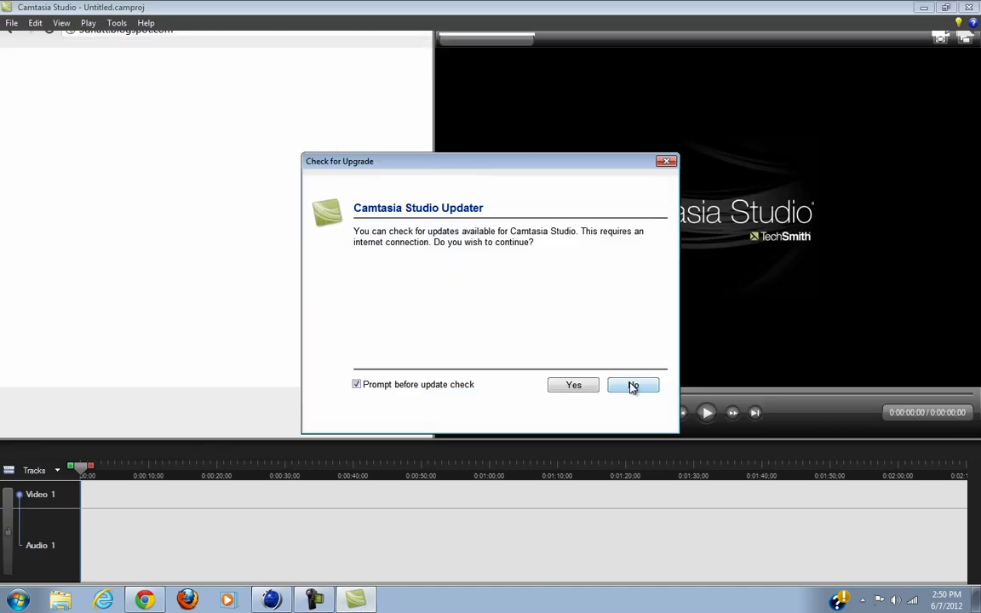
Decline the Camtasia Studio update check and dismiss the welcome window.
left_click(633, 386)
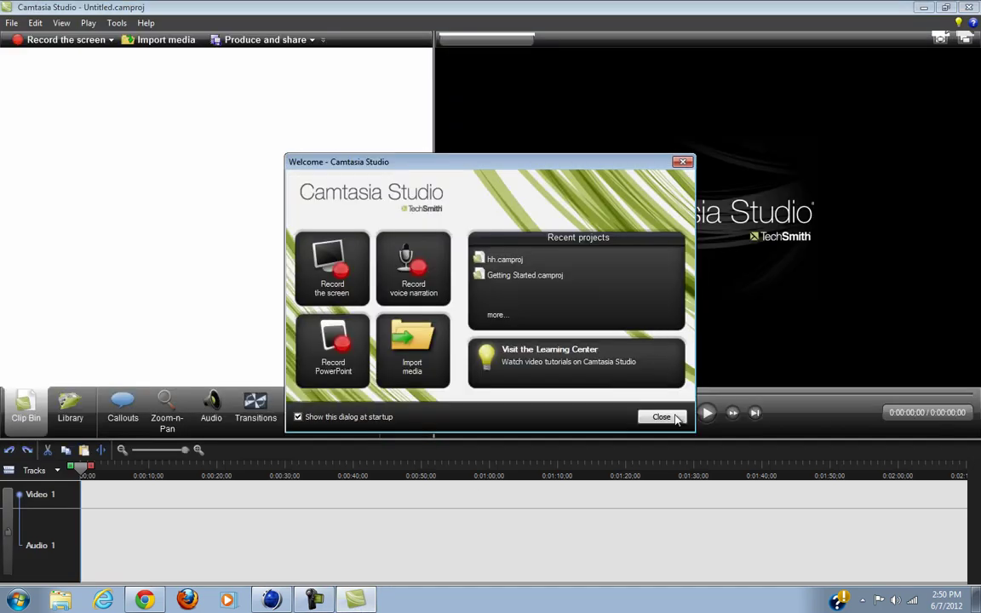
key("Escape")
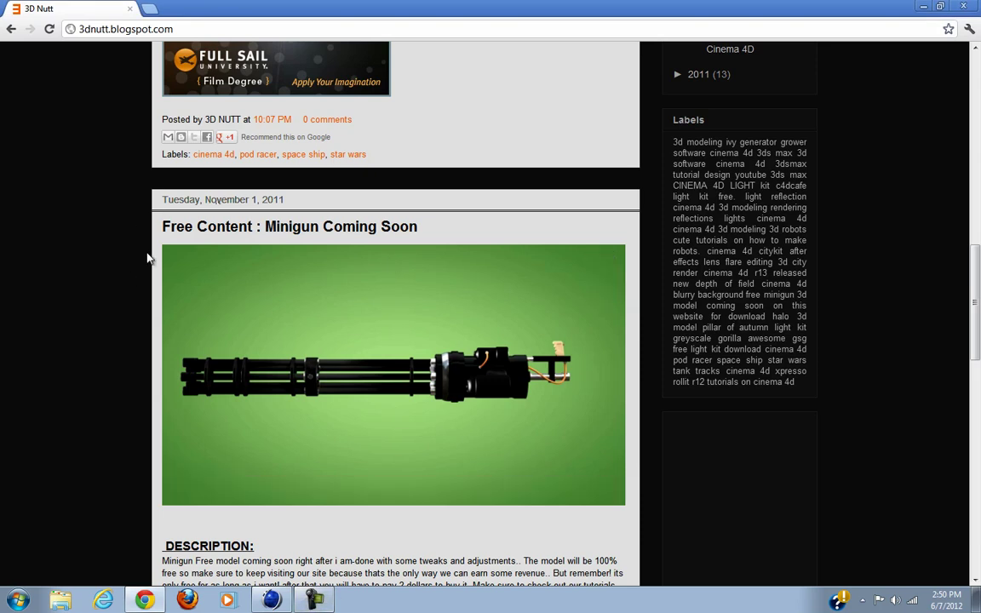
Look over the "Free Content : Minigun Coming Soon" post on the 3D Nutt blog and its description.
left_click_drag(171, 203, 323, 208)
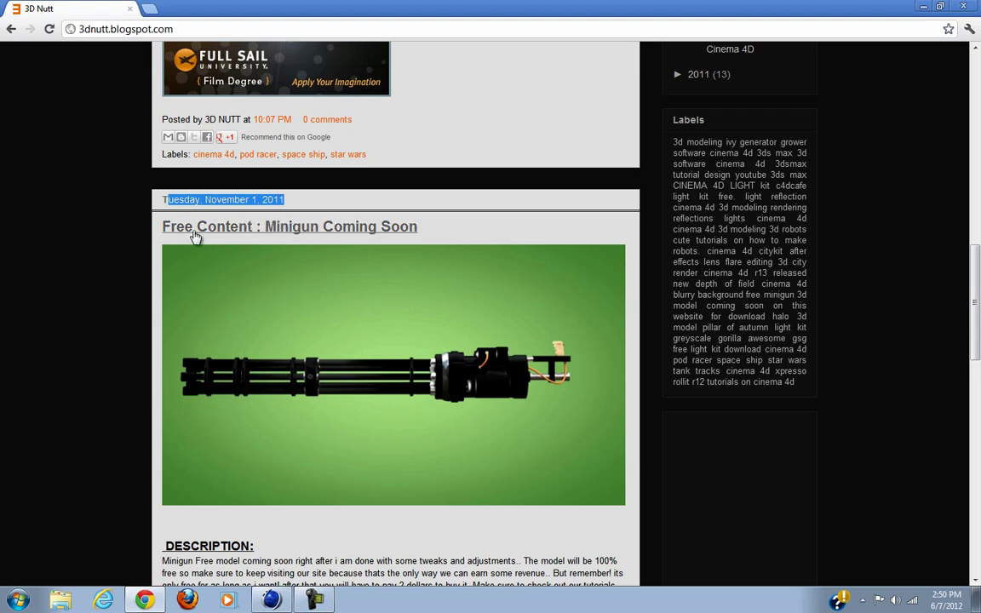
left_click(112, 271)
scroll(112, 268, "down", 2)
scroll(368, 393, "down", 3)
scroll(416, 426, "up", 3)
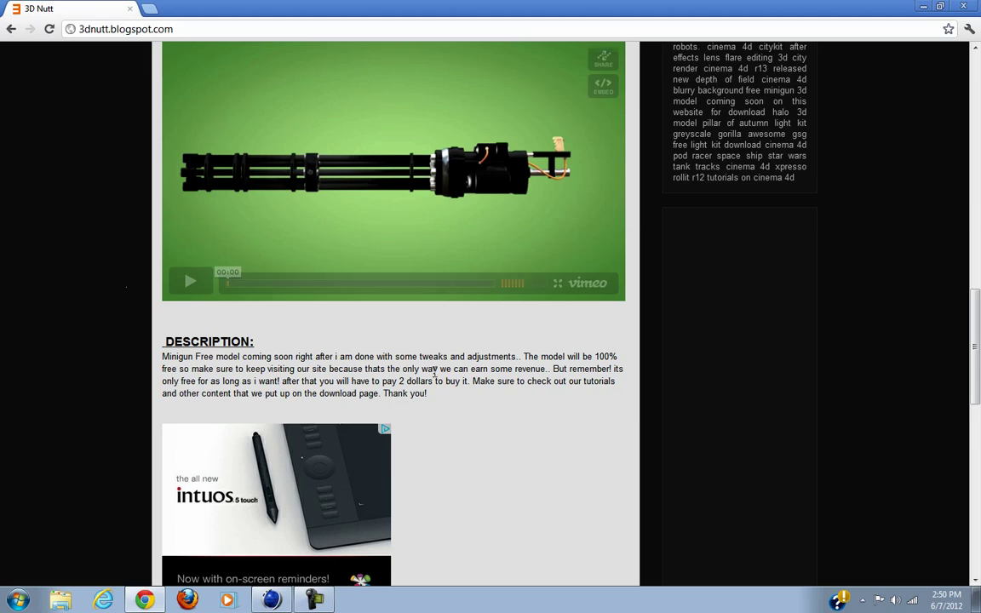
scroll(439, 368, "up", 2)
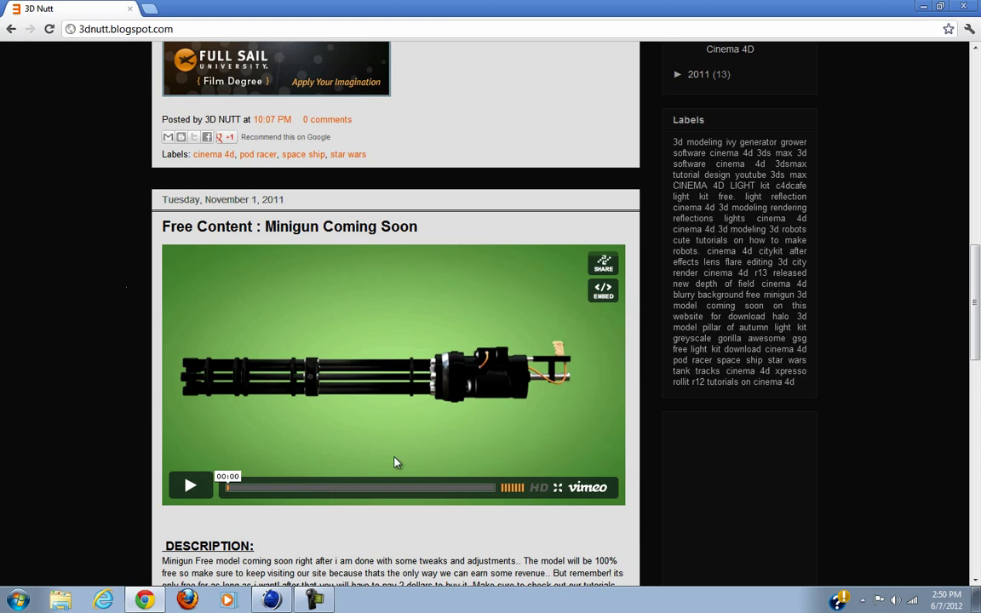
Play the minigun preview video in the blog post through once and replay it.
left_click(192, 485)
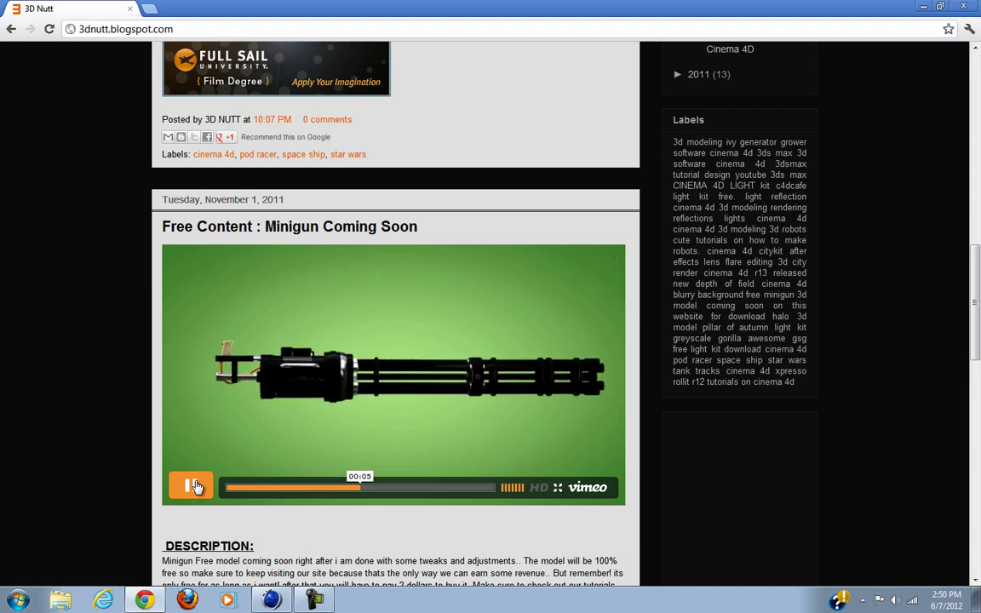
left_click(195, 485)
left_click(195, 485)
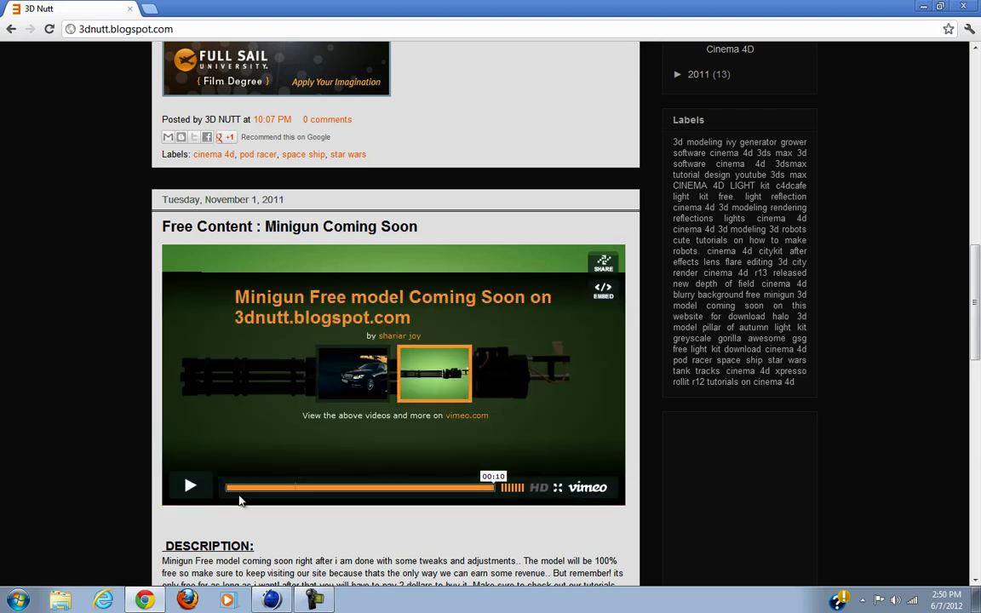
left_click(189, 498)
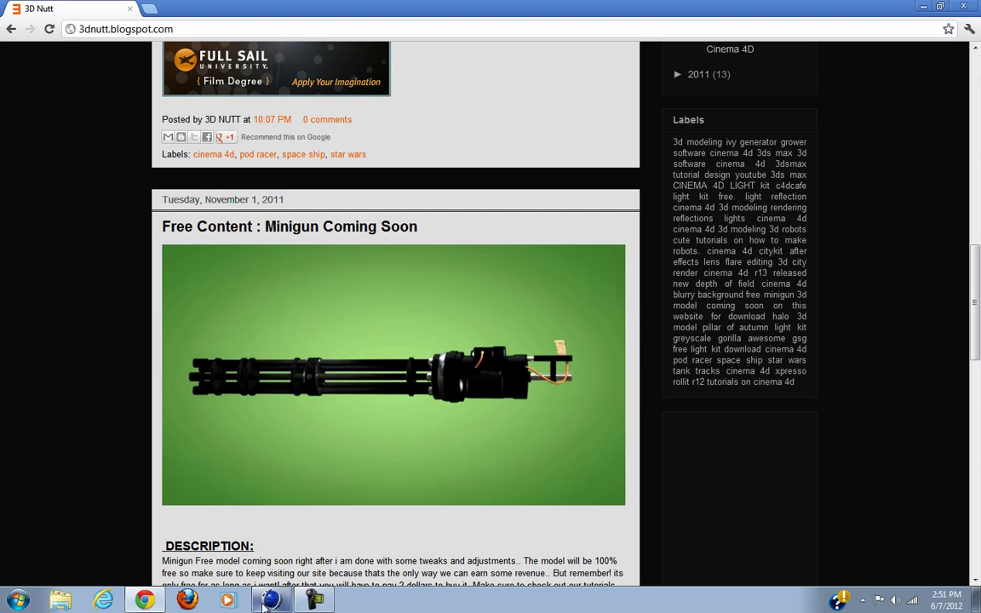
Switch to CINEMA 4D and save the empty project as minigun.
left_click(267, 601)
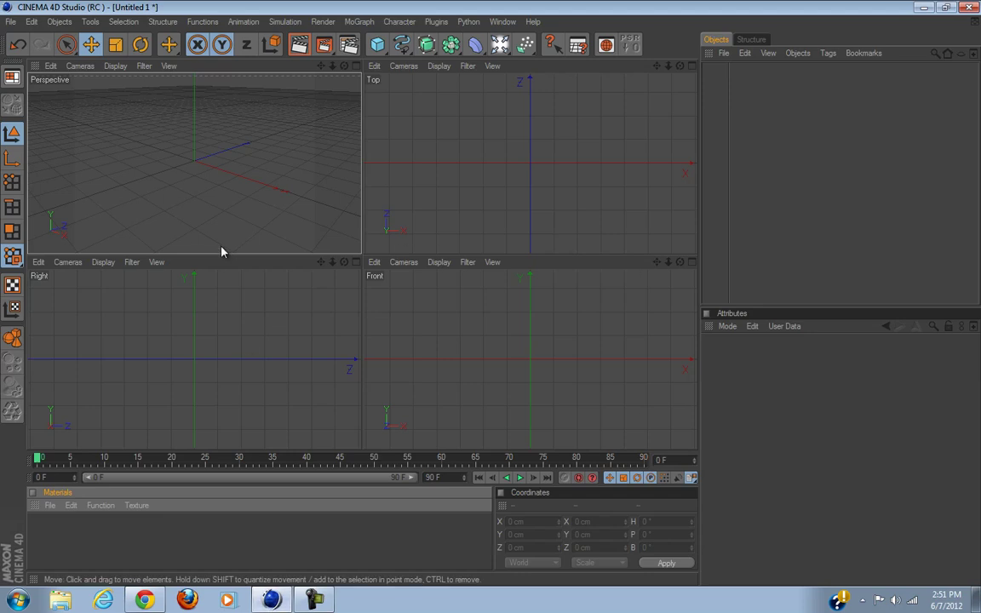
left_click(10, 21)
left_click(52, 130)
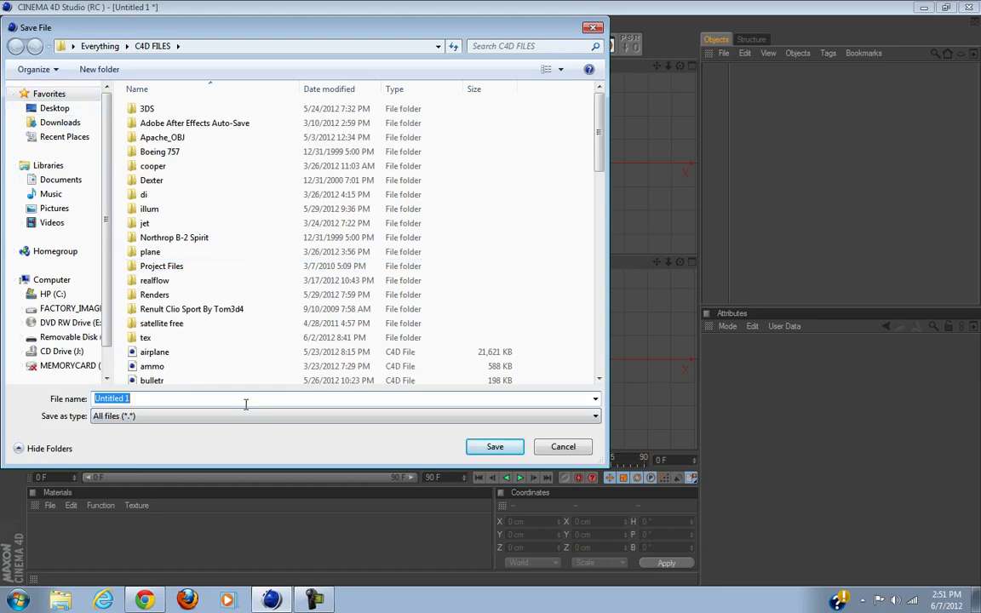
type("minigun")
key("Return")
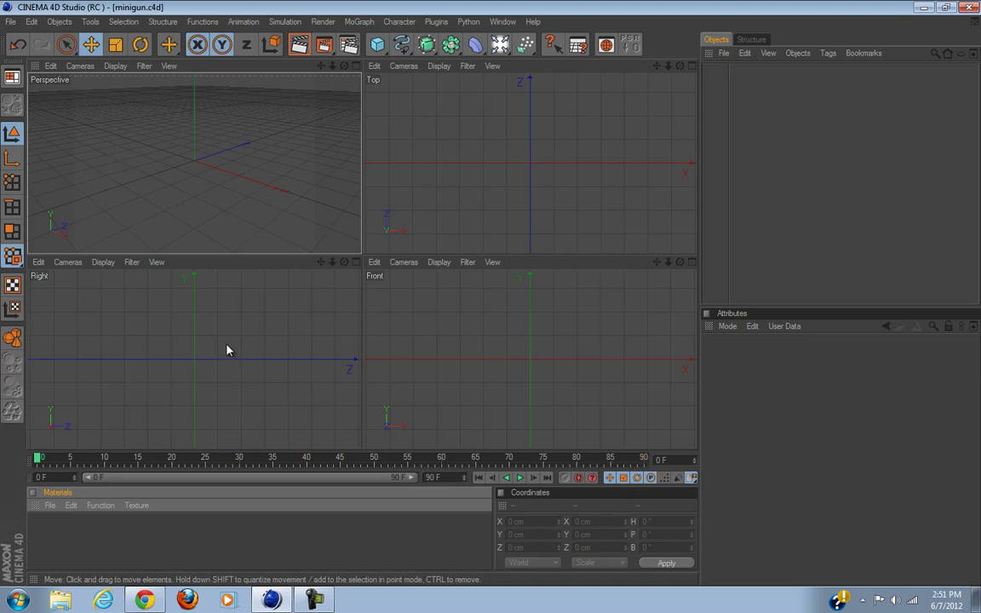
Load WNUS_30-cal_GAU17_minigun_pic as the Right viewport's background image and maximize that view.
left_click(240, 364)
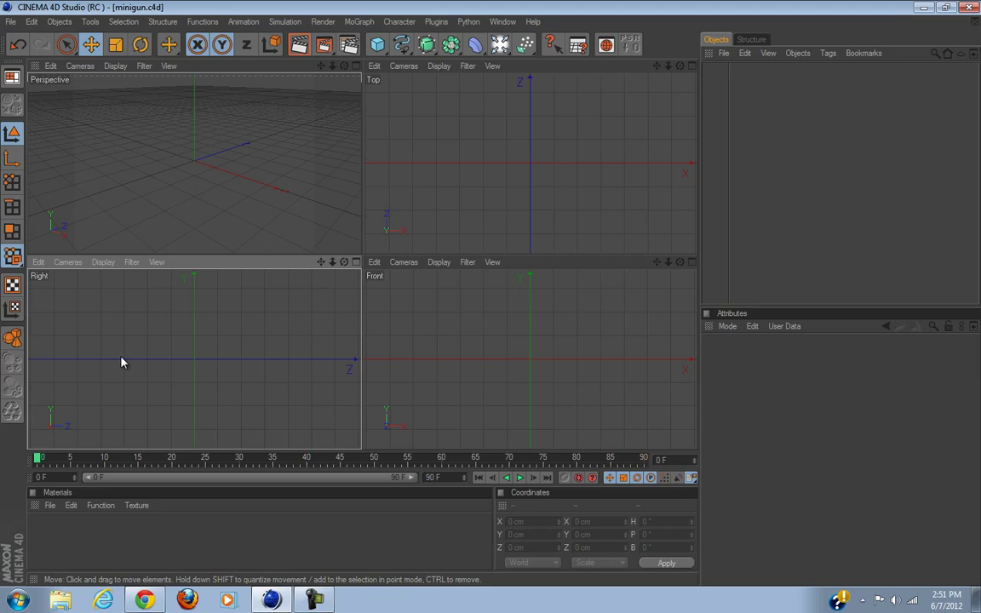
key("shift+v")
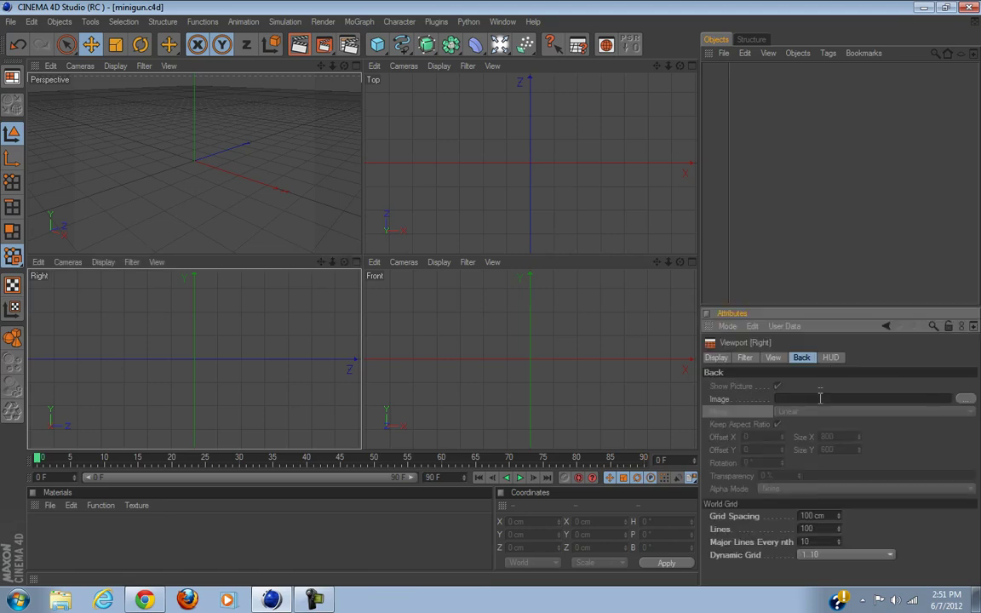
left_click(964, 399)
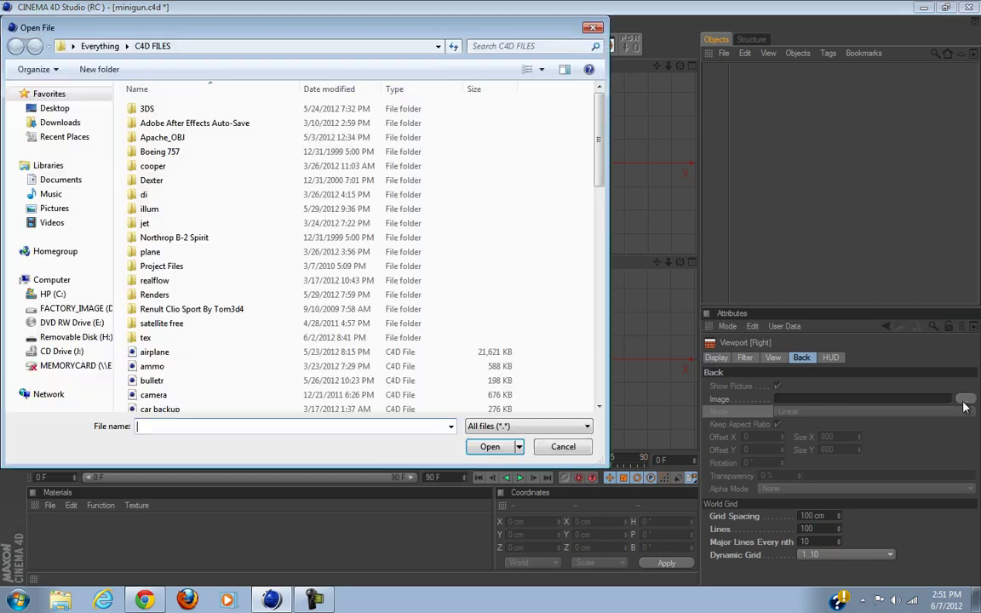
scroll(579, 247, "down", 18)
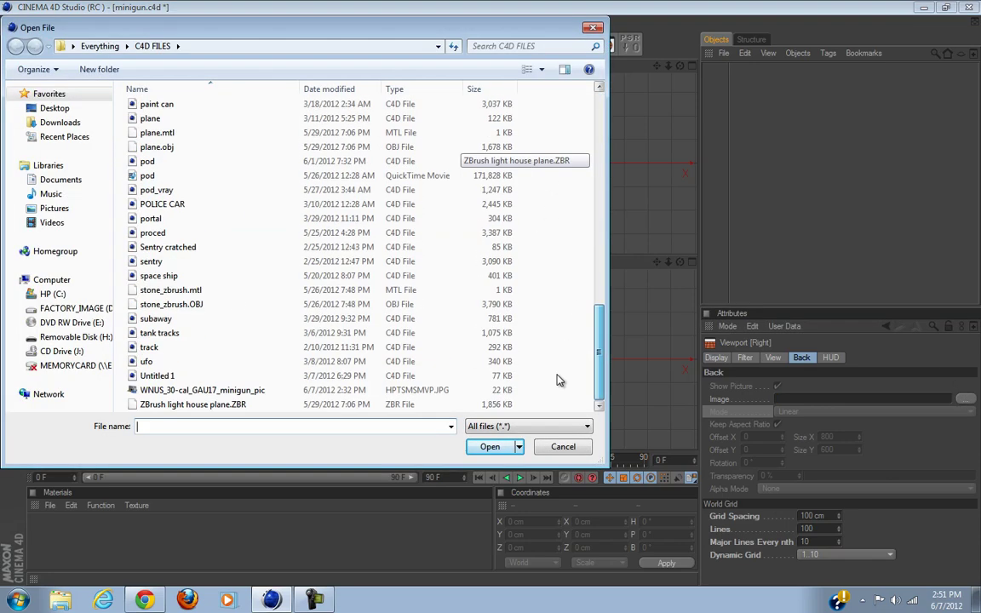
left_click(281, 390)
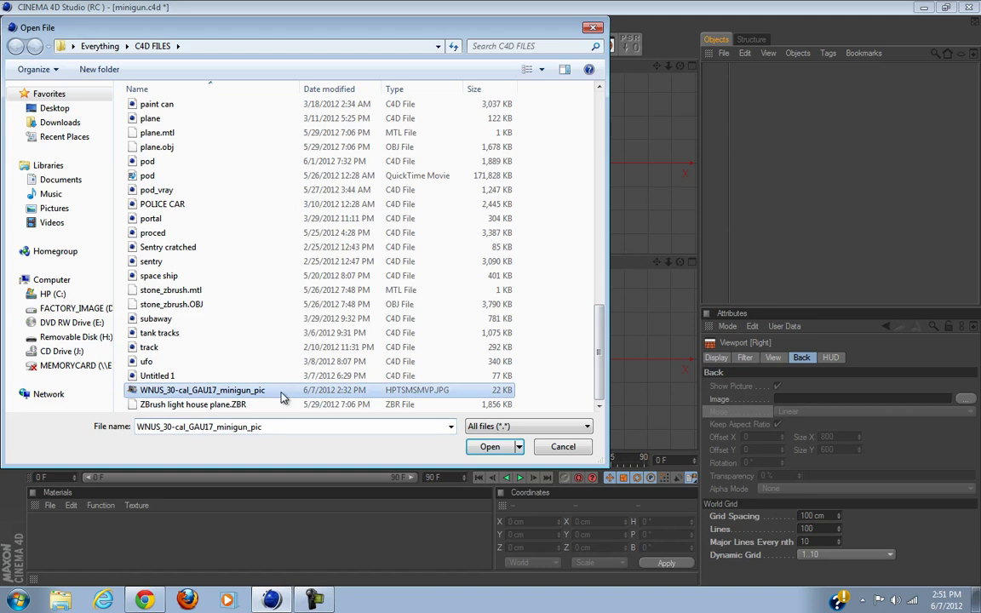
left_click(489, 450)
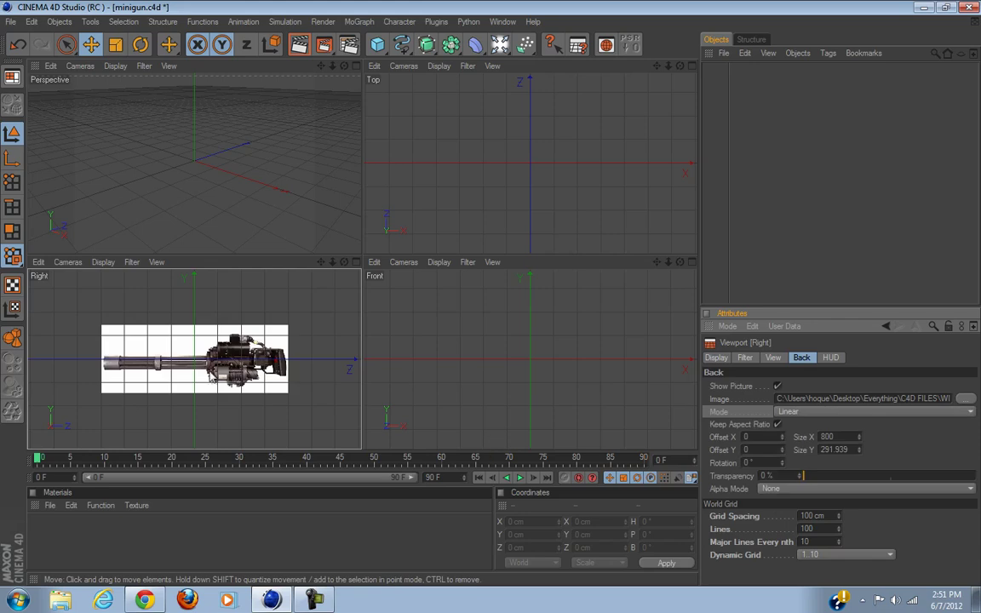
left_click(356, 262)
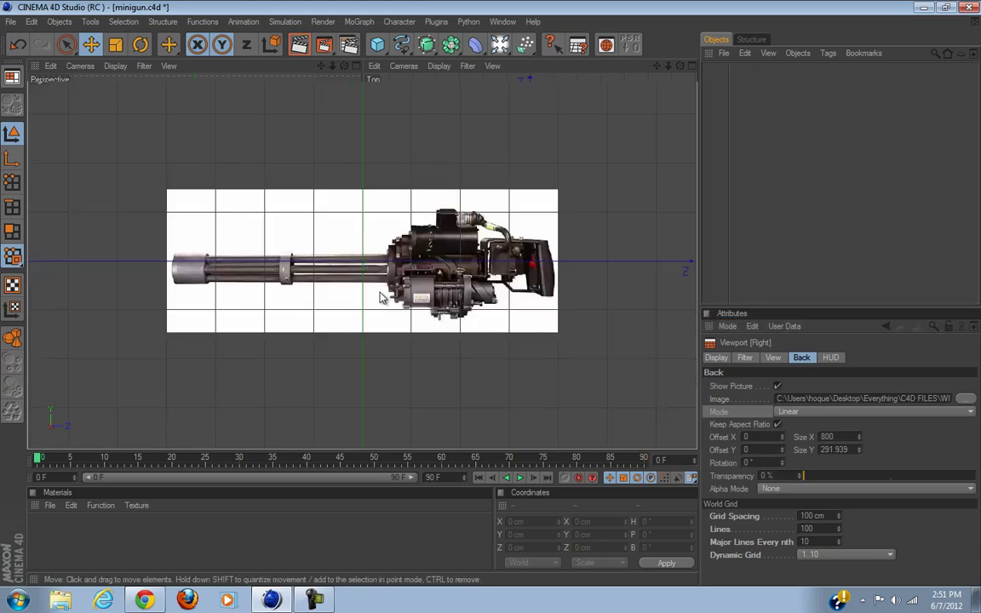
scroll(397, 298, "down", 1)
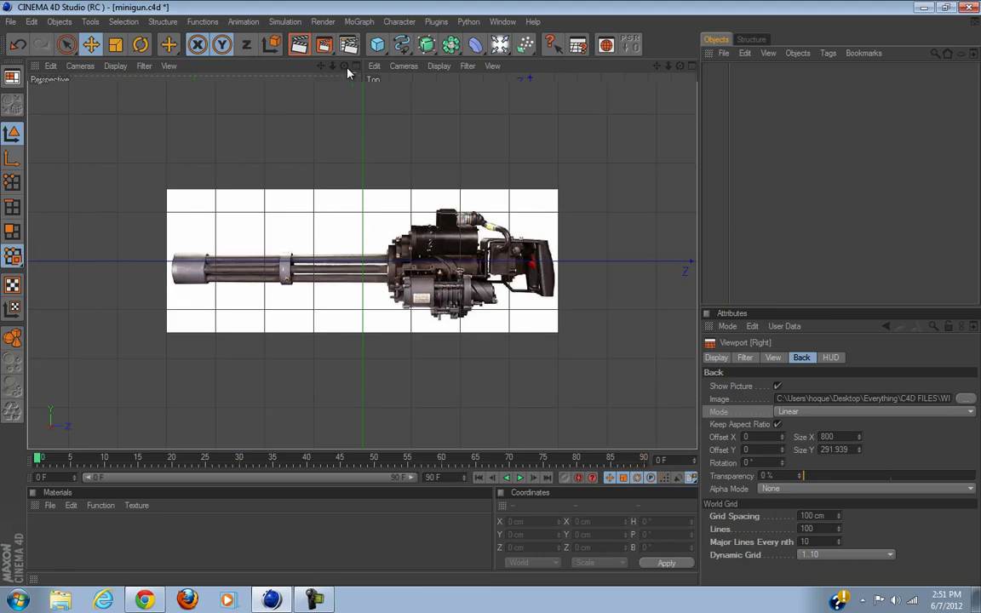
Add a cube and size it to about 236 × 278 × 792 cm to cover the reference image.
left_click(377, 44)
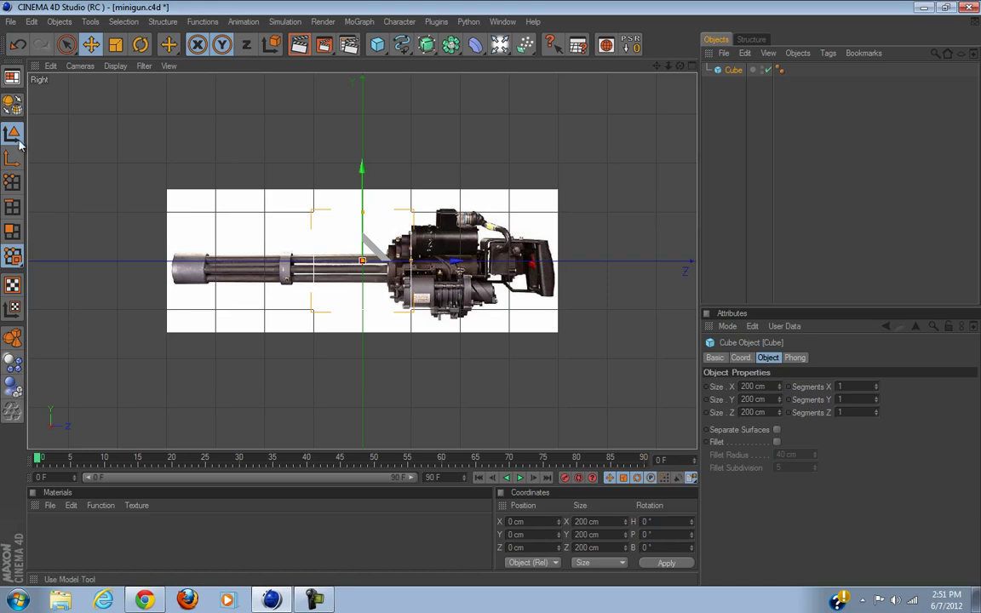
left_click_drag(362, 211, 362, 192)
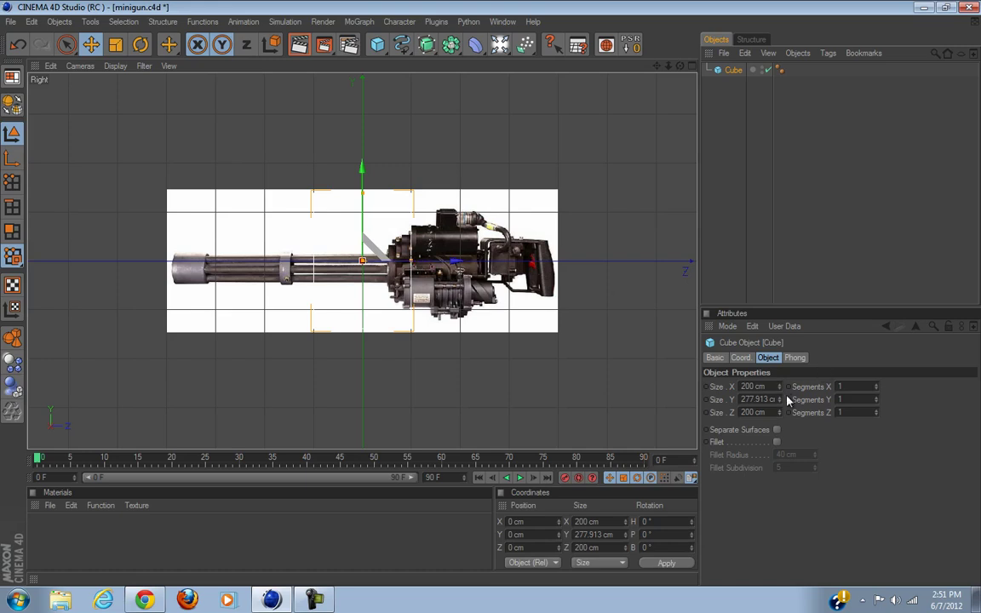
left_click_drag(781, 387, 784, 389)
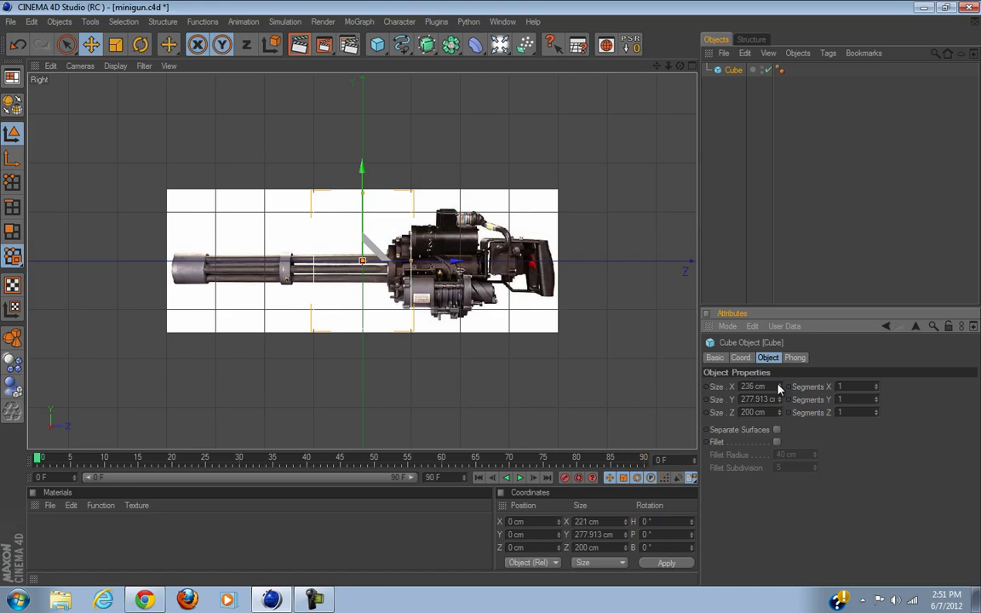
left_click_drag(783, 415, 780, 414)
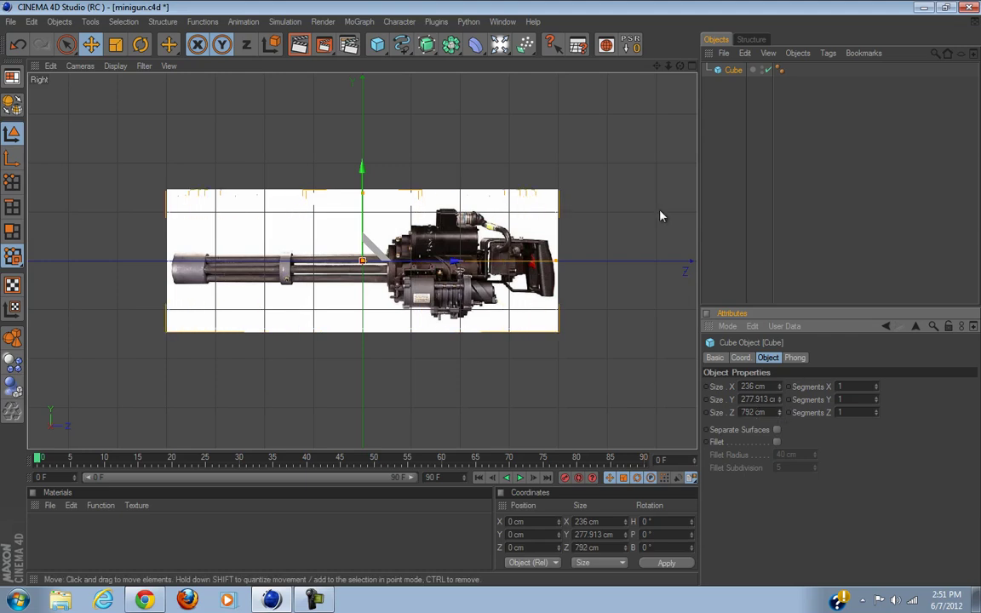
Check the cube in the four-view layout, return to the maximized Right view and delete the cube.
left_click(691, 67)
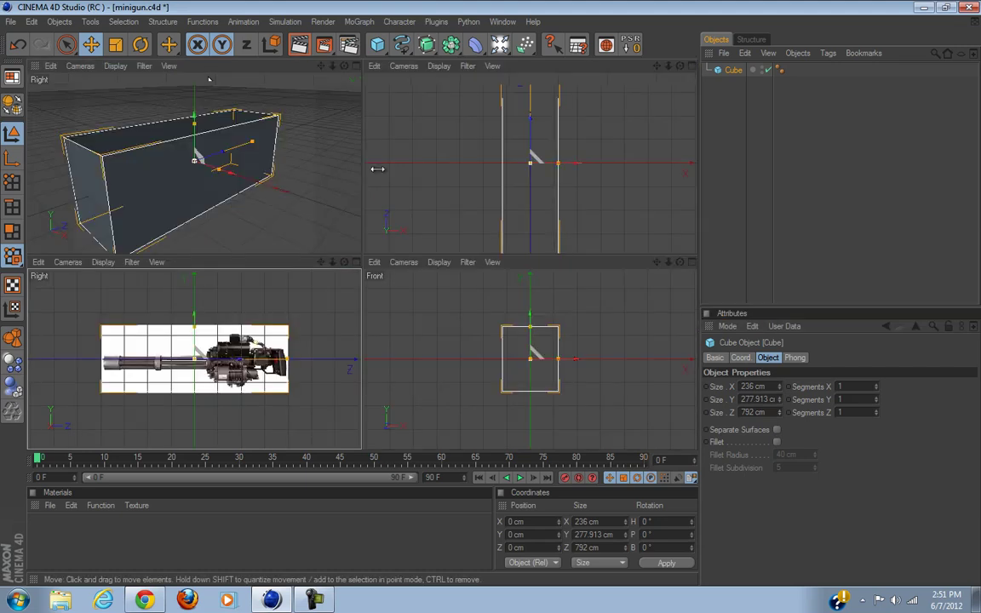
scroll(279, 183, "down", 5)
scroll(279, 184, "up", 4)
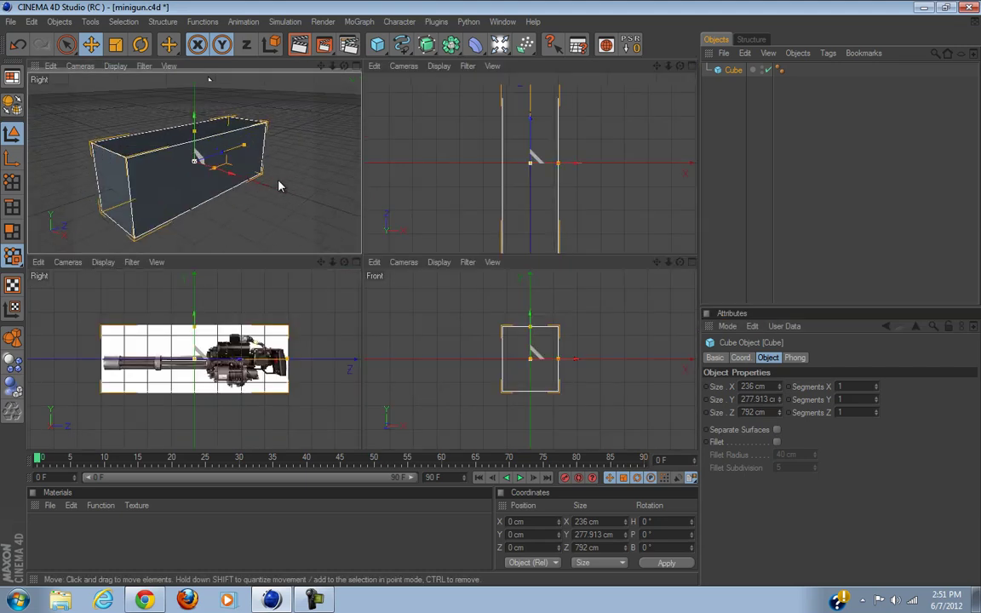
left_click(356, 262)
scroll(463, 345, "up", 2)
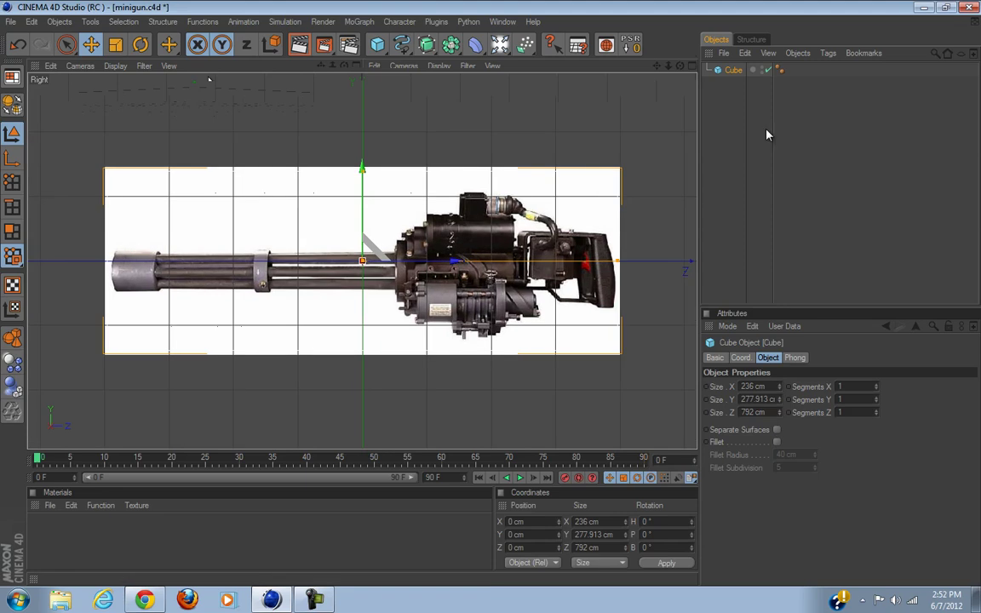
key("Delete")
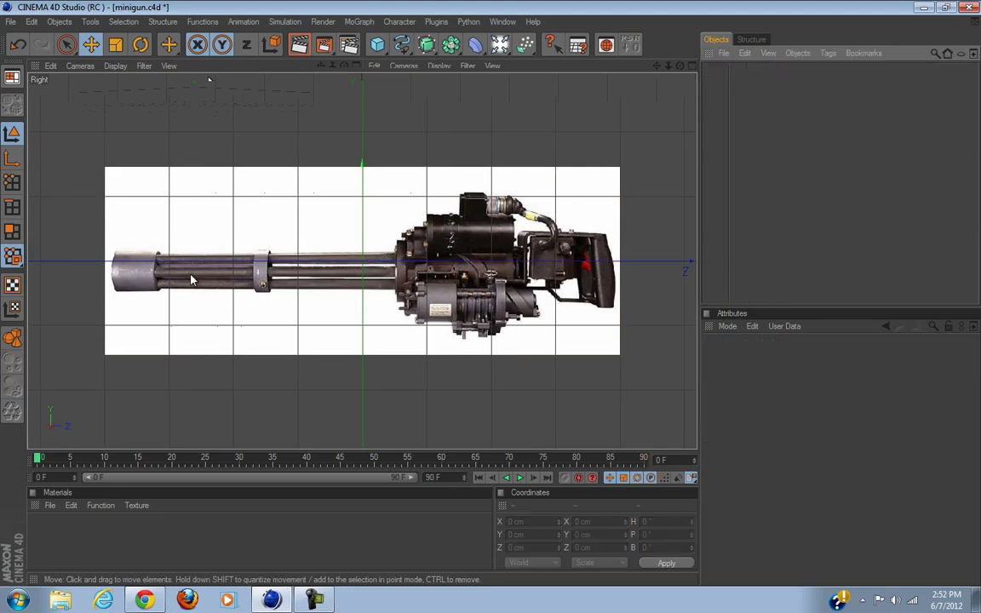
Add a cylinder primitive and set its orientation to +Z so it runs along the gun.
scroll(295, 292, "up", 2)
scroll(296, 292, "down", 1)
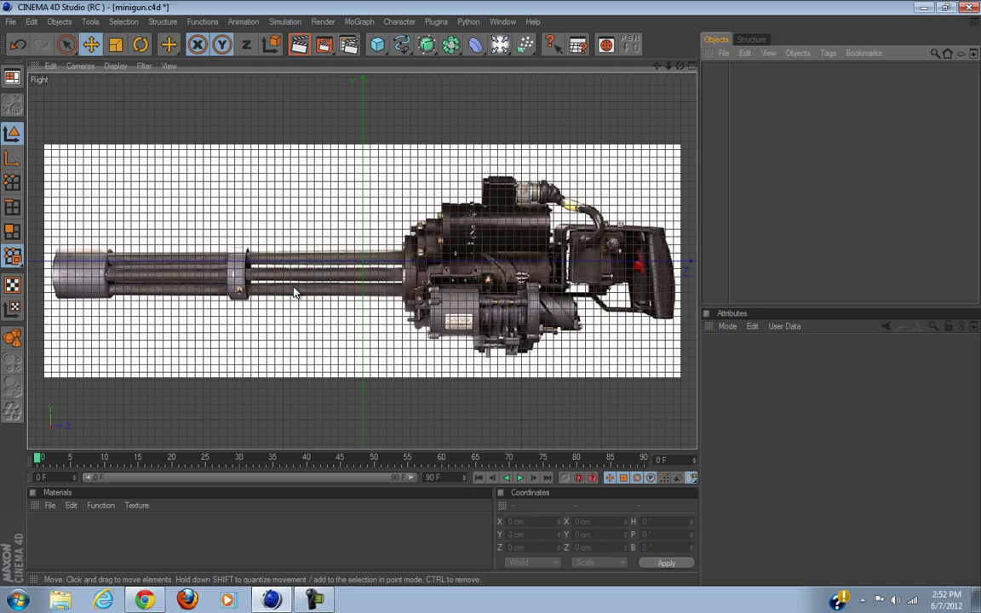
scroll(295, 292, "down", 1)
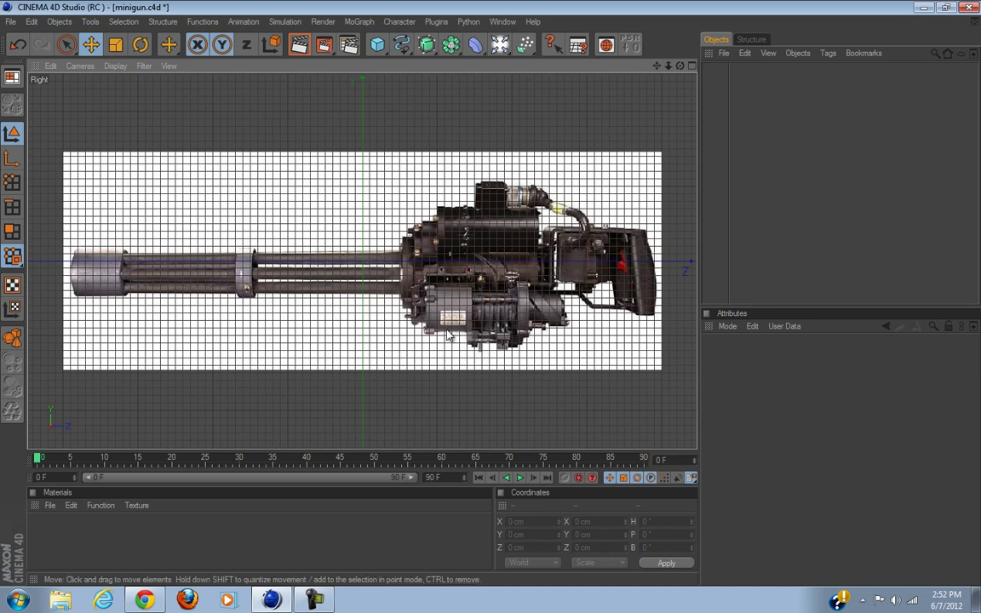
scroll(449, 339, "up", 5)
scroll(449, 347, "down", 7)
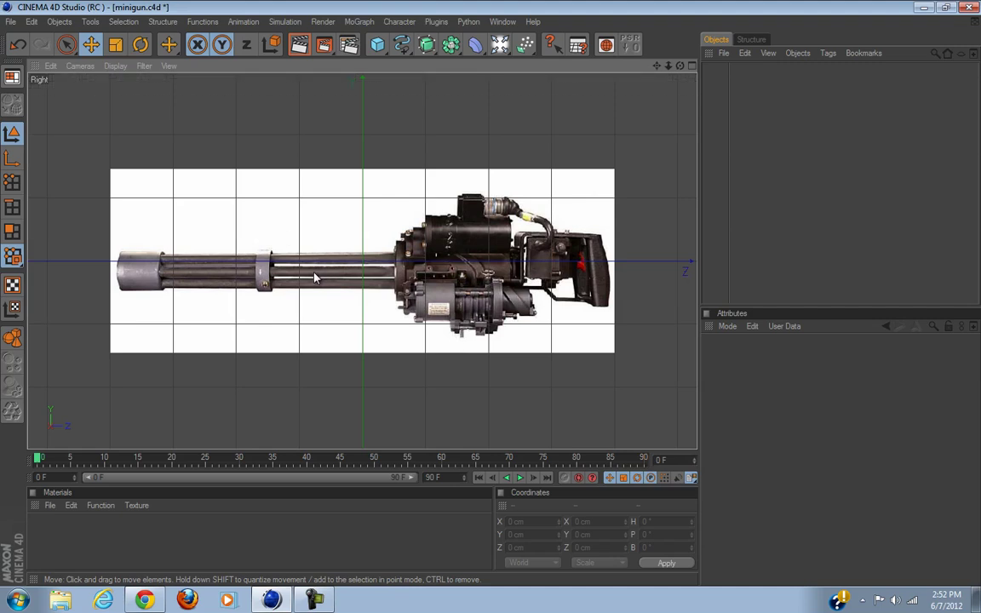
left_click(377, 44)
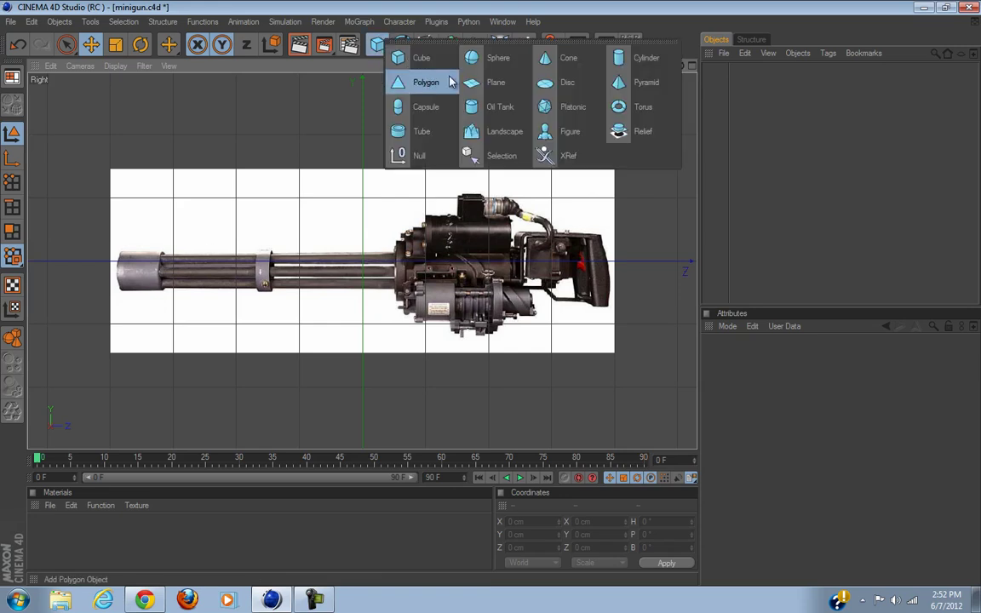
left_click(655, 69)
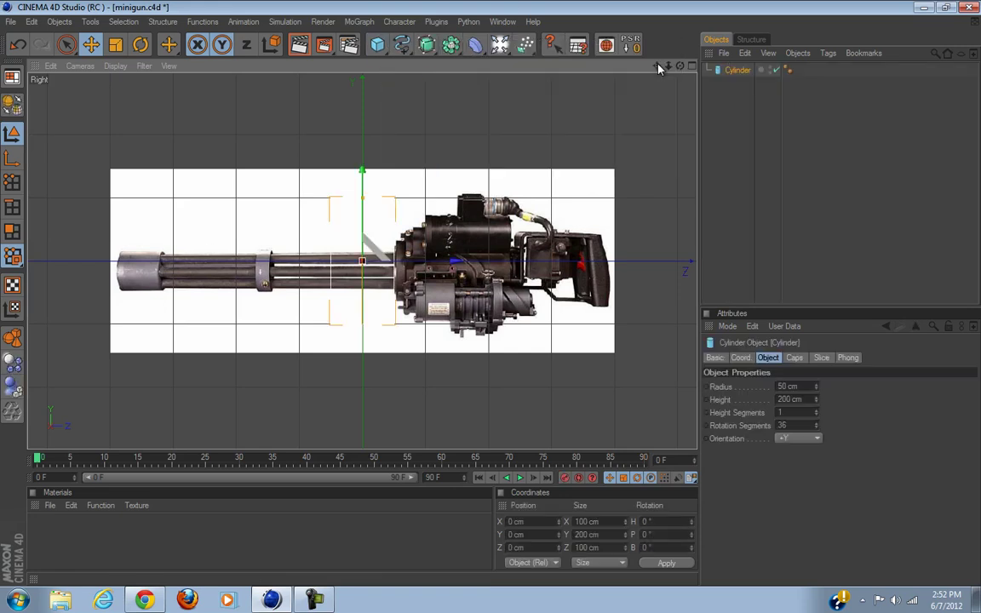
left_click(798, 437)
left_click(788, 409)
left_click(790, 440)
left_click(788, 502)
Move the cylinder along Z to about 150 cm, over the minigun's body in the reference image.
left_click_drag(459, 271, 491, 299)
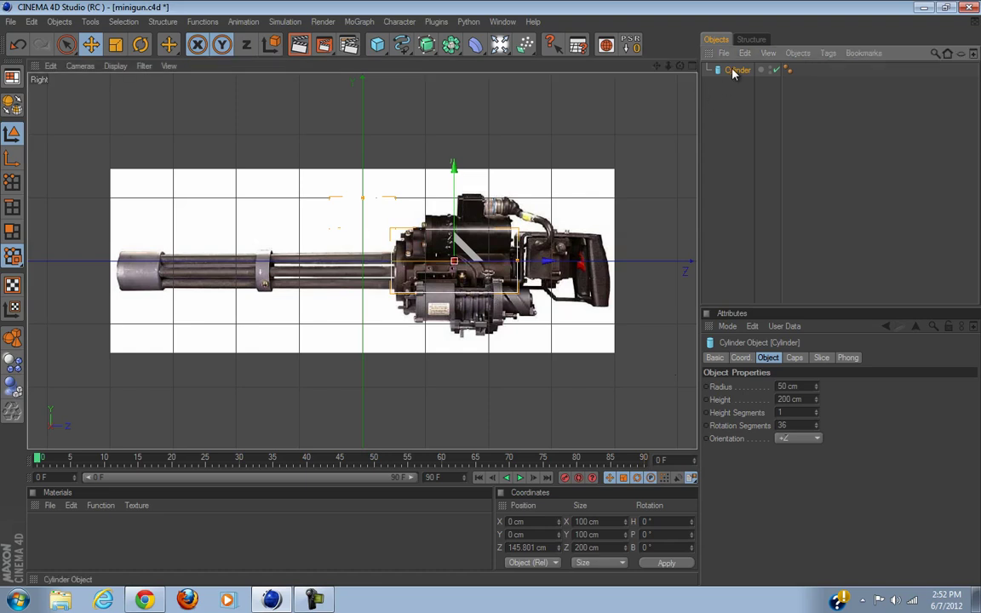
left_click_drag(538, 262, 542, 263)
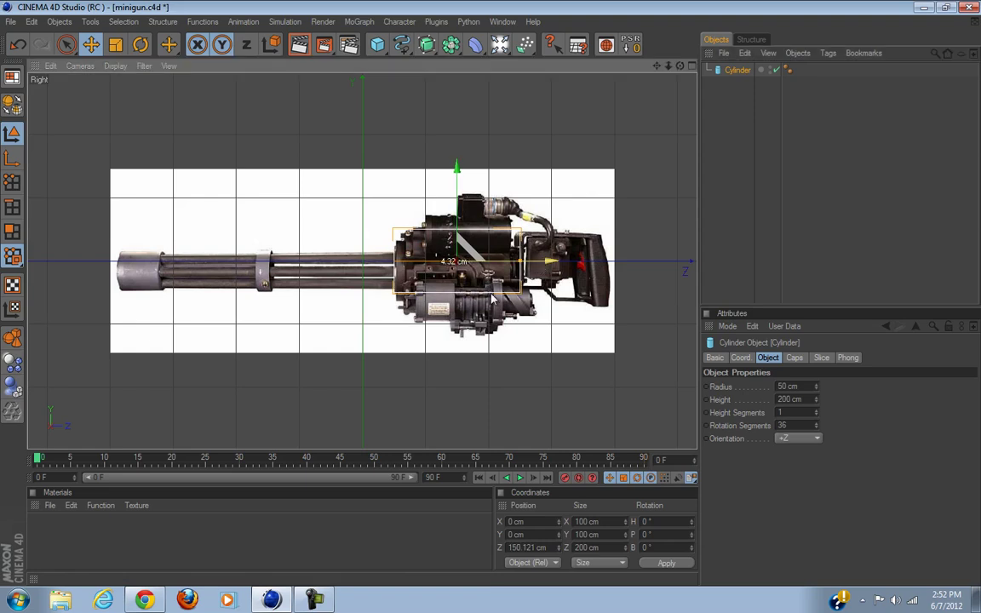
scroll(519, 280, "up", 3)
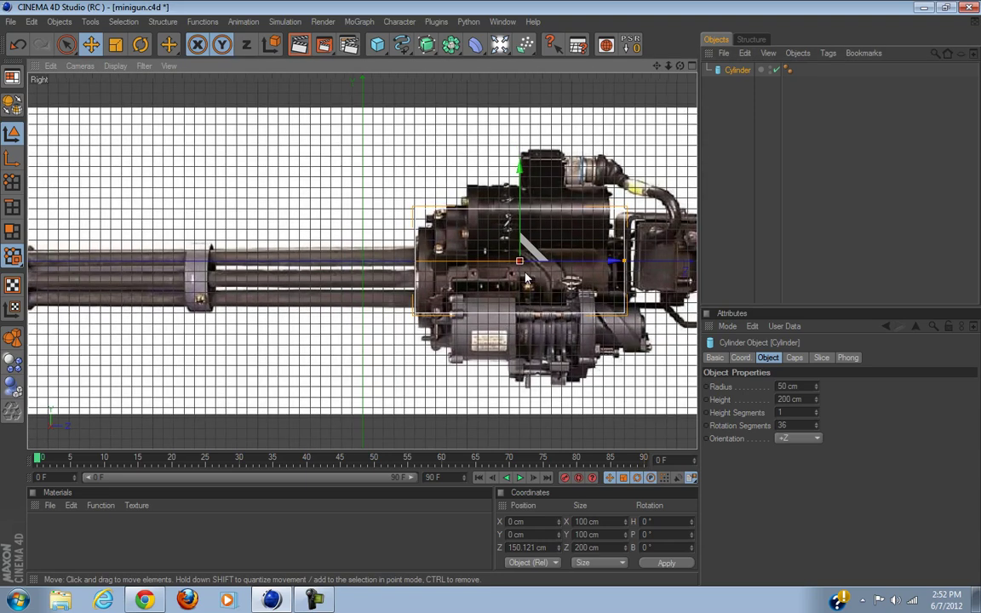
Nudge the cylinder along Z to about 153 cm so its front end meets the front of the gun's body.
middle_click_drag(521, 310, 346, 277, "alt")
scroll(383, 340, "up", 3)
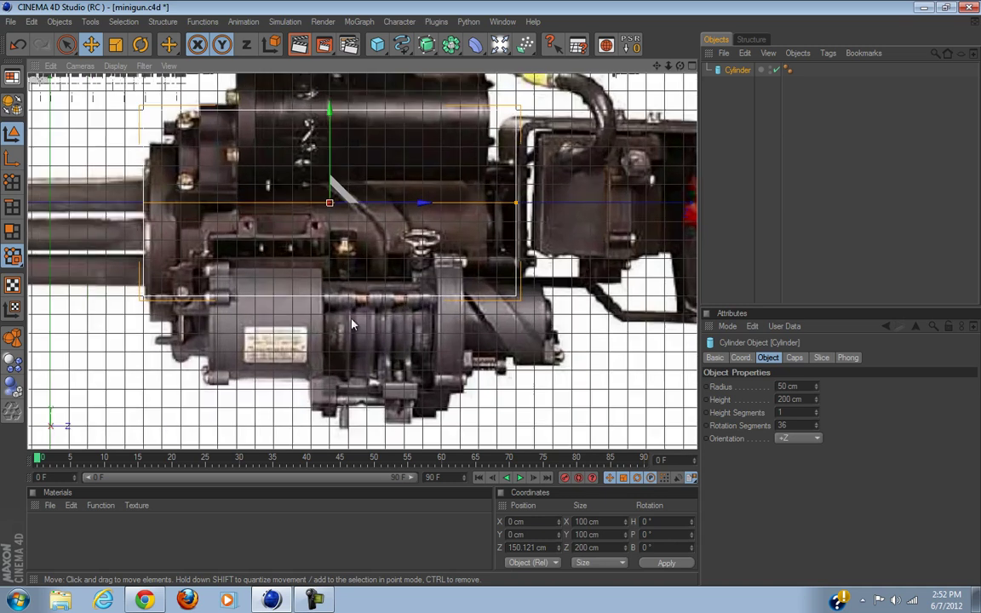
middle_click_drag(334, 315, 357, 331, "alt")
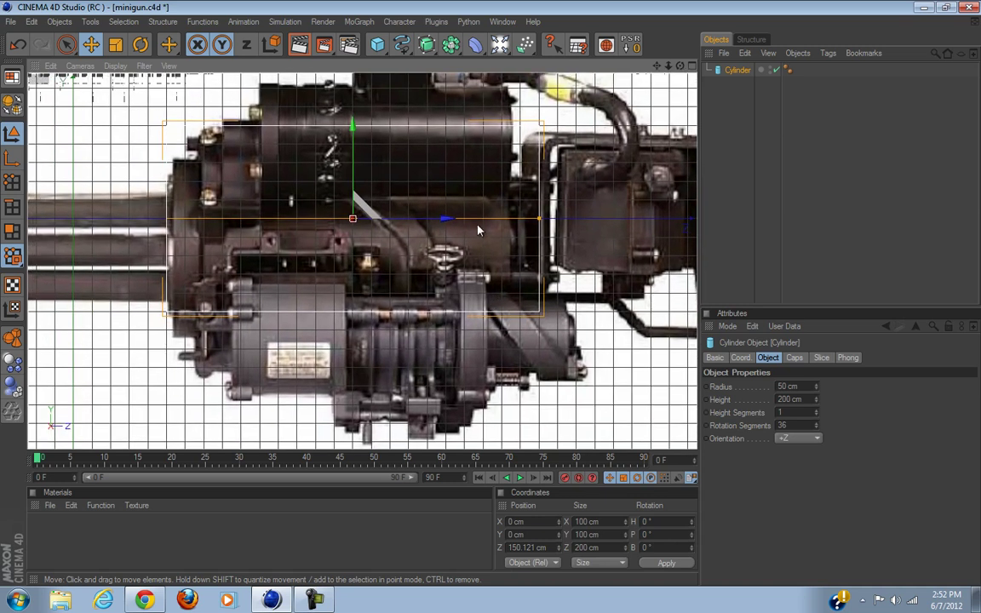
left_click_drag(479, 229, 484, 228)
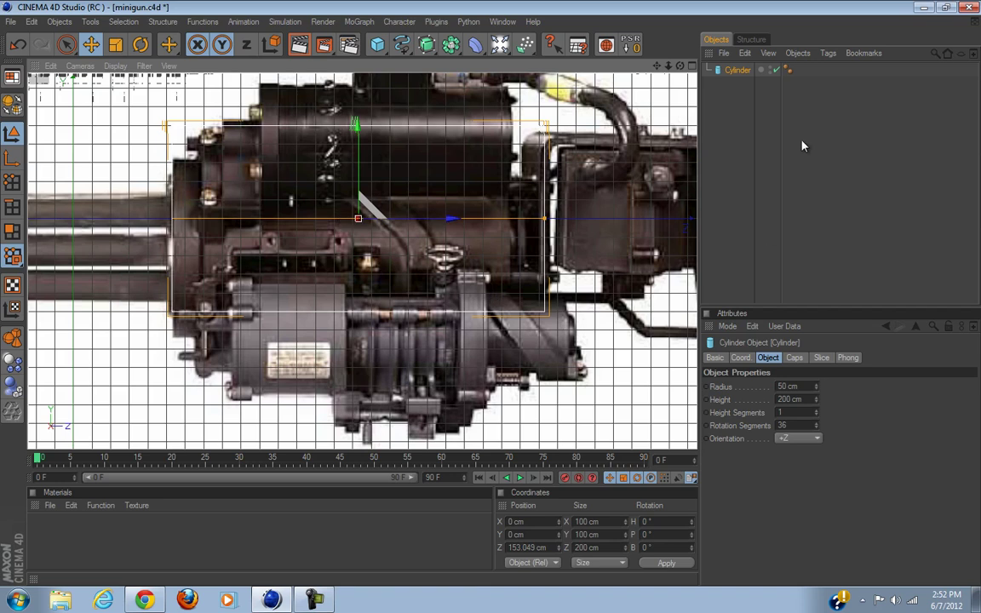
Set the Right view background image's vertical offset to 15 so the barrels centre on the Z axis.
left_click(730, 129)
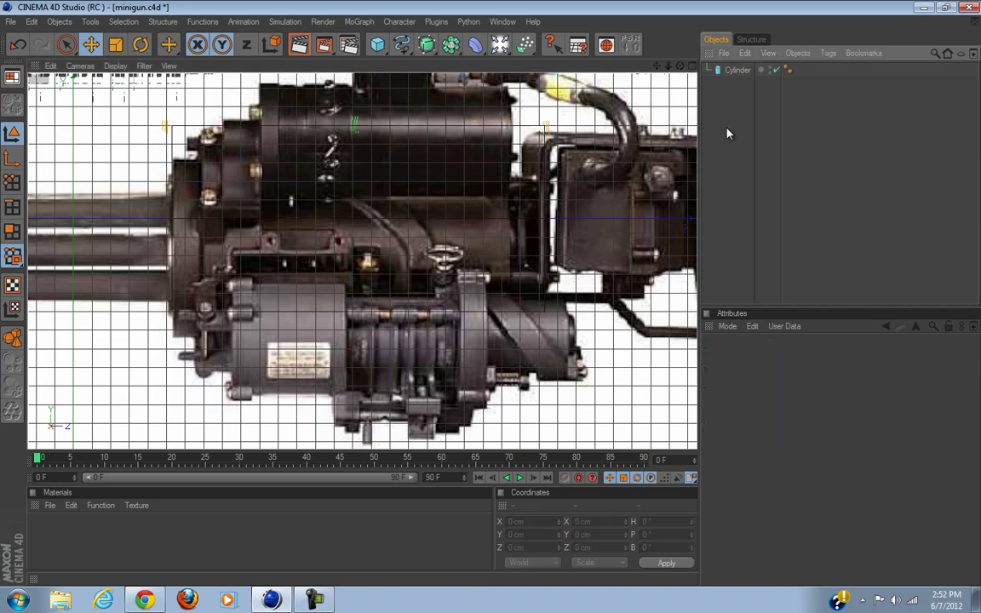
key("shift+v")
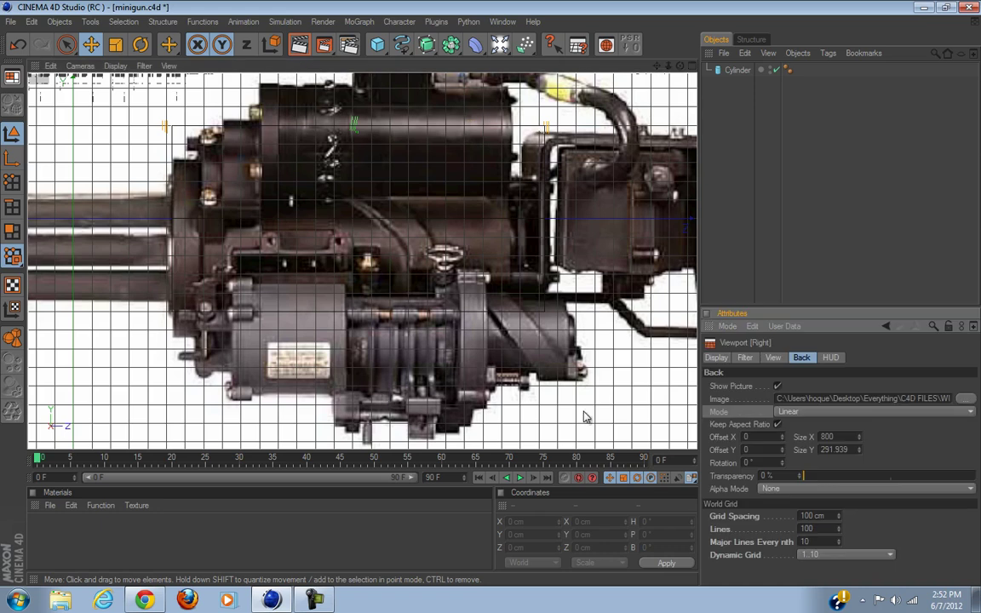
left_click(782, 449)
left_click(782, 448)
left_click(782, 448)
left_click(782, 449)
left_click_drag(783, 454, 783, 454)
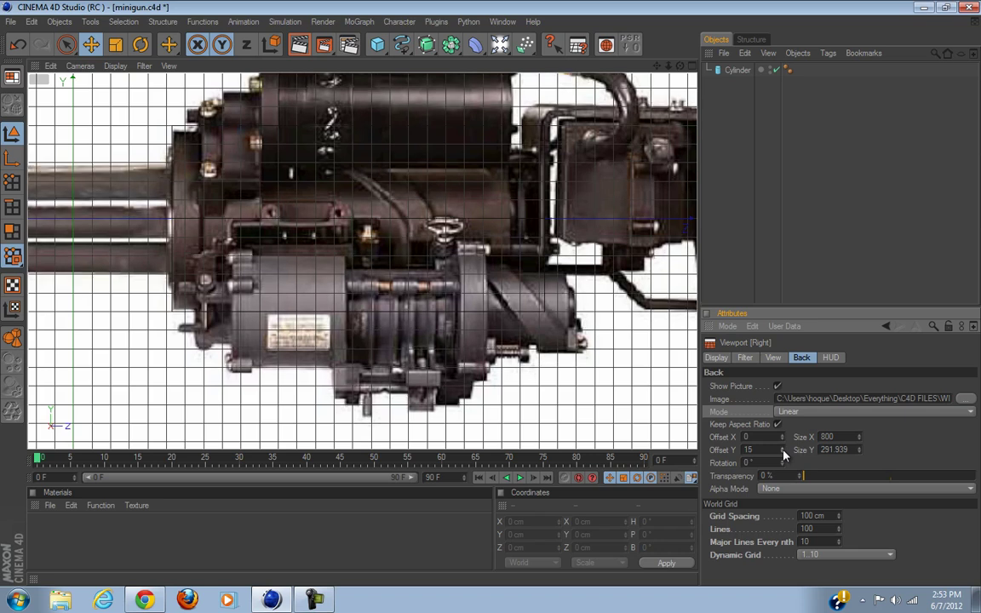
Shorten the body cylinder's height to 180 cm and move it along Z to about 143.5 cm to fit the gun's body.
left_click(736, 69)
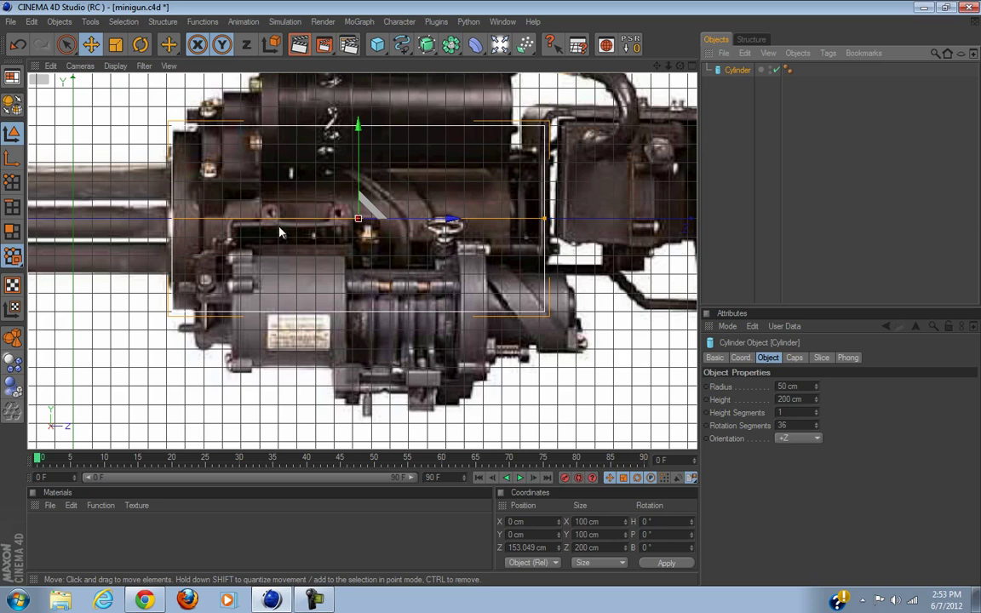
mouse_move(397, 219)
left_mouse_down()
mouse_move(376, 219)
mouse_move(386, 220)
left_mouse_up()
left_click_drag(491, 299, 492, 299)
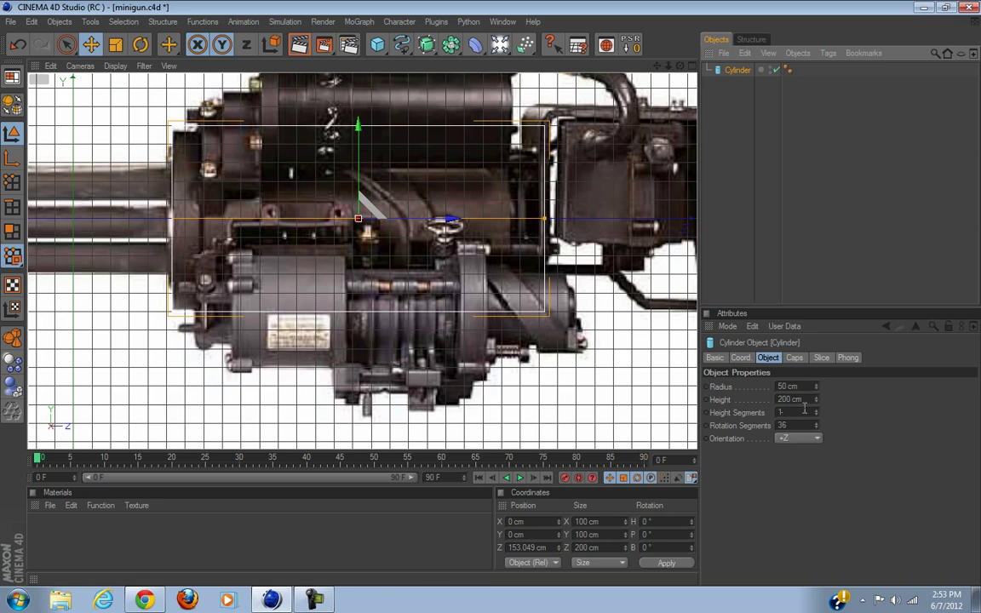
left_click_drag(815, 400, 817, 408)
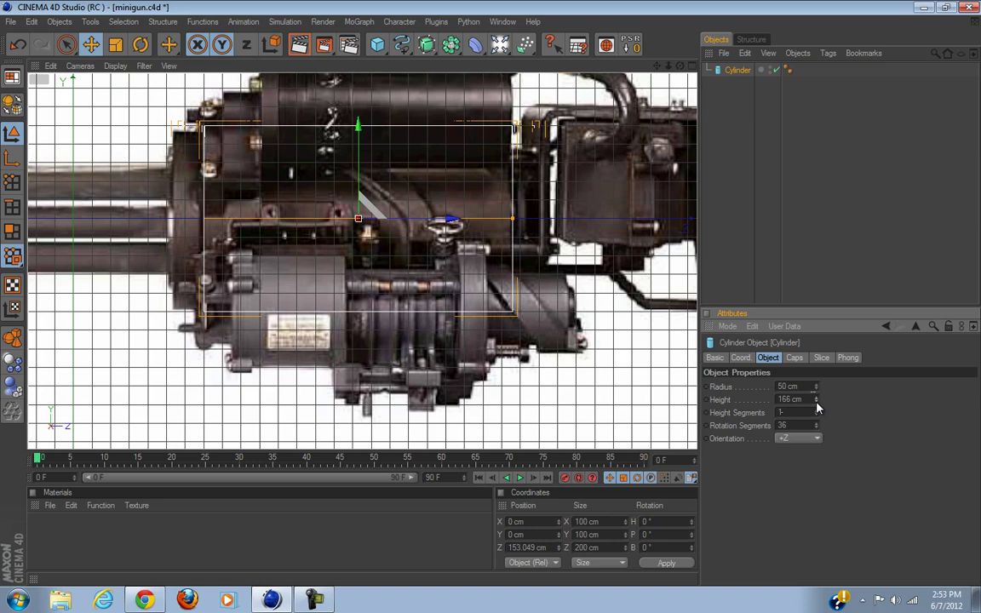
left_click_drag(816, 402, 817, 402)
left_click_drag(457, 222, 452, 222)
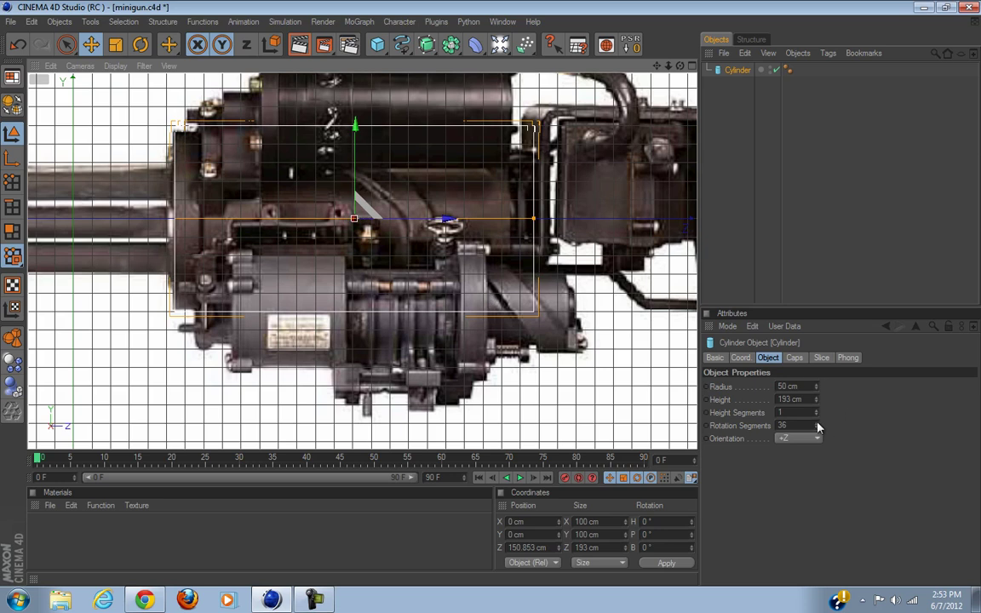
left_click_drag(815, 403, 815, 405)
left_click_drag(494, 298, 480, 298)
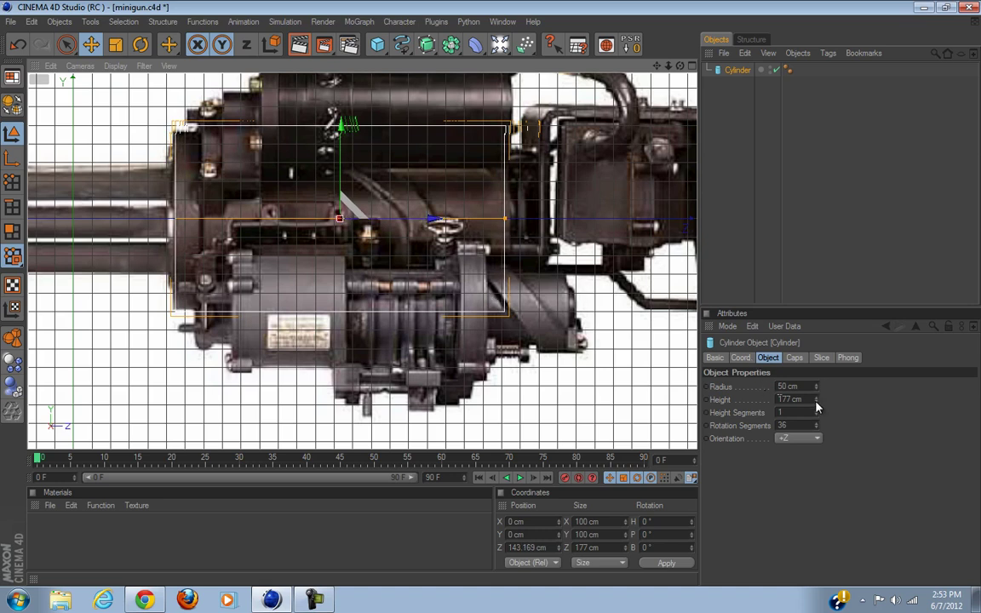
left_click_drag(815, 400, 816, 398)
left_click_drag(428, 235, 491, 300)
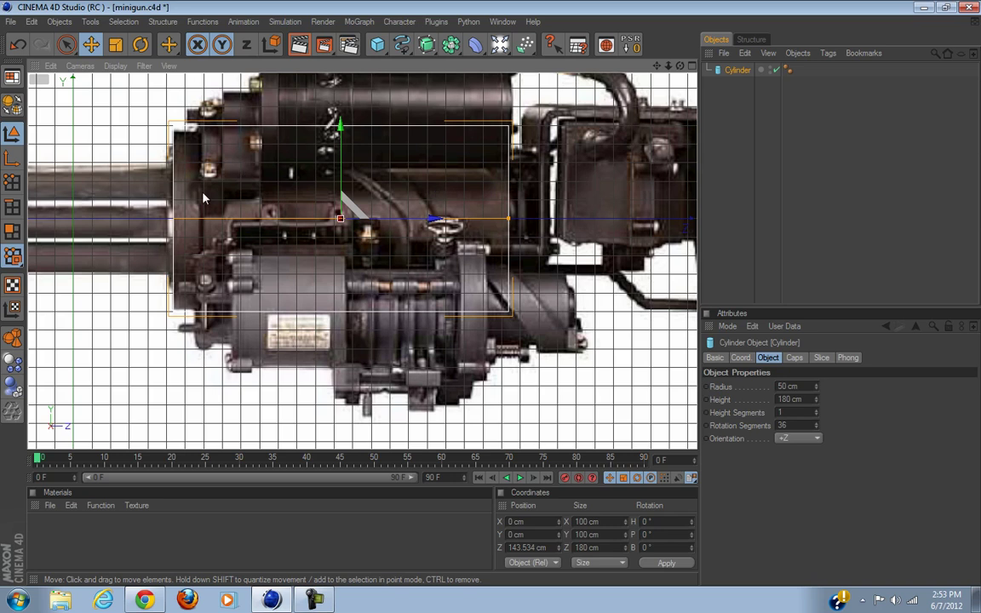
Compare the body cylinder with the reference image, and inspect it from several angles in the maximized Perspective view.
scroll(393, 231, "down", 2)
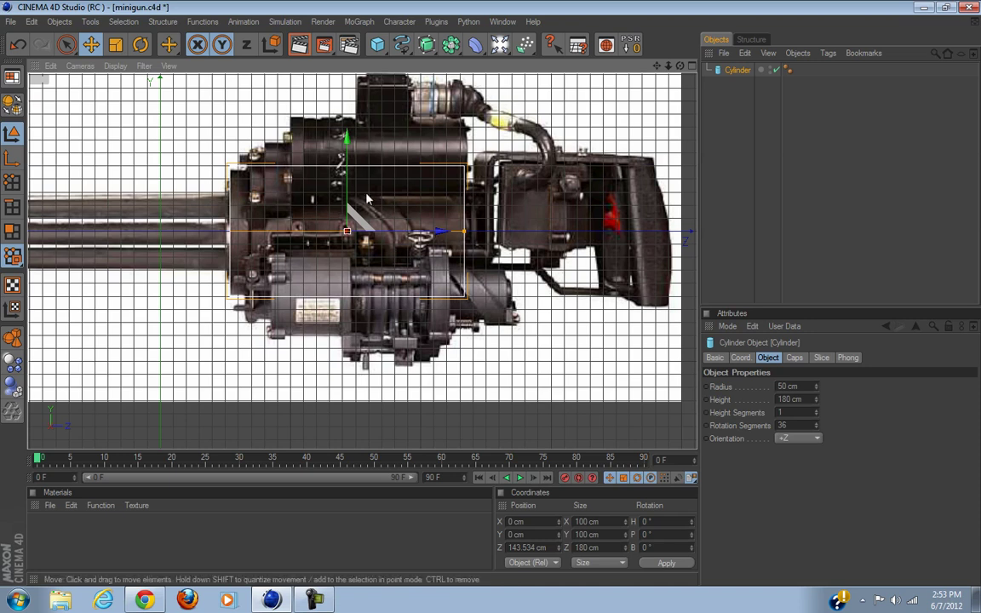
scroll(321, 303, "up", 3)
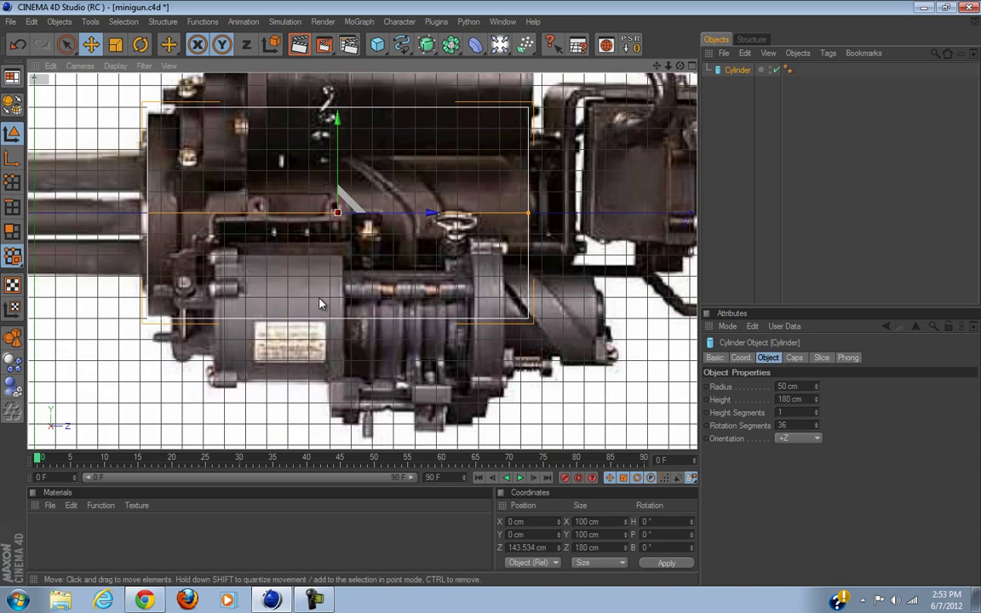
scroll(321, 303, "down", 4)
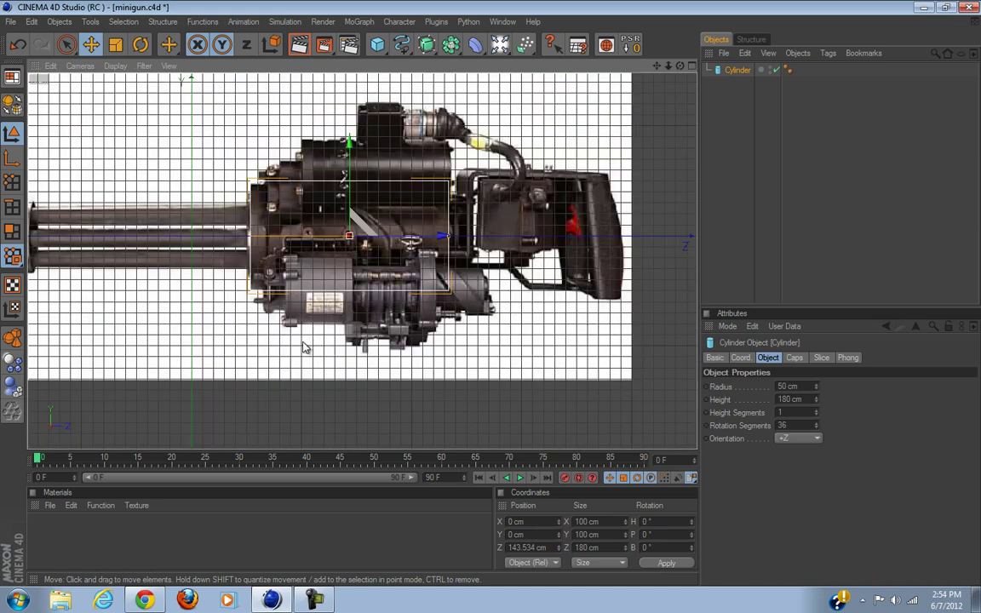
middle_click_drag(271, 343, 489, 294, "alt")
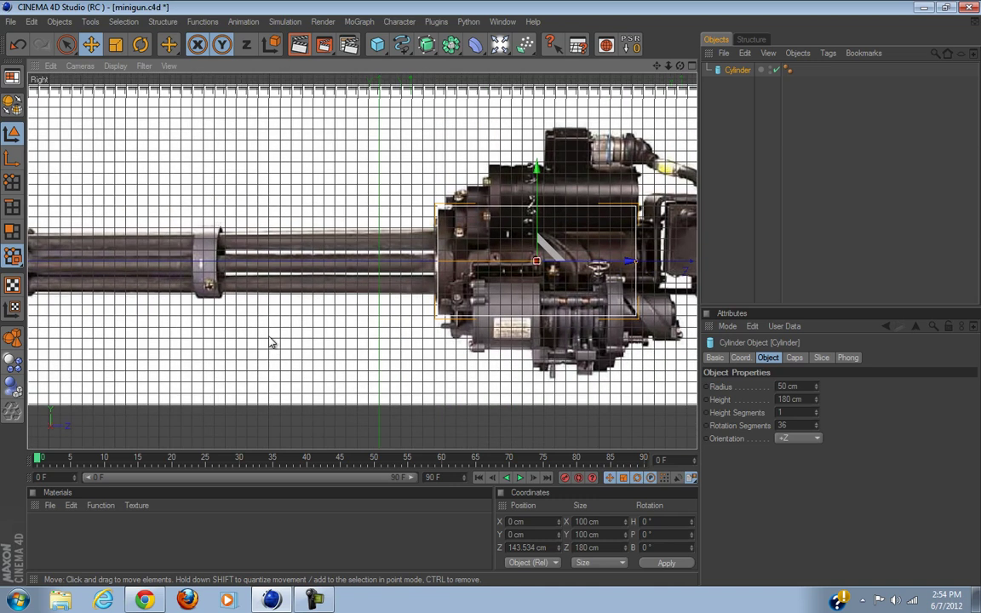
left_click(692, 66)
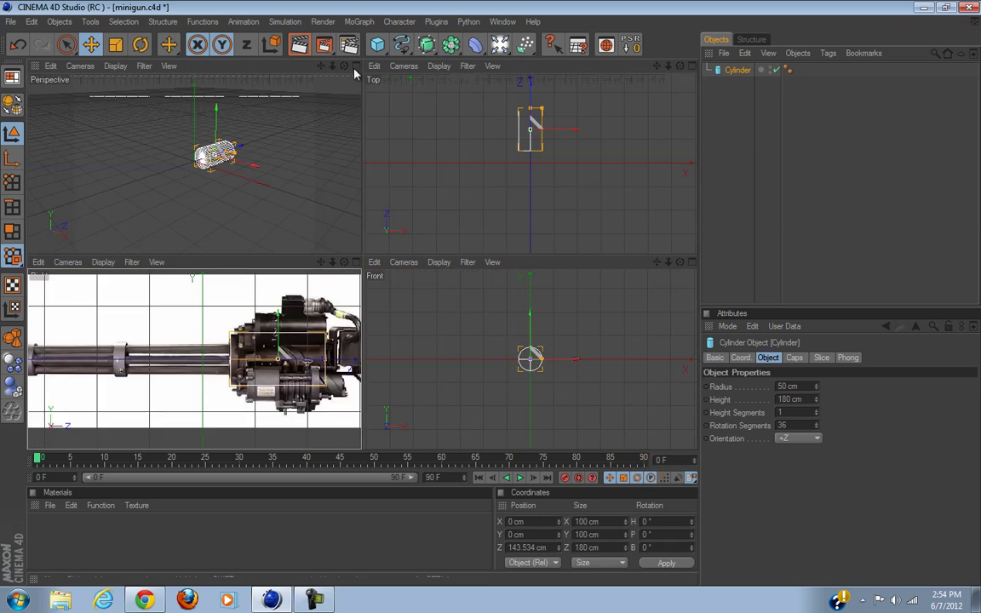
left_click(355, 66)
left_click_drag(403, 186, 425, 204, "alt")
left_click(724, 188)
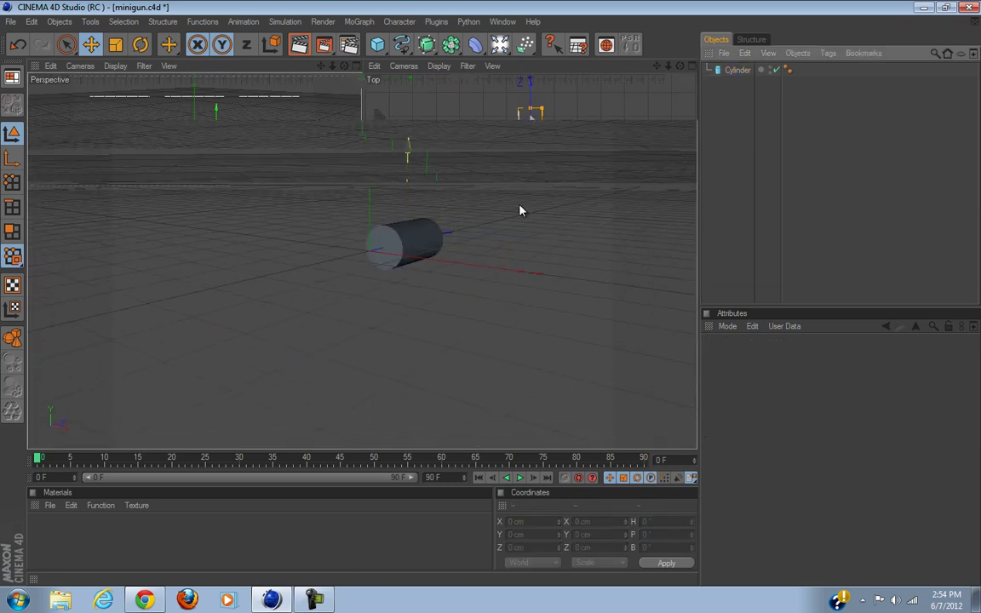
left_click_drag(317, 227, 470, 287, "alt")
scroll(344, 278, "up", 5)
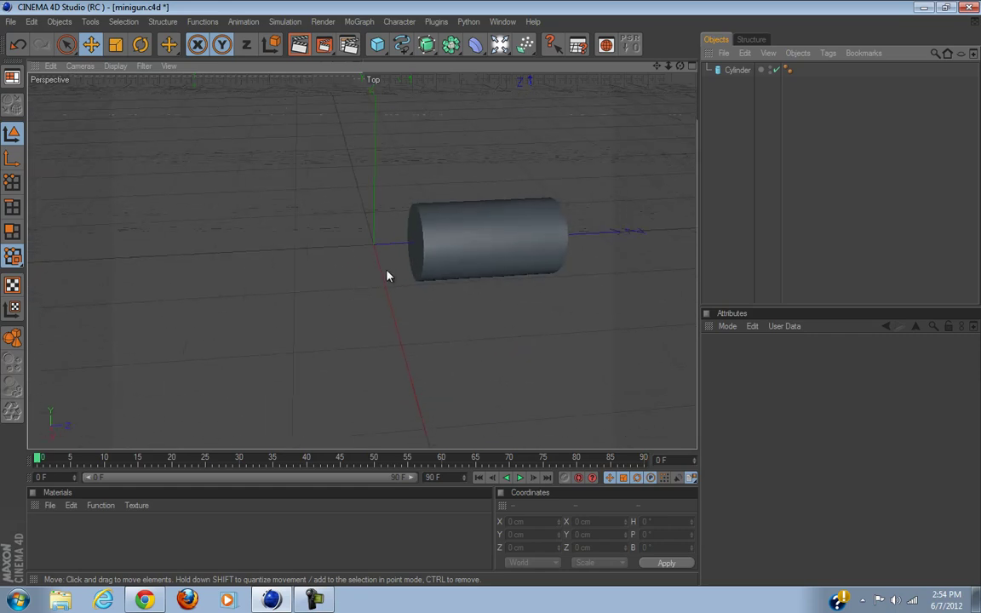
Duplicate the body cylinder and move the copy along Z to about -165 cm, in front of the original.
left_click(382, 47)
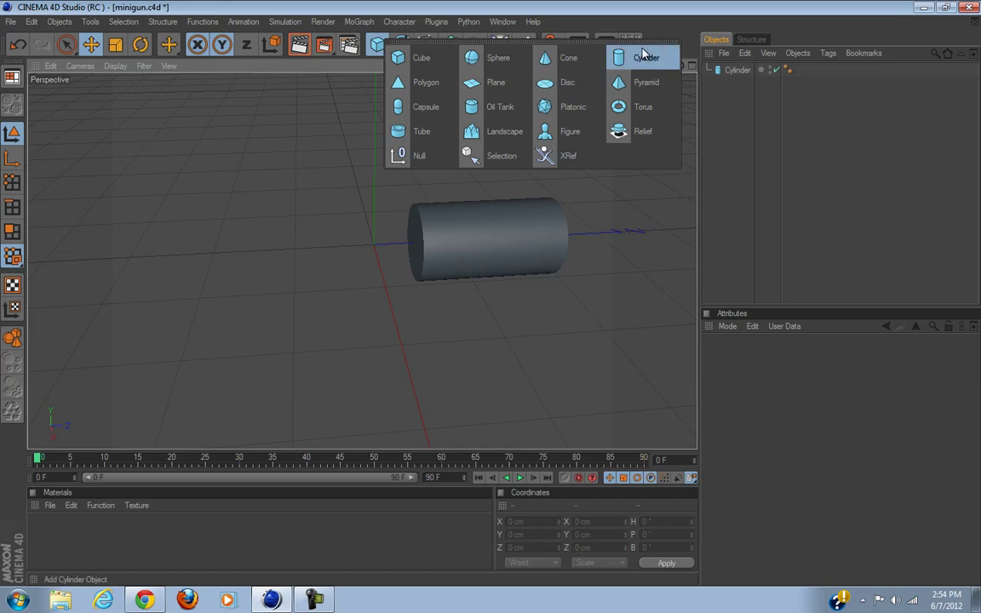
left_click(737, 71)
left_click_drag(730, 75, 736, 96, "ctrl")
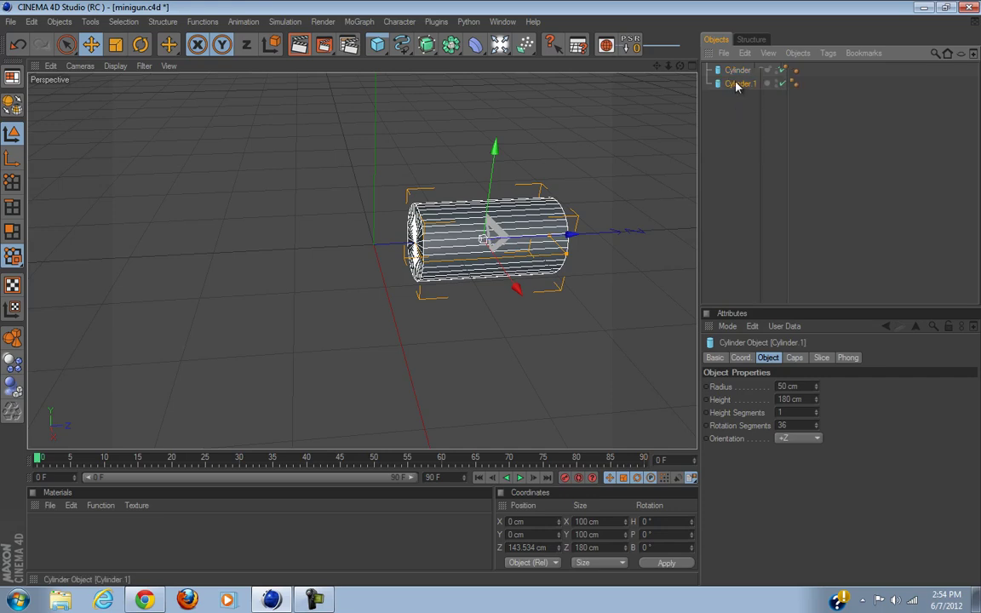
left_click_drag(457, 346, 491, 277, "alt")
left_click_drag(532, 238, 293, 243)
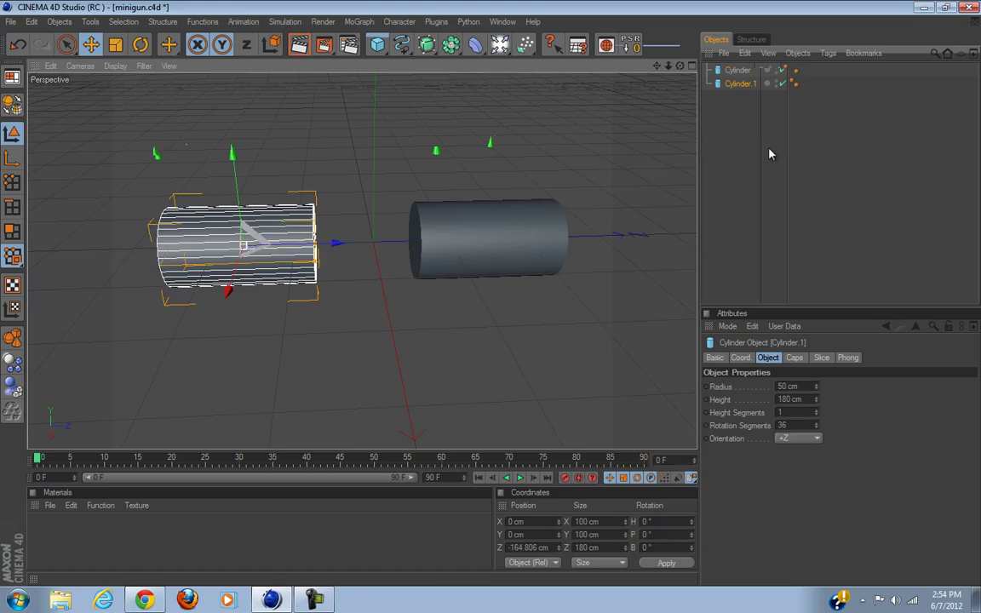
In the maximized Right view, move the duplicate cylinder along Z to about -90 cm, over the barrels in the reference image.
left_click(691, 65)
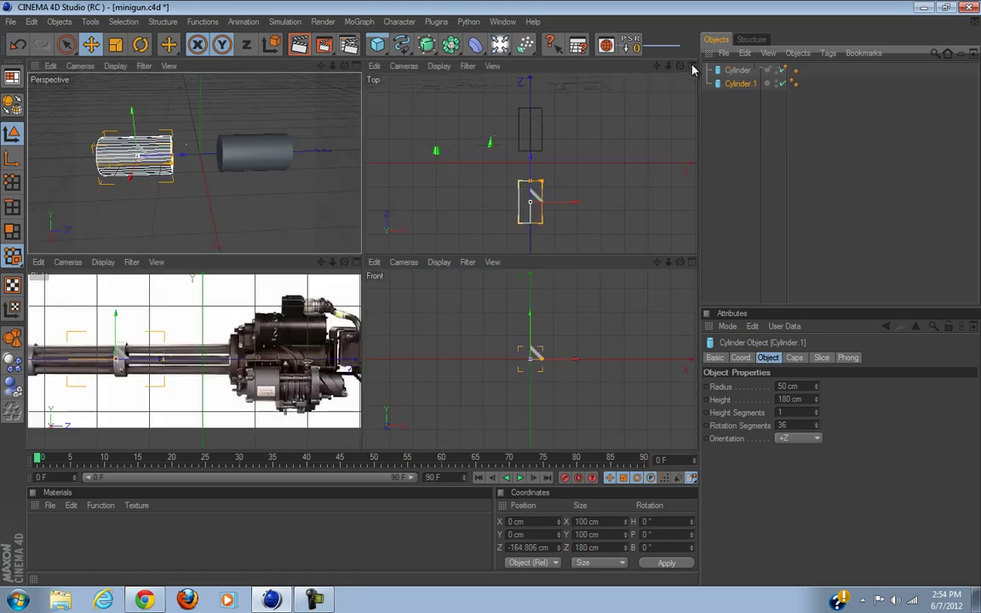
left_click(692, 262)
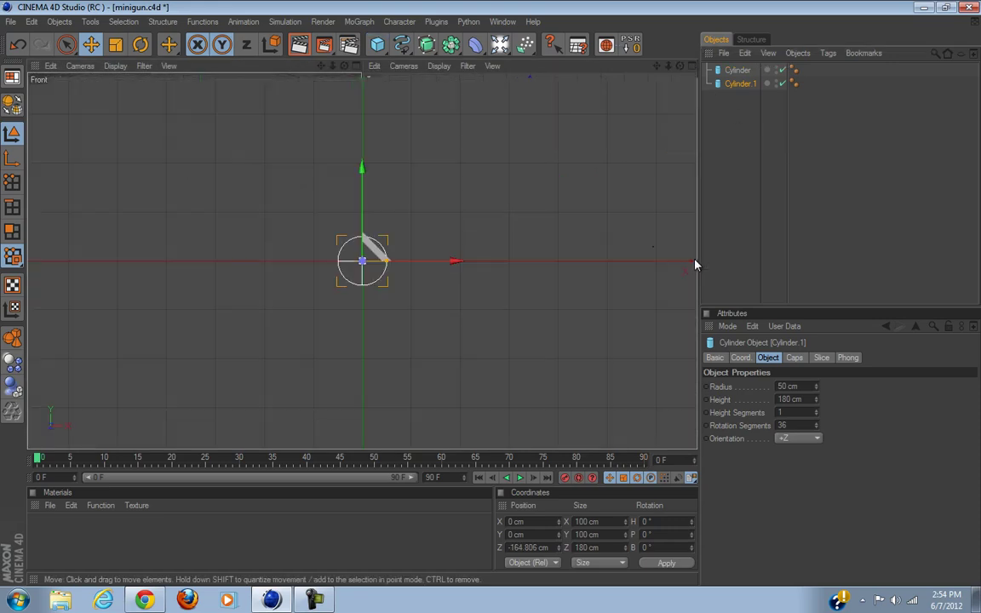
left_click(691, 67)
left_click(356, 262)
scroll(319, 375, "up", 5)
scroll(317, 375, "up", 3)
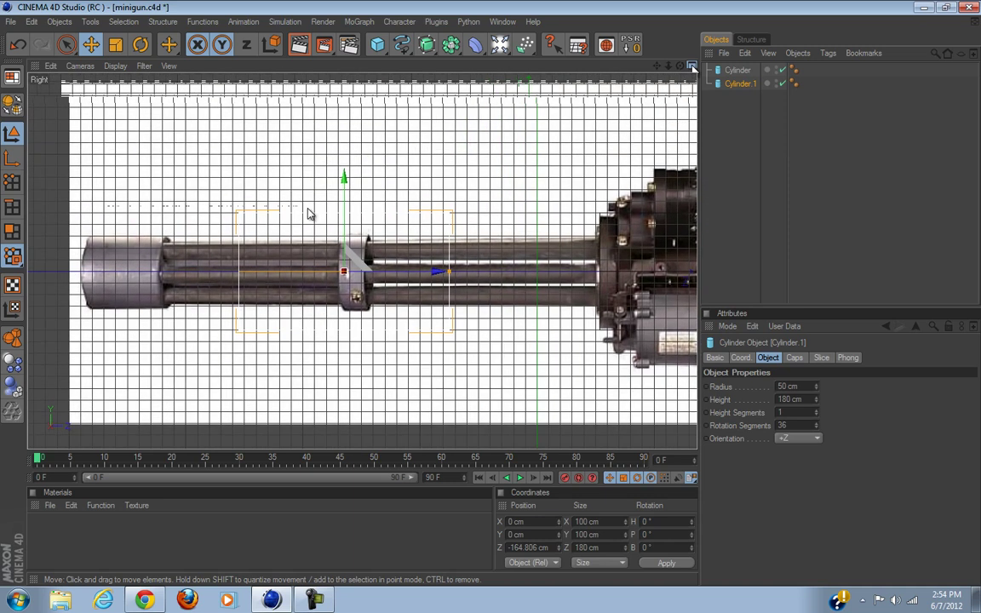
scroll(340, 388, "up", 3)
left_click_drag(372, 282, 494, 292)
scroll(451, 272, "down", 5)
scroll(437, 291, "up", 3)
scroll(436, 291, "up", 2)
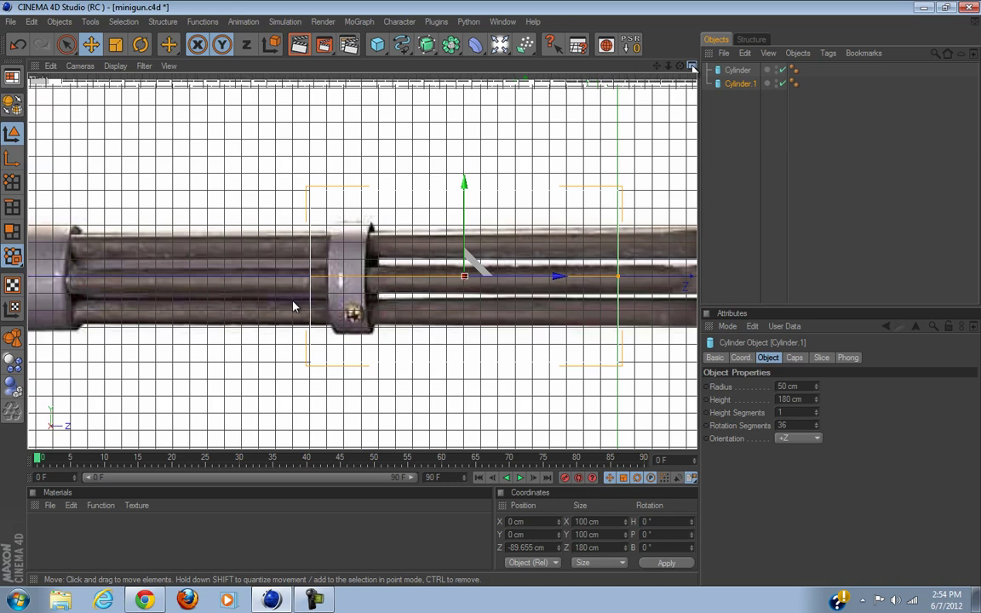
Reduce the duplicate cylinder's radius to 7 cm to approximate the thickness of a single barrel.
middle_click_drag(561, 279, 489, 293, "alt")
scroll(375, 238, "up", 3)
scroll(405, 219, "up", 1)
scroll(422, 210, "down", 3)
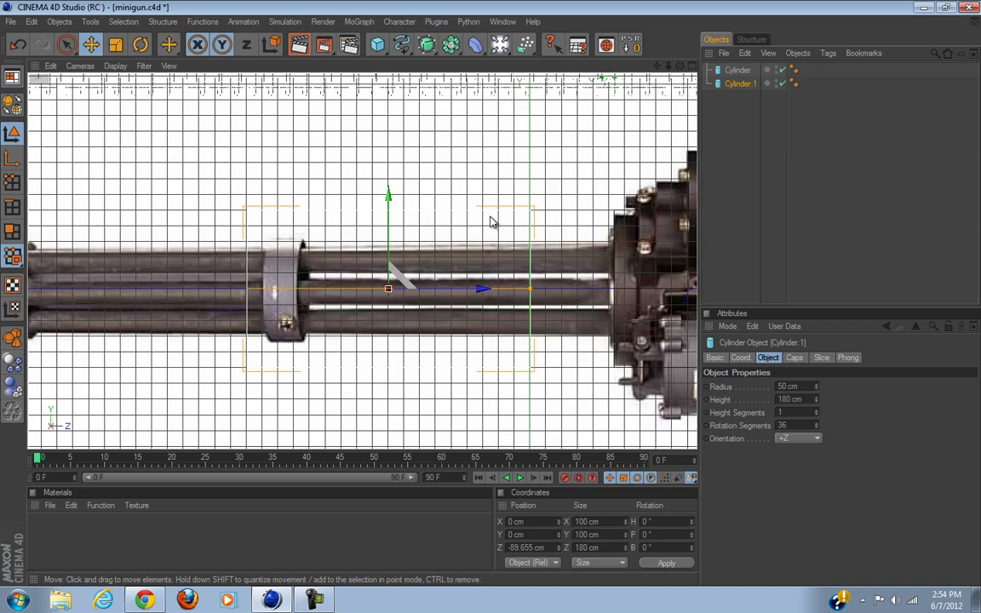
scroll(445, 206, "down", 2)
scroll(438, 211, "up", 2)
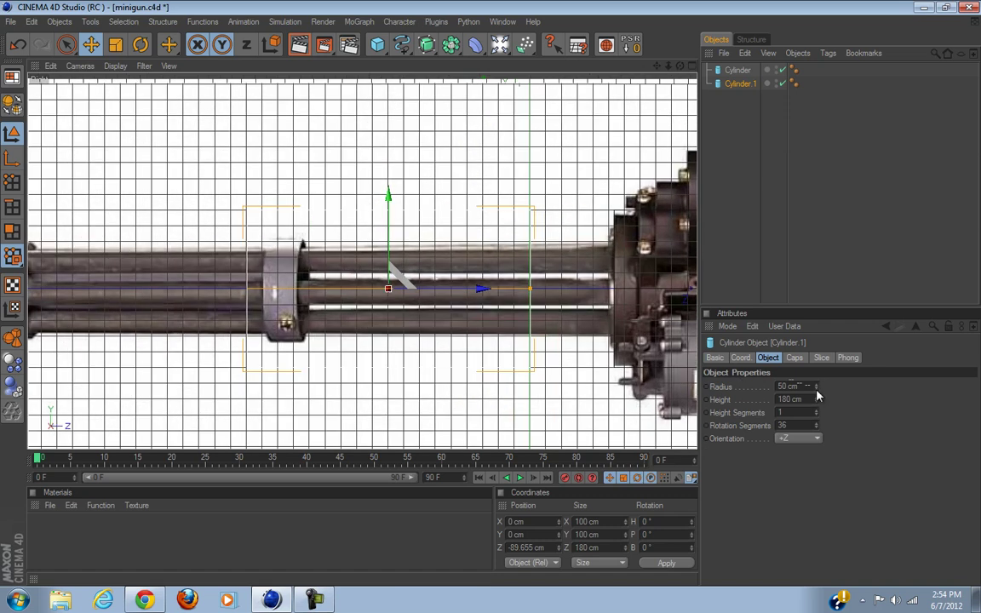
left_click_drag(817, 392, 815, 389)
scroll(494, 347, "up", 2)
scroll(490, 343, "up", 1)
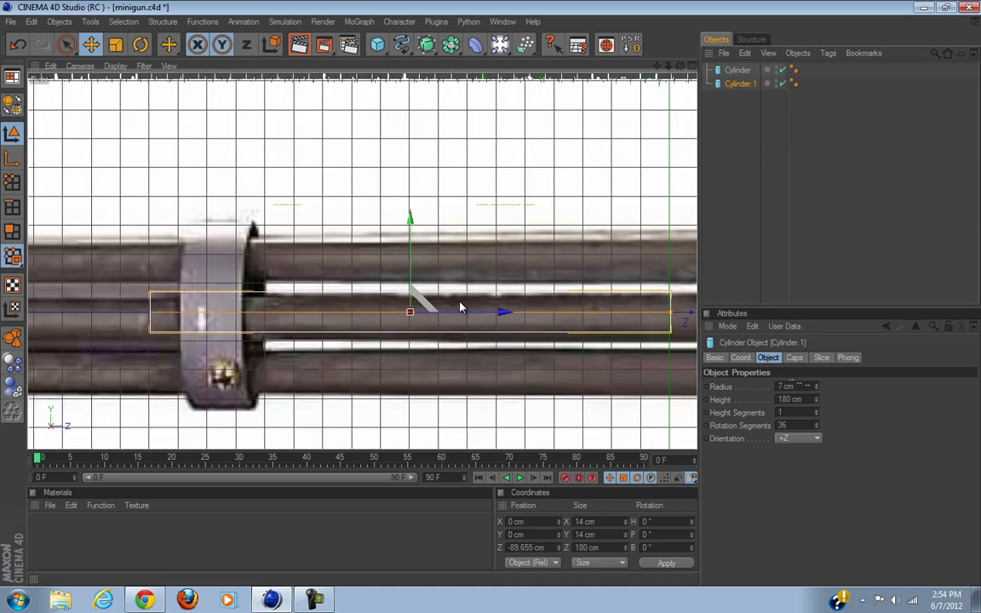
Set the barrel cylinder's height to 172 cm and radius to 9 cm, and lower it to about -2.4 cm in Y over the middle barrel.
left_click(770, 223)
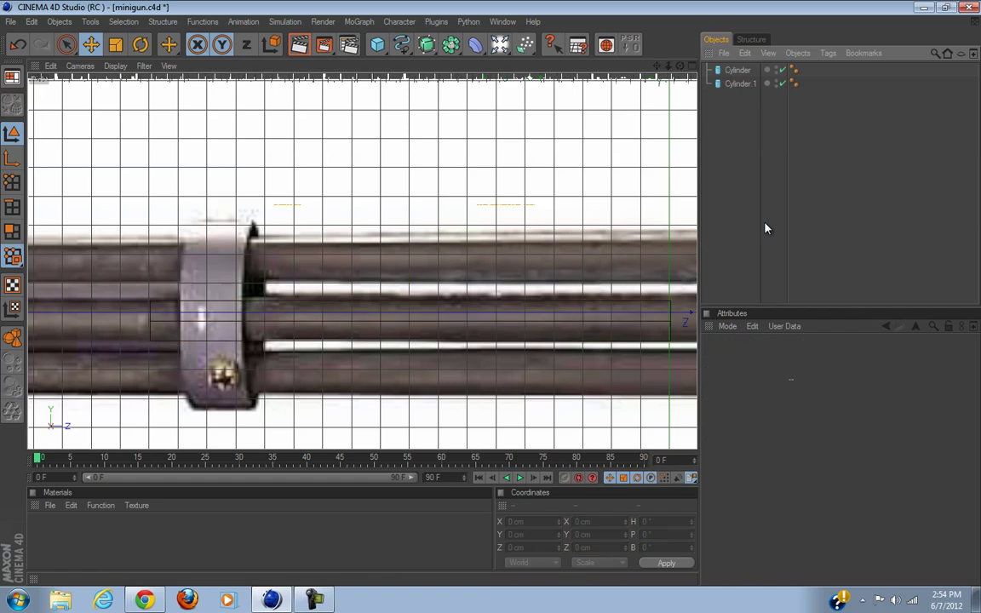
left_click(740, 84)
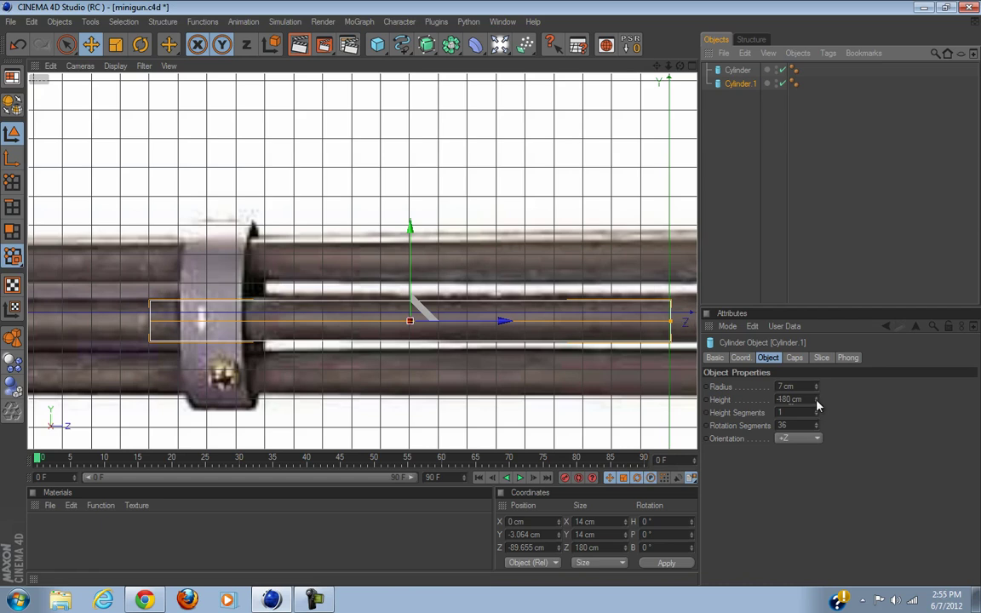
mouse_move(816, 406)
left_mouse_down()
mouse_move(825, 382)
mouse_move(814, 390)
left_mouse_up()
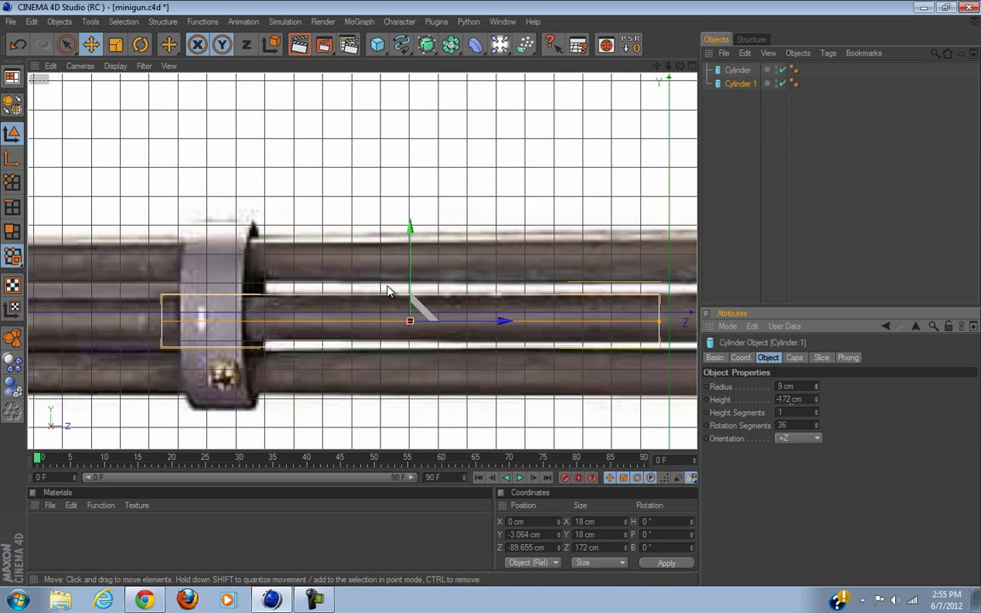
left_click_drag(405, 290, 406, 288)
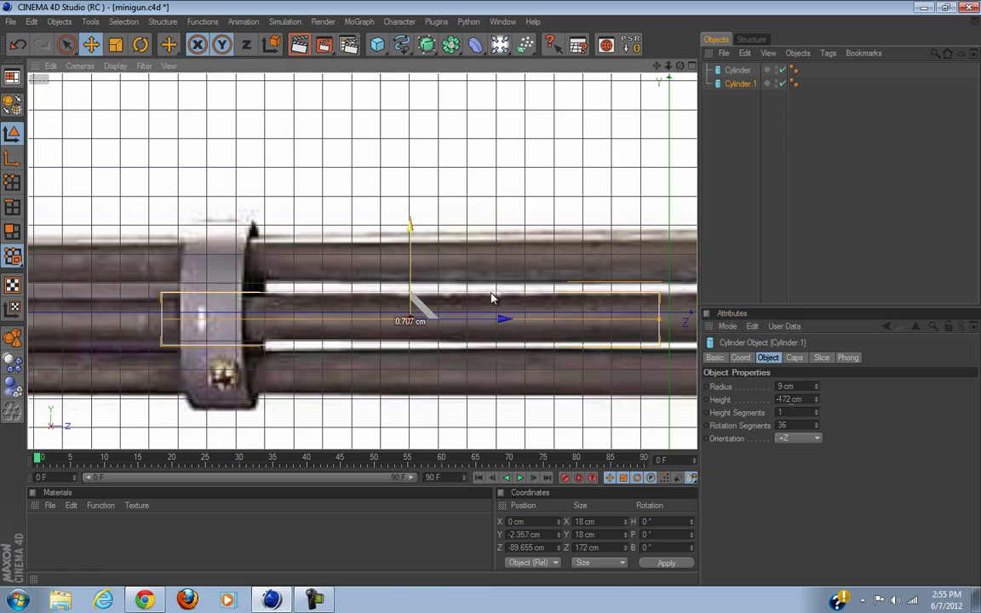
Set the barrel cylinder's radius to 8 cm.
left_click_drag(813, 388, 410, 391)
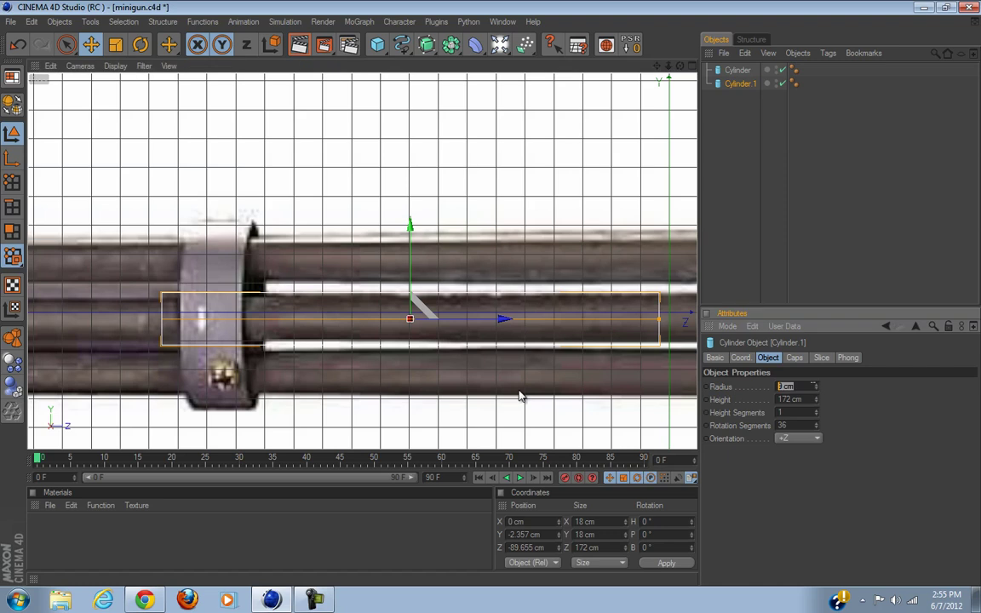
type("8")
key("Return")
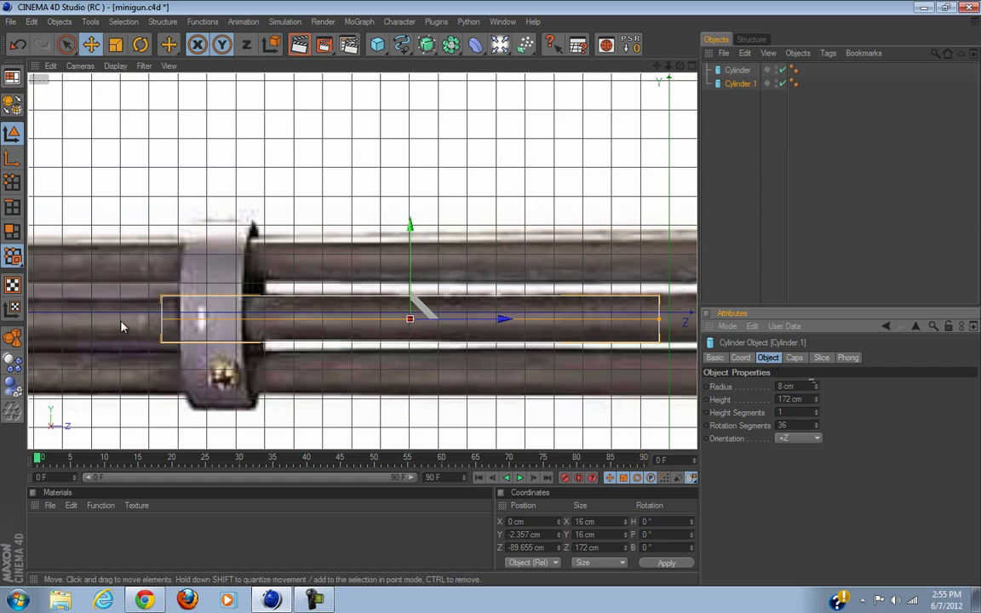
Zero the barrel cylinder's Y and Z position, and move it along Z to about -104 cm over the reference barrels.
scroll(213, 349, "down", 6)
scroll(256, 364, "up", 3)
scroll(262, 368, "up", 1)
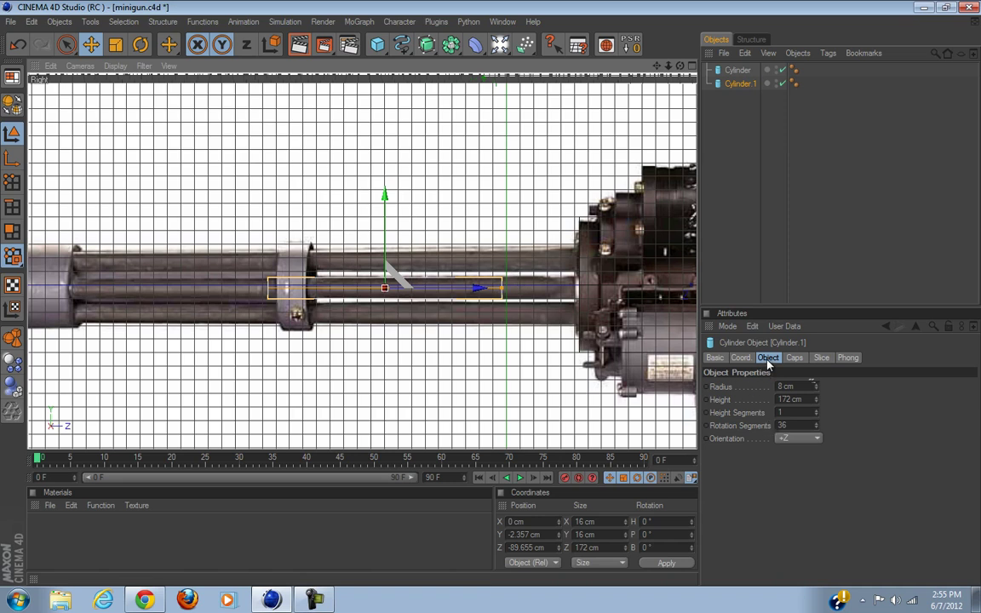
left_click(535, 534)
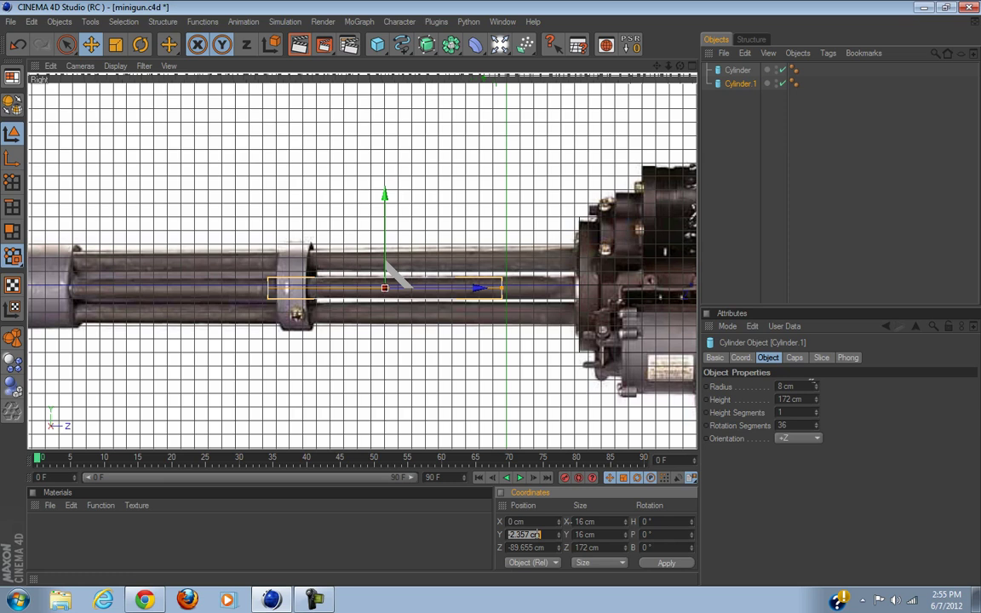
type("0")
key("Return")
left_click(536, 546)
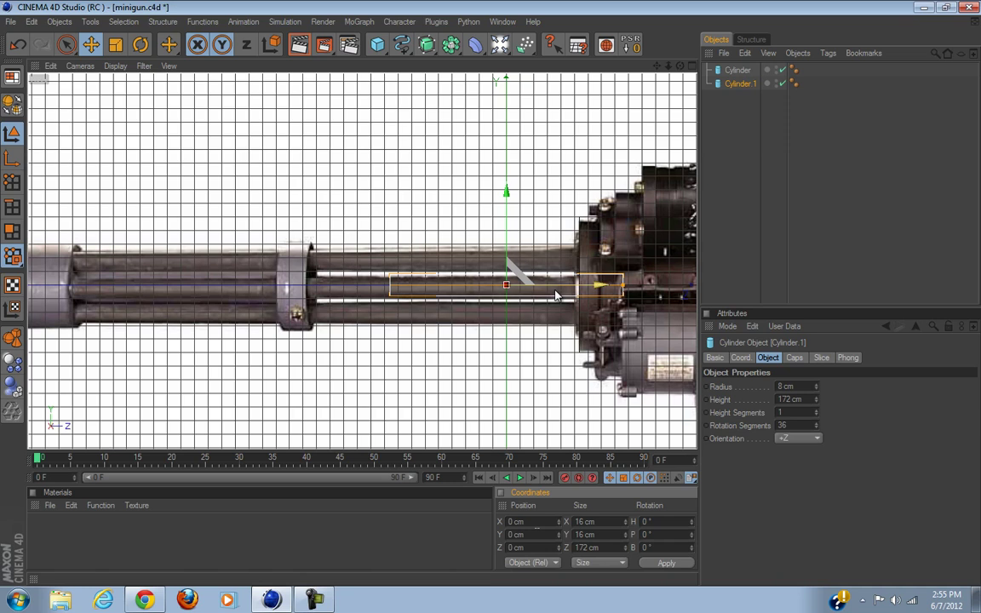
left_click_drag(552, 290, 480, 297)
scroll(545, 294, "down", 2)
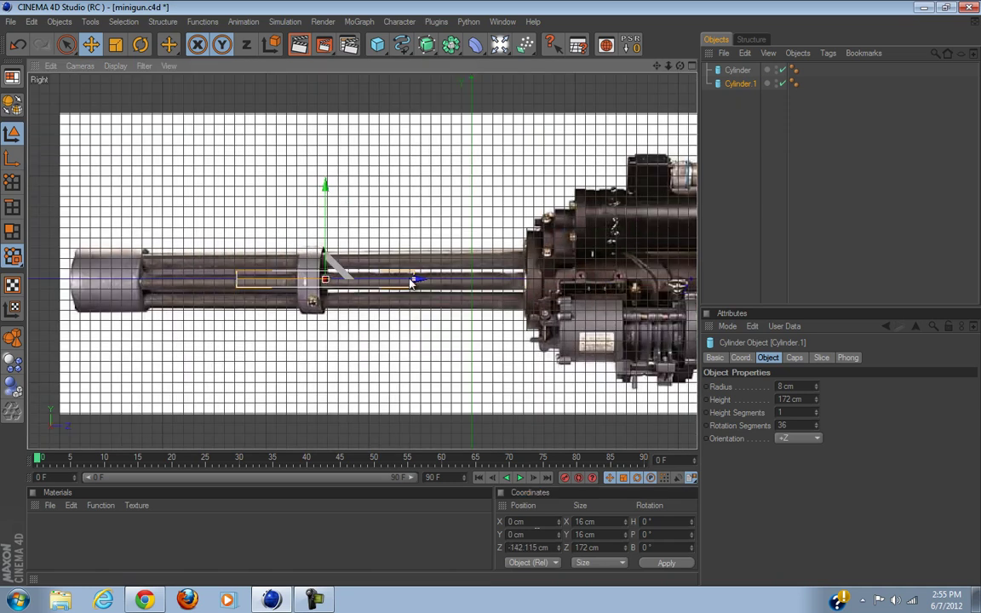
left_click_drag(417, 279, 455, 279)
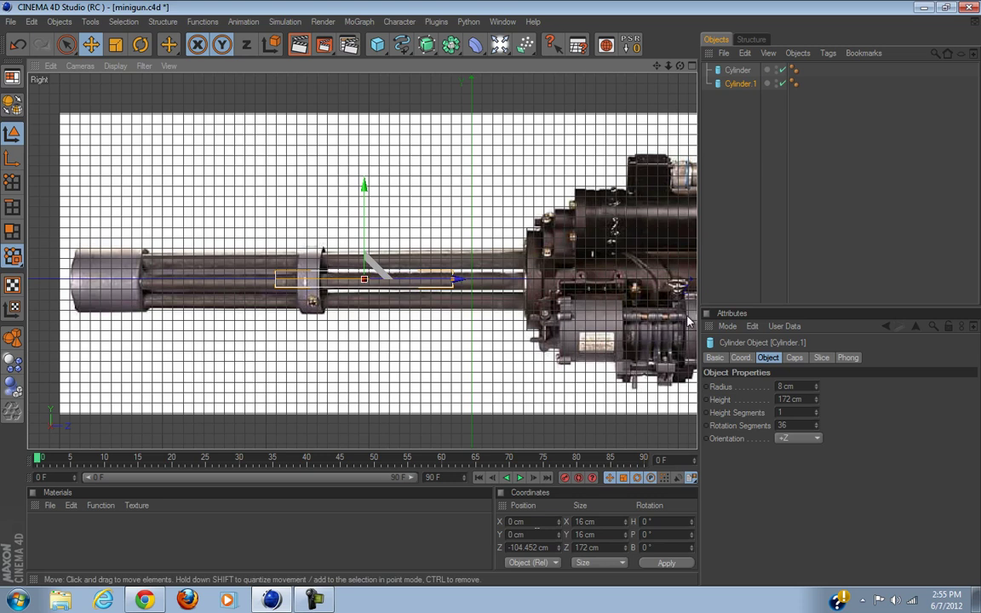
Lengthen the barrel cylinder to a height of 415 cm and shift it along Z to about -157 cm.
left_click(745, 359)
left_click(769, 361)
left_click_drag(815, 400, 816, 399)
left_click_drag(454, 279, 400, 279)
left_click_drag(492, 298, 490, 298)
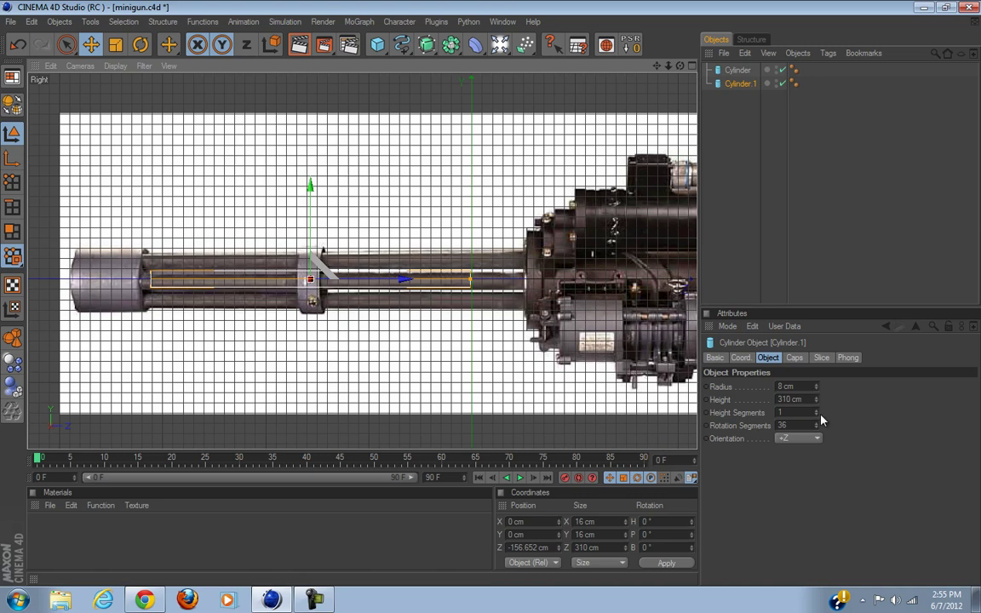
left_click_drag(815, 401, 814, 402)
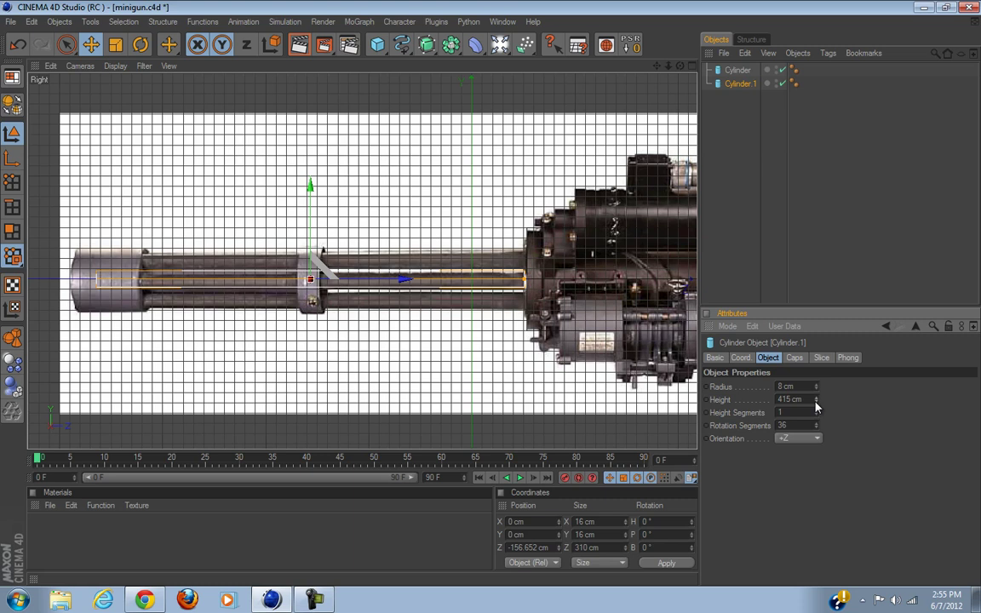
left_click_drag(406, 279, 402, 279)
left_click_drag(491, 298, 491, 298)
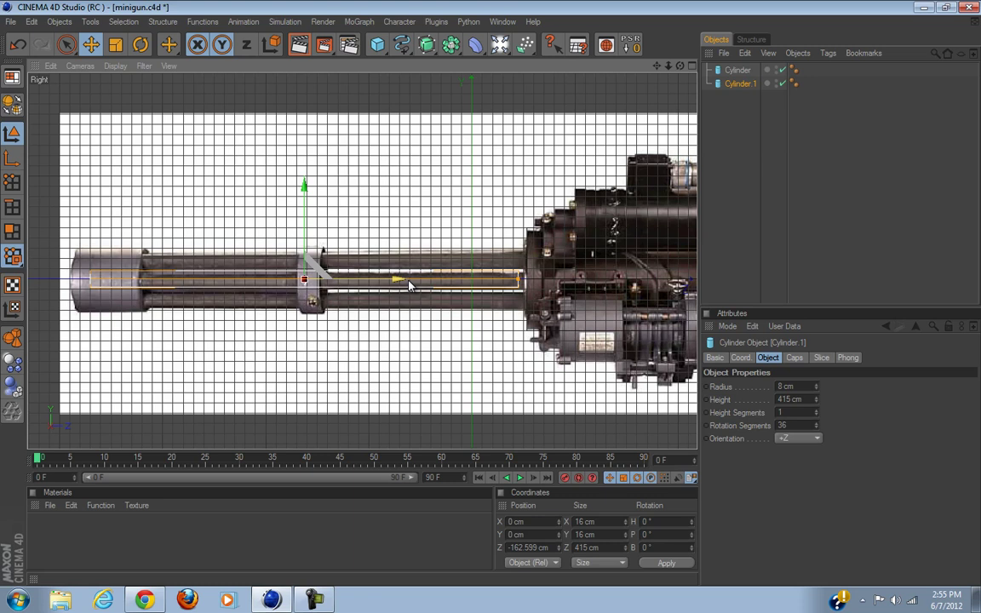
key("ctrl+z")
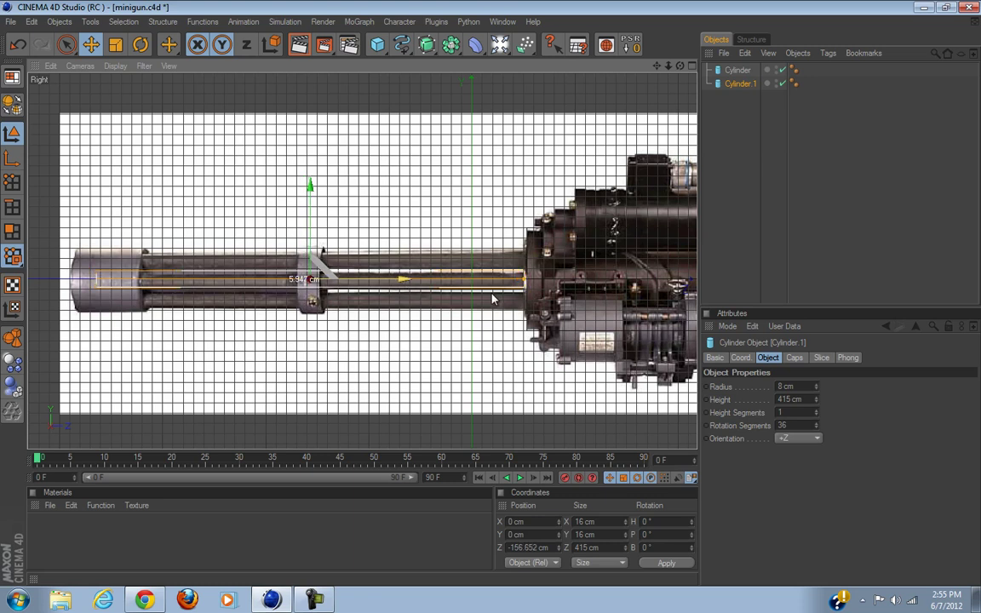
Lower the barrel cylinder to about -1.5 cm in Y so it lines up with the middle barrel in the reference.
scroll(404, 295, "up", 3)
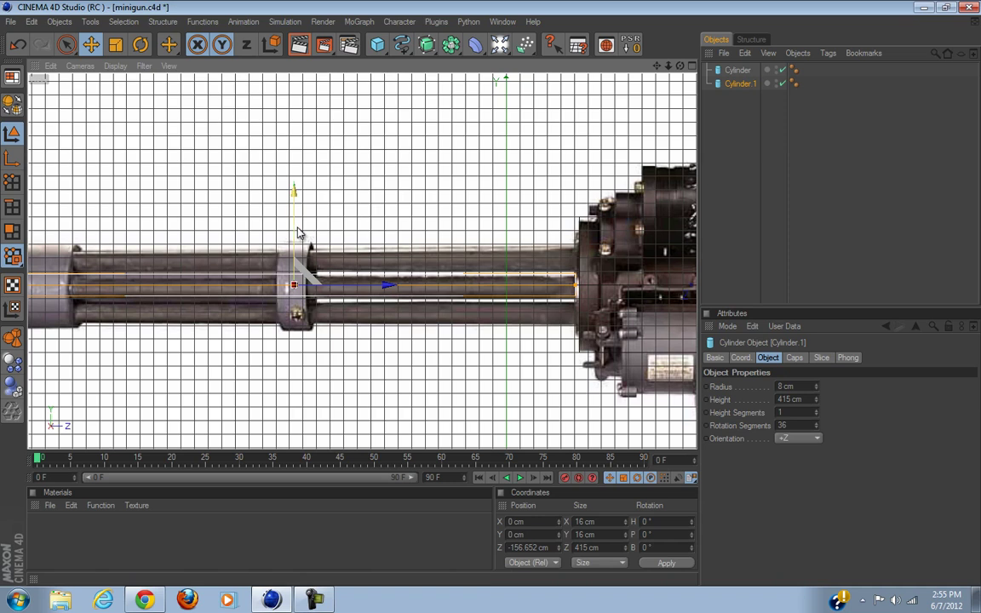
left_click_drag(295, 227, 491, 299)
scroll(312, 311, "down", 2)
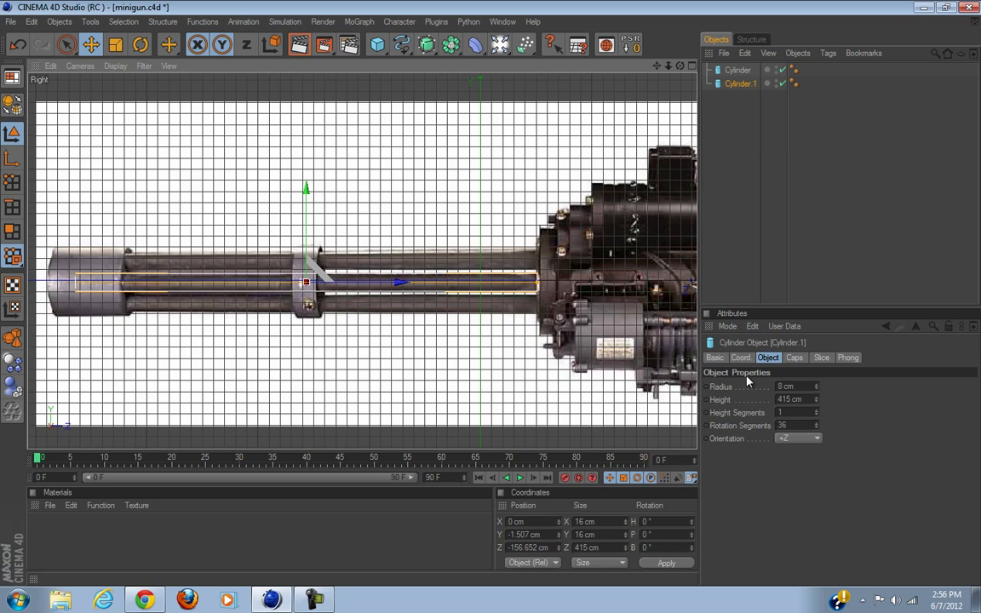
Set the barrel cylinder's height to 380 cm and shift it to about -136 cm in Z, between the muzzle cap and gun body.
left_click_drag(815, 399, 814, 405)
mouse_move(491, 298)
left_mouse_down()
mouse_move(513, 298)
mouse_move(492, 299)
left_mouse_up()
left_click(816, 397)
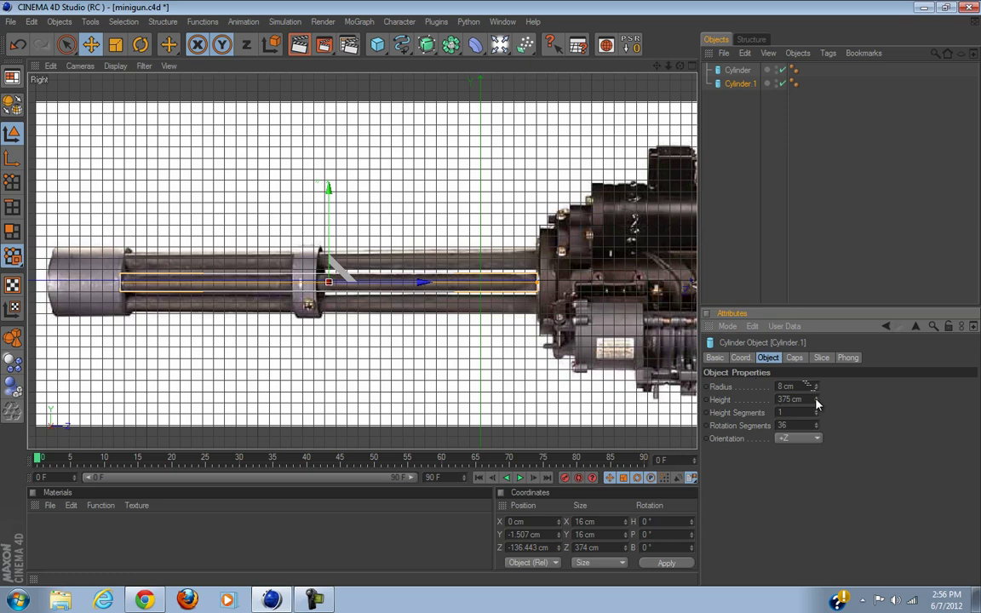
type("380")
key("Return")
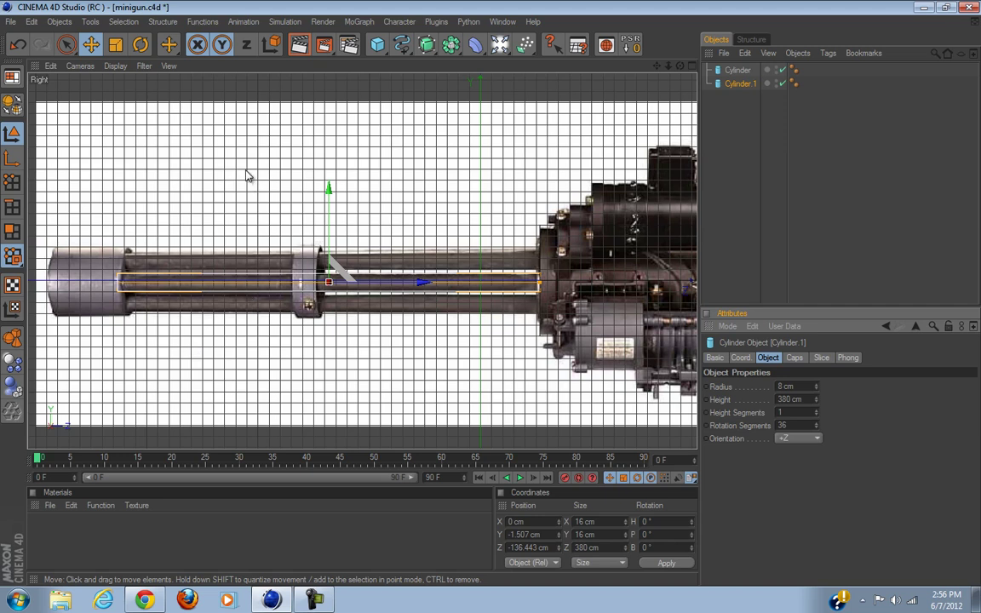
In the maximized Perspective view, add a Tube as parent at the barrel cylinder's position, and take the cylinder back out of it.
left_click(691, 65)
left_click(356, 67)
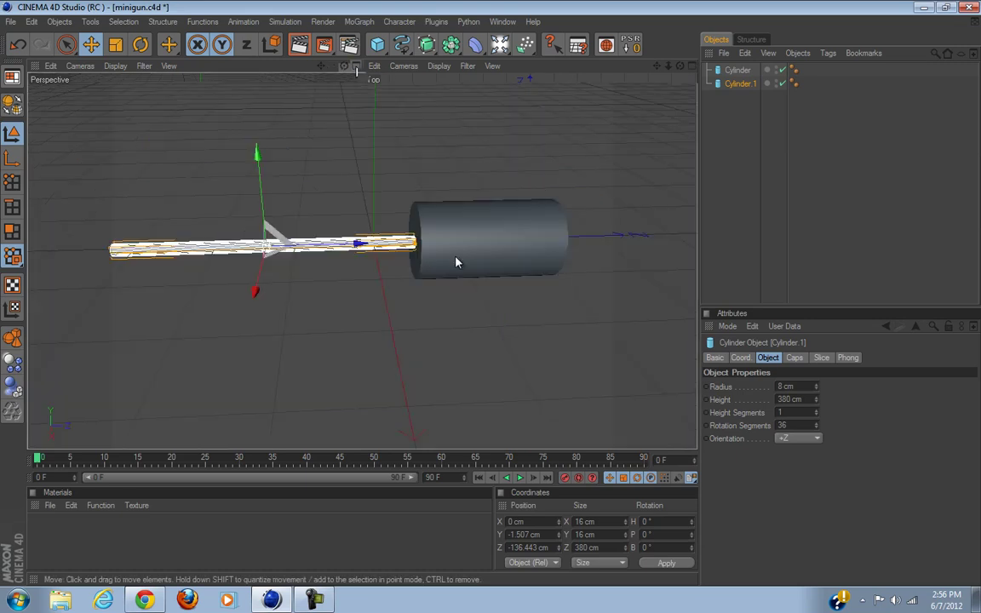
scroll(448, 355, "up", 6)
left_click_drag(445, 353, 502, 290, "alt")
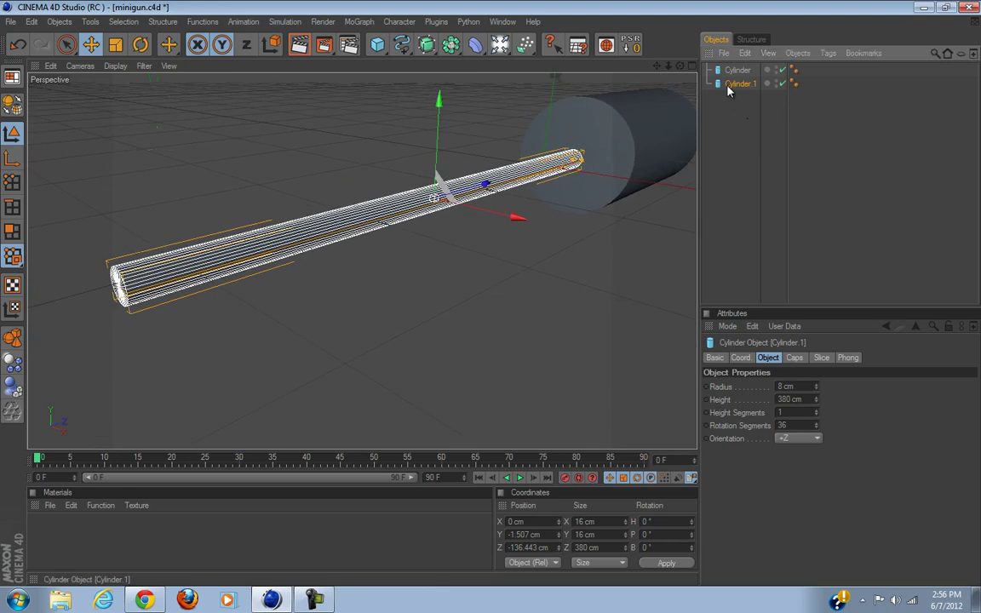
left_click(377, 44)
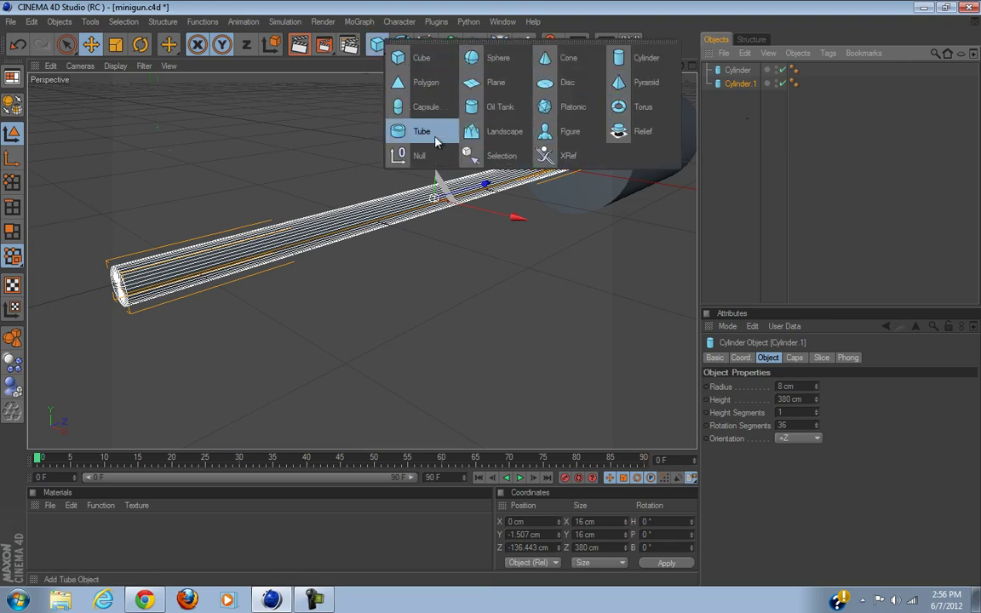
left_click(435, 138, "alt")
scroll(549, 179, "down", 4)
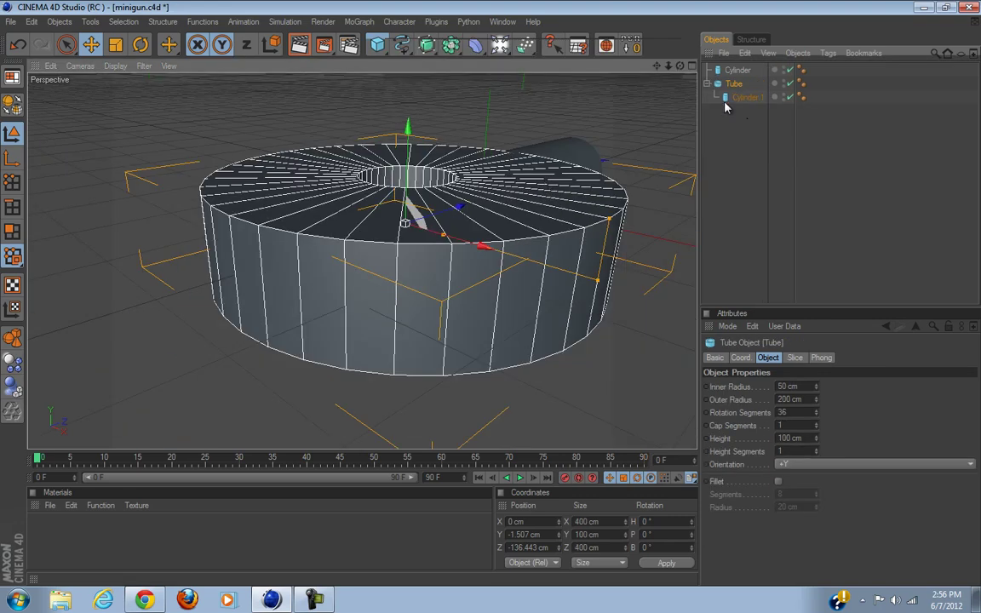
left_click_drag(740, 101, 738, 78)
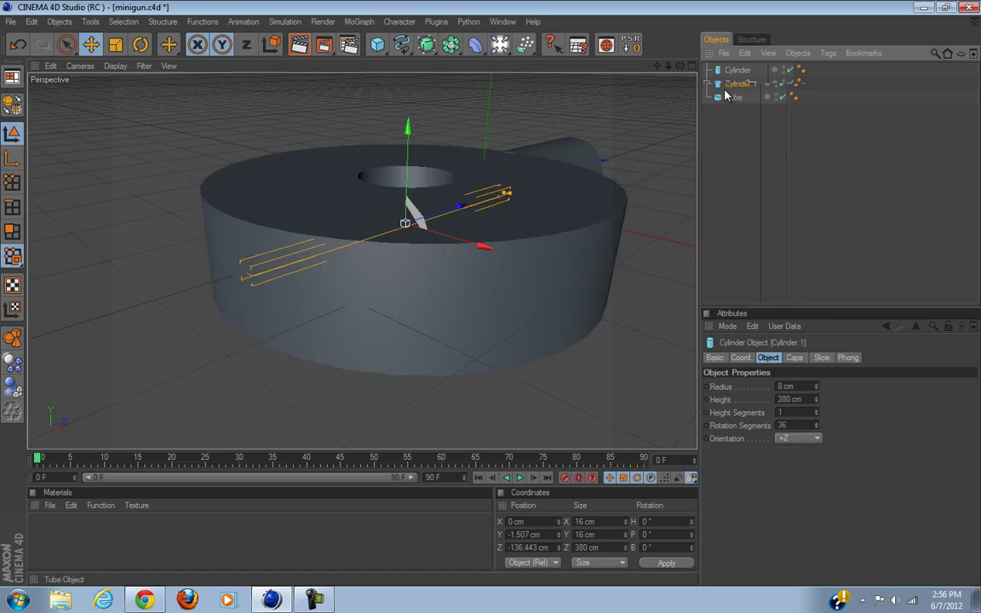
Set the tube's orientation to +Z so it runs along the barrel.
left_click(732, 98)
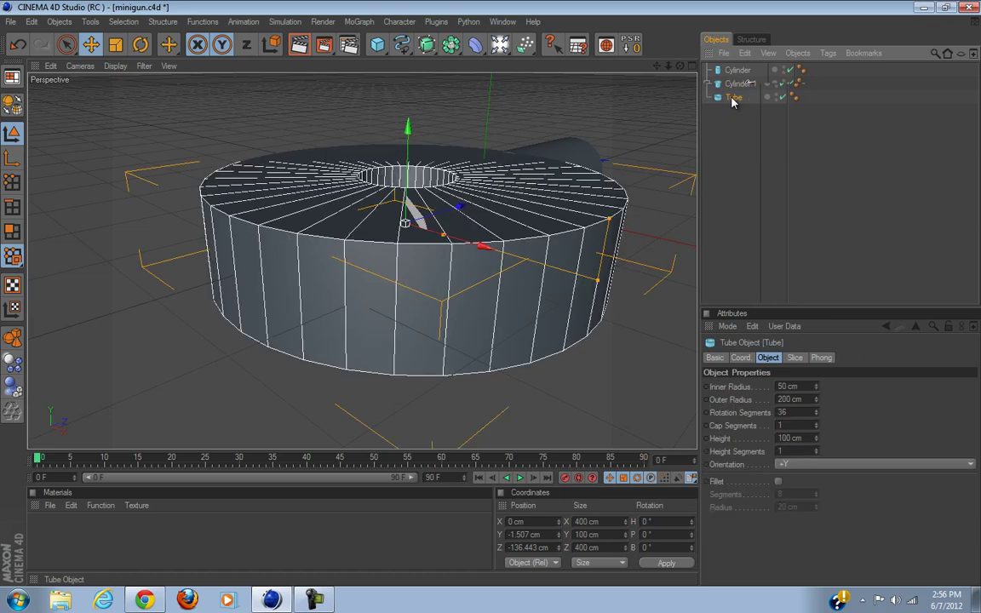
left_click(819, 465)
left_click(784, 475)
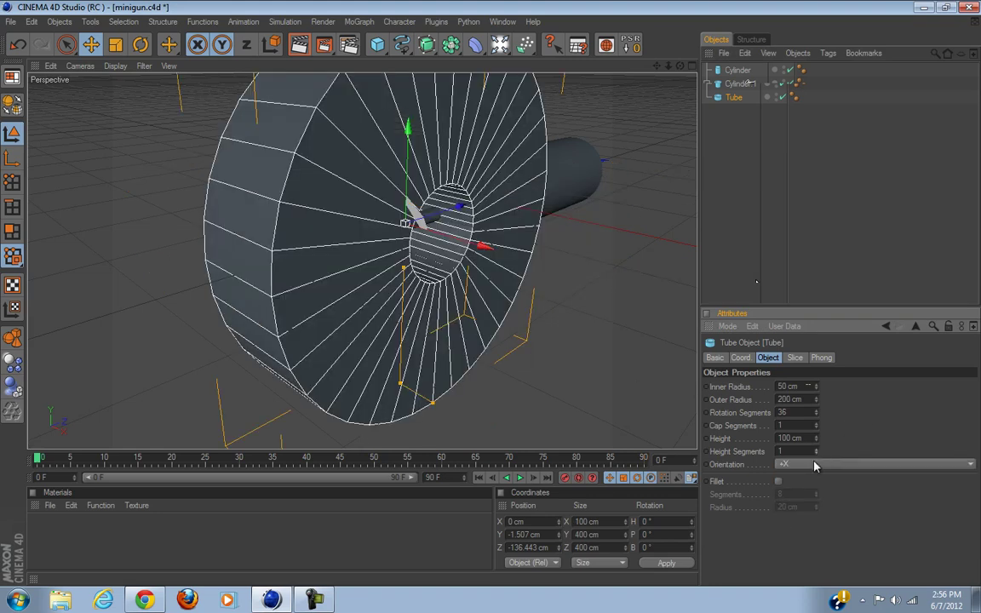
left_click(815, 464)
left_click(816, 528)
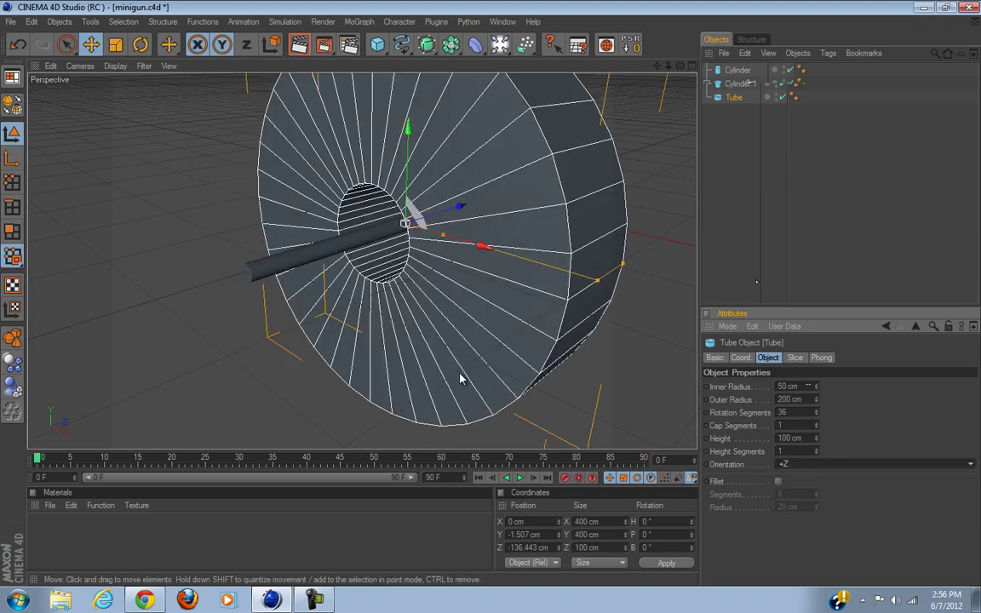
Set the tube's inner radius to 6 cm and its outer radius to 8 cm.
left_click_drag(464, 328, 498, 326, "alt")
left_click(737, 84)
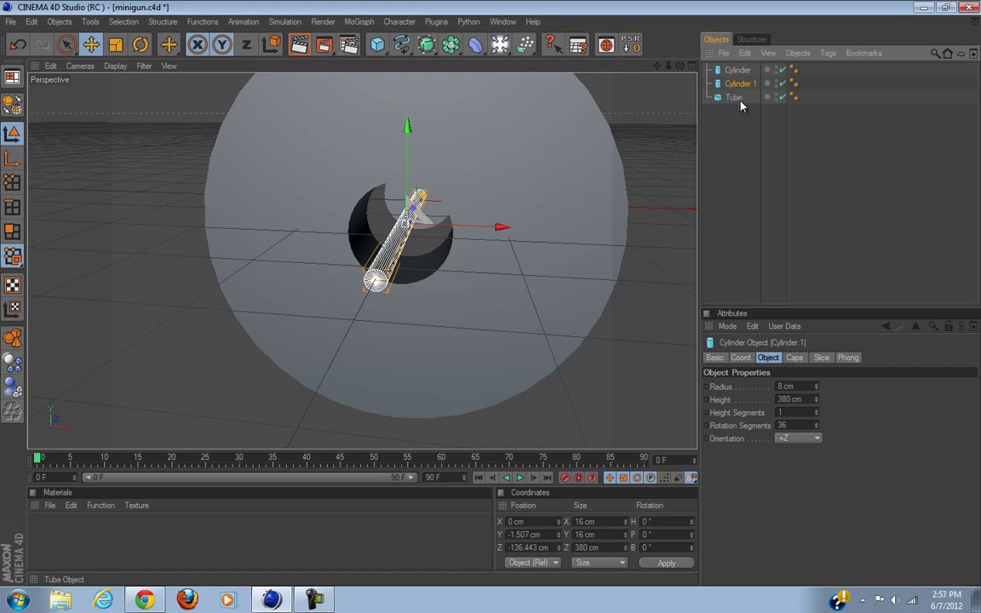
left_click(737, 100)
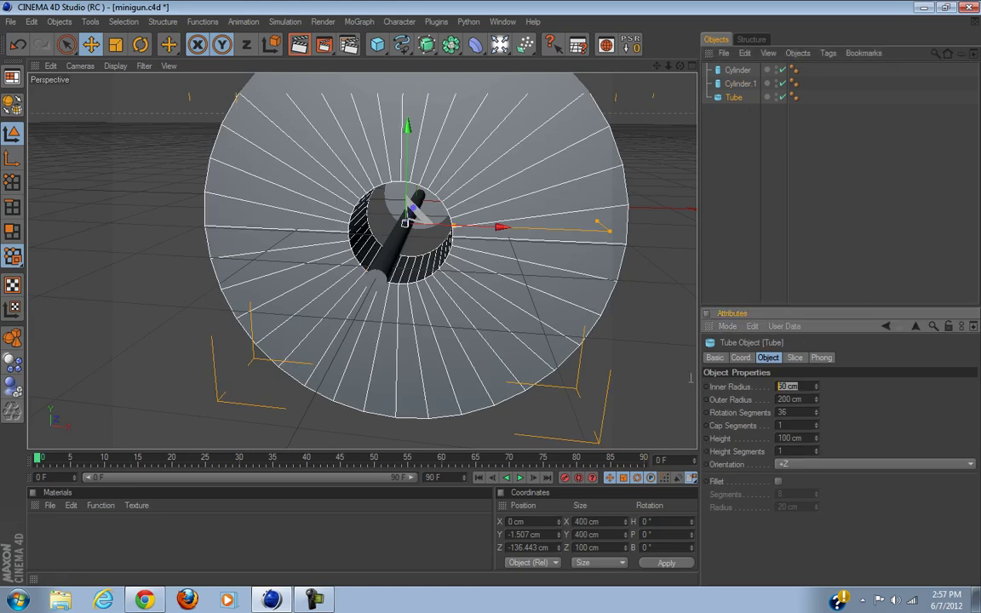
left_click(791, 387)
type("5")
key("Tab")
type("8")
key("Return")
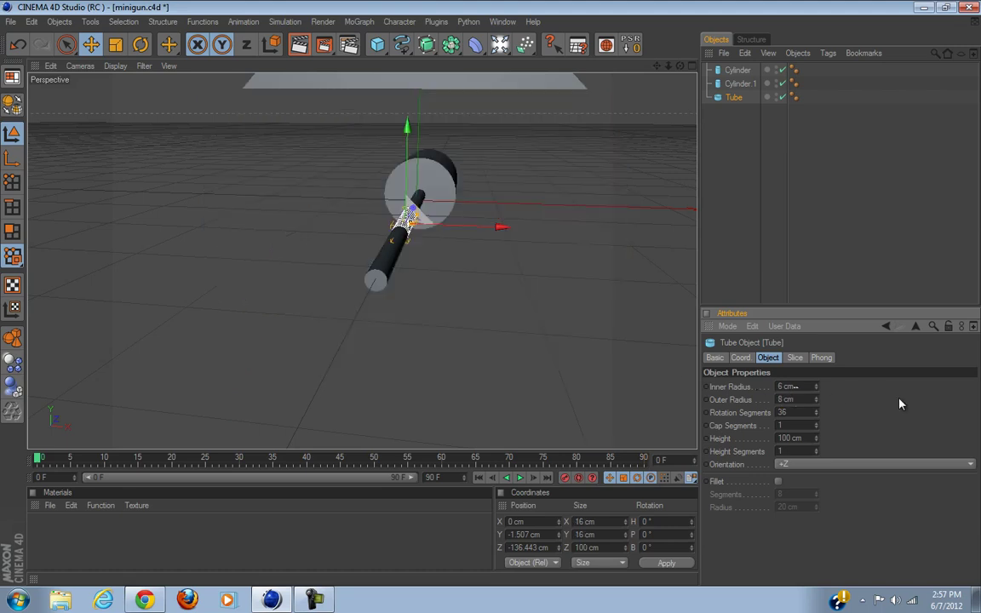
Disable the solid barrel cylinder so that only the tube is shown in its place.
scroll(434, 327, "up", 8)
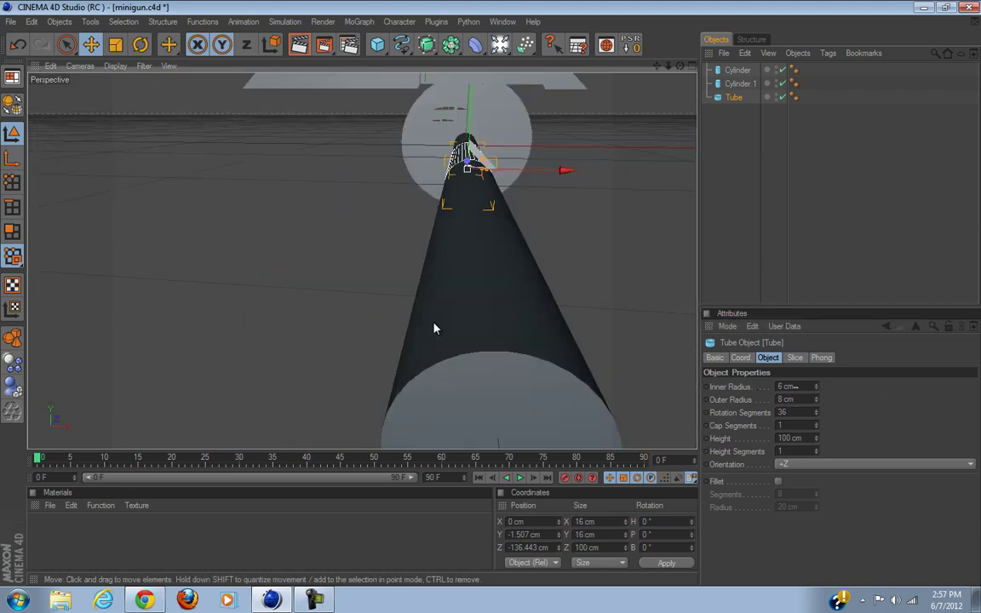
left_click_drag(434, 328, 497, 298, "alt")
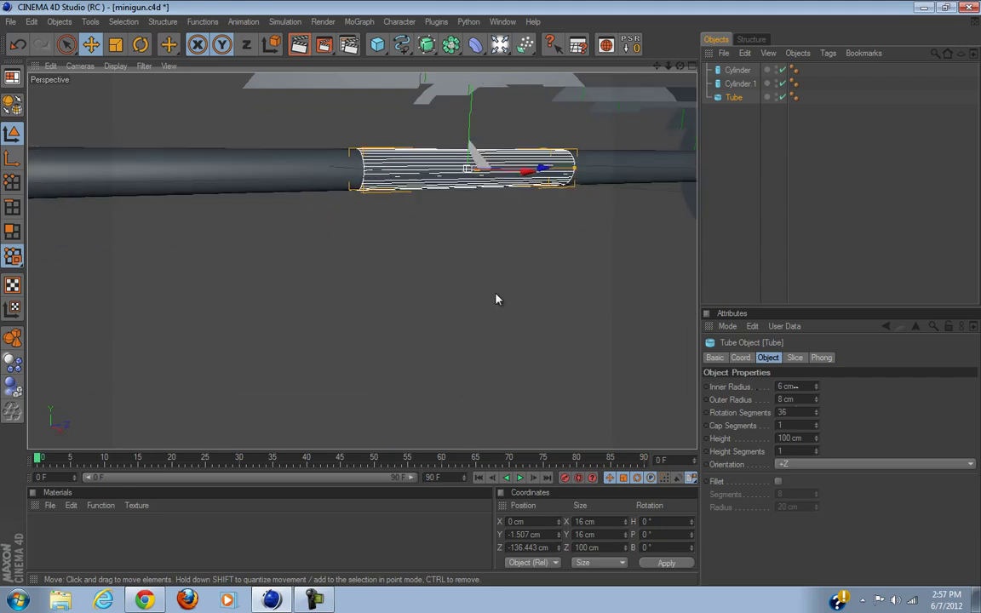
left_click(781, 83)
left_click_drag(580, 186, 492, 298, "alt")
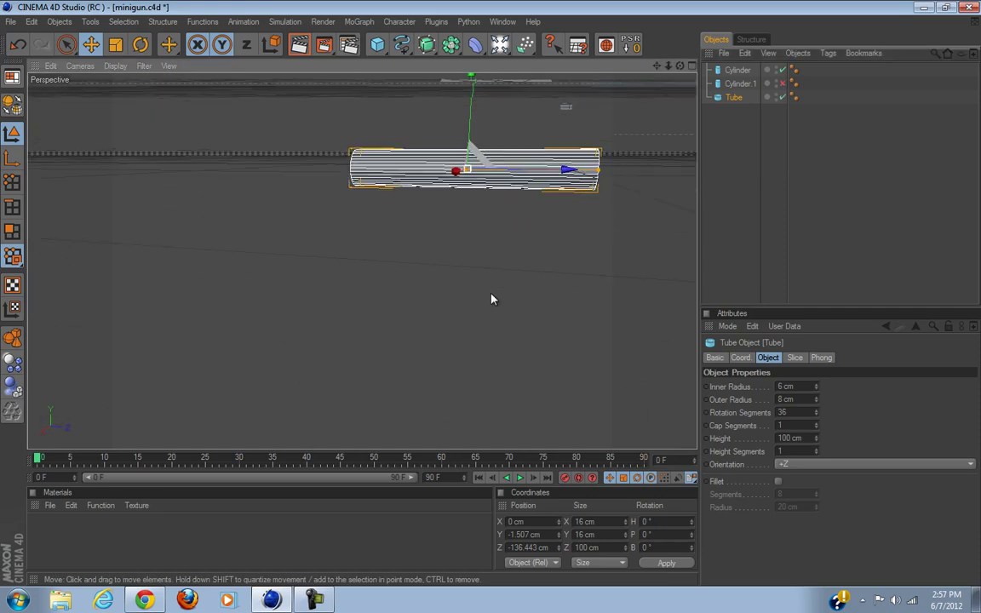
Set the tube's height to 380 cm, deselect it, and inspect the hollow barrel against the gun body.
left_click(732, 84)
left_click(734, 97)
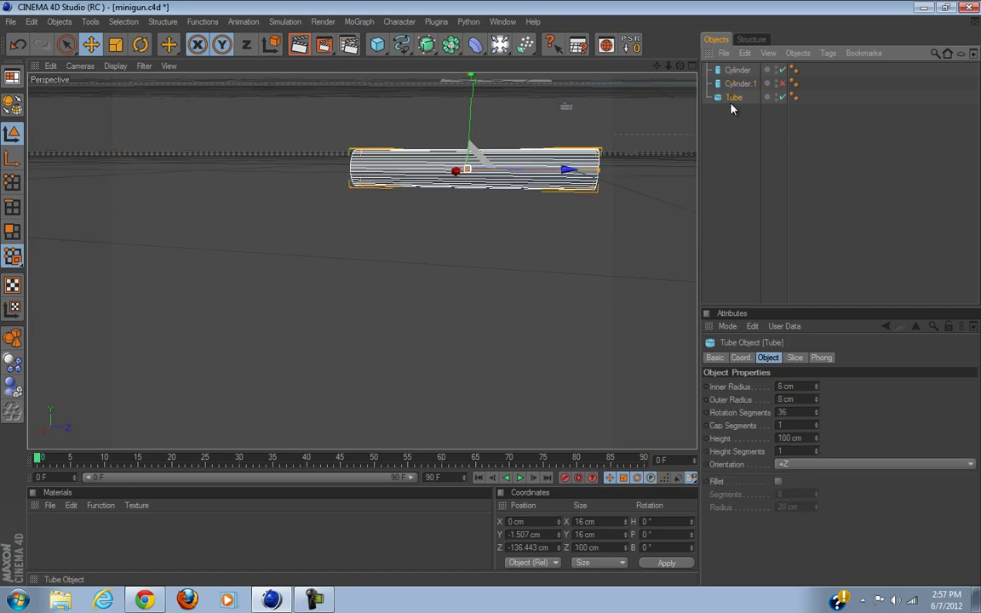
double_click(799, 439)
type("1")
type("80")
key("Return")
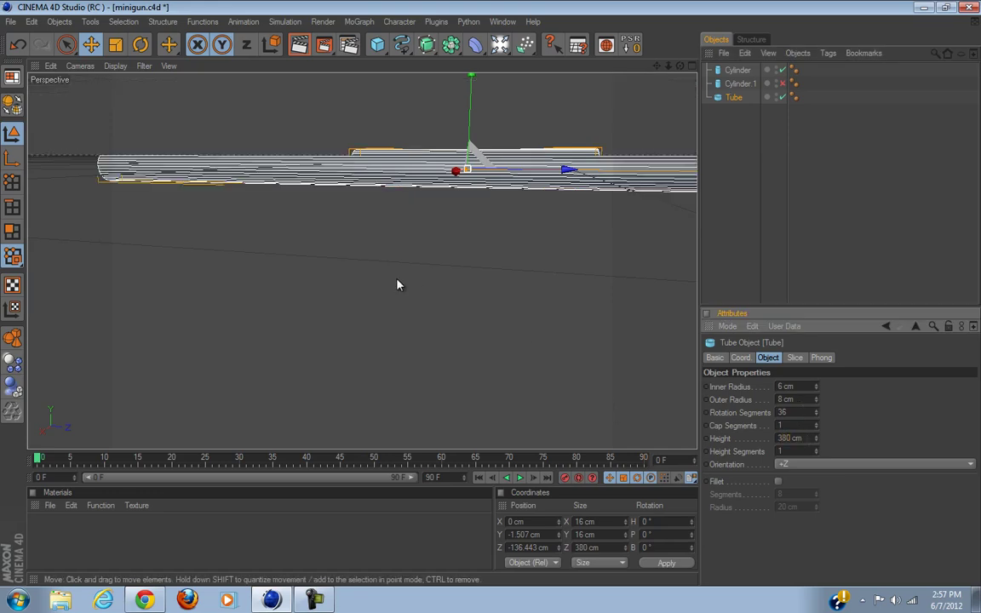
scroll(395, 285, "down", 3)
left_click_drag(476, 290, 665, 263, "alt")
left_click(972, 177)
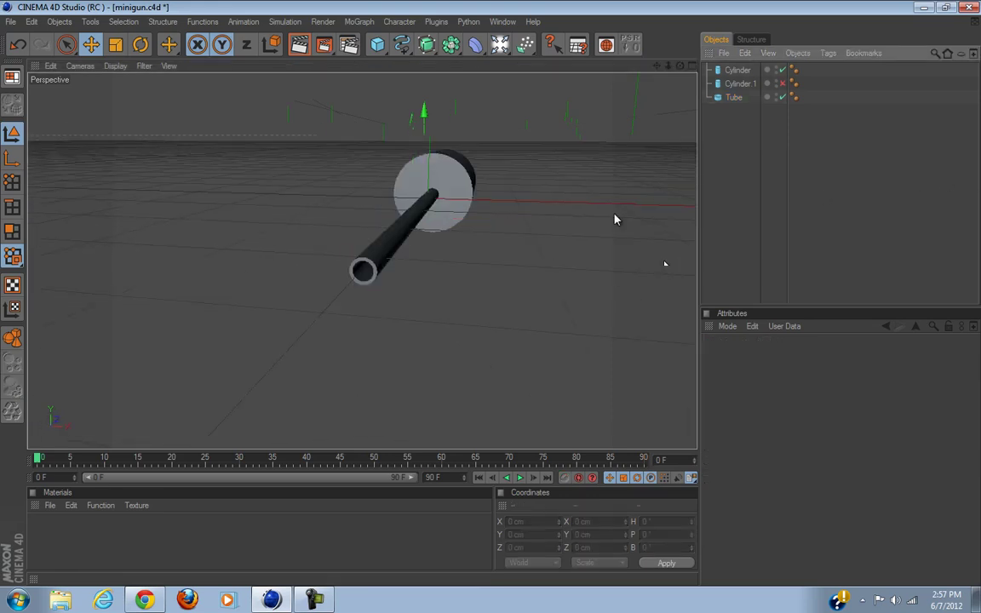
mouse_move(490, 294)
left_mouse_down("alt")
mouse_move(501, 294)
mouse_move(493, 298)
left_mouse_up("alt")
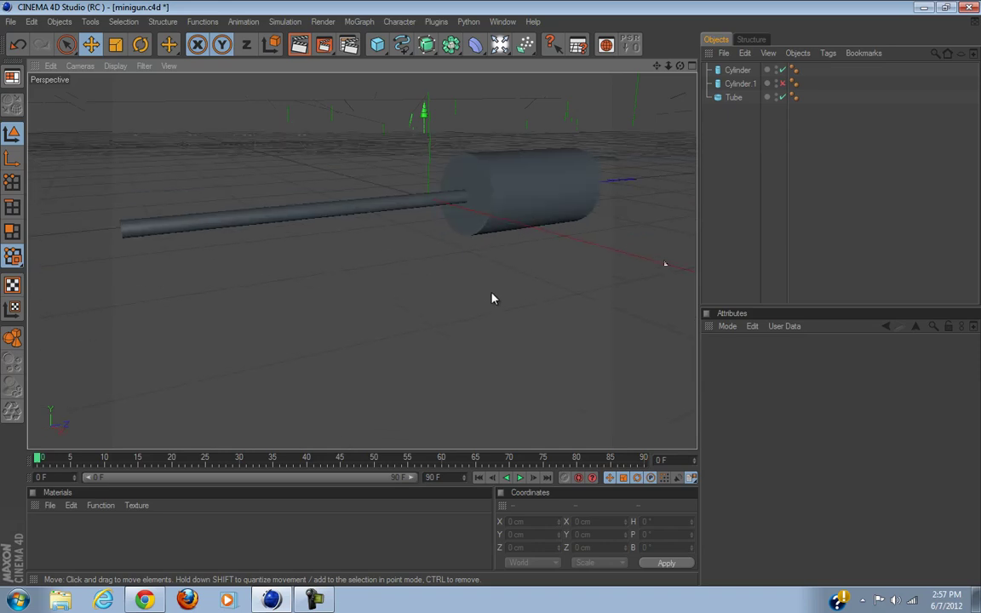
left_click(312, 599)
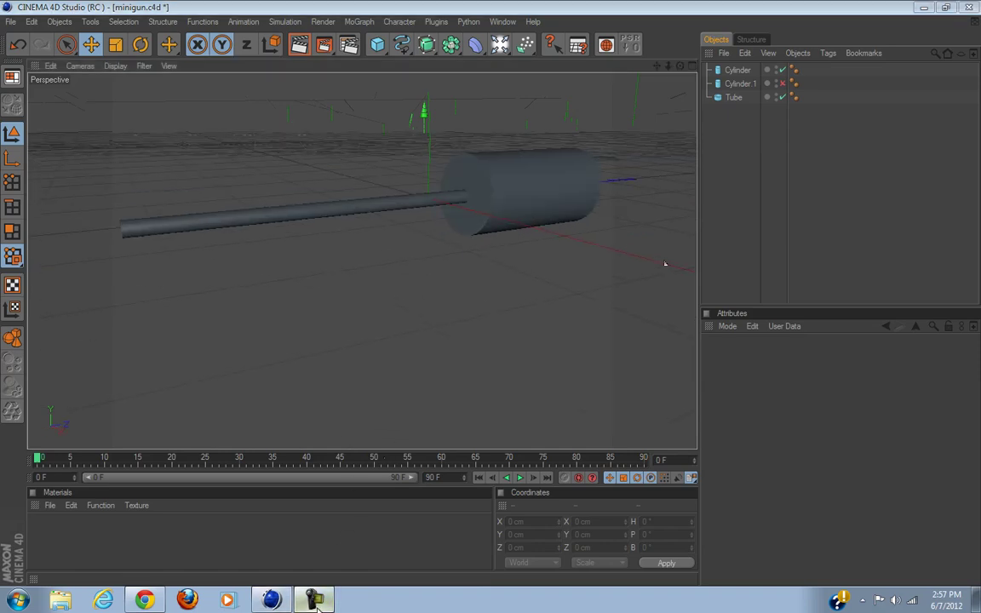
left_click(317, 608)
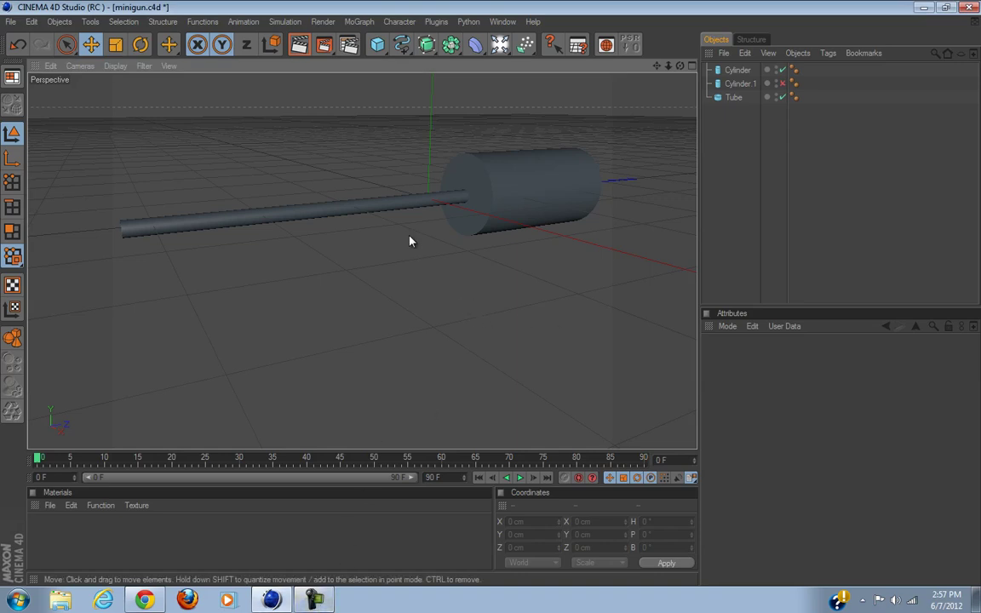
Set the default object color in the project settings to 80% Gray.
middle_click_drag(416, 230, 491, 303, "alt")
left_click_drag(434, 252, 551, 247, "alt")
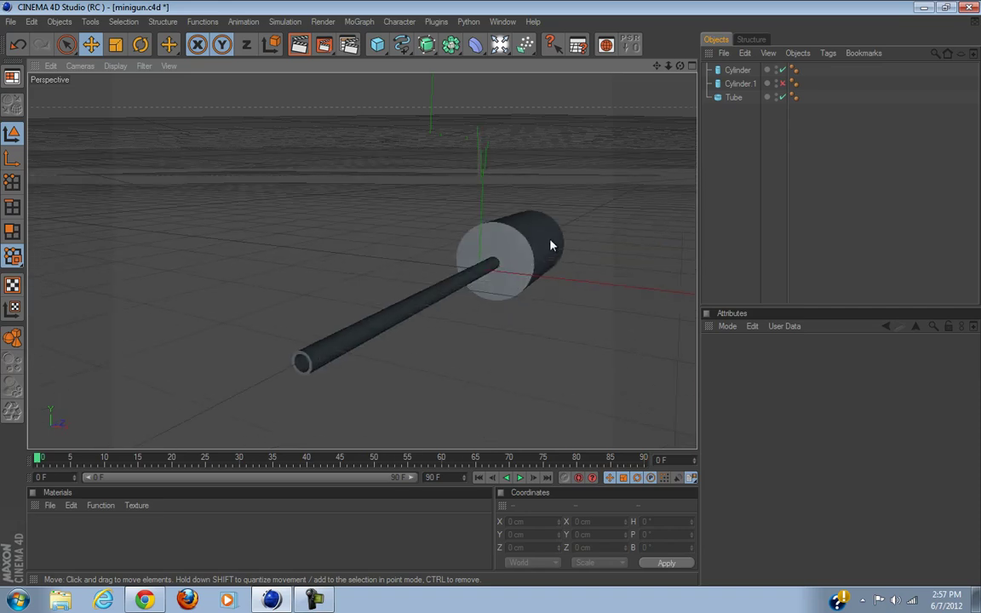
key("ctrl+d")
left_click(804, 506)
left_click(820, 527)
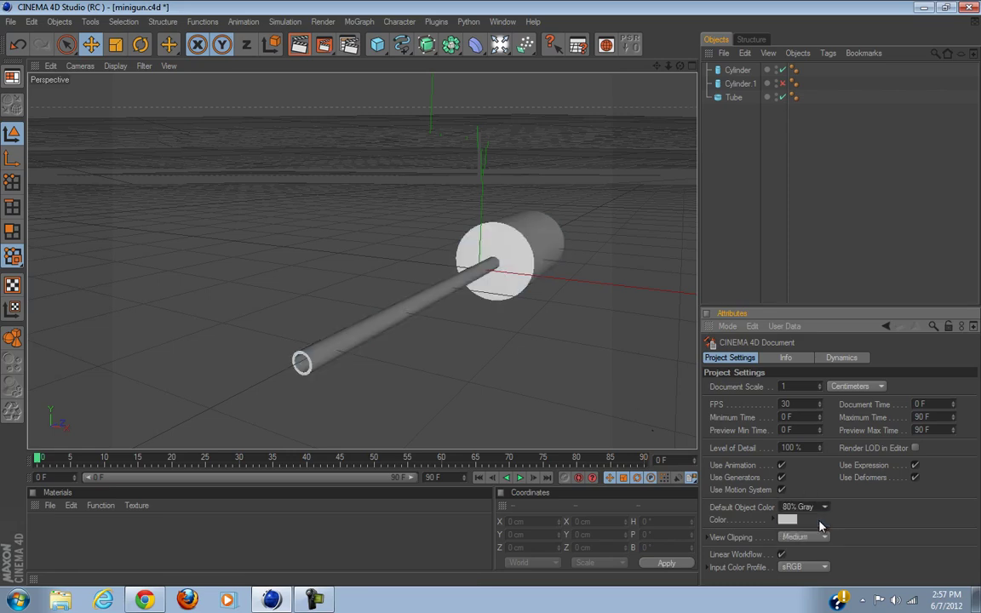
Add a MoGraph Cloner object to the scene for duplicating the barrel tube.
left_click_drag(431, 339, 492, 296, "alt")
left_click(588, 300)
left_click_drag(456, 357, 503, 311, "alt")
left_click(360, 23)
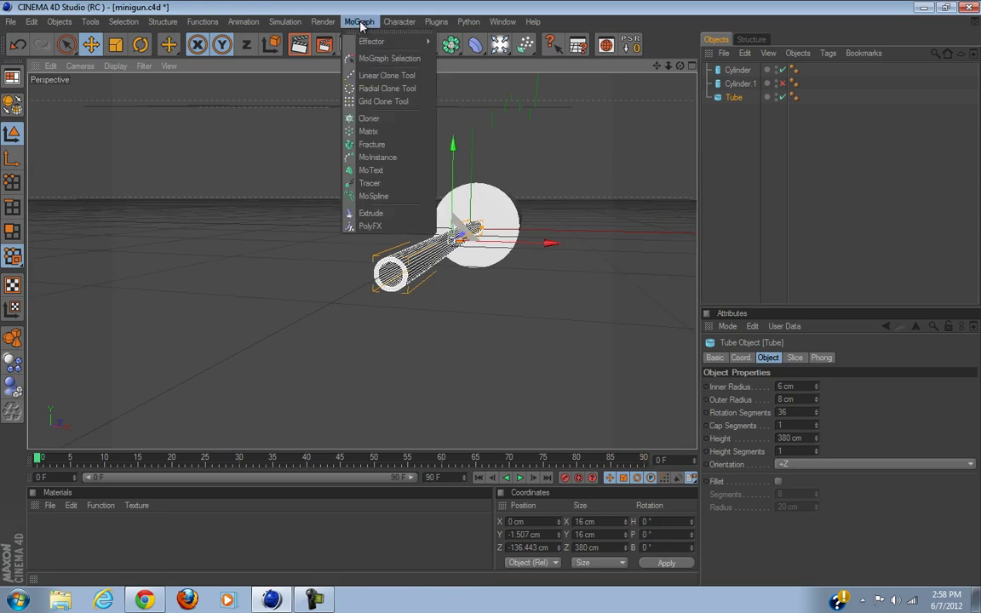
left_click(369, 118)
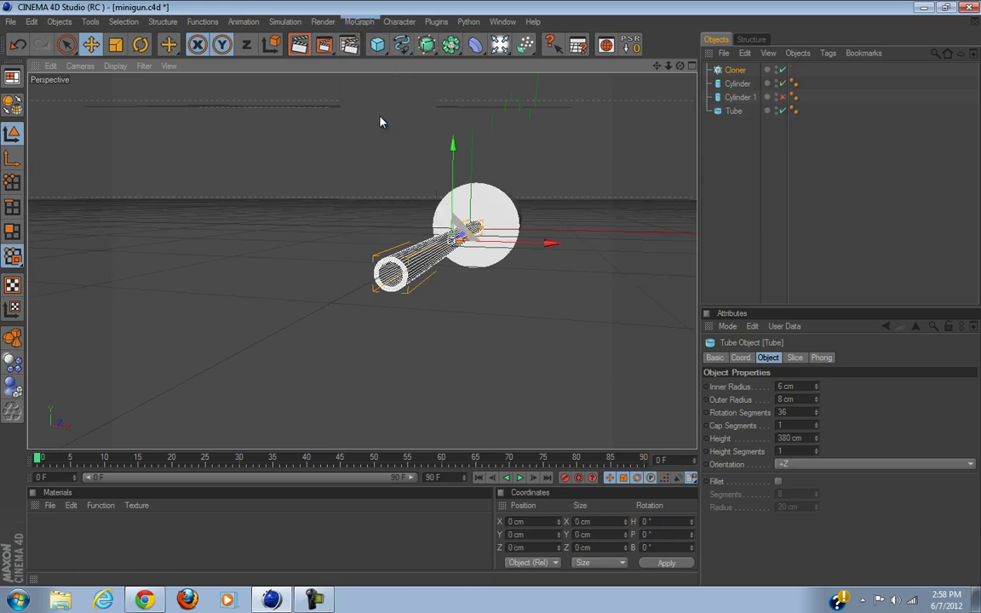
Rename the tube as barell and delete the disabled solid barrel cylinder.
double_click(736, 112)
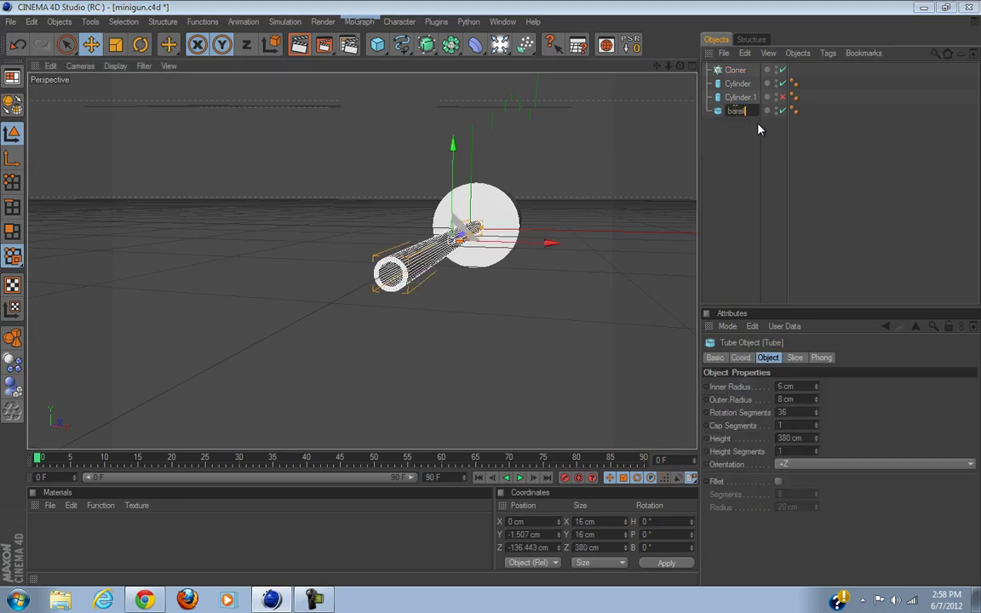
left_click(746, 99)
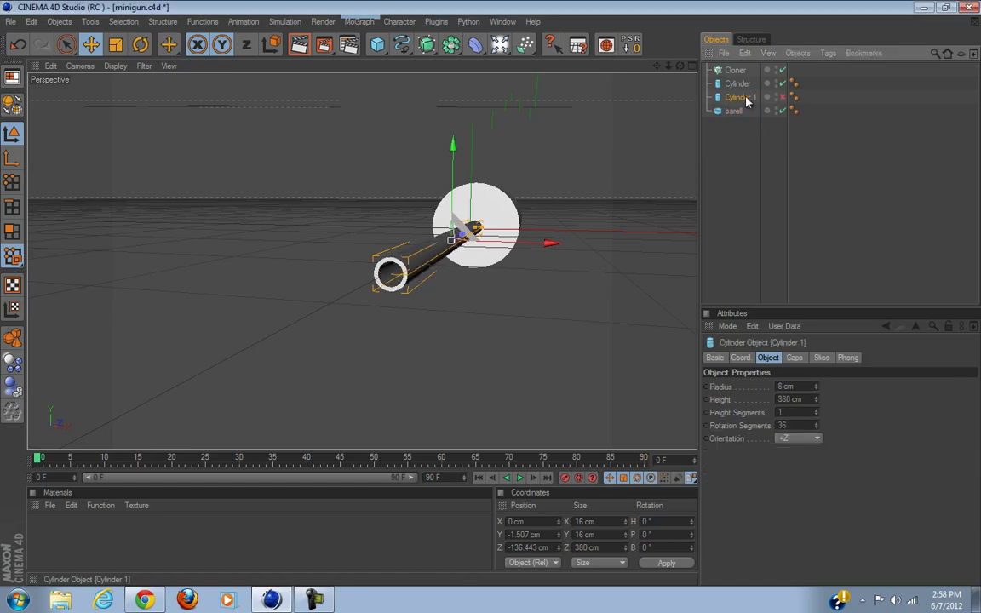
key("Delete")
Rename the gun body cylinder as main_body.
left_click(737, 84)
double_click(737, 84)
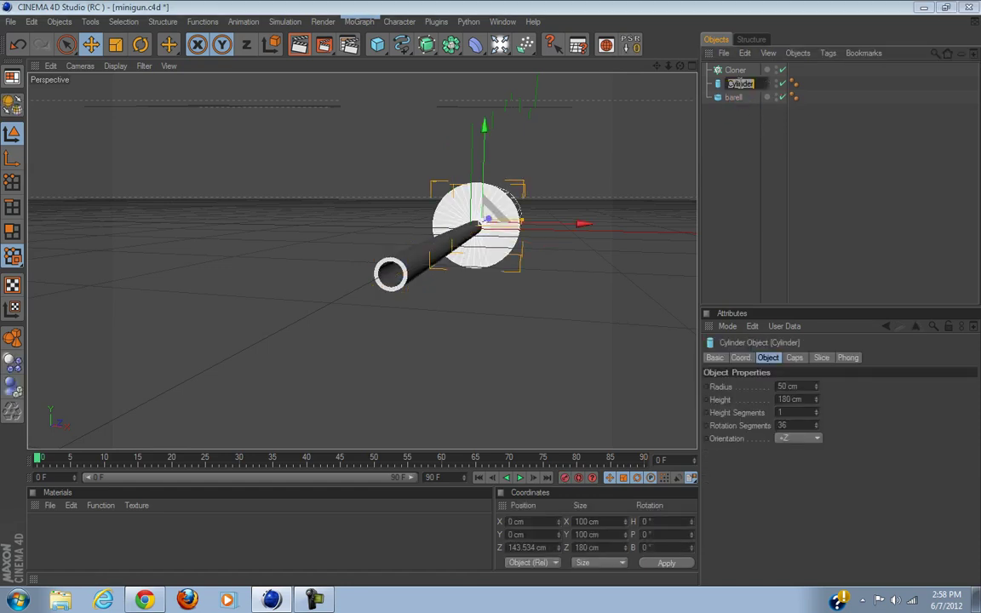
type("main")
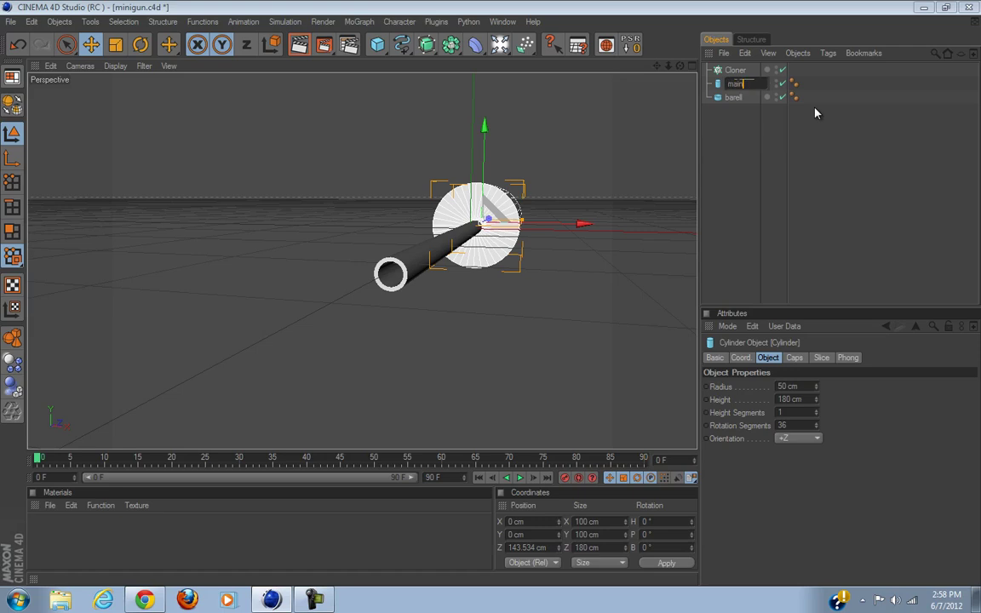
type("_body")
key("Return")
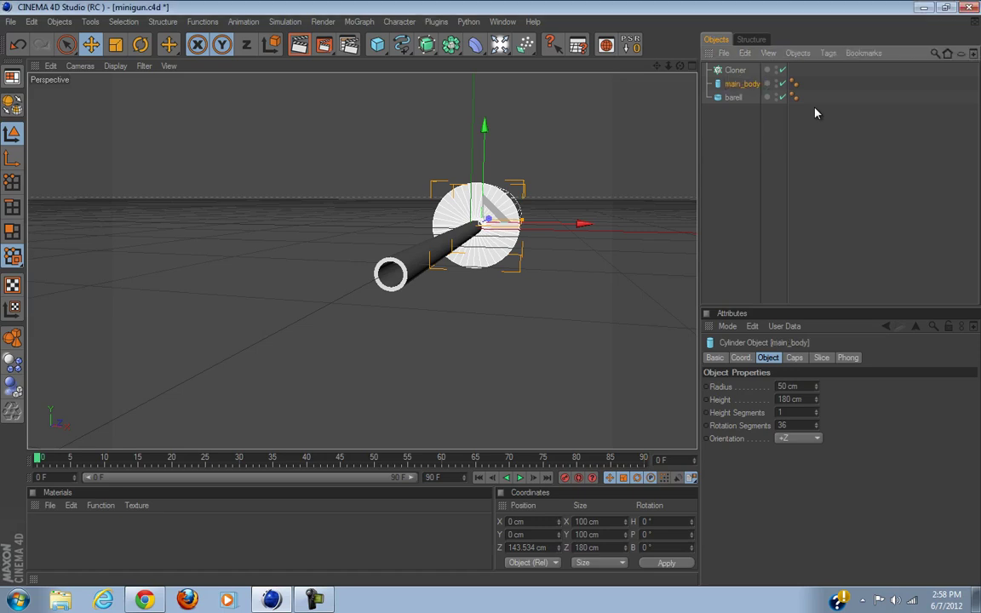
Nest the barell tube inside the Cloner and rename the Cloner as barell_cl.
left_click_drag(732, 97, 737, 76)
double_click(737, 72)
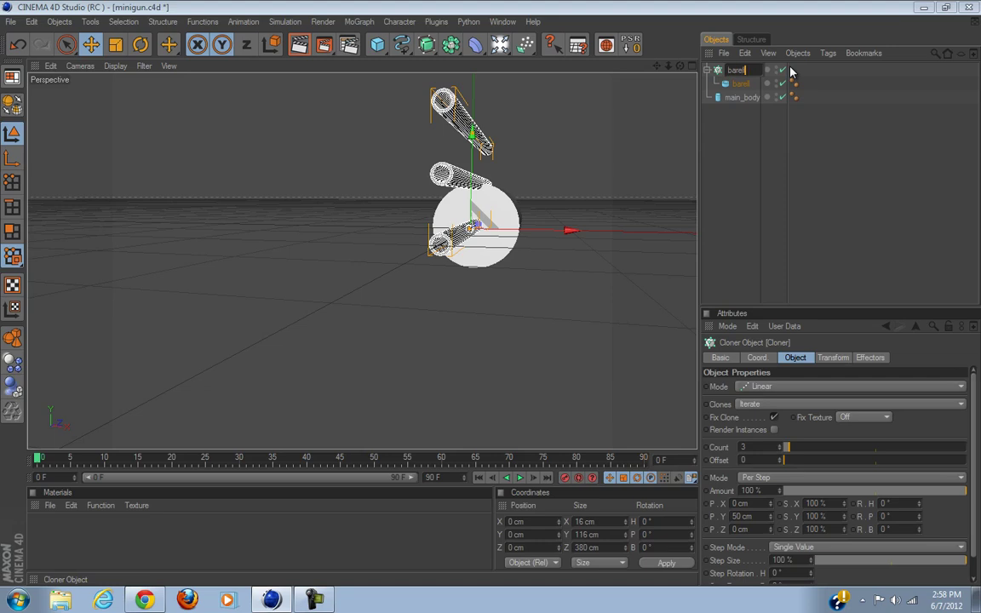
type("barell_cl")
key("Return")
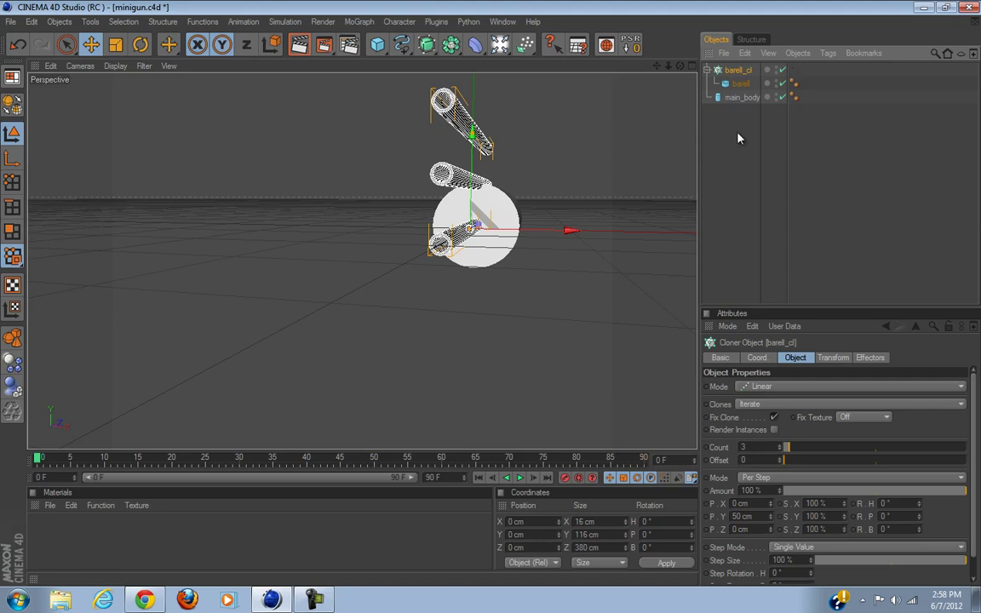
Set the barell_cl cloner's mode to Radial and inspect the ring of barrels around the body.
left_click(779, 394)
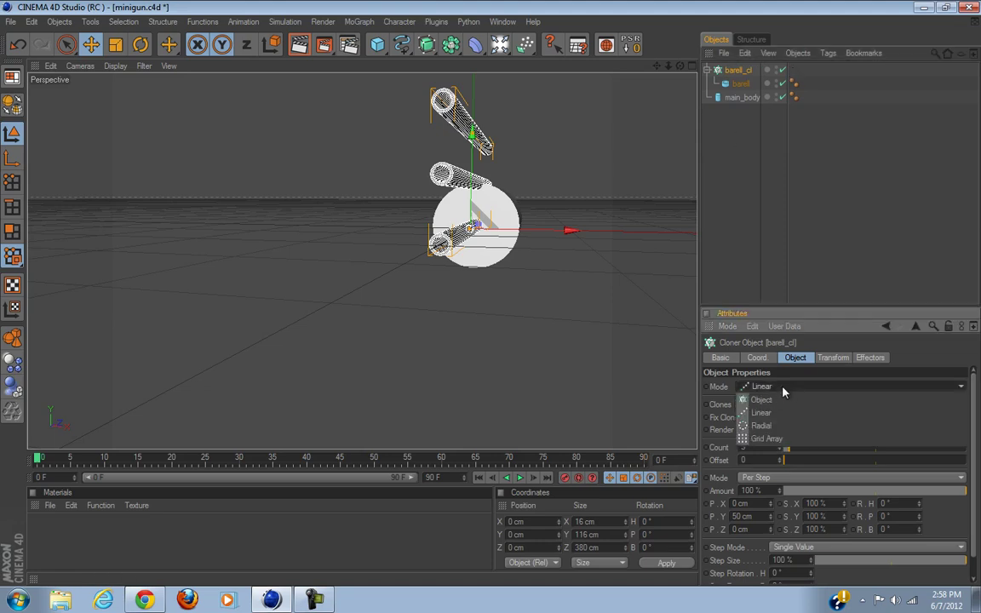
left_click(773, 430)
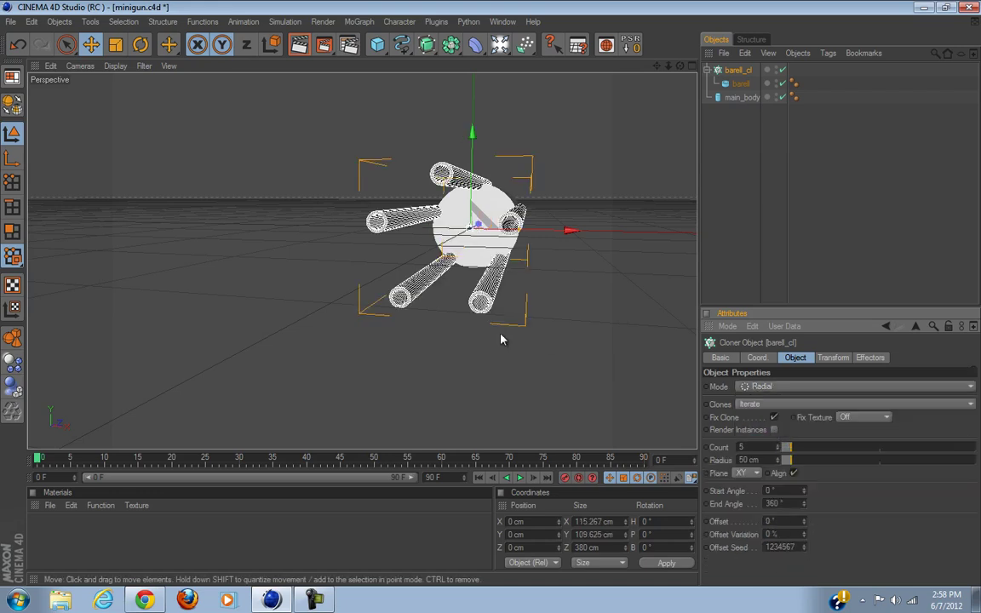
left_click_drag(445, 300, 658, 234, "alt")
mouse_move(746, 85)
left_mouse_down()
mouse_move(743, 63)
mouse_move(745, 83)
left_mouse_up()
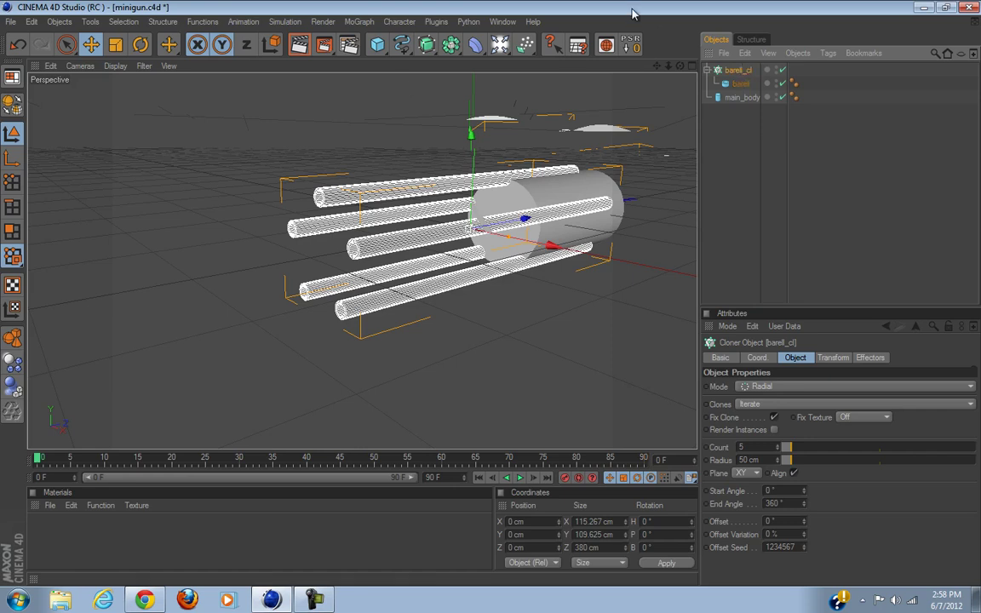
Look up the Reset PSR command in the Command Manager by filtering for "reset p", then close the manager.
left_click(502, 22)
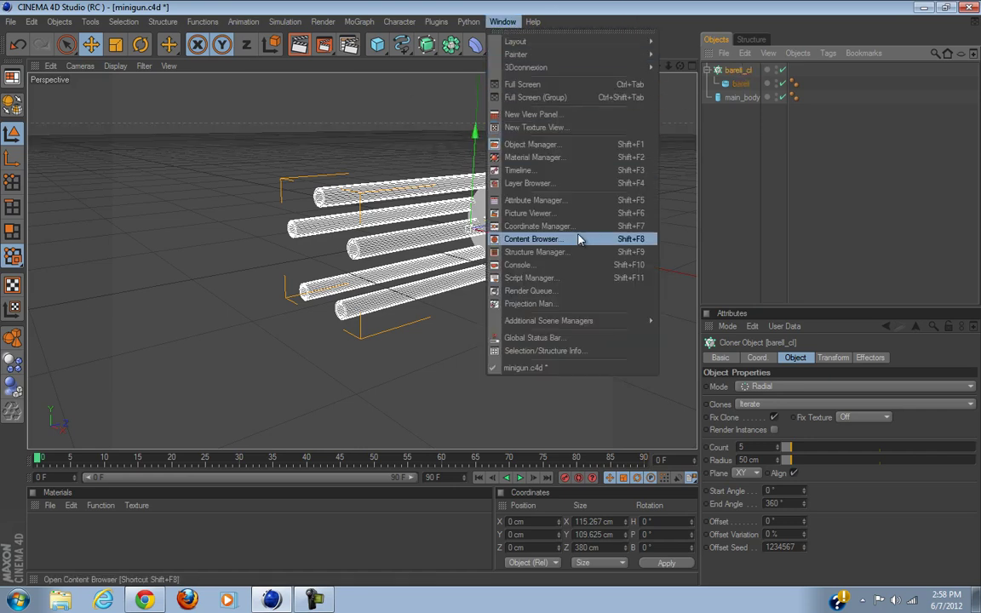
mouse_move(557, 45)
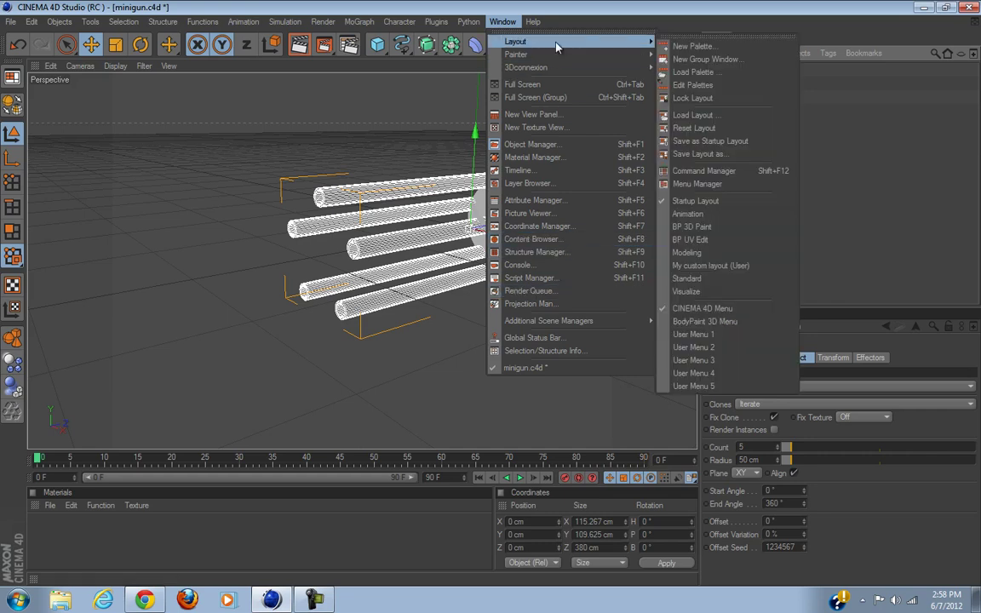
left_click(694, 171)
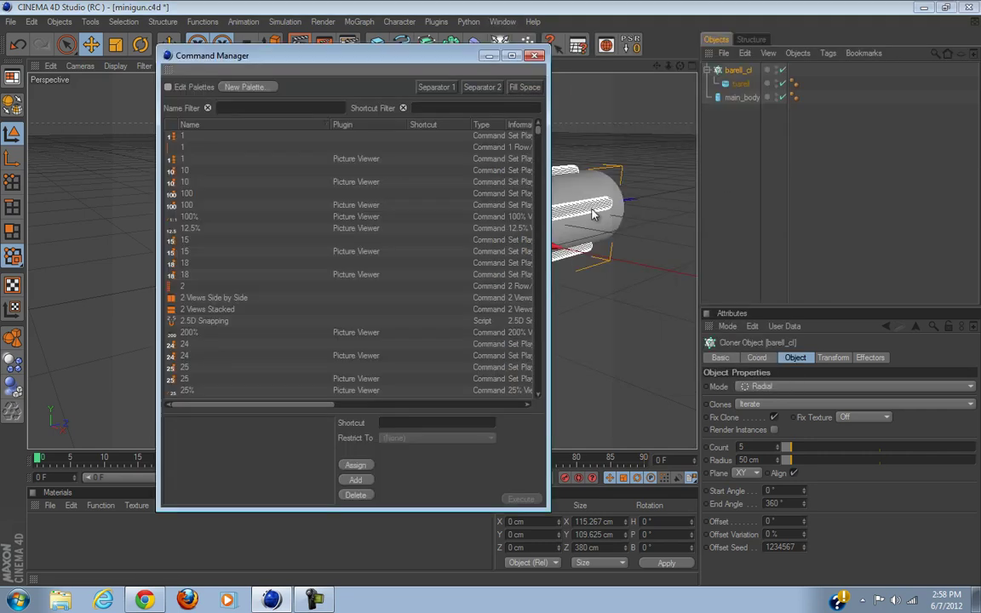
type("re")
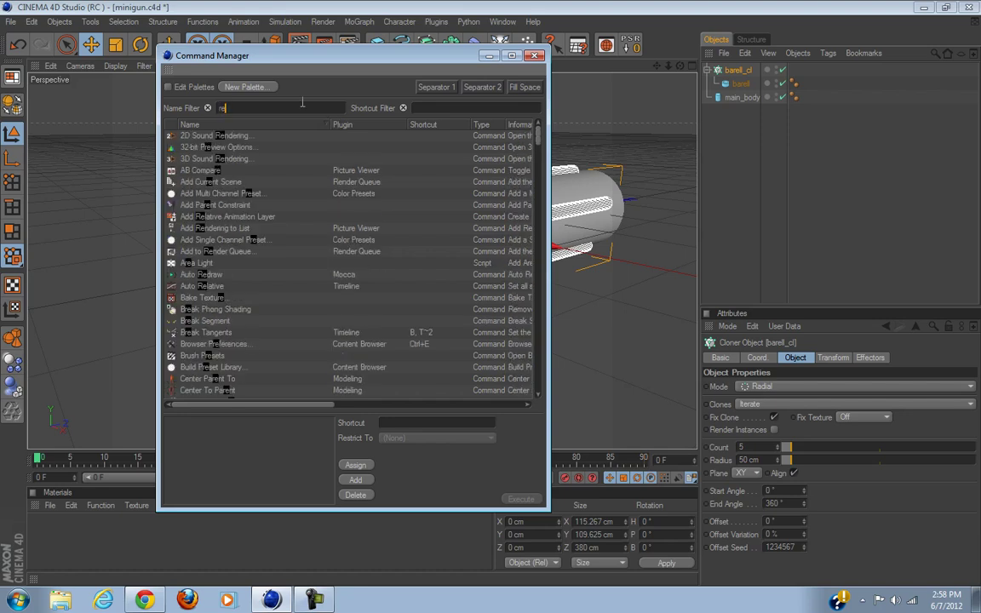
type("set p")
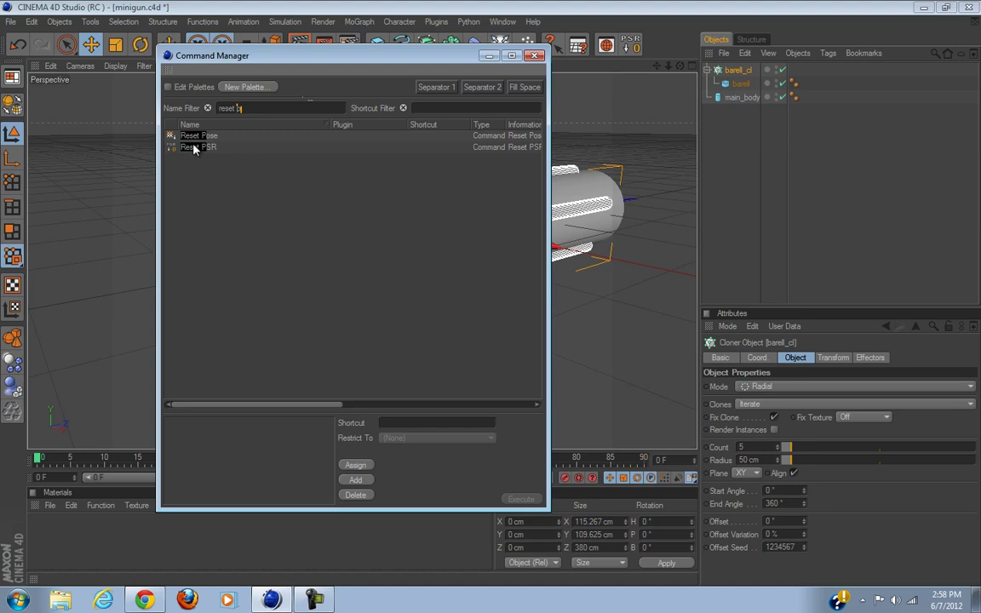
mouse_move(194, 149)
left_mouse_down()
mouse_move(324, 208)
mouse_move(669, 51)
mouse_move(637, 62)
mouse_move(634, 52)
left_mouse_up()
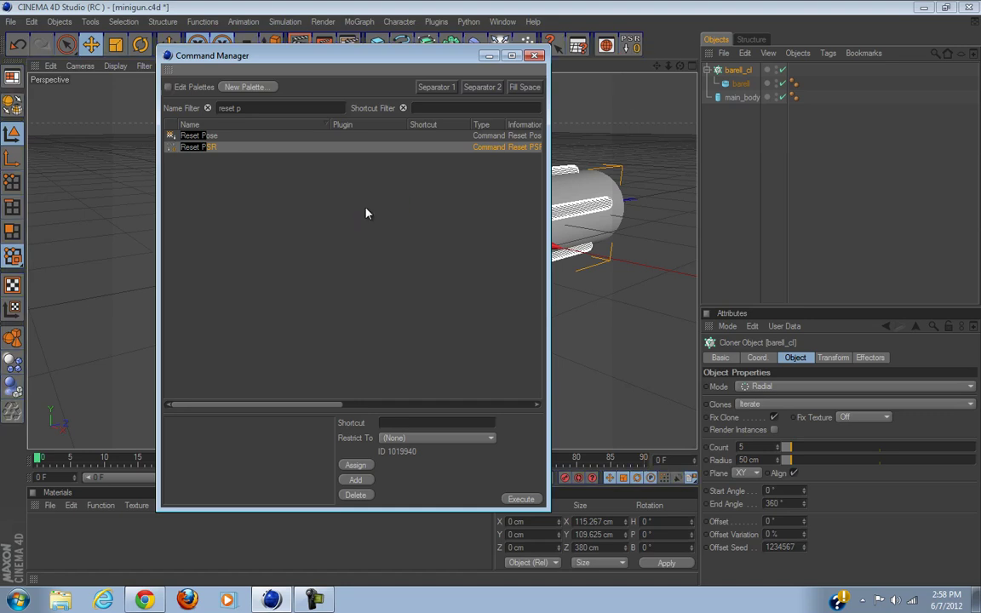
left_click(534, 56)
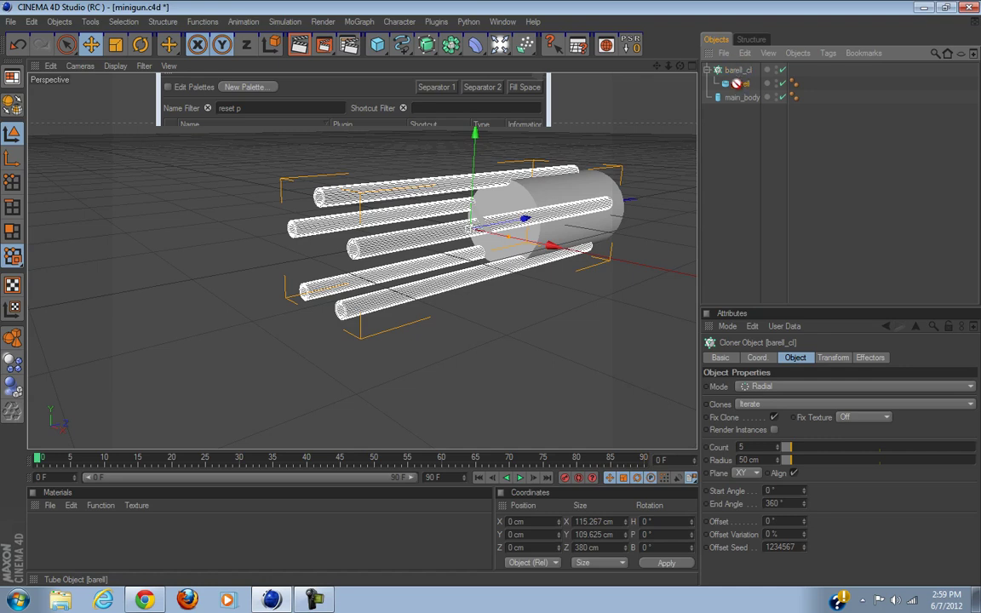
Nest barell_cl under main_body and apply Reset PSR to align the cloner with the body's axis.
left_click(707, 71)
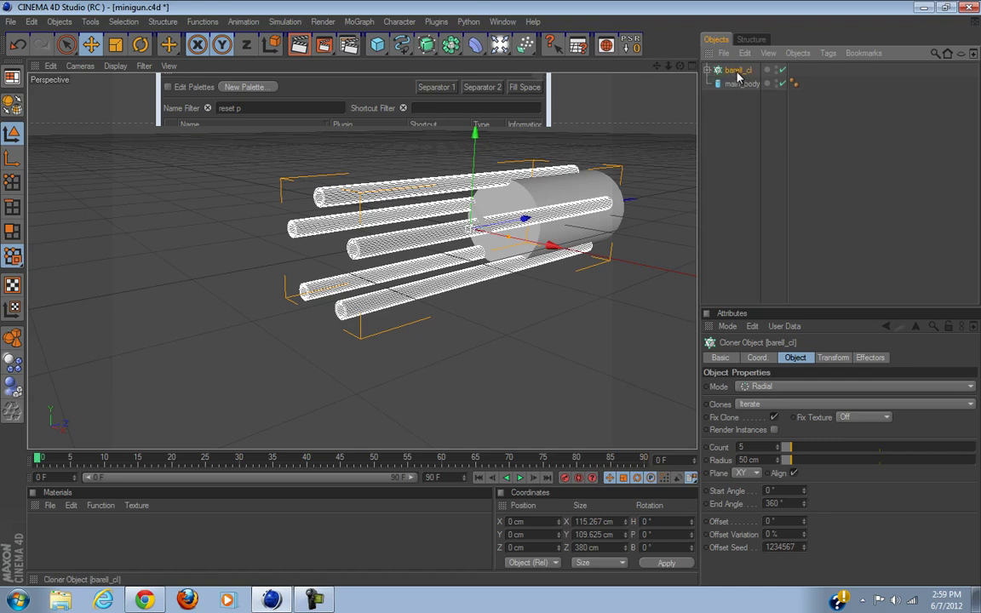
left_click_drag(741, 76, 743, 85)
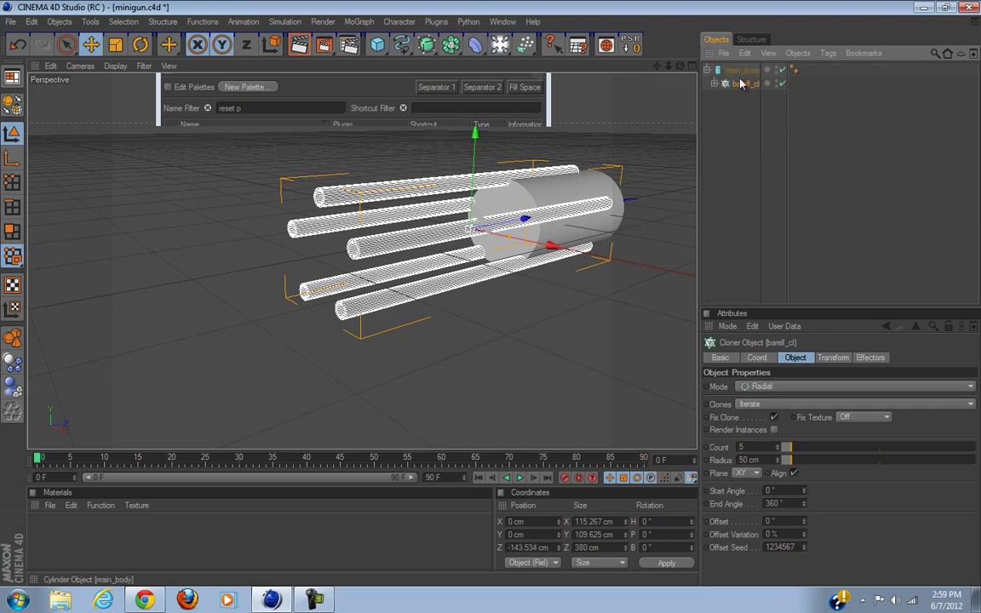
left_click(632, 49)
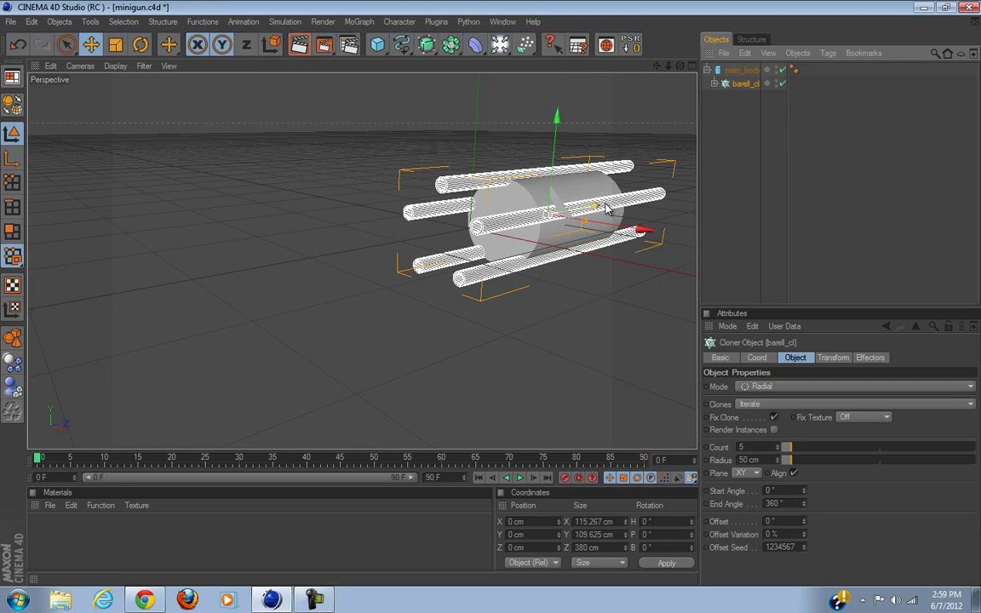
Move the barrel cloner along Z to about -288 cm so it sits in front of the body, and deselect it.
left_click_drag(517, 294, 492, 303, "alt")
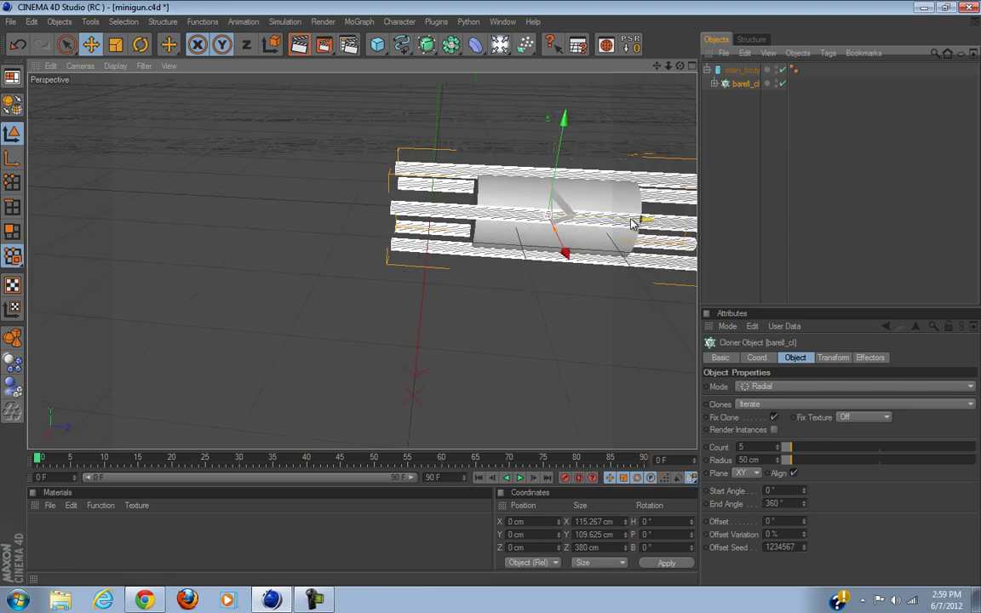
left_click_drag(637, 220, 493, 299)
left_click(722, 263)
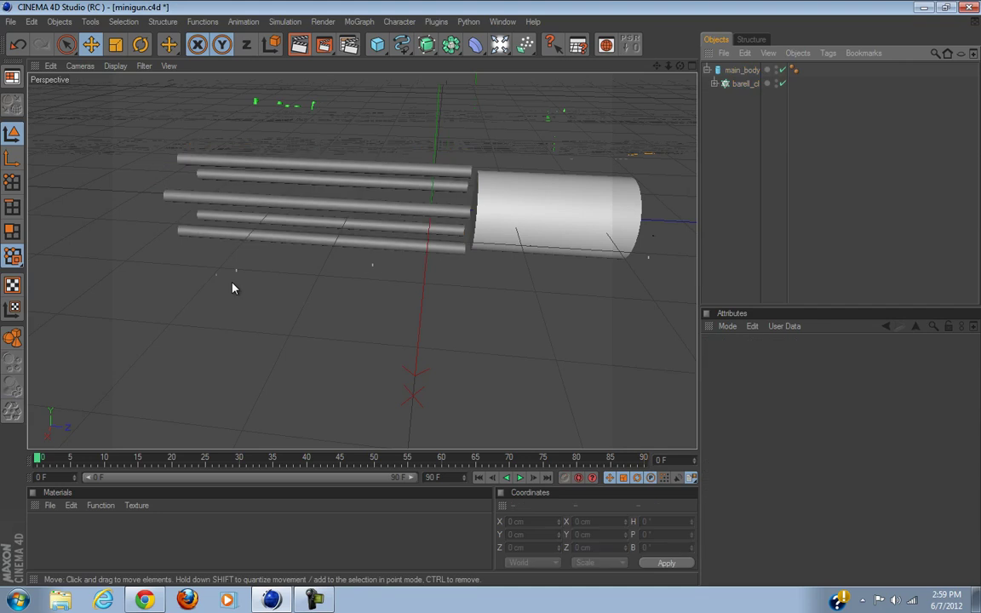
Compare the cloned barrels and main_body with the minigun reference image in the maximized Right view.
left_click(742, 71)
left_click(691, 67)
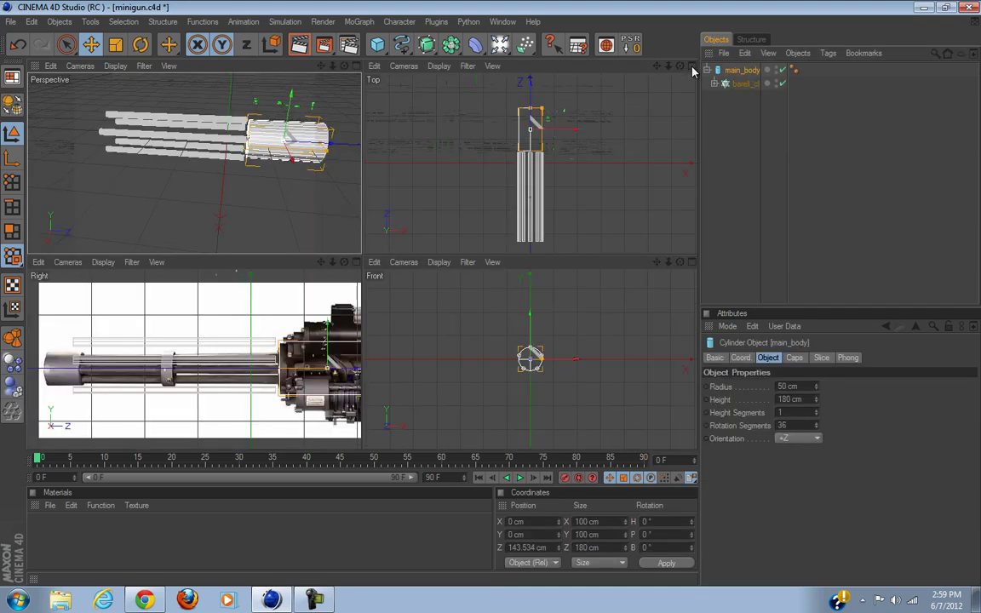
left_click(356, 266)
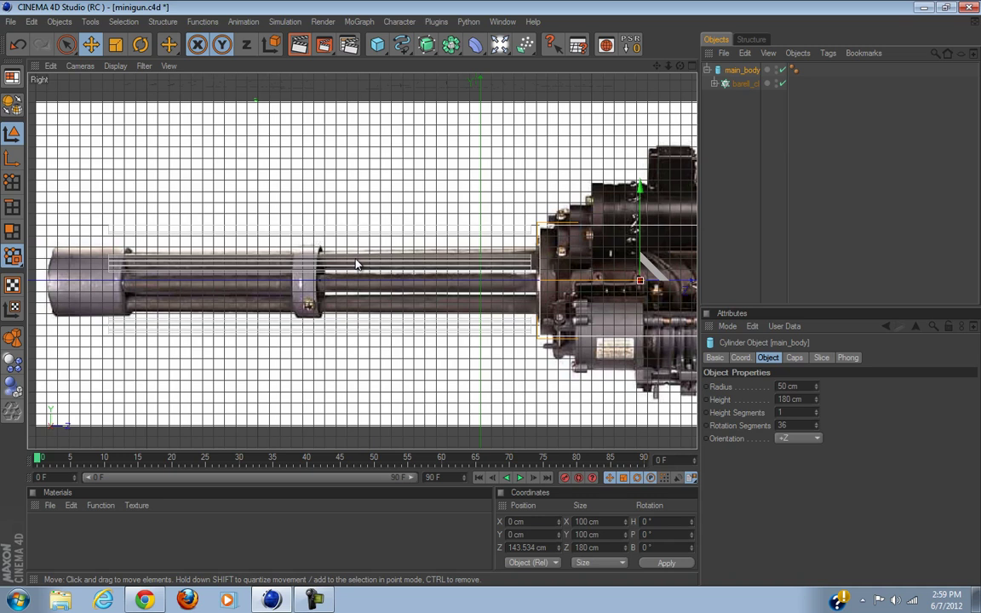
scroll(420, 321, "down", 8)
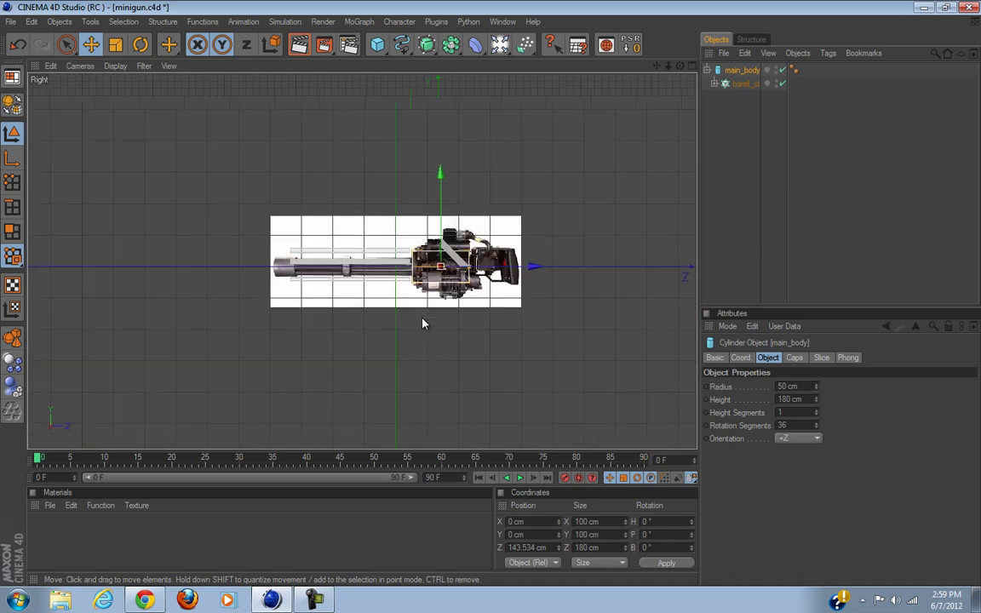
scroll(422, 322, "up", 6)
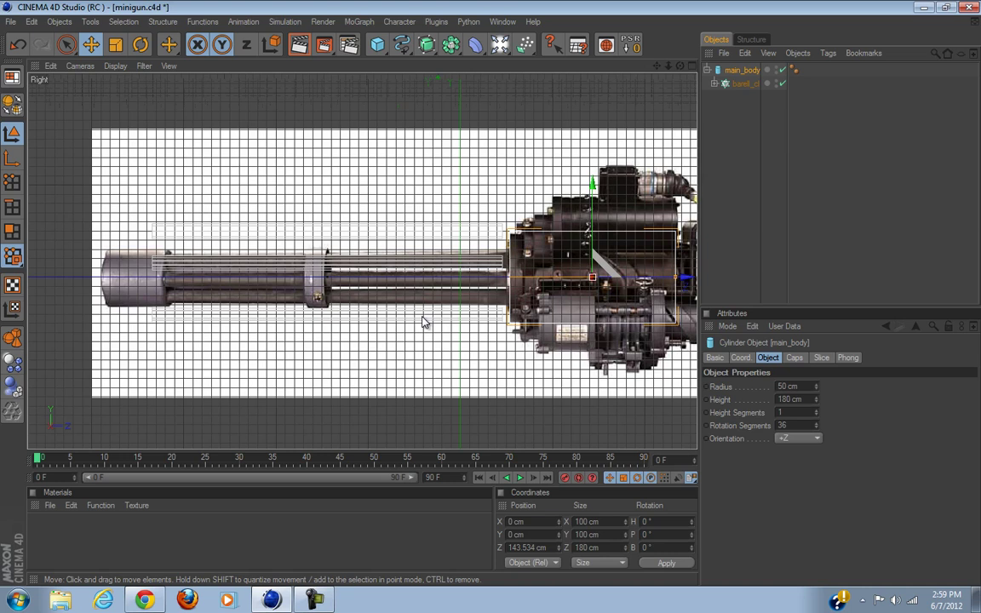
scroll(341, 309, "down", 2)
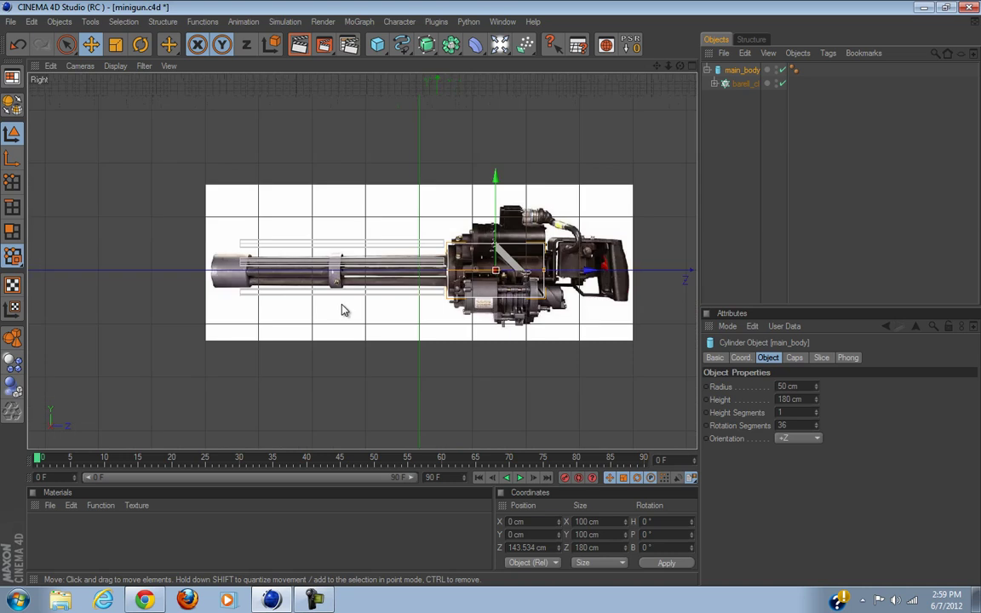
scroll(342, 309, "up", 2)
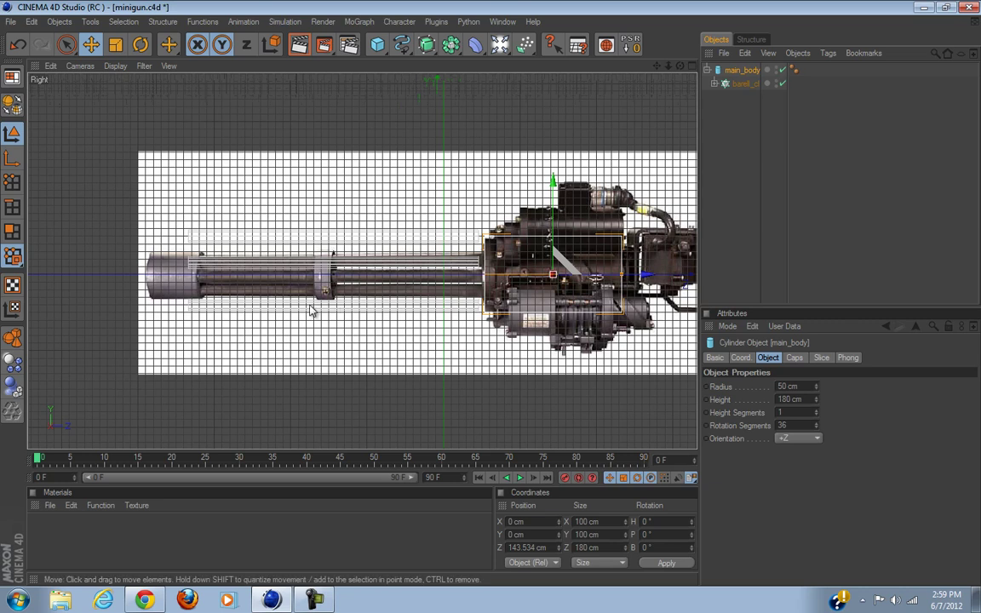
scroll(358, 281, "up", 2)
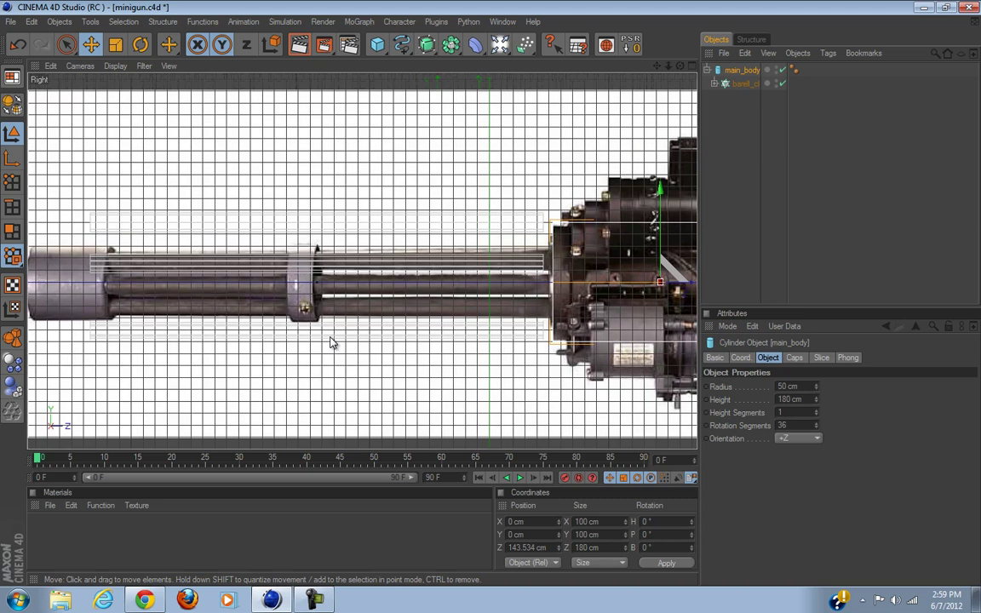
Set the barell_cl cloner's count to 6 and its radius to 19 cm to match the reference barrels.
left_click(737, 83)
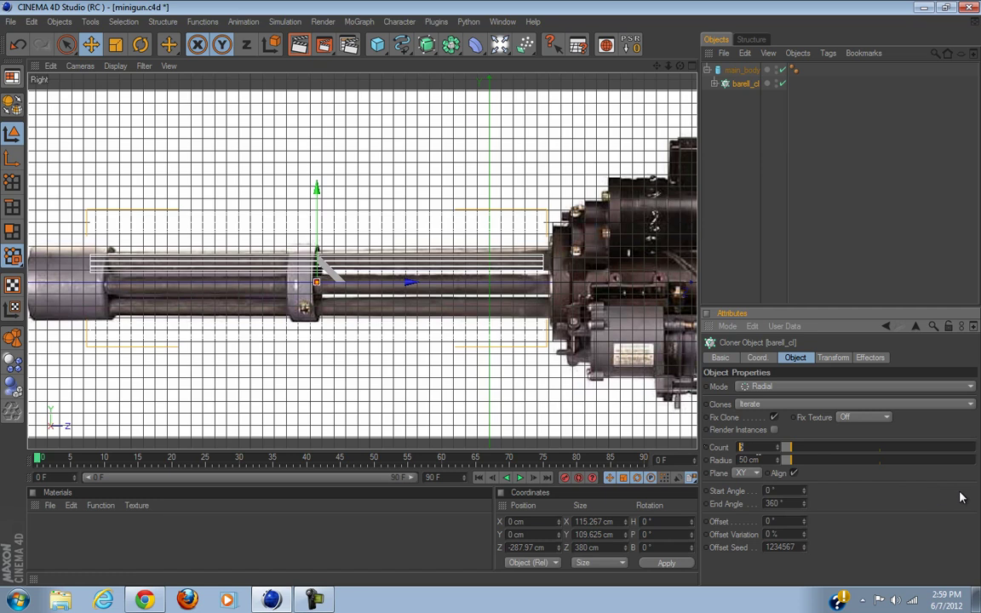
type("6")
left_click(914, 522)
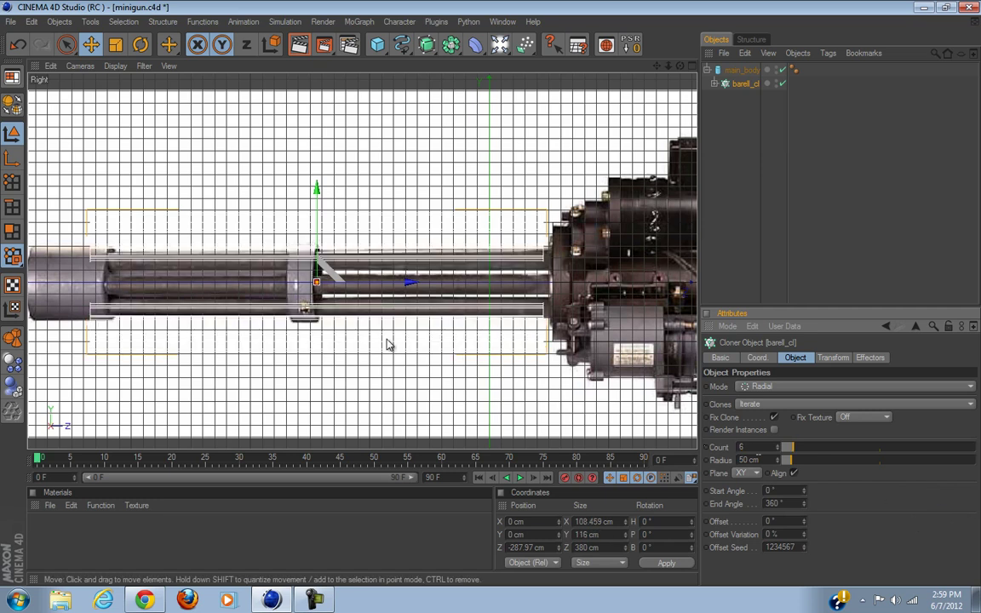
scroll(442, 364, "up", 1)
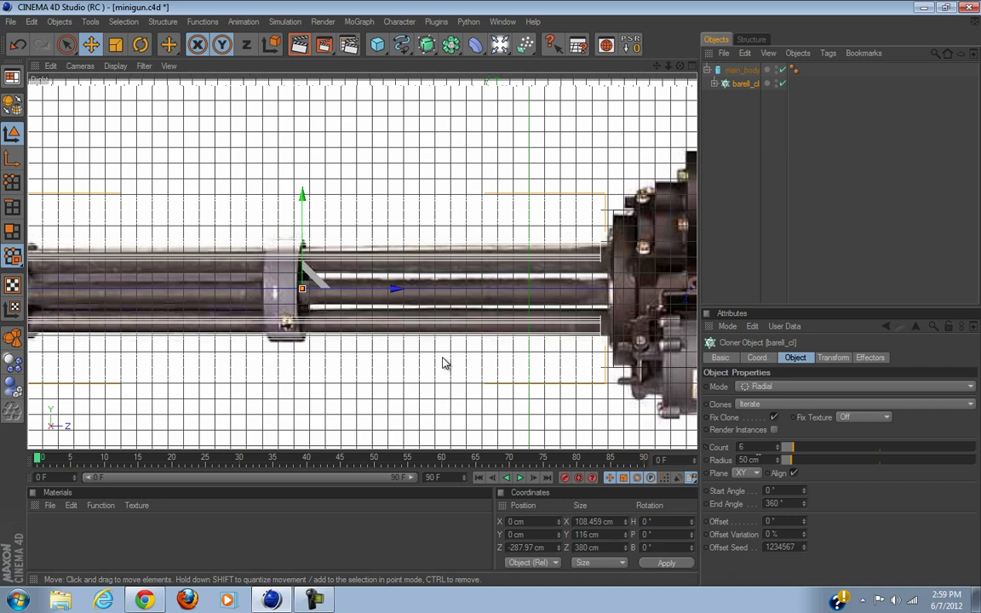
left_click_drag(792, 461, 787, 460)
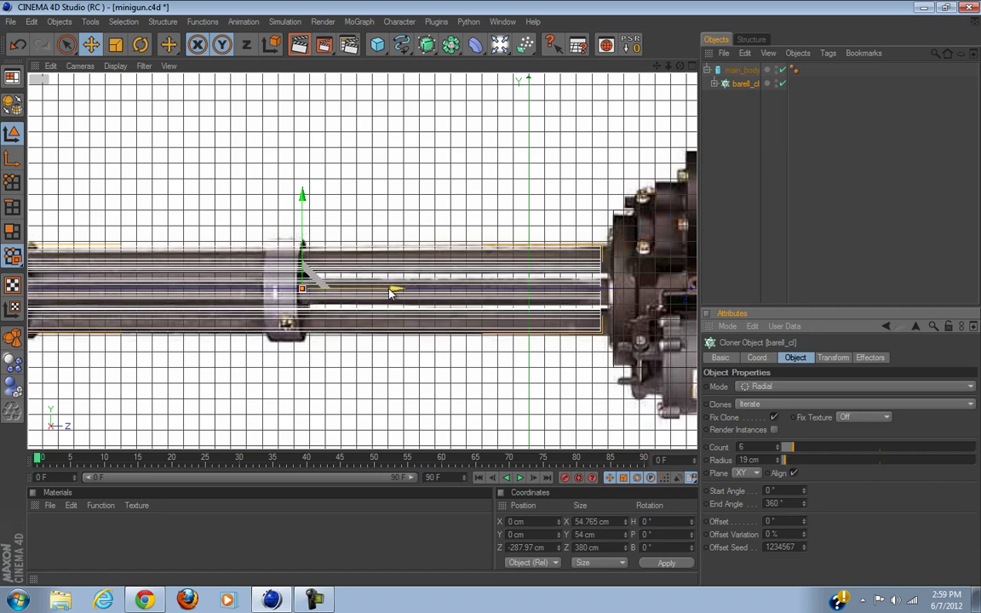
Move the barell_cl cloner along Z to about -279 cm so the barrels meet the front of the reference body.
left_click_drag(383, 289, 491, 298)
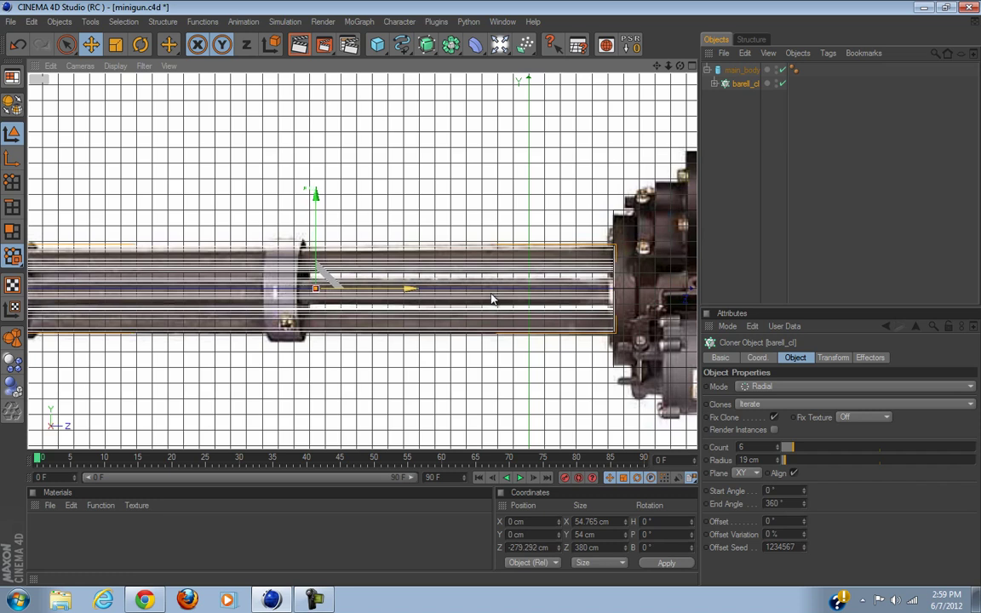
left_click(691, 67)
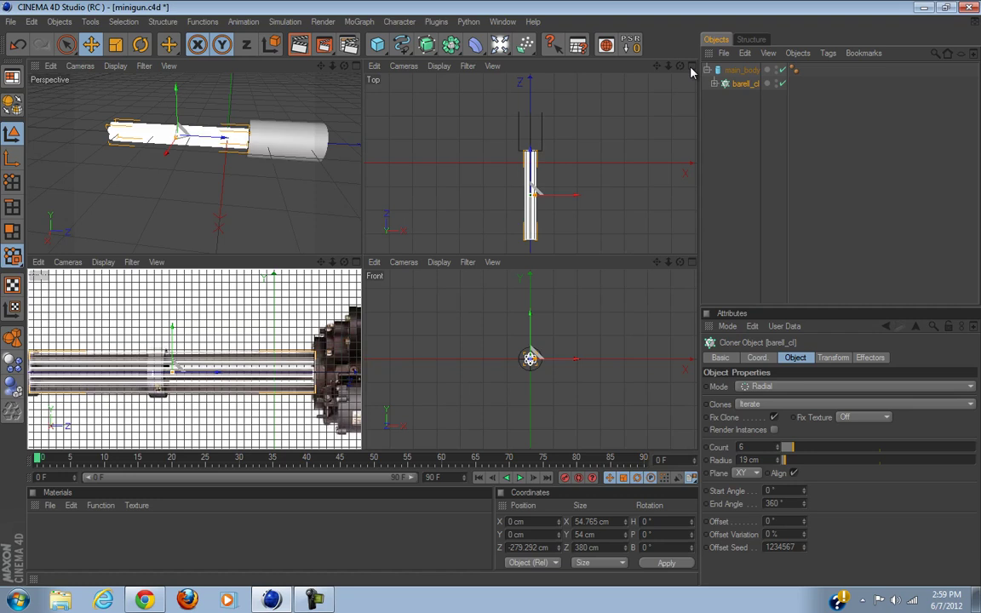
left_click(357, 67)
left_click_drag(459, 281, 495, 295, "alt")
left_click(888, 226)
left_click(739, 73)
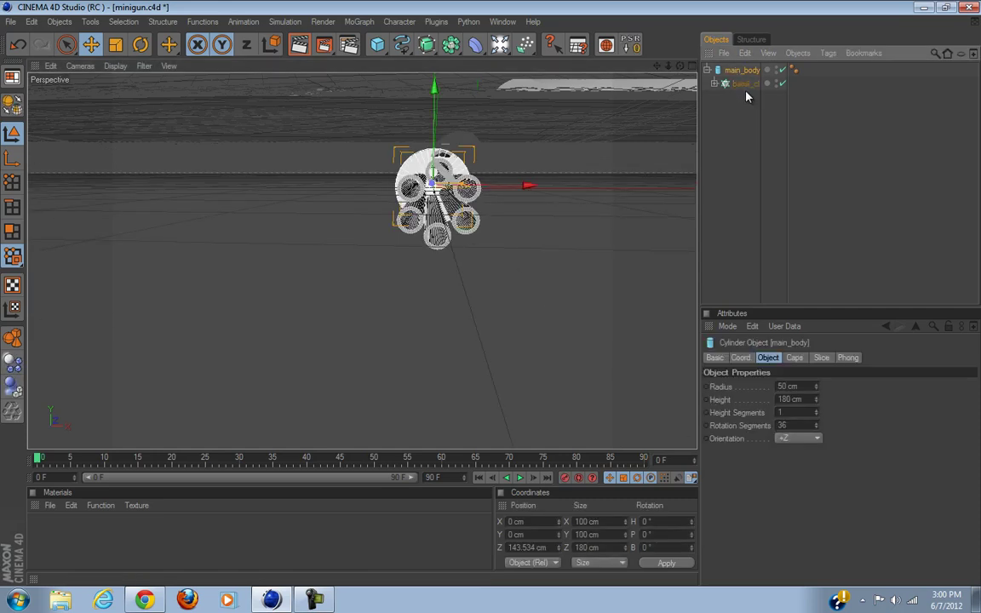
Set the barell_cl cloner's count to 5.
left_click(744, 84)
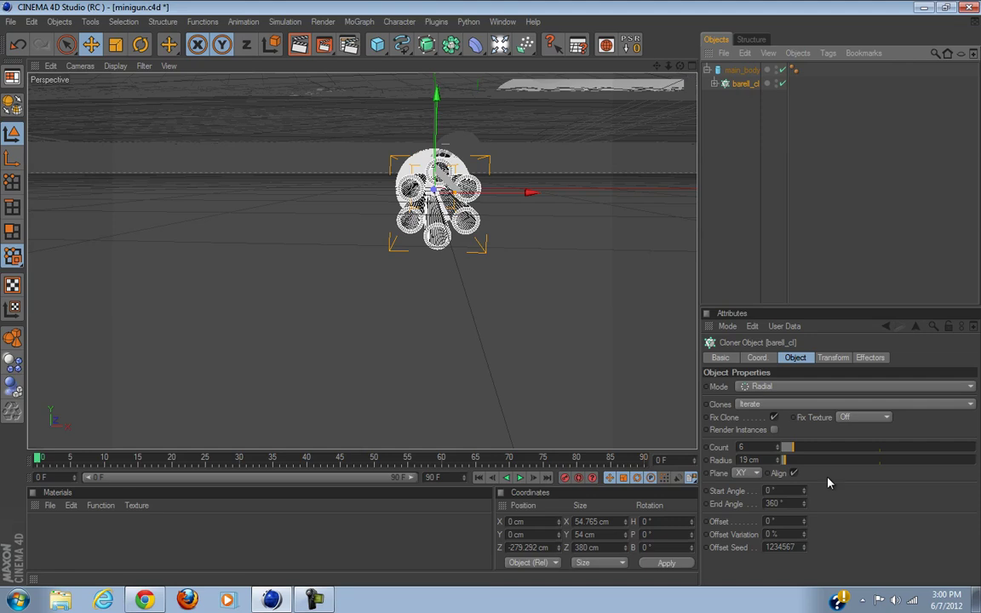
left_click(767, 447)
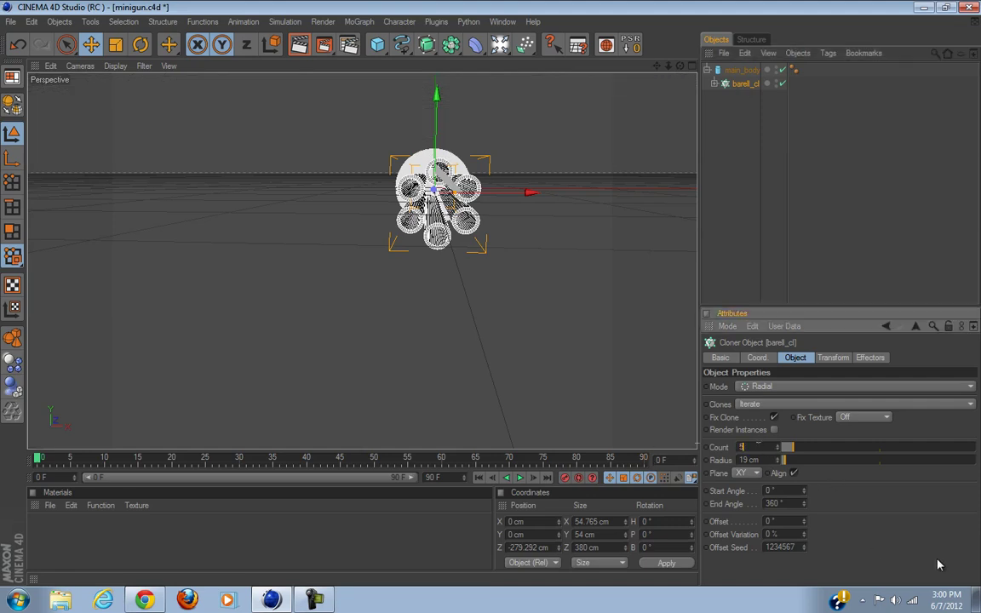
type("5")
key("Return")
Switch the Right view's display mode to Gouraud Shading (Lines).
left_click(689, 68)
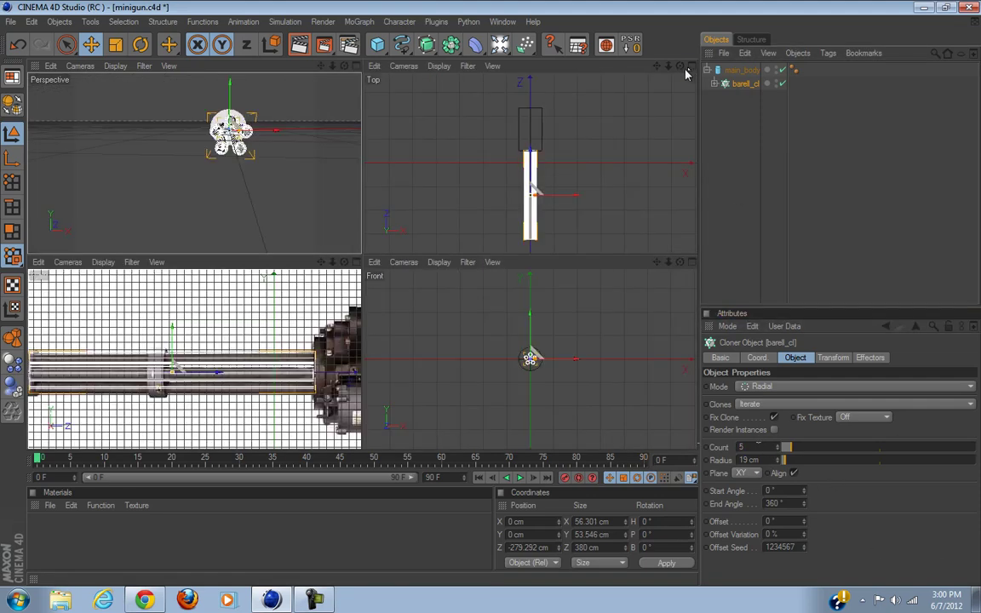
left_click(356, 262)
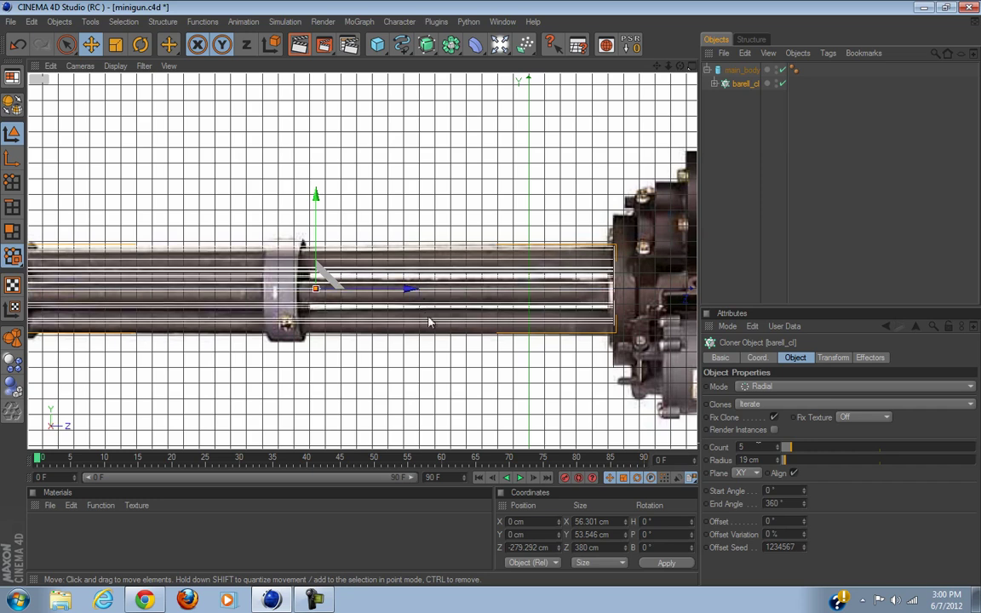
left_click(116, 67)
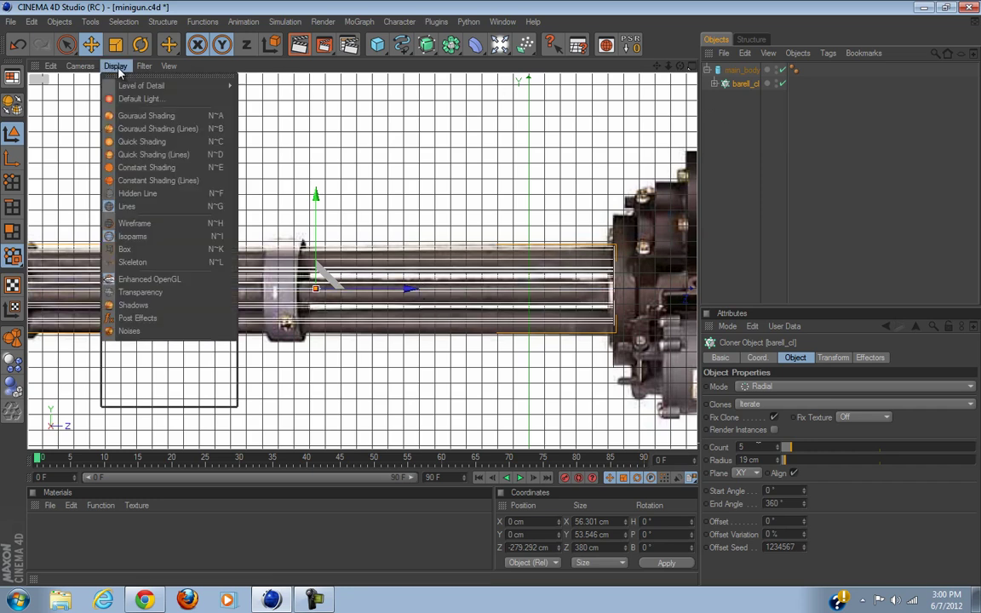
left_click(142, 132)
scroll(263, 201, "down", 3)
scroll(263, 200, "up", 3)
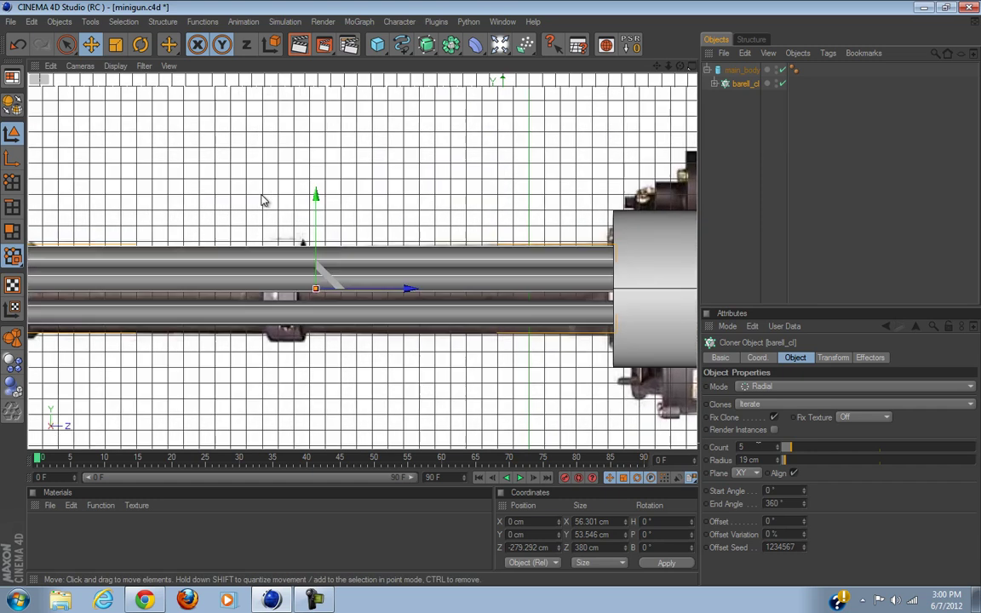
Increase the barell_cl cloner's radius to 26 cm, check the spacing in the Right and Perspective views, and deselect it.
scroll(427, 230, "up", 3)
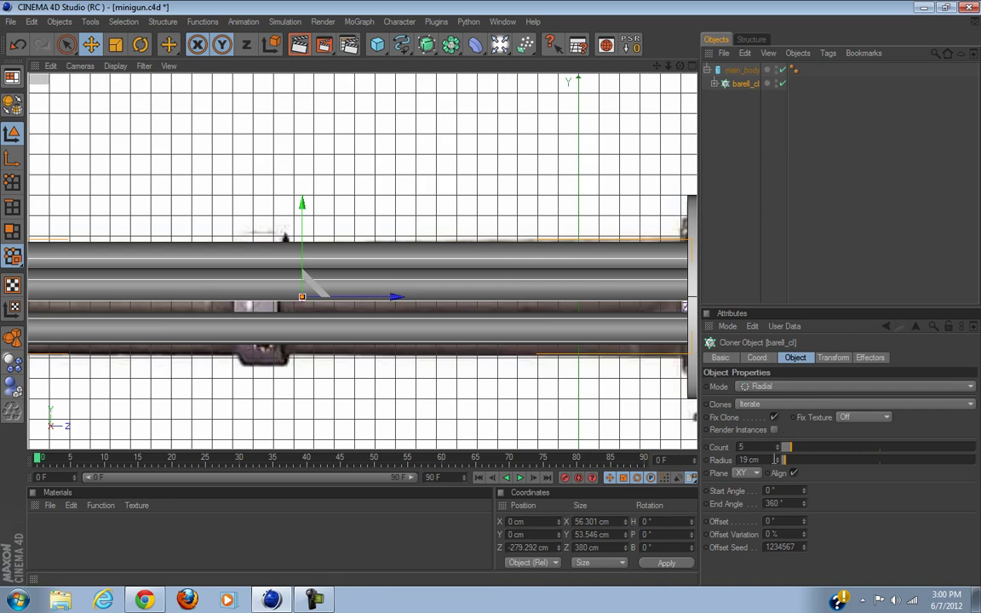
left_click_drag(787, 465, 788, 466)
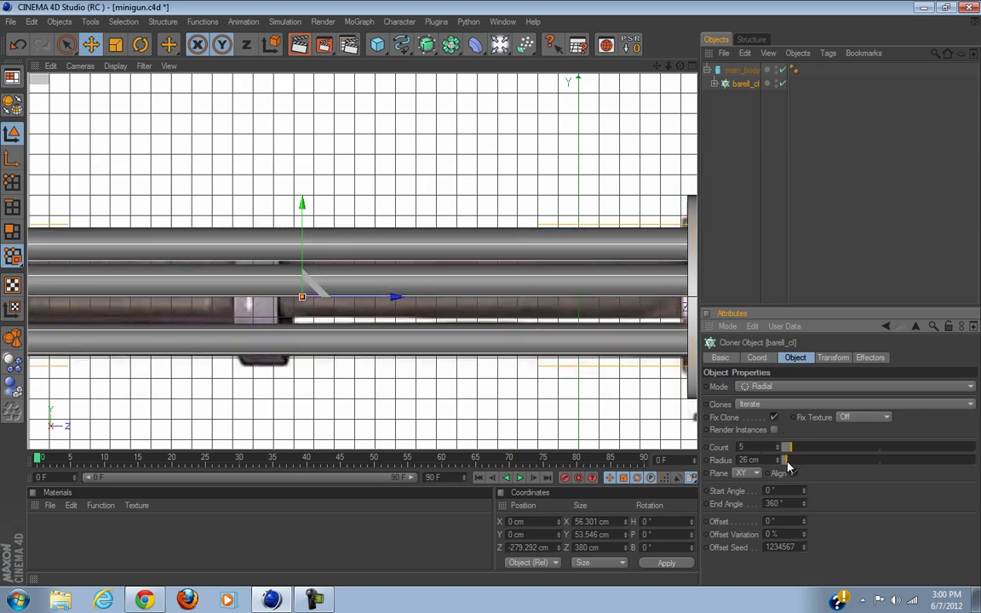
scroll(593, 243, "down", 5)
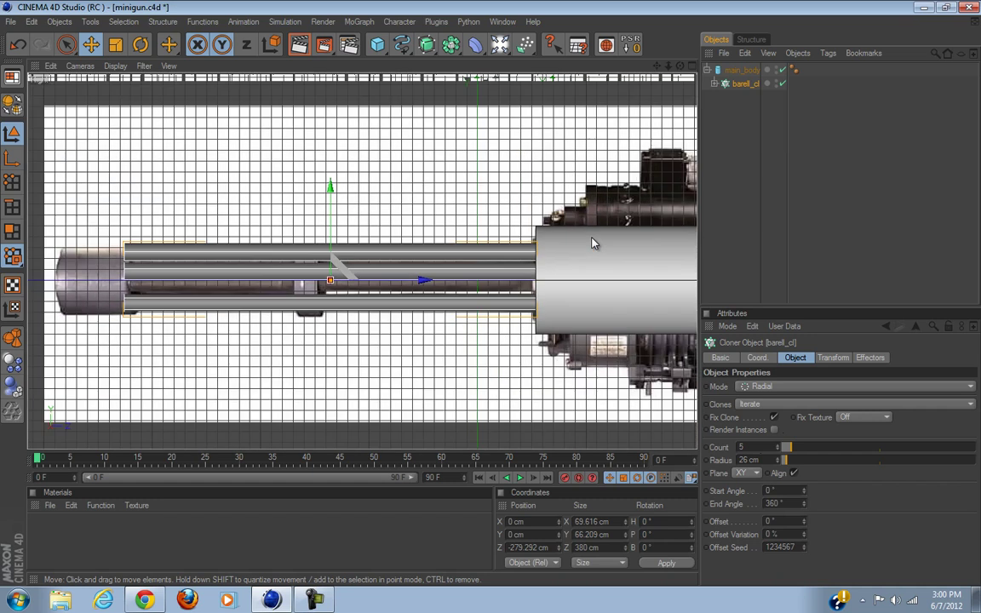
middle_click_drag(455, 340, 475, 357, "alt")
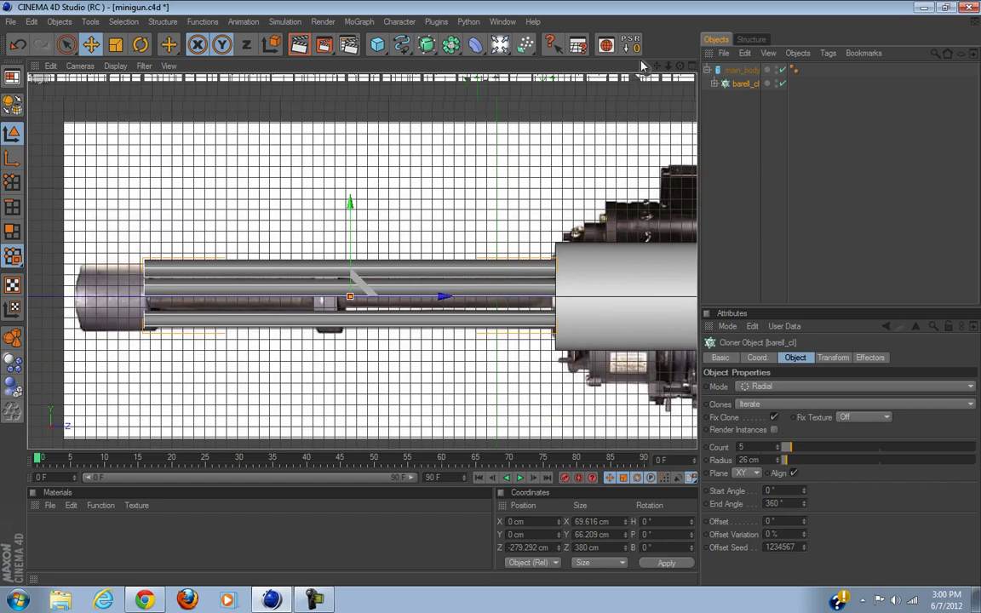
left_click(683, 66)
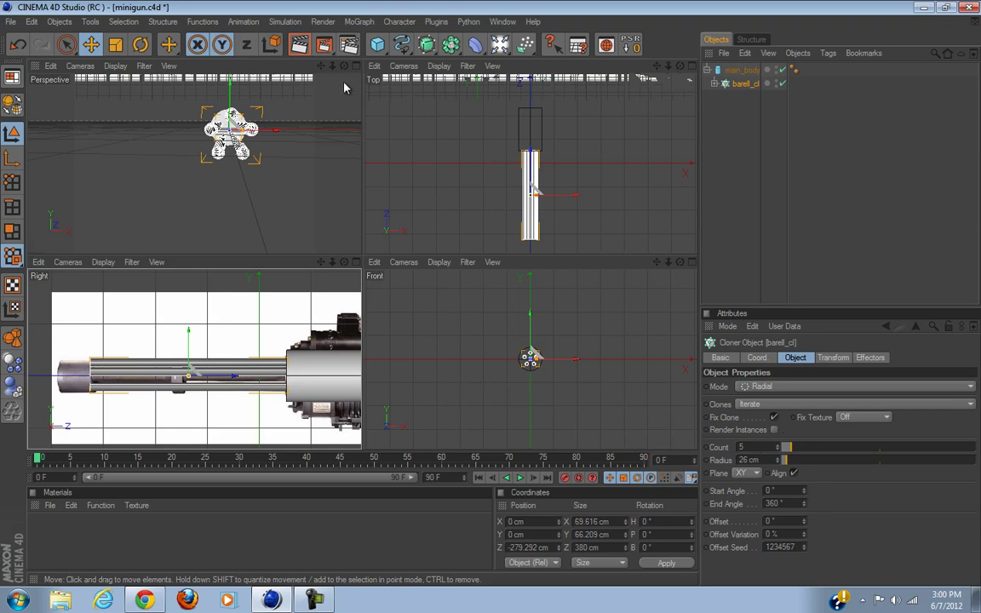
left_click(357, 67)
mouse_move(500, 299)
left_mouse_down("alt")
mouse_move(492, 280)
mouse_move(483, 298)
mouse_move(543, 291)
mouse_move(508, 289)
mouse_move(491, 301)
mouse_move(503, 291)
mouse_move(513, 339)
mouse_move(521, 295)
mouse_move(484, 300)
mouse_move(515, 305)
mouse_move(471, 298)
mouse_move(491, 299)
left_mouse_up("alt")
left_click(913, 233)
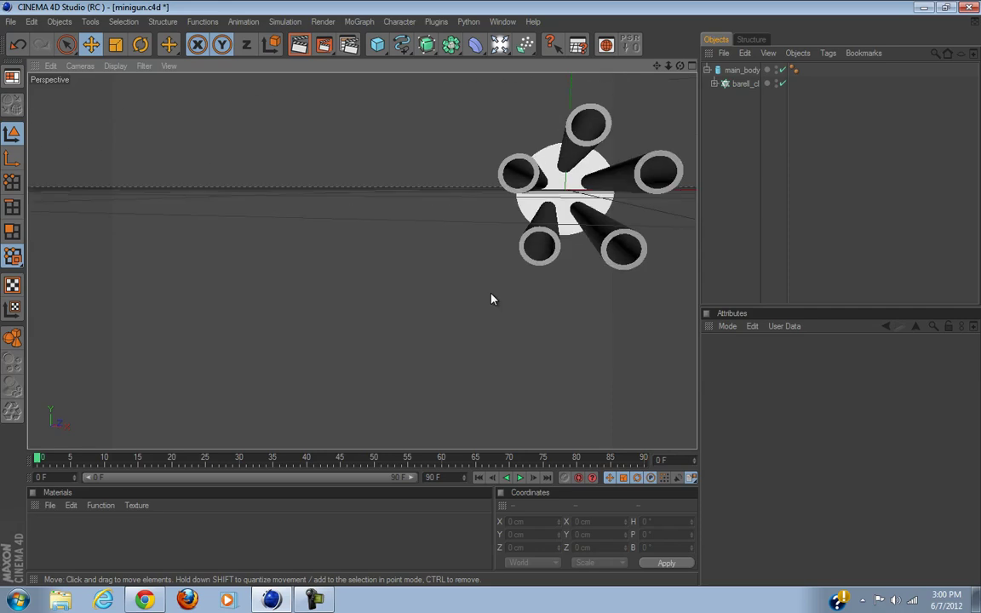
Duplicate the barell tube out of the cloner and place the copy directly under main_body.
left_click(713, 83)
left_click(745, 97)
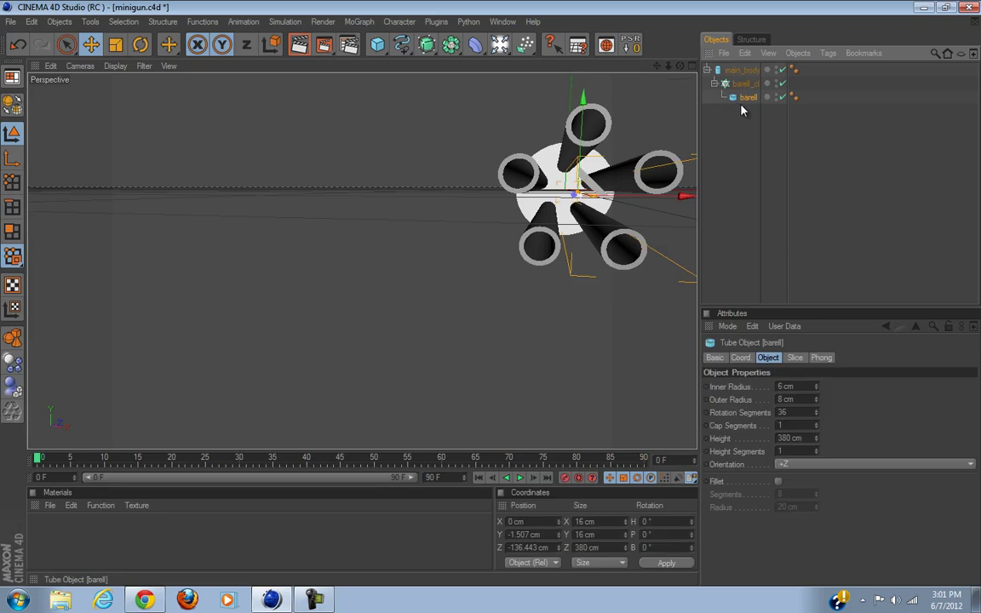
left_click_drag(741, 102, 742, 113, "ctrl")
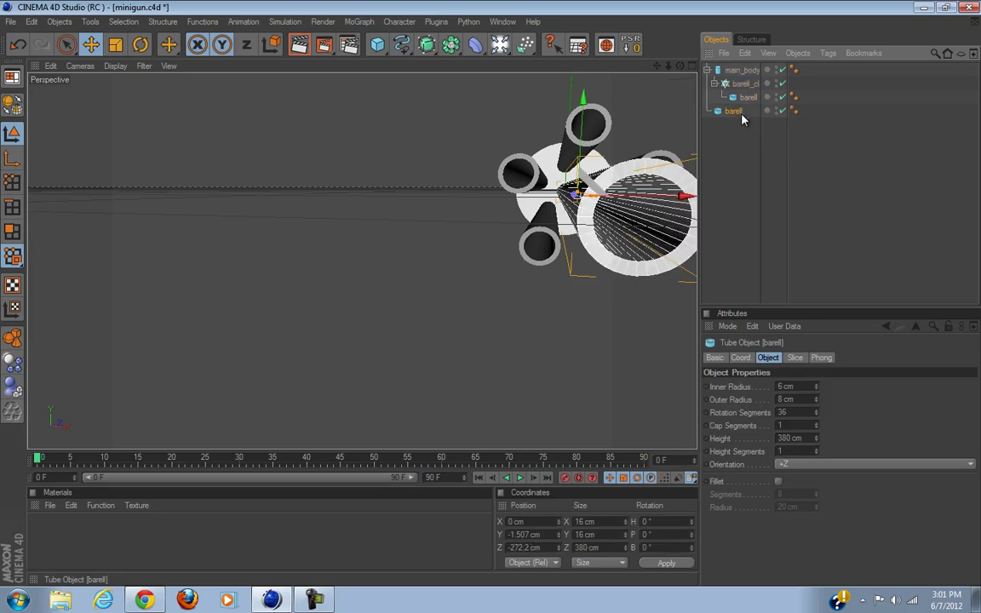
mouse_move(483, 271)
left_mouse_down("alt")
mouse_move(503, 298)
mouse_move(462, 305)
mouse_move(494, 290)
left_mouse_up("alt")
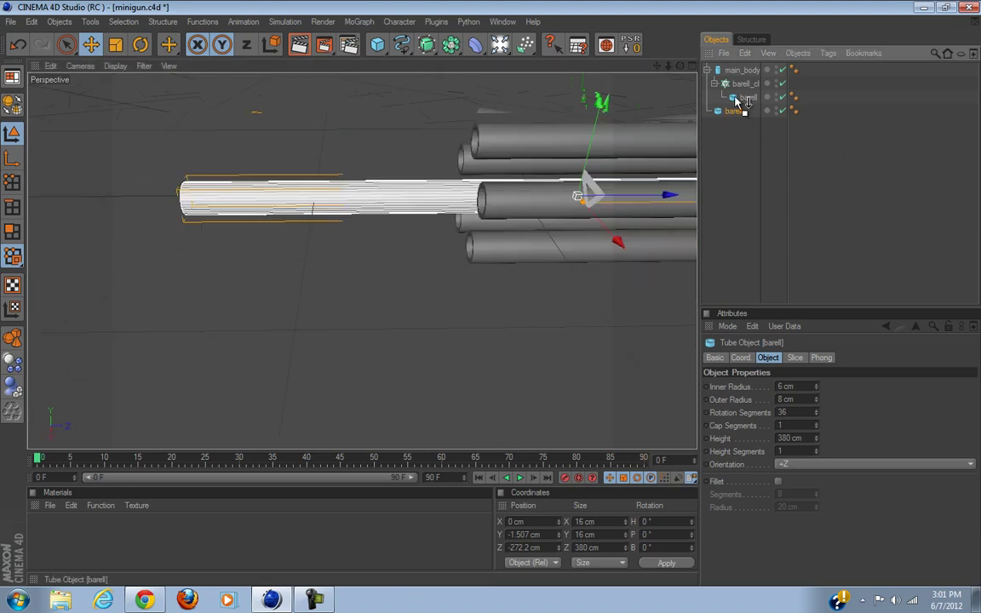
left_click_drag(743, 74, 745, 76)
scroll(547, 236, "down", 5)
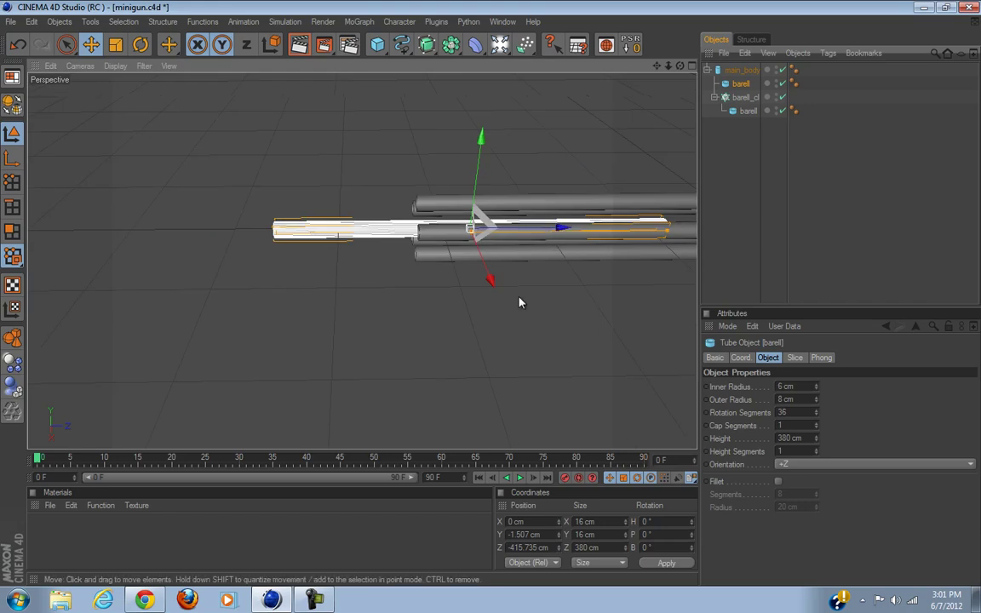
middle_click_drag(498, 318, 480, 304, "alt")
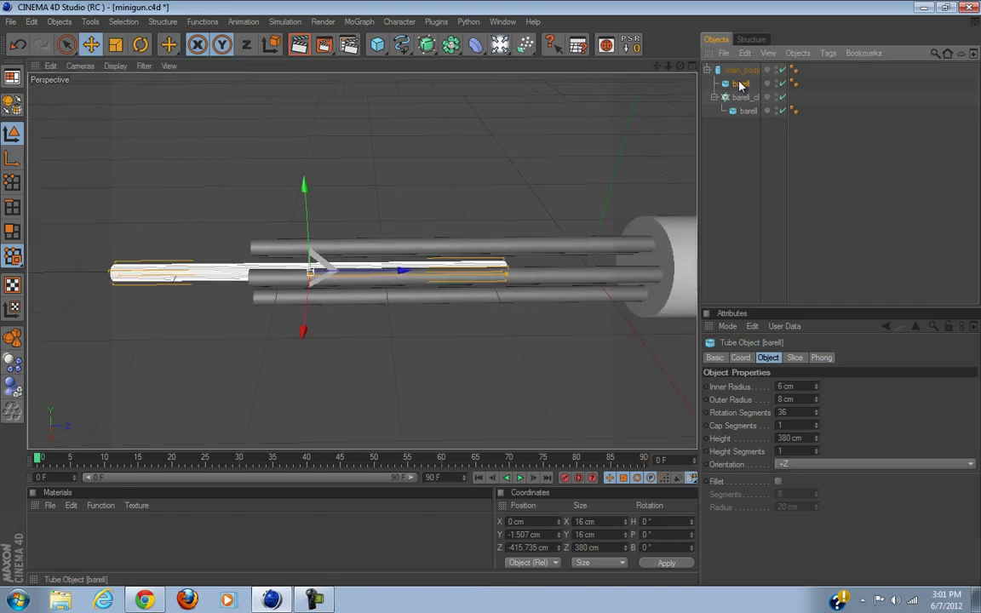
Centre the copied barell by nesting it in barell_cl, applying Reset PSR, and moving it back directly under main_body.
left_click_drag(745, 100, 744, 104)
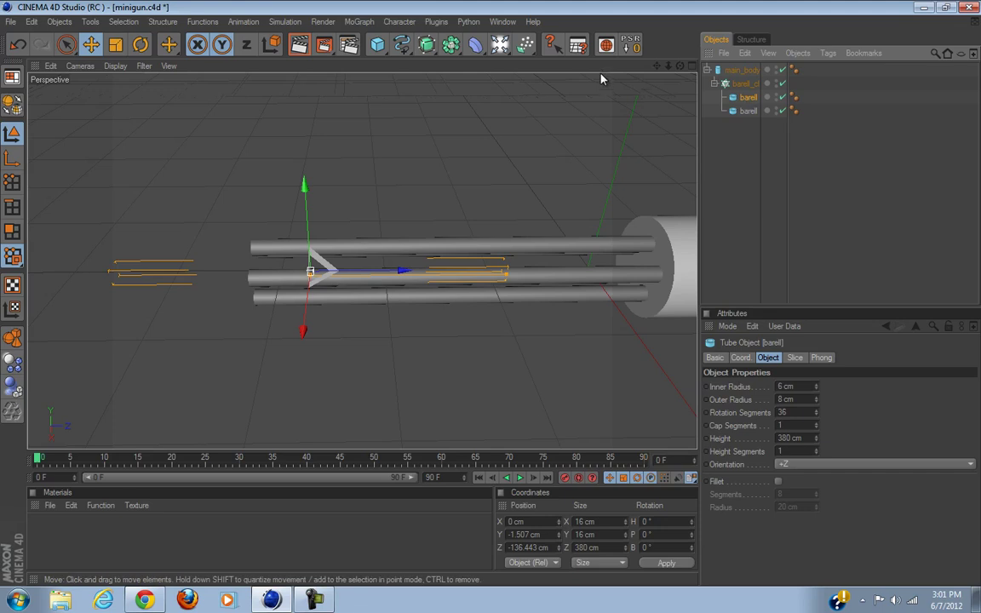
left_click(631, 45)
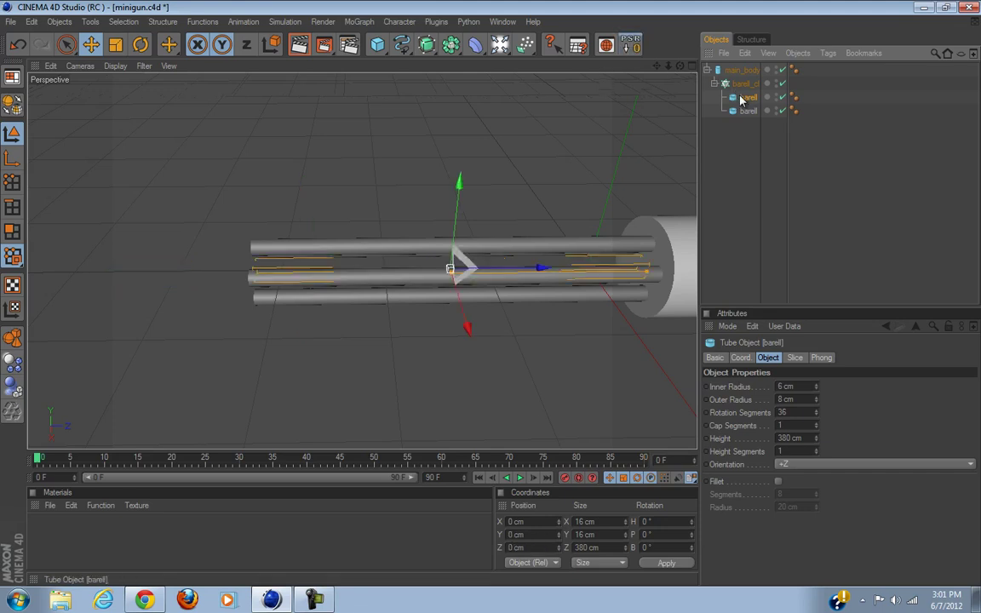
left_click_drag(743, 82, 745, 86)
left_click_drag(406, 311, 407, 396, "alt")
left_click_drag(736, 136, 748, 94)
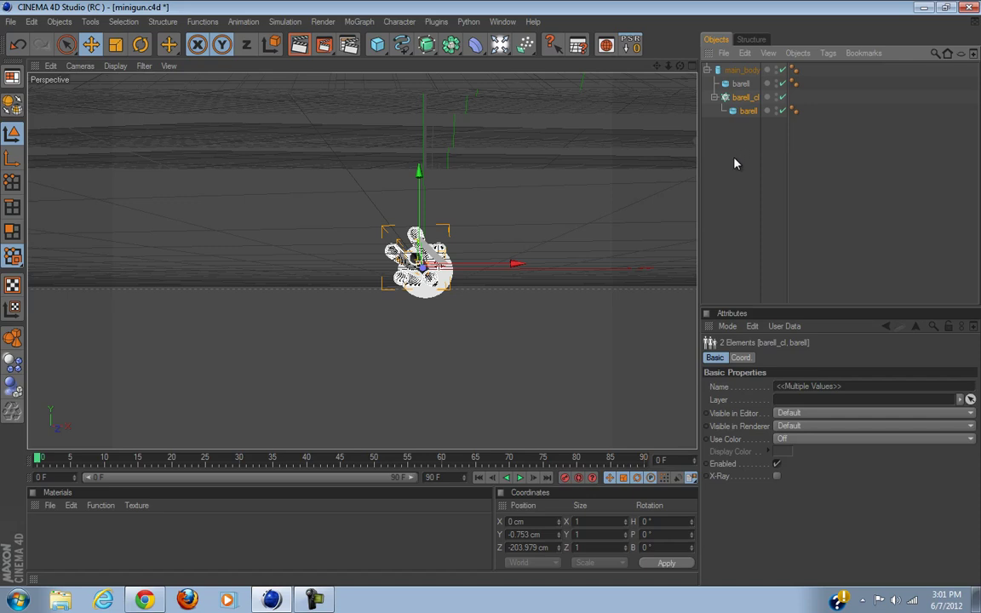
left_click_drag(587, 209, 464, 311, "alt")
Group the centre barell tube and the barell_cl cloner into one null under main_body.
left_click(742, 85)
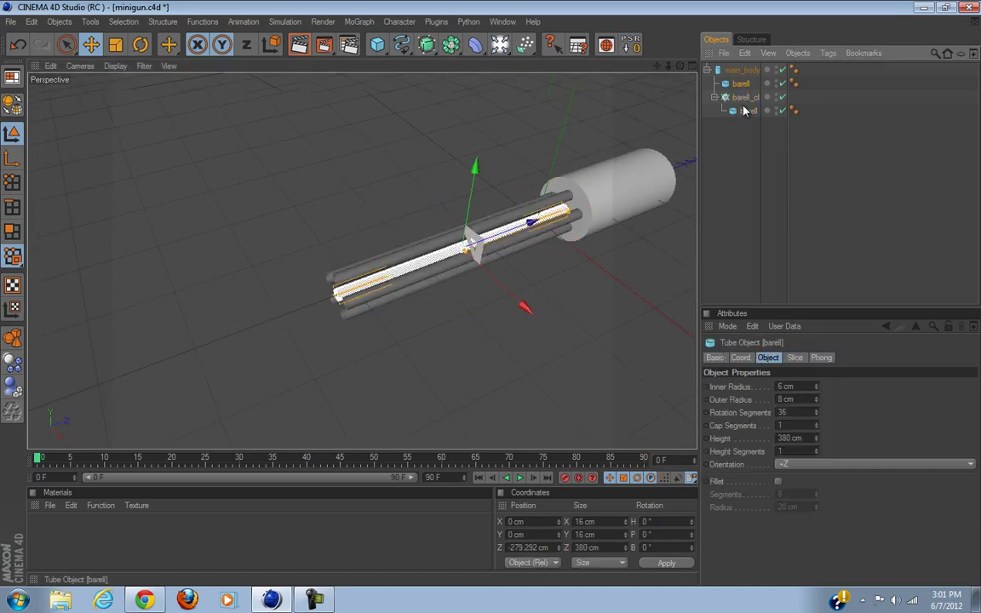
left_click(744, 100, "ctrl")
scroll(511, 305, "up", 3)
left_click_drag(513, 305, 492, 294, "alt")
key("alt+g")
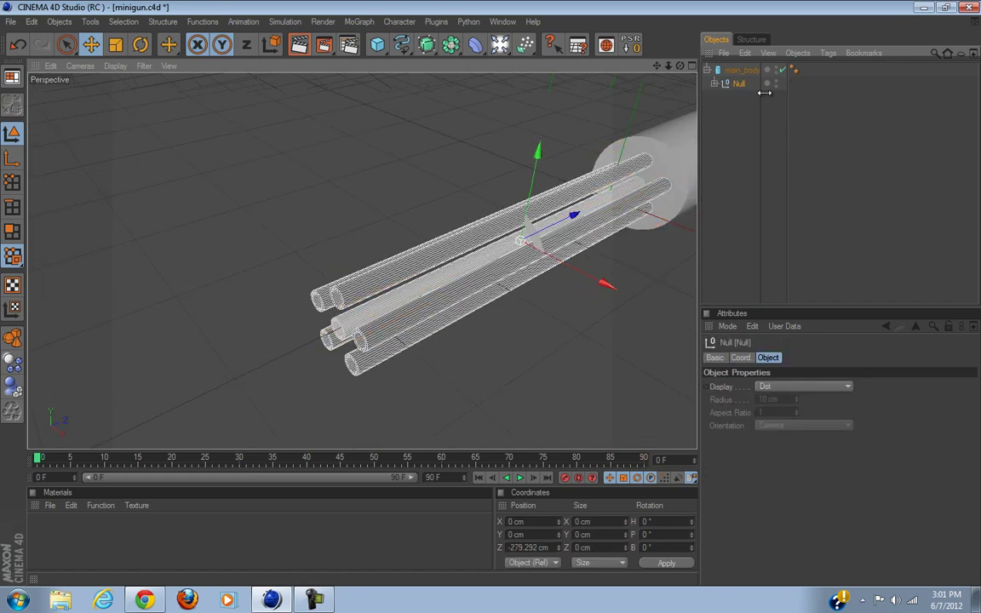
Rename the null as all barells, widen the object name column, and deselect everything.
double_click(738, 83)
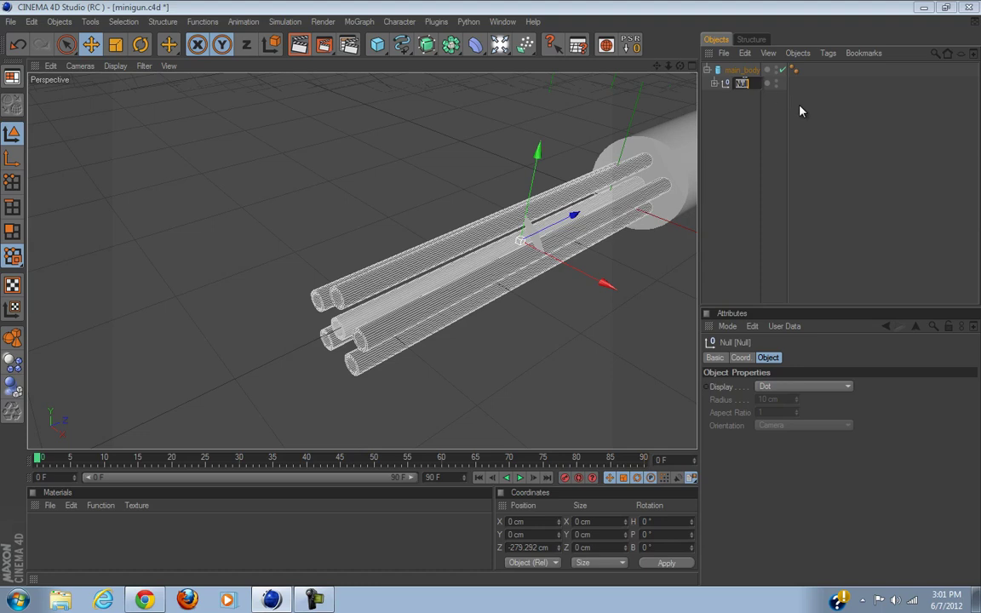
type("all barells")
key("Return")
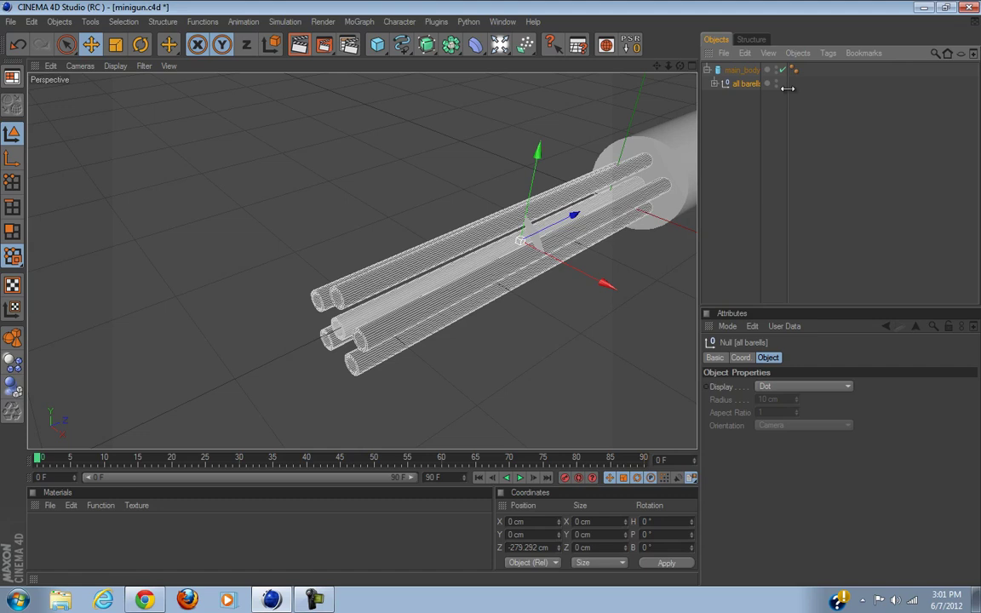
left_click_drag(771, 91, 811, 92)
scroll(532, 231, "down", 3)
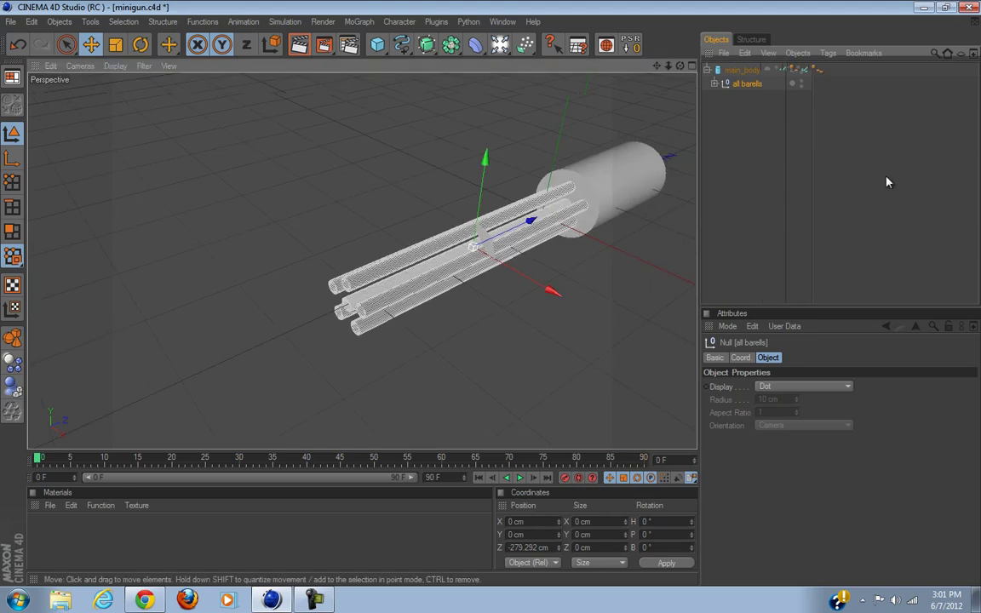
left_click(891, 175)
Add a new cylinder primitive to the scene for the muzzle section at the barrels' front end.
left_click_drag(459, 304, 511, 294, "alt")
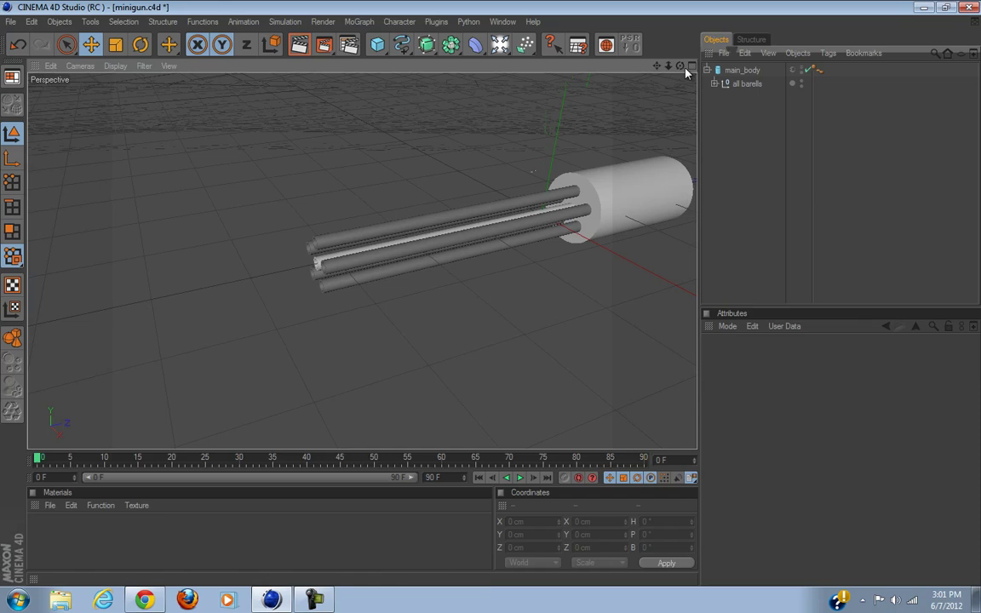
left_click(691, 65)
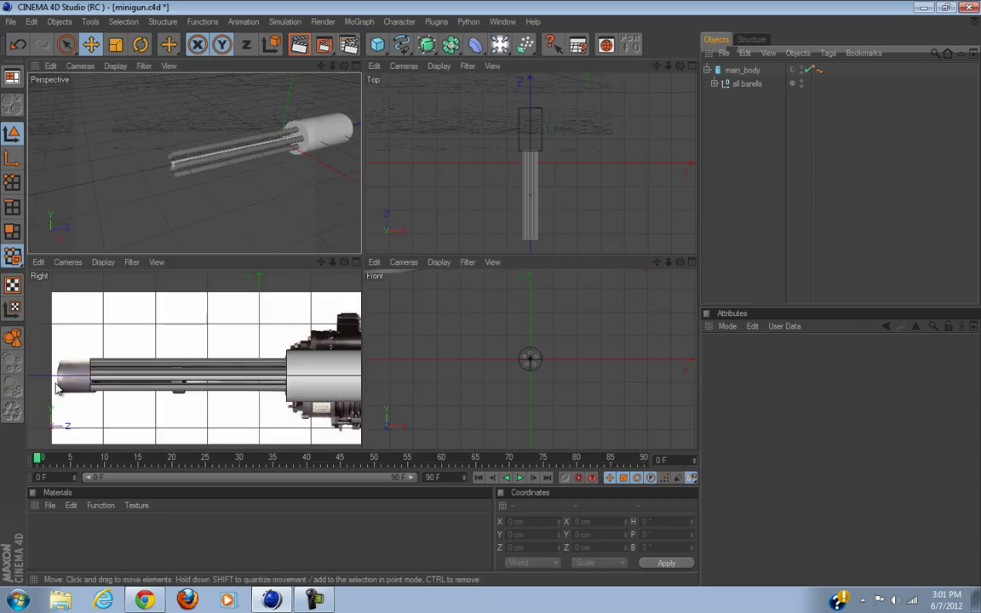
left_click(356, 66)
left_click_drag(510, 233, 554, 226, "alt")
left_click_drag(377, 47, 619, 72)
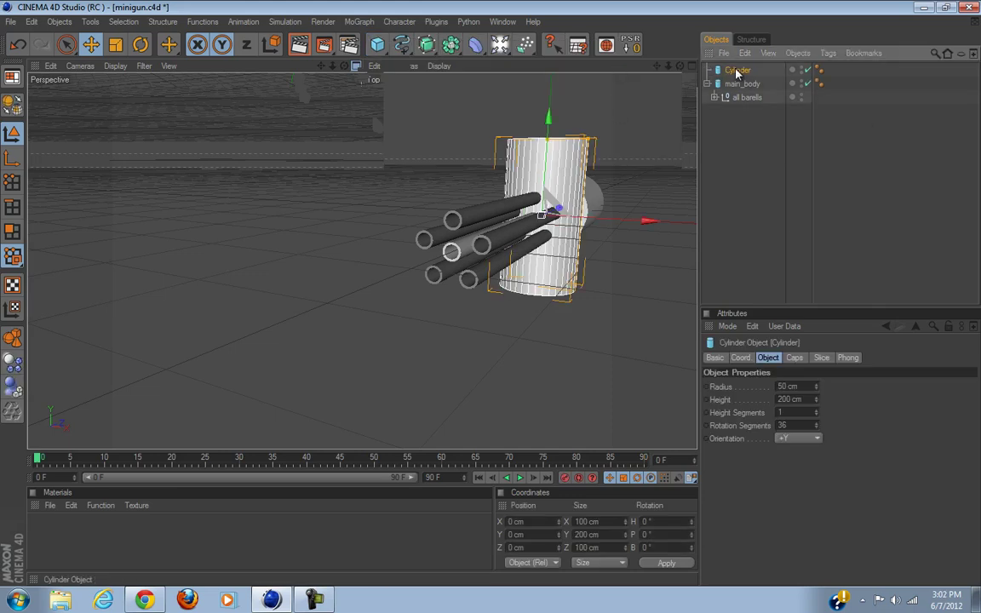
Set the new cylinder's orientation to +Z, check it against main_body, and reselect the cylinder.
left_click(800, 438)
left_click(810, 453)
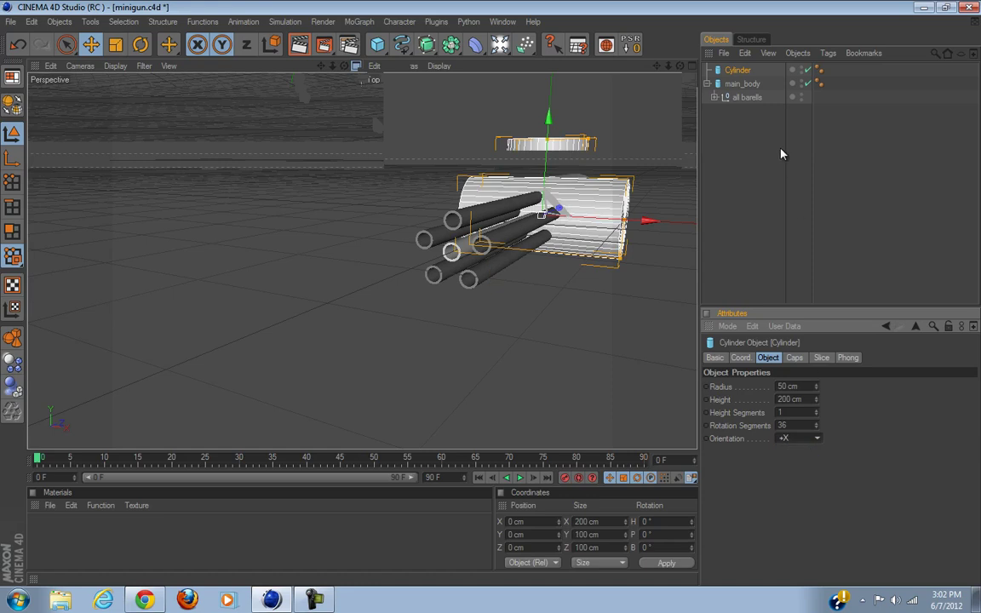
left_click(804, 439)
left_click(800, 506)
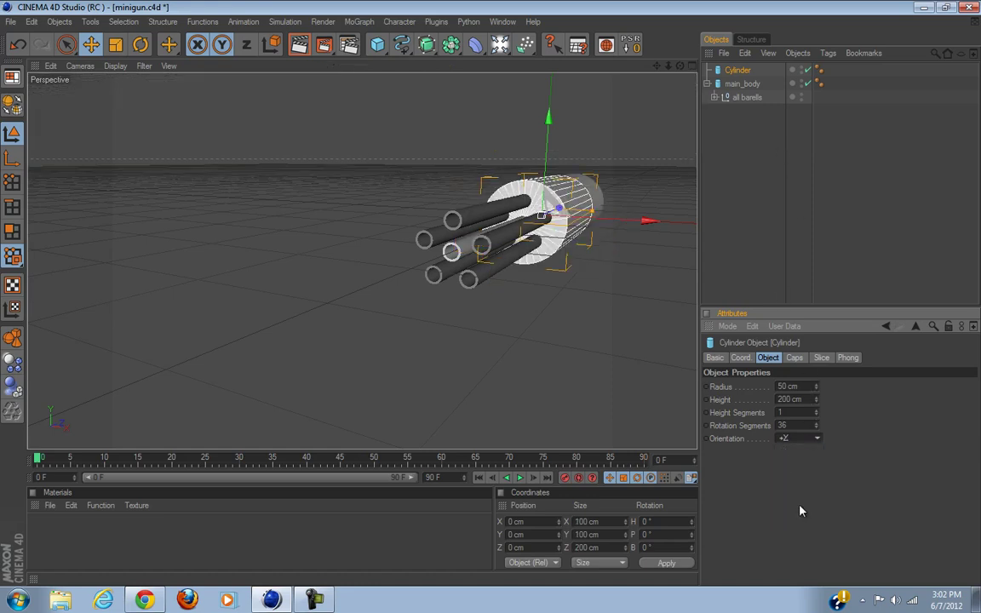
left_click(742, 86)
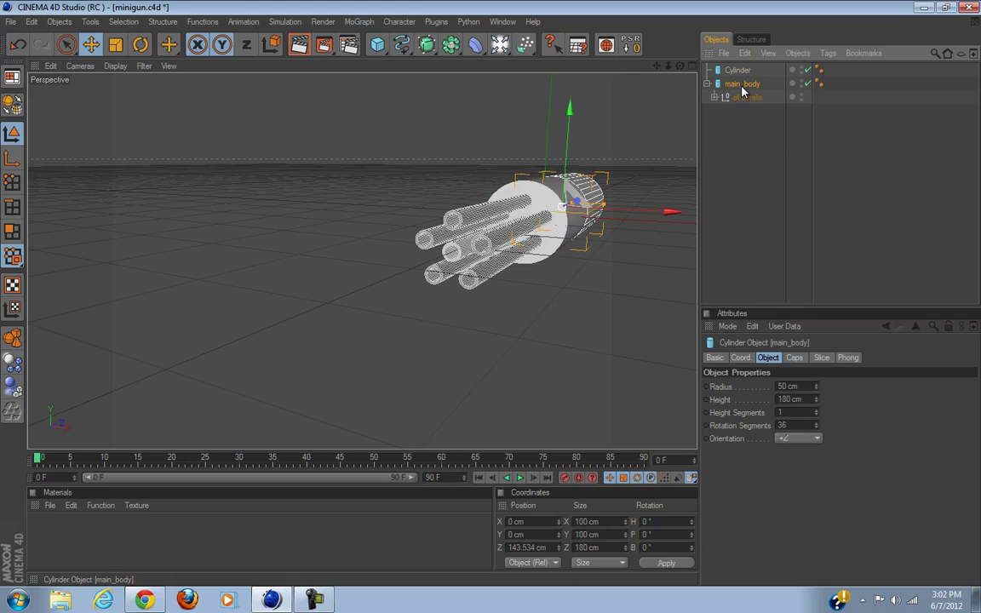
left_click(738, 71)
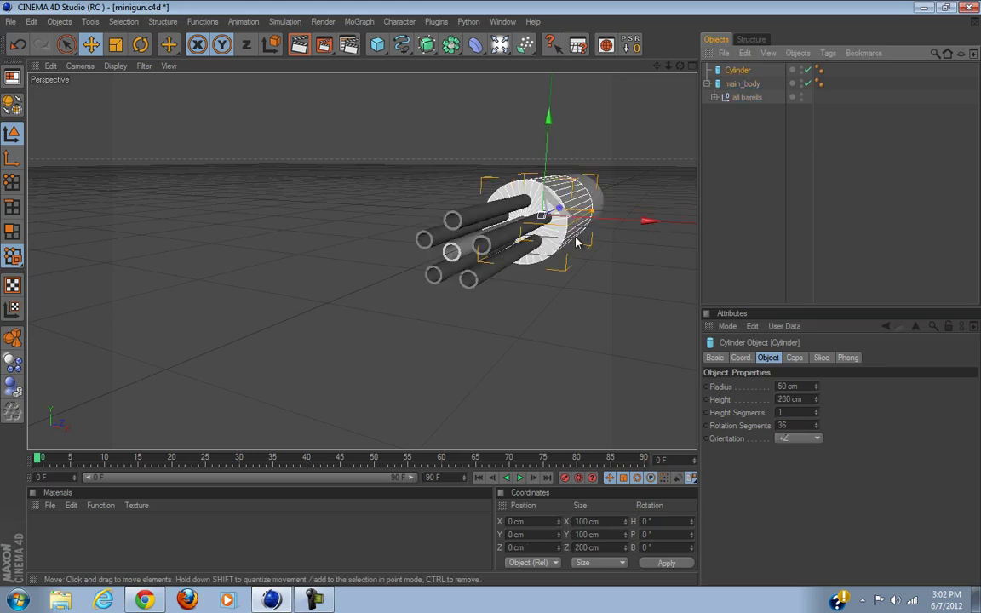
Move the new cylinder along the Z axis to about -292 cm, at the barrels' front end.
left_click_drag(529, 349, 595, 268, "alt")
left_click_drag(589, 214, 495, 293)
scroll(371, 230, "up", 4)
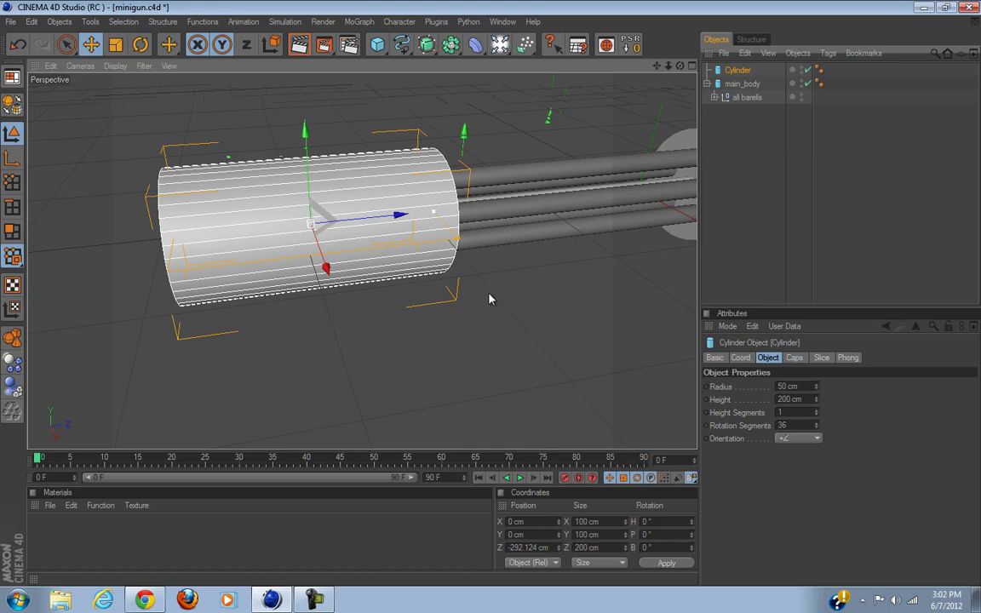
left_click_drag(483, 300, 386, 270, "alt")
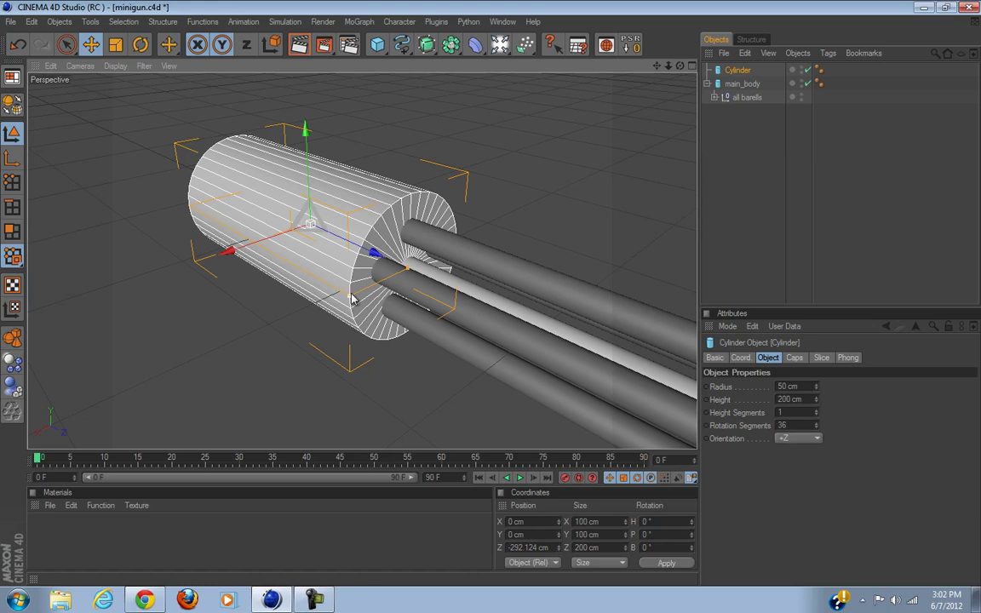
Resize the front cylinder to a radius of about 55.6 cm and a height of about 44 cm.
left_click_drag(492, 299, 409, 274)
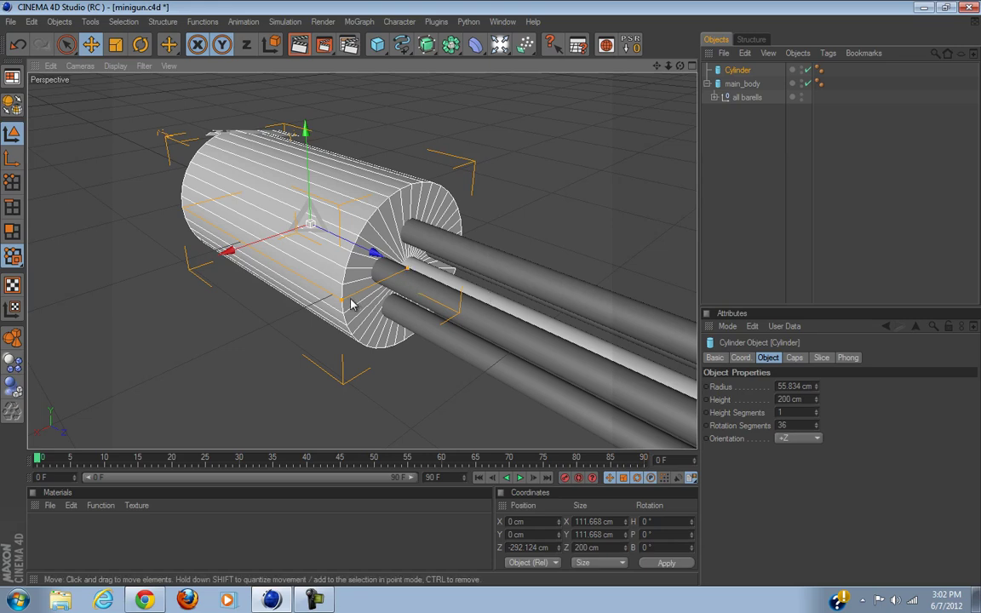
left_click_drag(343, 301, 381, 291)
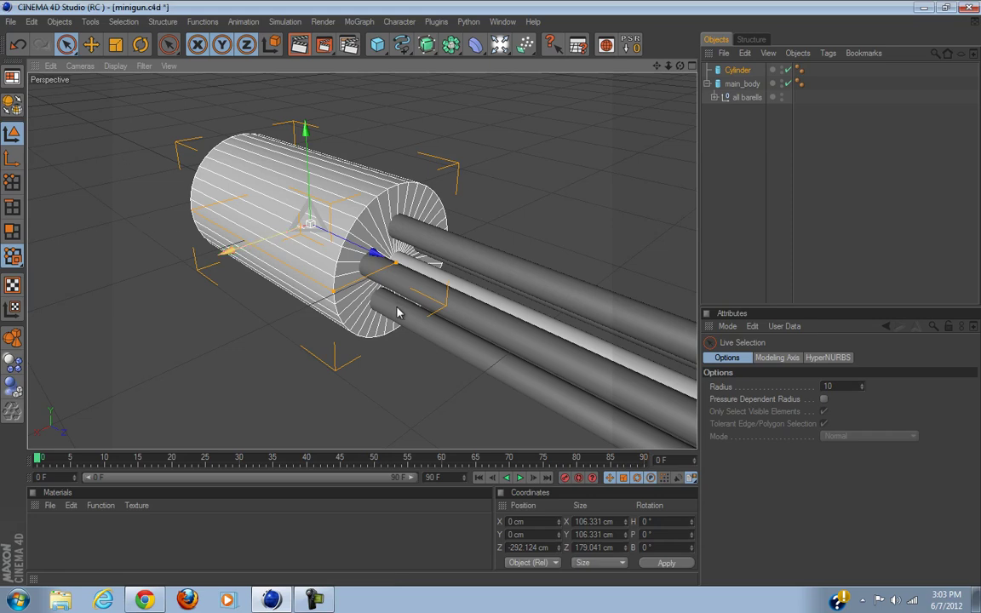
mouse_move(395, 263)
left_mouse_down()
mouse_move(498, 303)
mouse_move(390, 269)
left_mouse_up()
left_click(92, 45)
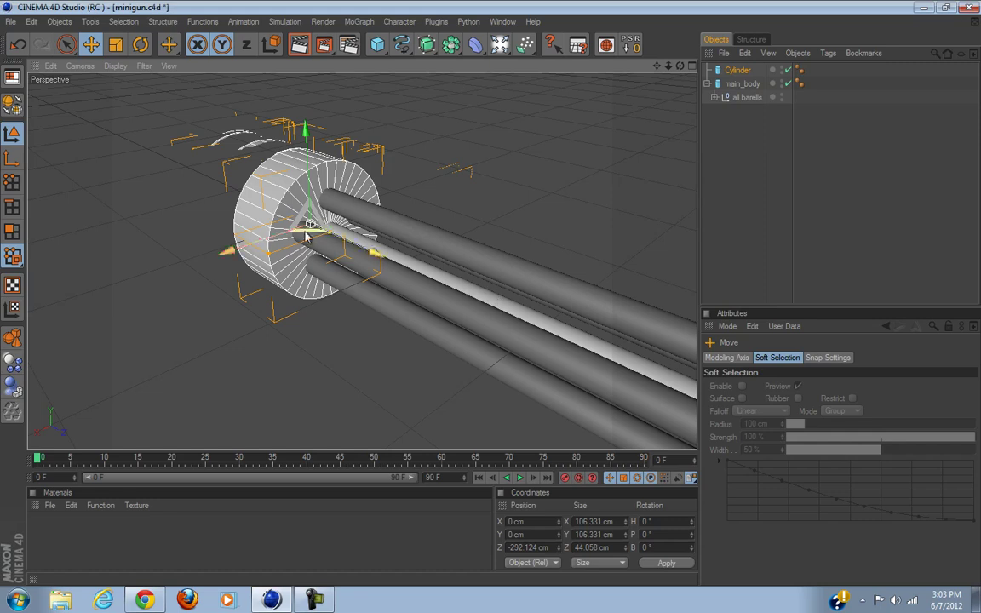
left_click(66, 44)
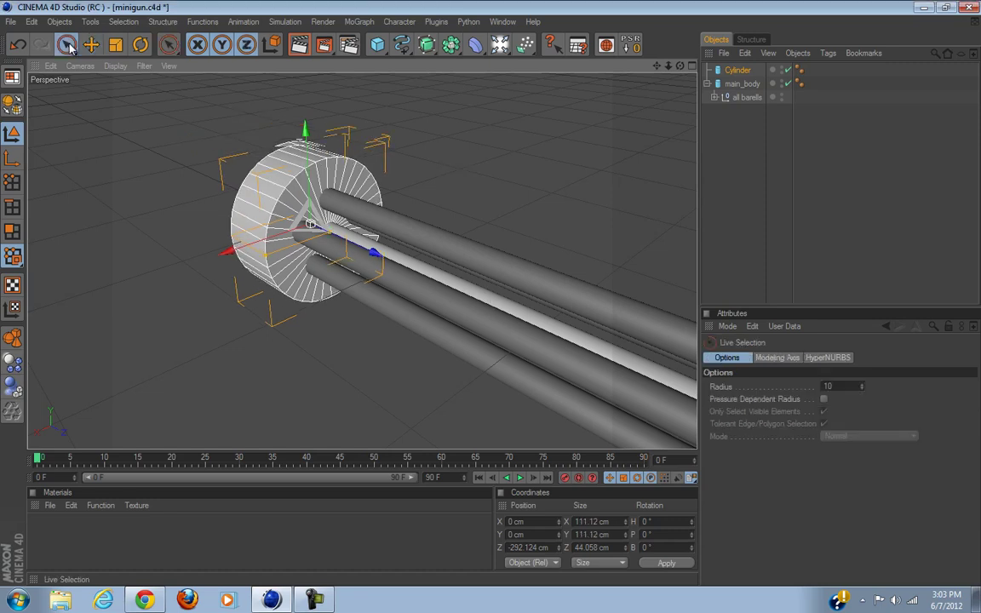
Thin the front cylinder to about 29 cm and shift it to about Z -324 cm against the side-view reference's muzzle.
middle_click_drag(494, 300, 470, 213, "alt")
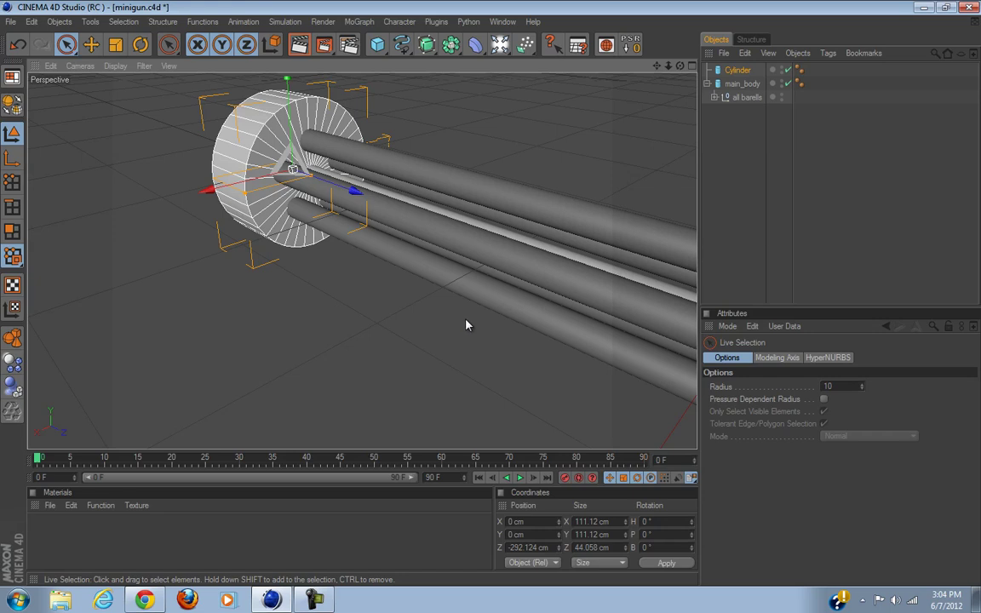
left_click(692, 66)
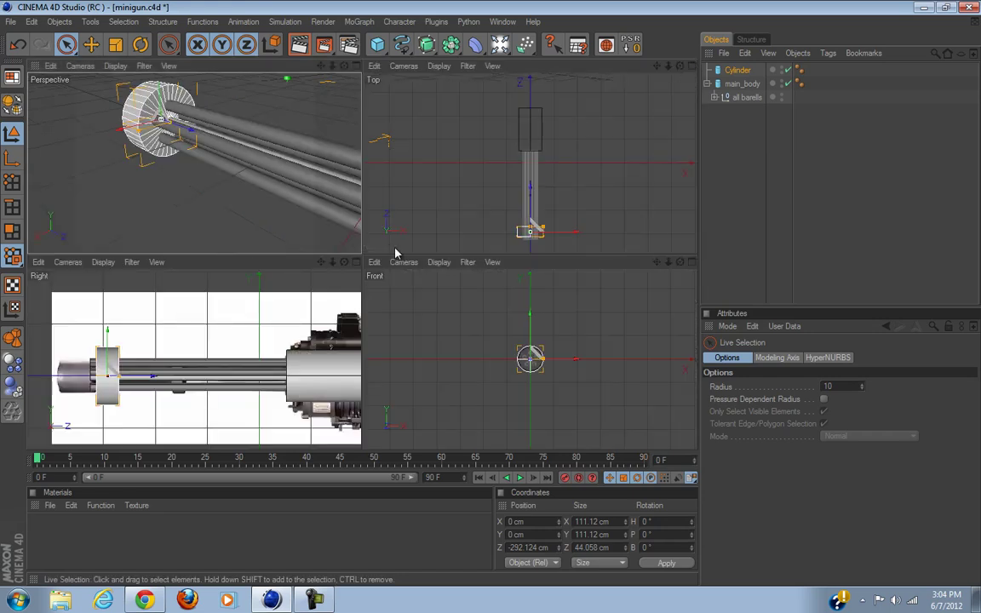
middle_click(355, 263)
scroll(258, 372, "up", 5)
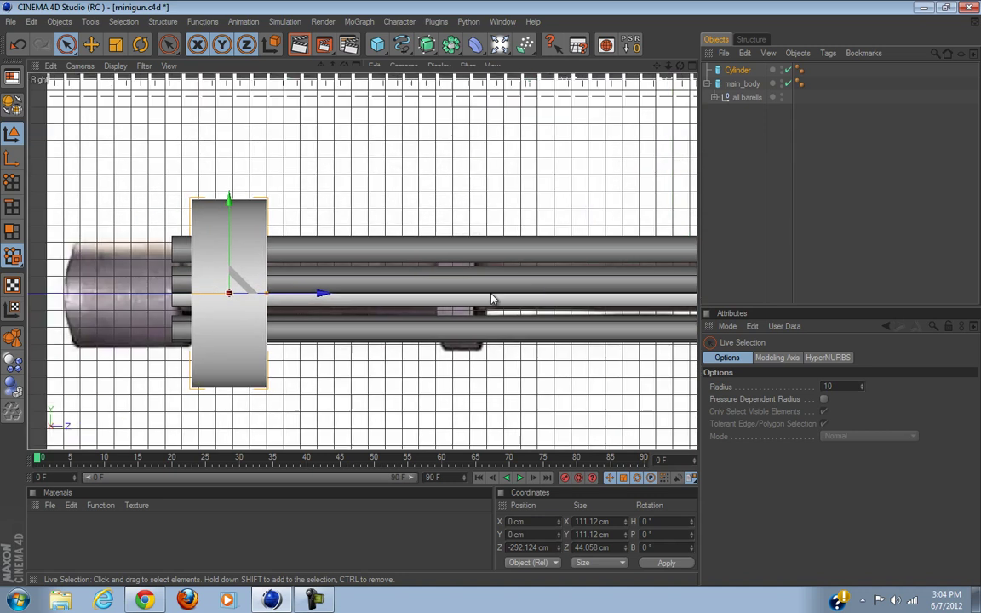
right_click_drag(228, 379, 281, 380, "alt")
middle_click_drag(227, 380, 310, 356, "alt")
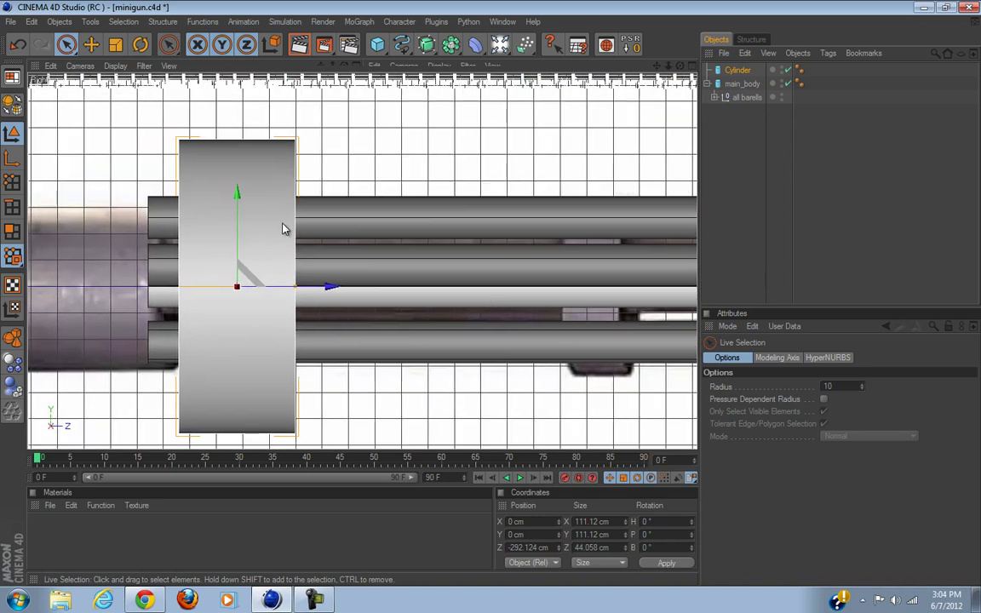
middle_click_drag(491, 298, 524, 297, "alt")
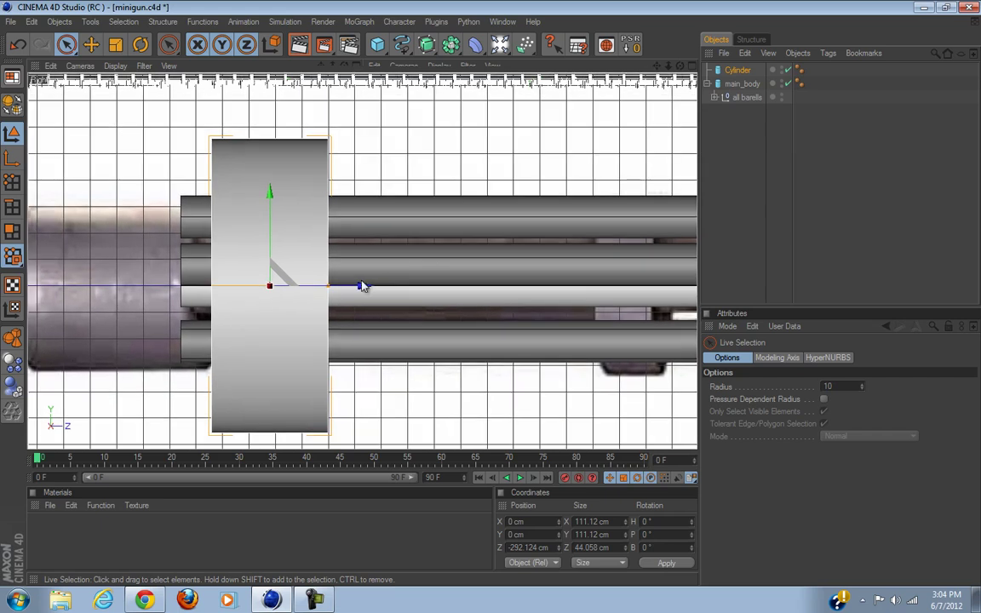
middle_click_drag(332, 300, 491, 298, "alt")
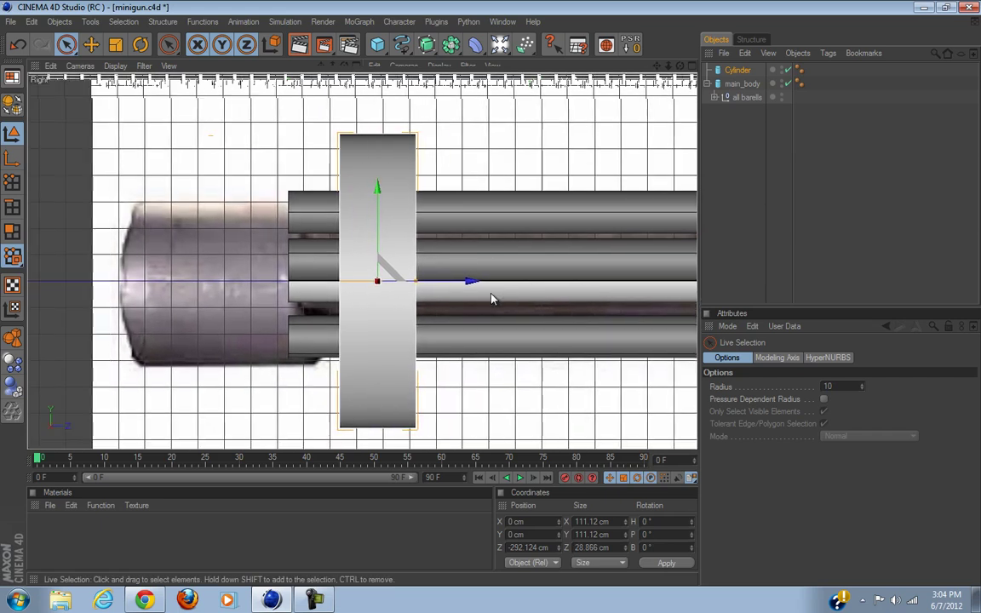
left_click_drag(408, 279, 491, 297)
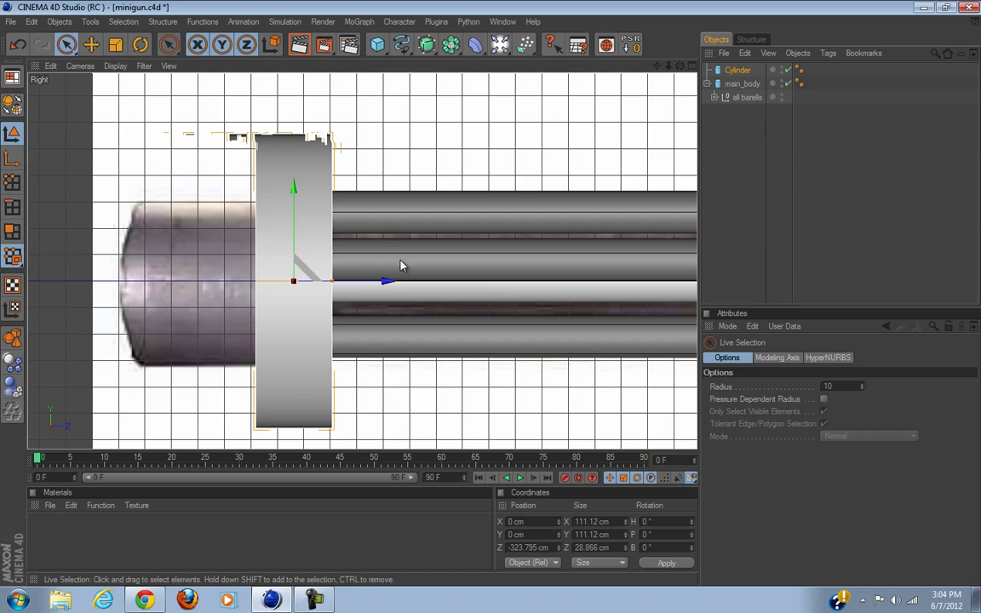
Reduce the front cylinder to a 12.866 cm height and 38.56 cm radius, positioned at about Z -321.5 cm.
left_click(737, 71)
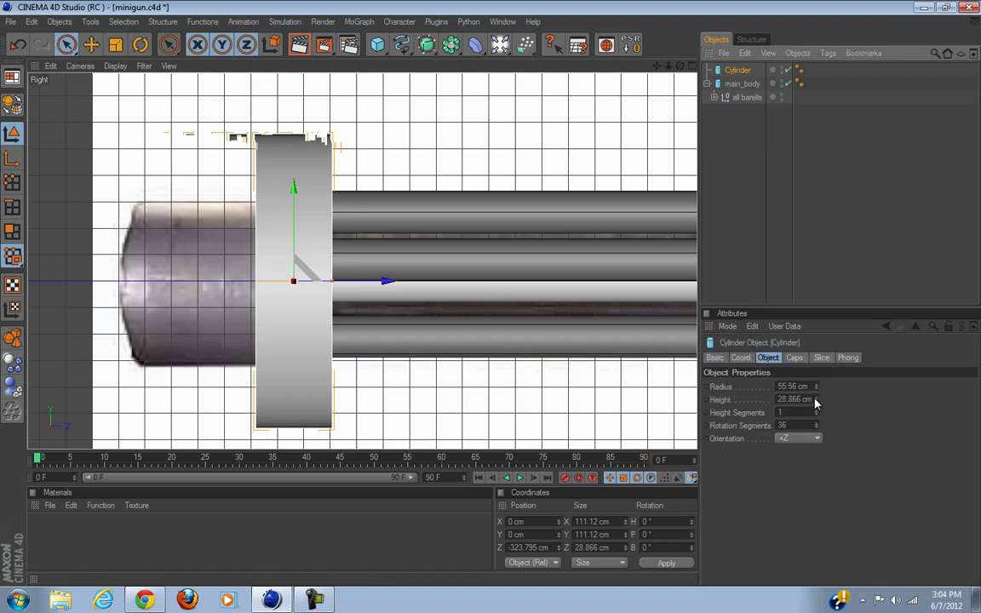
left_click_drag(816, 406, 817, 404)
left_click_drag(382, 296, 388, 296)
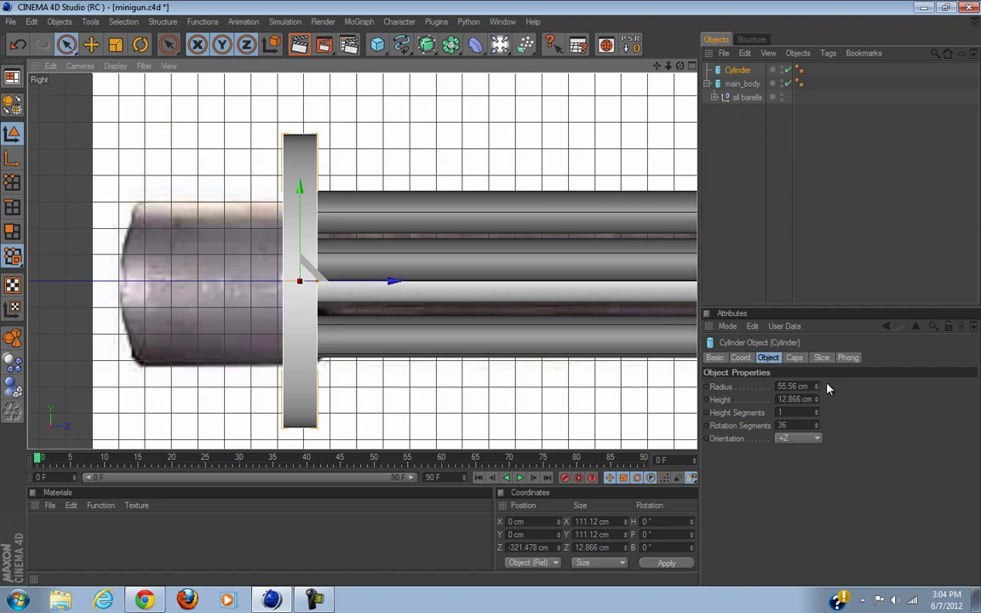
left_click_drag(818, 388, 817, 390)
Nudge the front disc forward in the perspective view to about Z -323 cm, over the barrel ends.
left_click(692, 66)
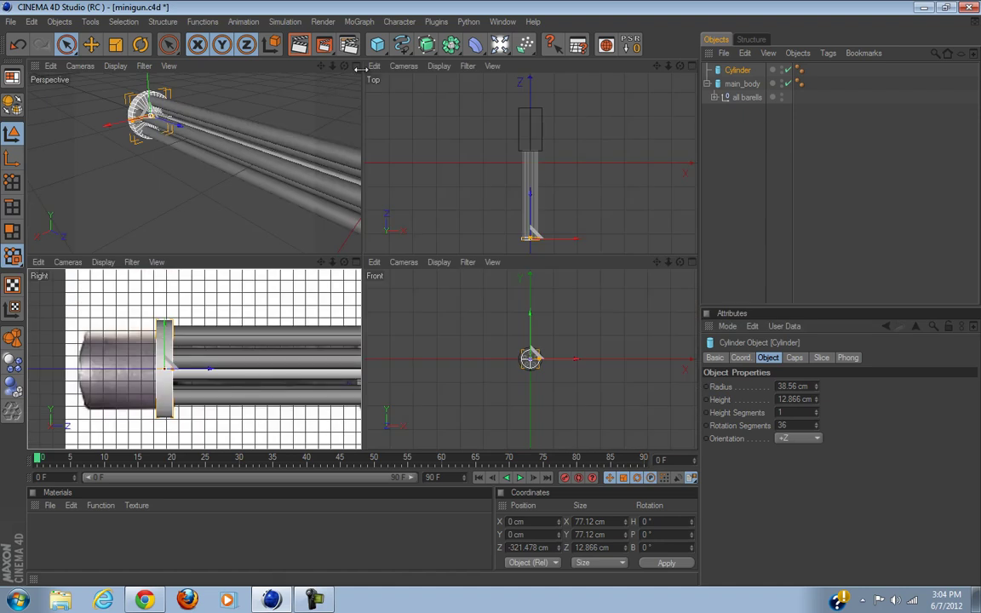
left_click(356, 66)
left_click_drag(437, 192, 492, 294, "alt")
scroll(331, 204, "up", 5)
middle_click_drag(331, 204, 419, 391, "alt")
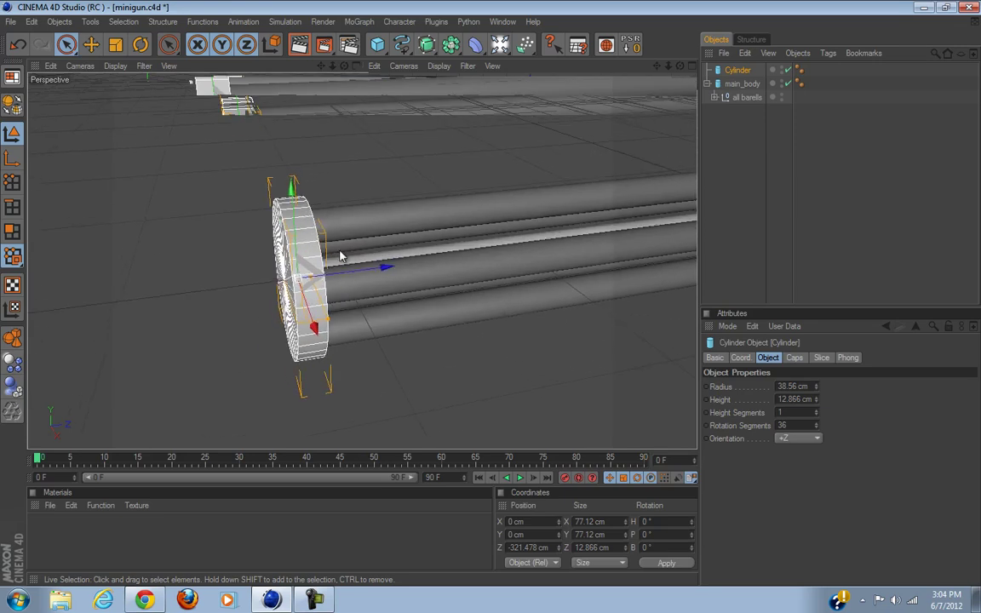
middle_click_drag(389, 304, 372, 307, "alt")
left_click_drag(370, 271, 491, 294)
scroll(381, 211, "down", 5)
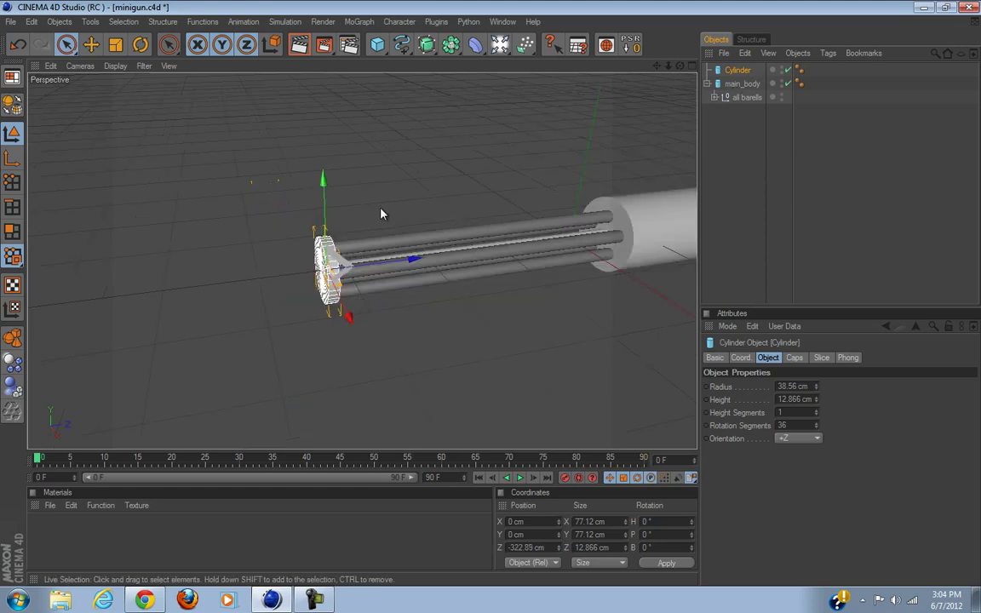
Examine how the front disc meets the barrel ends from several sides, and reselect the Cylinder object.
middle_click_drag(380, 212, 492, 298, "alt")
scroll(306, 280, "up", 6)
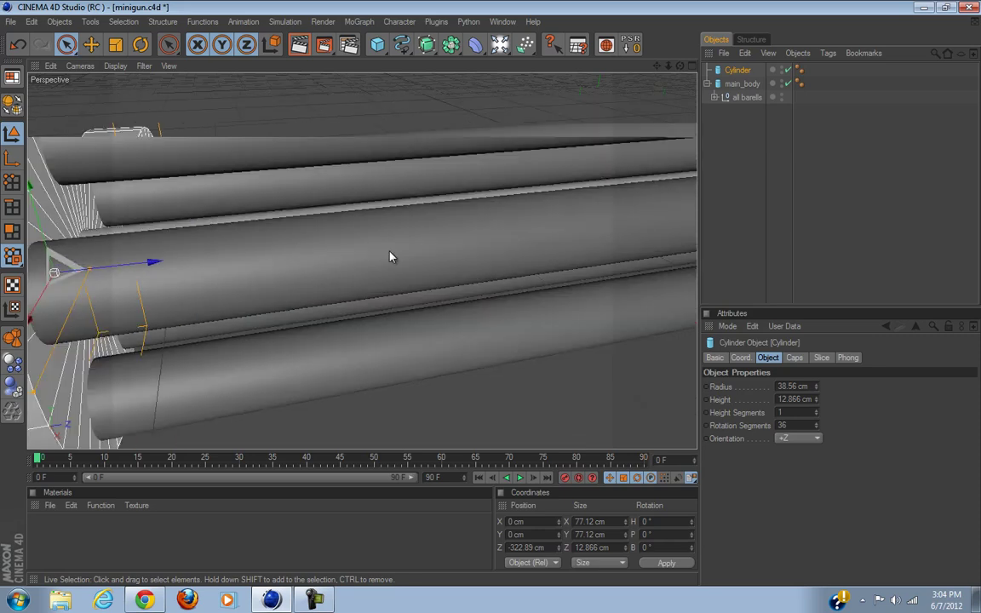
scroll(400, 252, "down", 5)
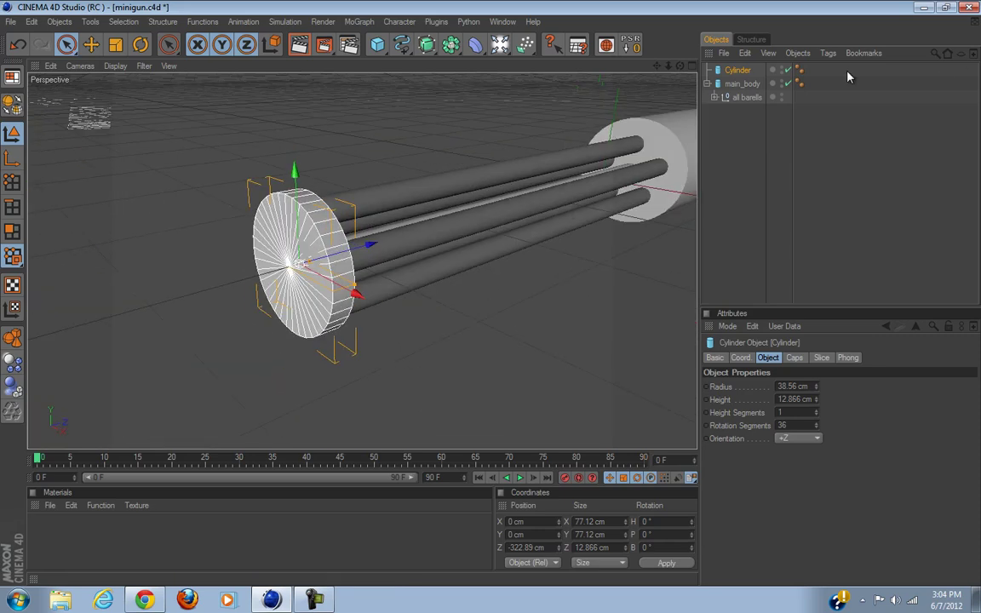
left_click_drag(437, 189, 438, 271, "alt")
left_click_drag(335, 291, 481, 298, "alt")
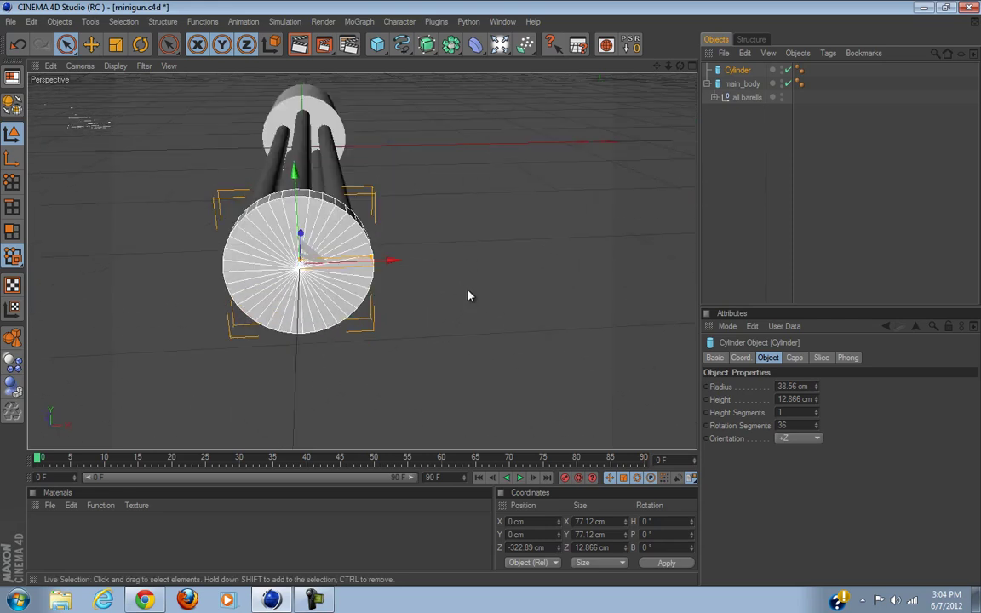
left_click_drag(468, 295, 315, 302, "alt")
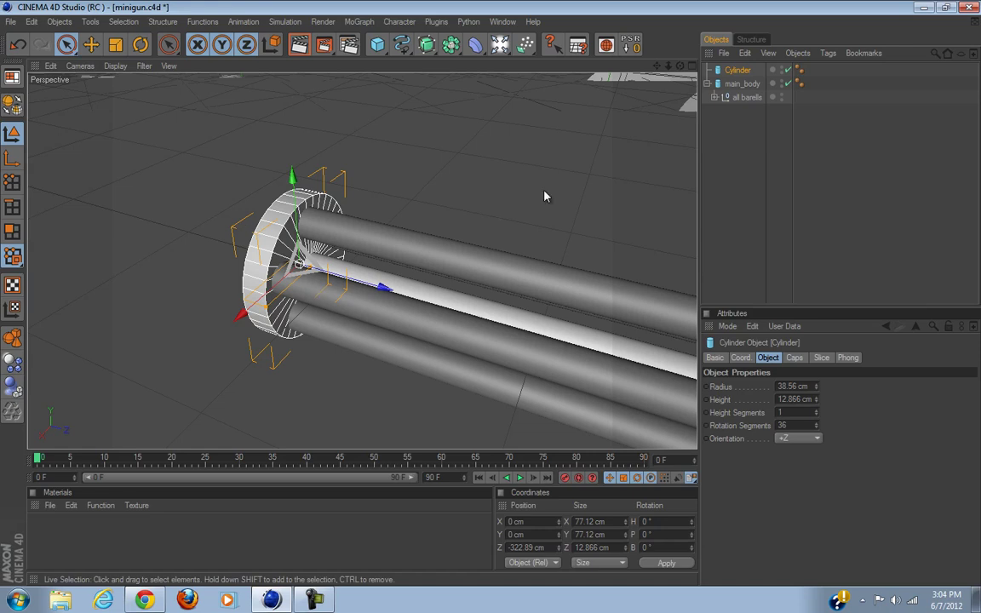
left_click(721, 98)
left_click(713, 98)
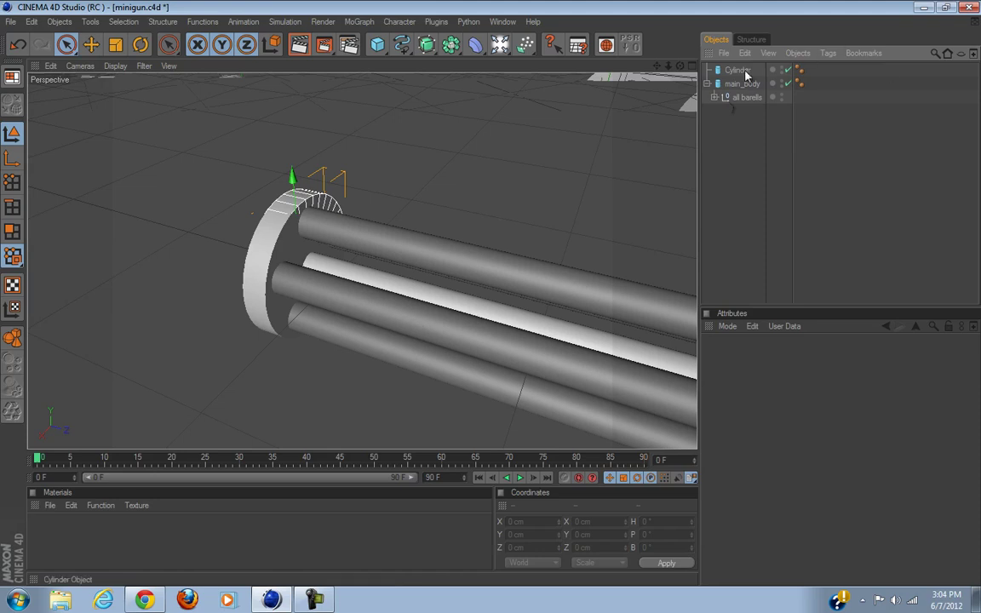
left_click(738, 75)
left_click(336, 306)
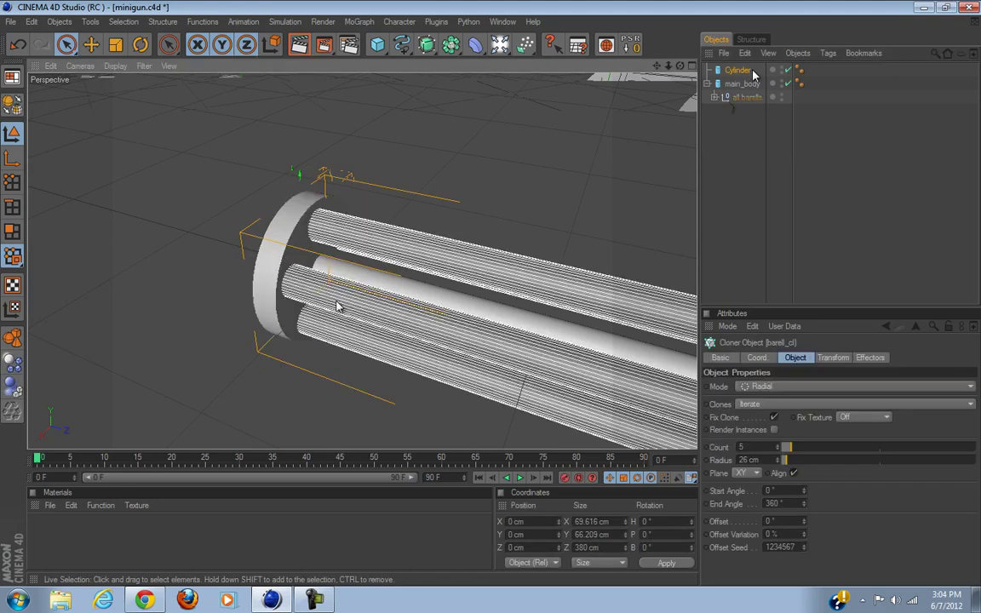
left_click(755, 71)
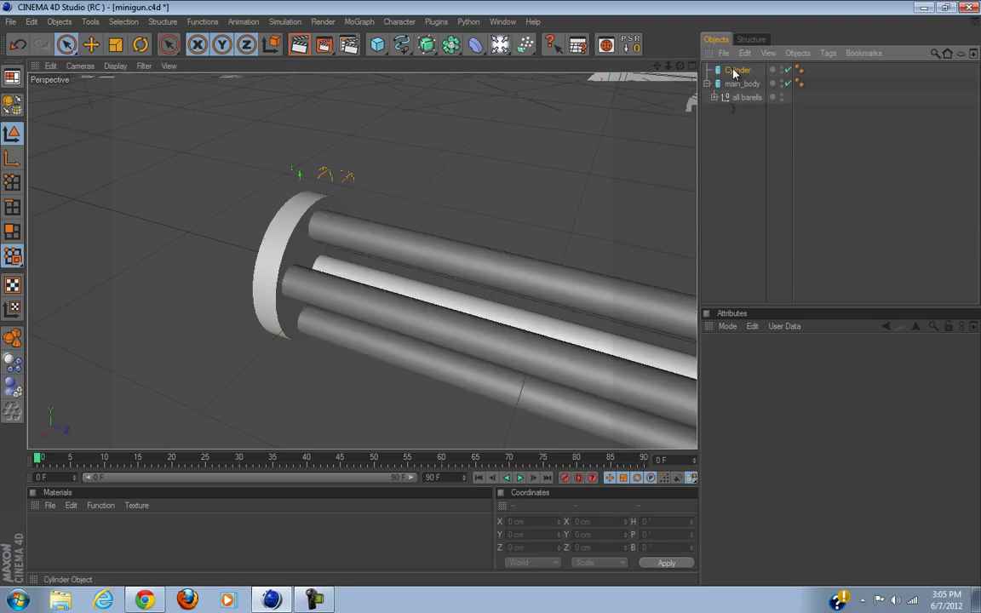
left_click(731, 74)
Slide the front disc back along the barrels to about Z -315 cm so the barrel ends protrude.
left_click_drag(388, 308, 493, 293, "alt")
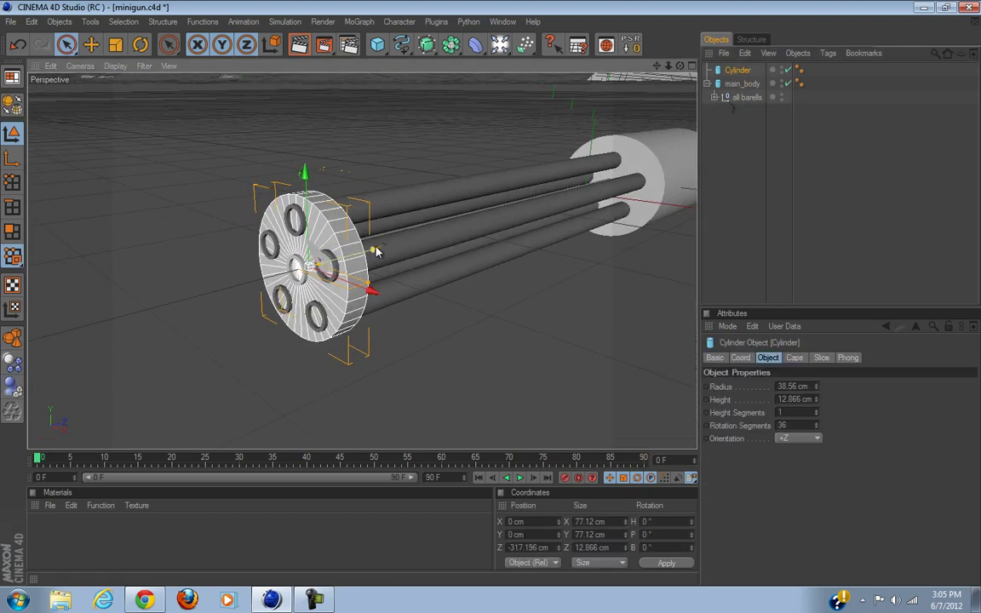
left_click_drag(371, 246, 492, 294)
left_click_drag(395, 312, 287, 316, "alt")
scroll(294, 316, "up", 5)
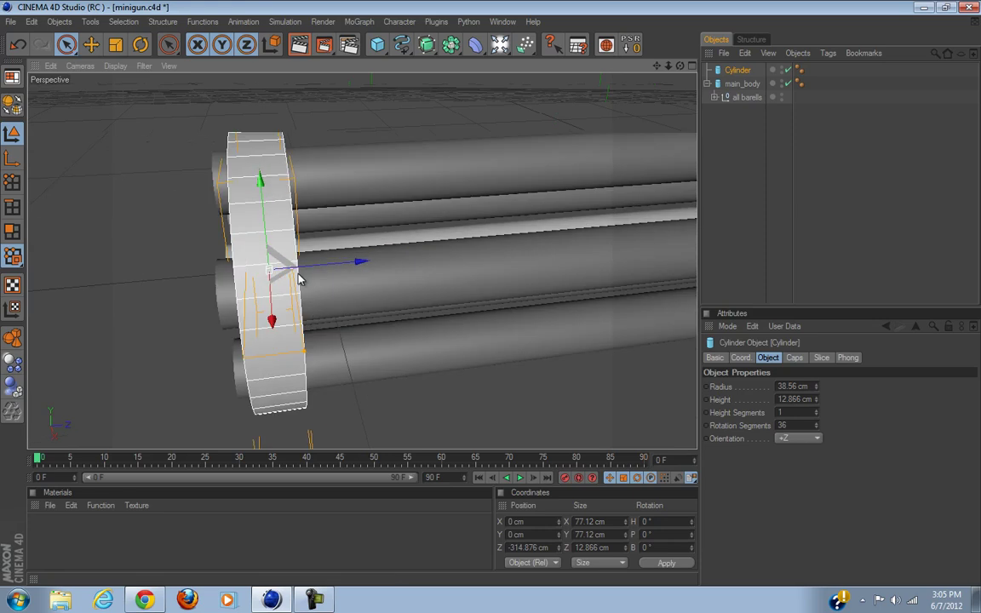
Thin the front disc to about 6.3 cm in height and enlarge its radius to about 40.5 cm.
left_click_drag(295, 270, 492, 298)
left_click_drag(374, 302, 442, 291, "alt")
left_click(690, 66)
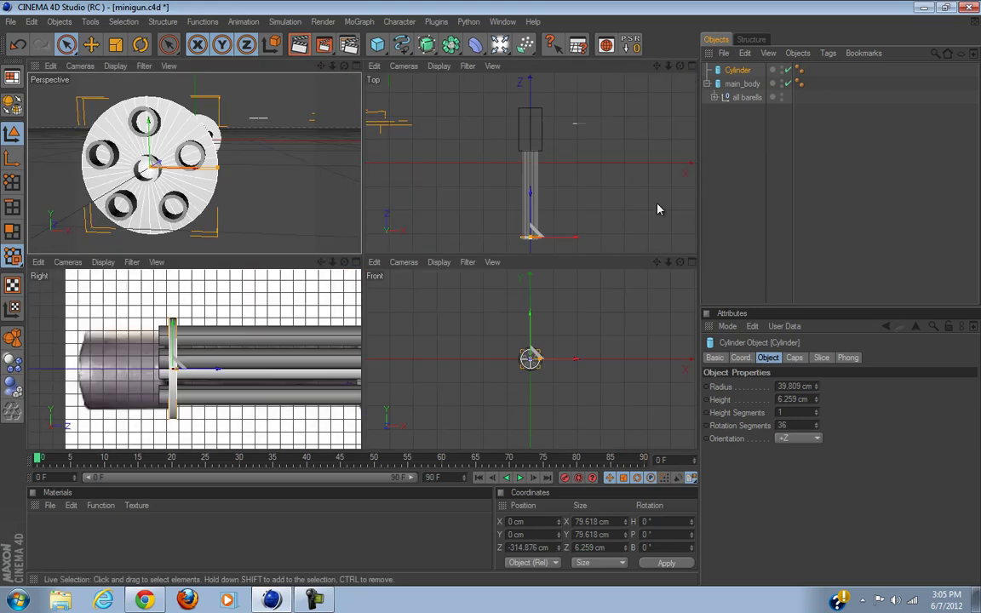
scroll(624, 322, "up", 10)
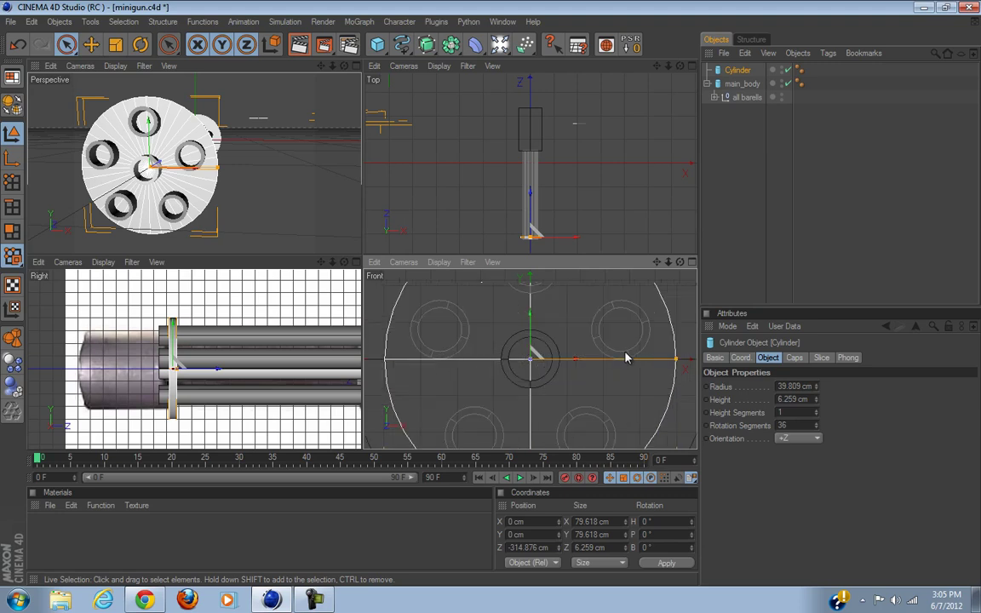
scroll(625, 354, "down", 1)
left_click_drag(641, 359, 644, 359)
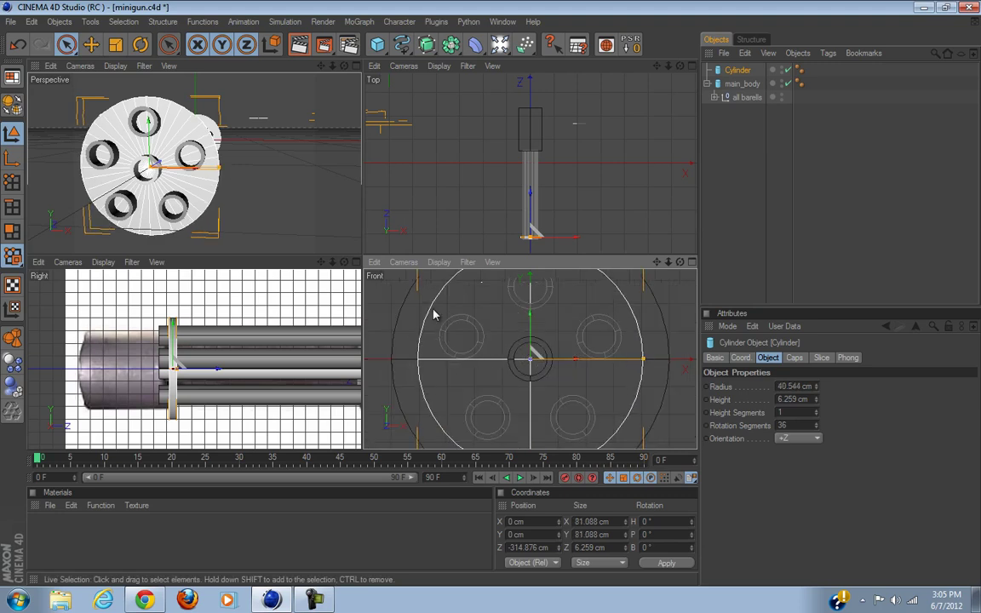
Raise the front disc's rotation segments to 51 for a smoother edge.
left_click(354, 65)
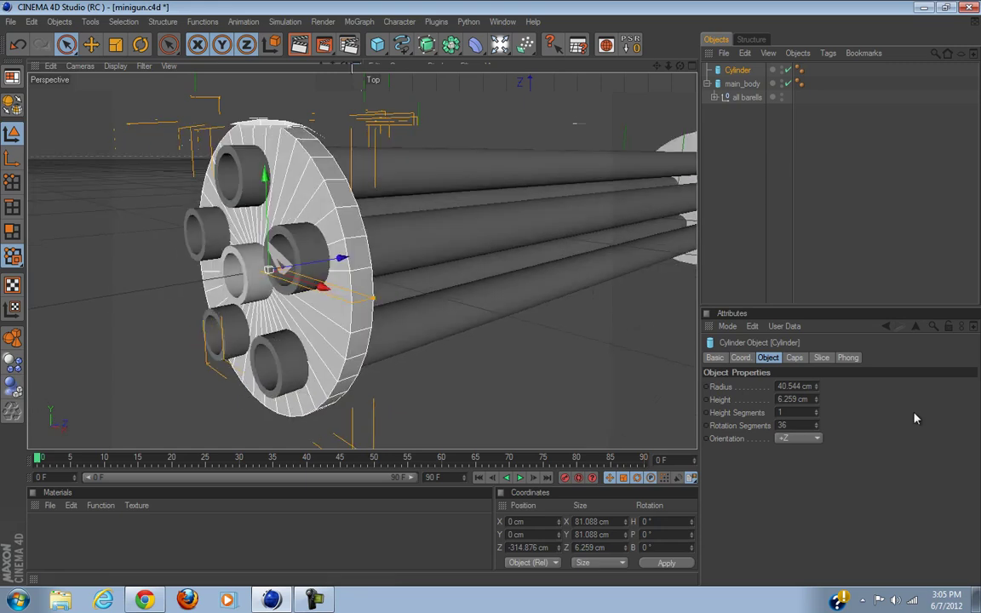
left_click(787, 424)
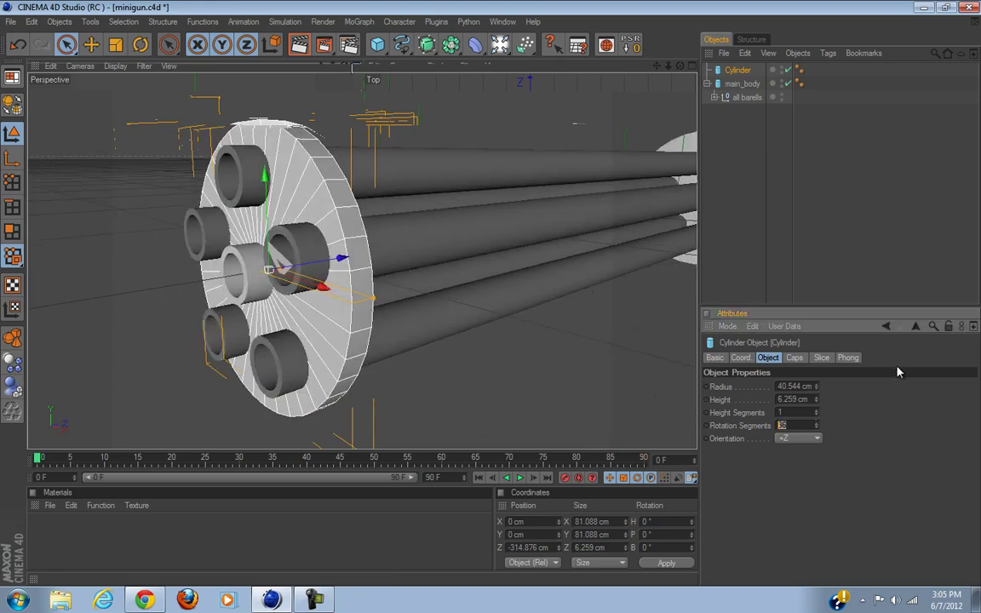
type("45")
key("Return")
left_click_drag(409, 268, 491, 298, "alt")
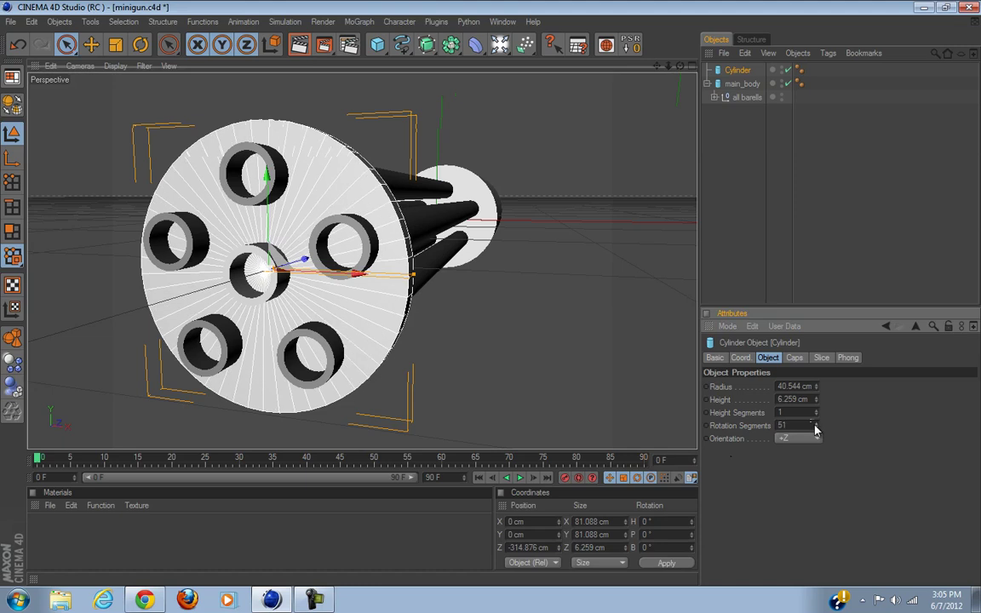
Set the front disc's rotation segments to 50.
left_click(900, 248)
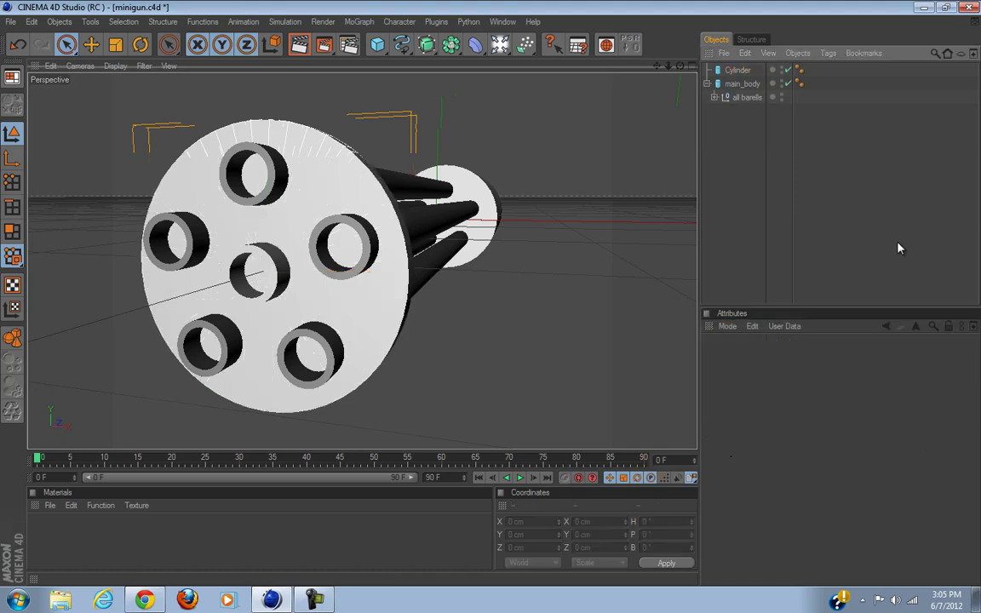
left_click(741, 72)
left_click_drag(803, 423, 626, 422)
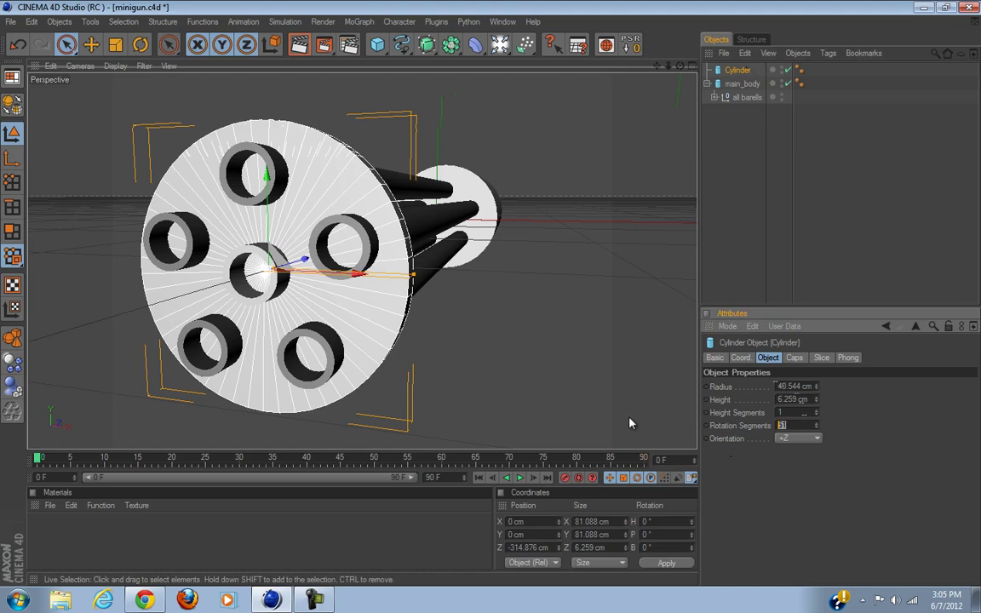
type("50")
left_click(899, 482)
Convert the front disc into an editable polygon object and switch to polygon editing.
left_click_drag(410, 319, 492, 298, "alt")
right_click_drag(492, 298, 356, 324, "alt")
left_click_drag(356, 324, 430, 305, "alt")
scroll(429, 306, "up", 6)
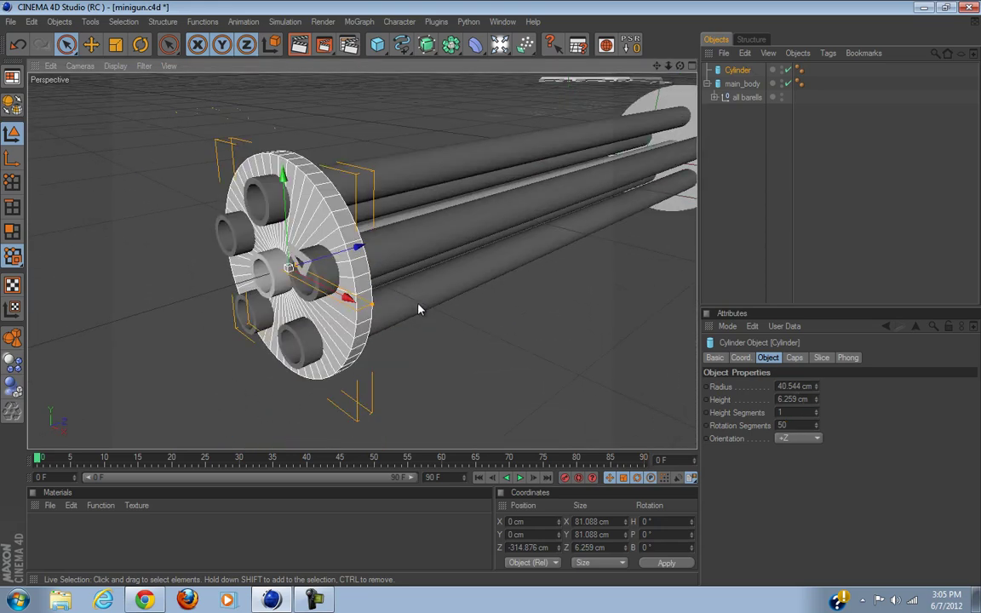
left_click(8, 109)
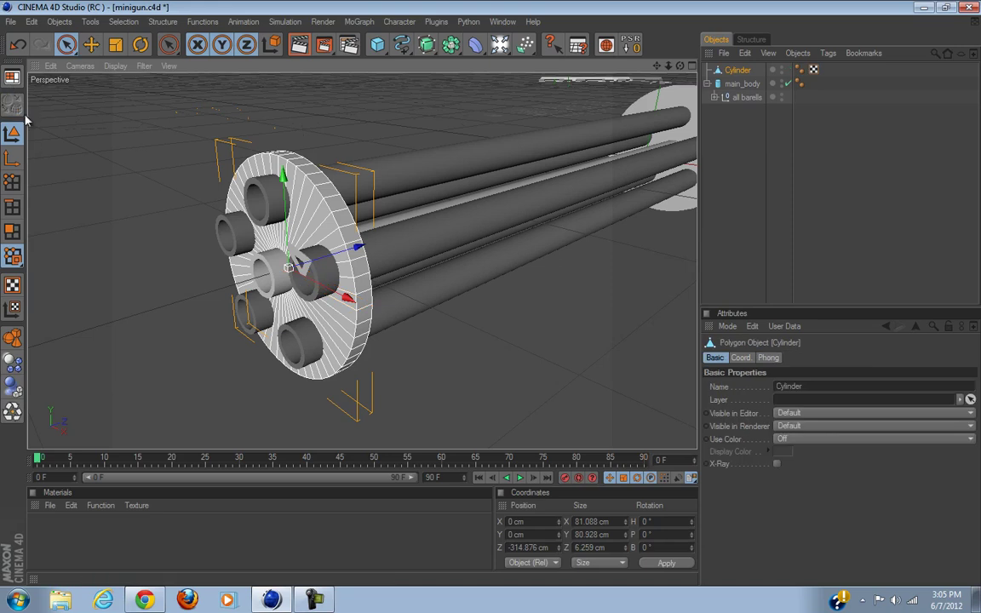
left_click(12, 231)
Run Optimize on the front disc's mesh to merge its duplicate points.
left_click_drag(421, 161, 387, 120, "alt")
scroll(387, 120, "up", 5)
scroll(386, 120, "down", 2)
left_click(202, 21)
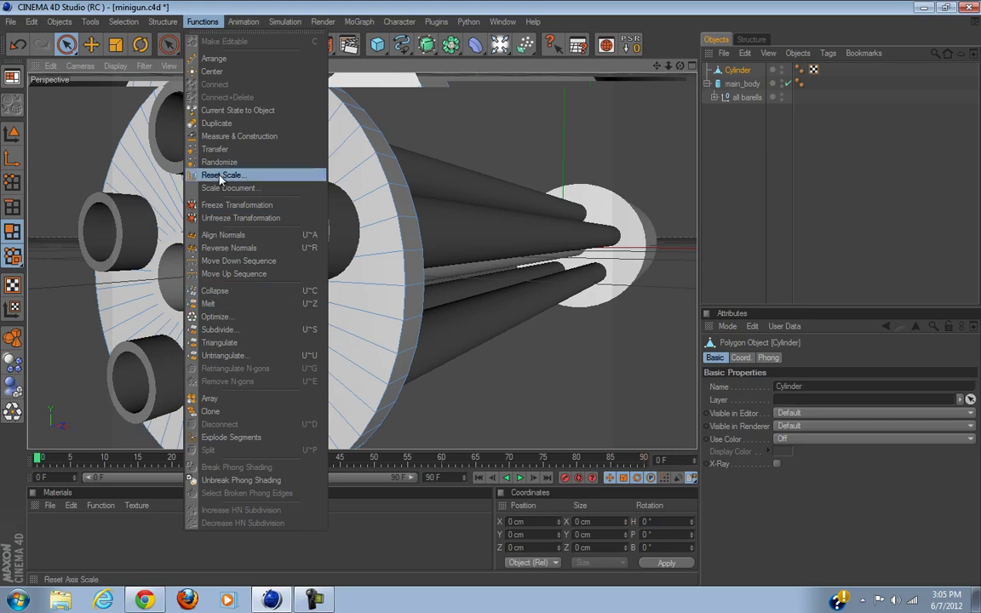
left_click(217, 317)
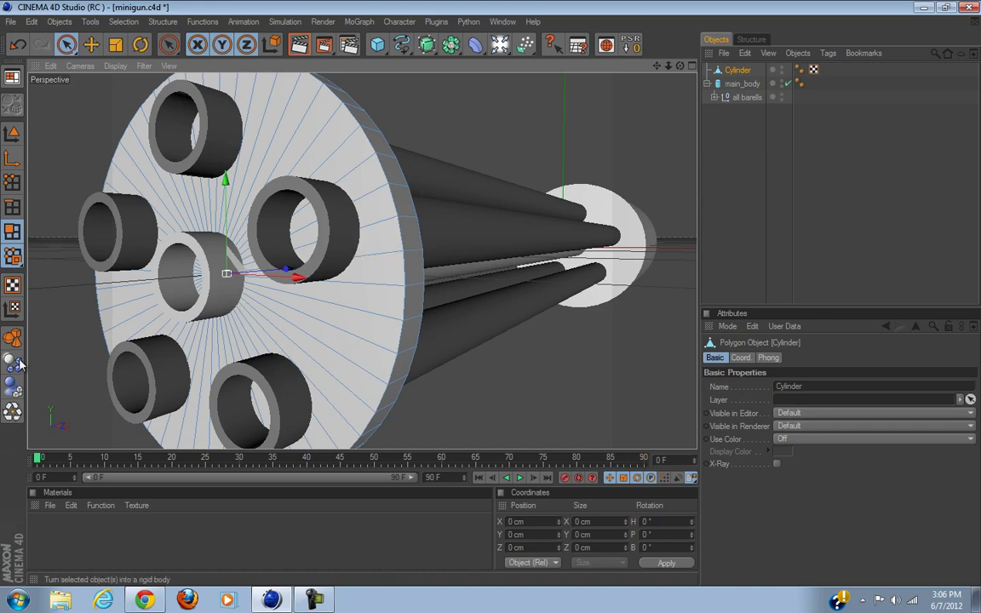
left_click(11, 414)
left_click(75, 448)
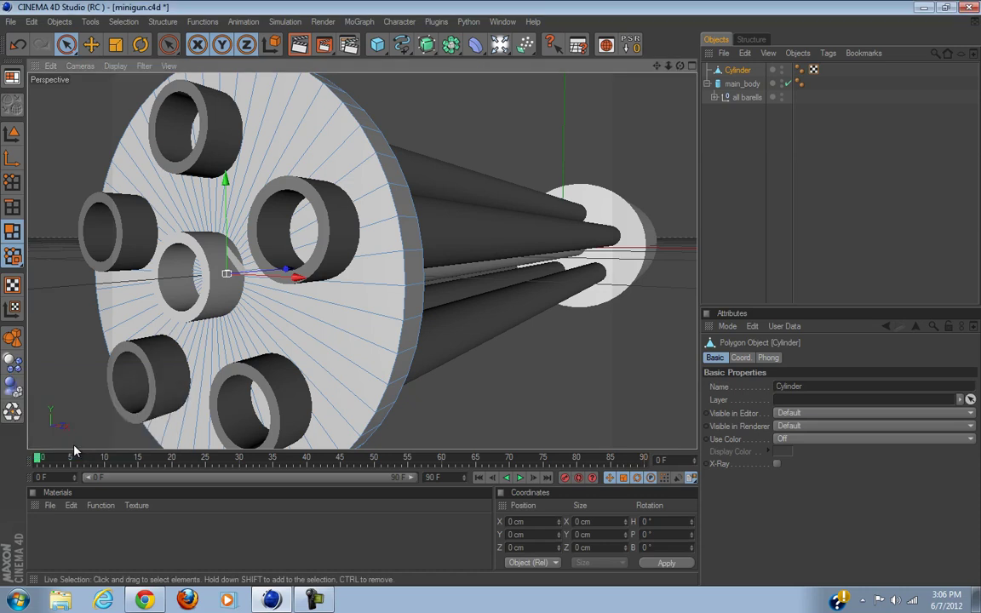
Loop-select the polygons of the disc's front face and inset them 3.5 cm with Extrude Inner.
left_click_drag(381, 341, 341, 341, "alt")
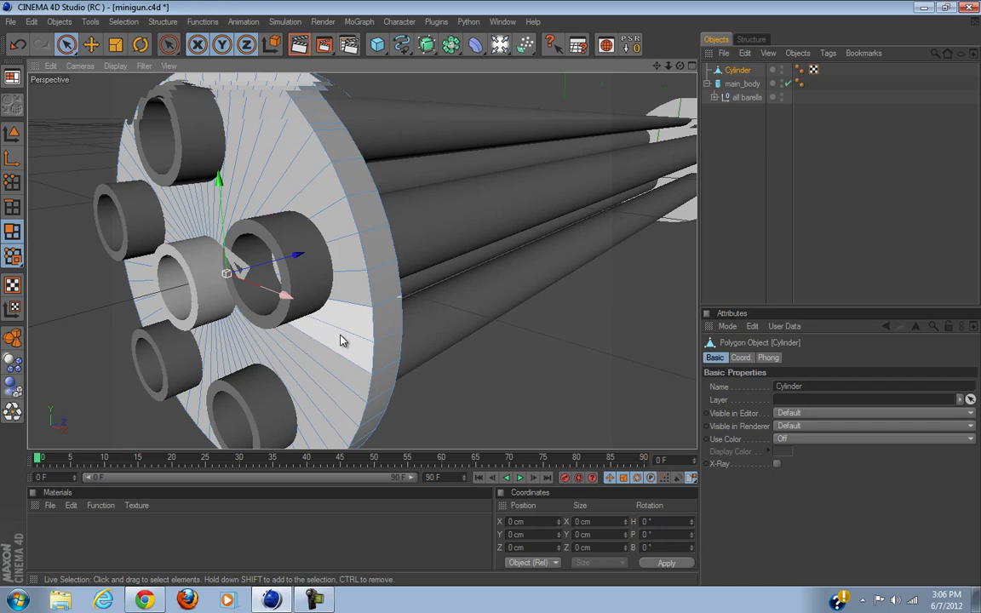
key("u")
key("l")
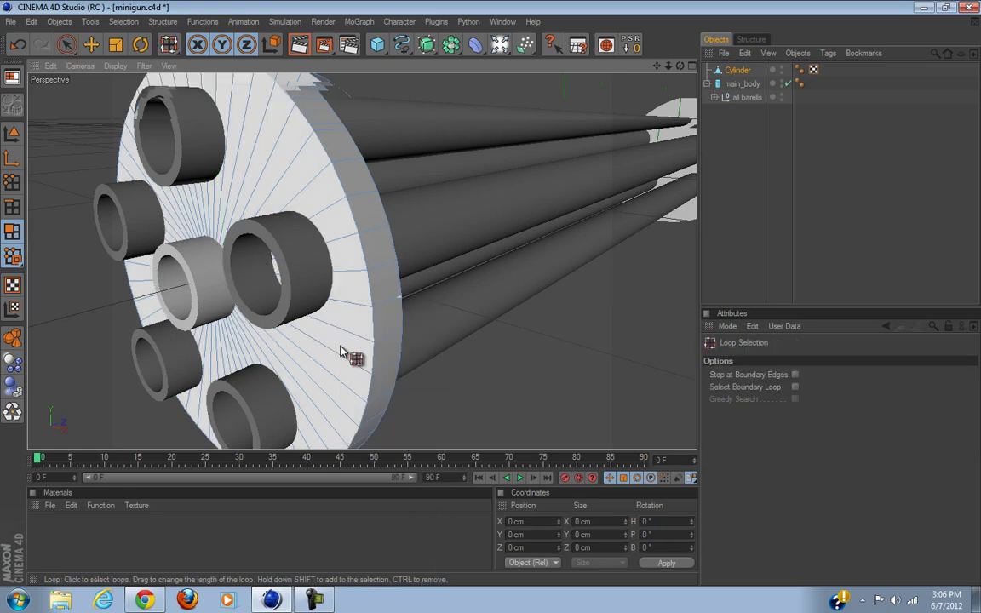
left_click(290, 374)
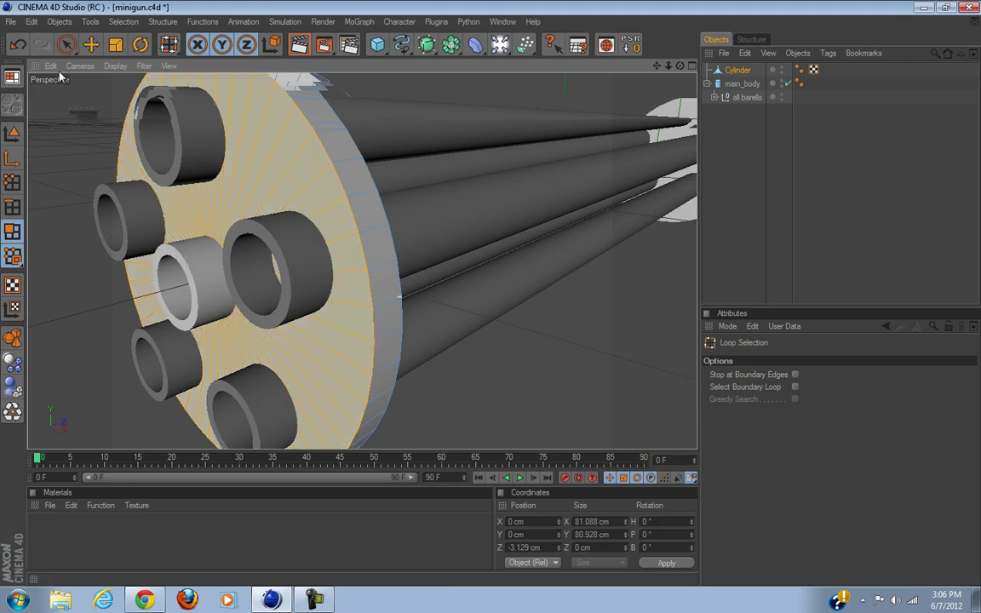
right_click(315, 220)
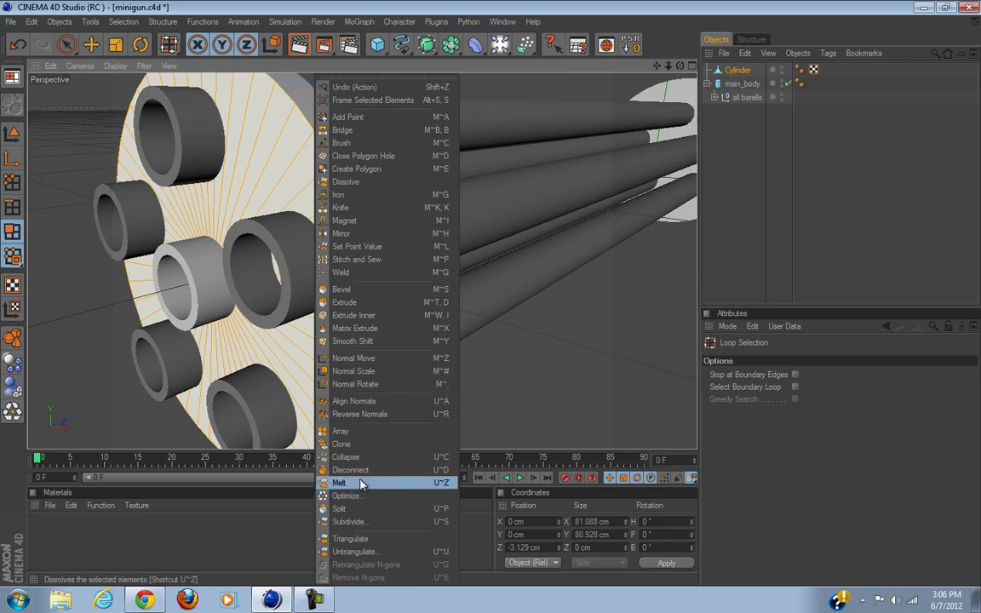
left_click(361, 317)
left_click_drag(536, 365, 491, 300, "alt")
left_click_drag(498, 349, 441, 358, "alt")
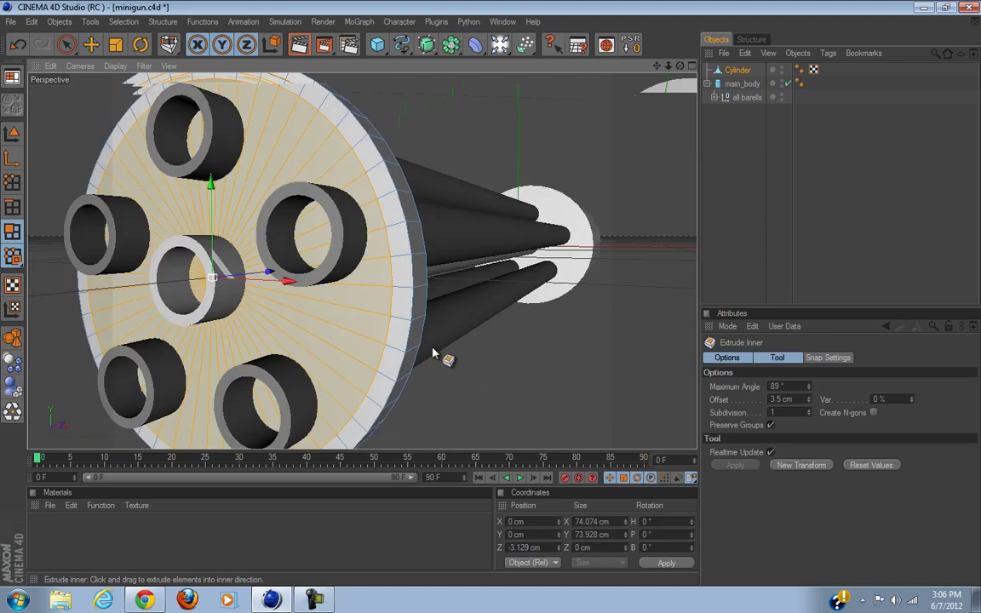
Loop-select the outer ring of the disc's front face and extrude it forward to about Z -69.9 cm, following the side reference.
key("u")
key("l")
left_click(408, 330)
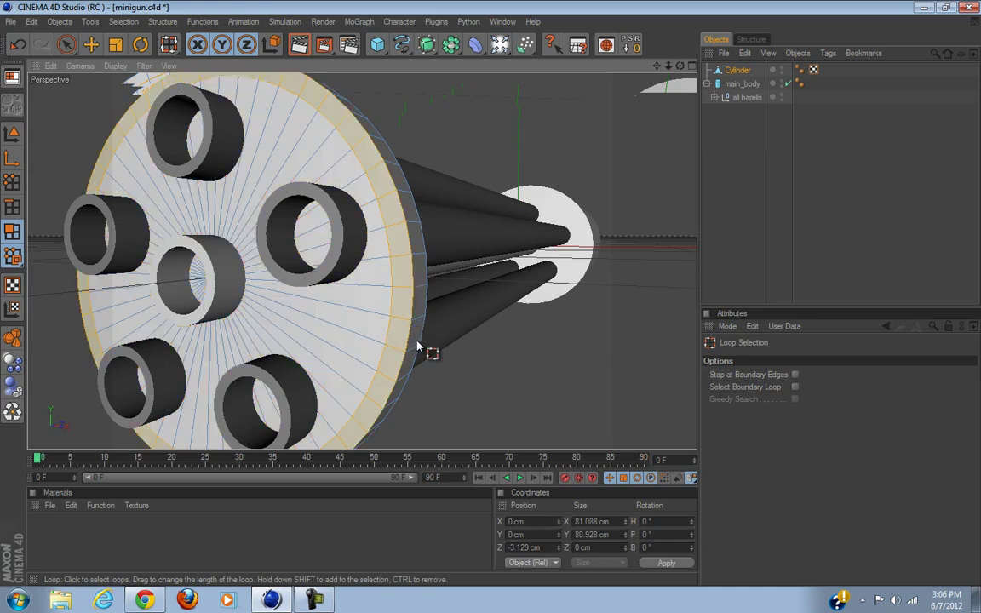
right_click(467, 356)
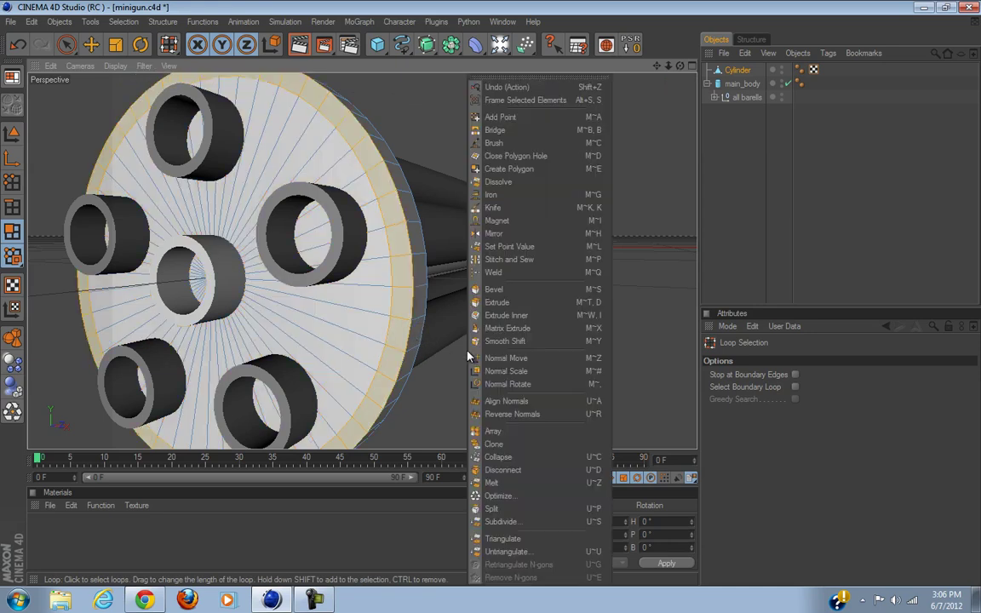
left_click(517, 303)
scroll(464, 356, "down", 5)
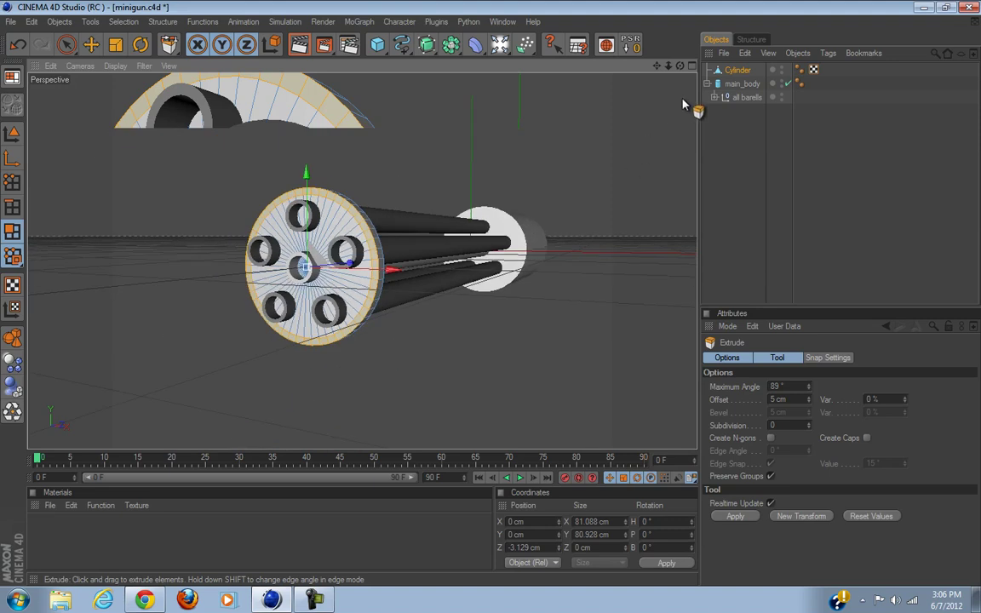
left_click(691, 67)
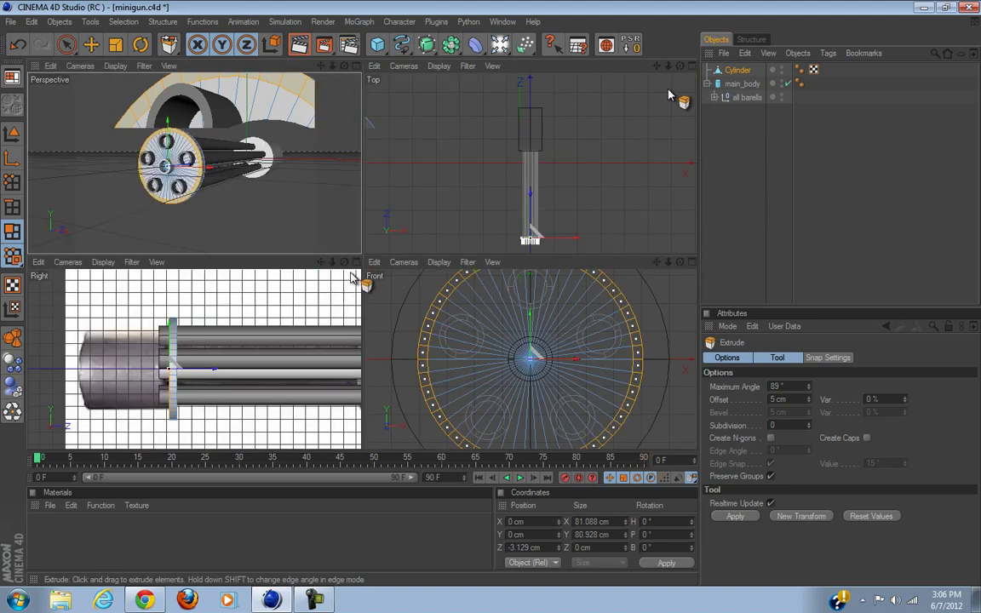
left_click(356, 263)
left_click_drag(491, 296, 494, 300)
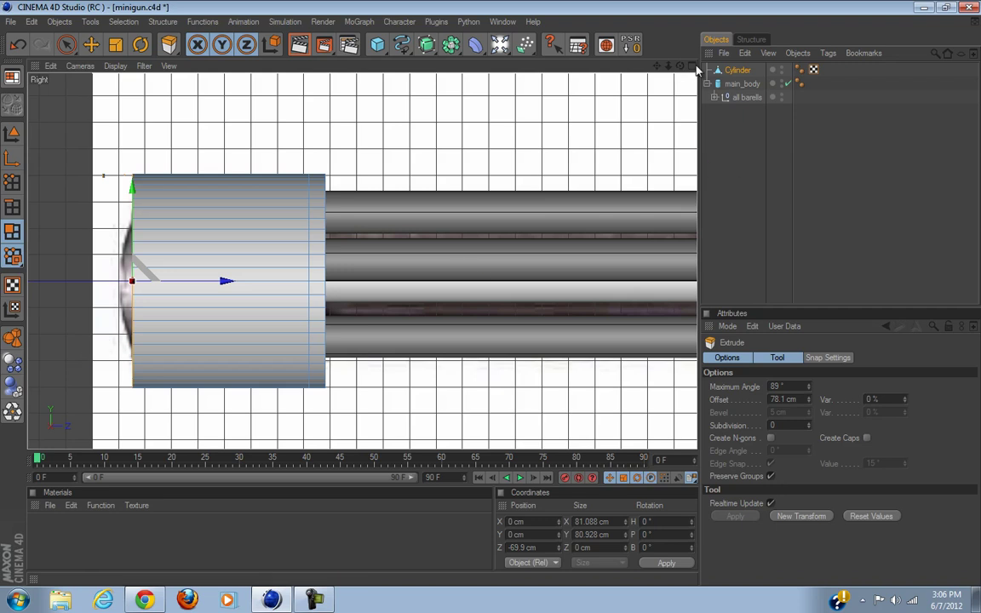
Adjust the length of the extruded collar so its front rim sits at about Z -40 cm.
middle_click(686, 77)
left_click(358, 67)
left_click_drag(492, 282, 512, 300, "alt")
right_click_drag(513, 299, 330, 208, "alt")
left_click_drag(331, 209, 489, 300, "alt")
mouse_move(489, 299)
left_mouse_down("alt")
mouse_move(477, 303)
mouse_move(512, 293)
mouse_move(499, 304)
mouse_move(501, 293)
mouse_move(426, 264)
mouse_move(492, 299)
left_mouse_up("alt")
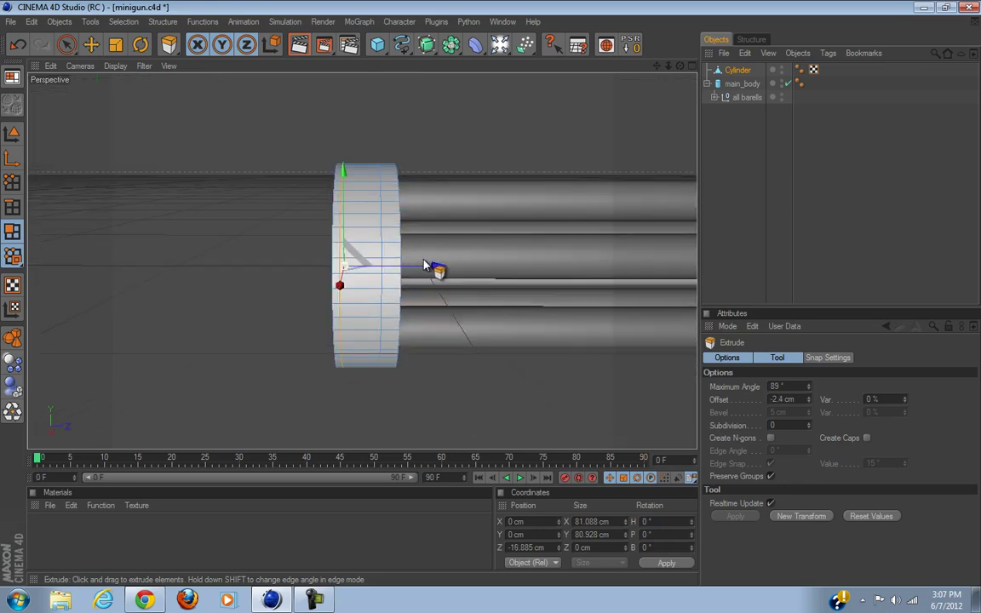
left_click_drag(424, 265, 491, 299)
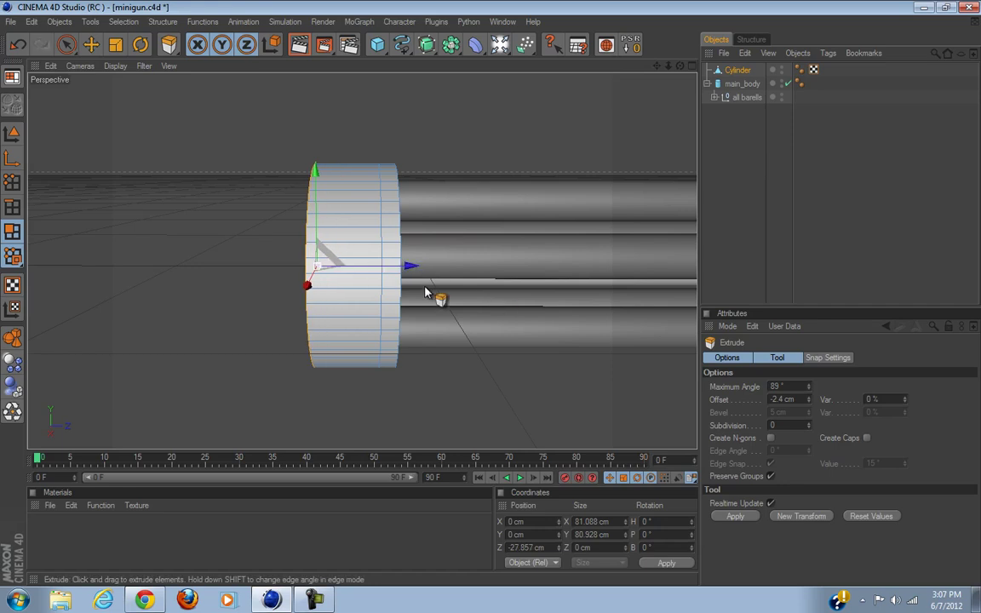
left_click_drag(426, 230, 491, 300, "alt")
scroll(372, 300, "up", 5)
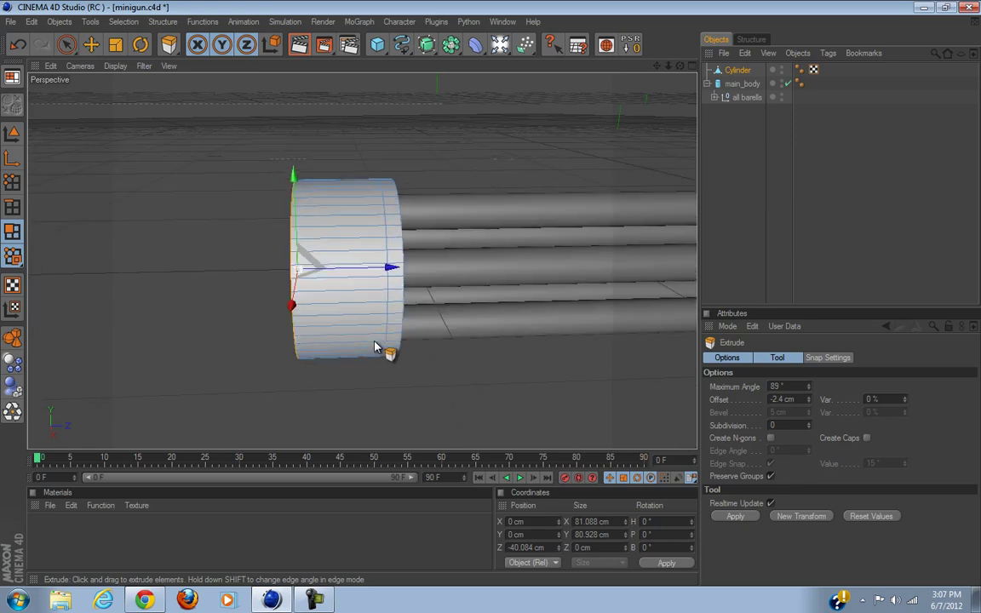
Loop-select the narrow band of side polygons at the rear end of the collar.
left_click_drag(333, 357, 365, 351, "alt")
left_click(66, 45)
mouse_move(481, 294)
left_mouse_down("alt")
mouse_move(501, 295)
mouse_move(490, 298)
left_mouse_up("alt")
middle_click_drag(258, 219, 491, 297, "alt")
left_click_drag(490, 298, 75, 256, "alt")
left_click(12, 207)
left_click_drag(460, 281, 247, 327, "alt")
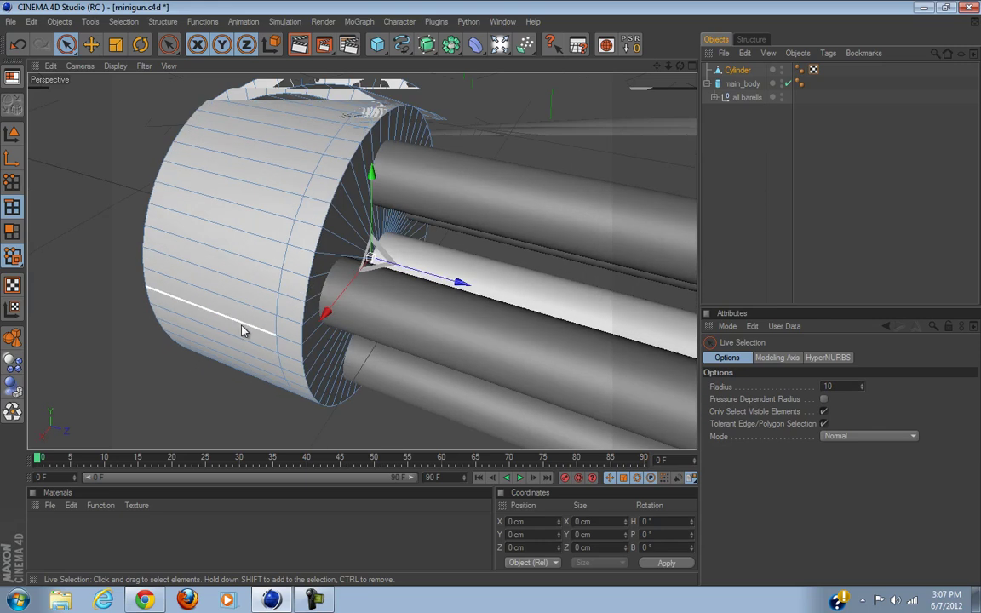
left_click(11, 238)
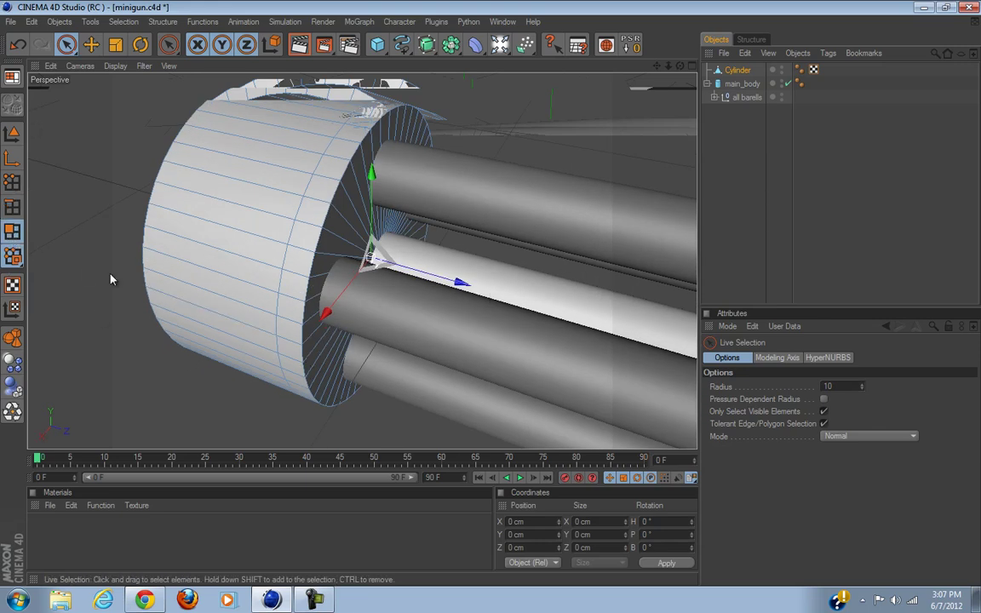
key("u")
key("l")
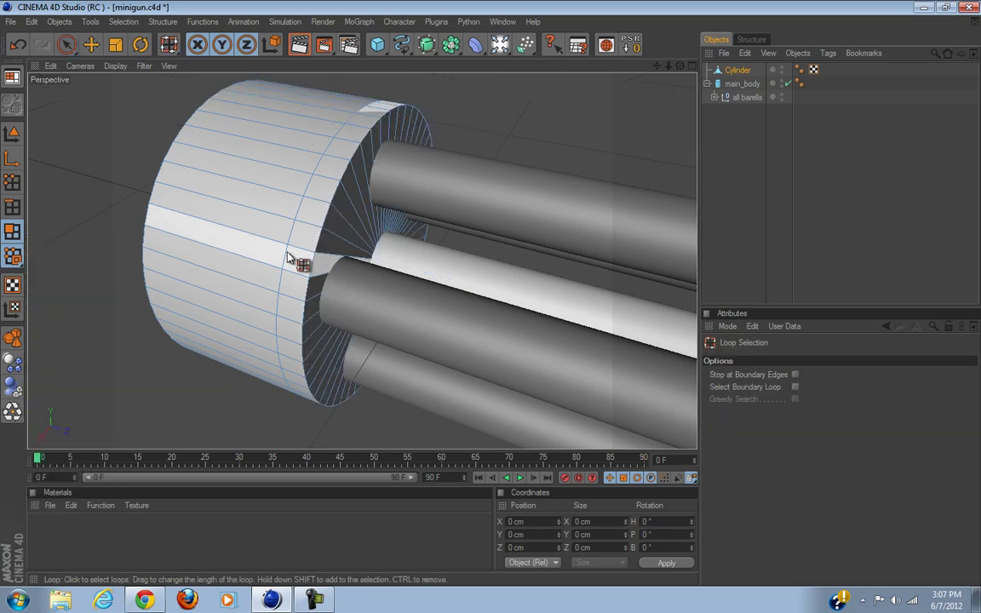
left_click(298, 263)
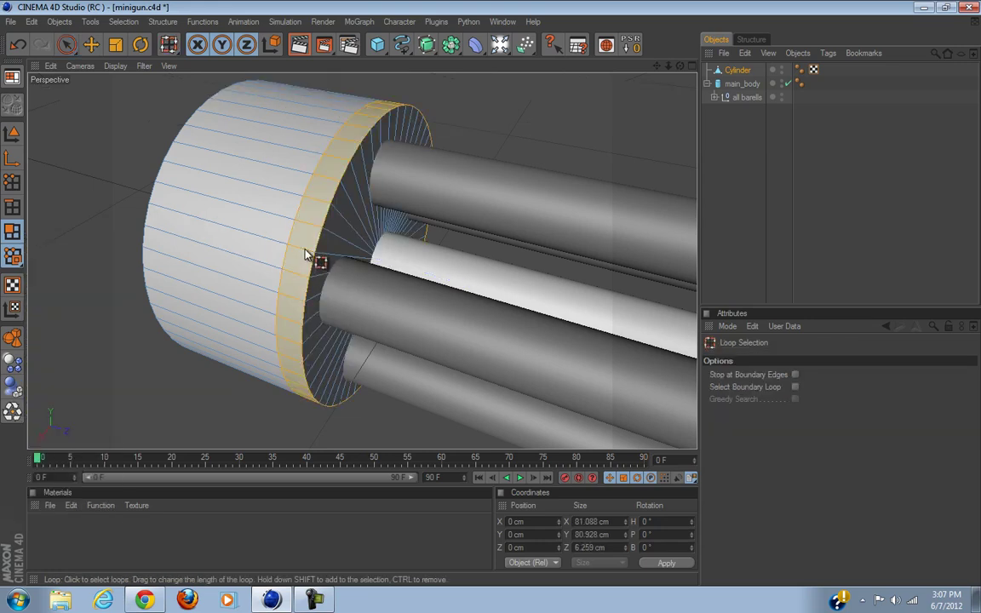
Undo the trial scaling of the rear band and inset the band 1.4 cm with Extrude Inner.
left_click(117, 49)
left_click_drag(444, 278, 469, 300, "alt")
key("ctrl+z")
right_click(507, 123)
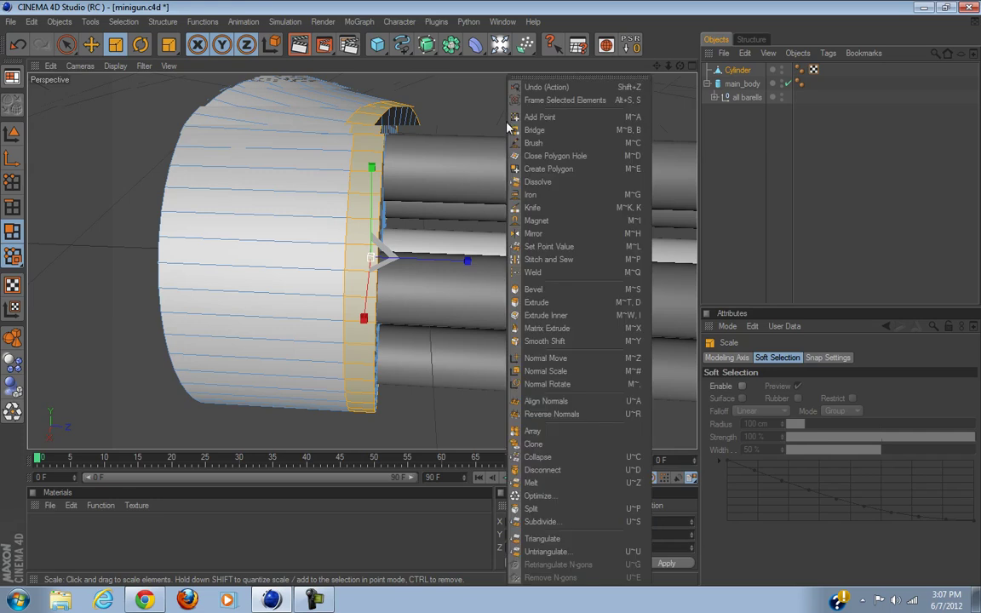
left_click(554, 322)
left_click_drag(547, 296, 490, 299)
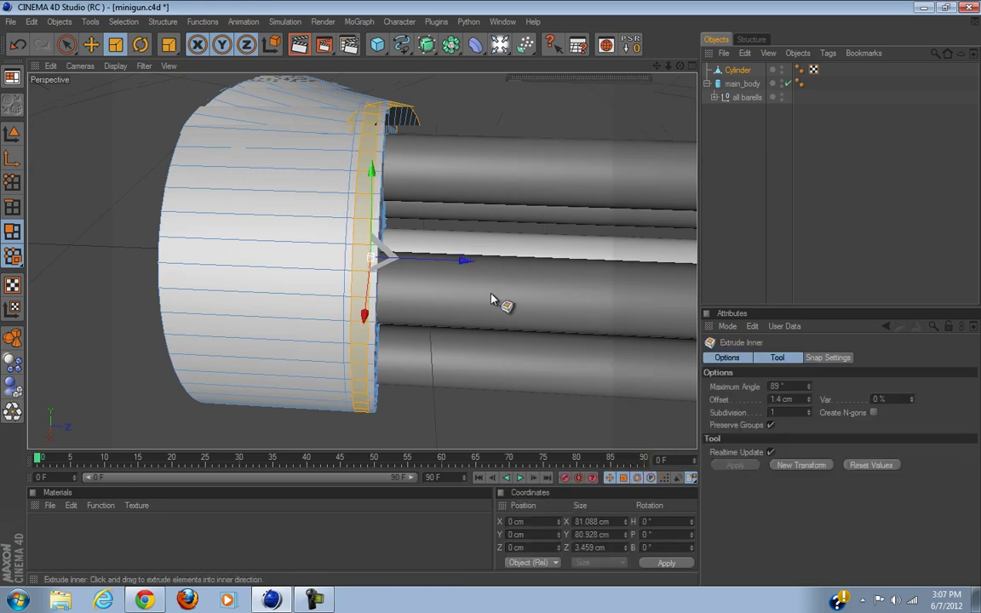
Try enlarging the inset rear band to about 84.2 cm across, and undo both the enlargement and the inset.
left_click(118, 45)
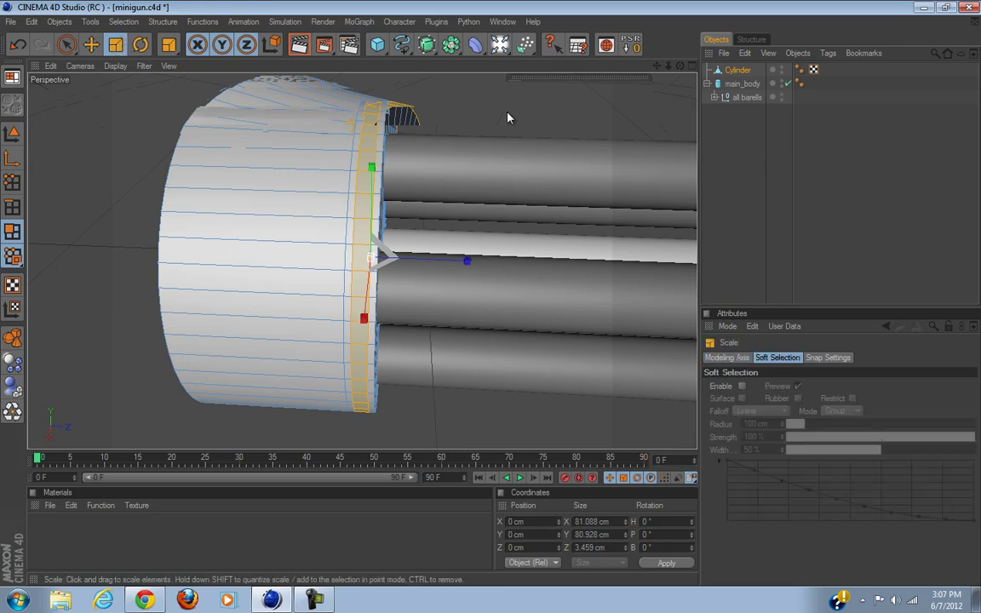
left_click_drag(490, 298, 492, 299)
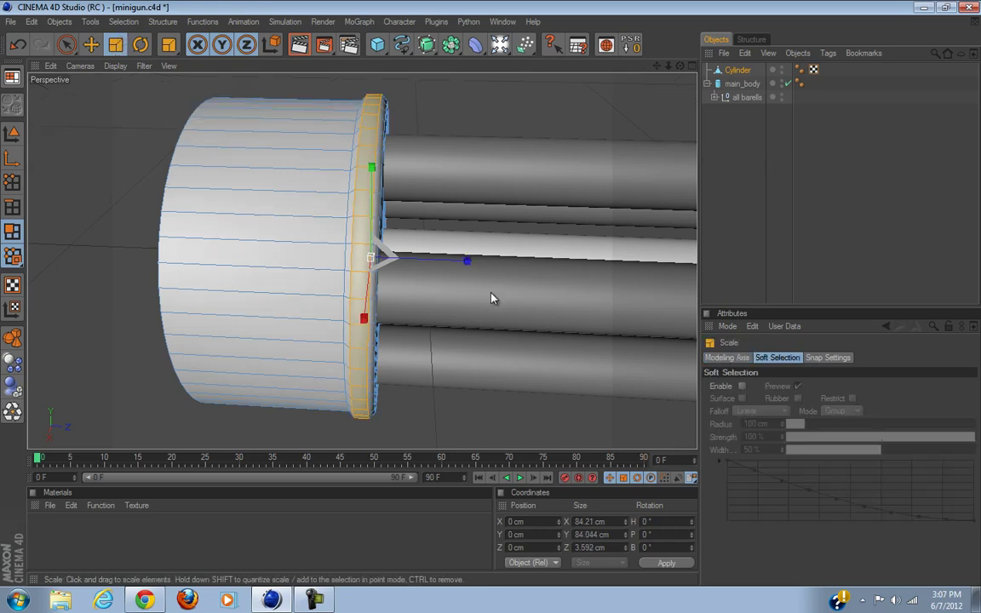
left_click_drag(521, 155, 492, 300, "alt")
scroll(549, 164, "down", 5)
left_click_drag(549, 164, 487, 226, "alt")
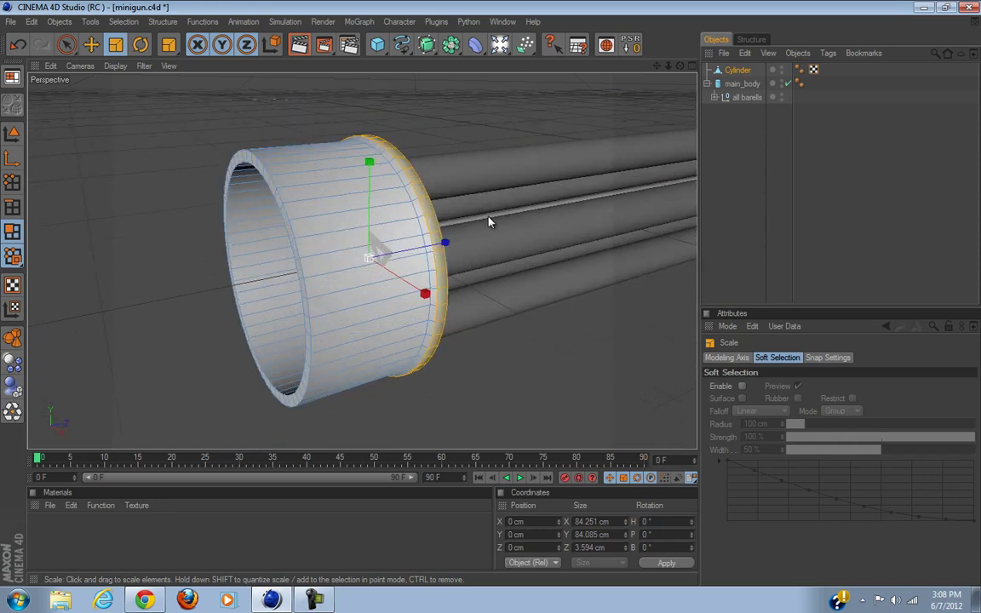
key("ctrl+z")
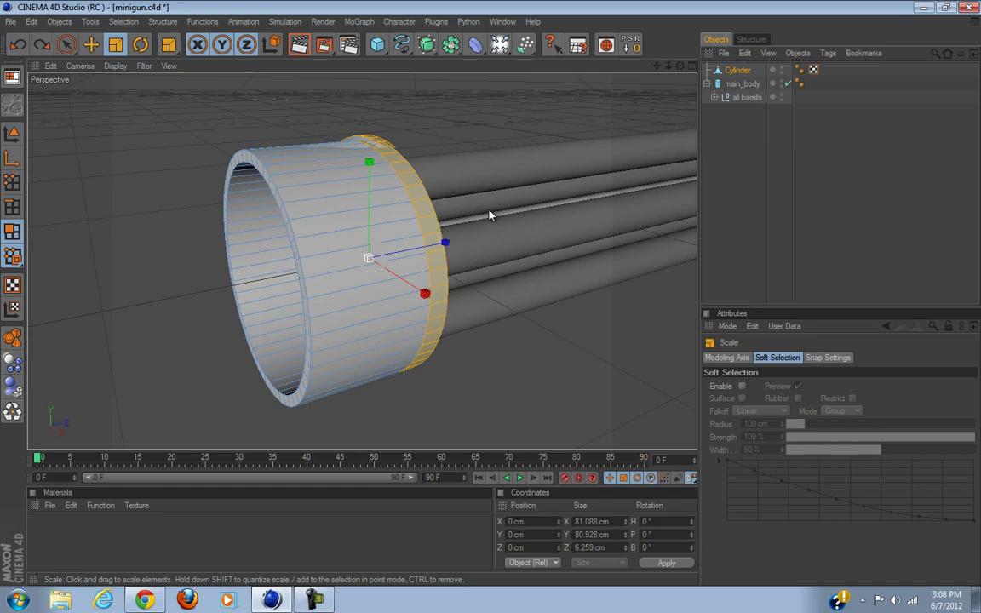
Loop-select the collar's edges around the inner face, both sides of the front rim and the rear outer rim.
left_click_drag(490, 214, 494, 289, "alt")
left_click(12, 207)
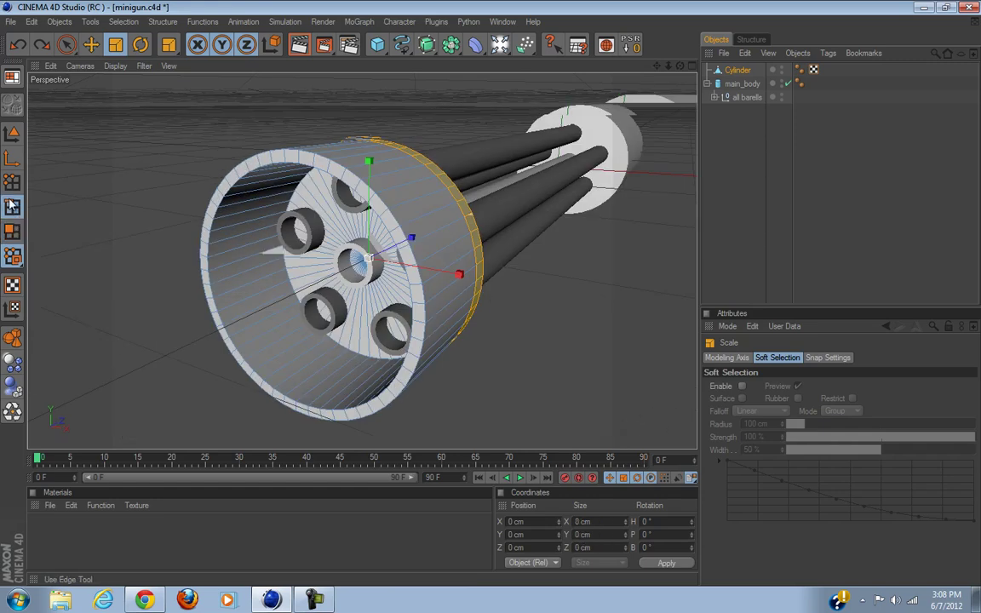
scroll(230, 281, "up", 3)
key("u")
key("l")
left_click(236, 294)
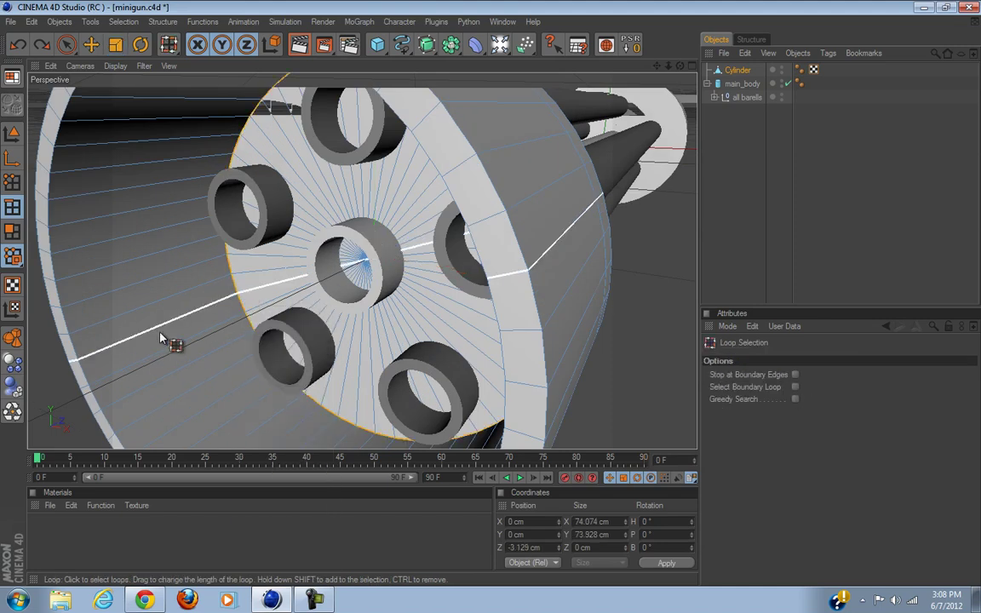
left_click(72, 354, "shift")
left_click(66, 354, "shift")
scroll(367, 315, "down", 5)
mouse_move(366, 314)
left_mouse_down("alt")
mouse_move(499, 299)
mouse_move(375, 327)
left_mouse_up("alt")
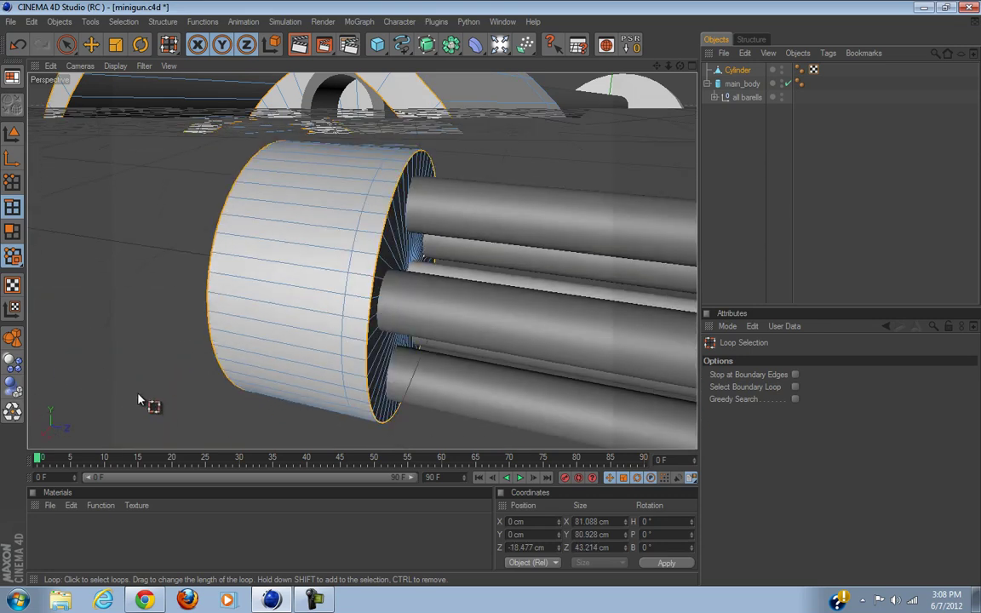
Bevel the selected collar edge loops with an inner offset of about 0.42 cm.
left_click_drag(324, 294, 499, 258, "alt")
right_click(387, 163)
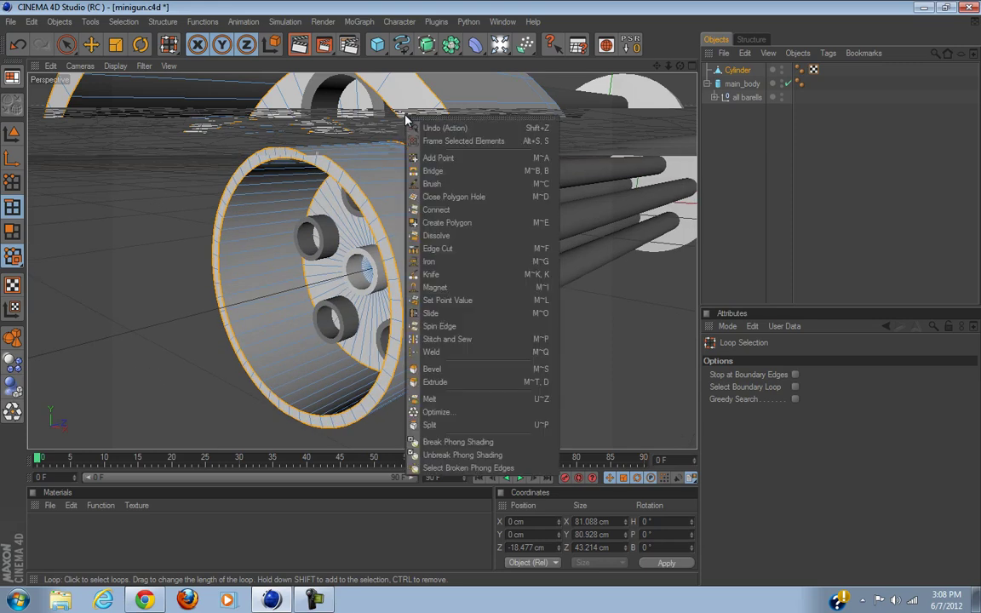
left_click(460, 372)
left_click_drag(526, 372, 551, 361, "alt")
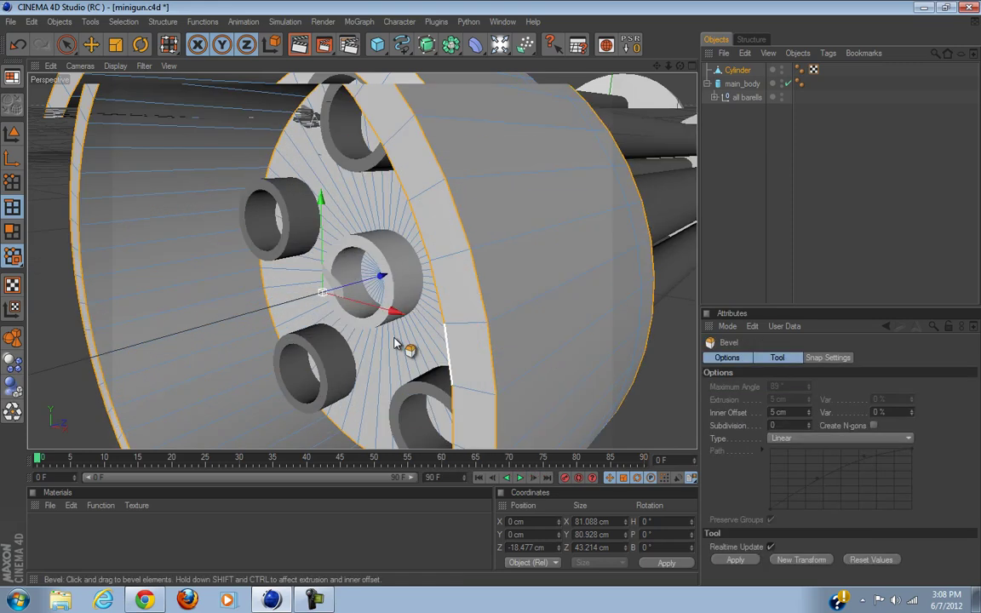
left_click_drag(493, 299, 490, 298)
scroll(331, 380, "down", 5)
left_click_drag(332, 380, 369, 383, "alt")
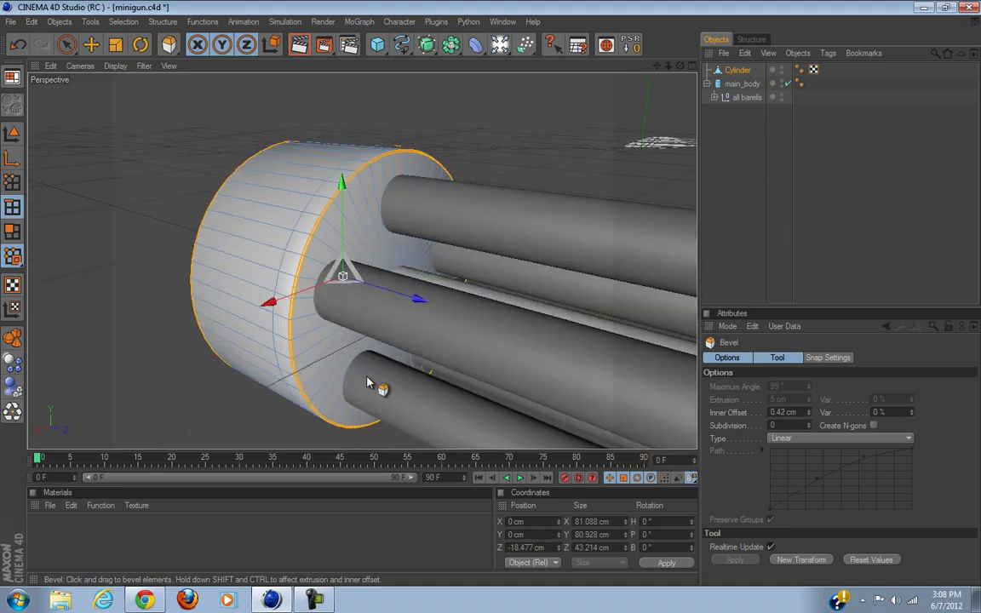
Set the bevel's subdivision to 1 and clear the edge selection on the collar.
left_click(783, 424)
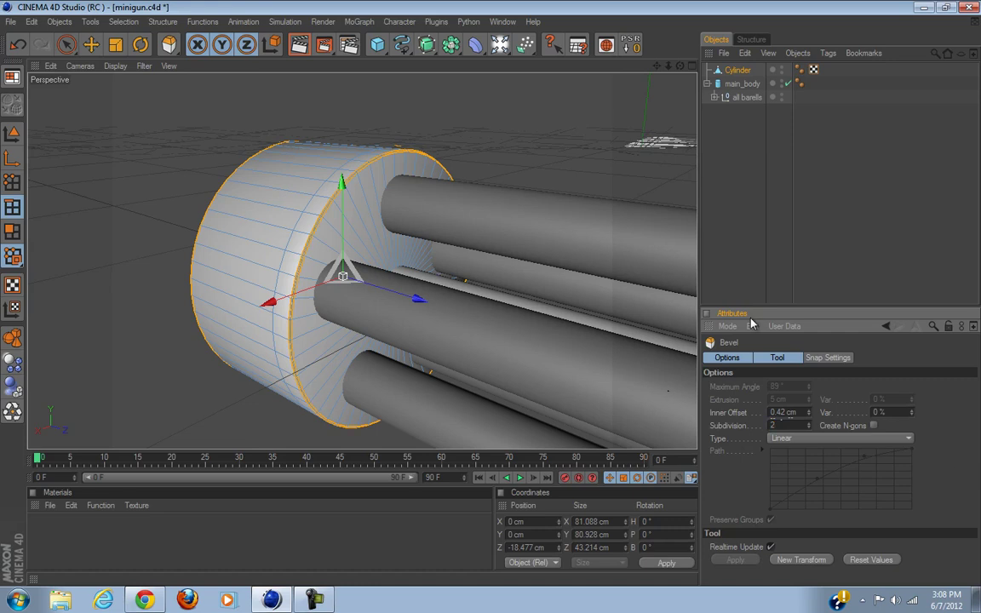
right_click_drag(375, 213, 281, 266, "alt")
left_click(777, 423)
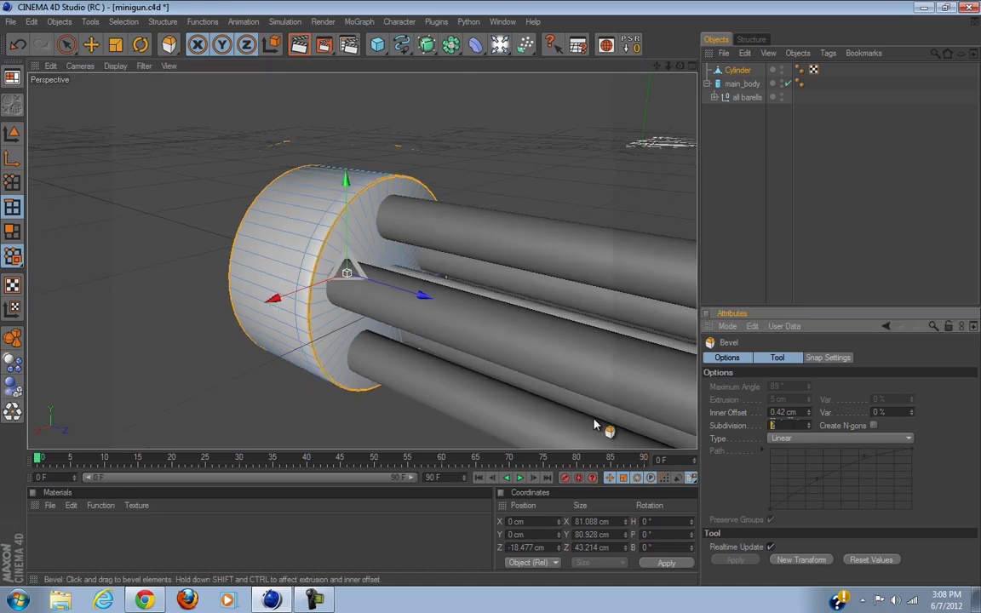
left_click_drag(546, 364, 471, 386, "alt")
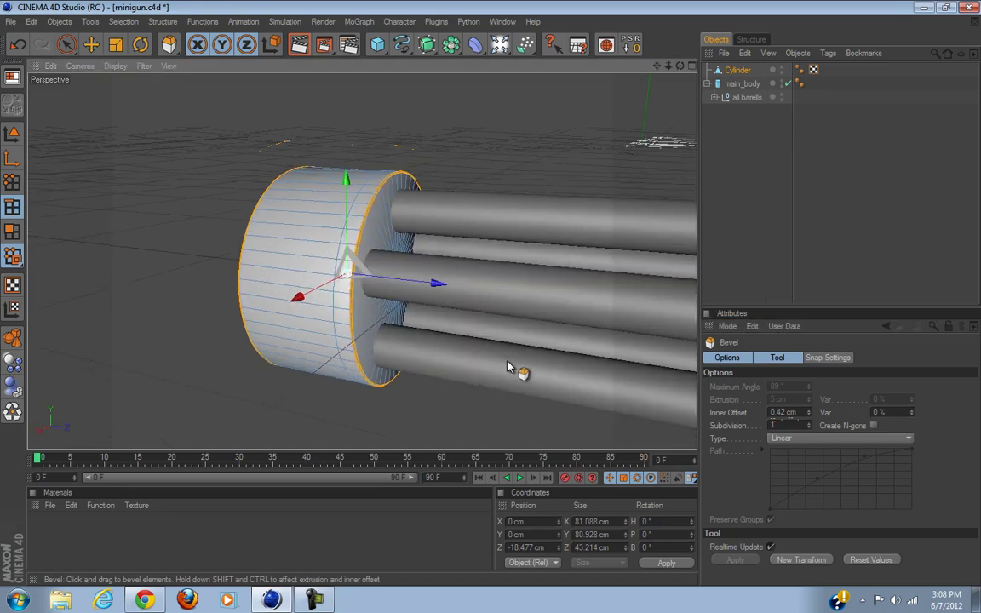
scroll(411, 405, "up", 5)
scroll(407, 402, "down", 4)
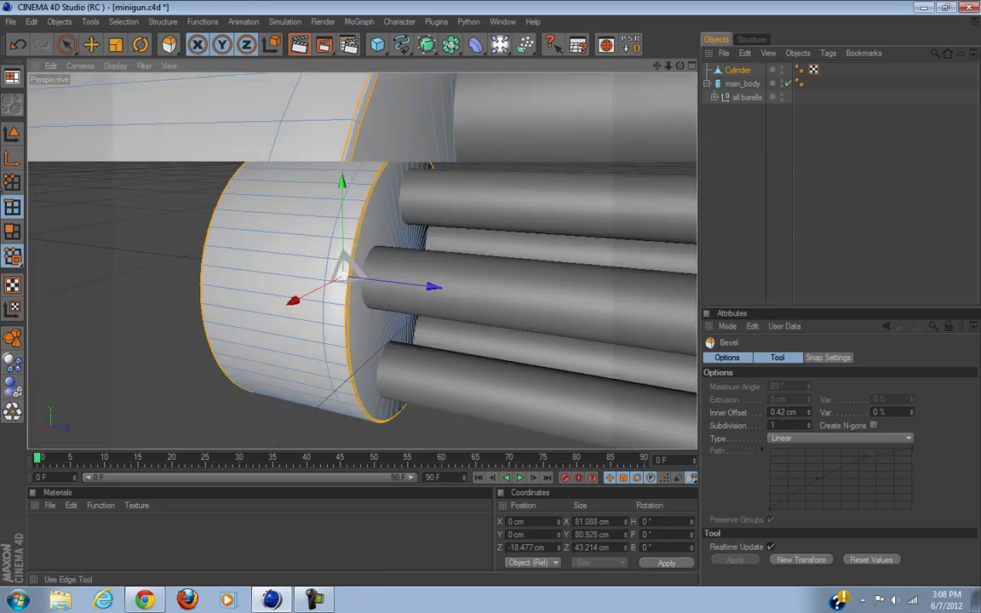
left_click(66, 46)
left_click(142, 154)
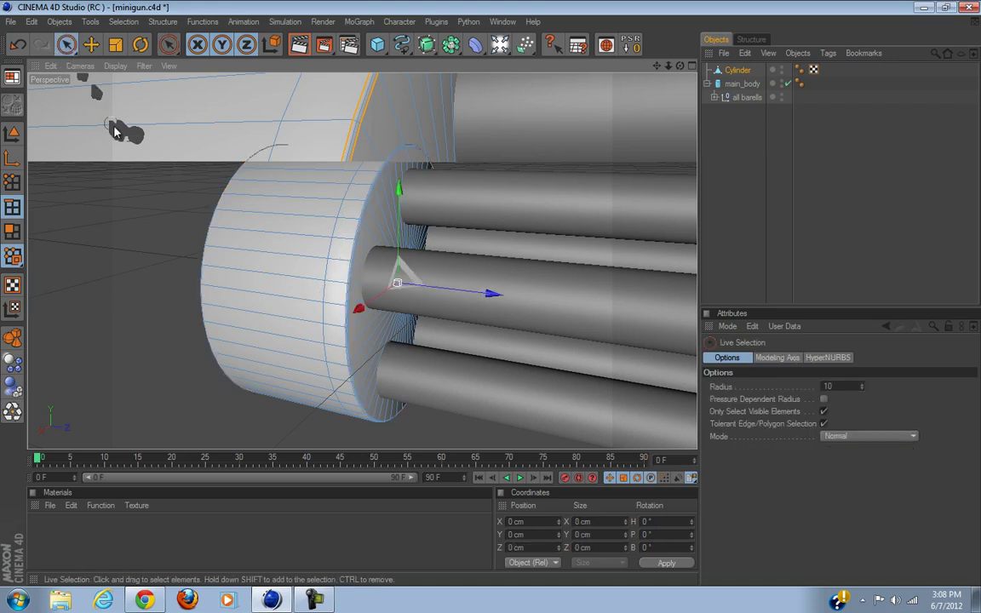
Use the Knife in Loop mode to cut edge loops around the collar's inner wall, close to the inner face and the front rim.
left_click_drag(445, 296, 496, 297, "alt")
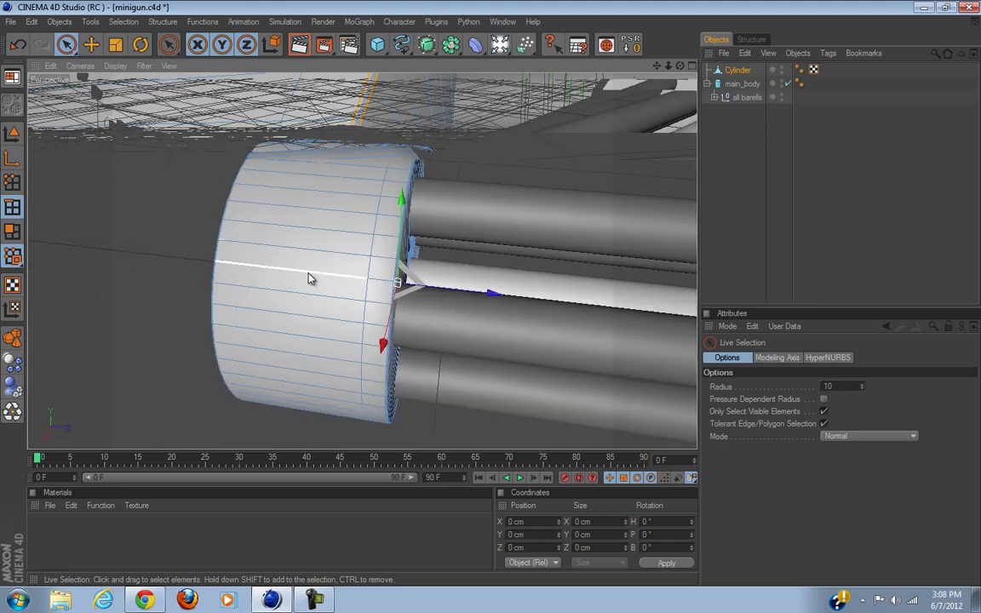
scroll(325, 298, "up", 2)
key("k")
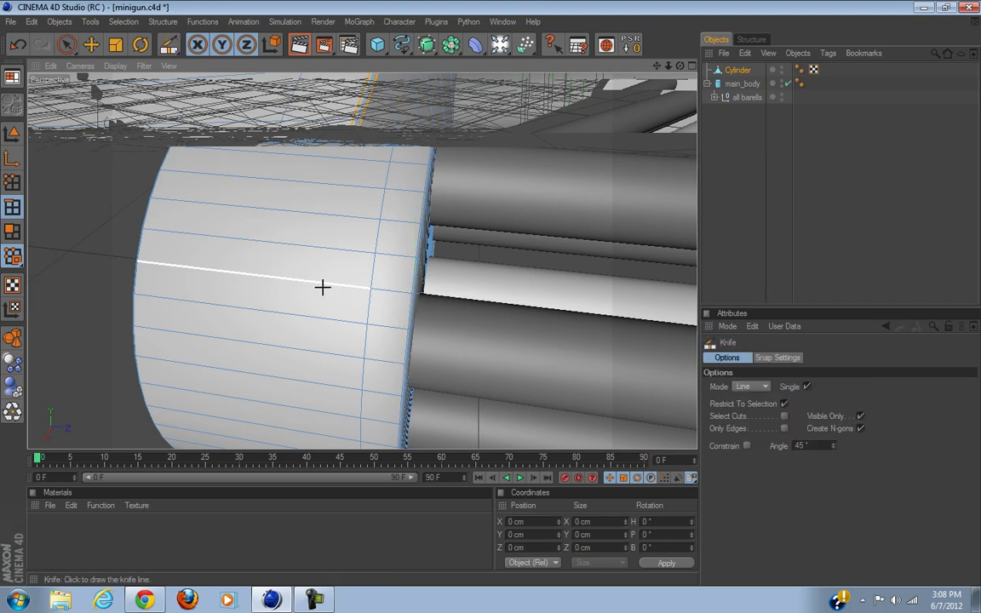
left_click(752, 387)
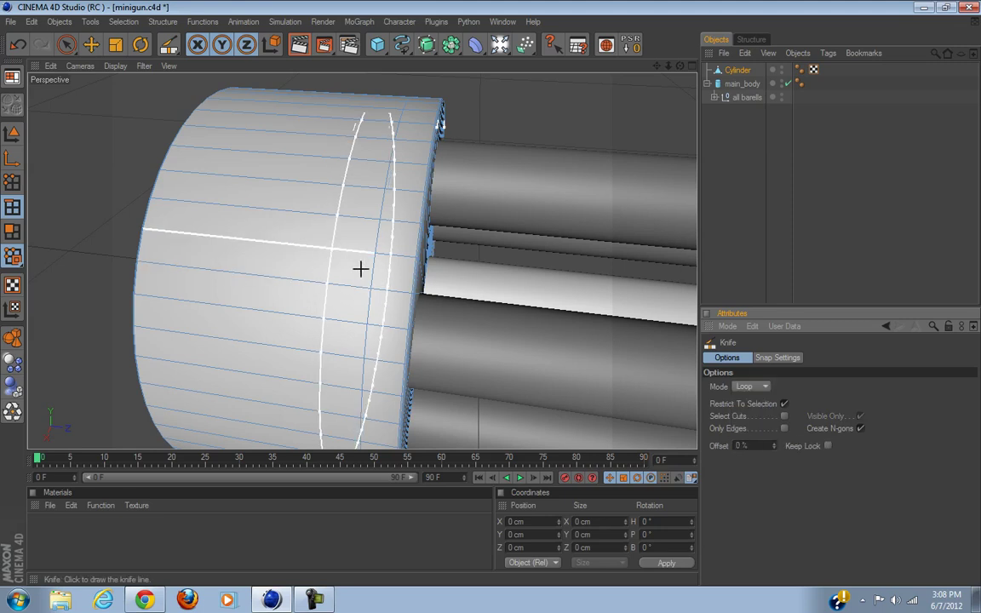
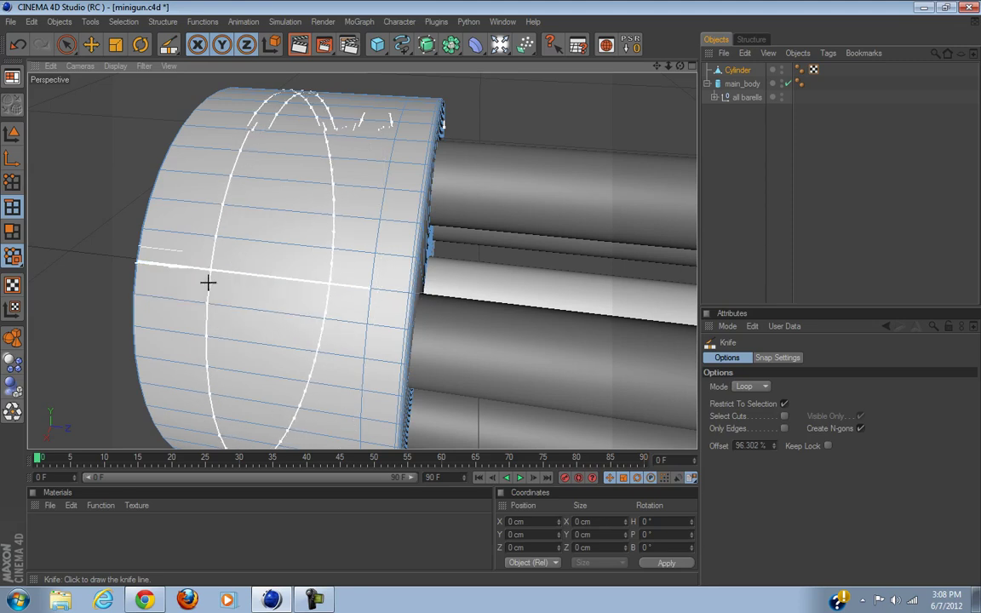
scroll(222, 282, "up", 5)
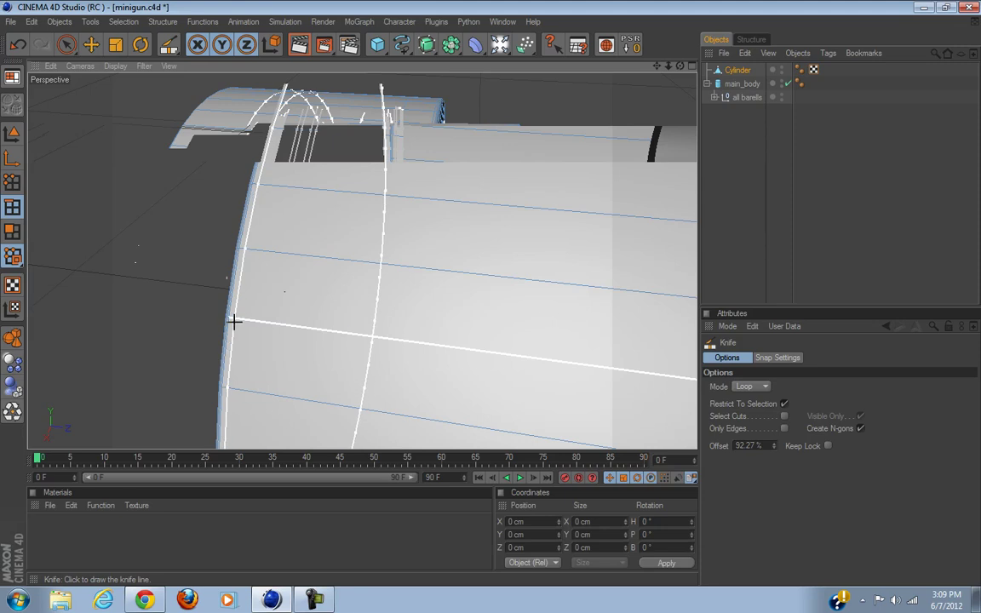
scroll(234, 321, "down", 4)
left_click_drag(460, 296, 497, 288, "alt")
scroll(396, 300, "up", 5)
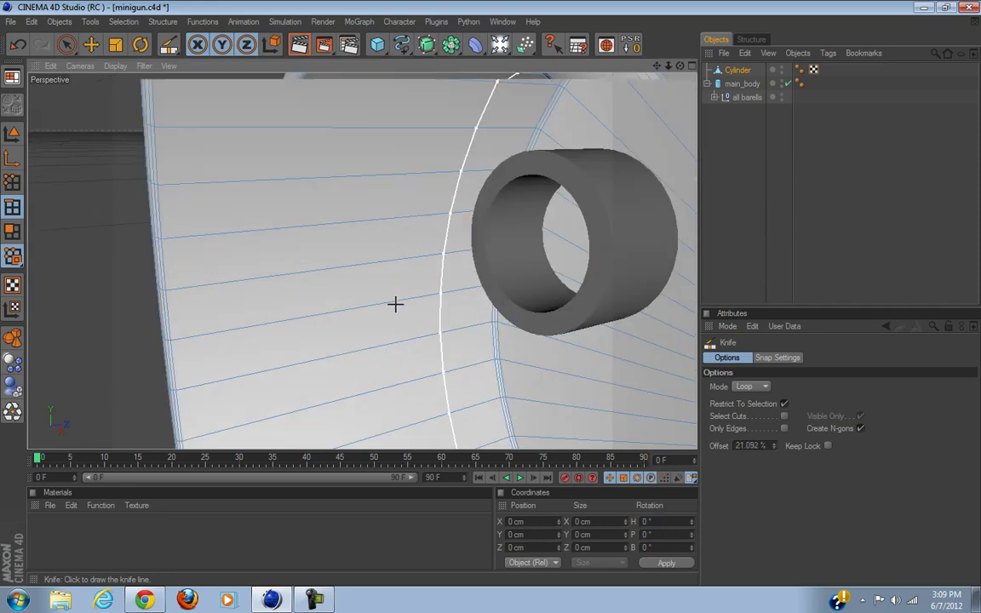
left_click(489, 321)
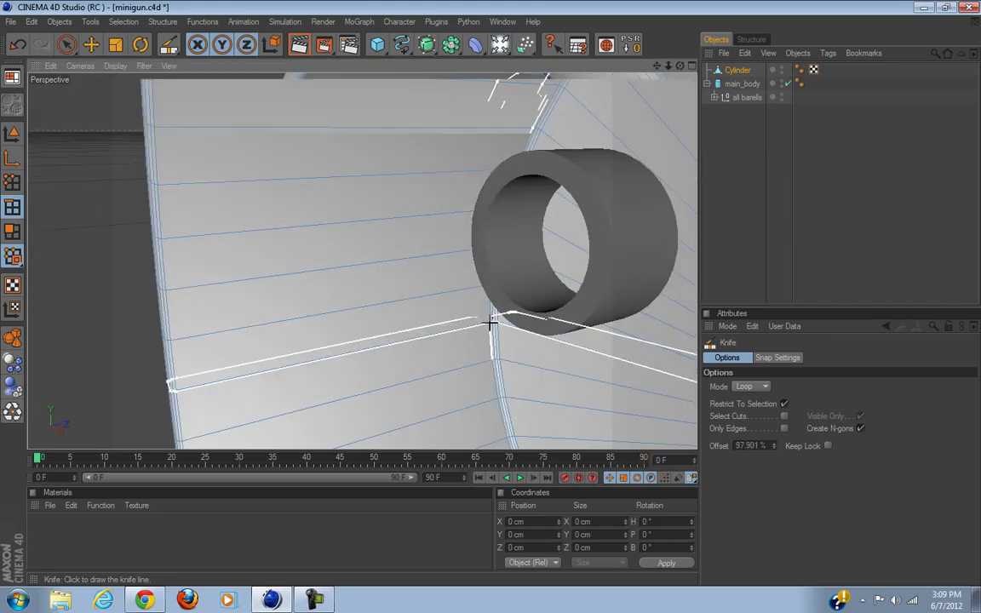
left_click(178, 391)
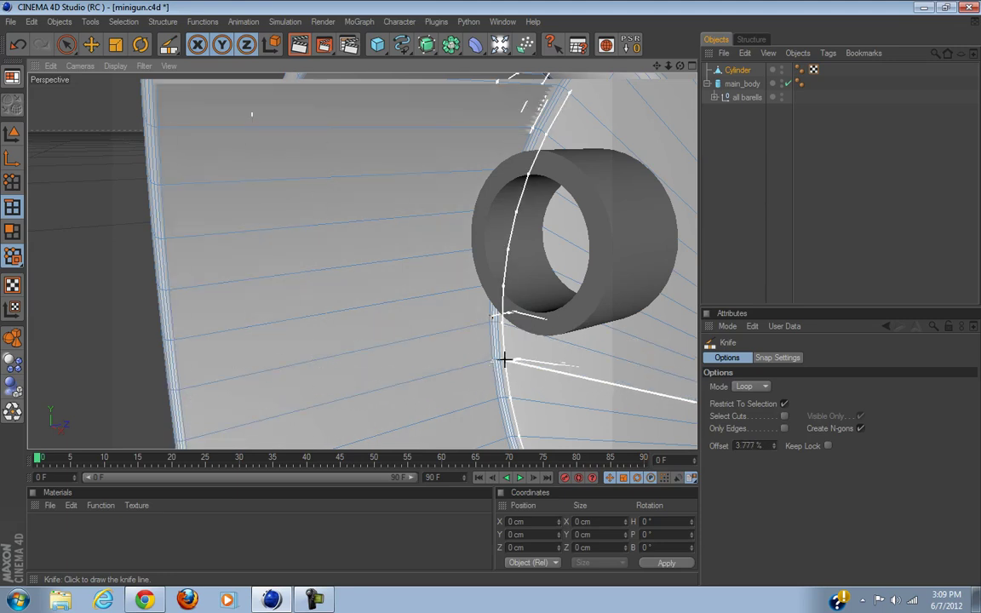
Cut another edge loop around the collar's barrel-side face close to its bevelled outer edge, and leave the Knife.
scroll(500, 356, "down", 10)
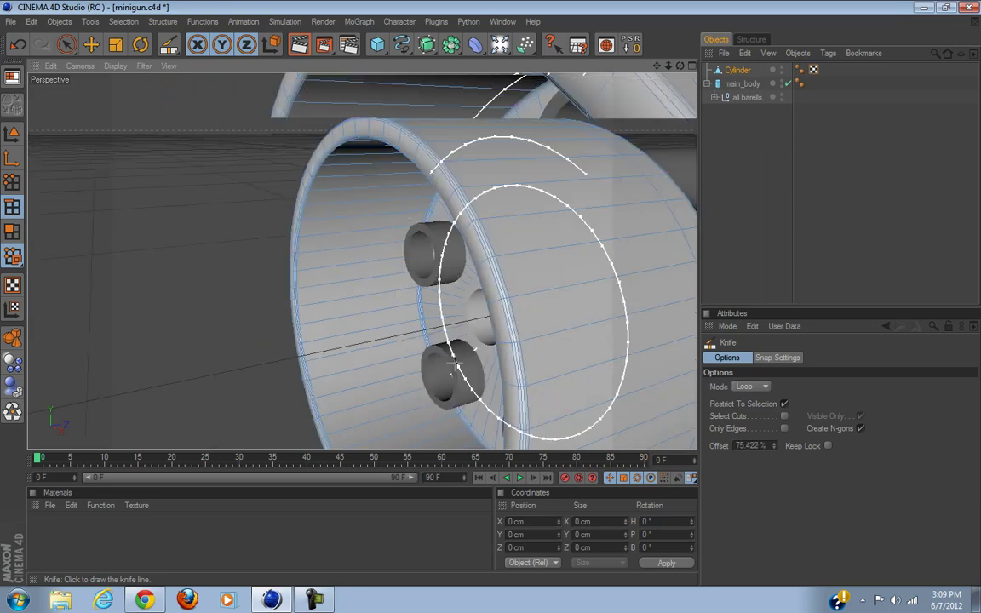
left_click_drag(495, 296, 503, 288, "alt")
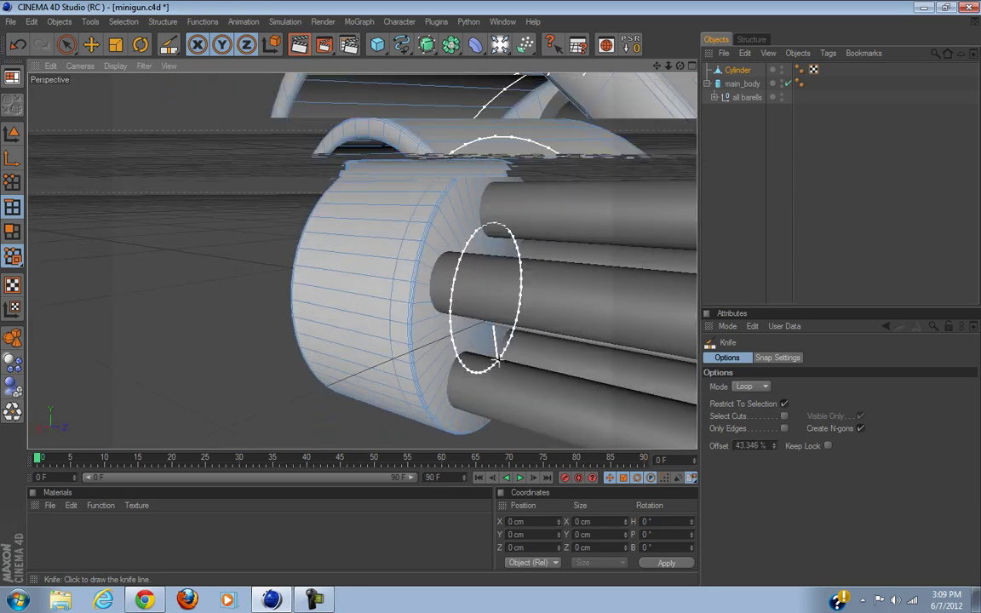
scroll(501, 291, "up", 3)
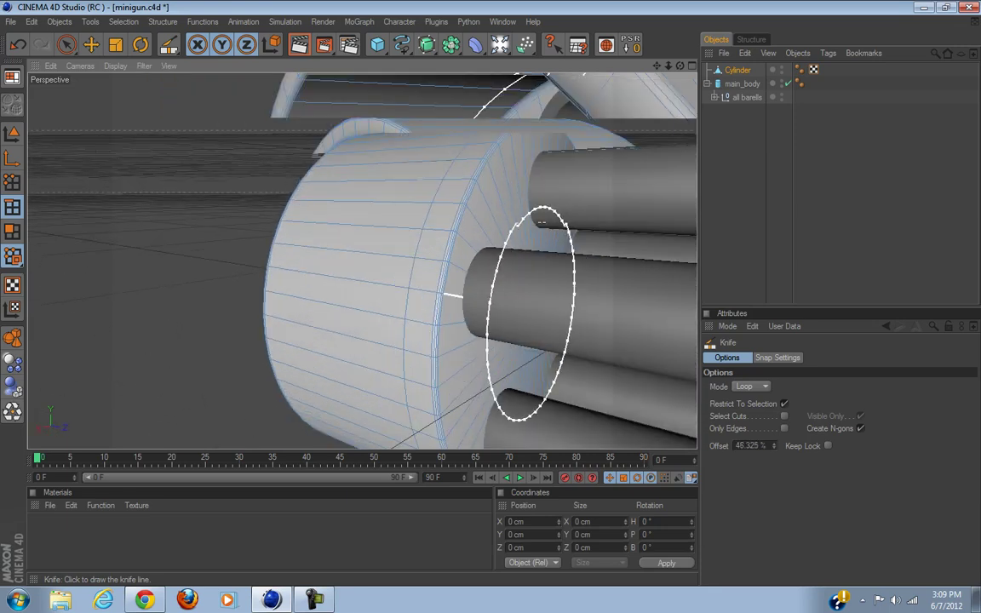
left_click(449, 262)
scroll(524, 268, "down", 4)
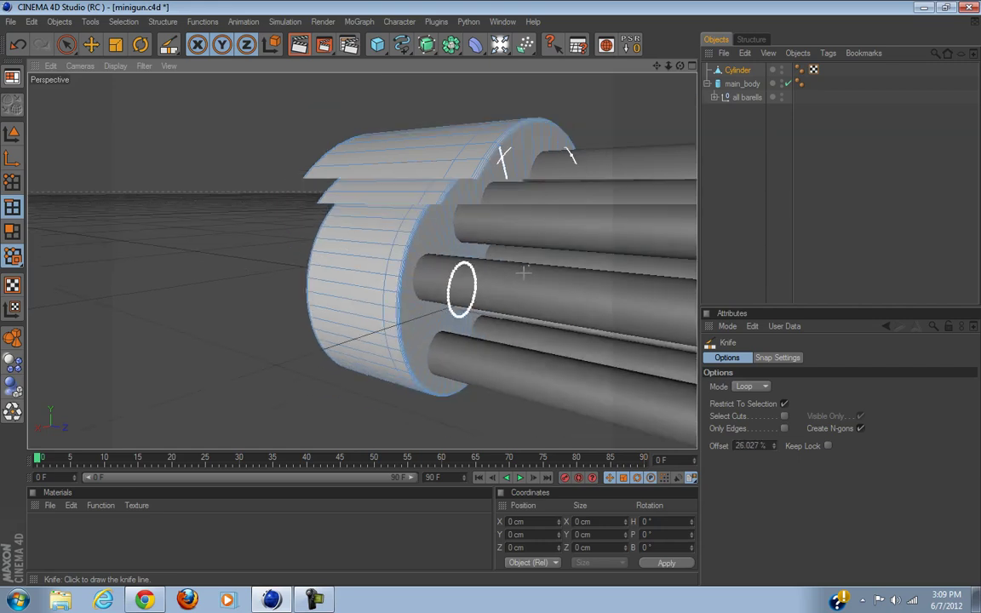
left_click_drag(521, 269, 478, 301, "alt")
left_click(67, 46)
Loop-select the ring of polygons on the collar's front rim and inset it about 0.23 cm with Extrude Inner.
scroll(206, 189, "down", 4)
scroll(534, 330, "up", 4)
scroll(534, 330, "up", 8)
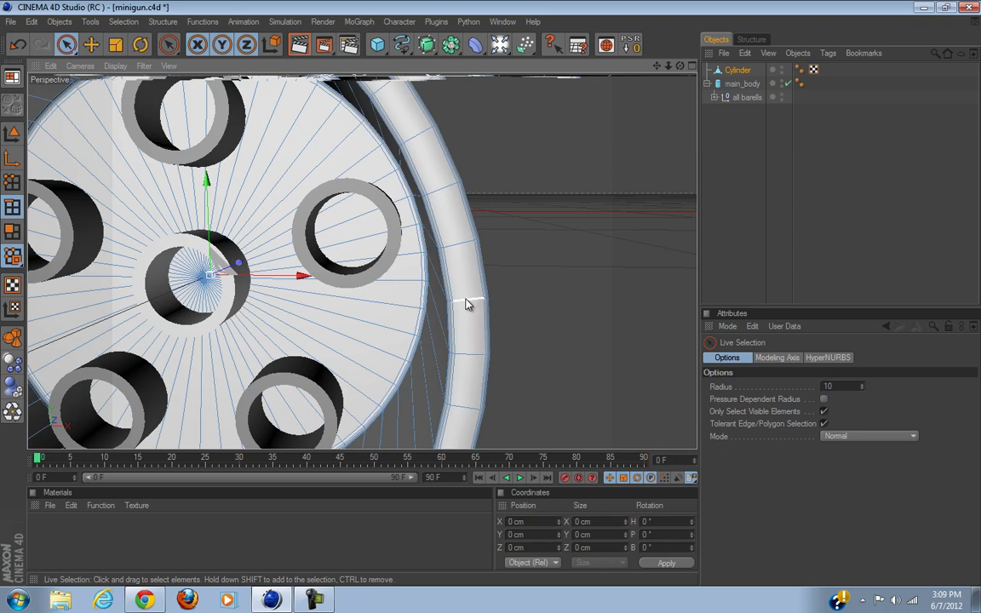
key("u")
key("l")
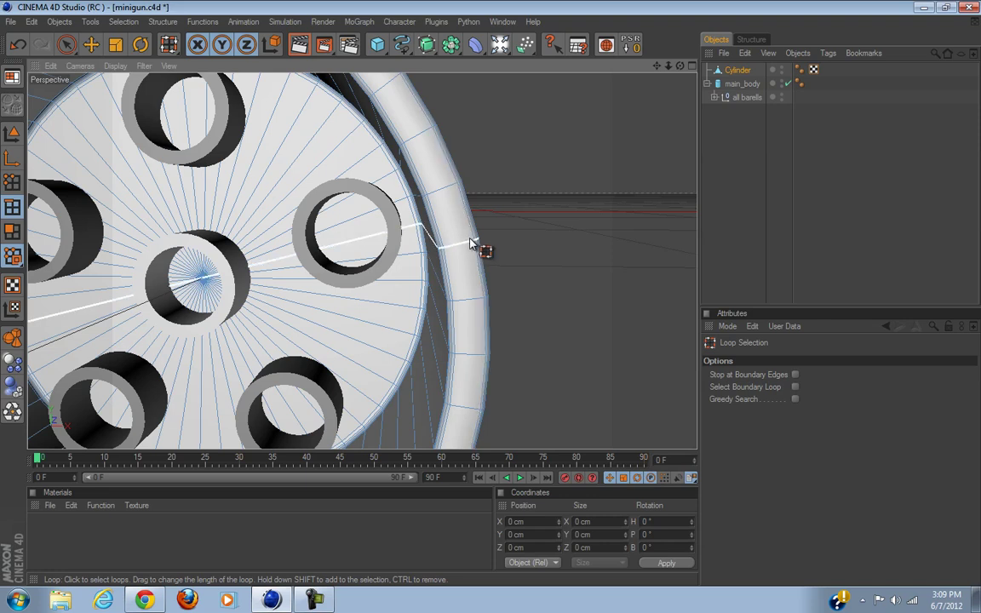
left_click(12, 229)
left_click(471, 311)
right_click(568, 245)
left_click(587, 315)
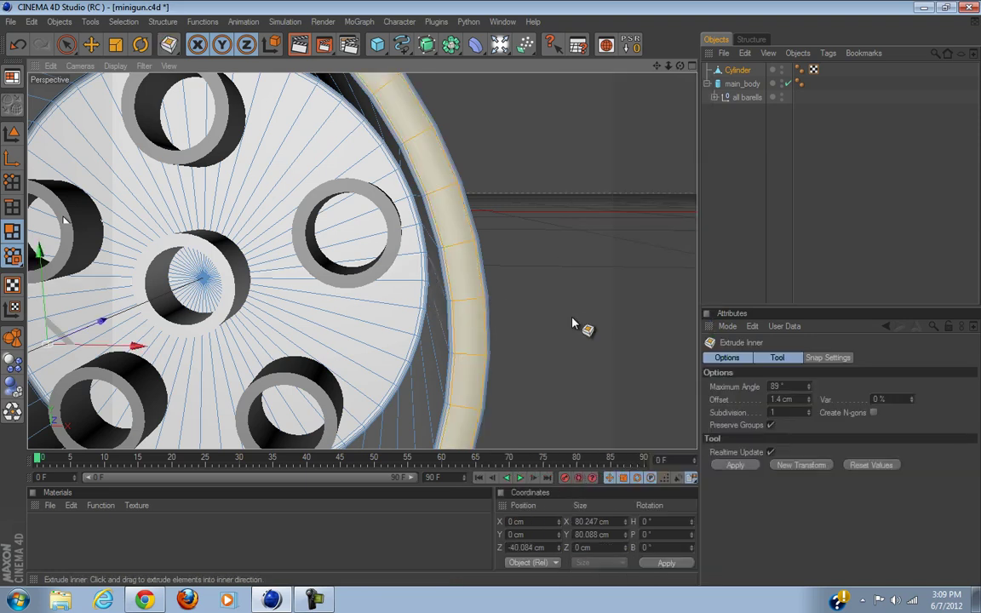
left_click_drag(491, 300, 497, 302)
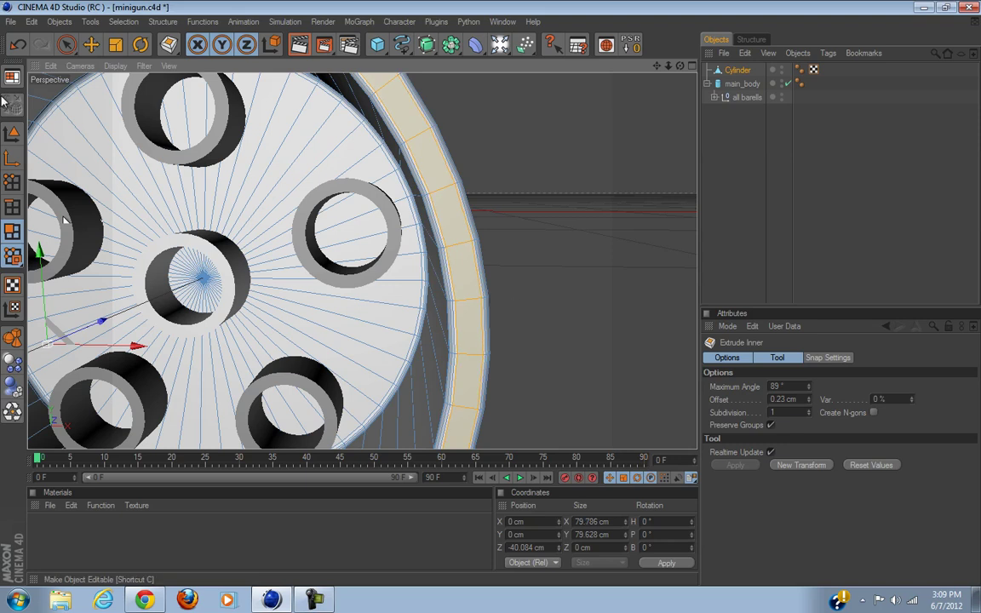
left_click(67, 45)
Add a new cylinder in the Right view and set its orientation to +Z.
scroll(531, 246, "down", 5)
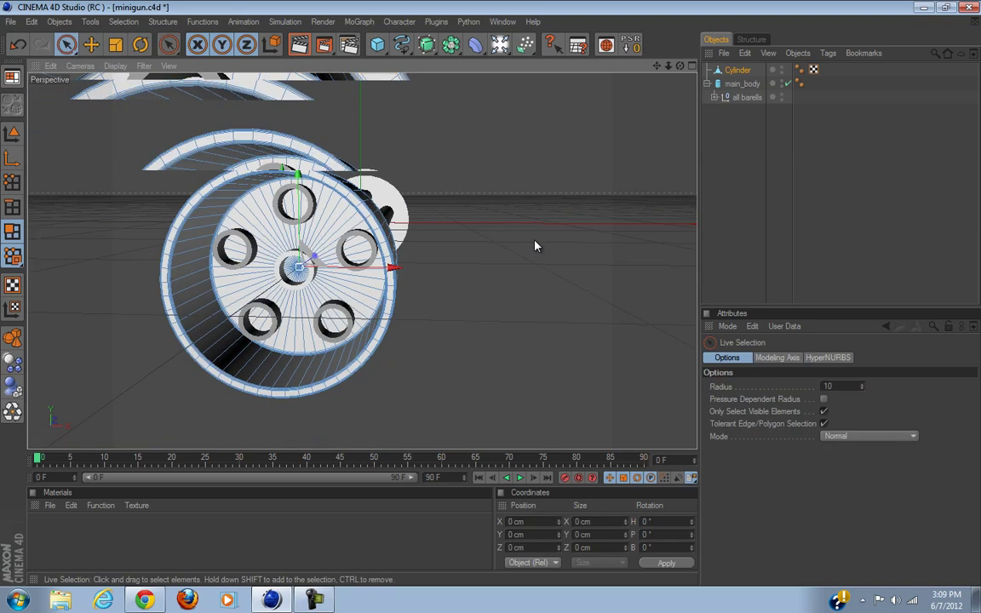
left_click_drag(449, 278, 492, 297, "alt")
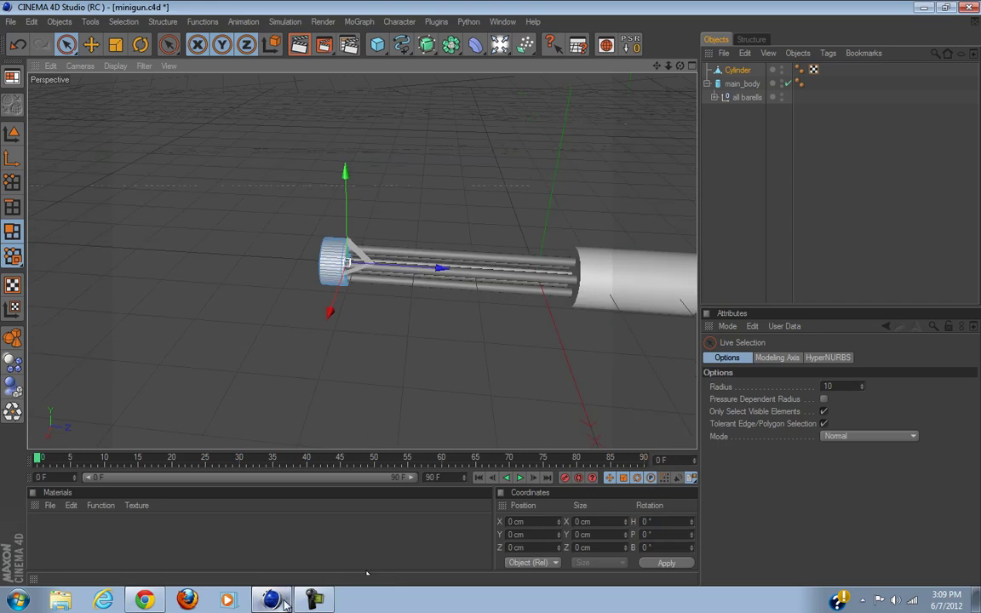
left_click(691, 67)
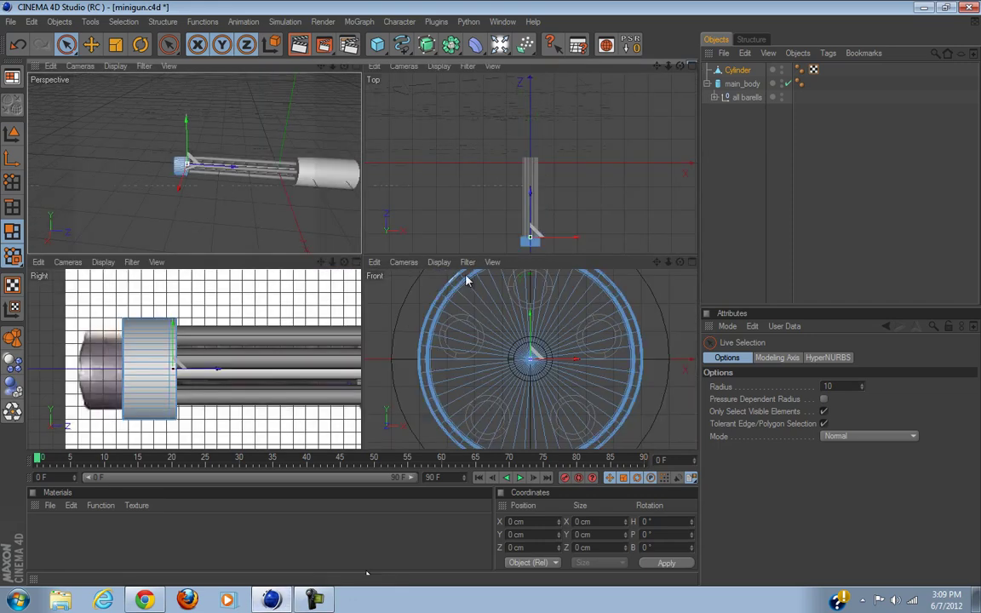
left_click(352, 265)
scroll(284, 322, "down", 10)
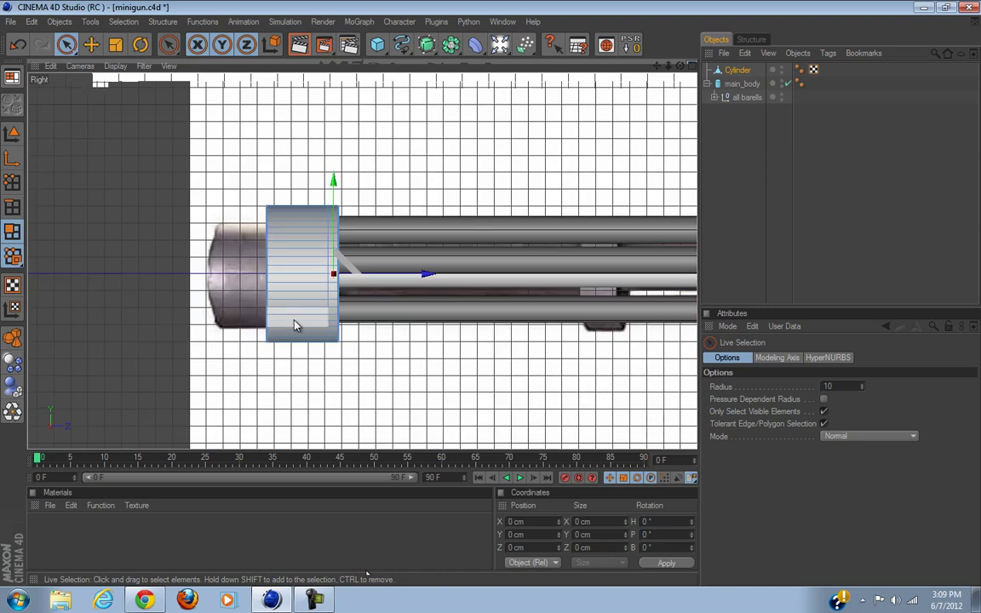
middle_click_drag(484, 300, 491, 299, "alt")
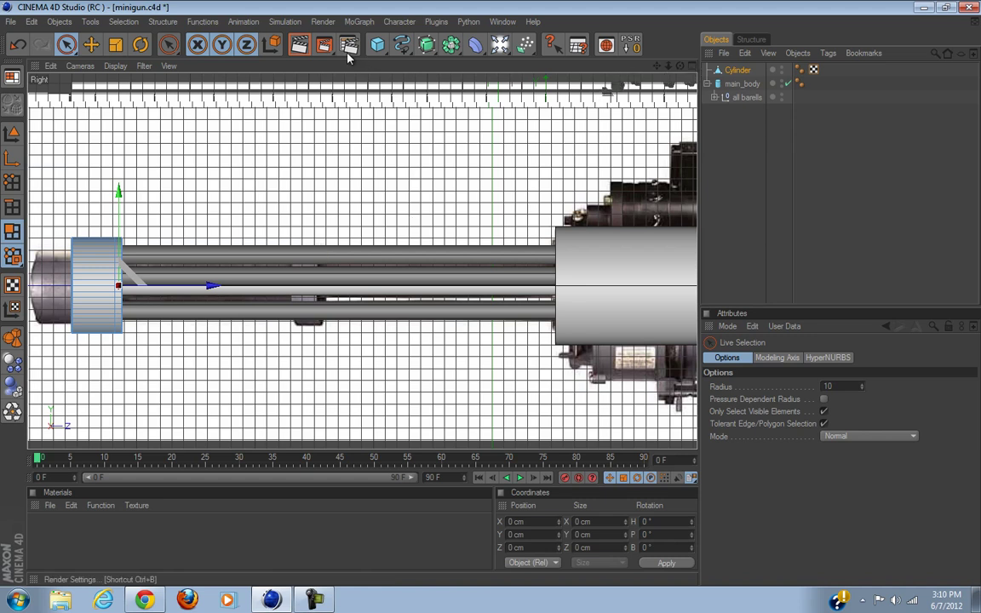
left_click_drag(377, 44, 634, 61)
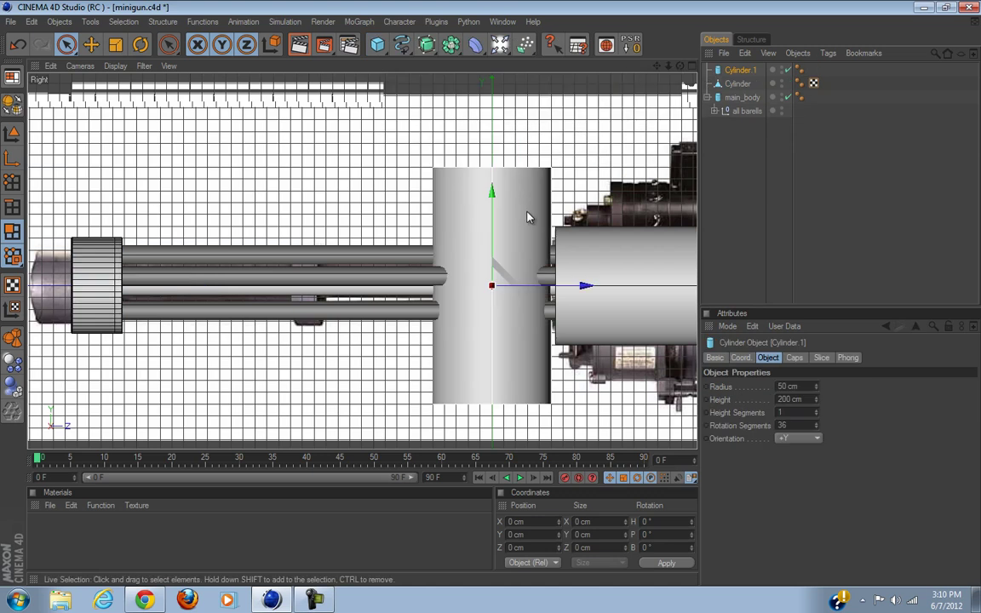
left_click(798, 438)
left_click(798, 452)
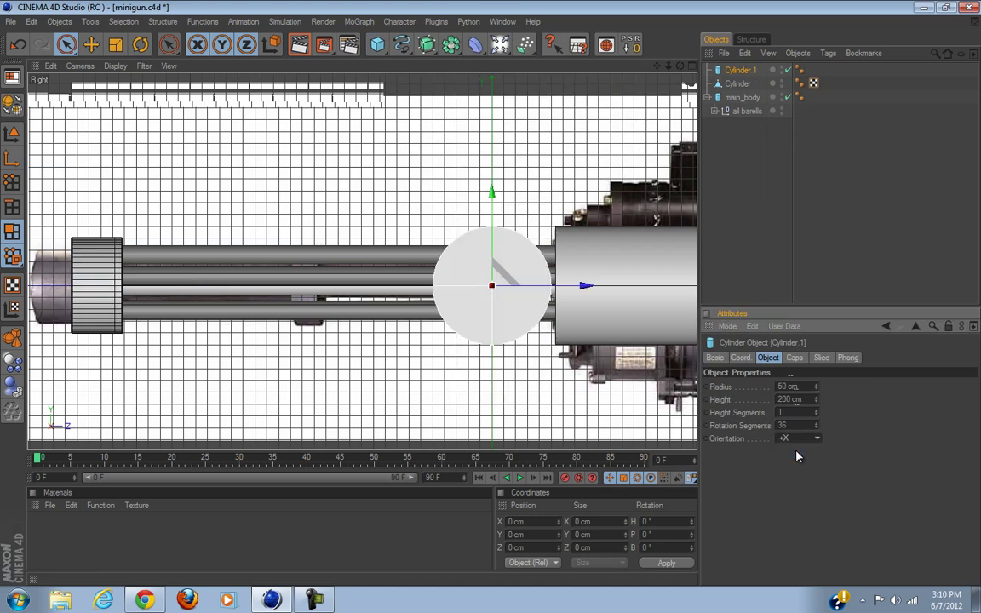
left_click(796, 504)
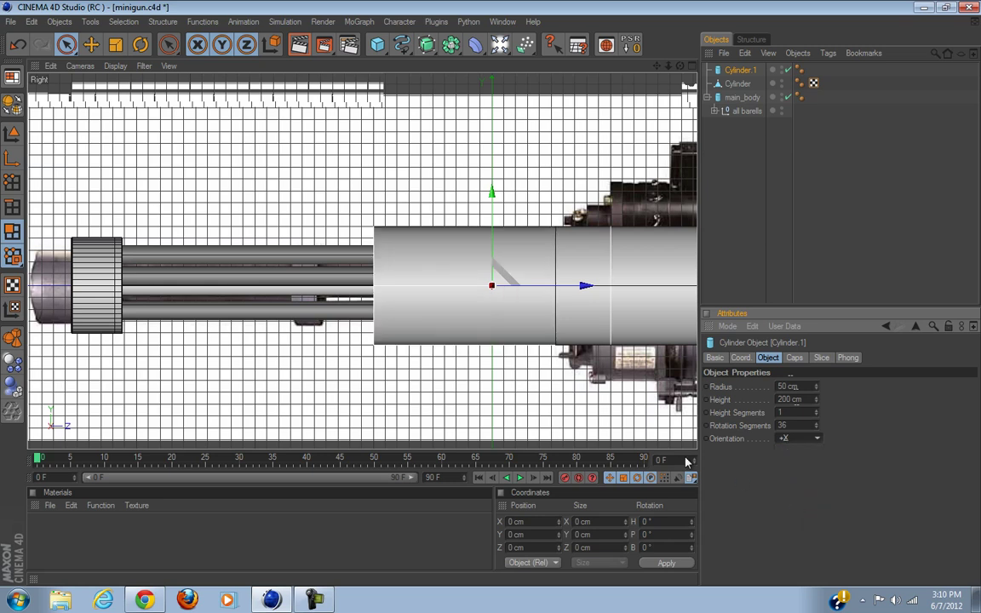
Shorten the new cylinder to about 28.7 cm in height and move it along Z to about -332.8 cm, around the front collar.
left_click(13, 134)
left_click_drag(560, 290, 491, 299)
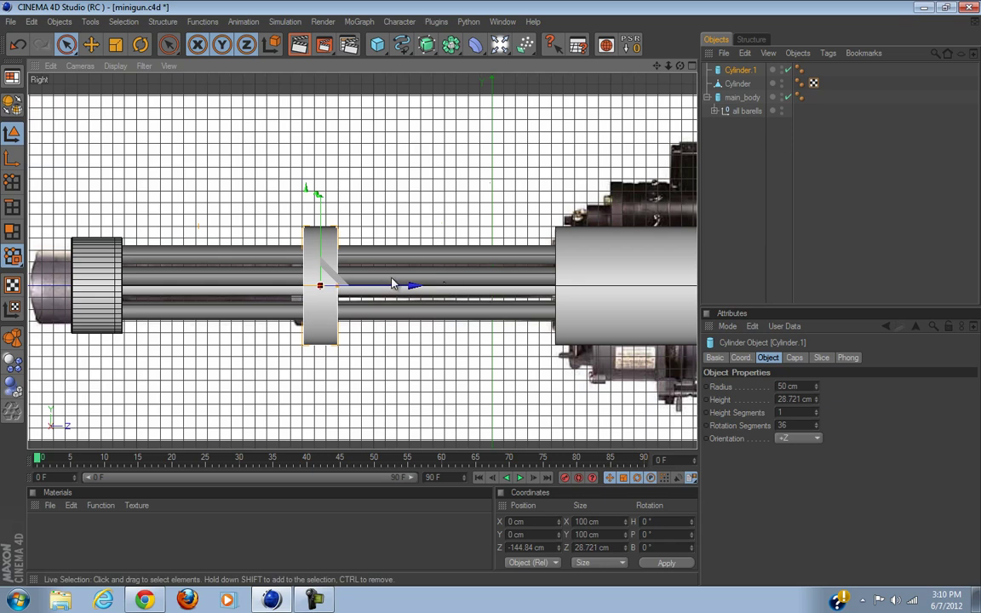
left_click_drag(392, 283, 169, 284)
left_click(689, 67)
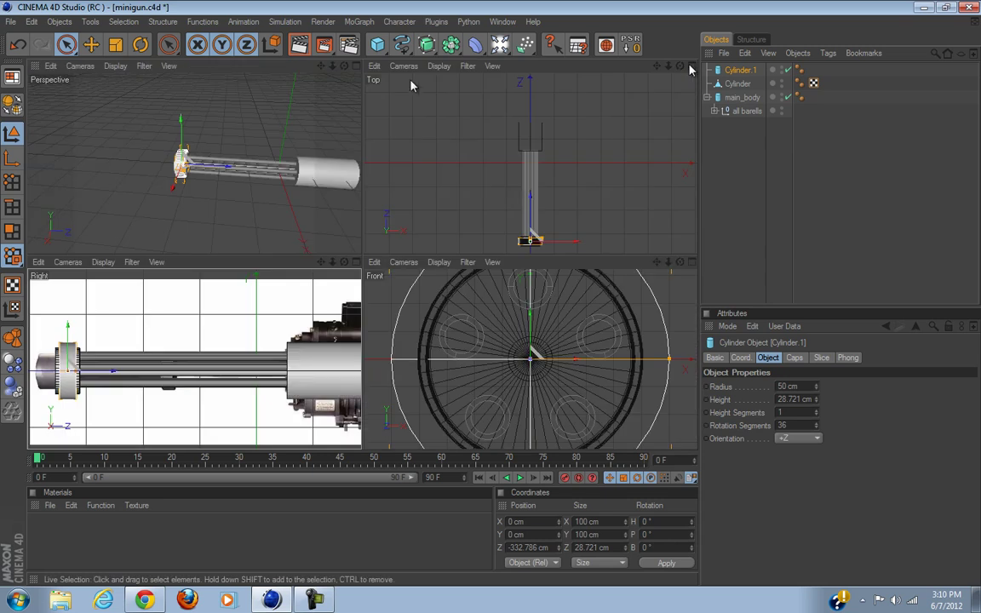
left_click(356, 68)
left_click_drag(351, 289, 486, 294, "alt")
scroll(359, 204, "up", 6)
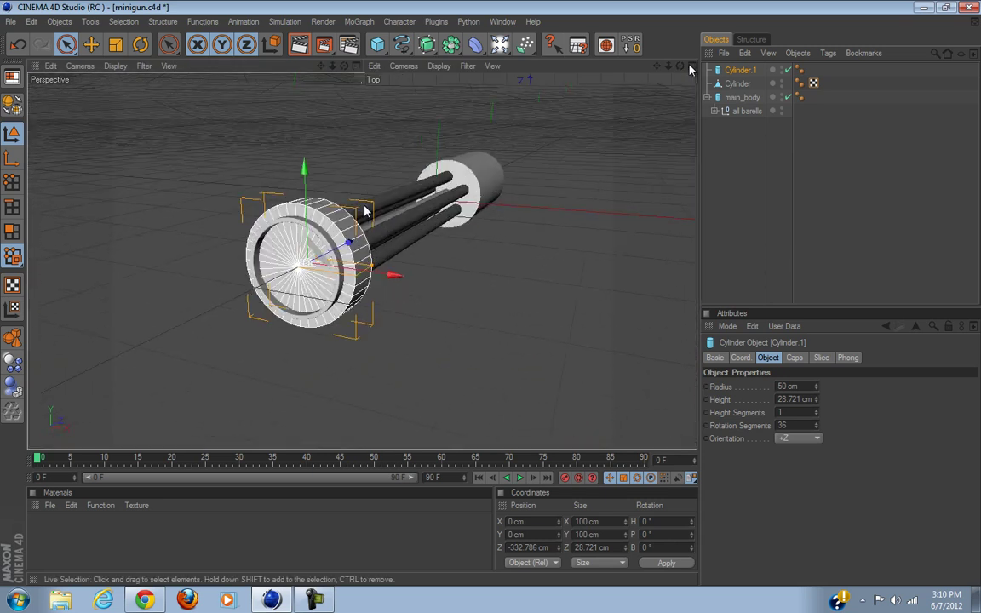
Reduce the new cylinder's radius to about 40.6 cm and move it along Z to about -196.5 cm, behind the front collar.
scroll(361, 246, "up", 4)
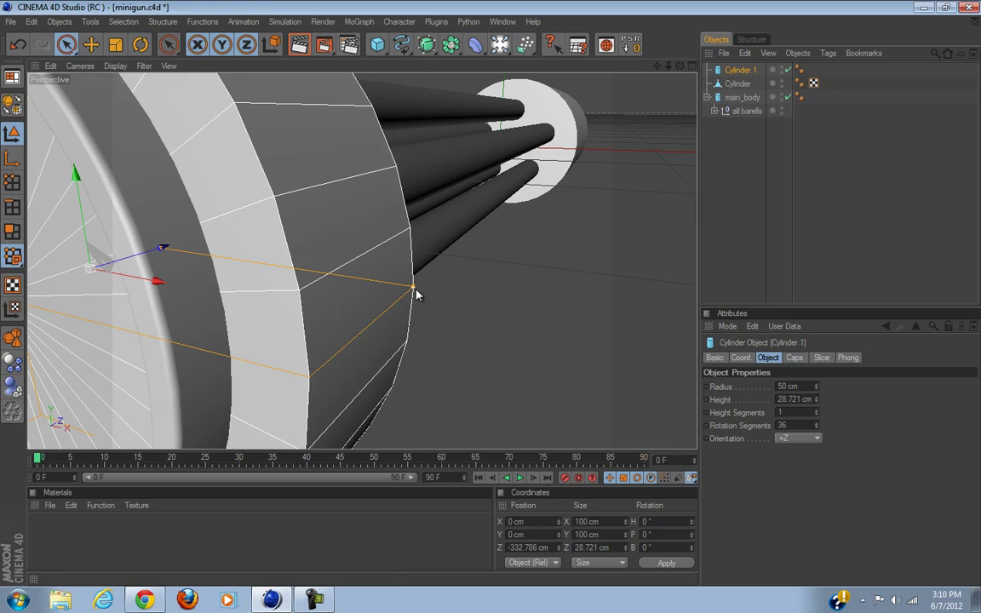
left_click_drag(417, 294, 355, 277)
scroll(491, 285, "down", 4)
left_click_drag(497, 290, 666, 290, "alt")
middle_click_drag(341, 326, 489, 298, "alt")
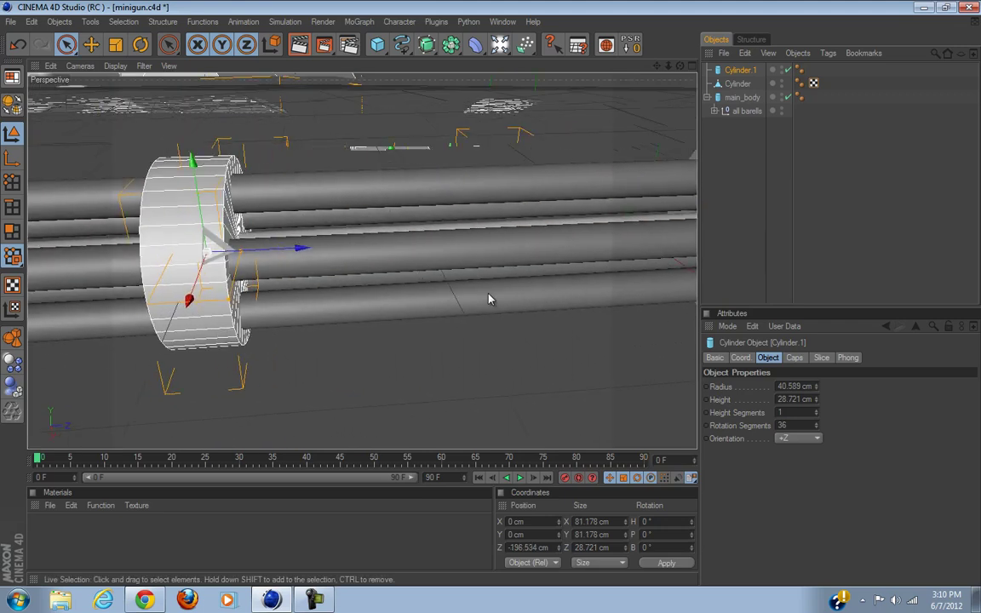
In the Right view, move the ring cylinder along Z to about -157.9 cm to match the barrel clamp on the reference.
left_click(692, 68)
left_click(356, 262)
scroll(366, 332, "up", 2)
left_click_drag(307, 296, 495, 298)
scroll(282, 341, "up", 3)
middle_click_drag(282, 342, 491, 297, "alt")
scroll(350, 372, "up", 6)
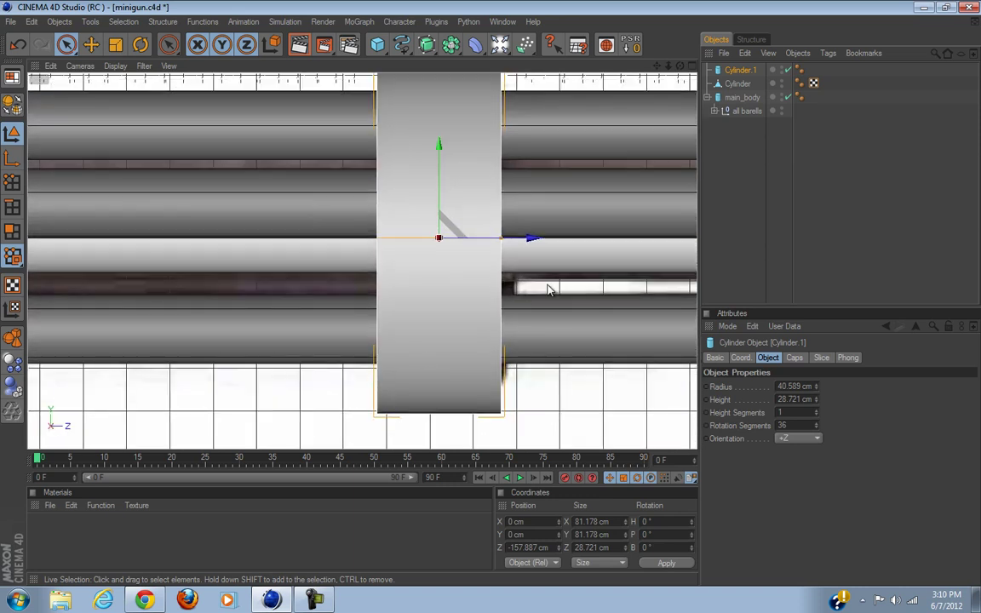
Shorten the ring cylinder to about 26.4 cm in height and shift it along Z to about -156.3 cm.
left_click_drag(492, 294, 504, 243)
left_click_drag(490, 295, 506, 244)
scroll(488, 258, "down", 4)
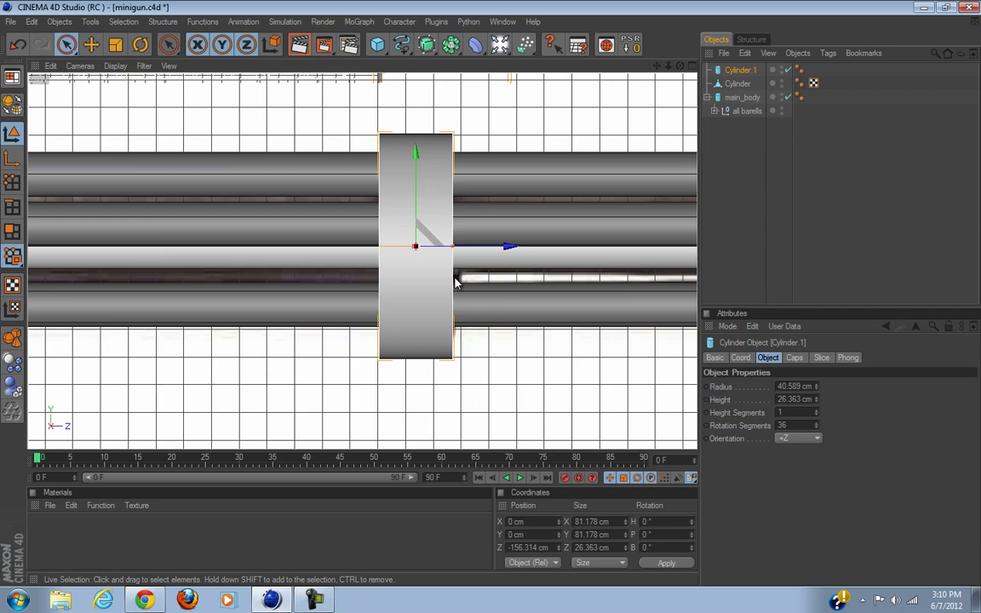
scroll(454, 280, "up", 3)
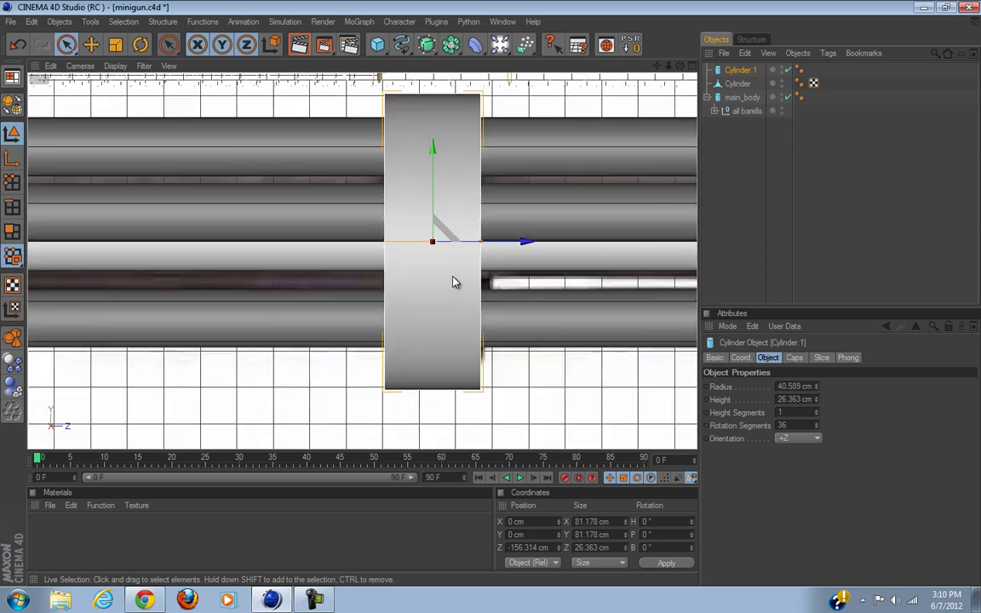
Enable a fillet on the ring cylinder's caps and set the fillet radius to 2 cm.
left_click(795, 357)
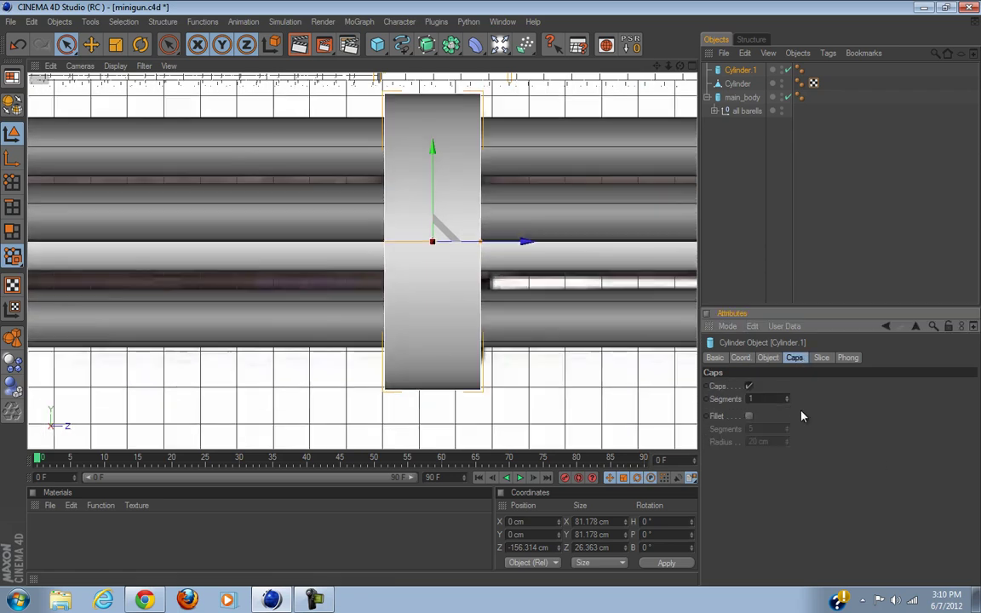
left_click(748, 415)
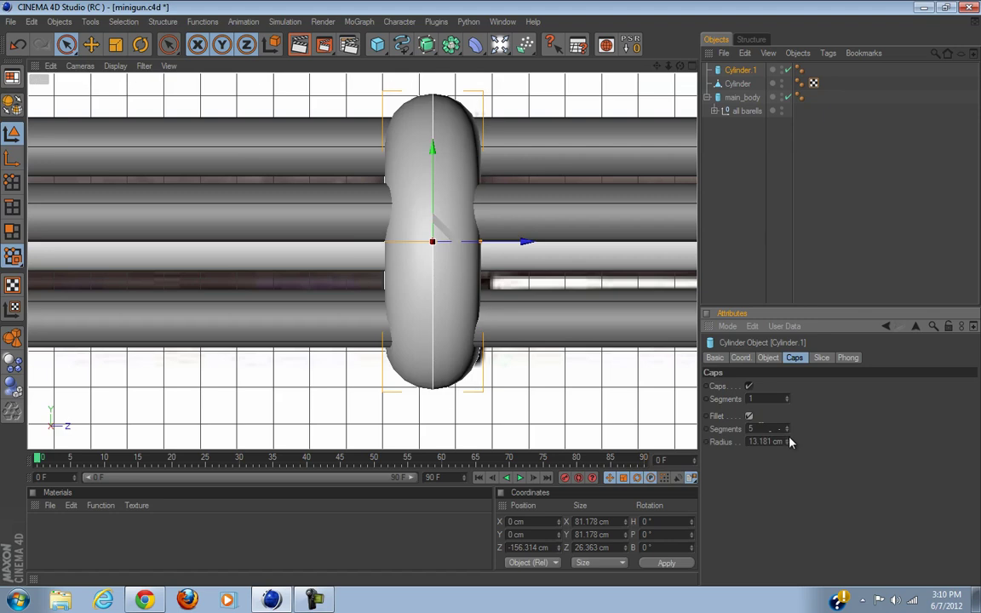
left_click_drag(789, 441, 789, 452)
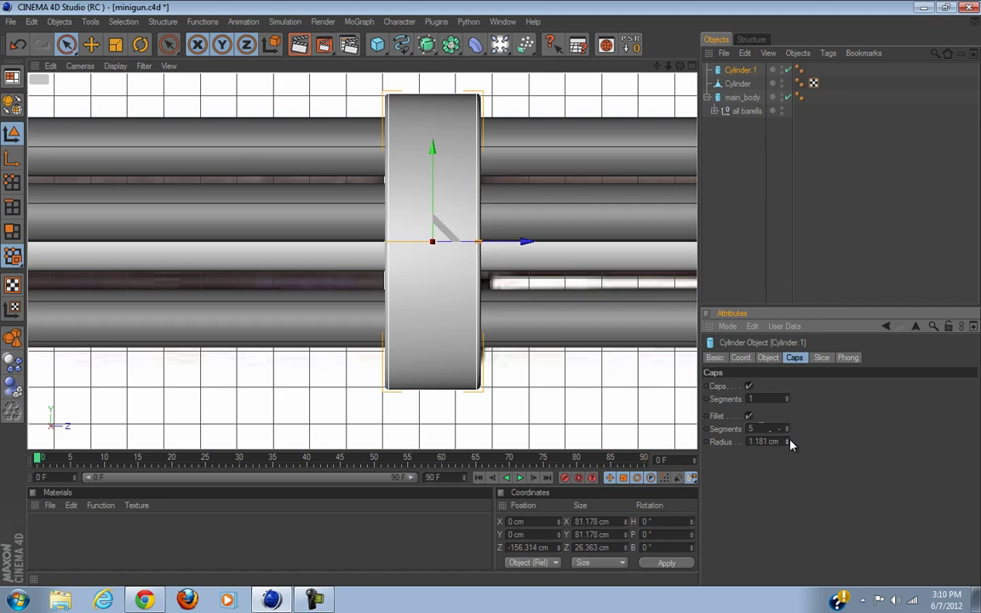
left_click_drag(784, 443, 784, 440)
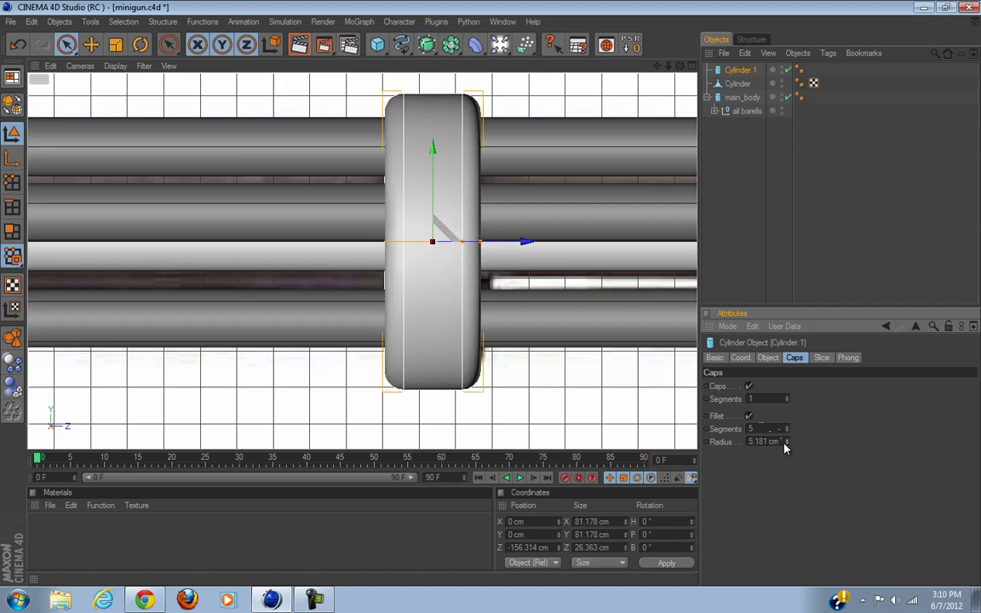
type("2")
key("Return")
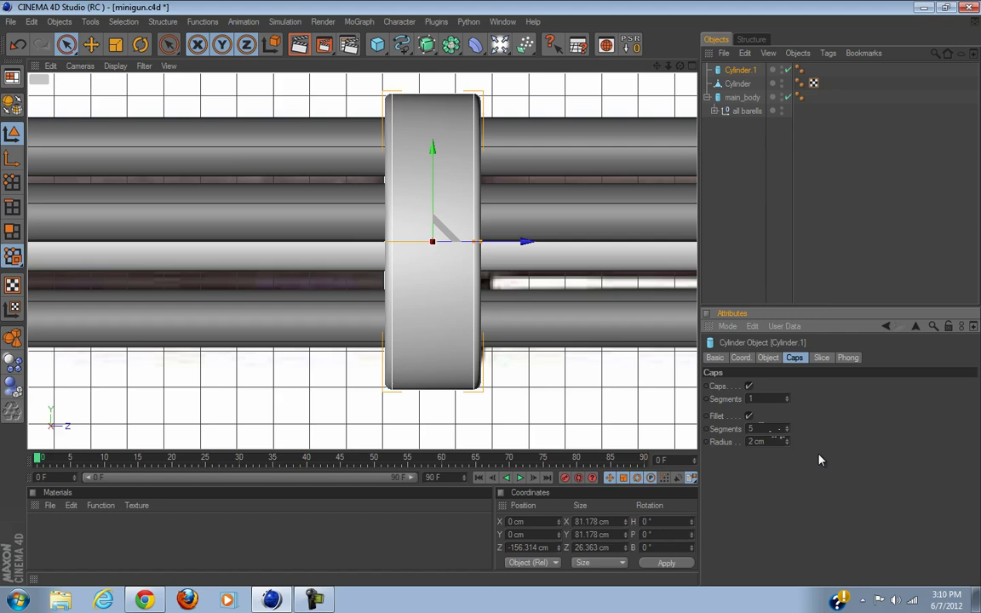
Try other cap segment and fillet settings on the ring cylinder in the Perspective view.
left_click(691, 67)
left_click(355, 67)
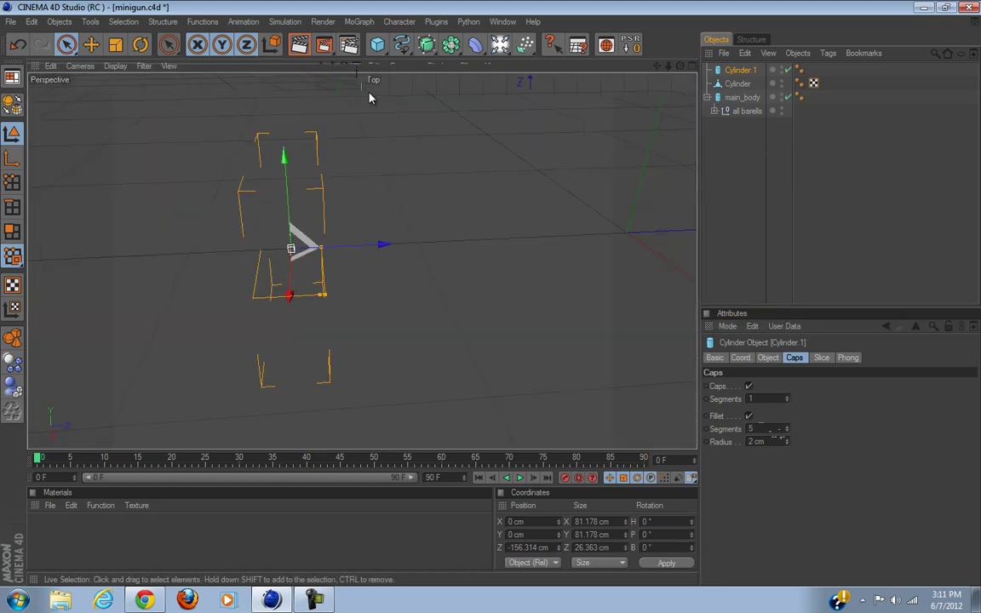
left_click_drag(371, 97, 434, 318, "alt")
scroll(477, 281, "up", 4)
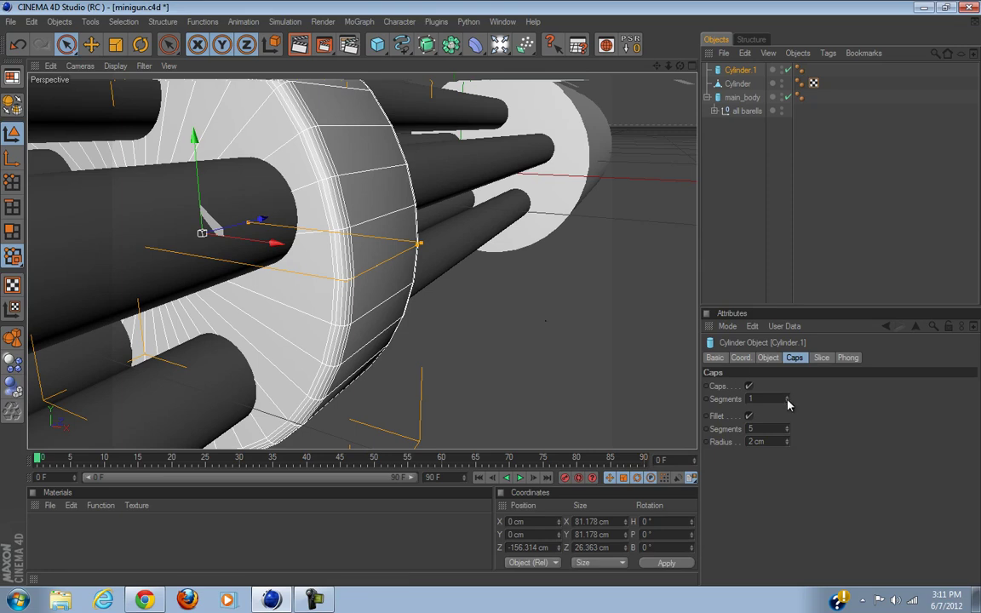
left_click_drag(787, 400, 787, 401)
left_click_drag(787, 446, 788, 447)
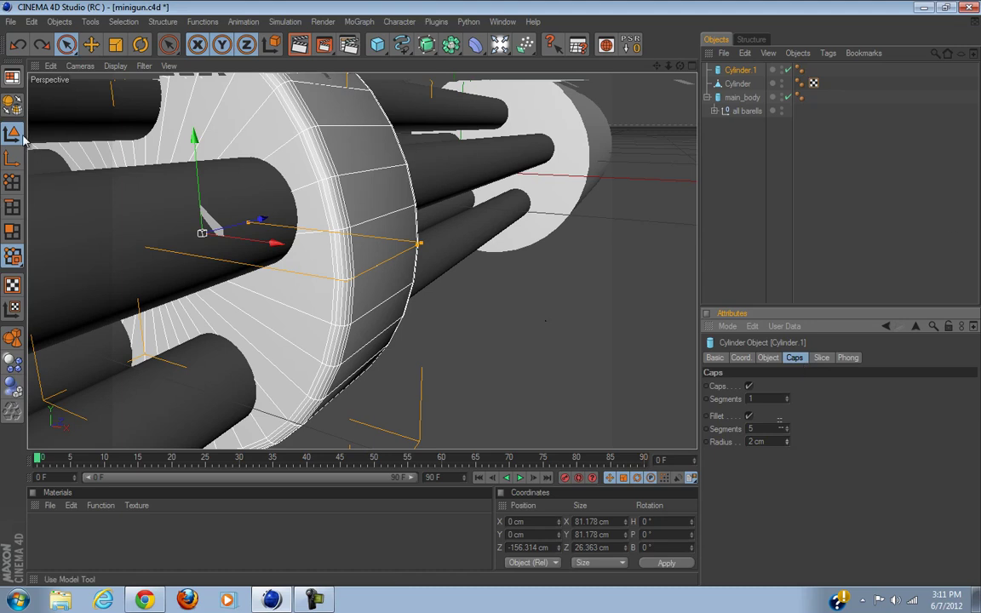
Make the ring cylinder editable, switch to polygon mode and optimize its mesh.
left_click(13, 108)
left_click(11, 232)
scroll(329, 386, "down", 5)
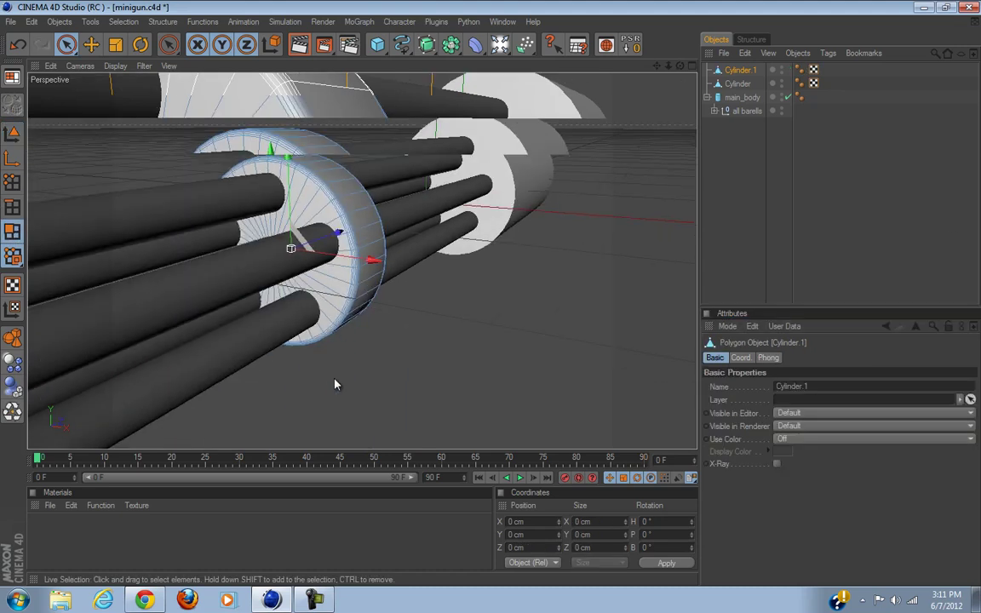
left_click_drag(328, 389, 304, 377, "alt")
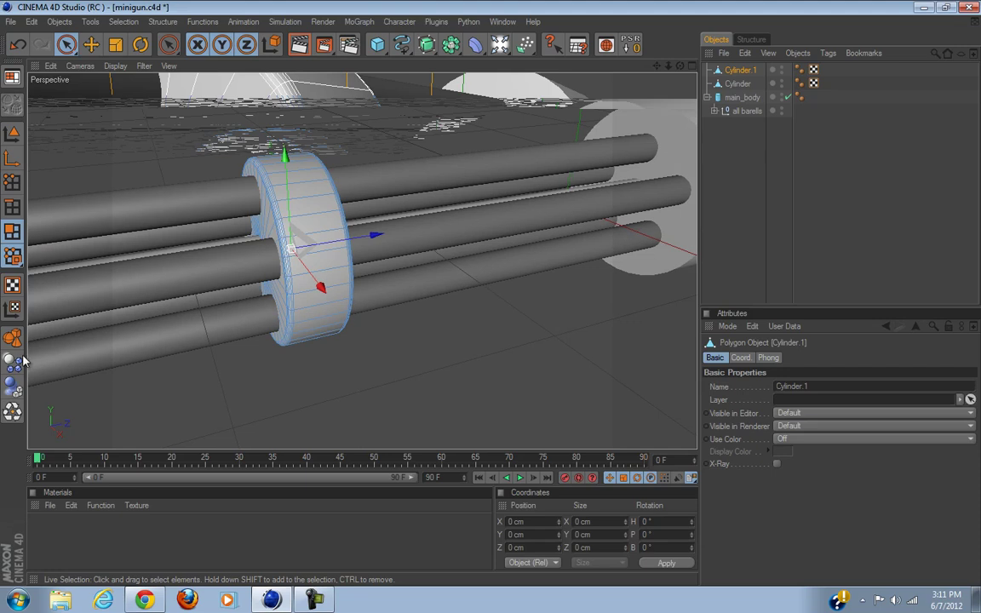
left_click(12, 412)
left_click(66, 409)
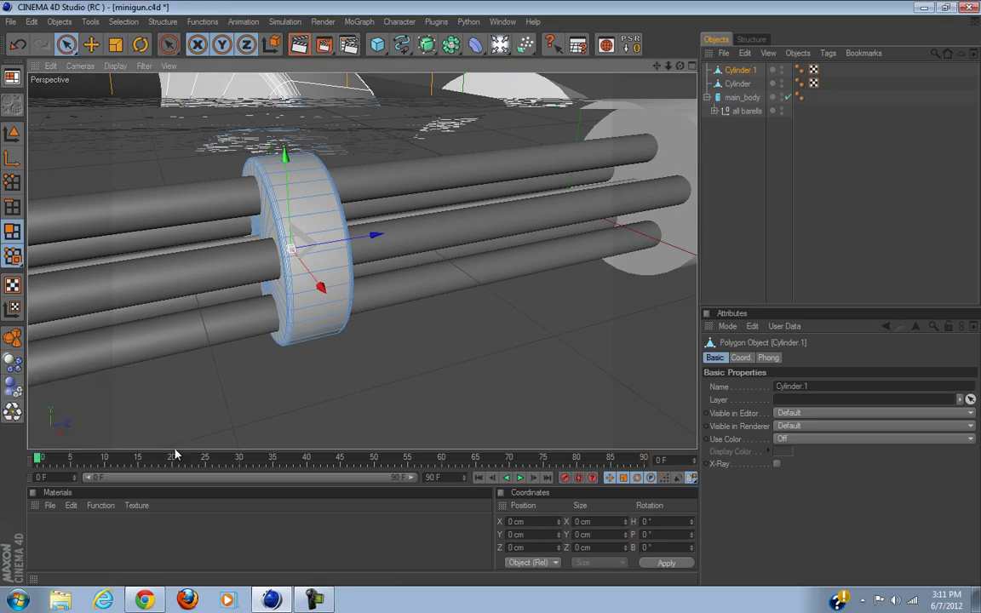
scroll(168, 429, "up", 3)
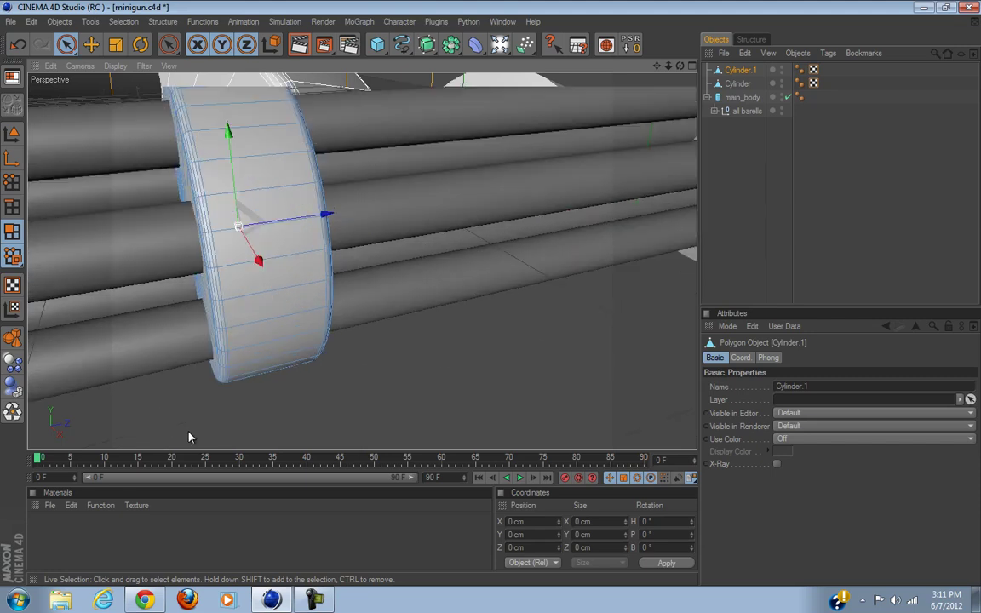
Loop-select the ring's outer band and front cap polygons for Extrude Inner, and return to Live Selection without a selection.
key("u")
key("l")
left_click(258, 333)
left_click_drag(319, 400, 311, 284, "alt")
left_click(311, 283)
right_click(444, 331)
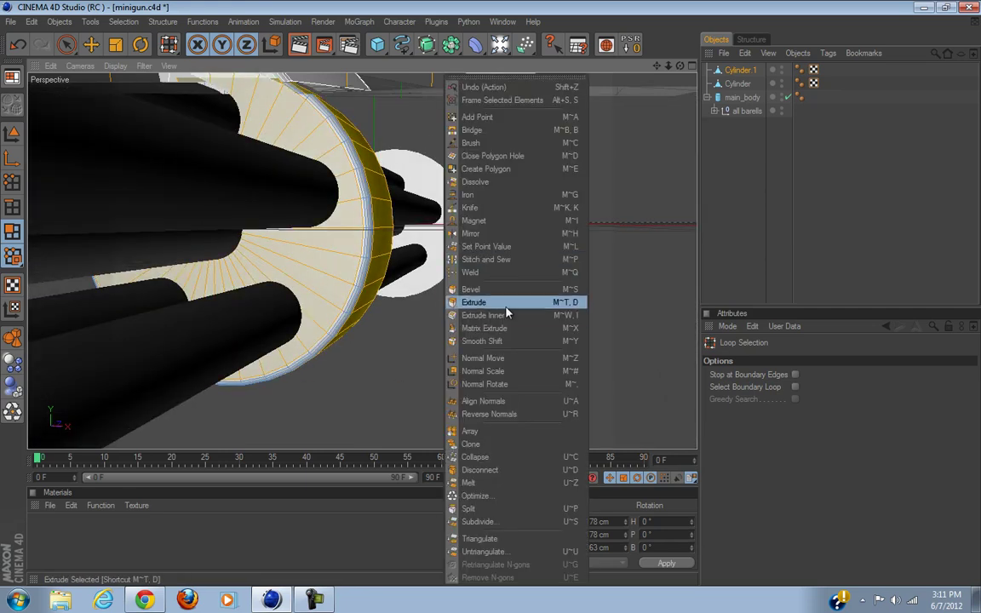
left_click(507, 315)
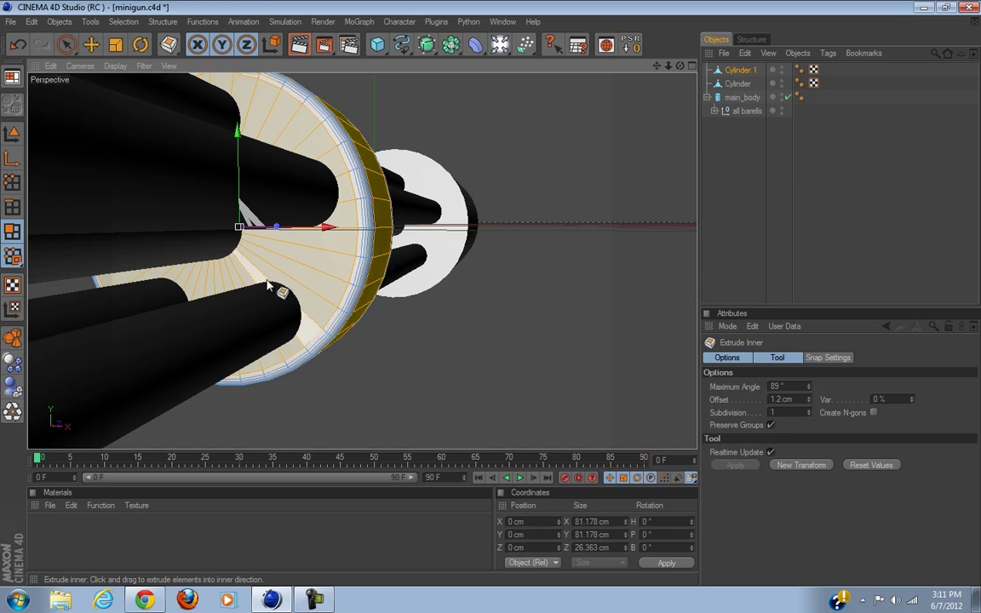
left_click_drag(491, 295, 270, 283, "alt")
left_click(65, 44)
left_click(267, 379)
left_click(383, 429)
Take the all barells group out of main_body, place it above main_body in the object hierarchy, and select main_body.
left_click_drag(536, 293, 340, 288, "alt")
left_click_drag(492, 230, 487, 318, "alt")
right_click_drag(596, 353, 458, 388, "alt")
left_click_drag(458, 388, 464, 241, "alt")
left_click(803, 219)
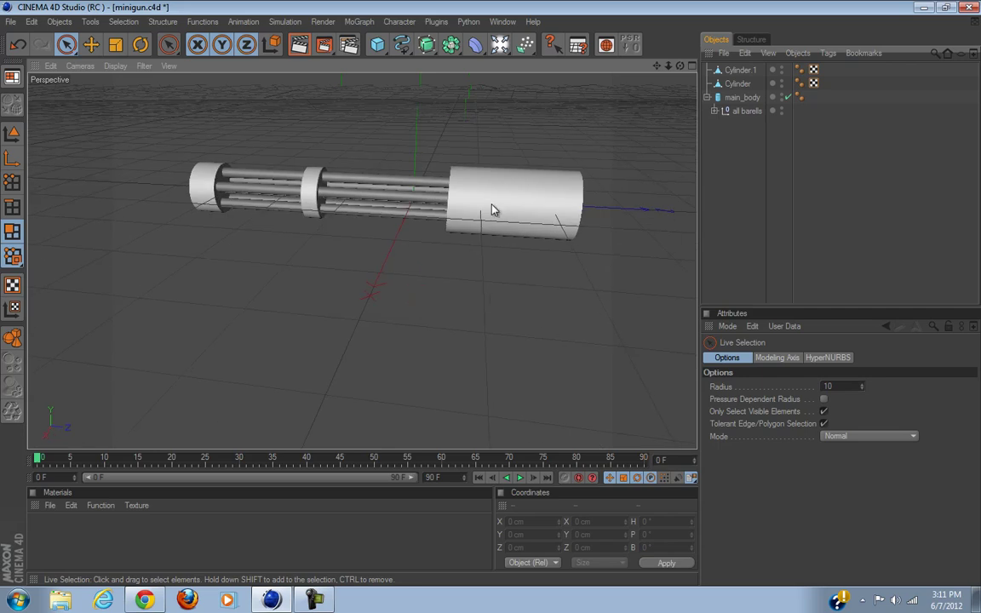
left_click(739, 69)
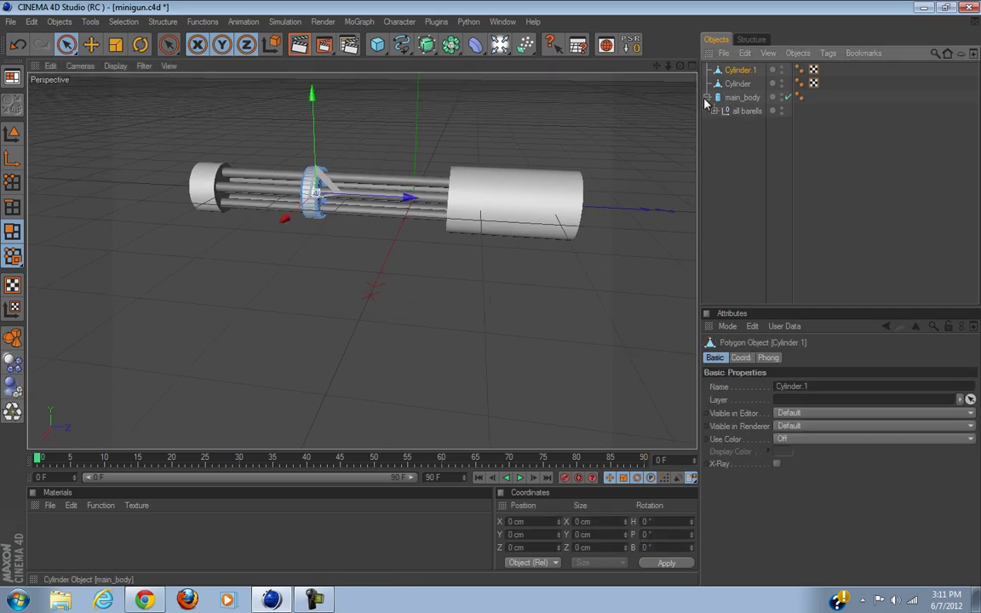
left_click(739, 98)
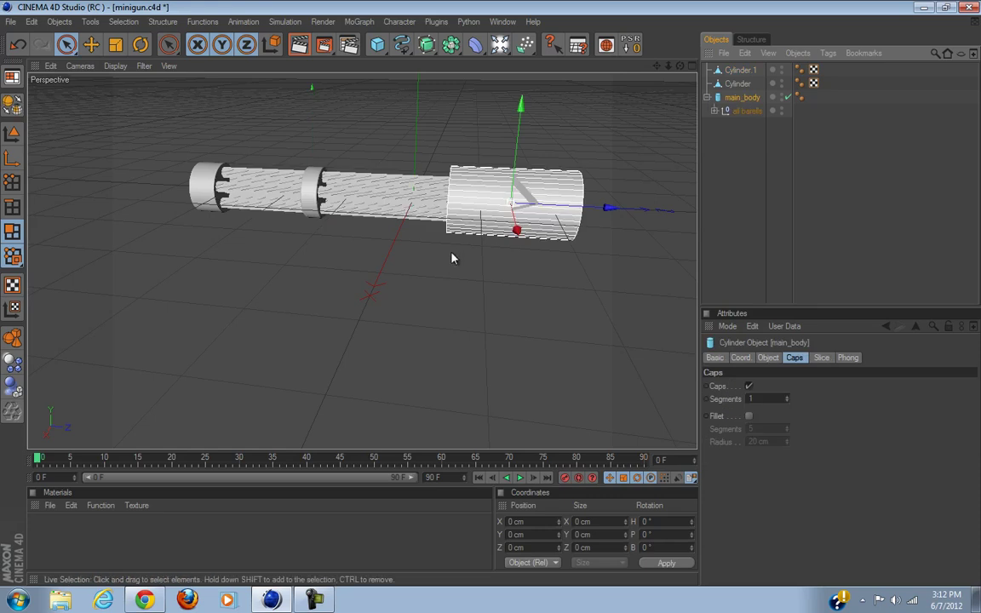
left_click_drag(739, 112, 739, 92)
left_click(739, 118)
middle_click_drag(606, 307, 491, 298, "alt")
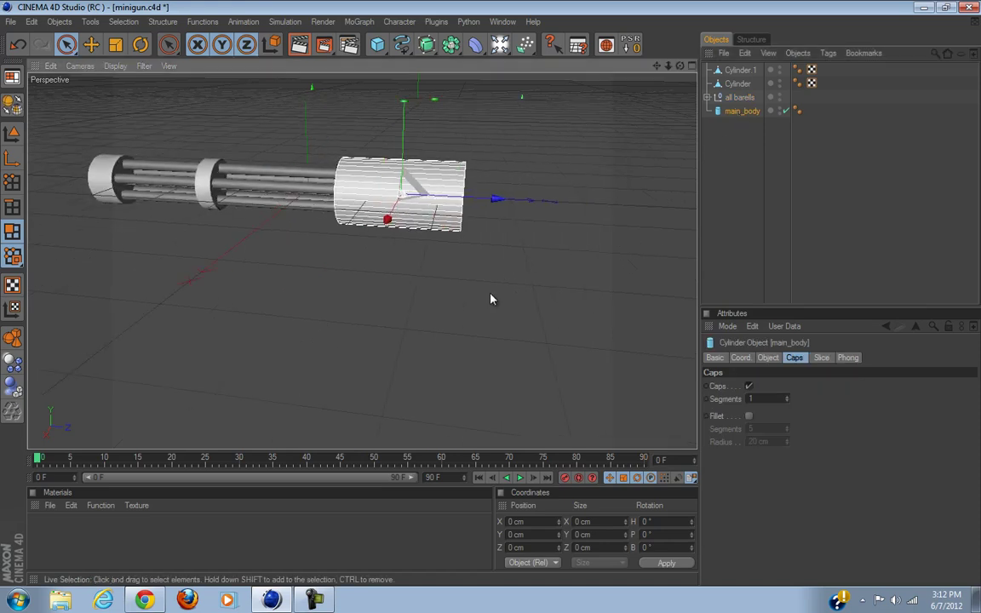
scroll(369, 307, "up", 3)
right_click_drag(370, 306, 488, 303, "alt")
middle_click_drag(488, 303, 487, 348, "alt")
left_click_drag(344, 268, 460, 320, "alt")
Switch to Chrome, close the Google search tab and look at the minigun picture on the 3D Nutt blog.
left_click(150, 601)
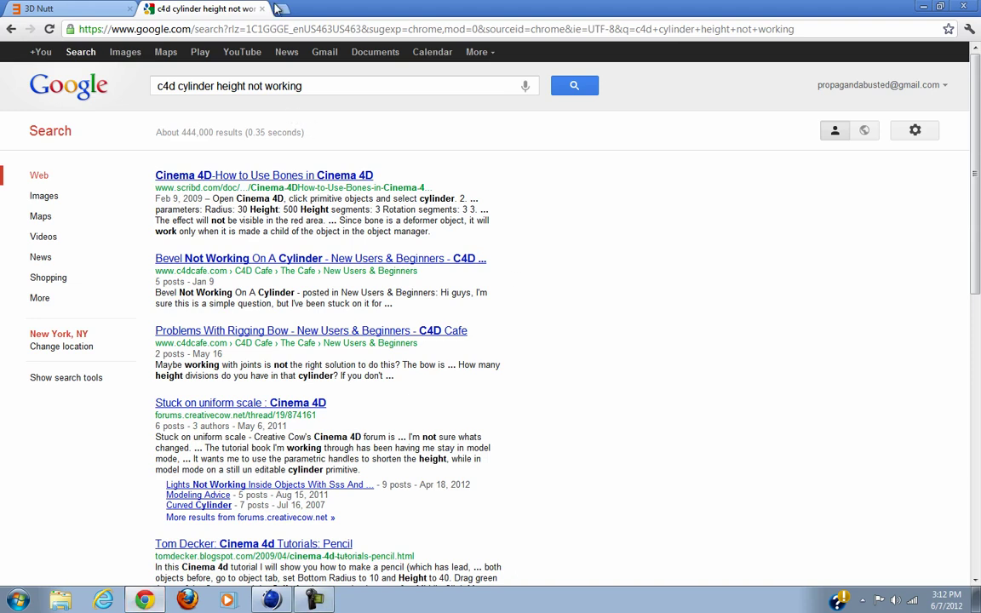
left_click_drag(176, 86, 322, 85)
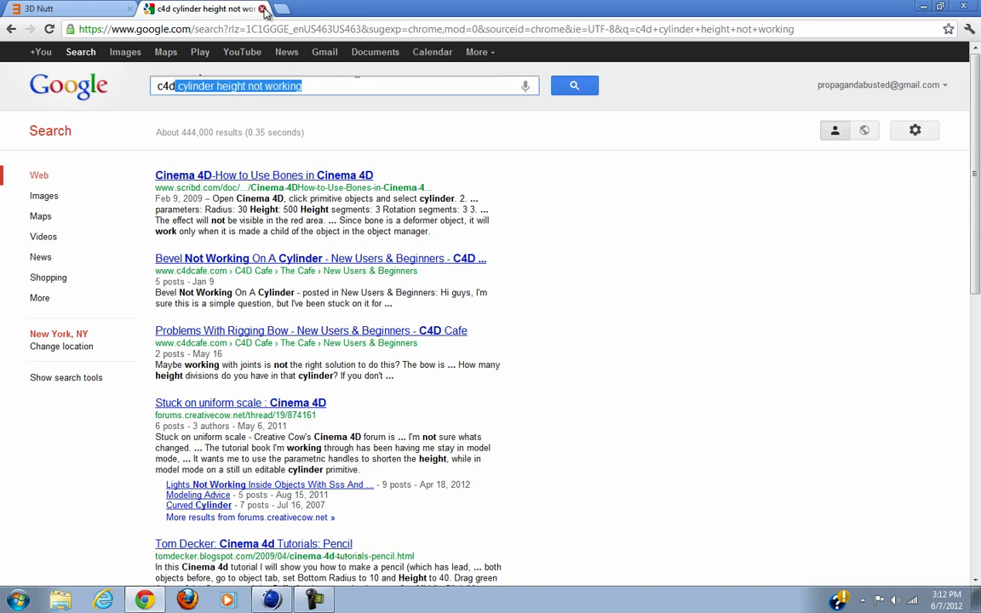
left_click(247, 538)
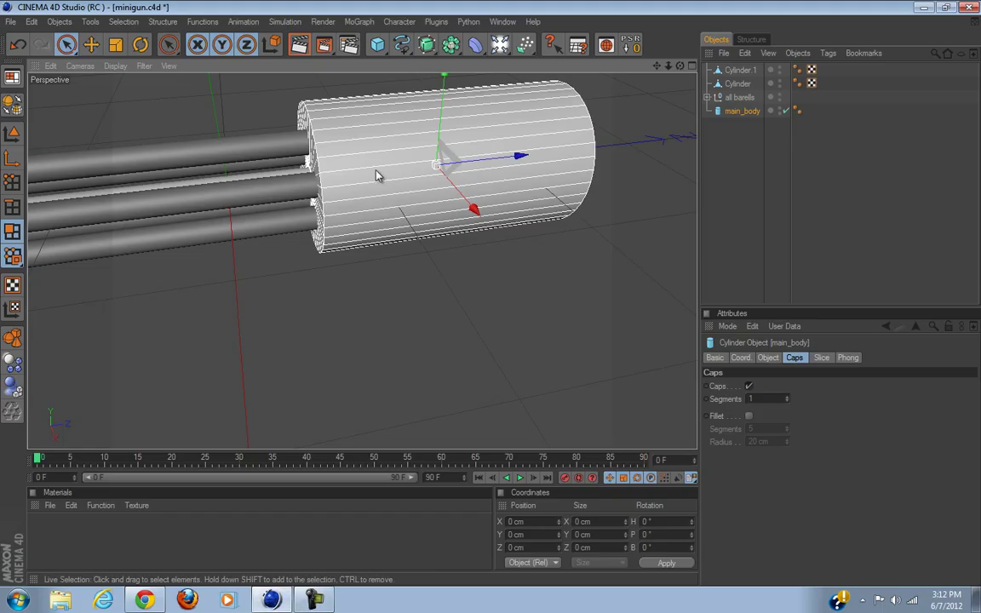
key("alt+Tab")
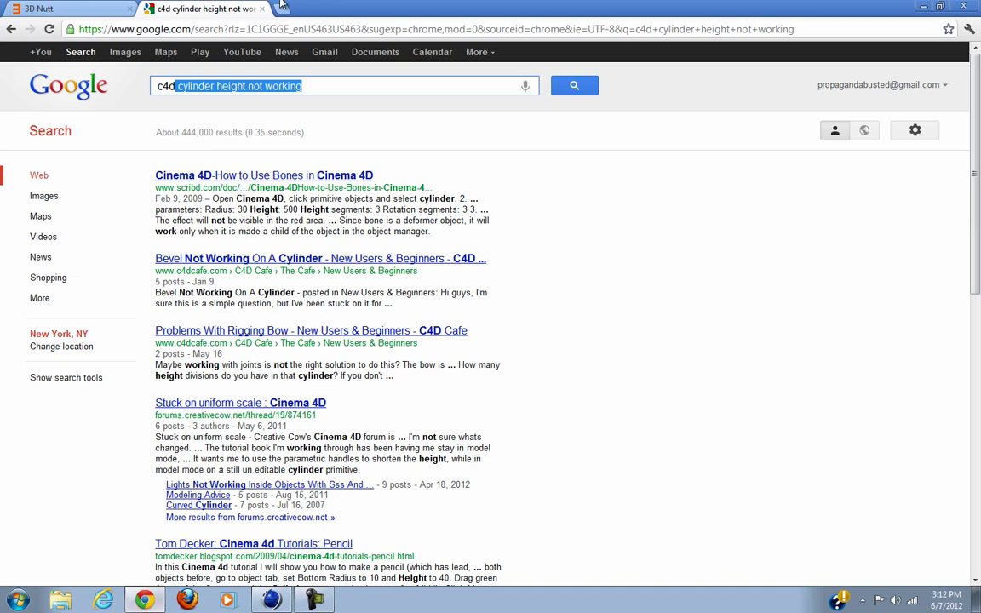
left_click(263, 8)
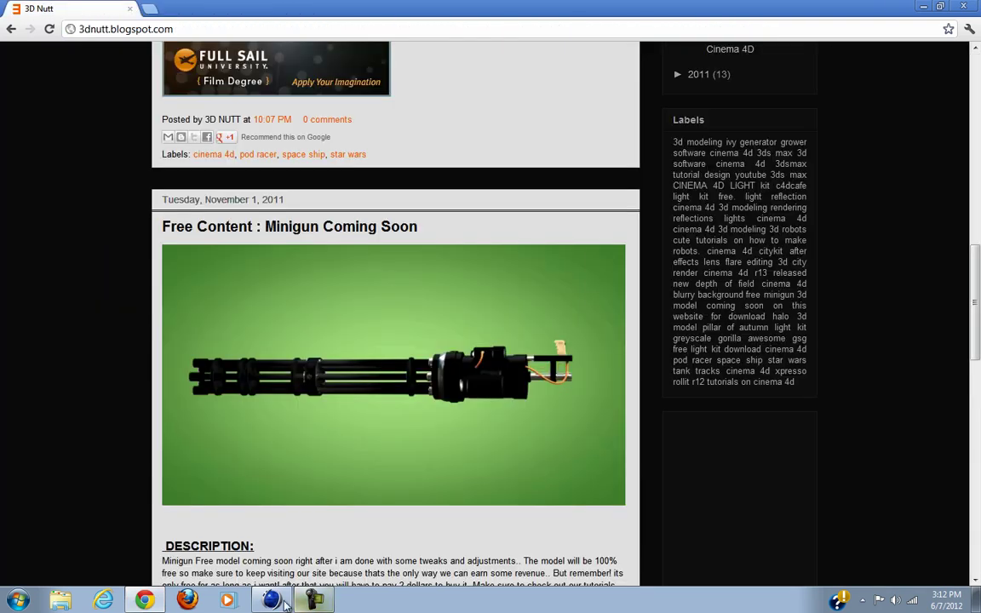
Switch back to CINEMA 4D and disable the main_body cylinder in the Right view to uncover the reference's gun body.
left_click(272, 600)
left_click_drag(426, 271, 492, 298, "alt")
scroll(284, 211, "up", 3)
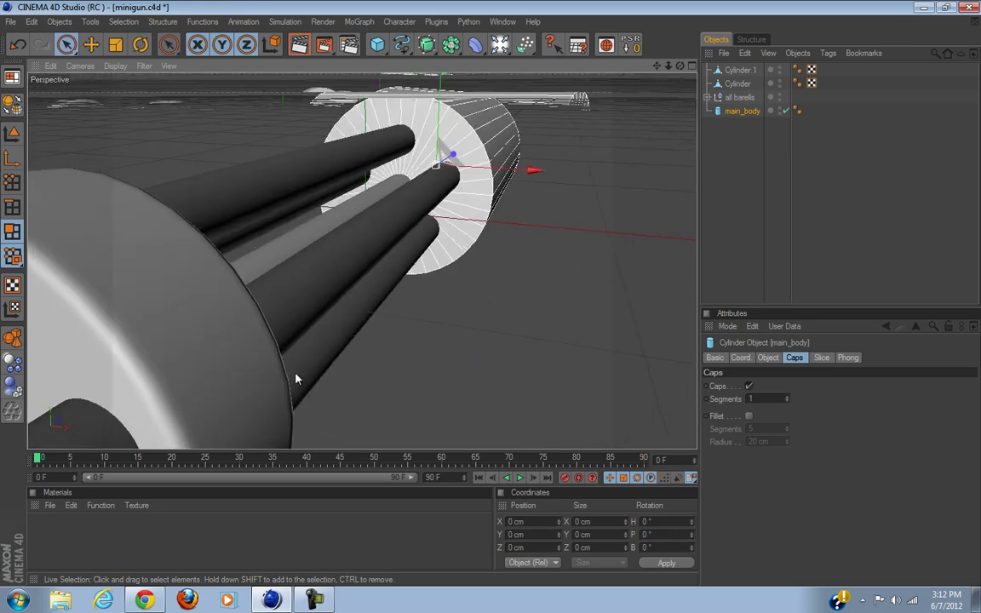
left_click(691, 65)
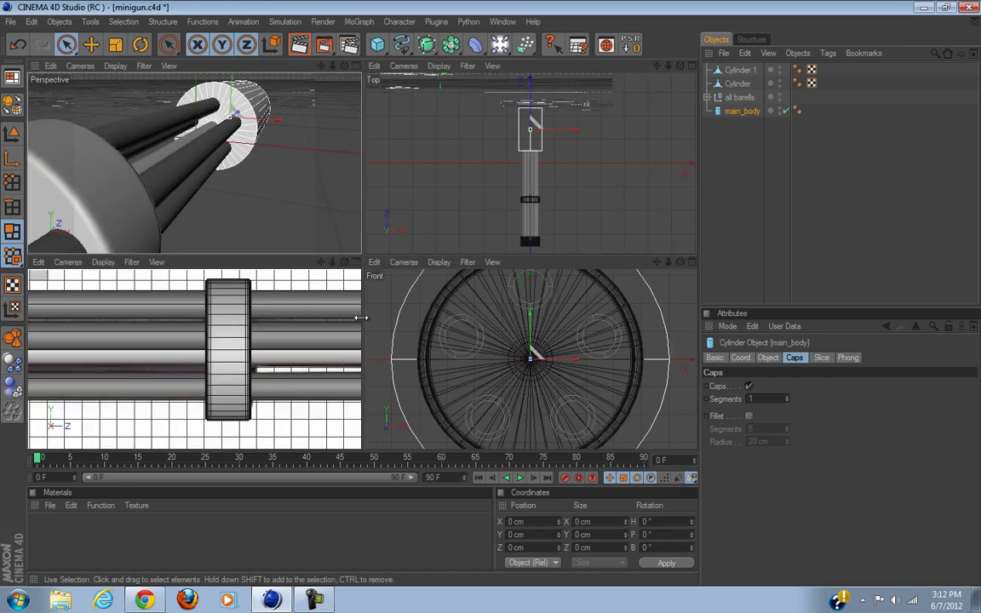
scroll(307, 335, "down", 3)
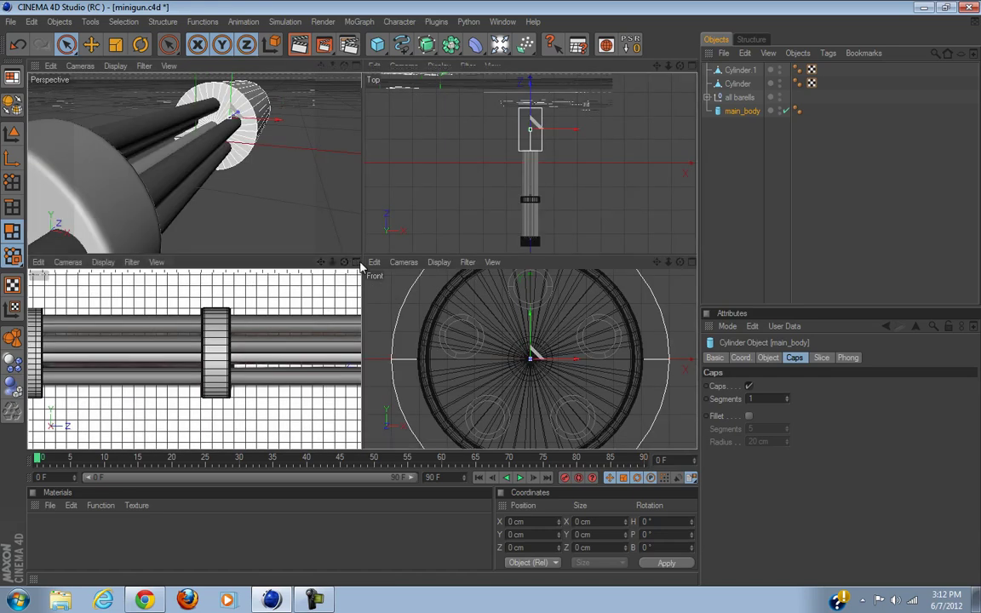
left_click(355, 262)
scroll(368, 286, "down", 7)
middle_click_drag(565, 295, 332, 313, "alt")
scroll(488, 299, "up", 3)
scroll(479, 317, "up", 4)
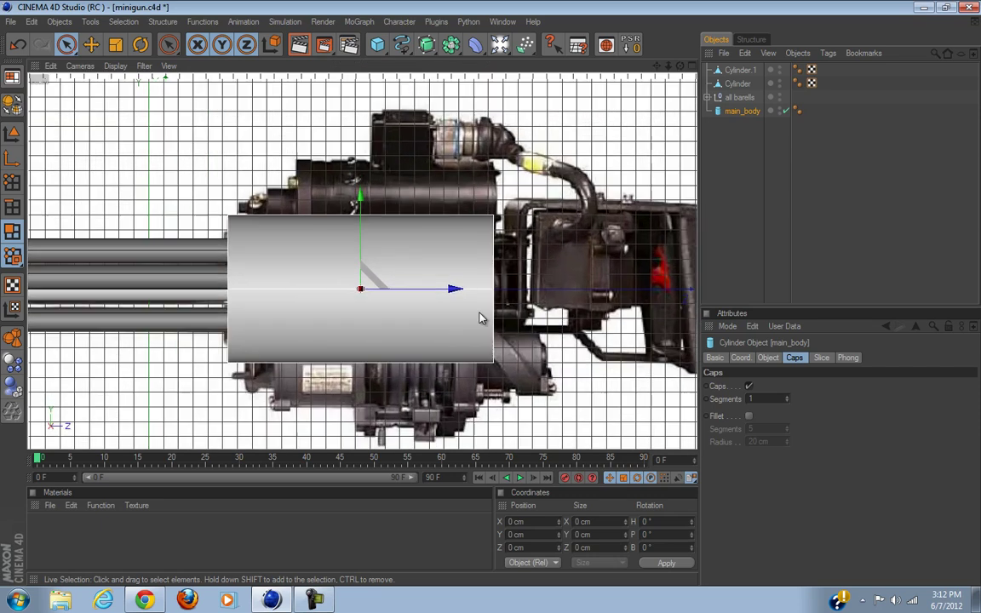
left_click(785, 111)
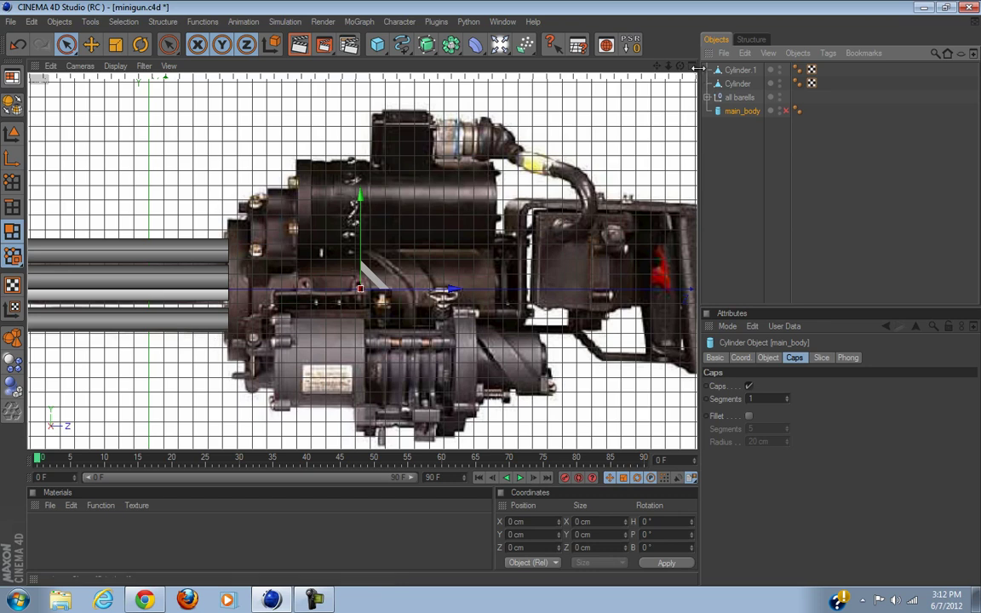
Toggle main_body on and off to compare it with the reference, leave it disabled and return to the four-view layout.
left_click(779, 110)
left_click(786, 111)
left_click(785, 111)
left_click(786, 111)
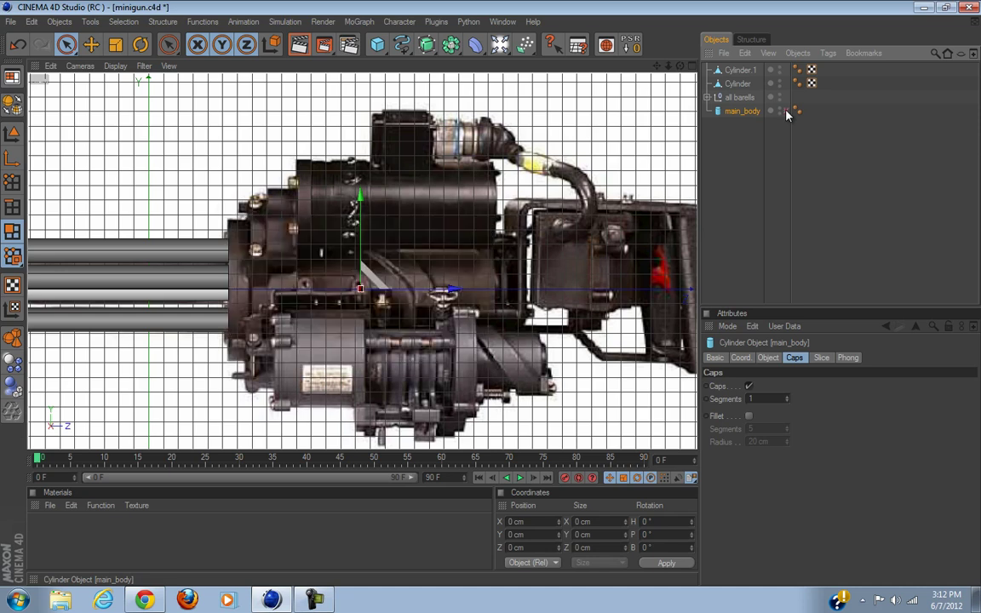
left_click(785, 110)
left_click(785, 111)
left_click(693, 65)
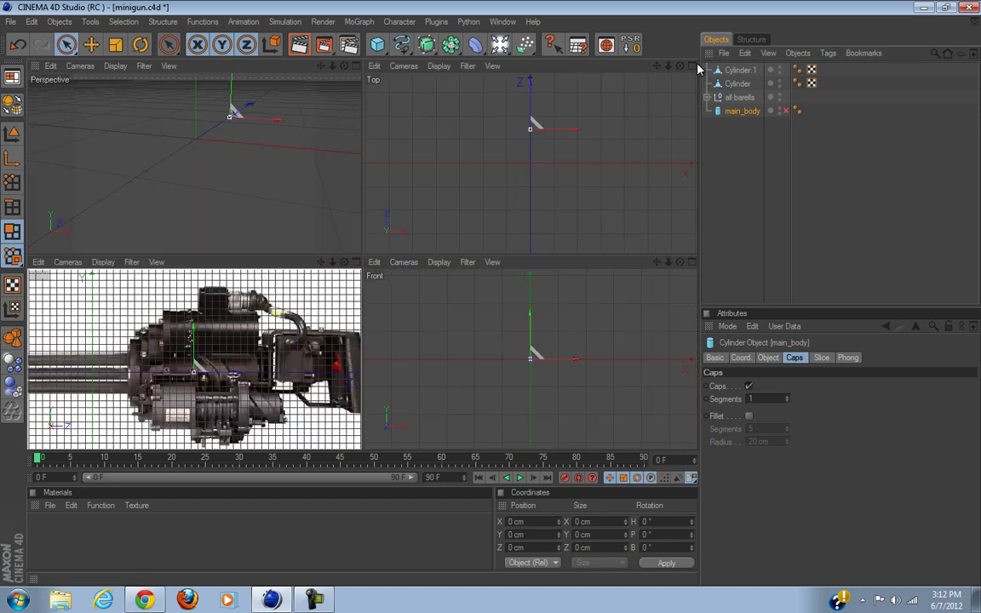
Enlarge the Perspective view and enable the main_body cylinder so it shows behind the barrels.
left_click(357, 66)
scroll(375, 171, "down", 5)
left_click_drag(375, 173, 515, 268, "alt")
left_click(786, 111)
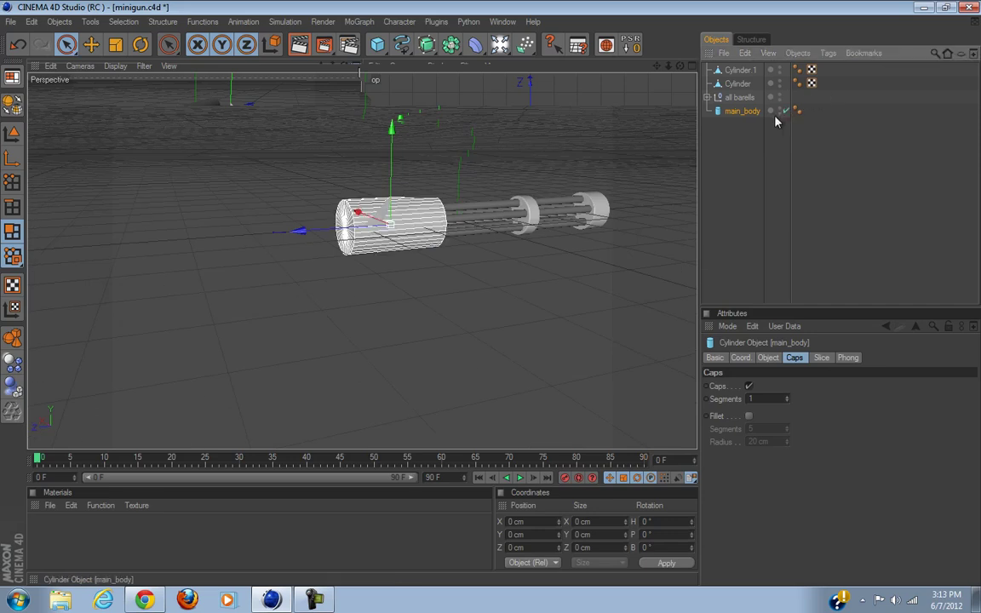
scroll(432, 271, "up", 3)
scroll(466, 298, "up", 8)
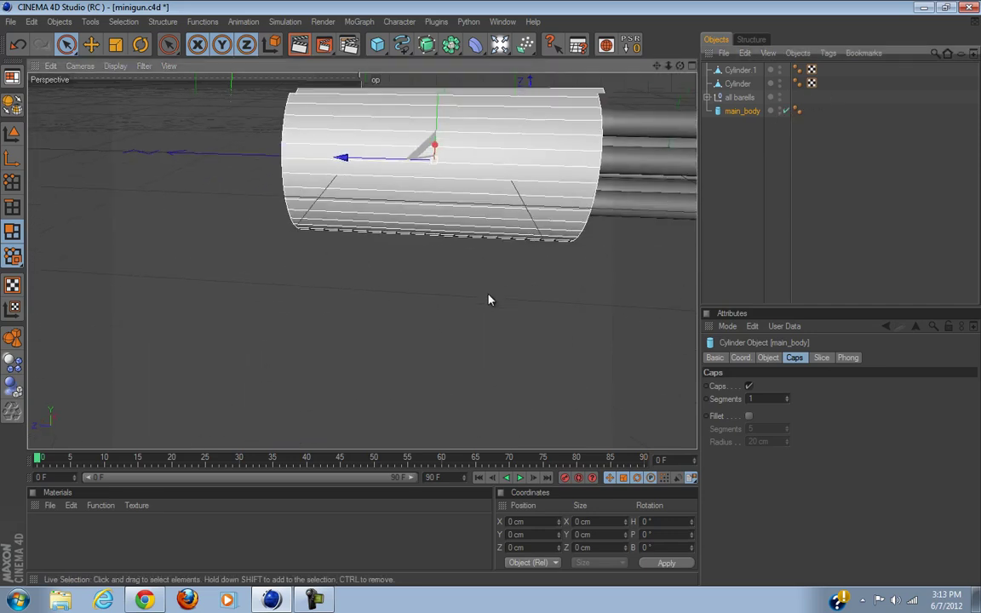
scroll(468, 300, "down", 2)
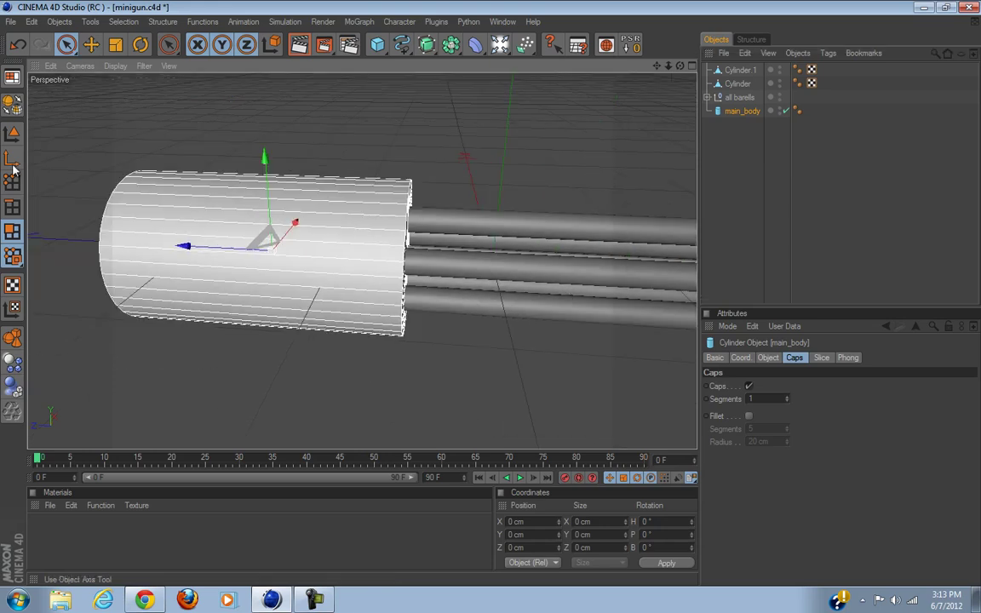
left_click(10, 104)
left_click(11, 232)
left_click_drag(499, 300, 268, 319, "alt")
key("ctrl+z")
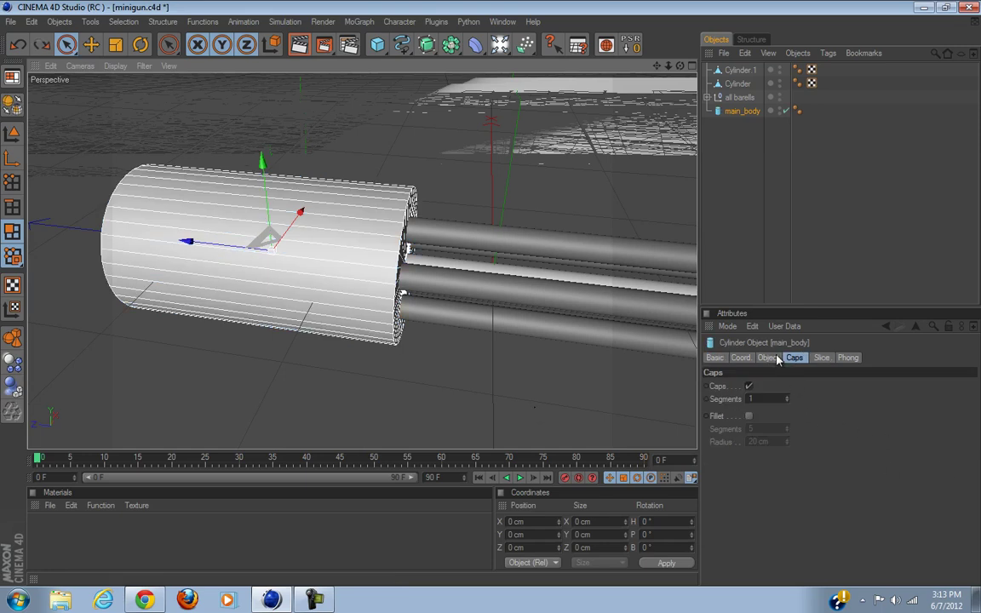
Set the main_body cylinder's rotation segments to 50.
left_click(769, 357)
double_click(813, 425)
type("50")
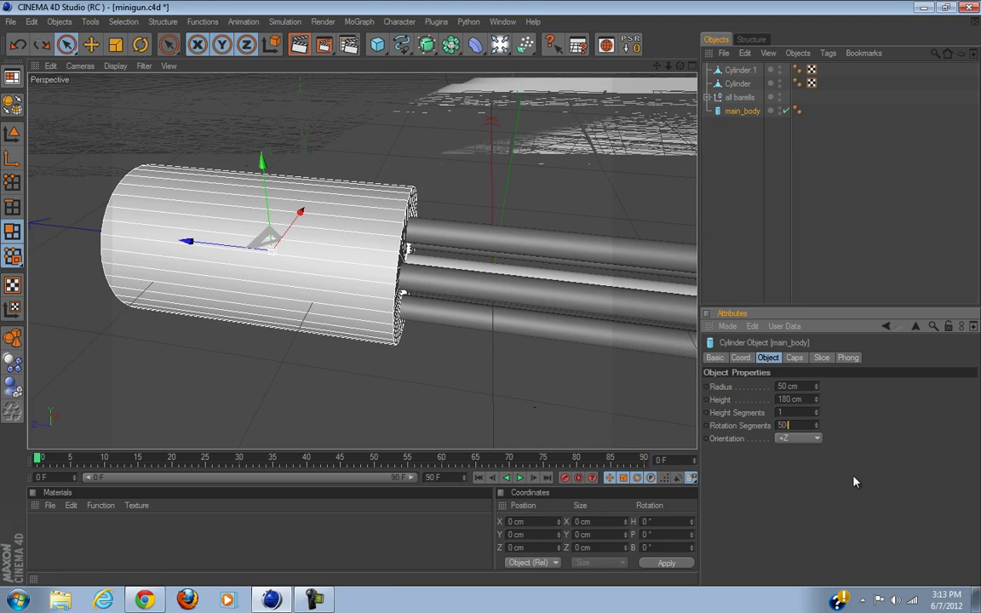
key("Return")
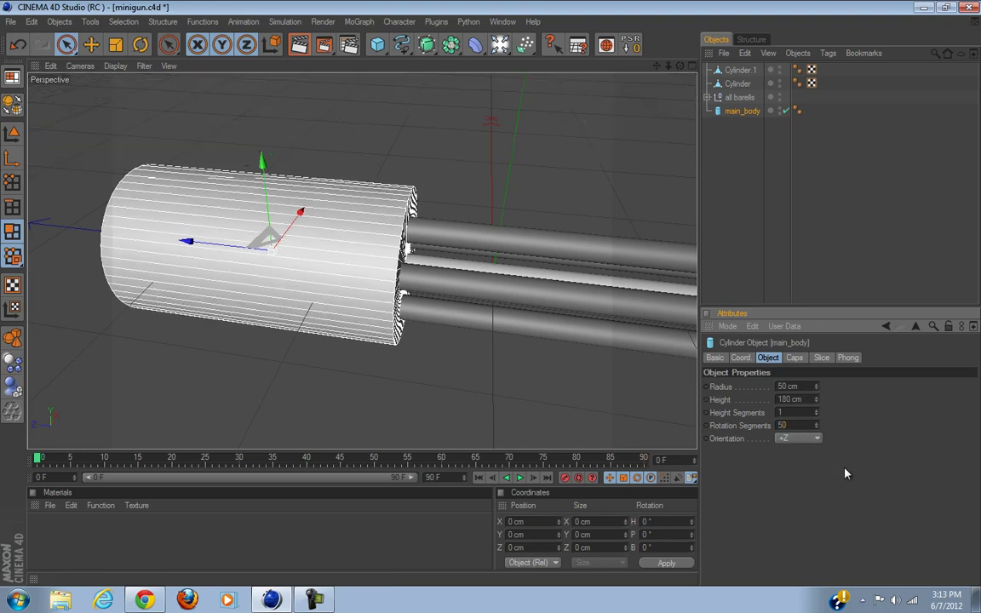
Switch to edge mode and convert the main_body cylinder into an editable polygon object.
left_click(426, 44)
scroll(271, 270, "up", 5)
scroll(272, 269, "down", 3)
scroll(274, 271, "up", 2)
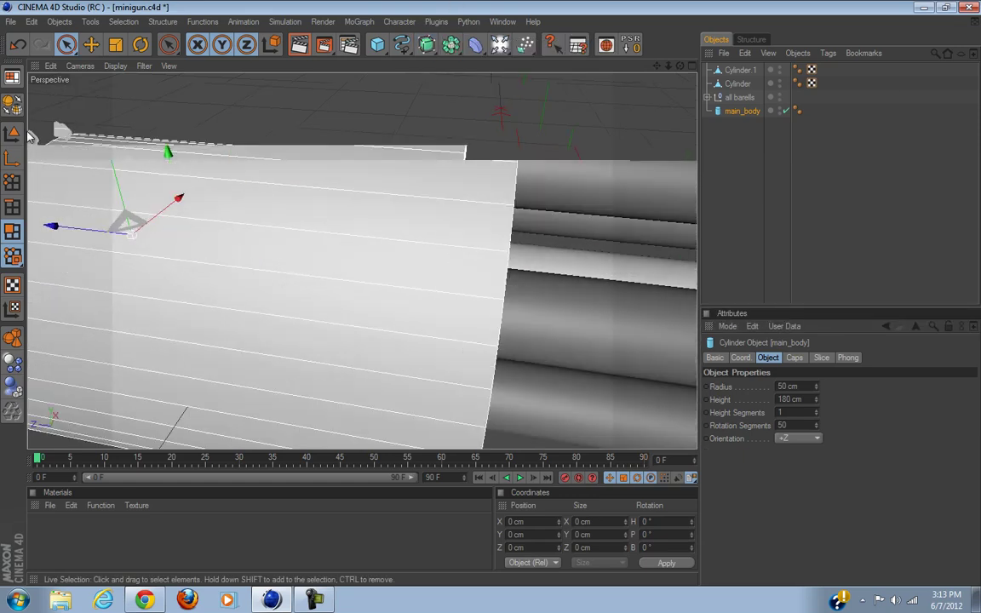
left_click(12, 207)
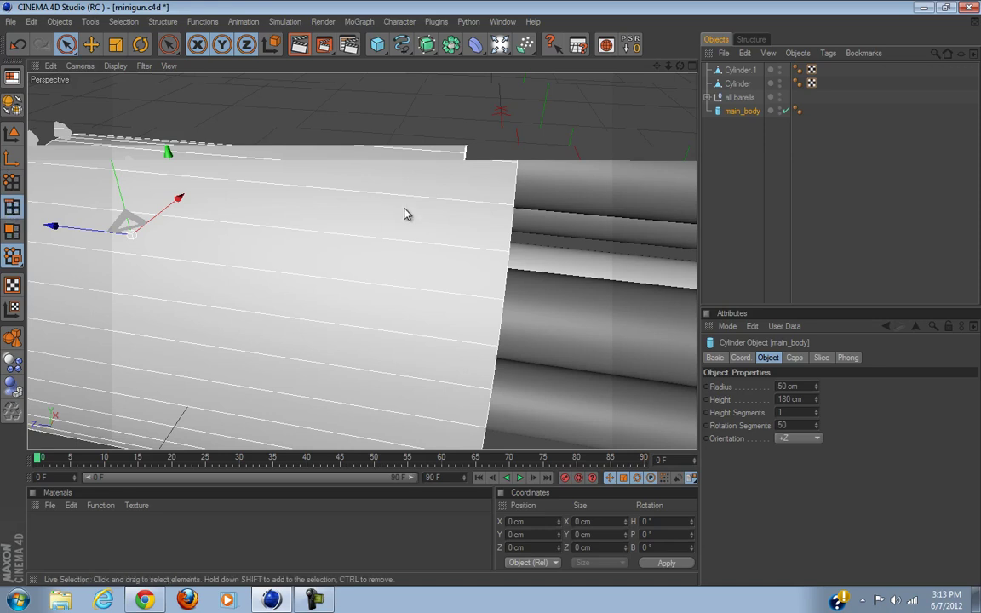
key("k")
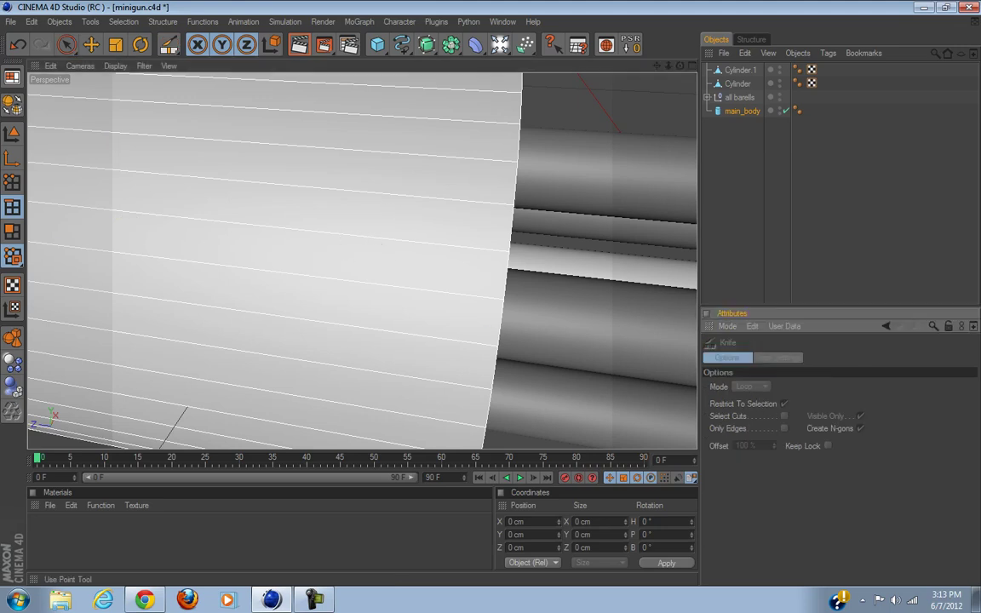
left_click(743, 112)
scroll(339, 271, "down", 5)
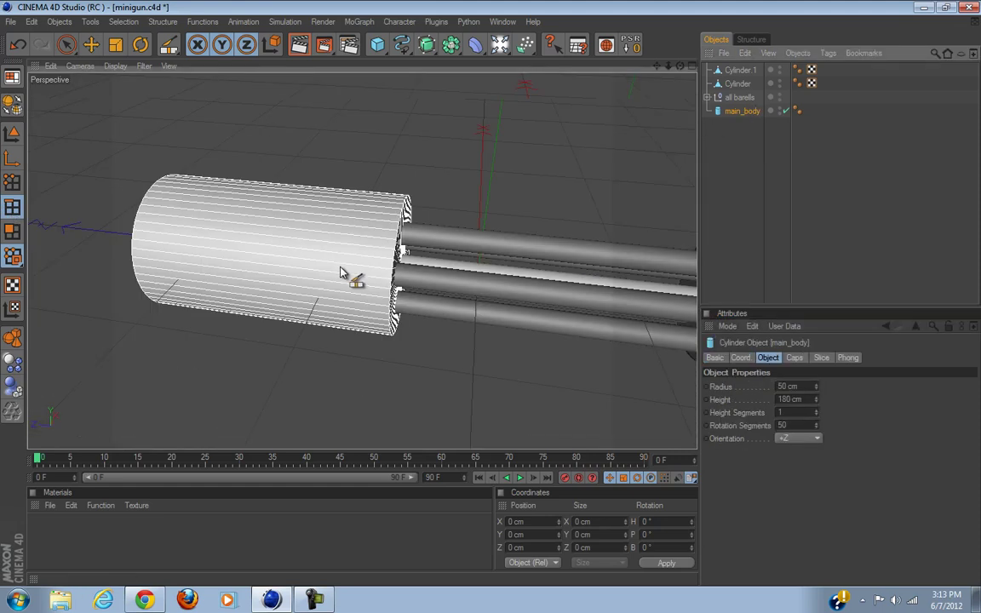
left_click(69, 45)
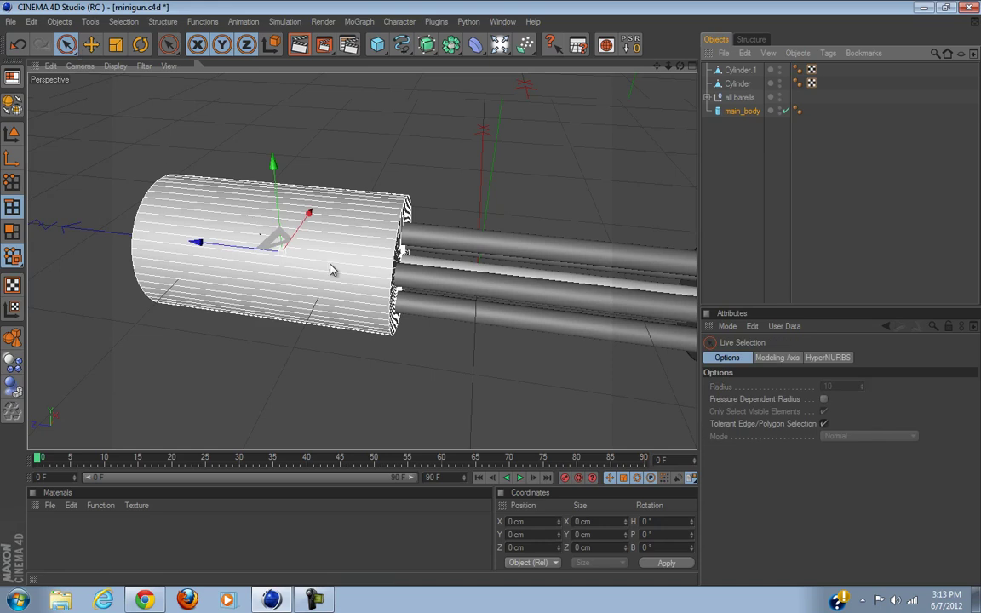
left_click(726, 112)
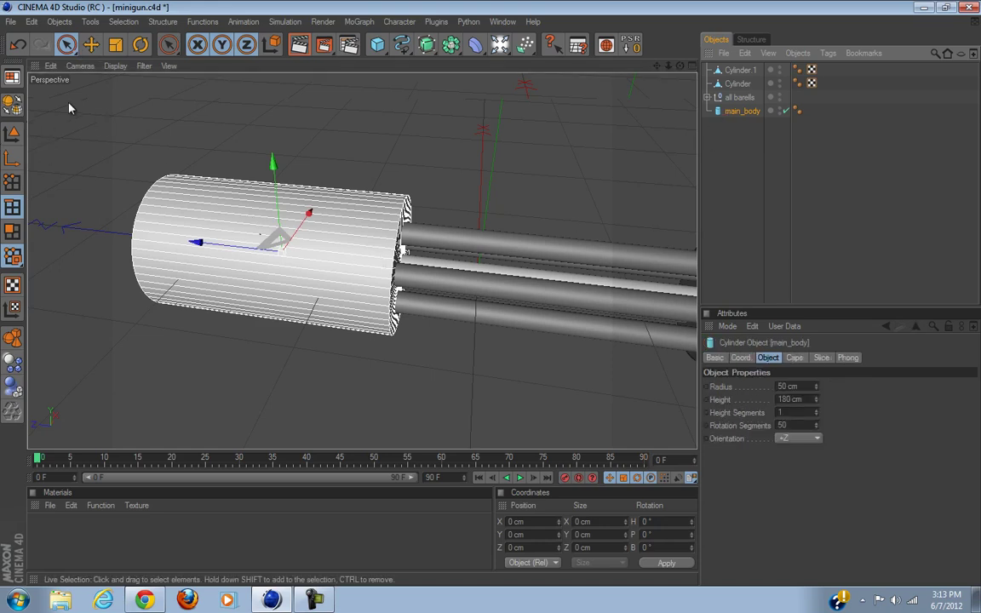
left_click(12, 103)
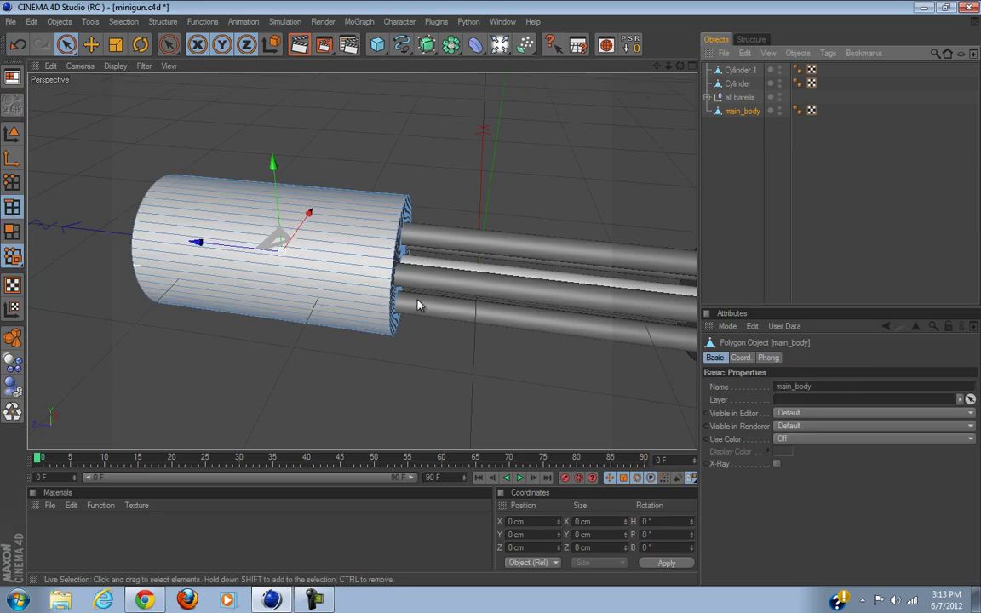
Cut two closely spaced edge loops around main_body near its barrel end with the Knife in Loop mode.
scroll(375, 277, "up", 3)
key("k")
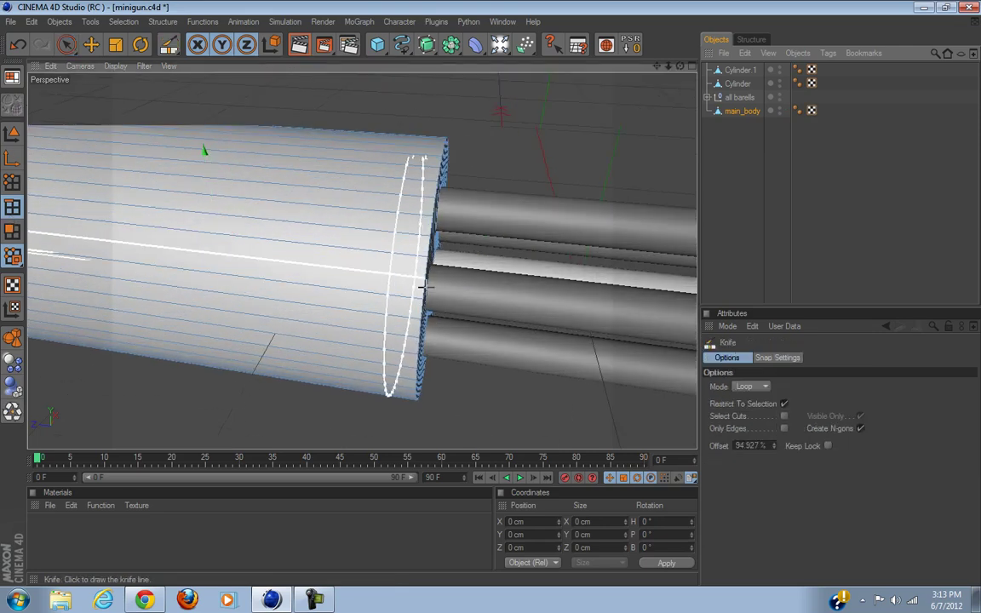
middle_click_drag(450, 341, 446, 341, "alt")
scroll(448, 341, "up", 4)
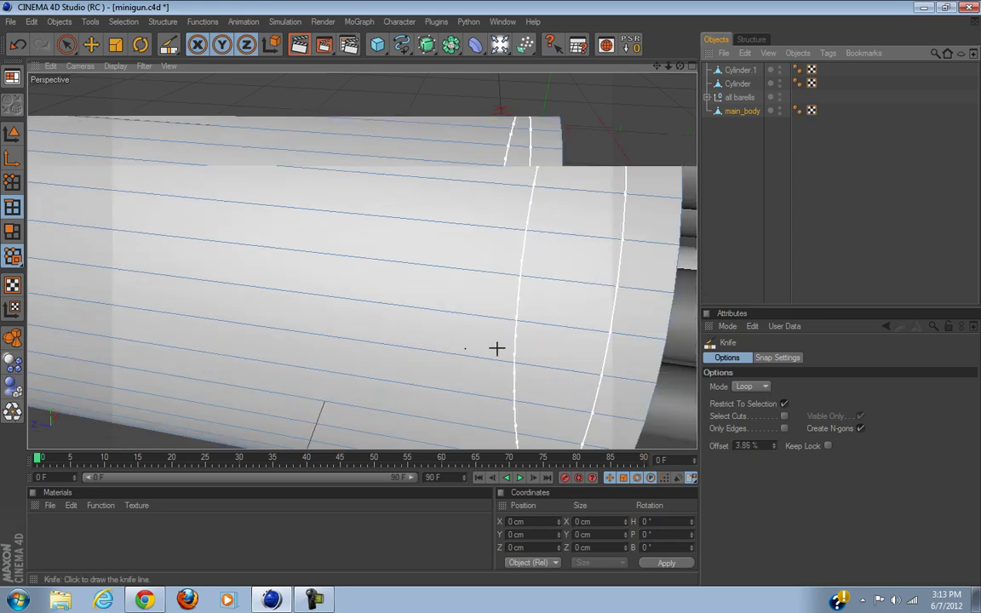
middle_click_drag(527, 334, 480, 285, "alt")
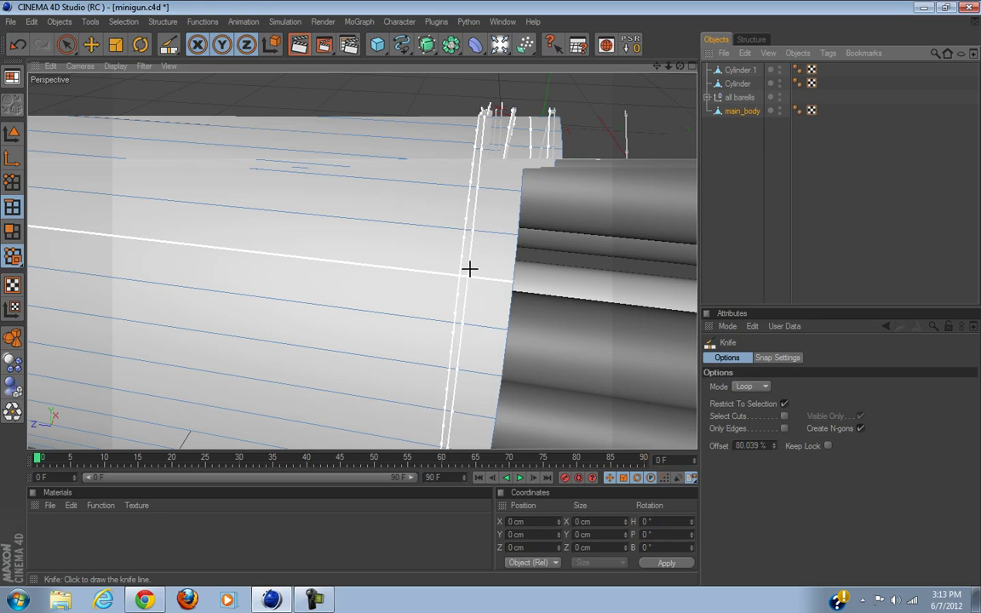
left_click(468, 269)
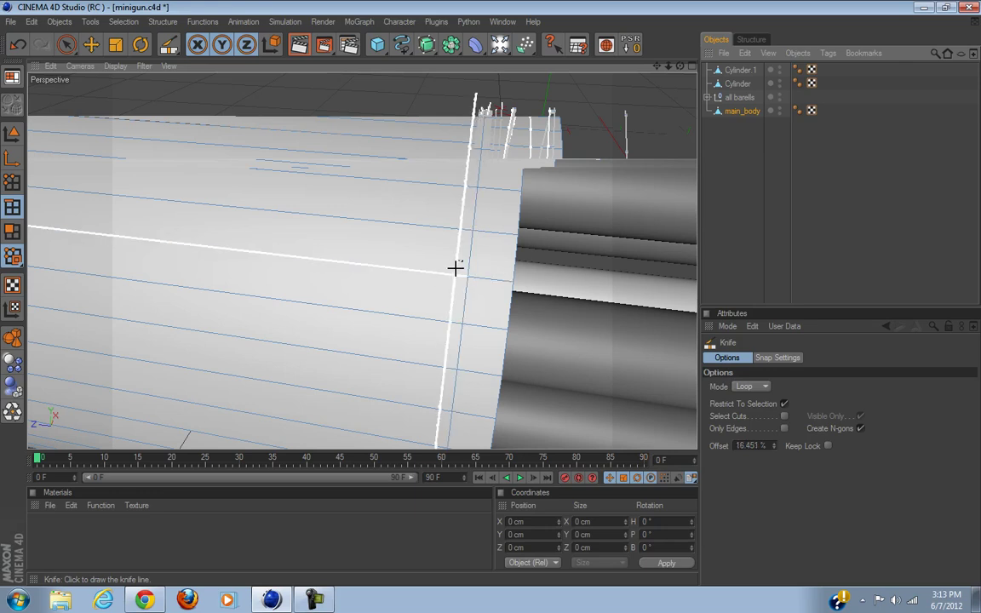
left_click(455, 269)
middle_click_drag(455, 329, 490, 294, "alt")
Switch to polygon mode and loop-select the outermost ring of side polygons at main_body's barrel end.
left_click(66, 44)
middle_click_drag(324, 235, 491, 294, "alt")
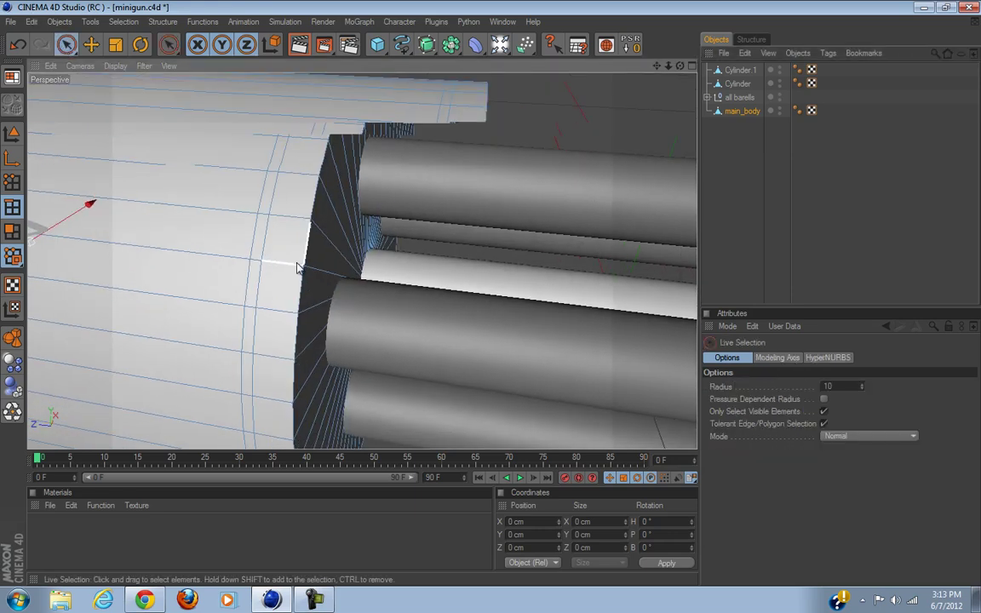
left_click_drag(295, 249, 278, 240, "alt")
left_click(13, 231)
key("u")
key("l")
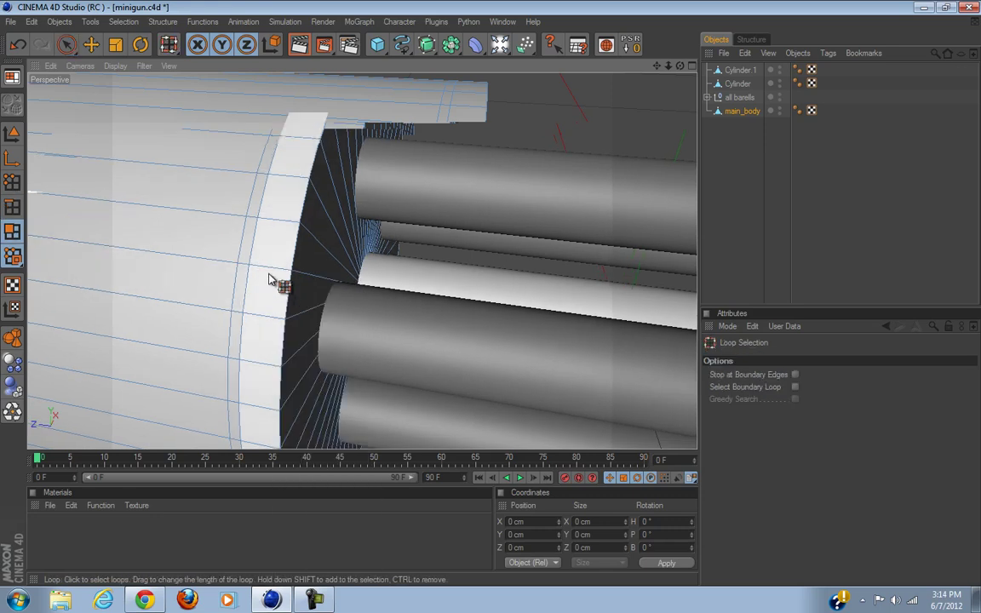
left_click(269, 280)
Try to scale the selected end ring up to about 105 cm across, then undo the scaling and the selection.
left_click(116, 45)
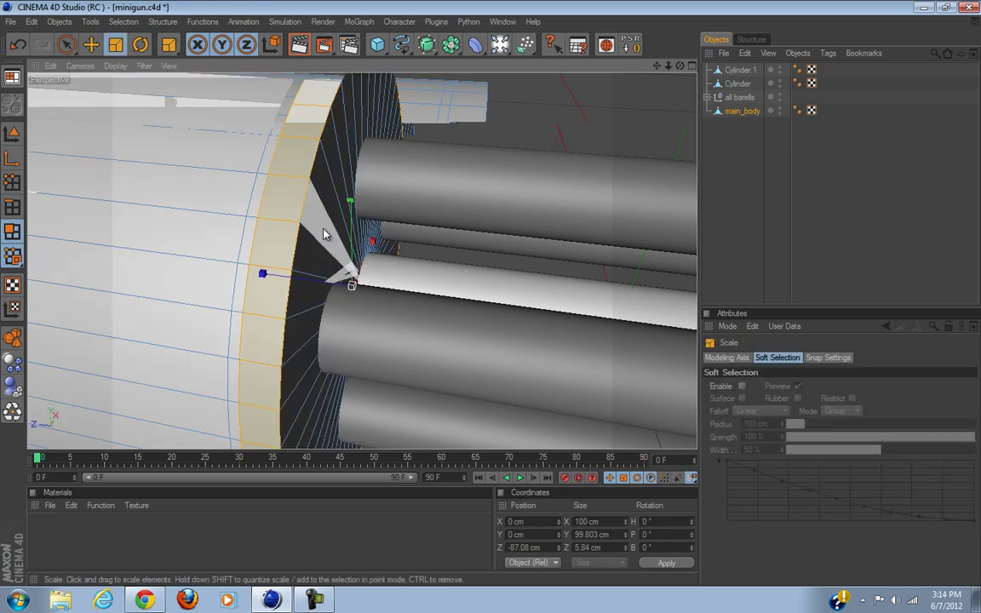
left_click_drag(471, 156, 491, 299)
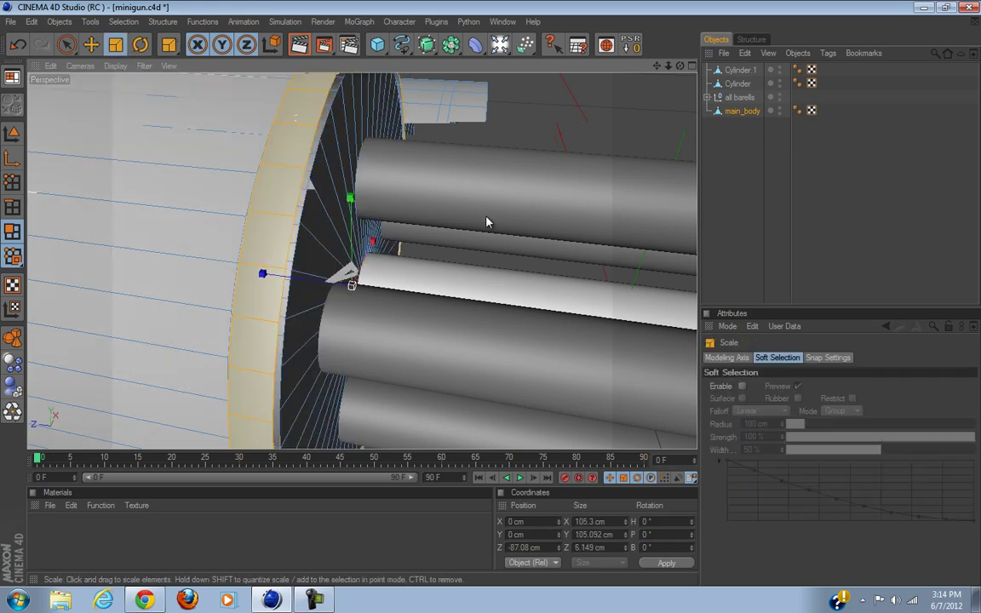
left_click_drag(496, 223, 494, 296, "alt")
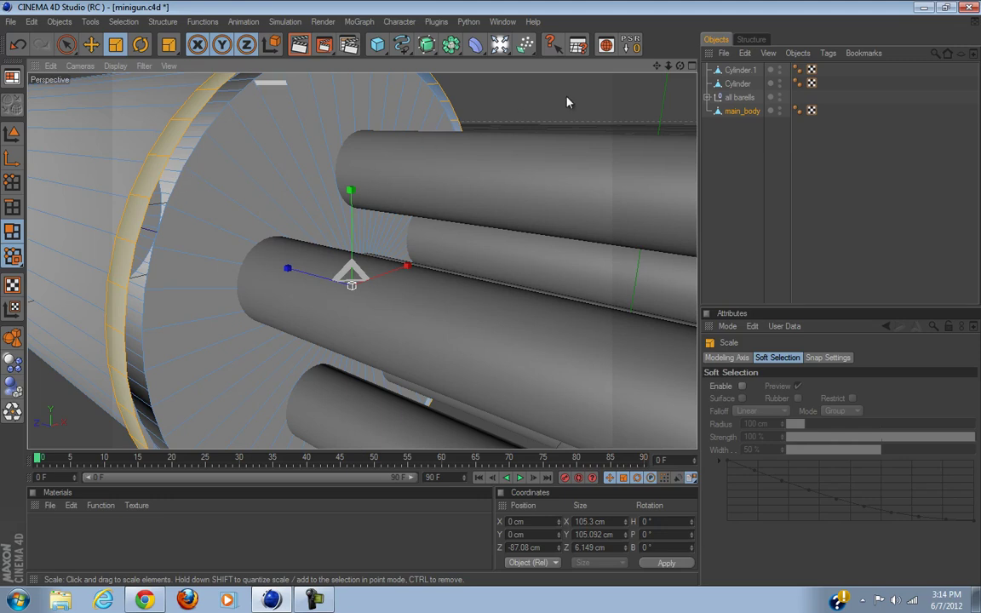
key("ctrl+z")
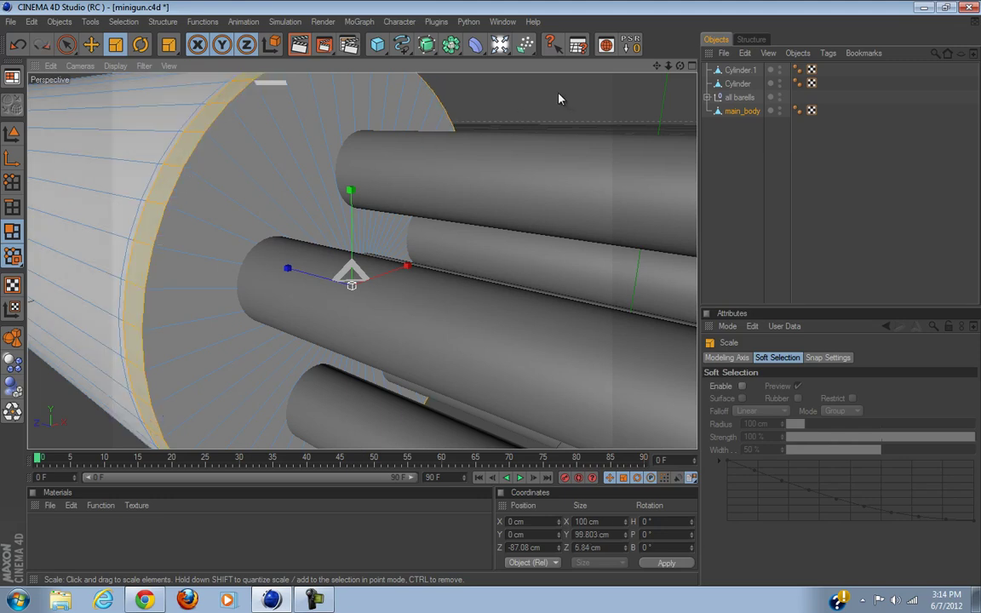
key("ctrl+z")
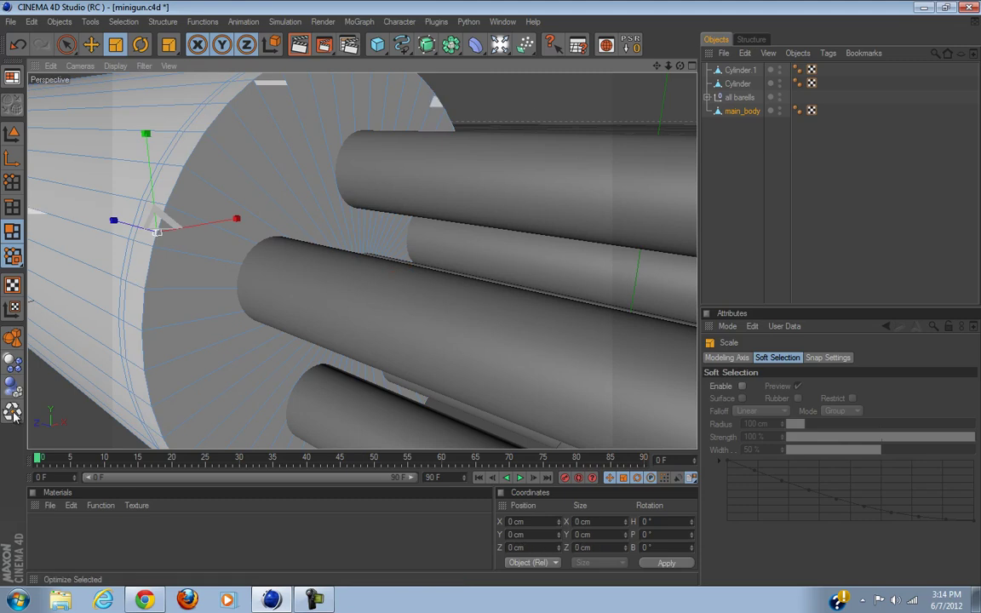
Optimize the main_body mesh and loop-select the outer polygon ring at its barrel end.
left_click(14, 414)
left_click(79, 404)
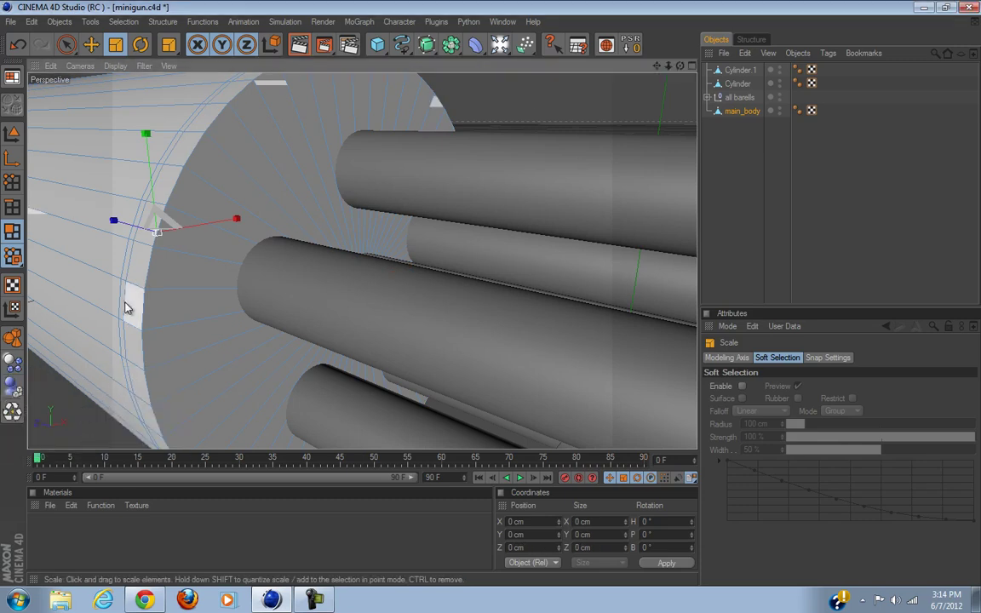
key("u")
key("l")
left_click(153, 316)
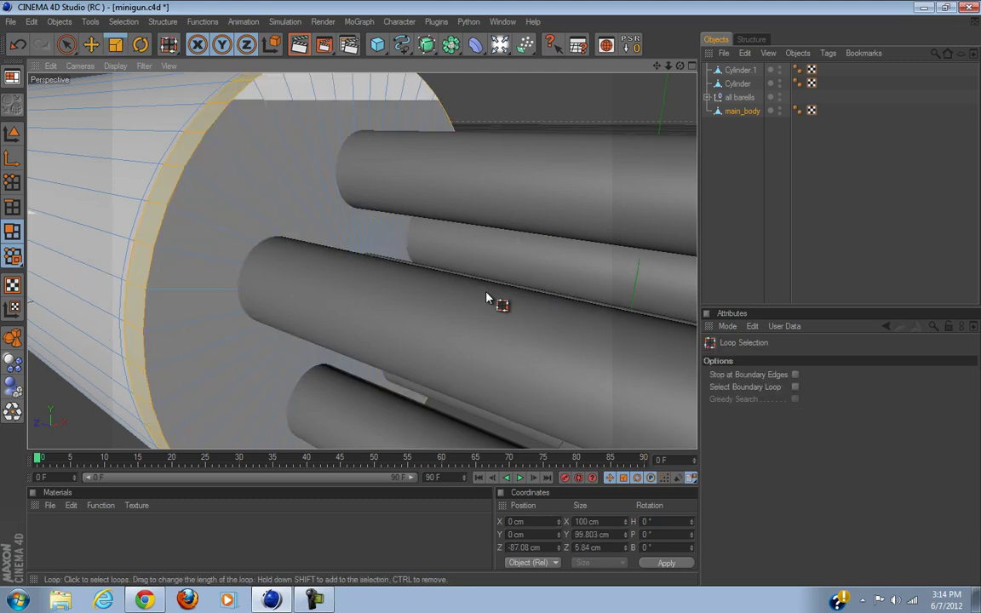
left_click_drag(482, 291, 553, 294, "alt")
Try to scale the optimized end ring up to about 102.5 cm across, then undo the scaling.
left_click(120, 47)
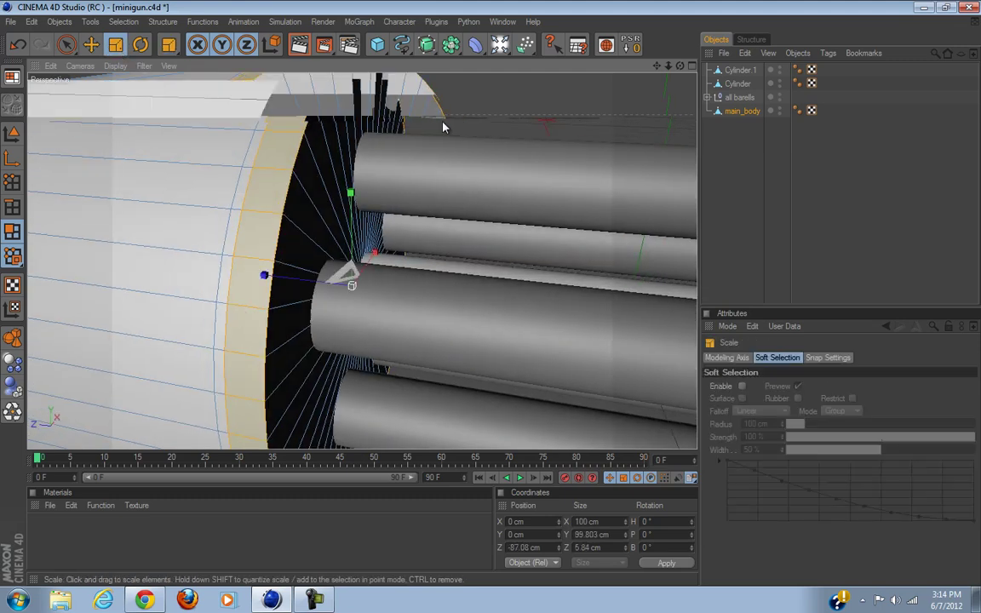
left_click_drag(471, 111, 491, 294)
left_click_drag(464, 152, 464, 151, "alt")
key("ctrl+z")
left_click_drag(491, 295, 491, 294)
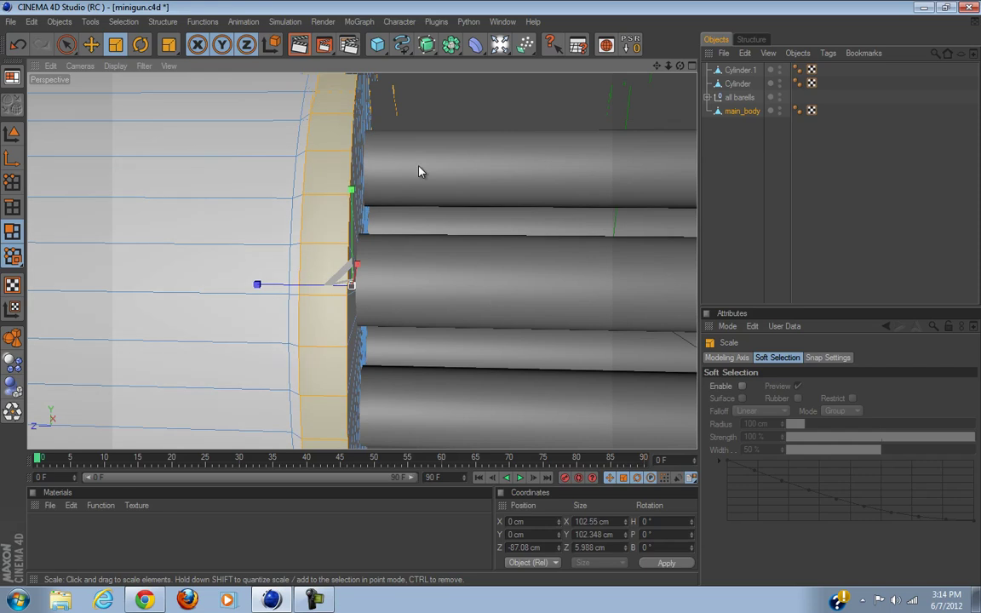
left_click_drag(422, 170, 204, 229)
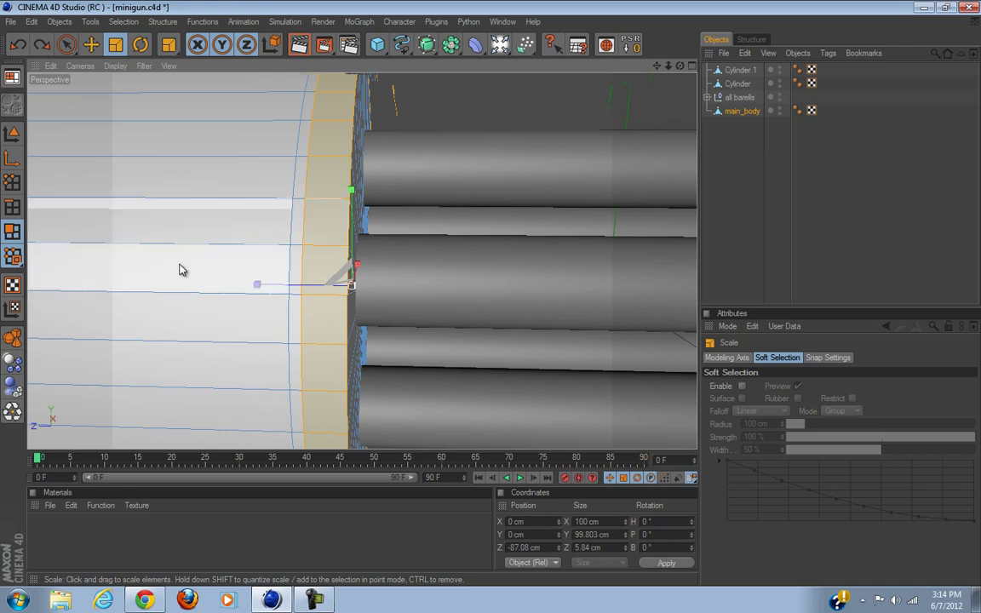
Loop-select the long band of side polygons behind the two edge loops on main_body.
key("u")
key("l")
left_click(192, 300)
scroll(234, 328, "down", 5)
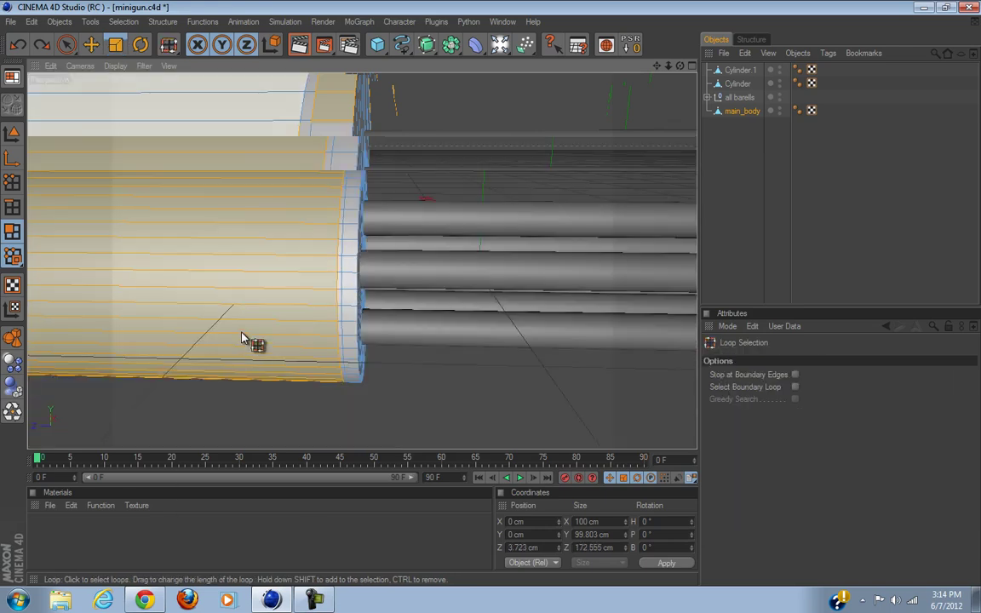
Switch from the perspective view to the enlarged side view, framing main_body against the minigun reference.
left_click(691, 67)
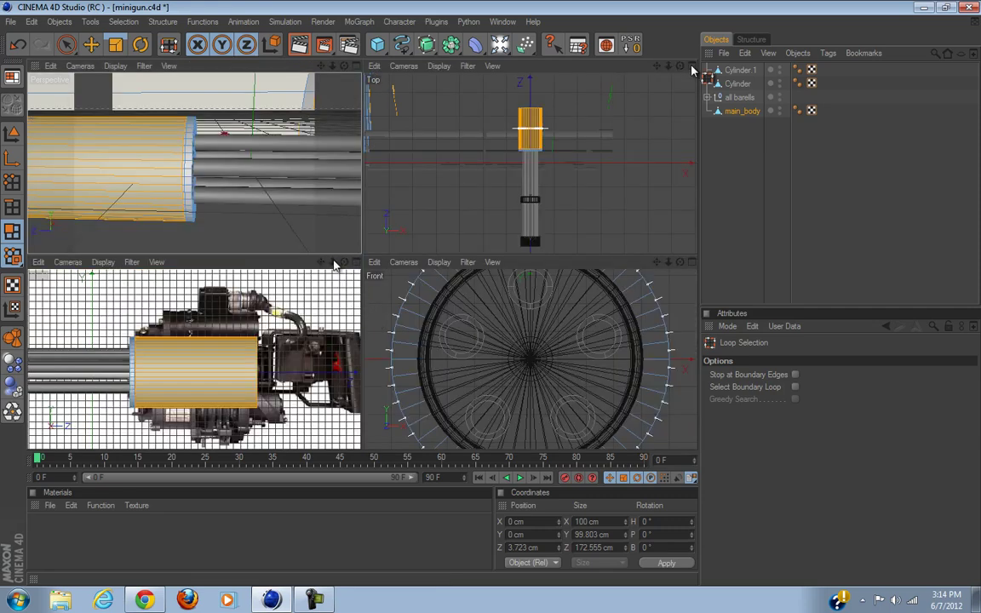
left_click(355, 263)
scroll(311, 305, "up", 2)
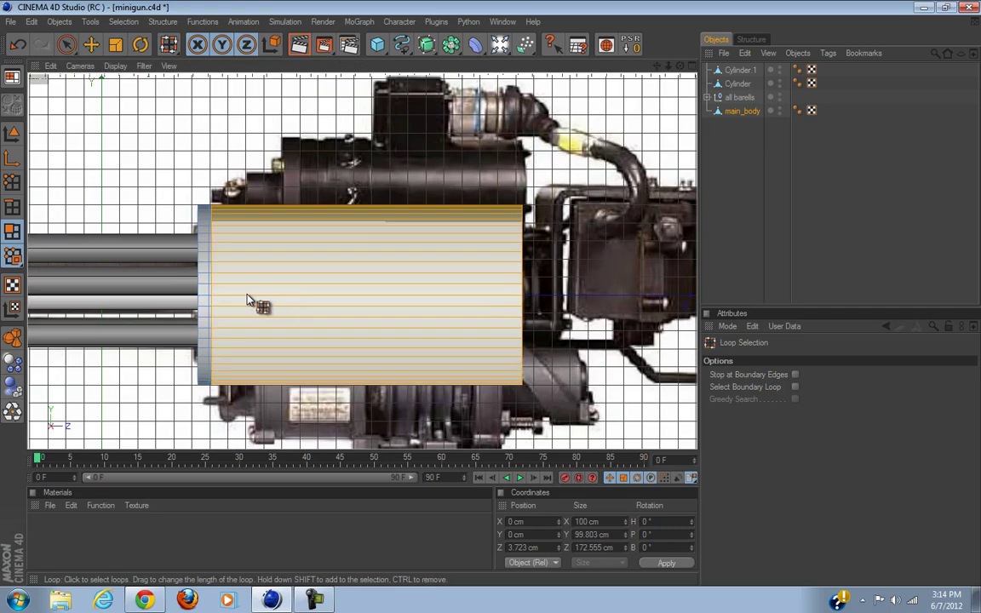
middle_click_drag(493, 299, 523, 325, "alt")
scroll(290, 313, "up", 2)
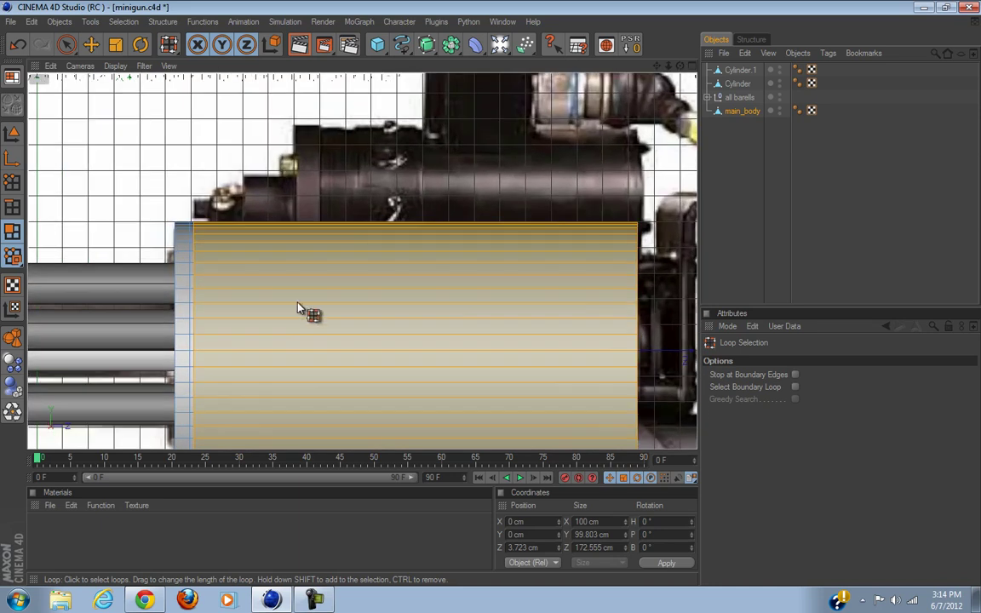
left_click(360, 207)
key("ctrl+z")
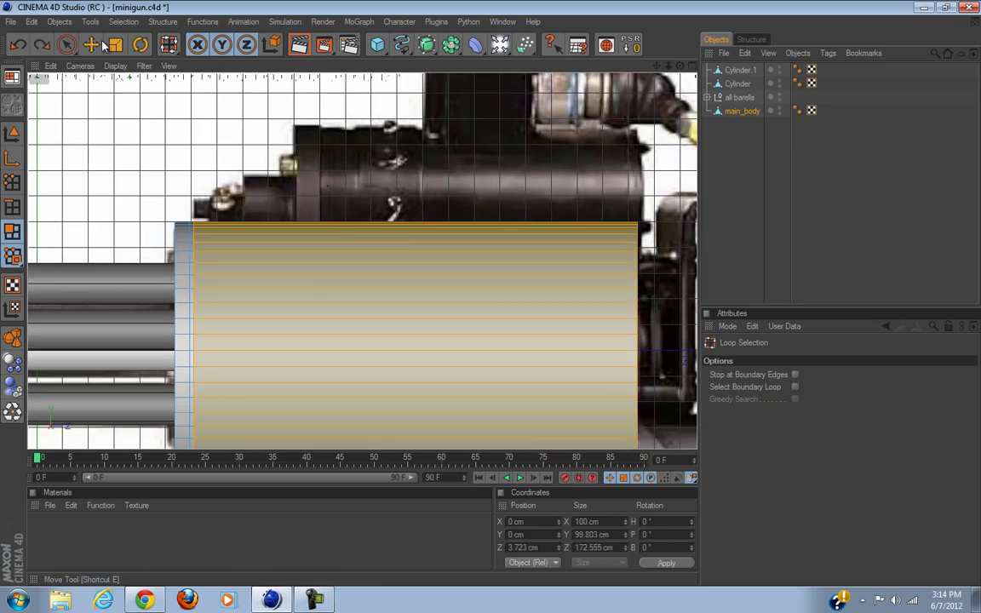
Try to scale the selected side band down to 88 cm and then 72.6 cm across, undoing each scaling.
left_click(115, 46)
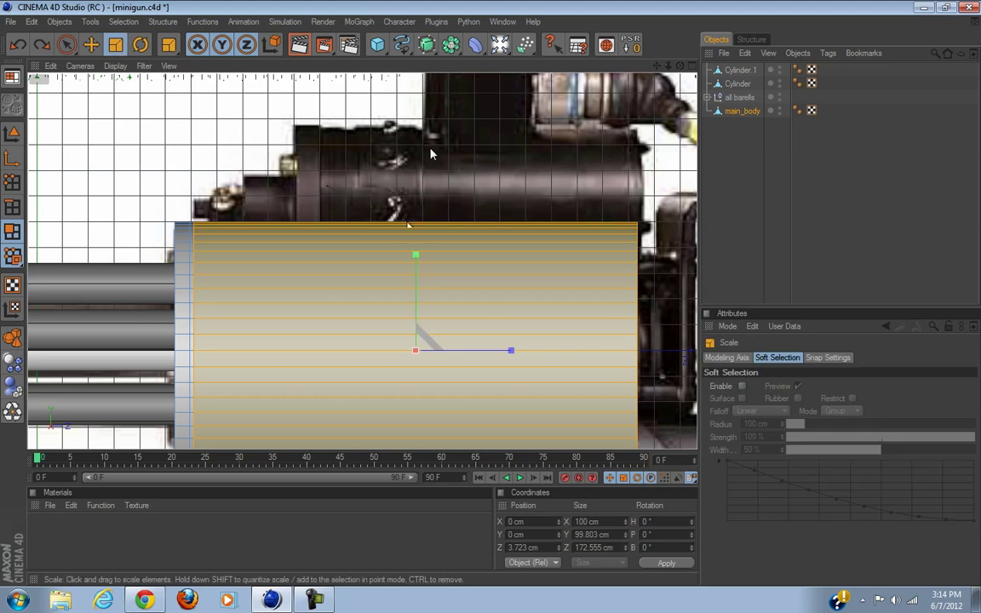
left_click_drag(432, 141, 489, 295)
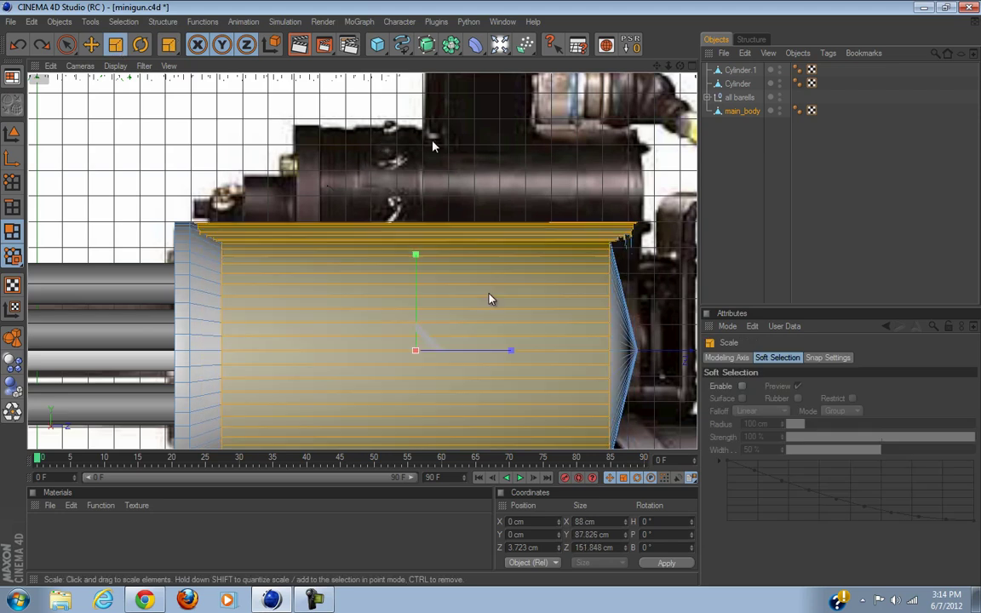
key("ctrl+z")
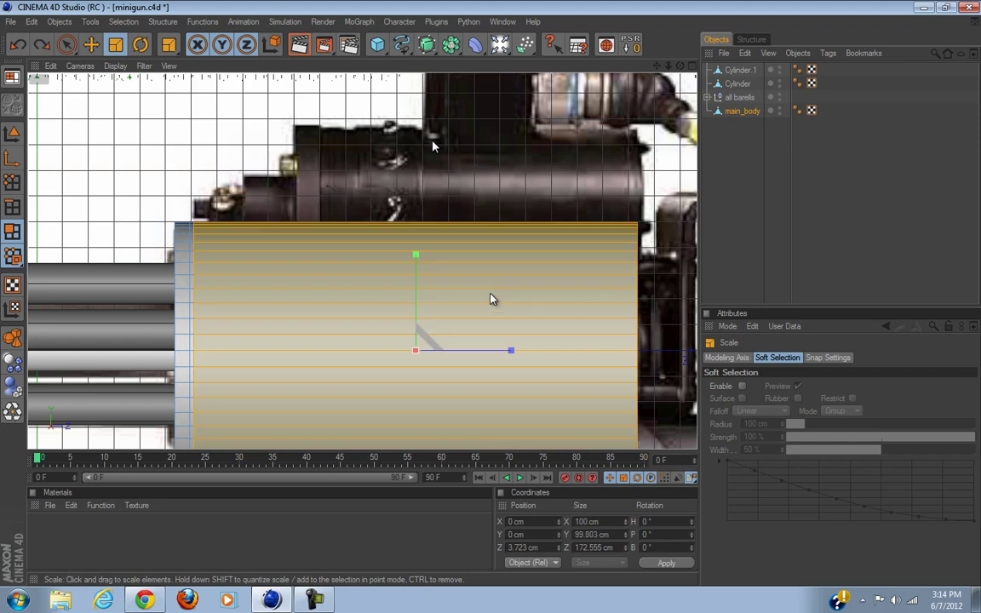
scroll(434, 142, "down", 3)
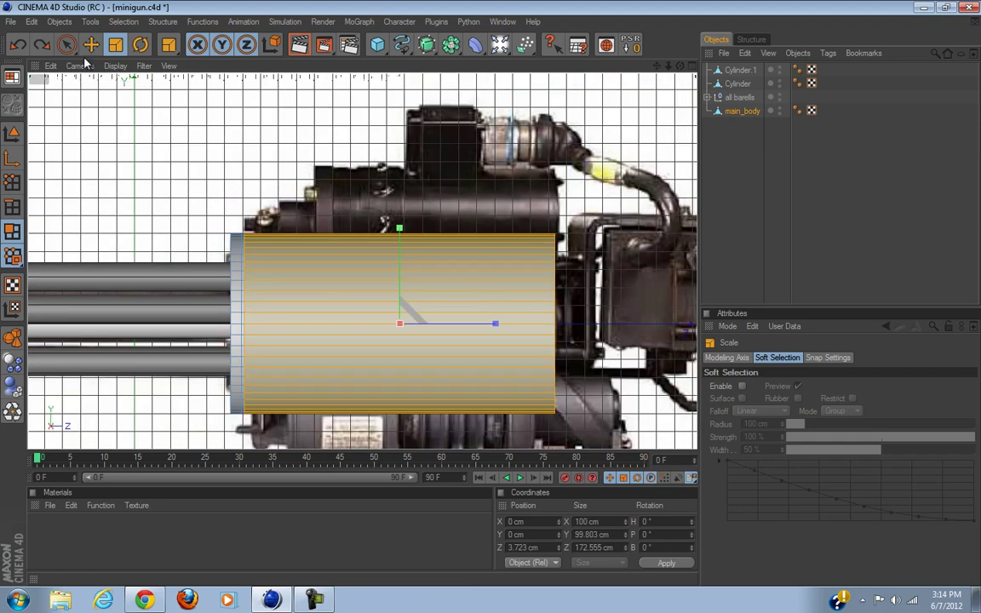
left_click_drag(486, 142, 490, 300)
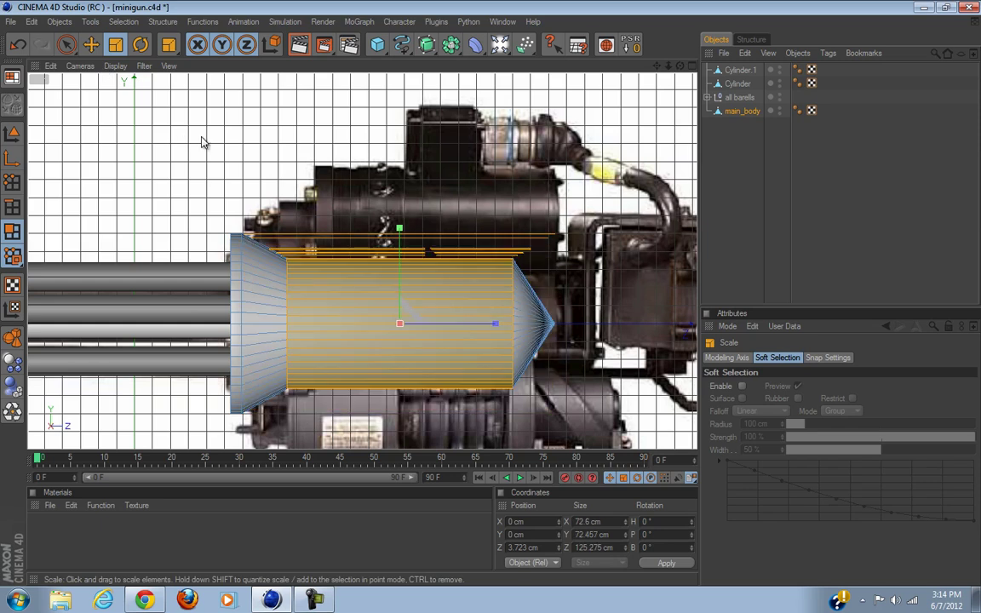
key("ctrl+z")
Let rectangle selection include hidden elements and add the rear area of main_body to the polygon selection.
left_click_drag(65, 44, 117, 61)
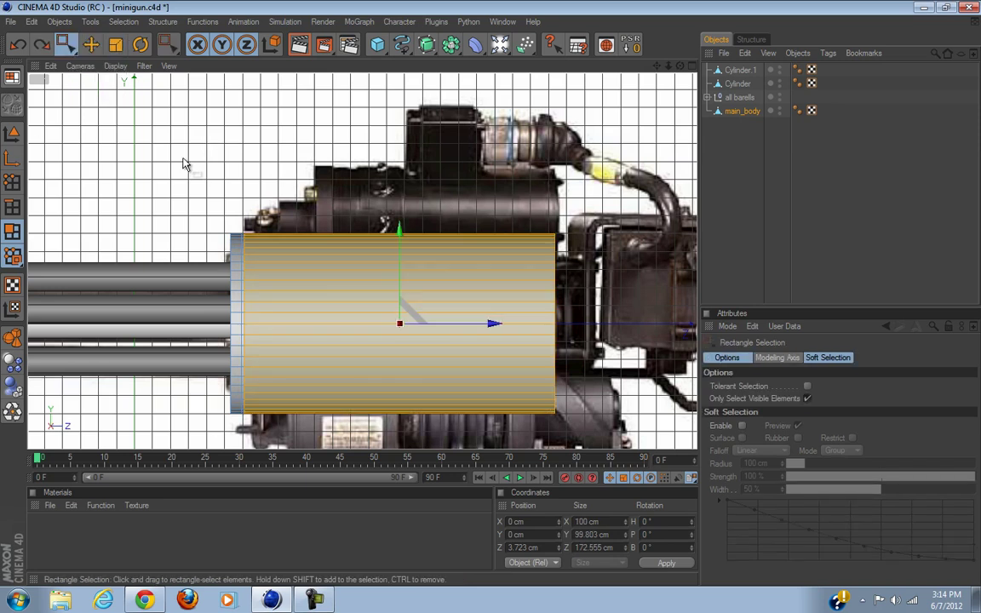
left_click(807, 399)
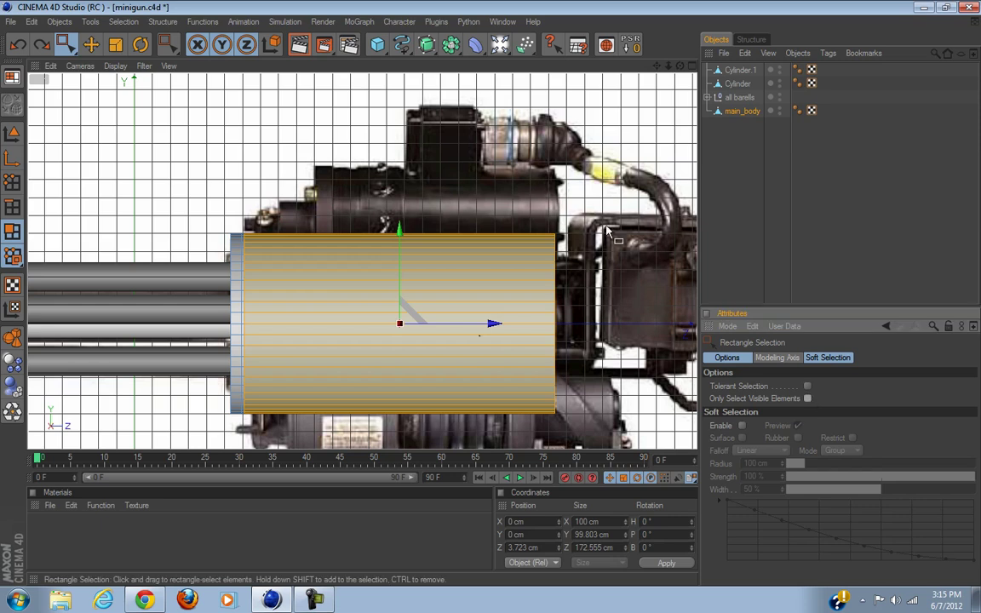
left_click_drag(634, 160, 533, 525, "shift")
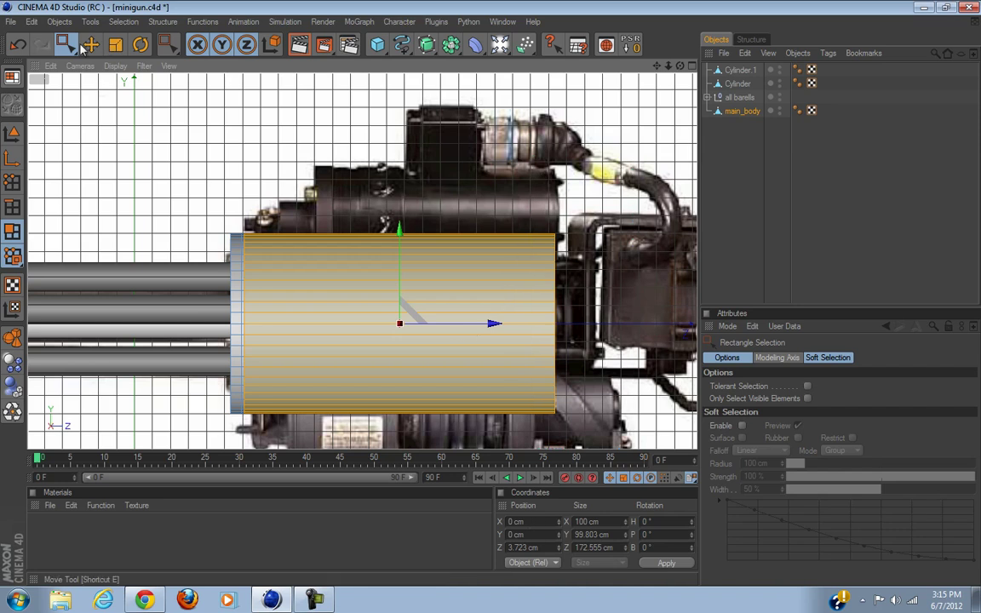
left_click_drag(70, 46, 86, 60)
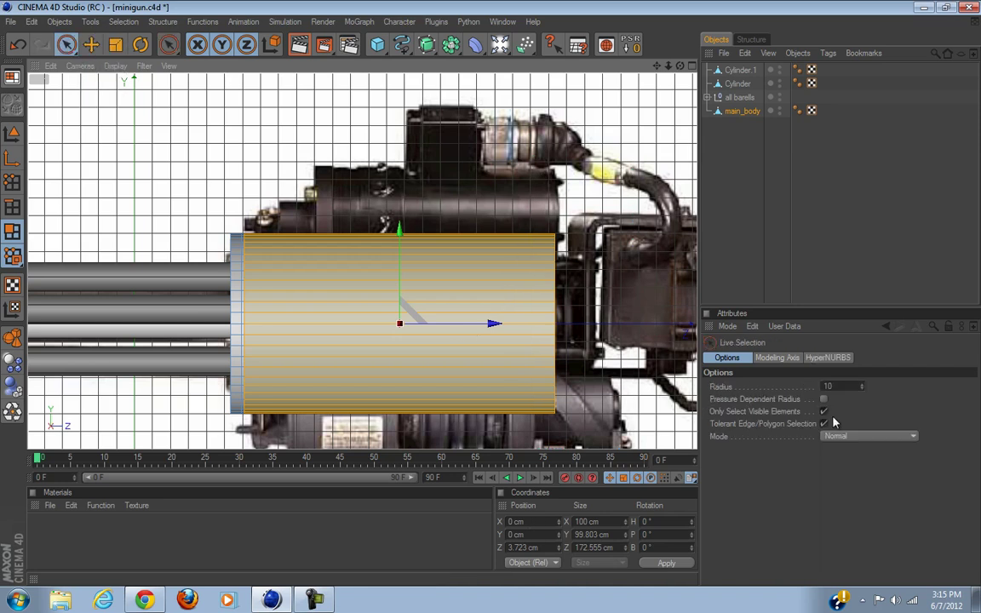
Scale the selected long side band of main_body down to about 96 cm across.
left_click(115, 44)
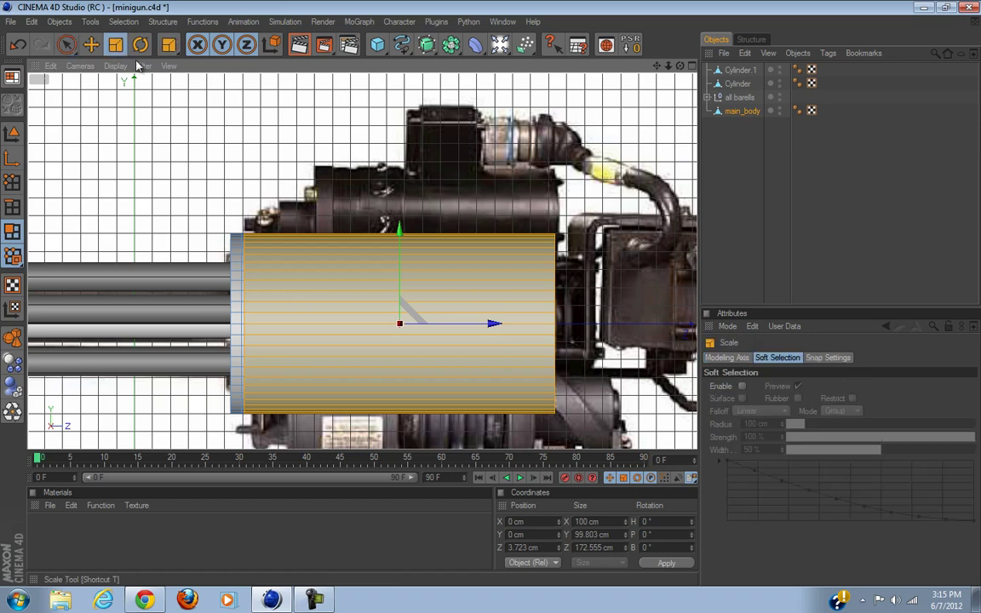
left_click_drag(492, 124, 491, 298)
scroll(515, 240, "up", 5)
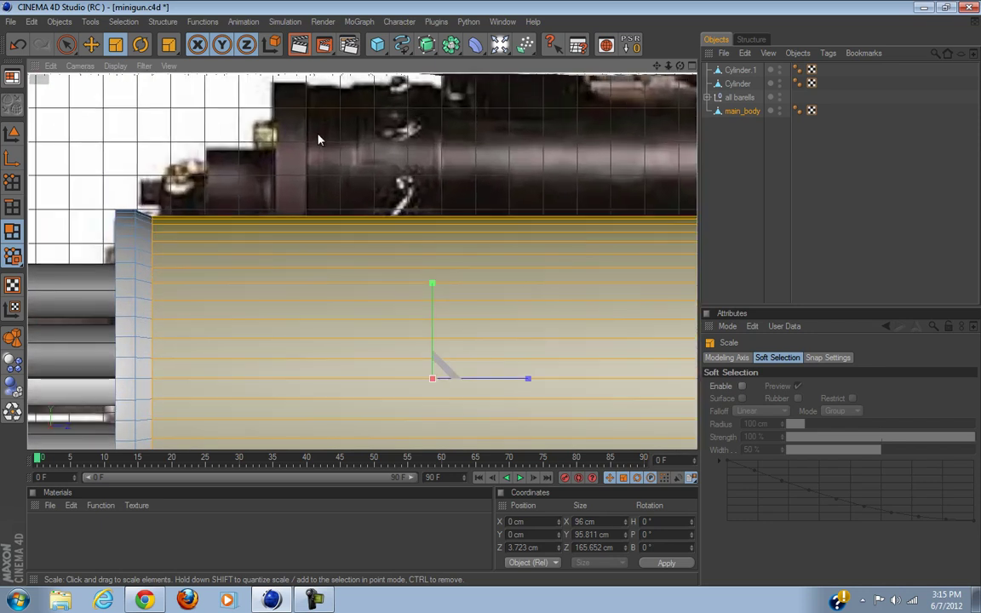
scroll(339, 184, "down", 5)
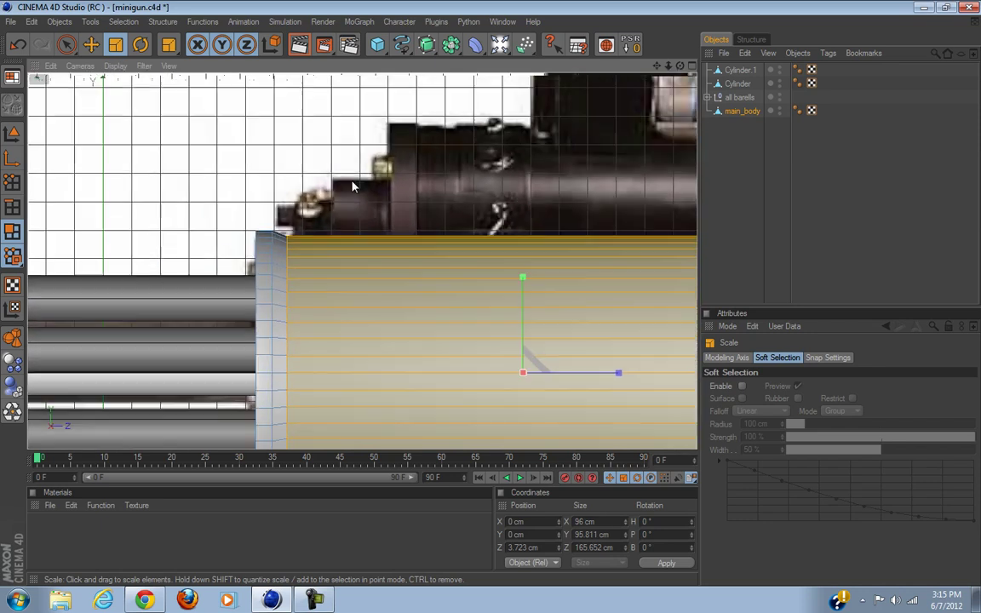
scroll(354, 187, "up", 2)
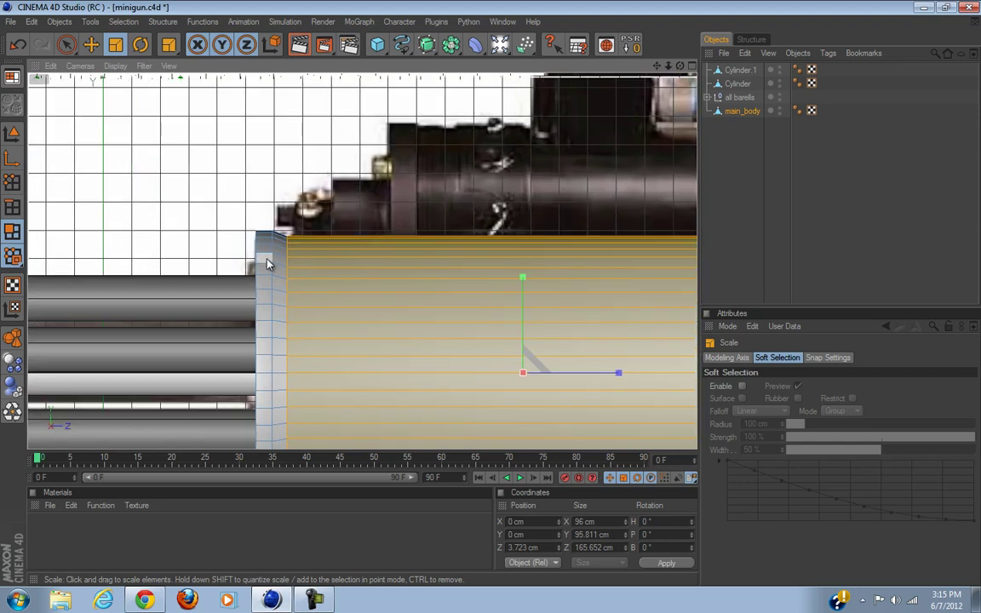
Loop-select the outer polygon ring at the barrel end of main_body and scale it down towards the body's diameter.
key("u")
key("l")
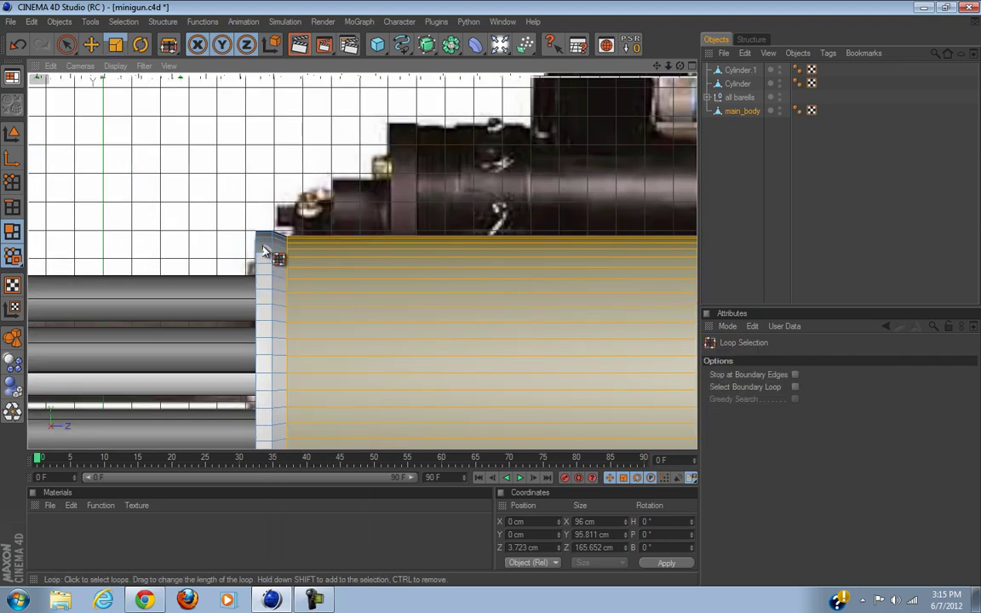
left_click(264, 248)
left_click(116, 47)
mouse_move(493, 295)
left_mouse_down()
mouse_move(482, 304)
mouse_move(502, 291)
mouse_move(494, 298)
left_mouse_up()
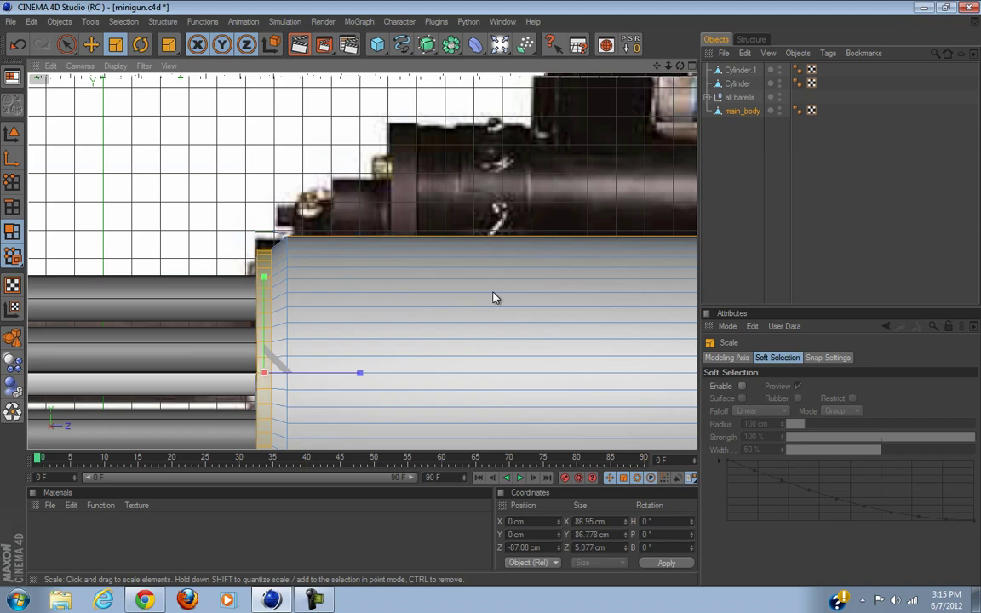
Loop-select the long side band of main_body again and box-select across its rear part.
left_click(296, 191)
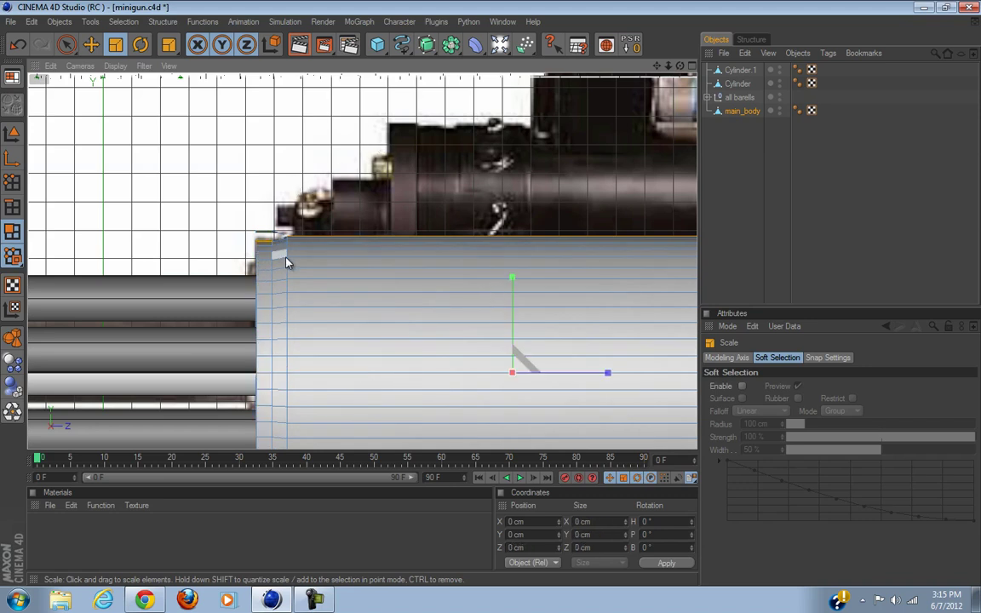
key("u")
key("l")
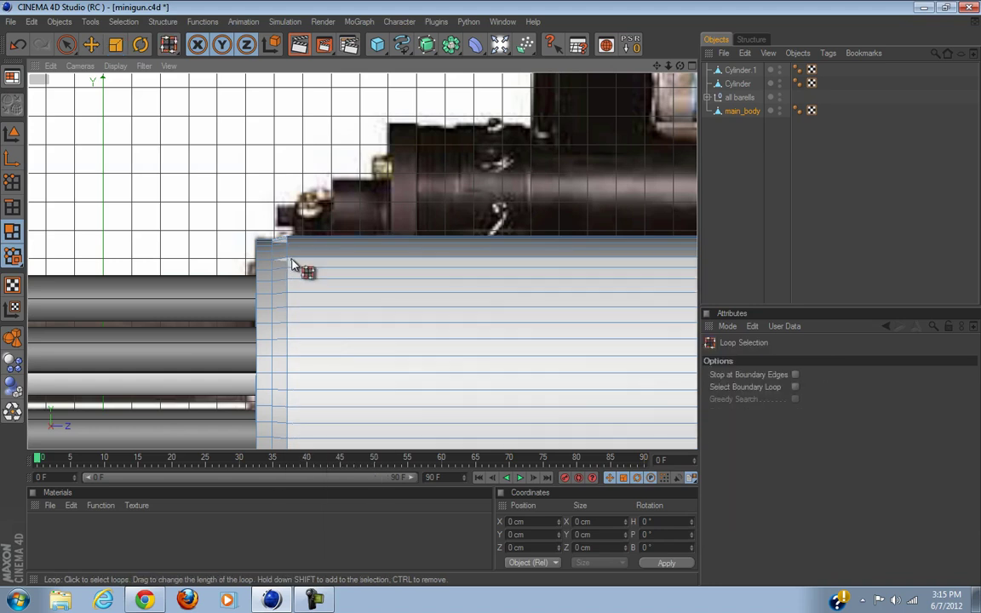
left_click(291, 265)
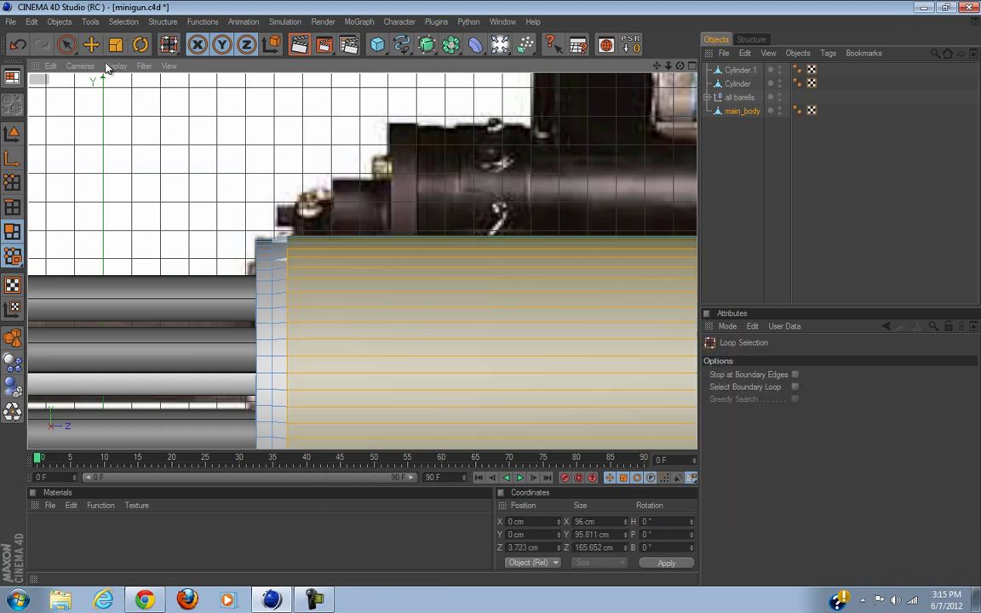
left_click_drag(71, 47, 113, 60)
scroll(374, 176, "down", 5)
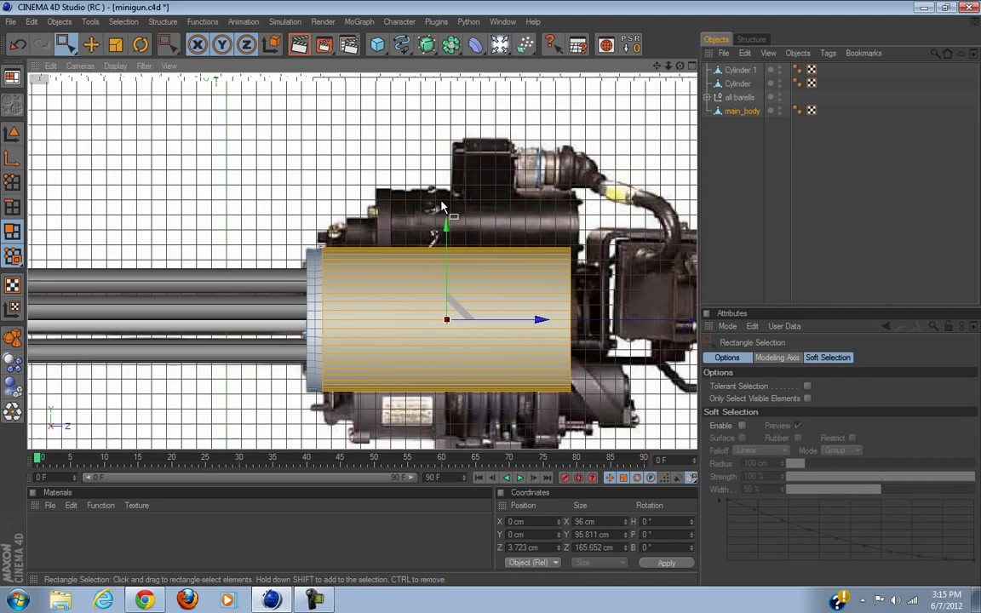
left_click_drag(489, 200, 579, 404)
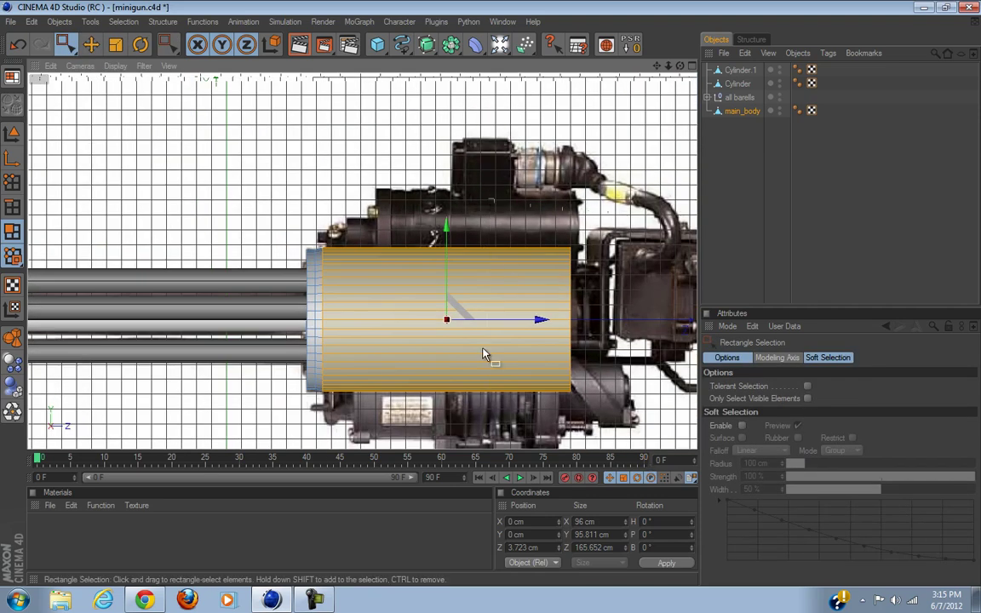
Scale the selected long side band down to about 83.1 cm across so the body narrows behind the front rings.
left_click(123, 40)
scroll(367, 288, "up", 2)
left_click_drag(491, 298, 492, 292)
scroll(422, 200, "up", 4)
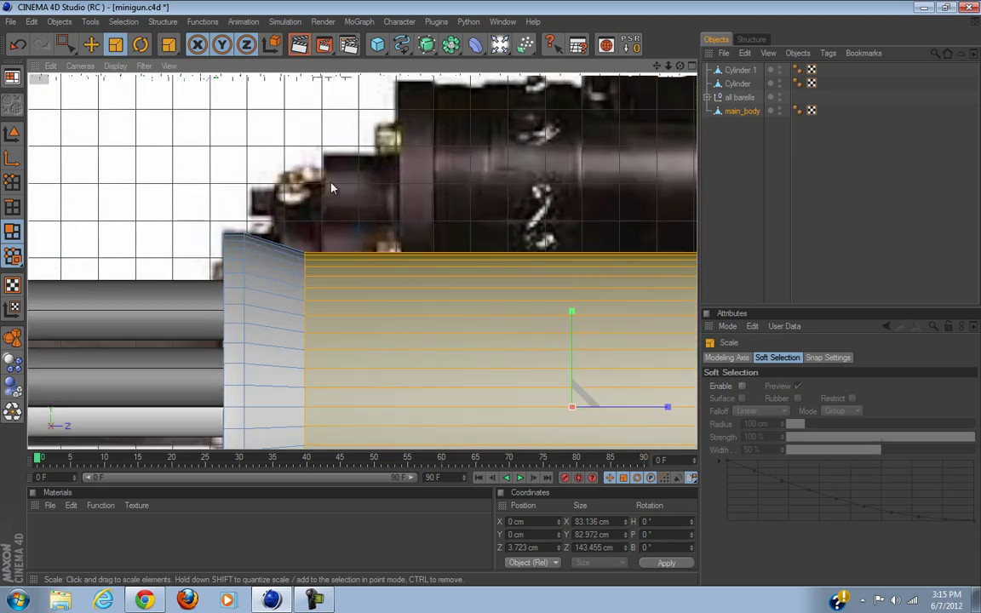
scroll(330, 191, "down", 5)
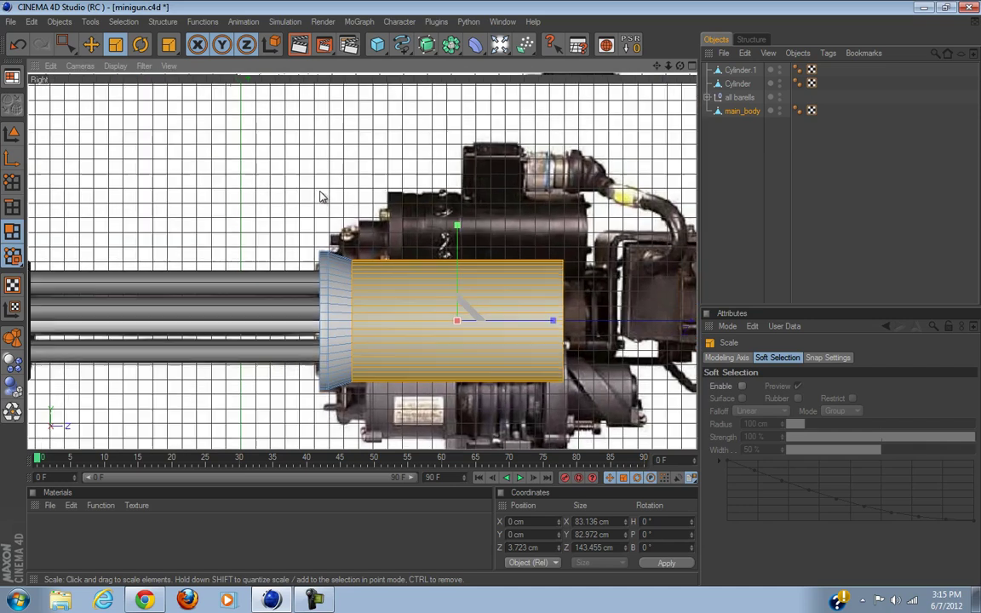
Loop-select the edge ring at the front of the long side band in edge mode.
scroll(320, 199, "up", 2)
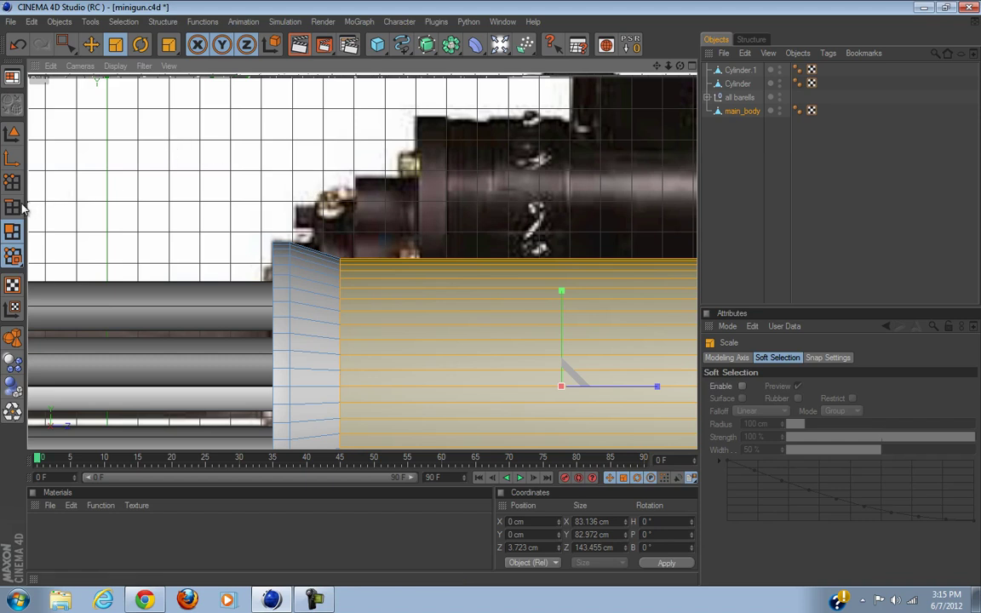
left_click(288, 296)
key("u")
key("l")
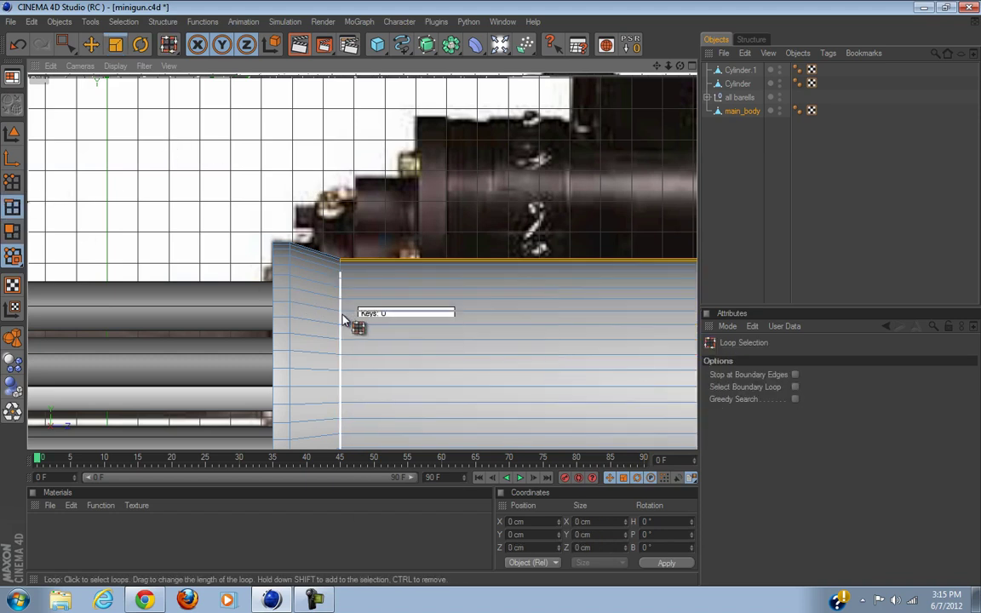
left_click(340, 317)
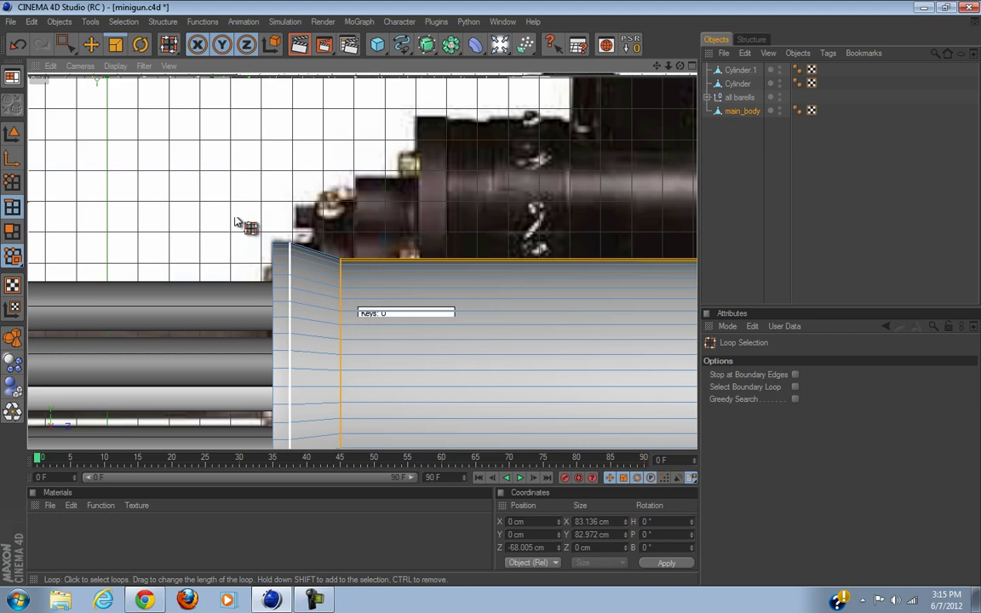
Move the selected edge loop towards the barrels to about Z -78.4 cm and scale it to about 88.9 cm across.
left_click(91, 44)
left_click_drag(434, 388, 400, 389)
key("t")
left_click_drag(487, 294, 491, 299)
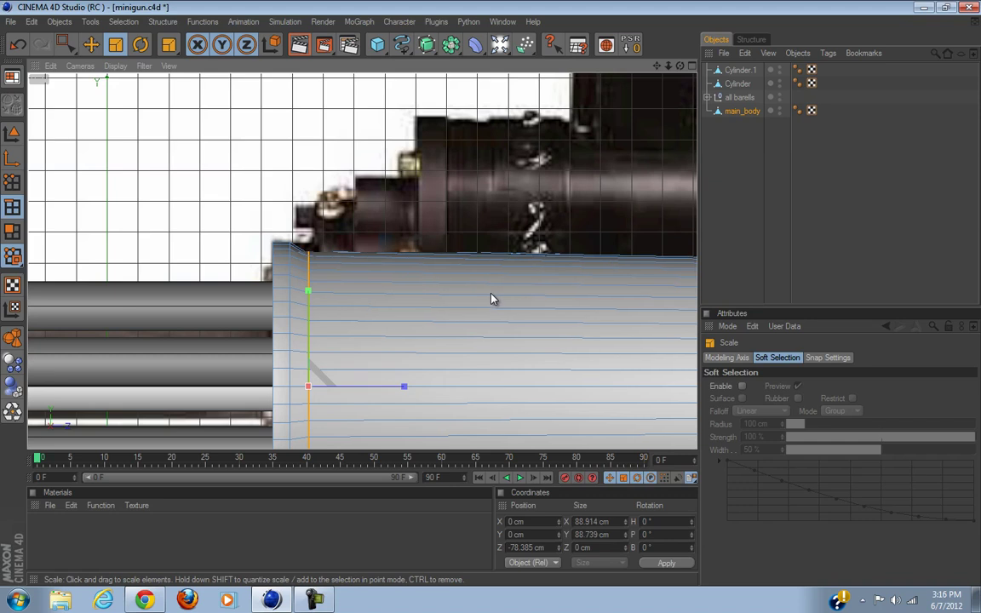
Hide main_body in the viewport to examine the reference behind it, and show it again.
left_click(781, 108)
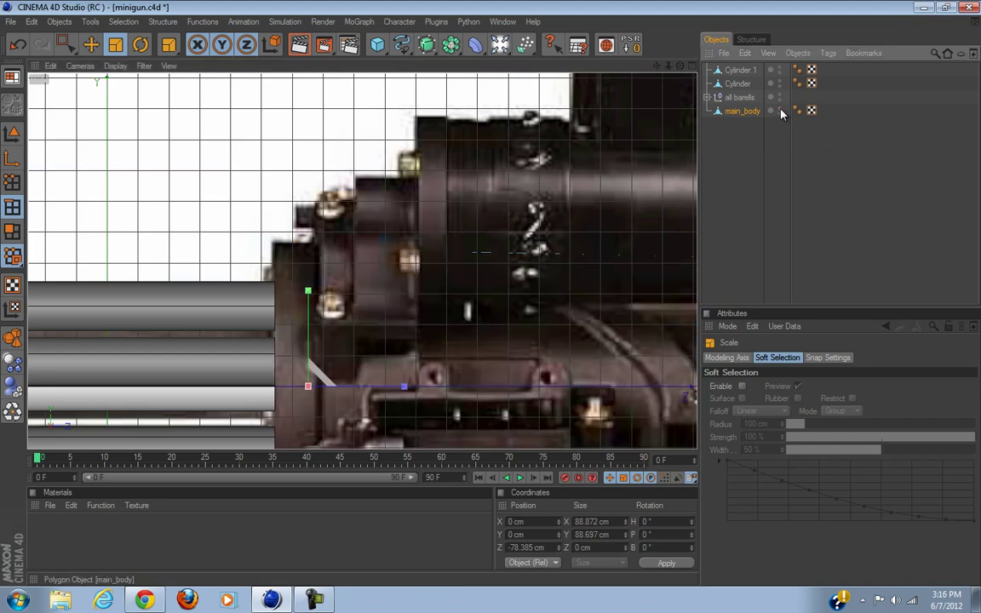
left_click(780, 108)
left_click(780, 108)
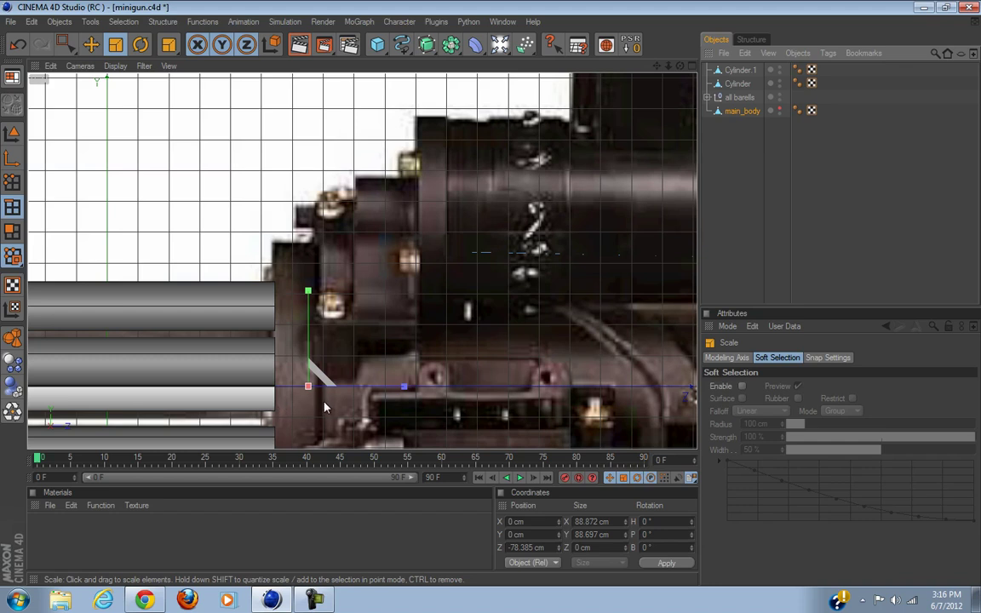
left_click(780, 111)
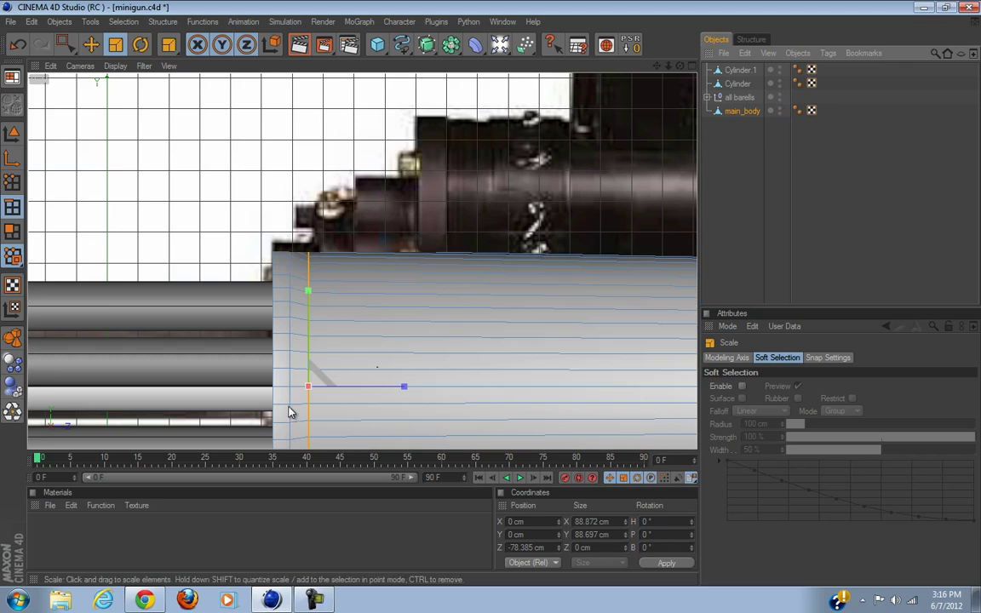
Loop-select the narrow polygon band between the front ring and the long side band of main_body.
left_click(307, 388)
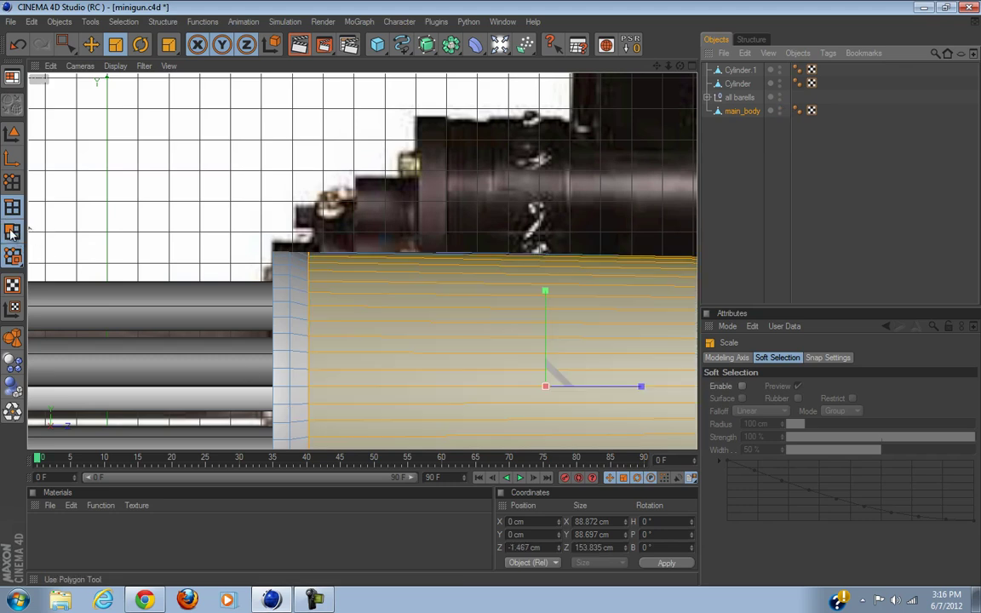
right_click(302, 388)
left_click(334, 453)
left_click(300, 383)
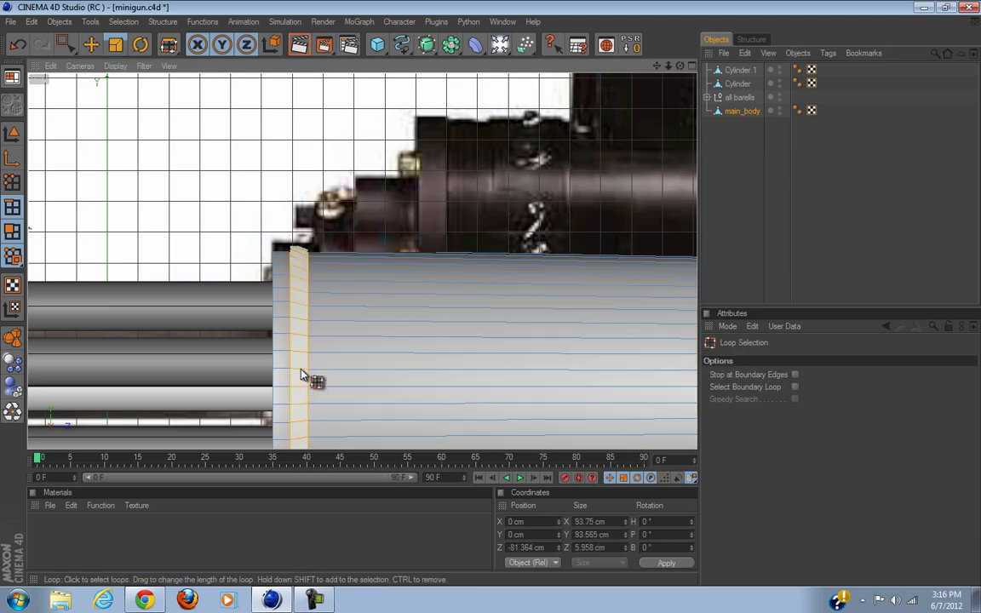
Move the selected polygon ring of main_body along Z to about -73.634 cm and scale it to about 3.134 cm wide in Z.
left_click(90, 45)
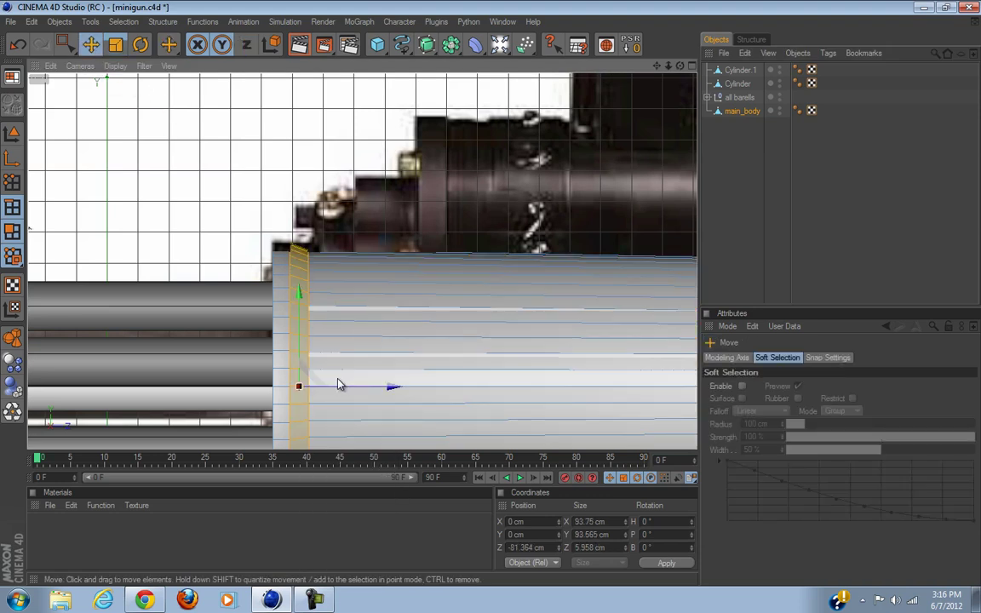
left_click_drag(339, 384, 491, 299)
middle_click_drag(418, 201, 426, 105, "alt")
left_click(115, 44)
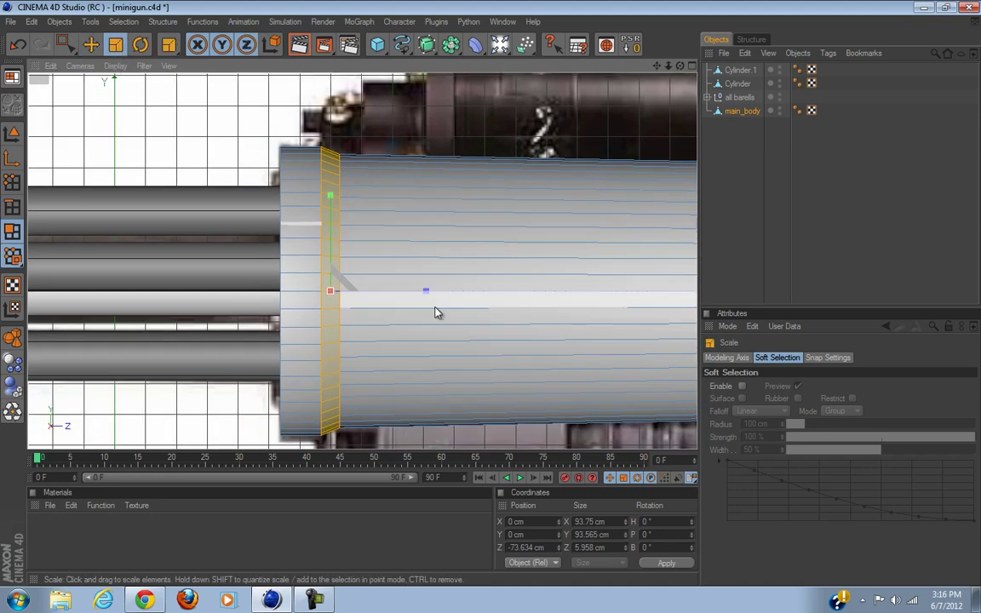
mouse_move(491, 299)
left_mouse_down()
mouse_move(481, 298)
mouse_move(492, 299)
left_mouse_up()
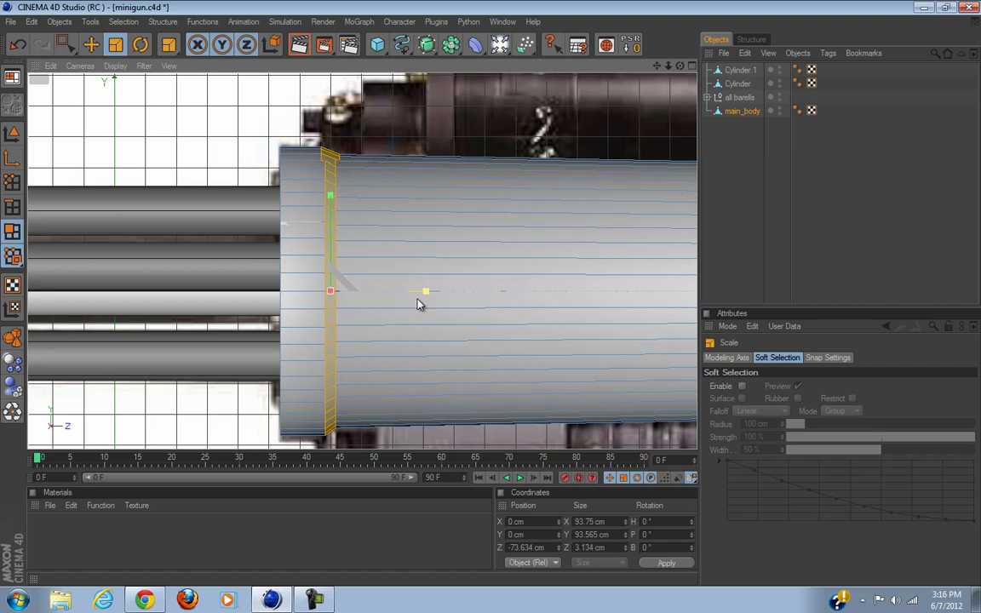
Set the Phong angle of main_body to 80° while checking the front ring's shading in the perspective view.
left_click(690, 65)
left_click(355, 65)
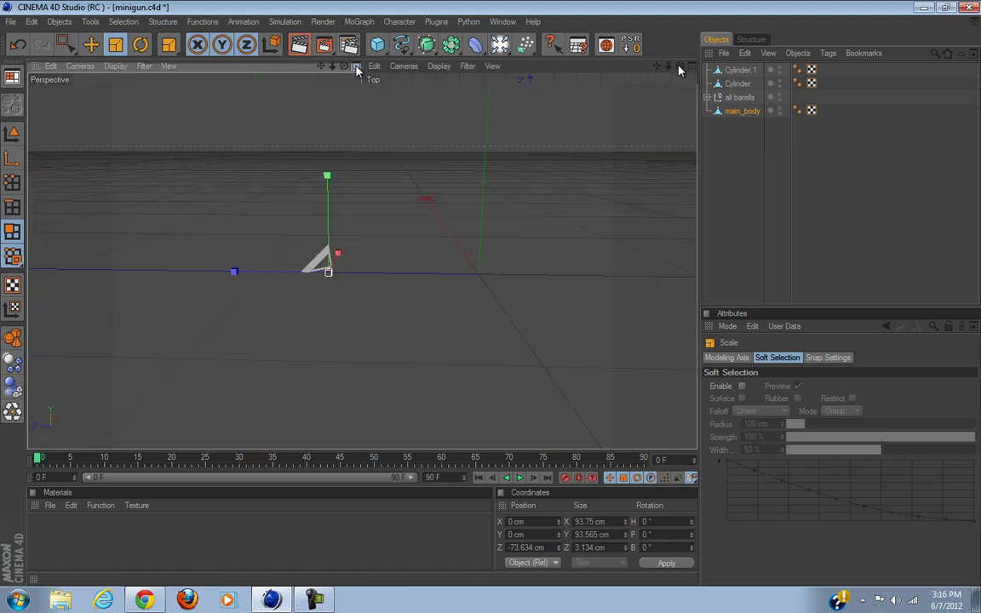
left_click_drag(528, 296, 491, 298, "alt")
left_click(884, 169)
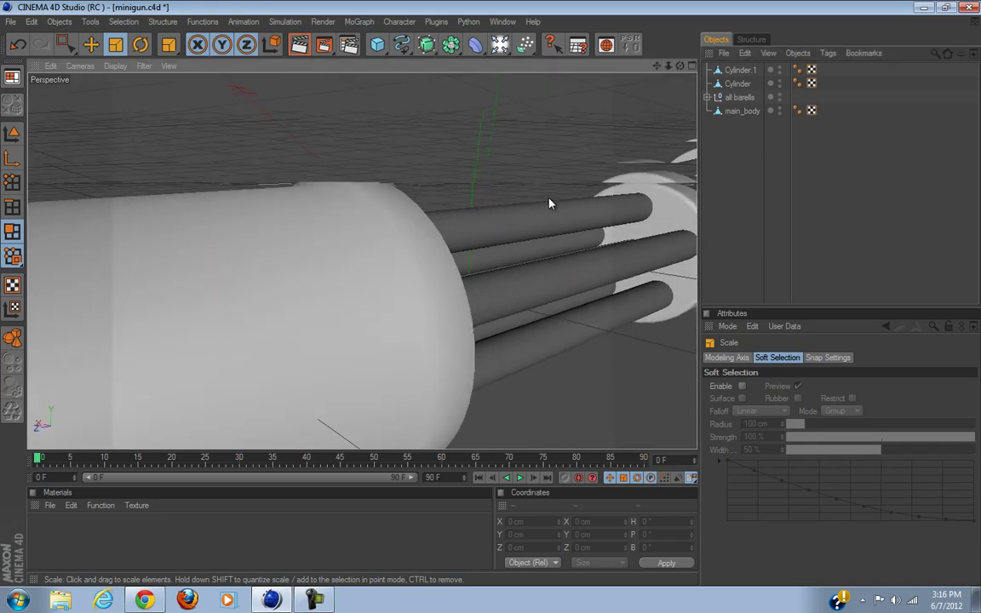
scroll(364, 258, "up", 1)
left_click(739, 111)
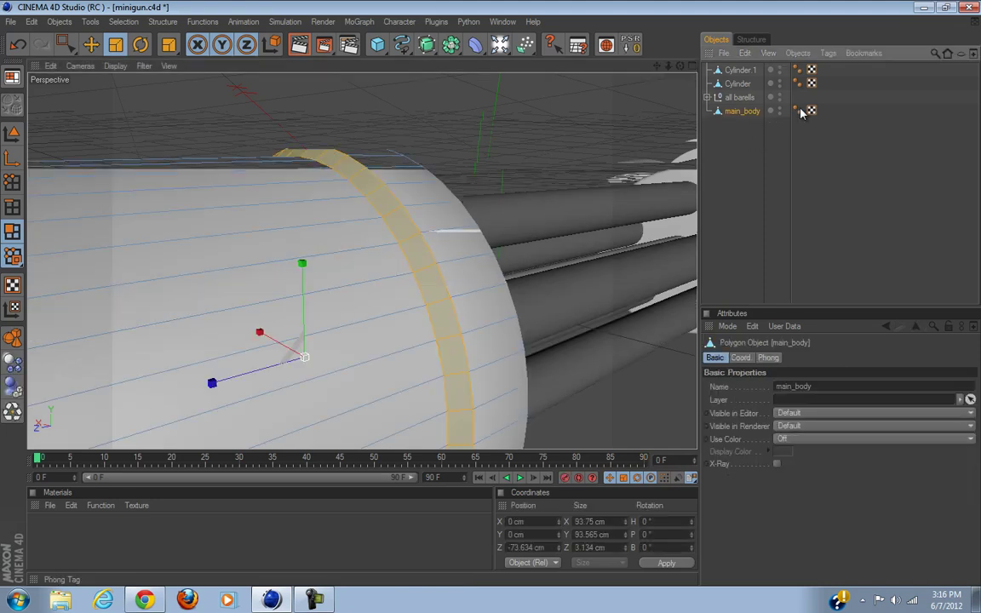
left_click_drag(491, 291, 535, 243, "alt")
scroll(521, 259, "up", 2)
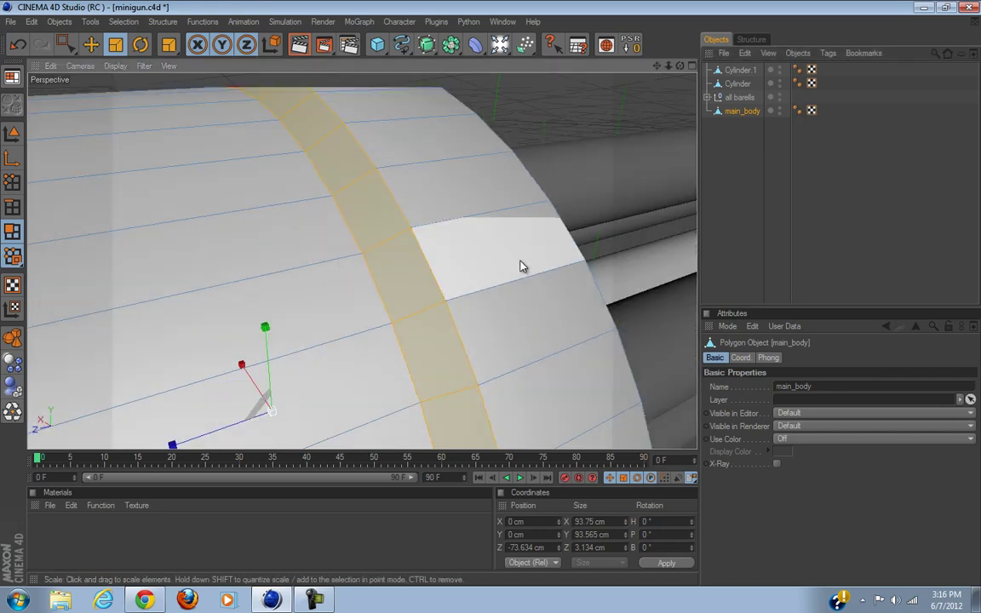
left_click(796, 111)
left_click_drag(812, 397, 811, 410)
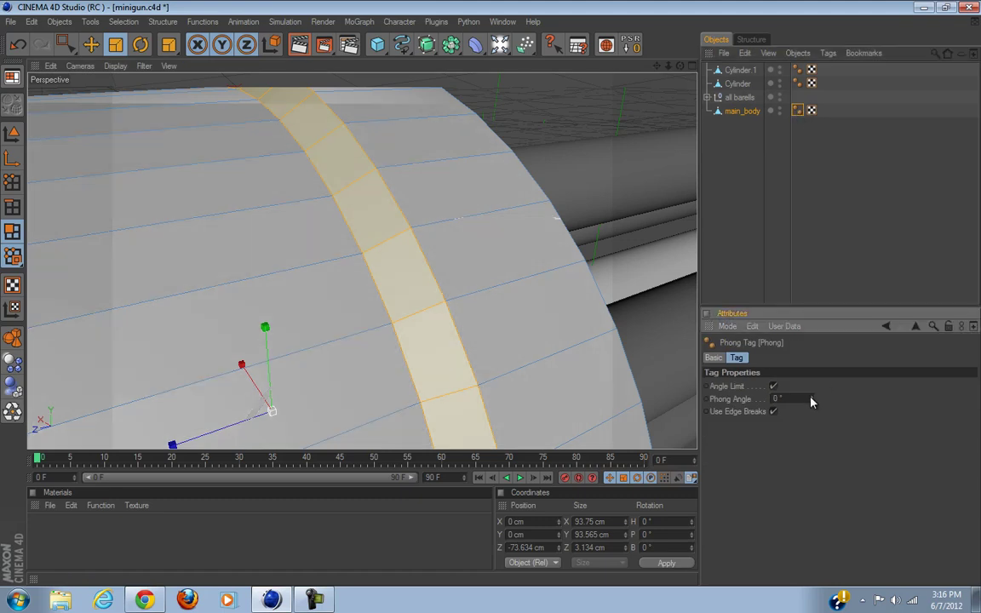
left_click_drag(811, 402, 614, 376)
type("80")
key("Return")
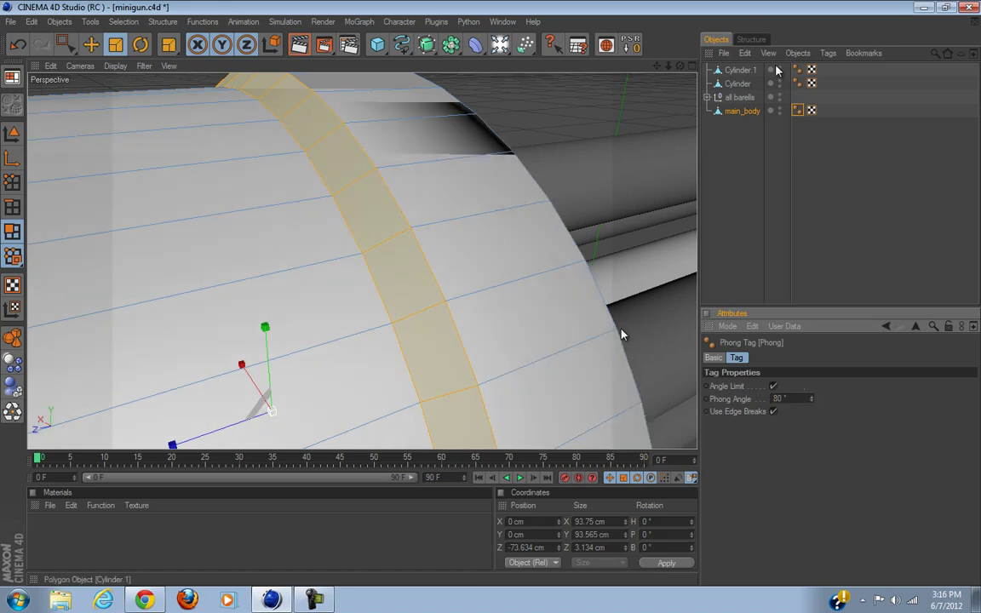
Apply Extrude Inner to the selected polygon ring of main_body with an offset of about 0.2 cm.
left_click(742, 110)
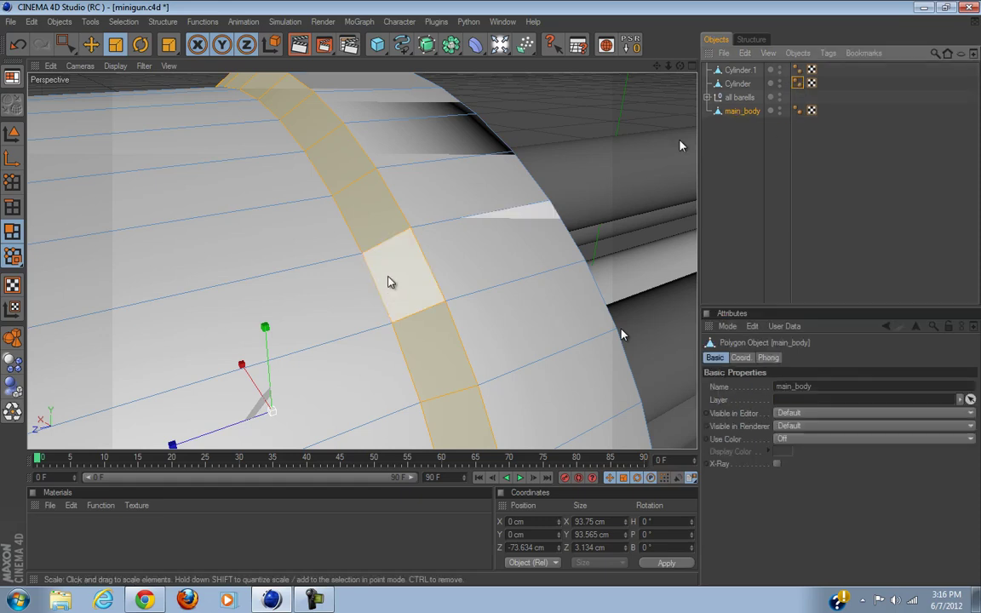
right_click(400, 246)
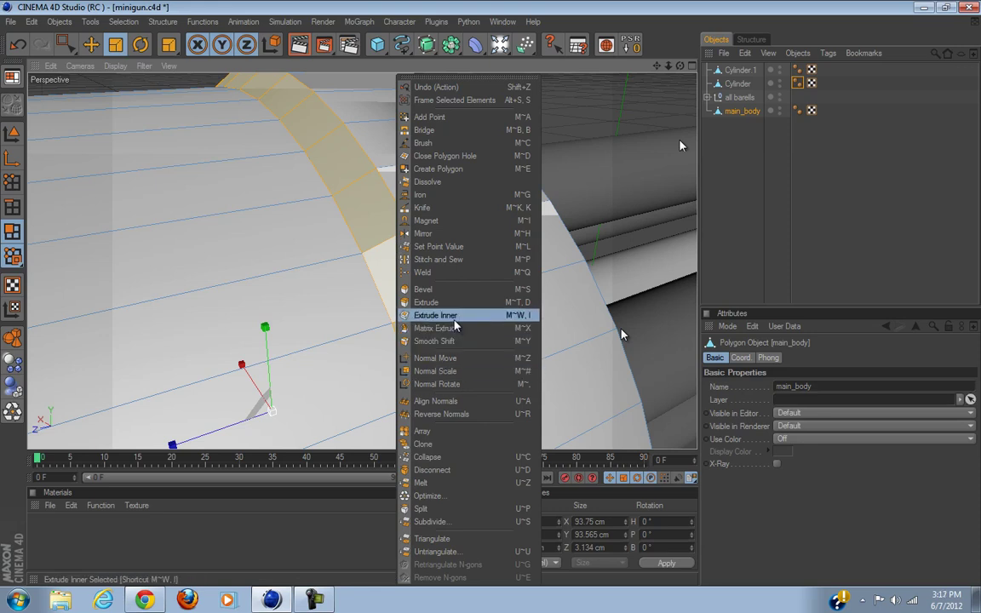
left_click(438, 315)
left_click_drag(489, 299, 489, 295)
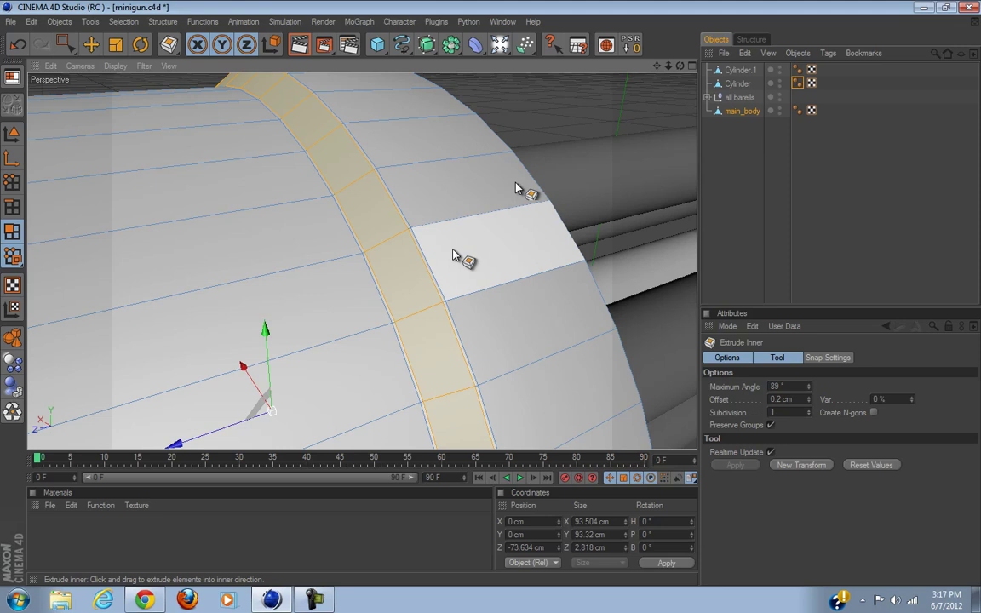
Cut an edge loop beside the polygon ring with the loop Knife, with Restrict To Selection turned off.
key("k")
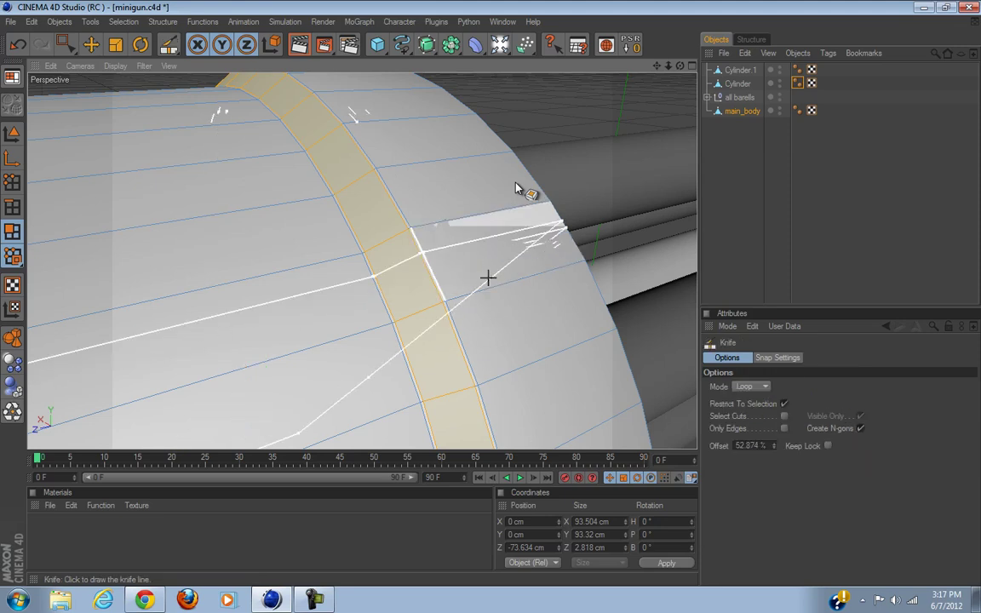
left_click(784, 403)
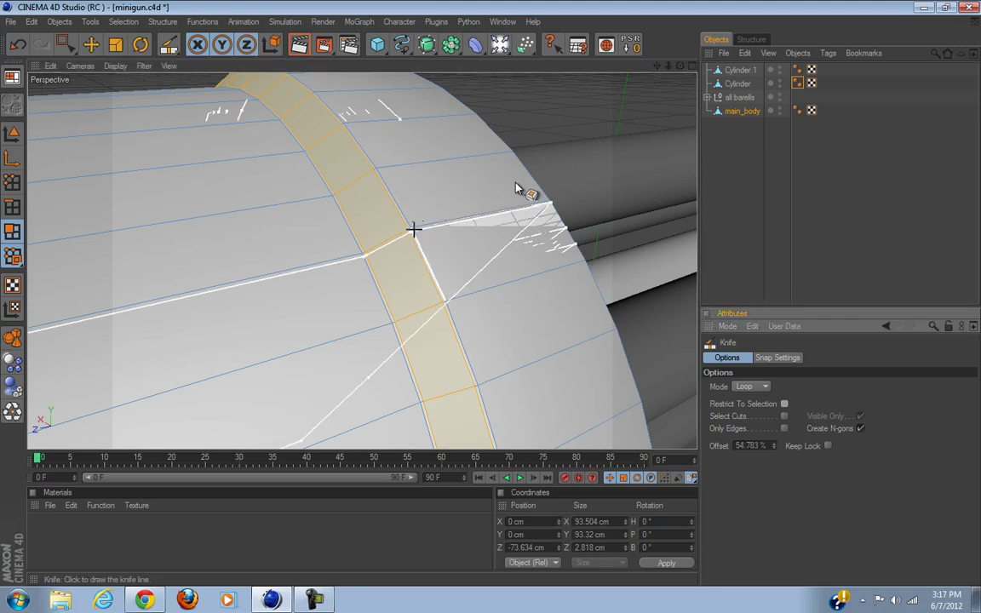
left_click(359, 253)
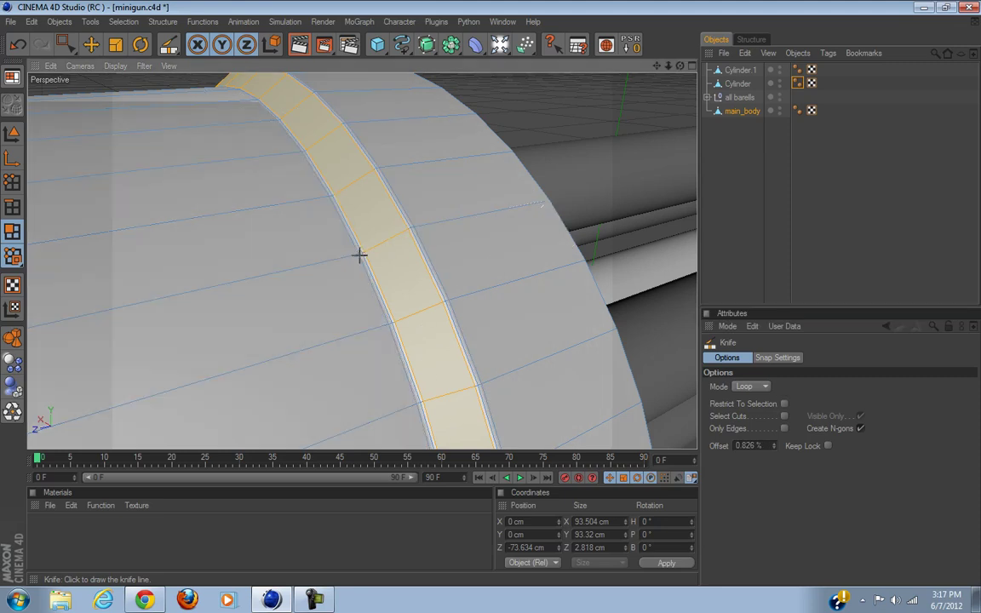
Examine the shading of the main body's ring and front rim from several angles with nothing selected.
scroll(497, 370, "down", 3)
left_click(852, 169)
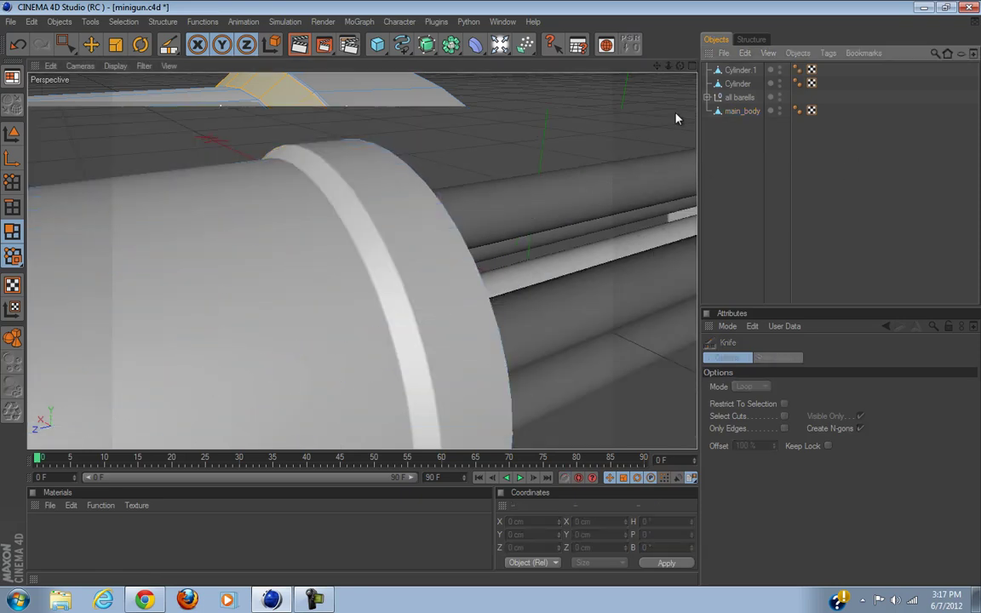
scroll(280, 231, "down", 3)
scroll(340, 294, "up", 1)
left_click_drag(339, 298, 492, 301, "alt")
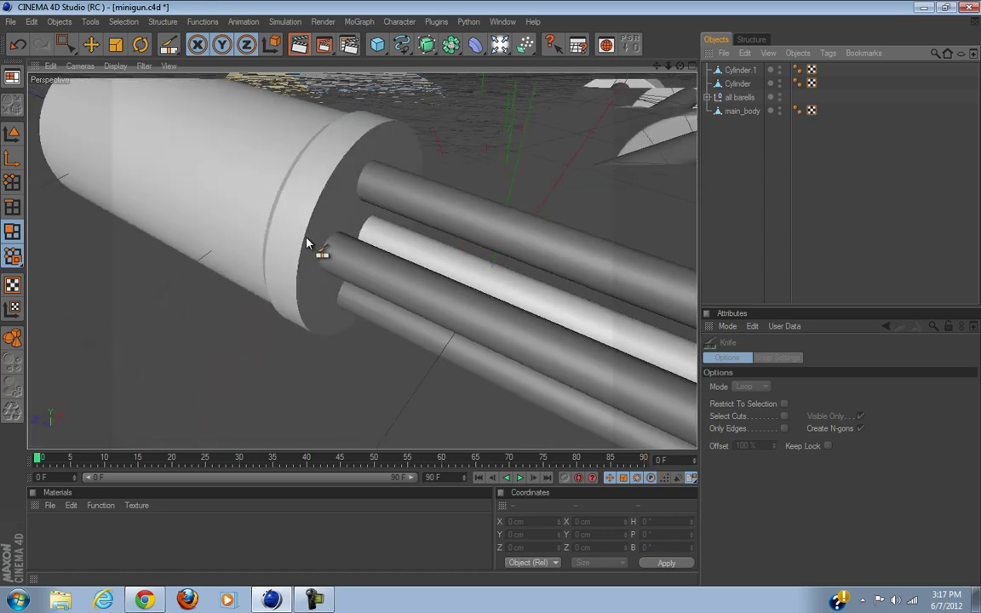
scroll(319, 288, "up", 10)
scroll(217, 244, "down", 8)
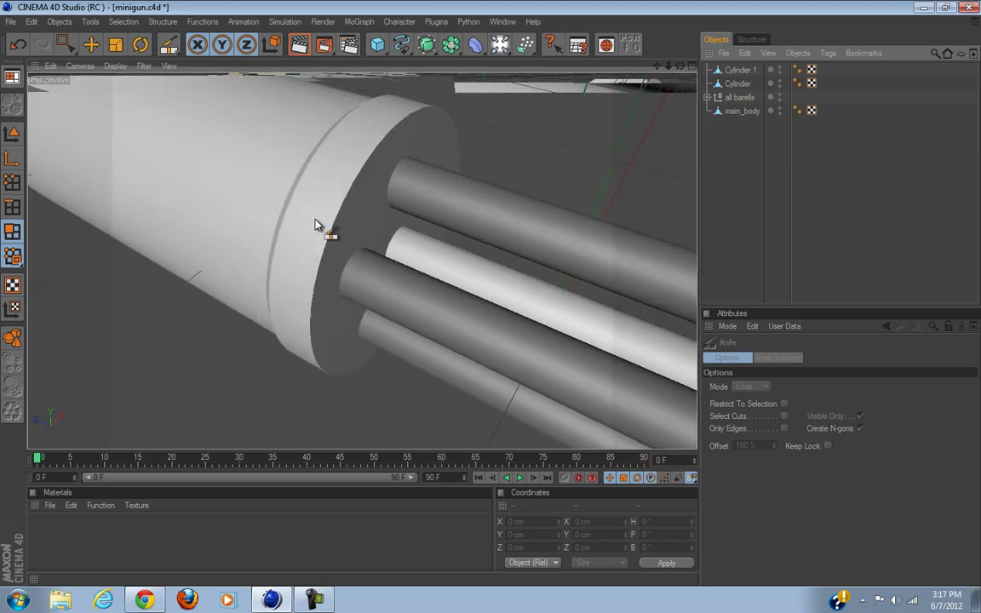
left_click_drag(668, 66, 498, 297)
Try to bevel the outer edge loop of main_body's front rim with an inner offset of about -0.22 cm.
left_click(738, 111)
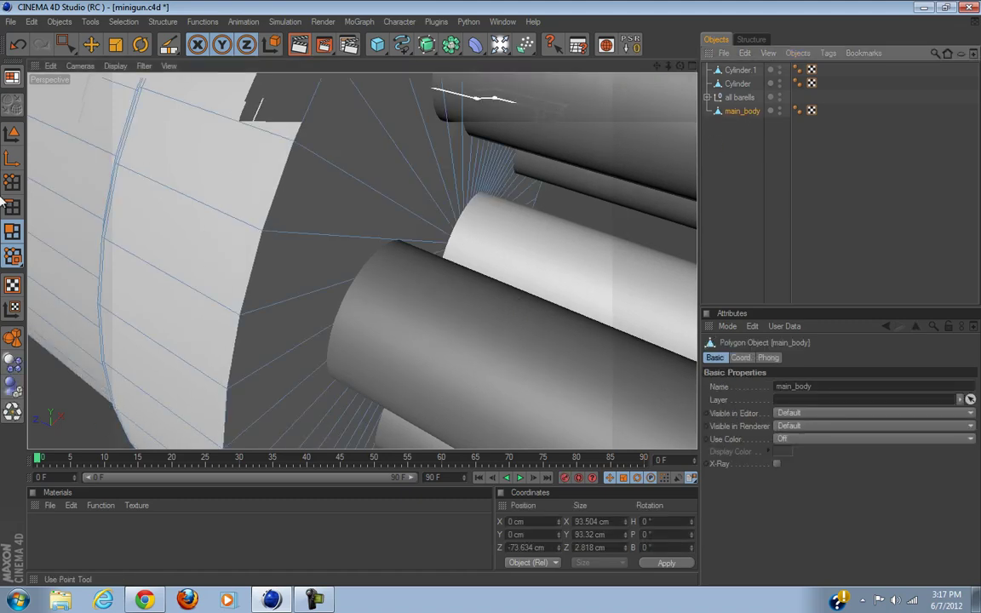
key("u")
key("l")
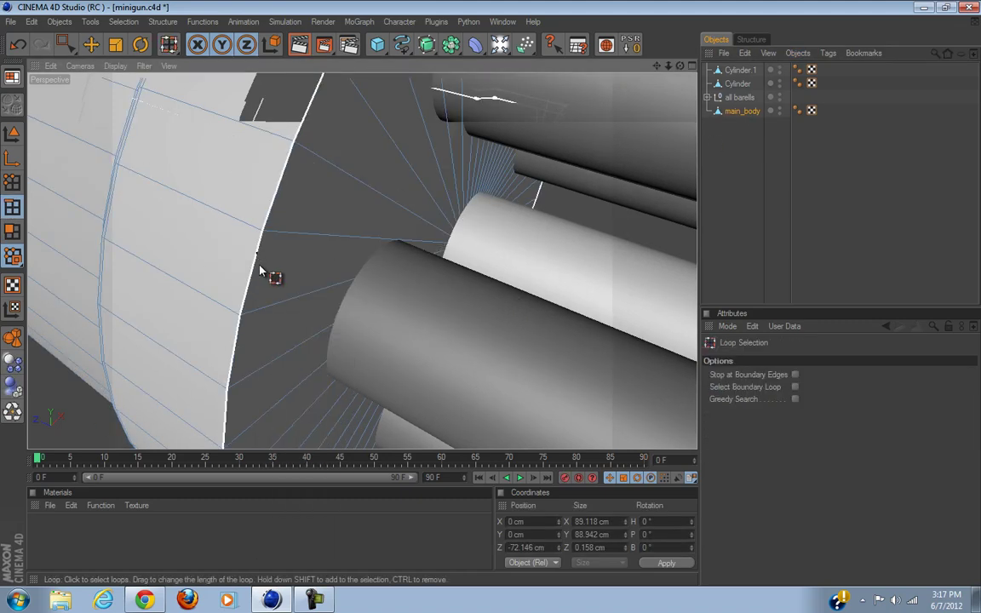
left_click(264, 274)
right_click(117, 228)
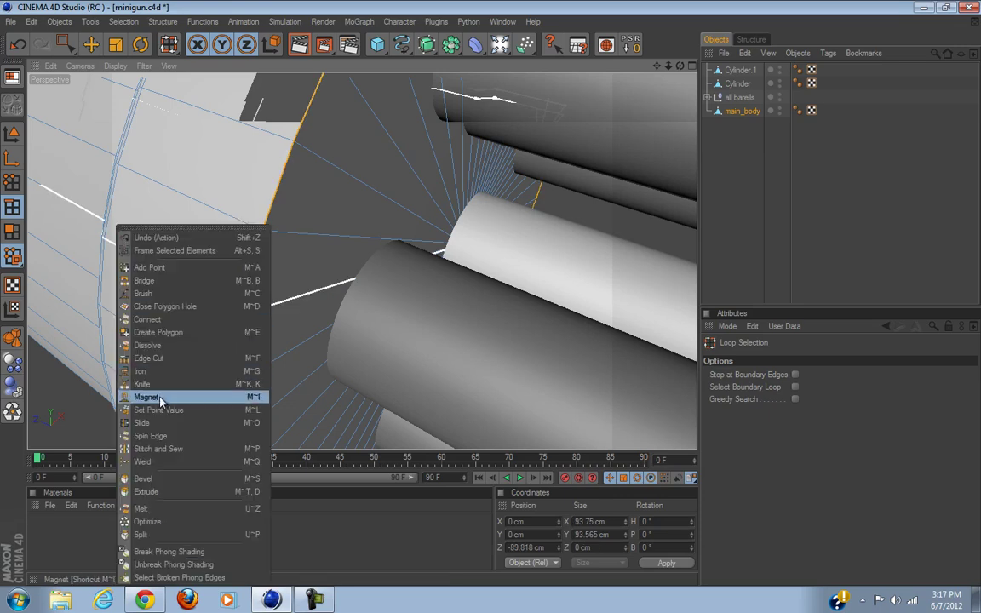
left_click(143, 478)
left_click_drag(323, 239, 419, 201)
left_click_drag(494, 300, 491, 299)
scroll(357, 257, "down", 5)
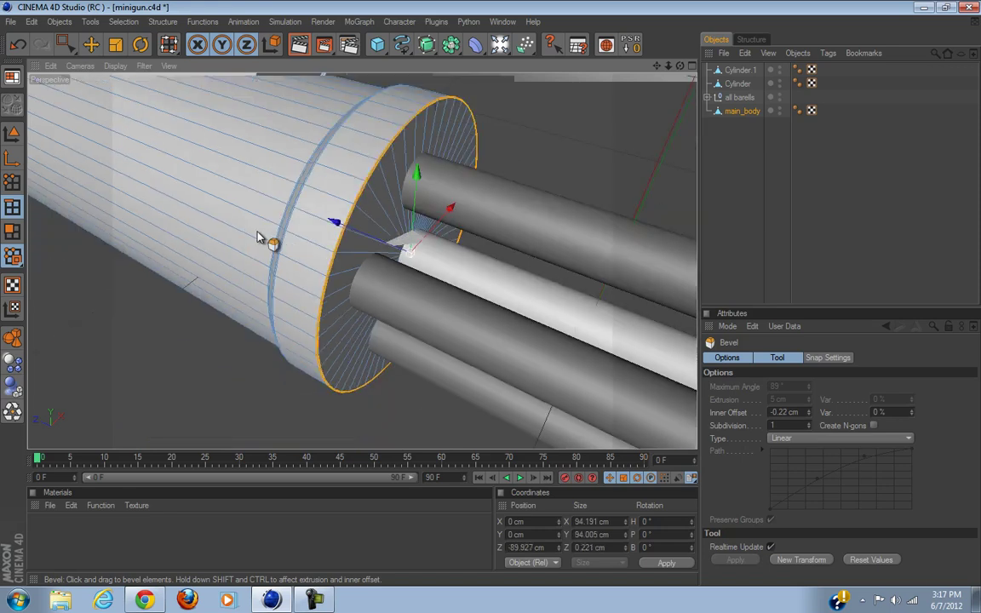
Inspect the front rim with main_body deselected, and undo the bevel.
left_click_drag(72, 50, 86, 54)
left_click(918, 159)
scroll(347, 263, "down", 5)
scroll(346, 263, "up", 5)
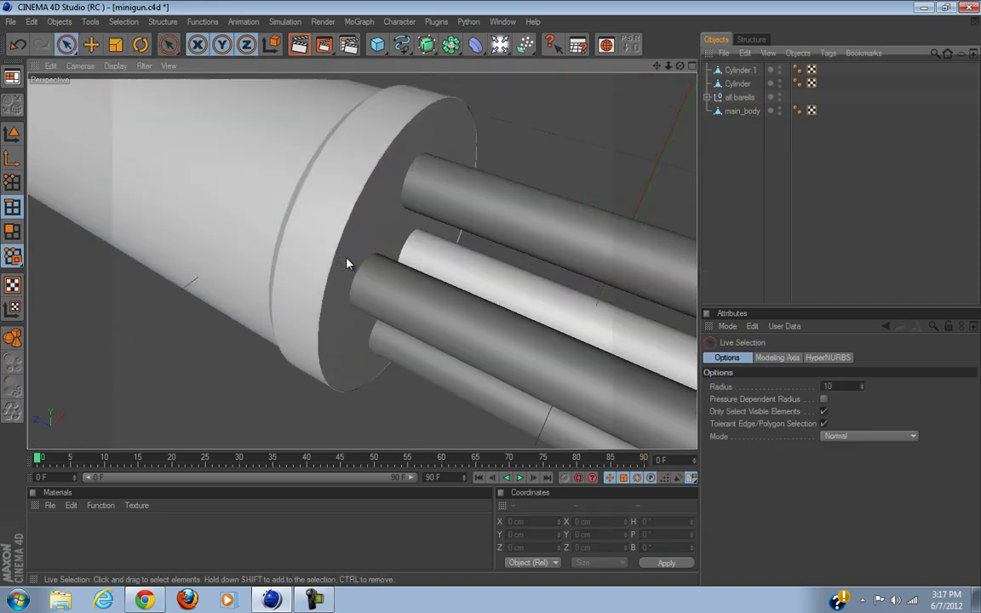
key("ctrl+z")
key("ctrl+z")
Reselect the outer edge loop of main_body's front rim and bevel it with an inner offset of about 0.32 cm.
scroll(416, 297, "up", 5)
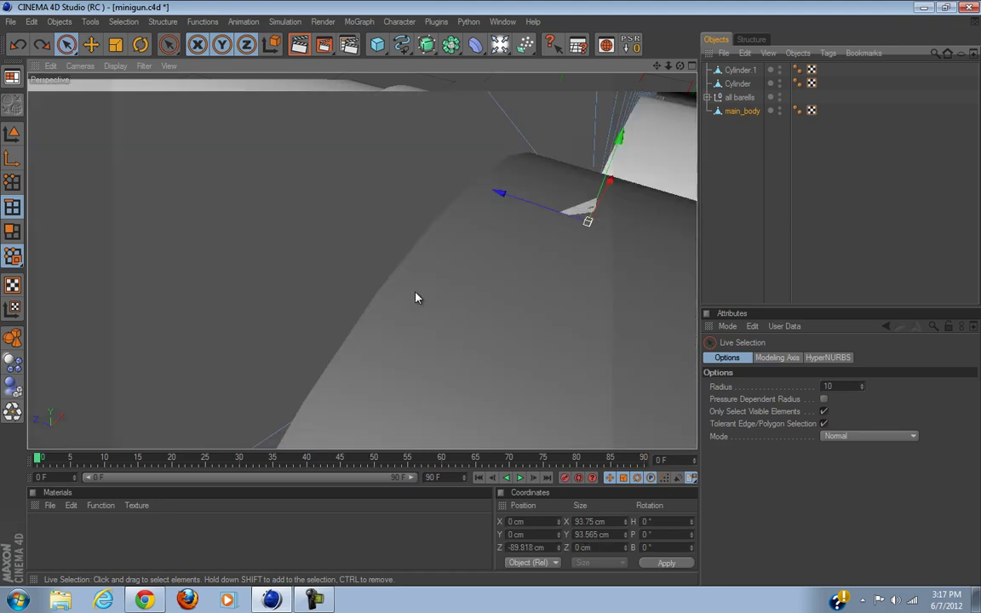
scroll(416, 297, "down", 5)
scroll(417, 298, "up", 5)
scroll(416, 297, "down", 4)
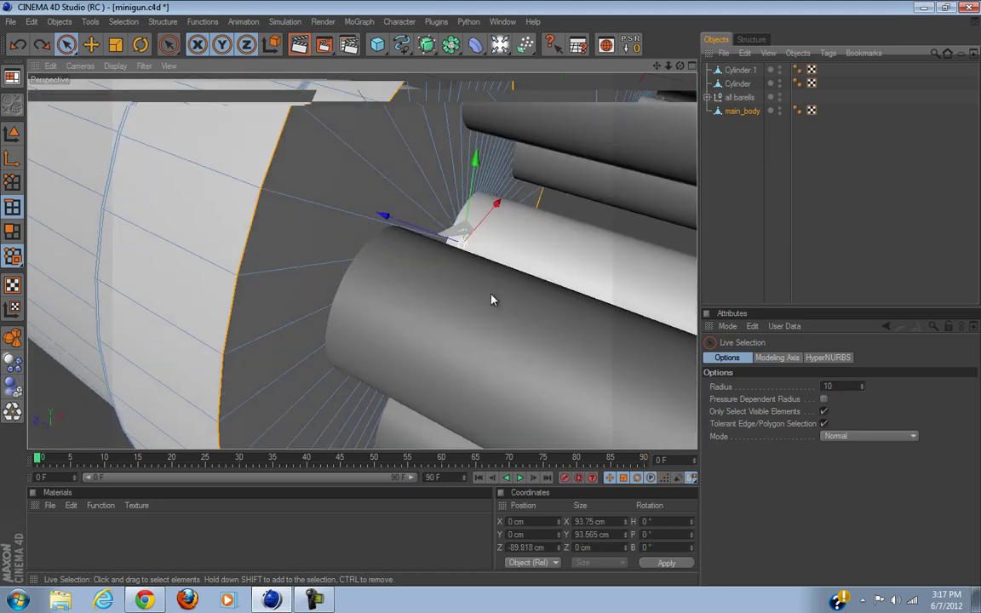
left_click(596, 215)
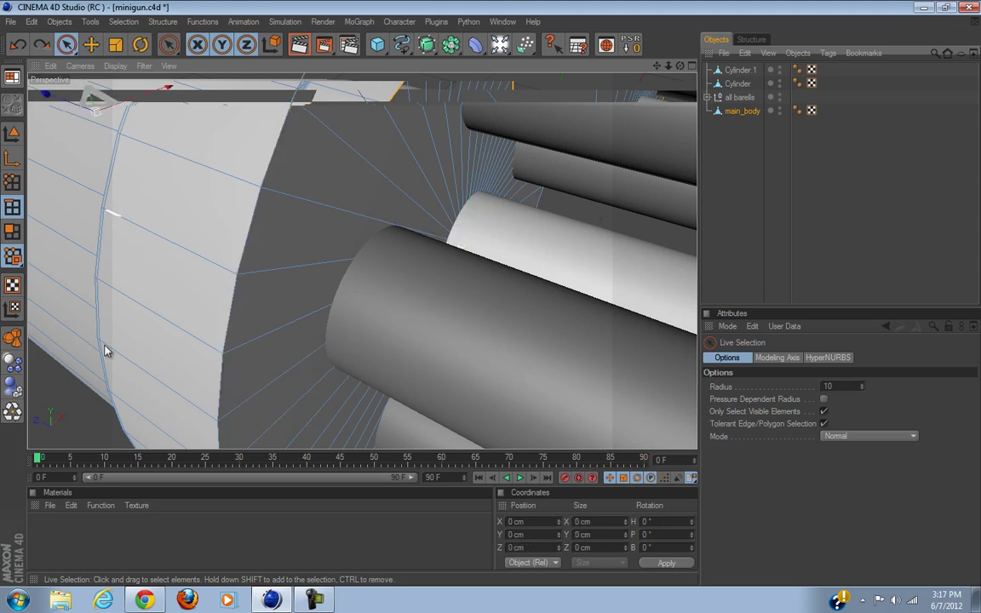
key("u")
key("o")
left_click(68, 447)
key("u")
key("l")
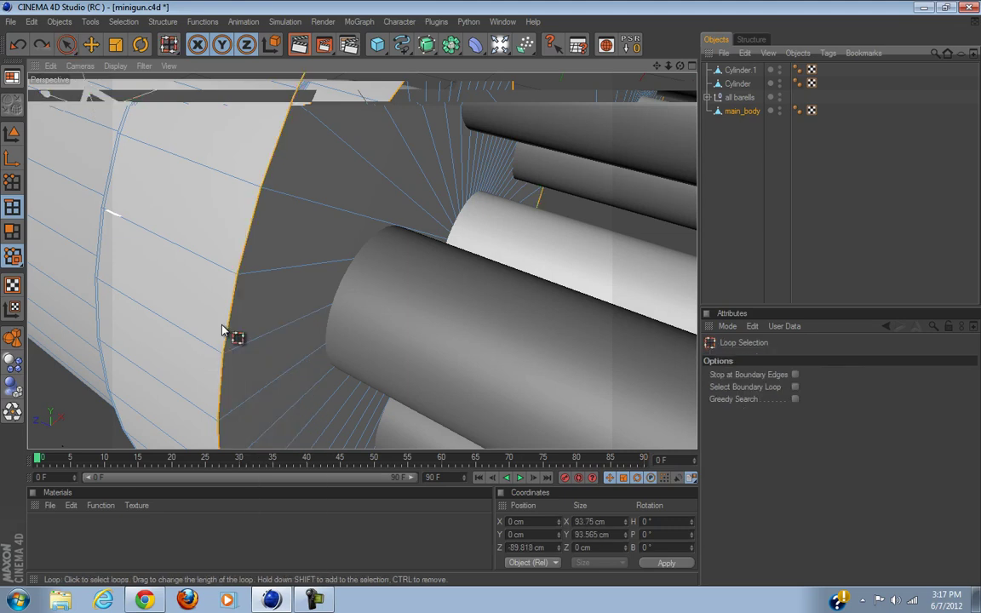
right_click(222, 330)
left_click(286, 478)
left_click_drag(470, 297, 492, 300)
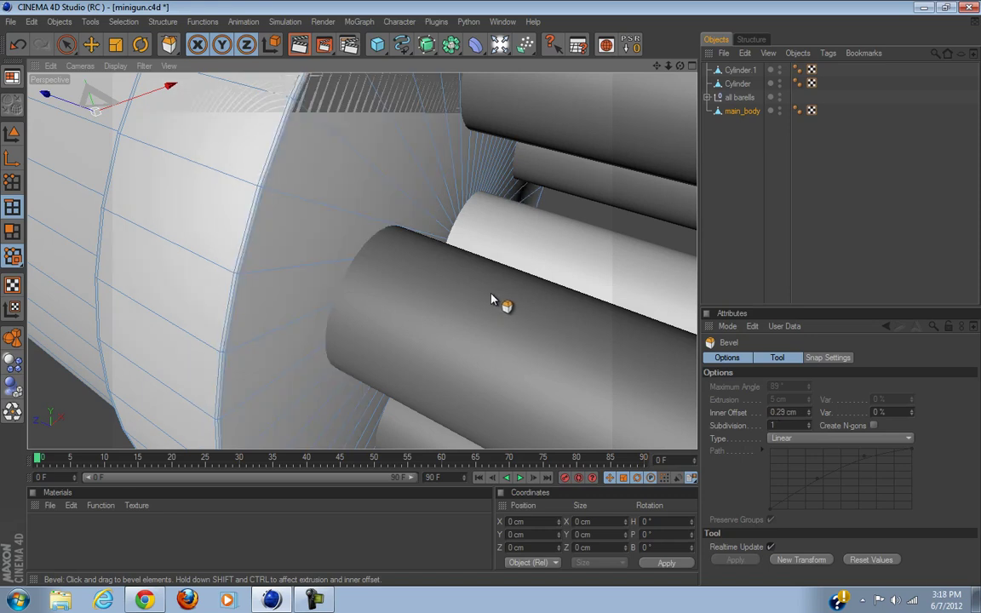
left_click_drag(491, 295, 491, 295)
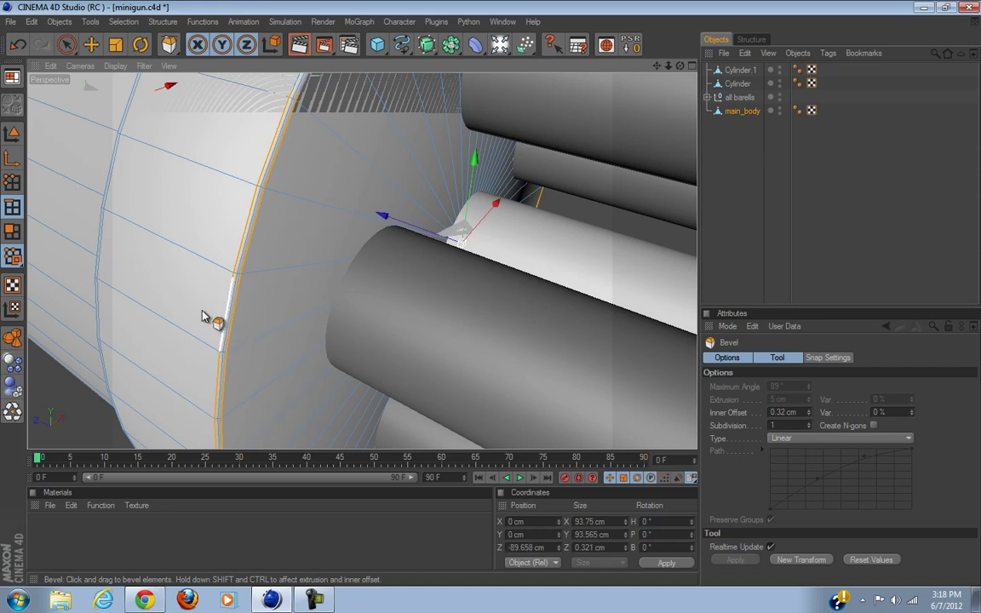
Add supporting edge loops beside the beveled front rim with the loop Knife, and clear the edge selection.
key("k")
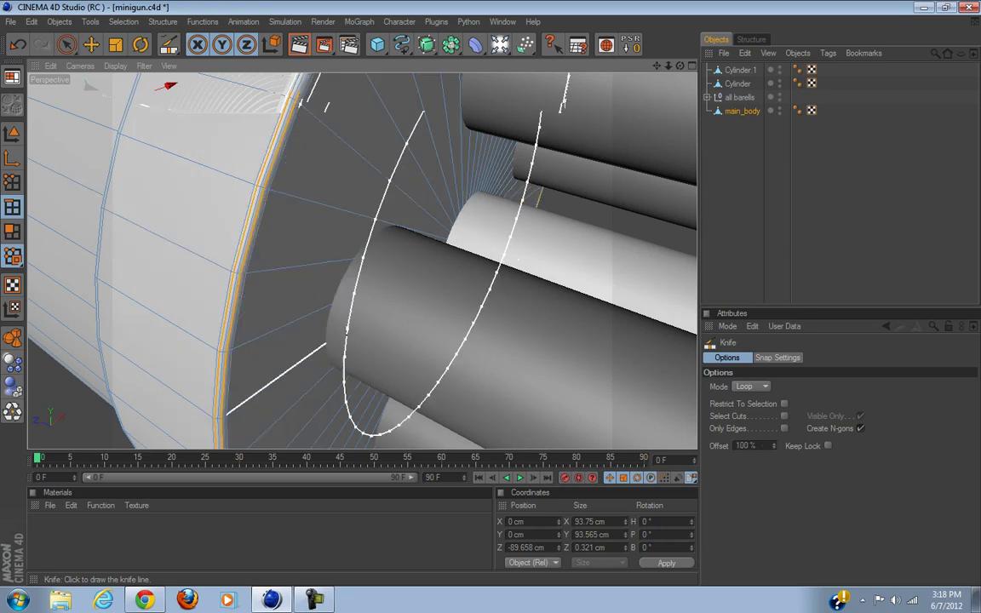
scroll(346, 332, "down", 5)
left_click(65, 45)
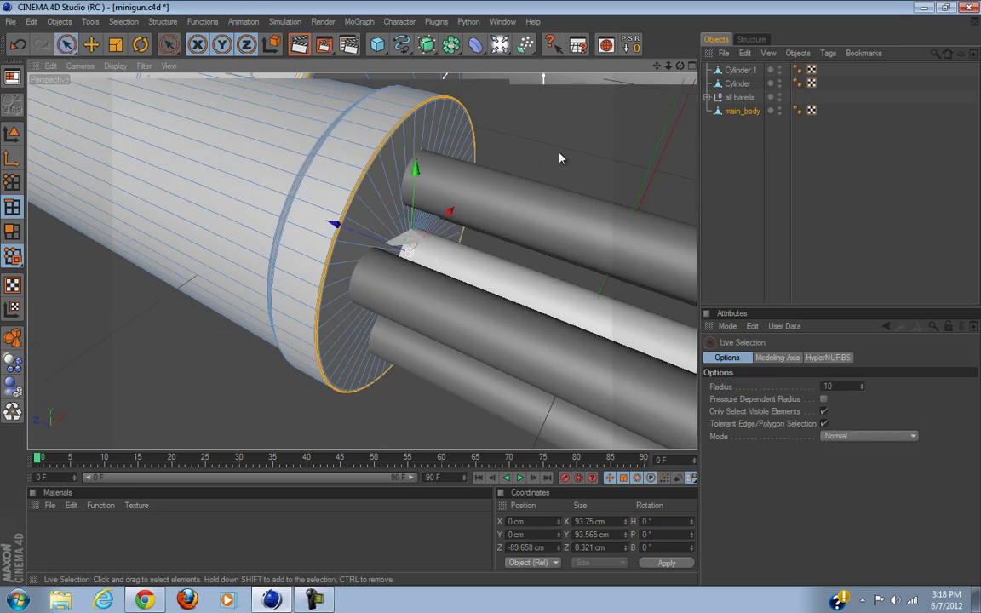
left_click_drag(560, 156, 491, 299, "alt")
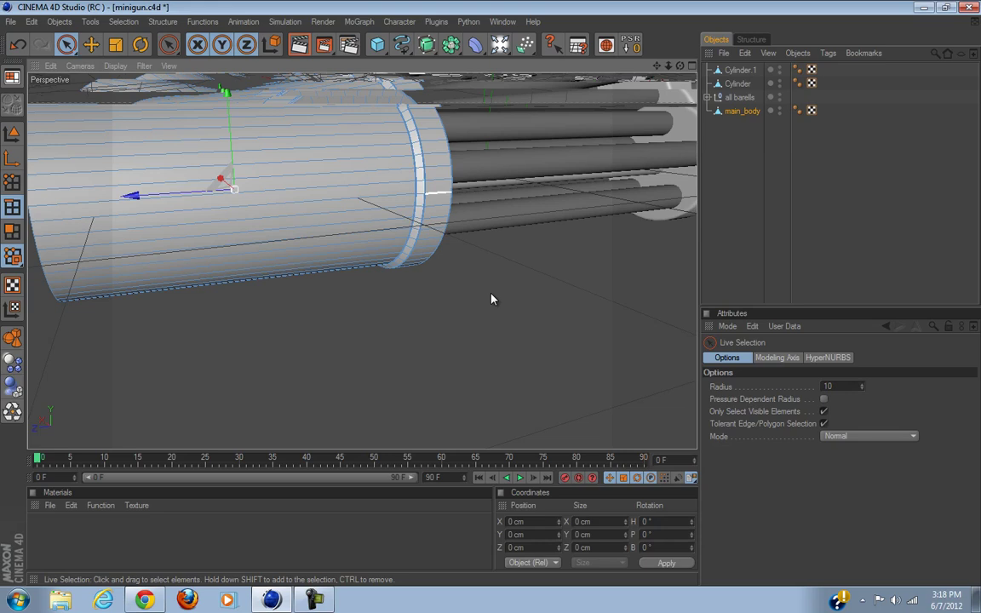
left_click(266, 601)
left_click(264, 601)
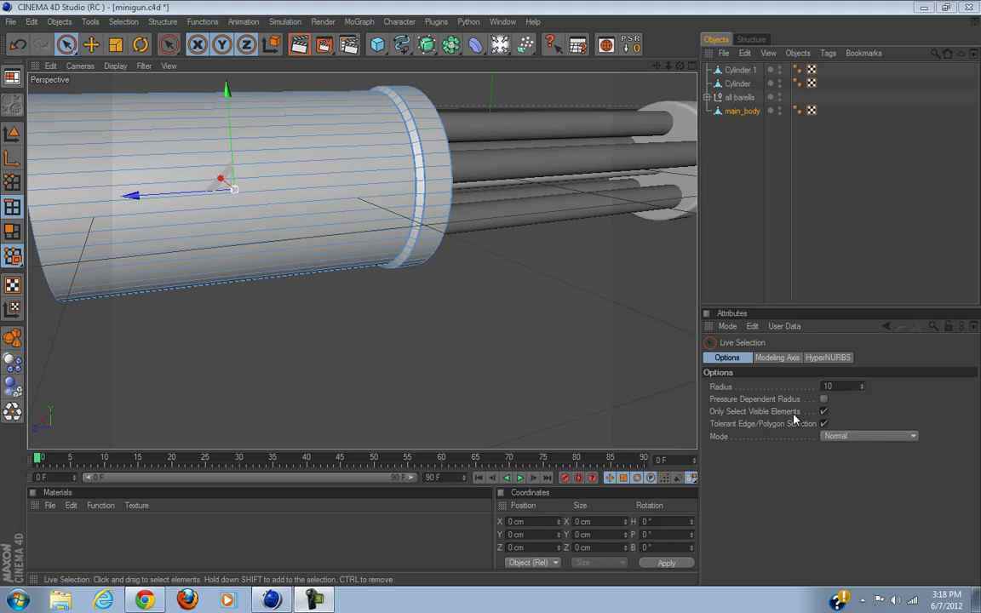
scroll(463, 352, "down", 2)
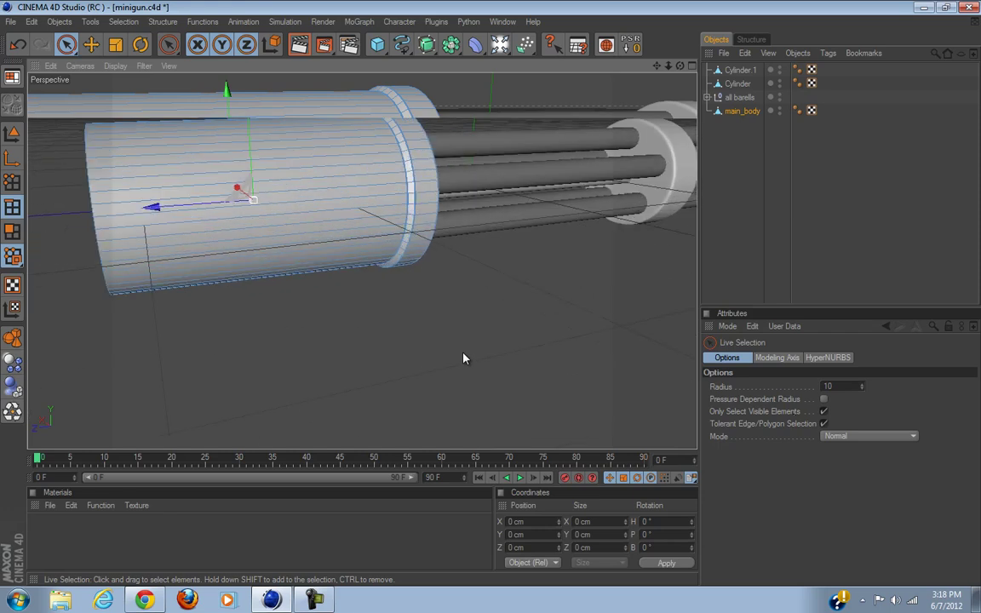
middle_click_drag(385, 365, 403, 372, "alt")
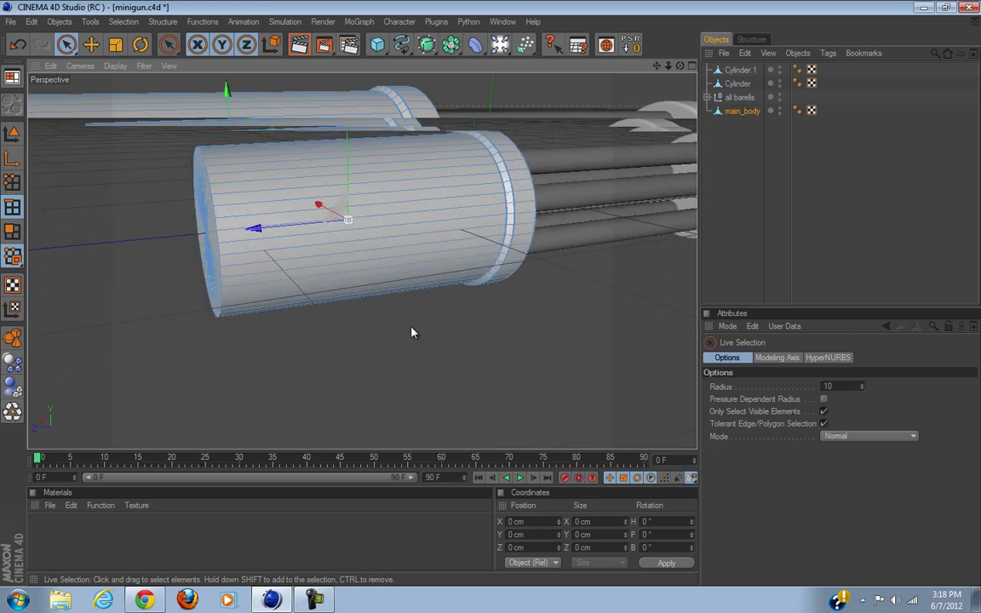
Loop-select the outer edge of main_body's rear end and break the Phong shading along it.
left_click_drag(411, 334, 407, 357, "alt")
right_click_drag(223, 382, 514, 302, "alt")
left_click_drag(515, 302, 493, 298, "alt")
left_click_drag(267, 357, 490, 298, "alt")
key("u")
key("l")
left_click(440, 301)
mouse_move(492, 351)
left_mouse_down("alt")
mouse_move(476, 333)
mouse_move(444, 333)
left_mouse_up("alt")
right_click(117, 296)
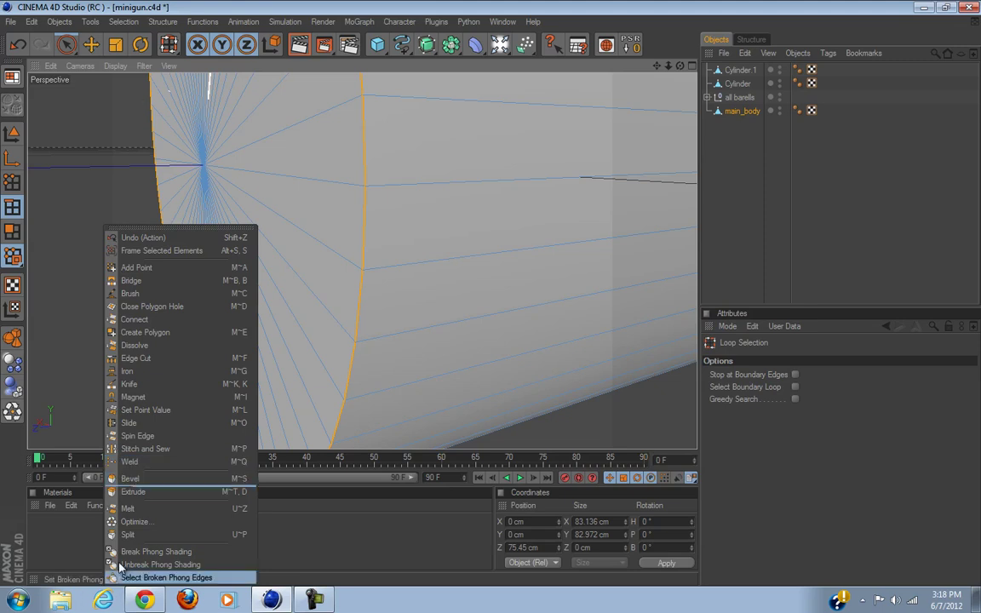
Return to model mode with Live Selection and deselect main_body to inspect its shading.
left_click(39, 48)
left_click(61, 121)
left_click(11, 132)
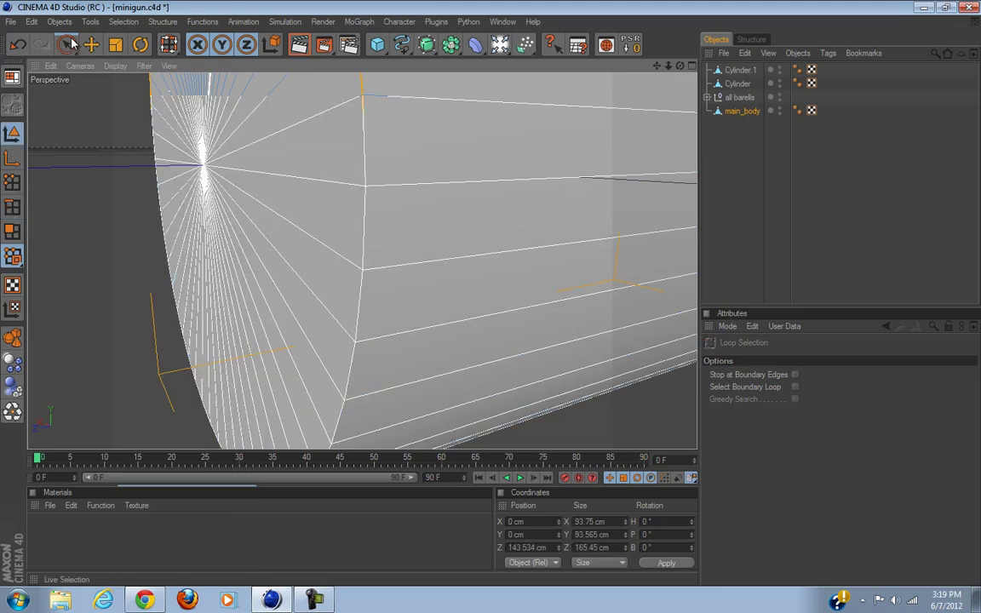
left_click(68, 44)
left_click(95, 129)
scroll(95, 130, "down", 5)
scroll(103, 126, "down", 5)
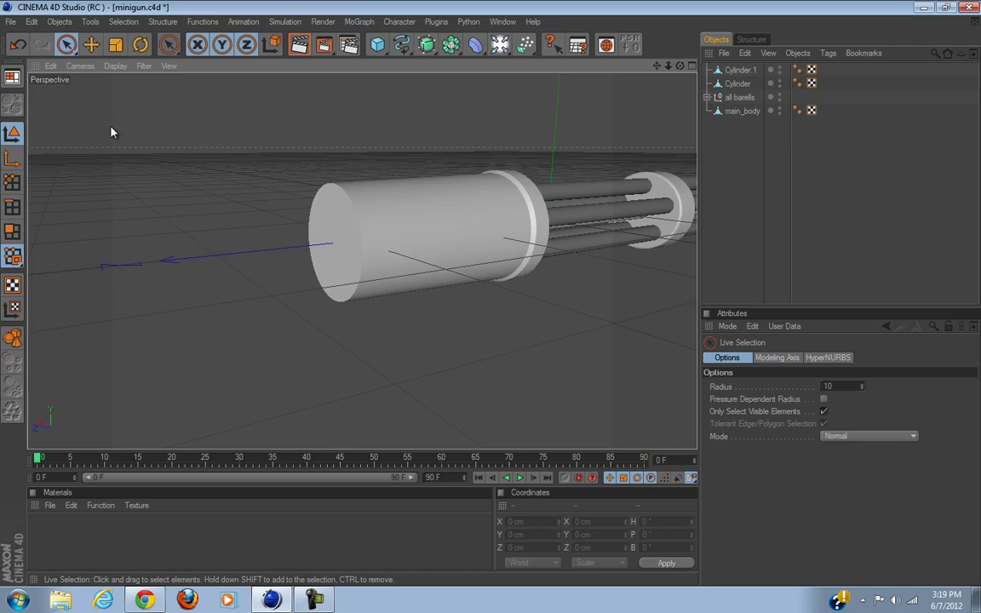
left_click_drag(111, 133, 491, 298, "alt")
Temporarily hide main_body to examine the reference image behind it in the Right view, and show it again in perspective.
left_click(689, 67)
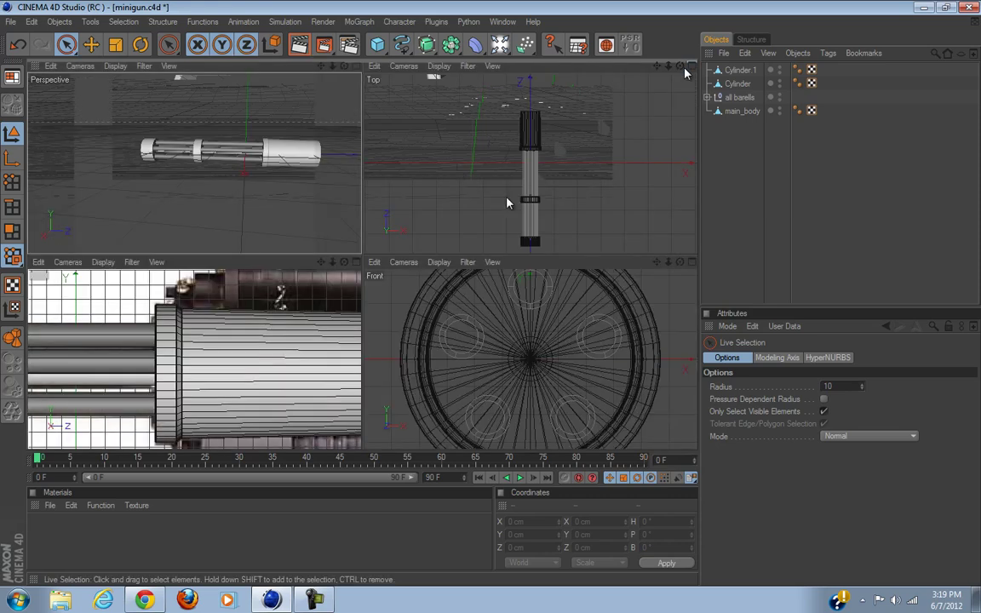
left_click(356, 262)
scroll(361, 267, "down", 5)
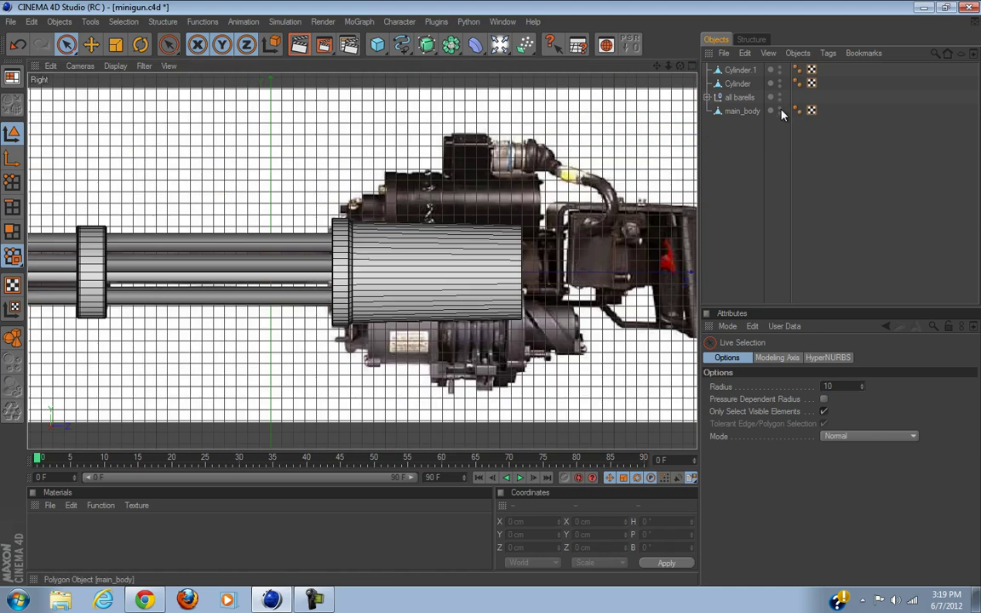
left_click(779, 111)
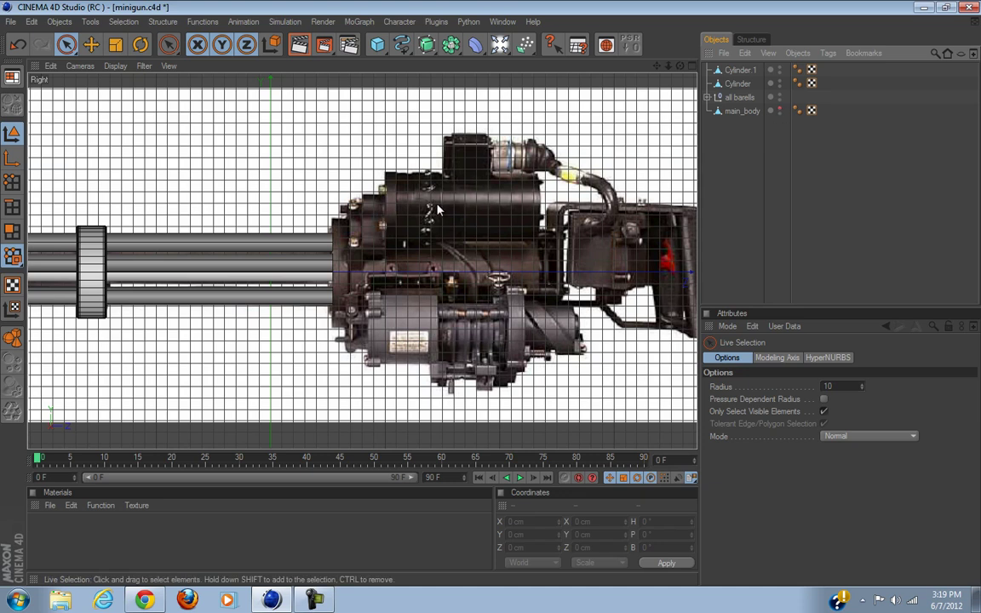
scroll(441, 208, "up", 2)
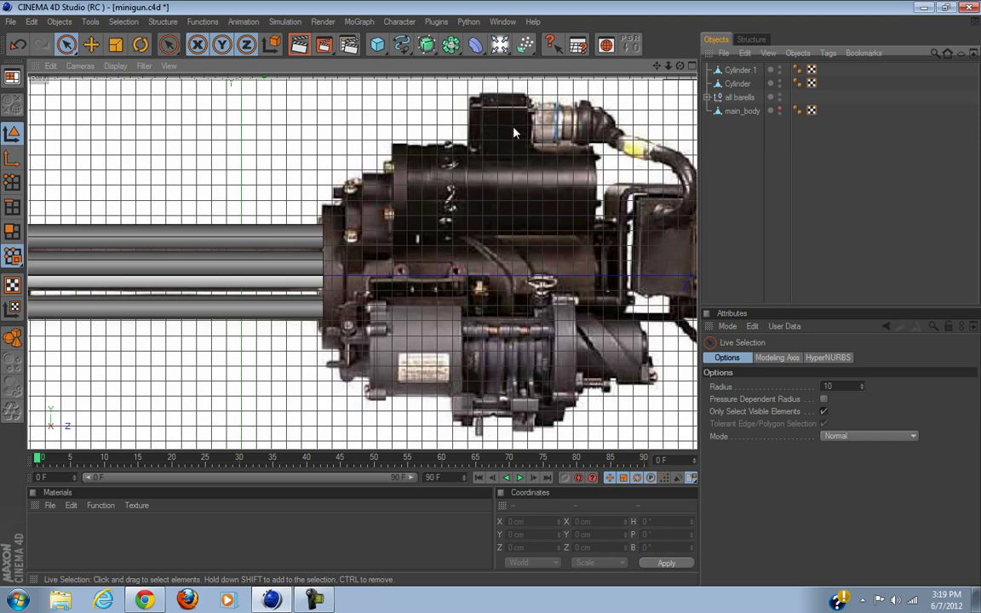
scroll(514, 132, "down", 2)
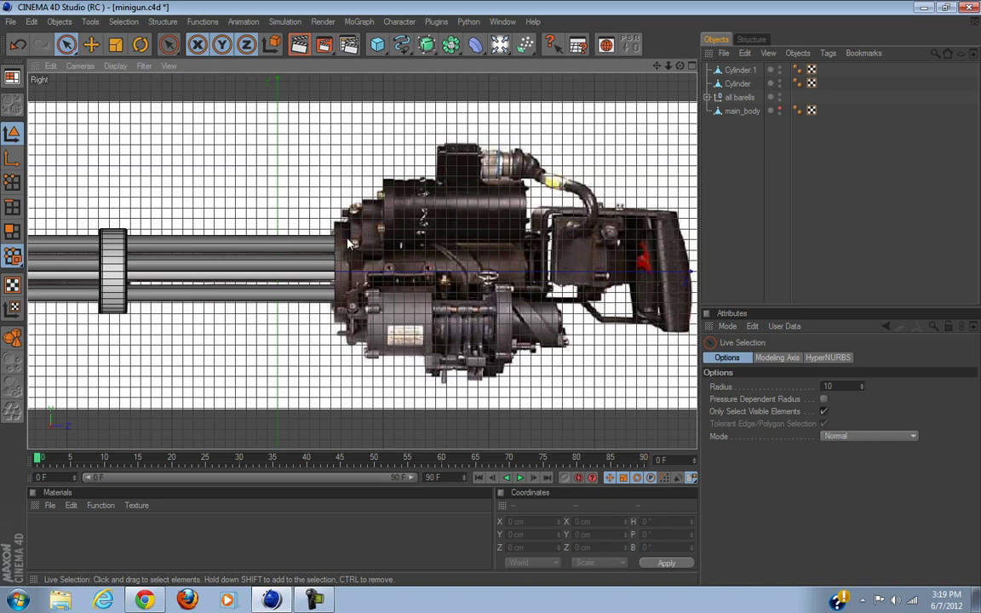
left_click(691, 66)
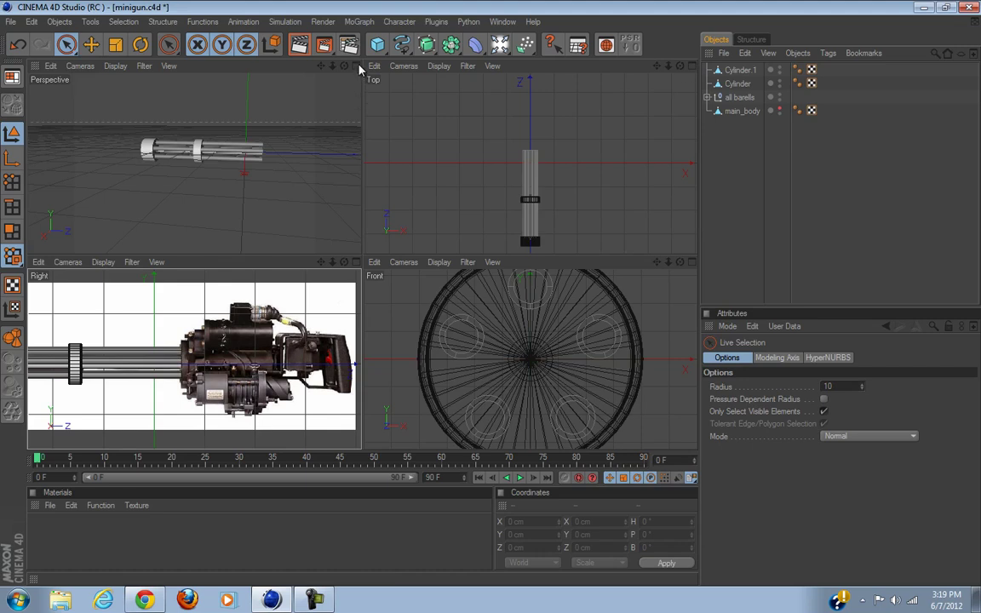
left_click(356, 66)
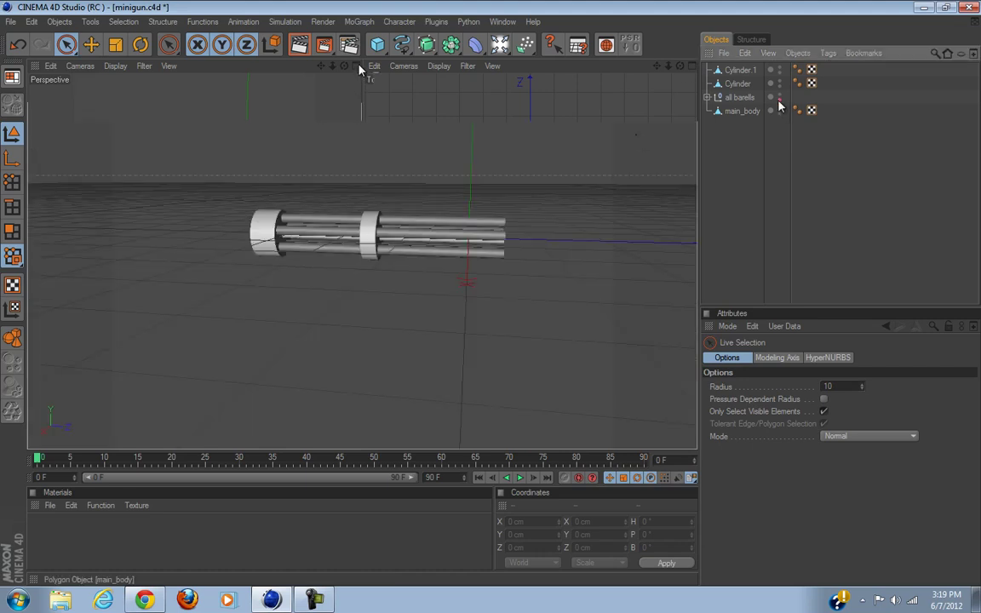
left_click(778, 109)
Add a Cylinder primitive and set its orientation to +Z.
left_click_drag(545, 255, 583, 265, "alt")
left_click_drag(377, 44, 579, 74)
left_click(813, 439)
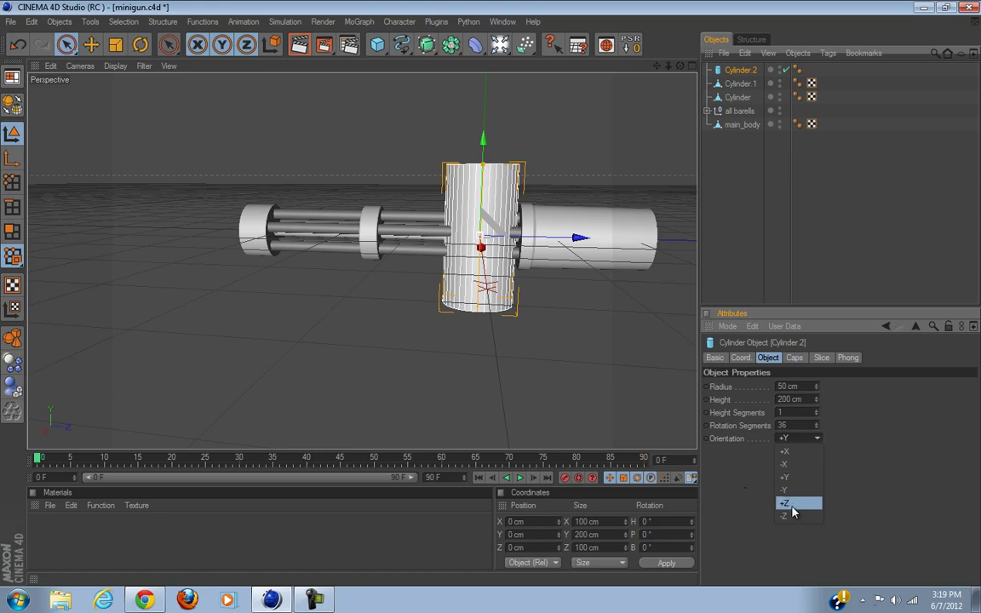
In the Right view, move the new cylinder over the reference's upper housing, at about Y 64 cm and Z 176 cm.
left_click(691, 66)
left_click(356, 263)
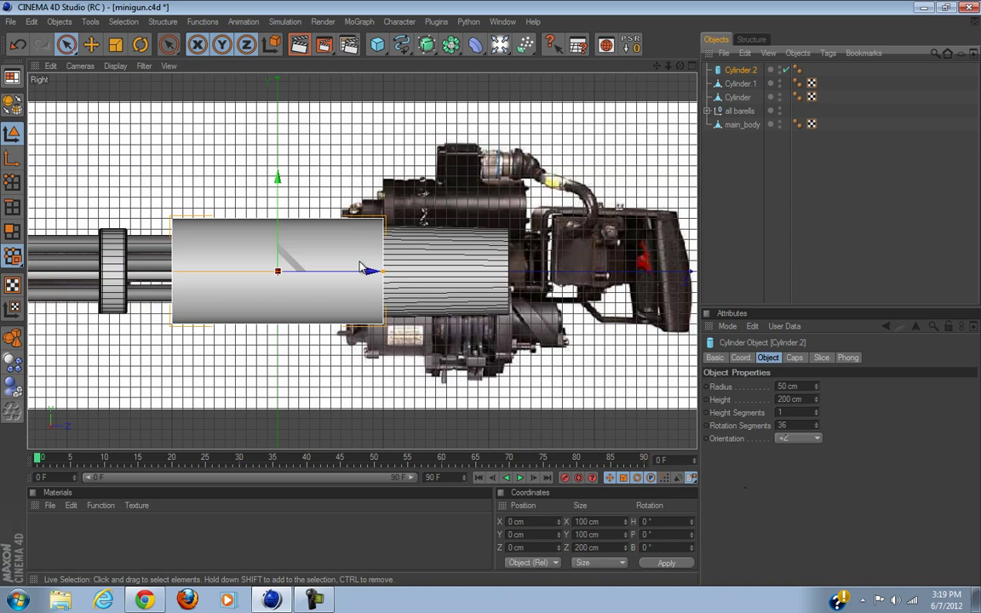
scroll(396, 283, "up", 2)
left_click_drag(309, 281, 543, 279)
left_click_drag(495, 232, 494, 144)
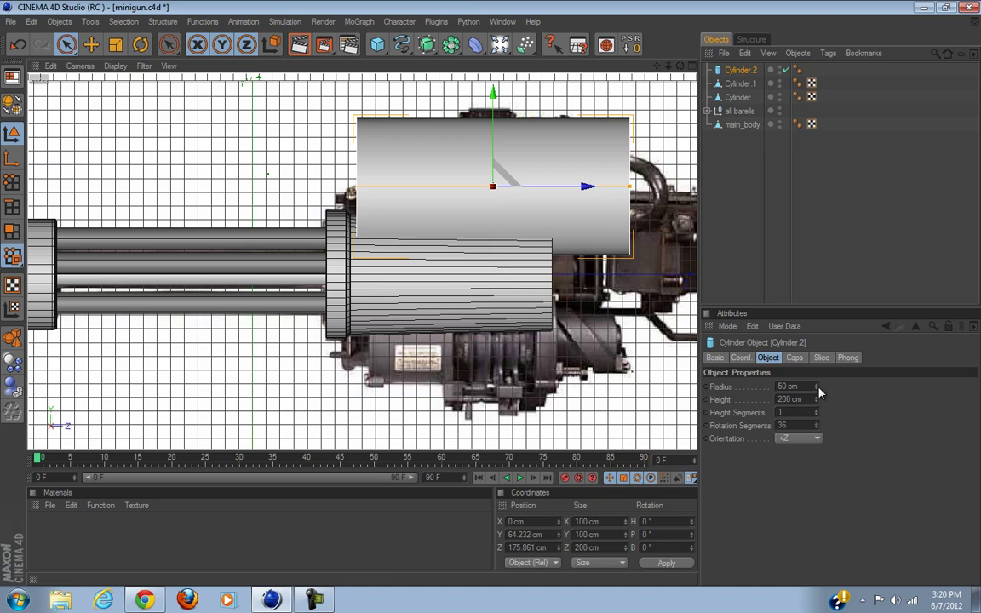
Set the cylinder's radius to 26 cm and fit its ends to the upper housing, with height about 136 cm and Z about 168 cm.
left_click_drag(819, 389, 817, 388)
left_click_drag(631, 187, 568, 187)
left_click_drag(491, 298, 491, 298)
left_click_drag(574, 186, 571, 187)
left_click_drag(491, 298, 491, 298)
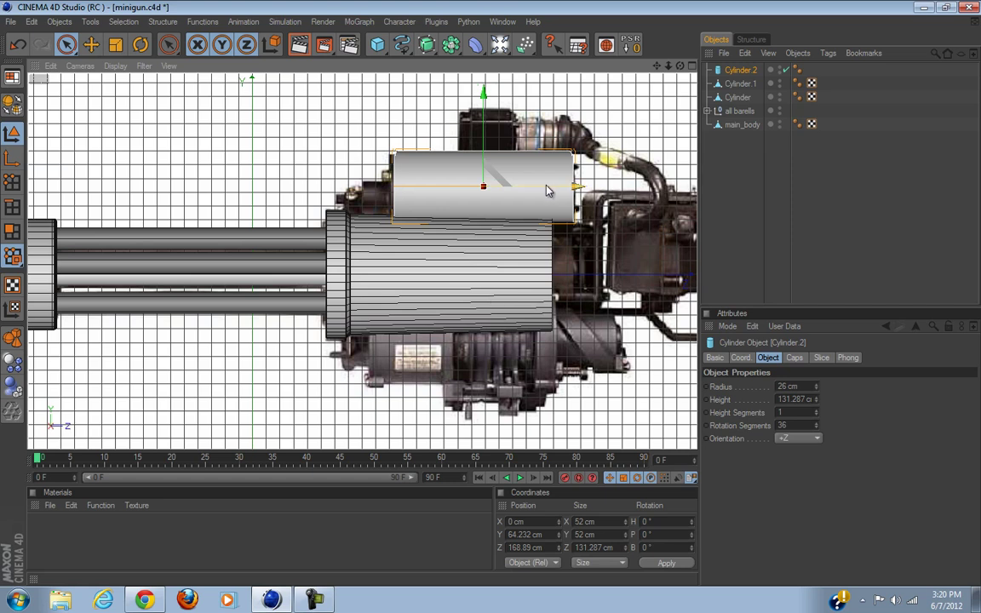
left_click_drag(546, 186, 574, 187)
scroll(392, 239, "down", 1)
scroll(393, 244, "down", 5)
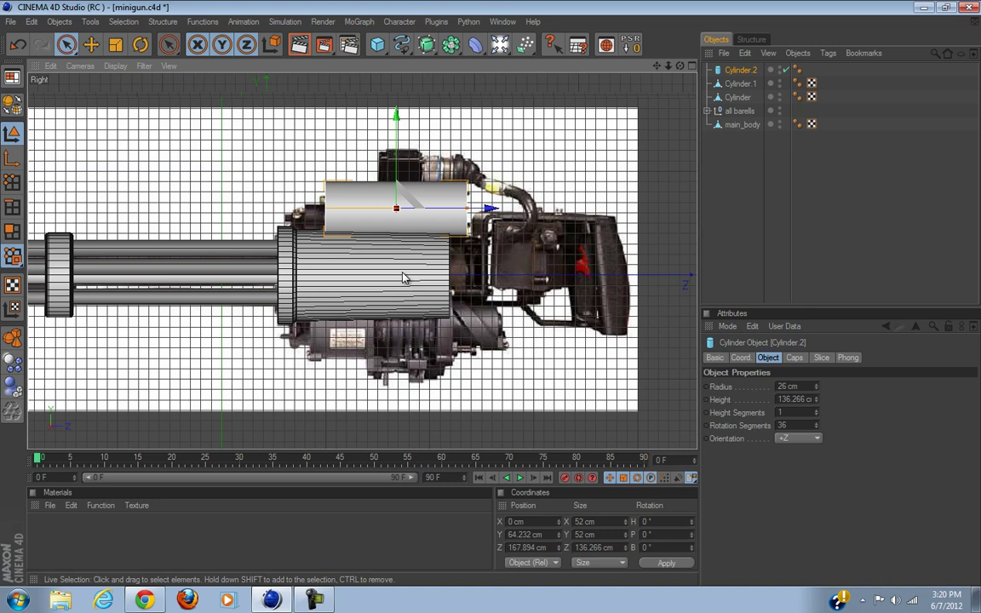
scroll(358, 301, "up", 4)
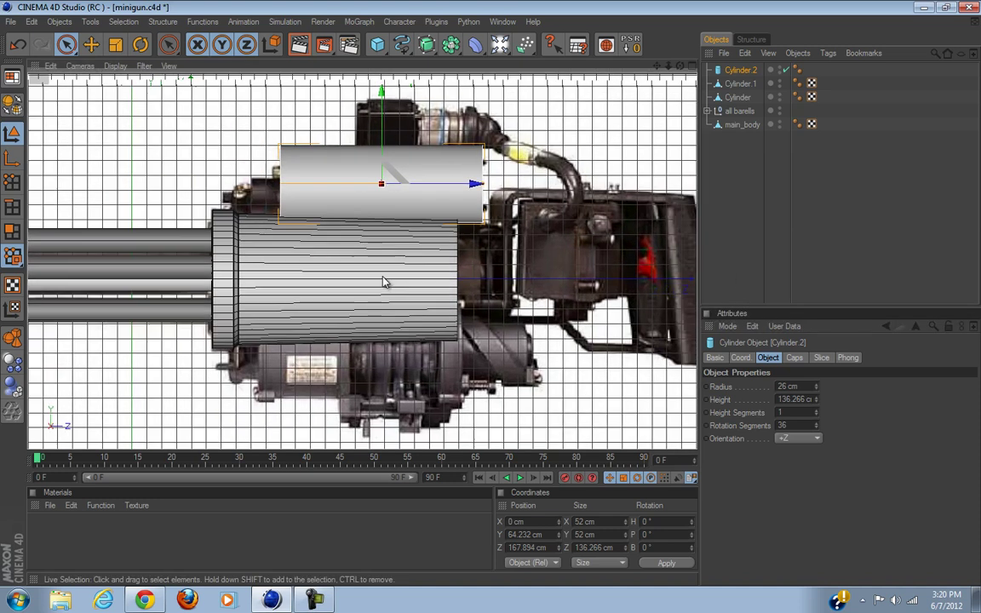
Rectangle-select the edges of main_body's rear cap and move them back along Z to about 88.2 cm.
left_click(740, 124)
scroll(482, 297, "up", 5)
scroll(464, 347, "down", 5)
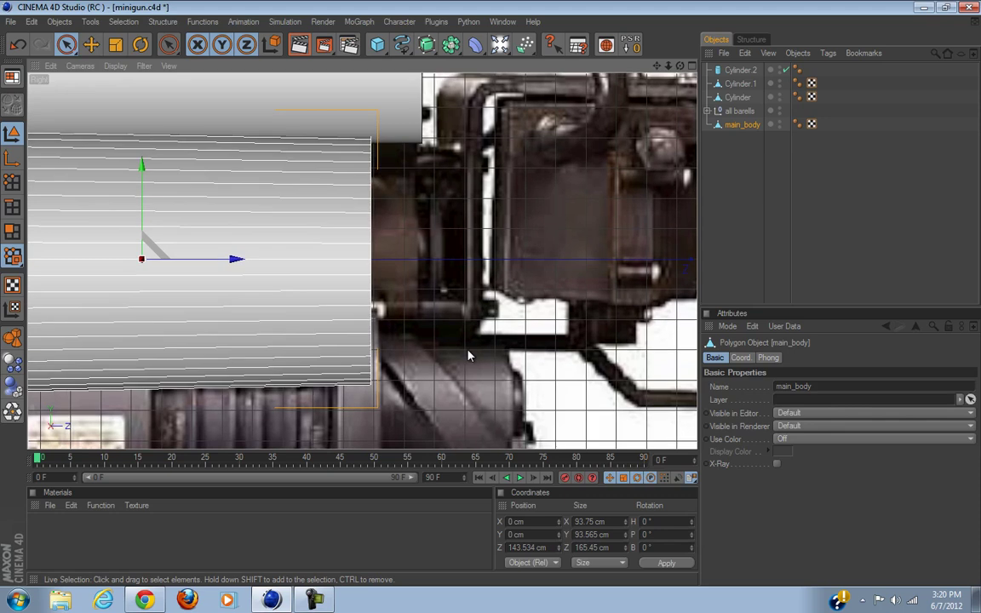
scroll(463, 348, "up", 4)
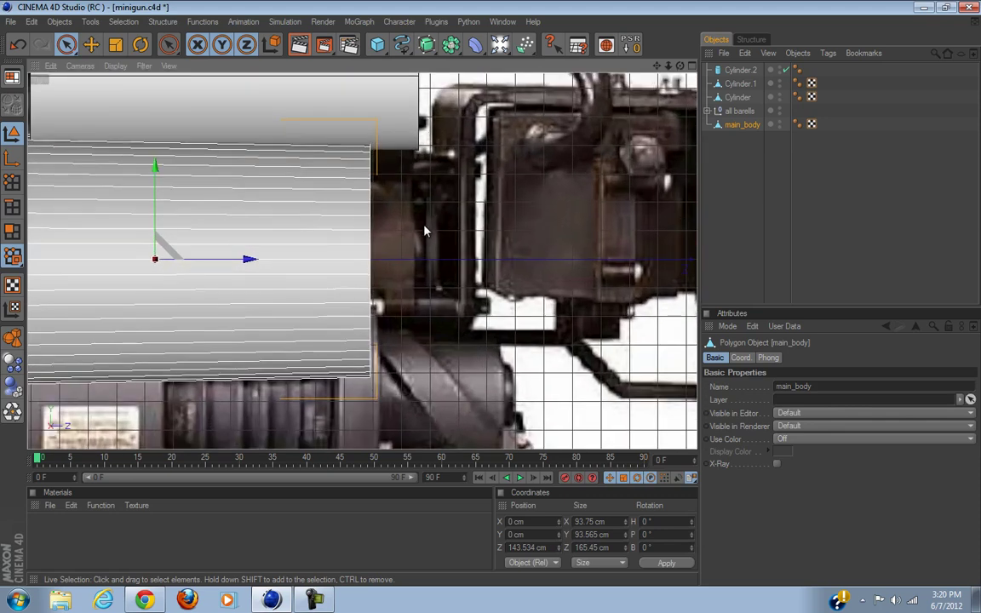
scroll(290, 268, "down", 4)
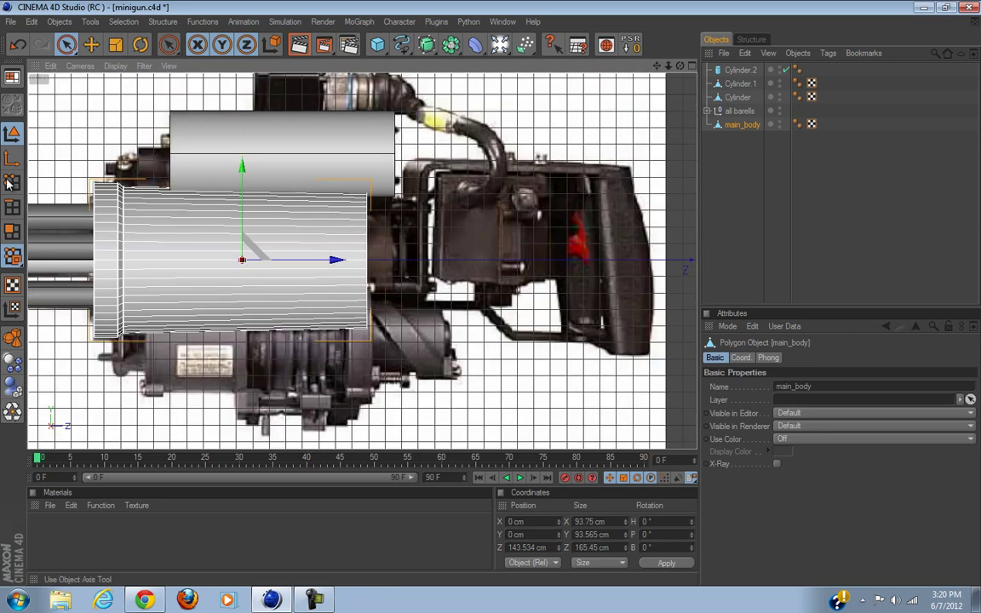
left_click(15, 210)
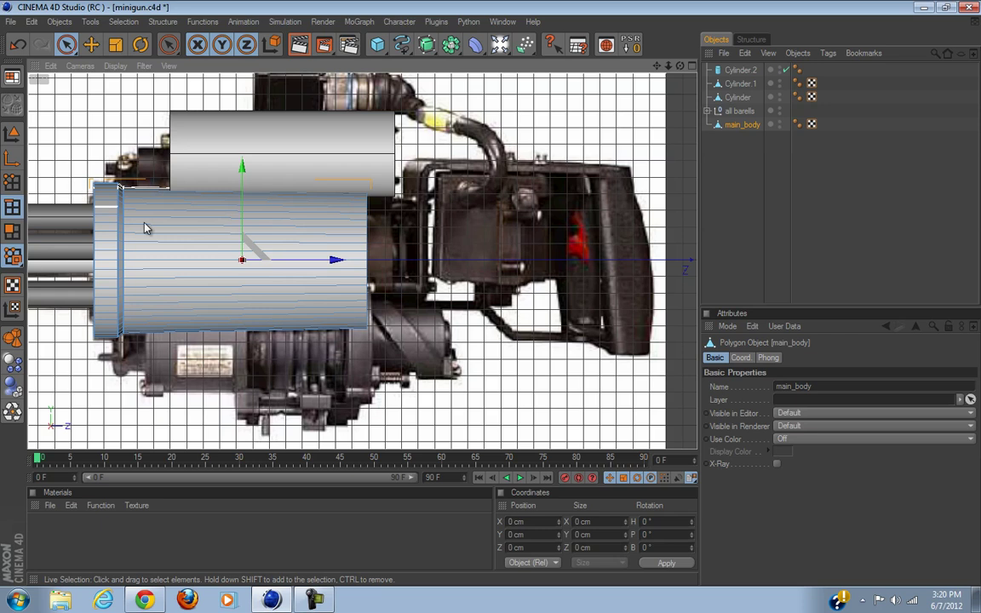
left_click_drag(76, 44, 110, 60)
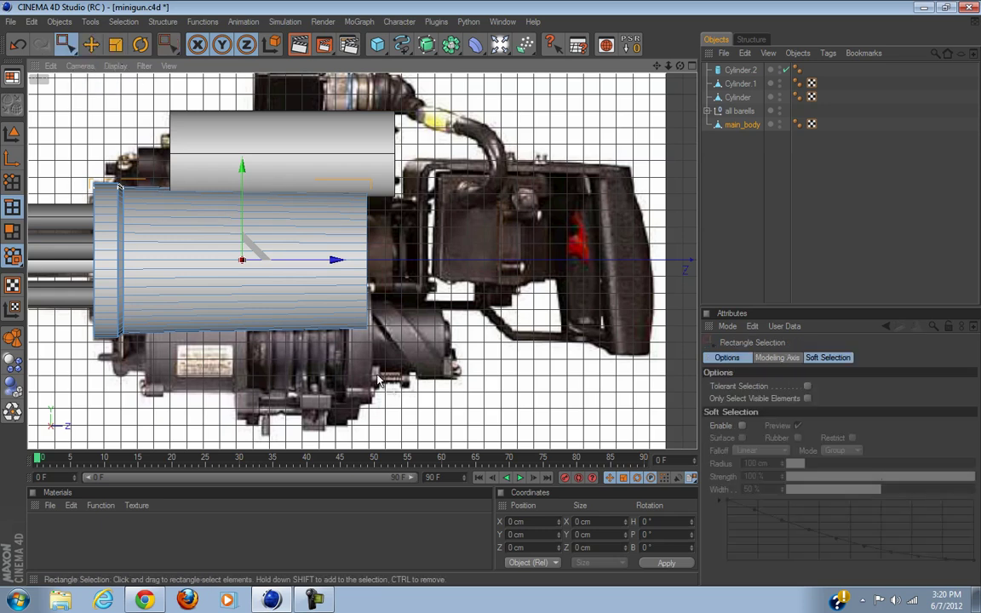
left_click_drag(332, 393, 390, 126)
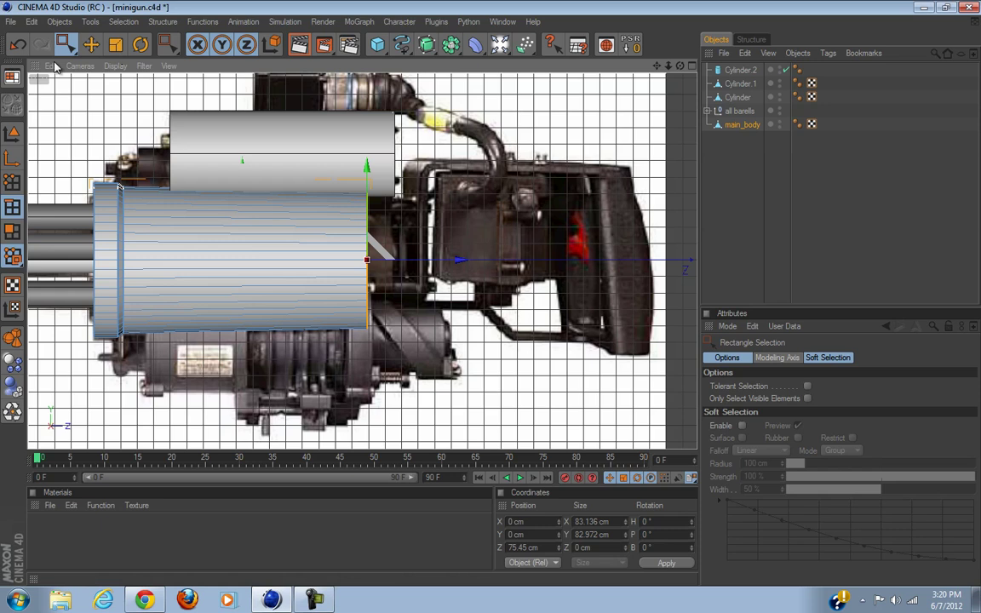
left_click_drag(430, 268, 477, 298)
Examine main_body's extended rear end against the reference image and in the perspective view.
scroll(379, 351, "up", 3)
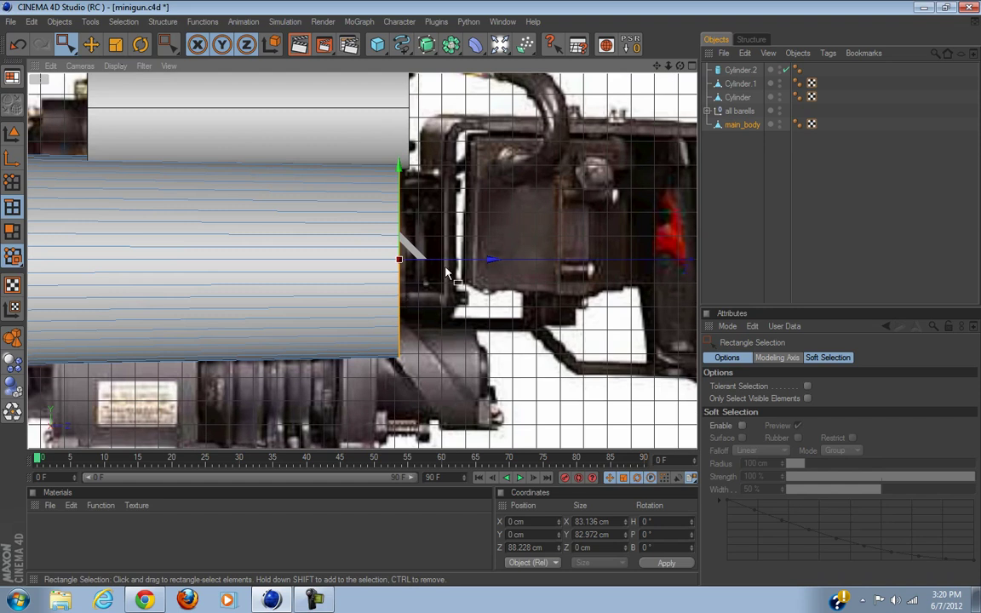
scroll(428, 291, "down", 2)
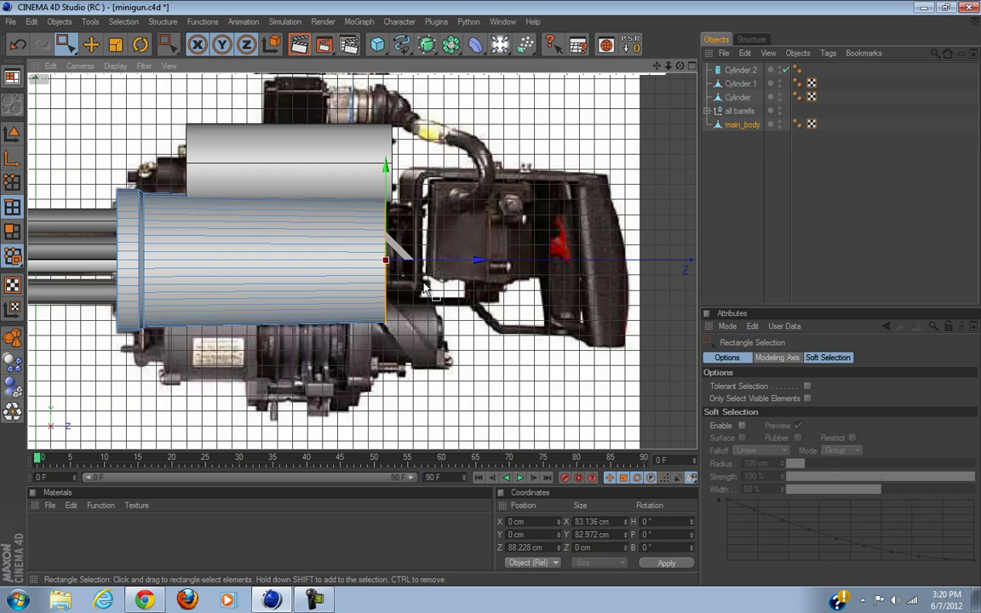
scroll(424, 290, "up", 2)
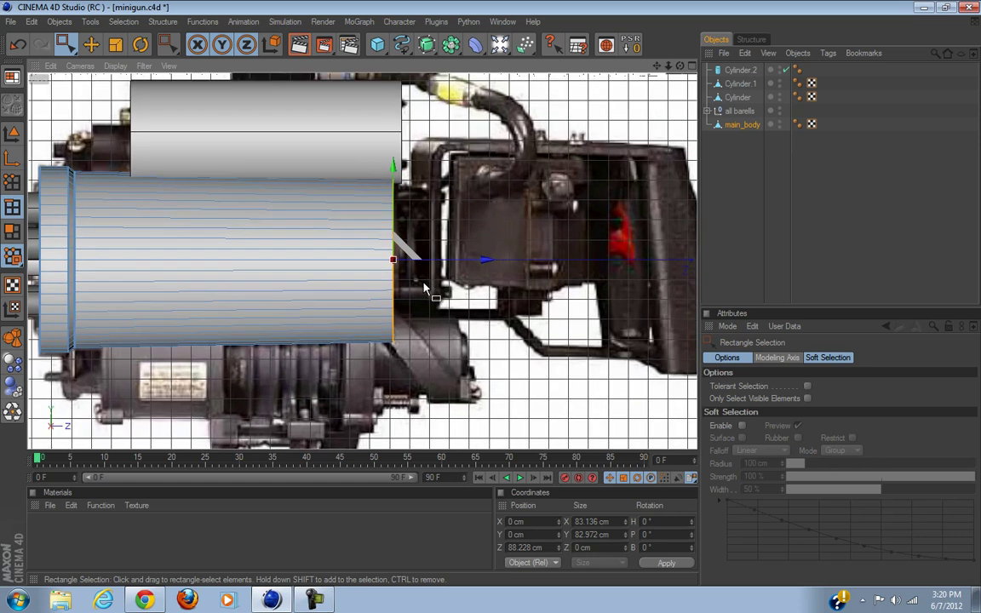
scroll(424, 291, "up", 2)
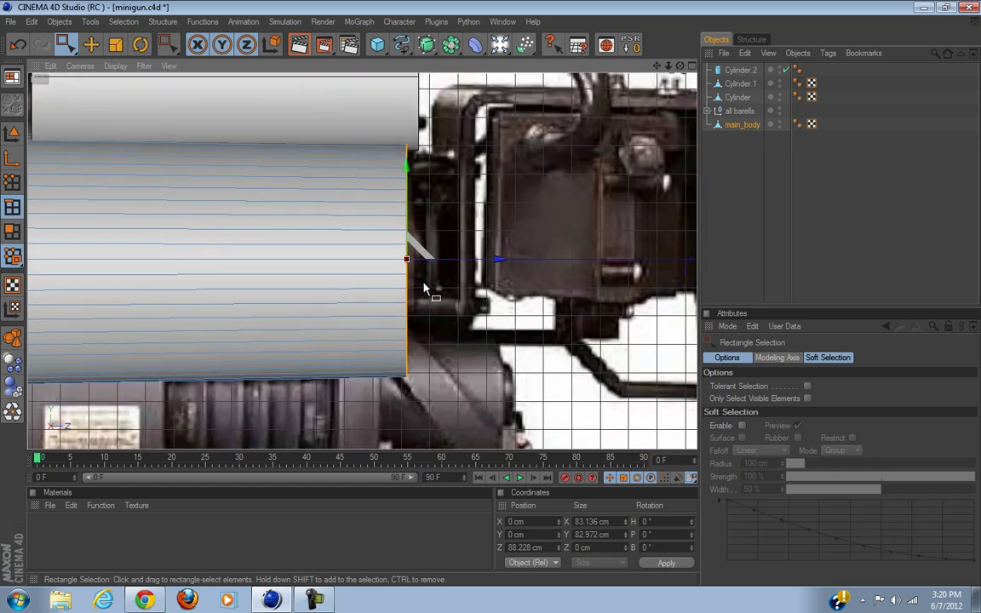
left_click(692, 66)
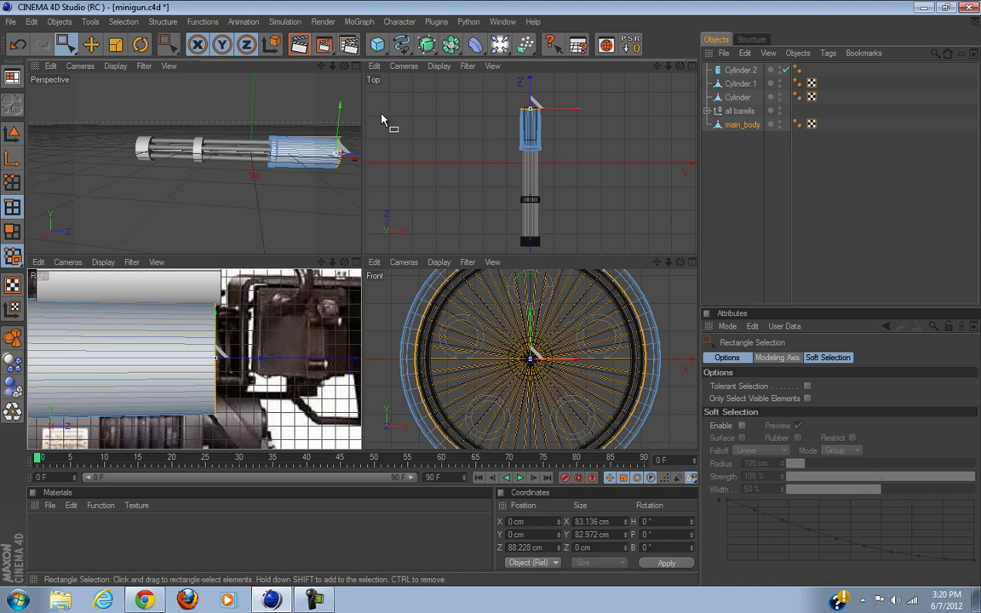
left_click(357, 65)
mouse_move(478, 276)
left_mouse_down("alt")
mouse_move(511, 305)
mouse_move(486, 292)
mouse_move(485, 271)
mouse_move(491, 291)
left_mouse_up("alt")
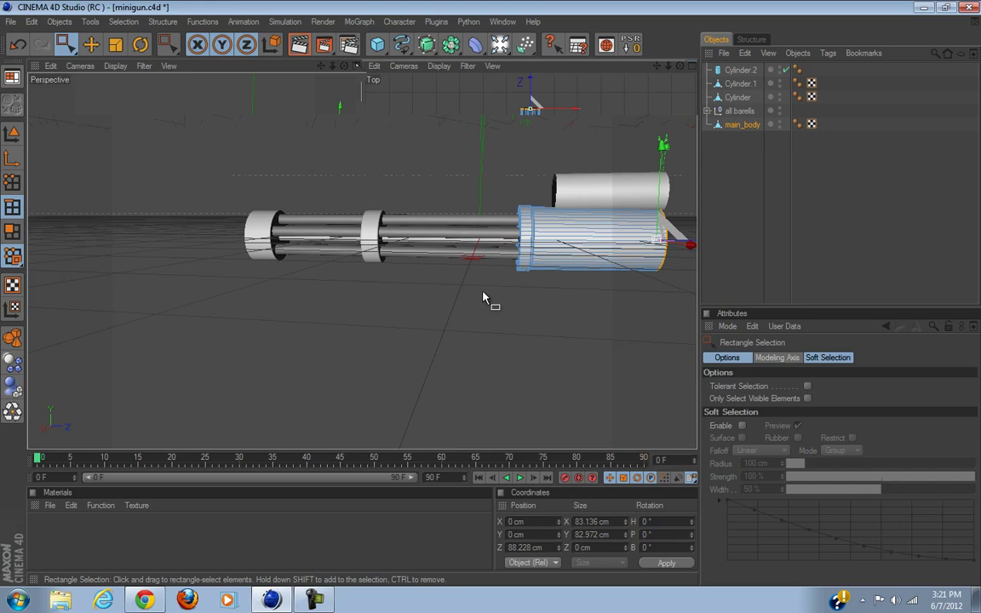
middle_click_drag(488, 290, 433, 323, "alt")
scroll(434, 323, "up", 3)
left_click_drag(433, 329, 408, 263, "alt")
In the Right view, move main_body's selected rear cap edges slightly farther back, to about Z 90.8 cm.
left_click(691, 66)
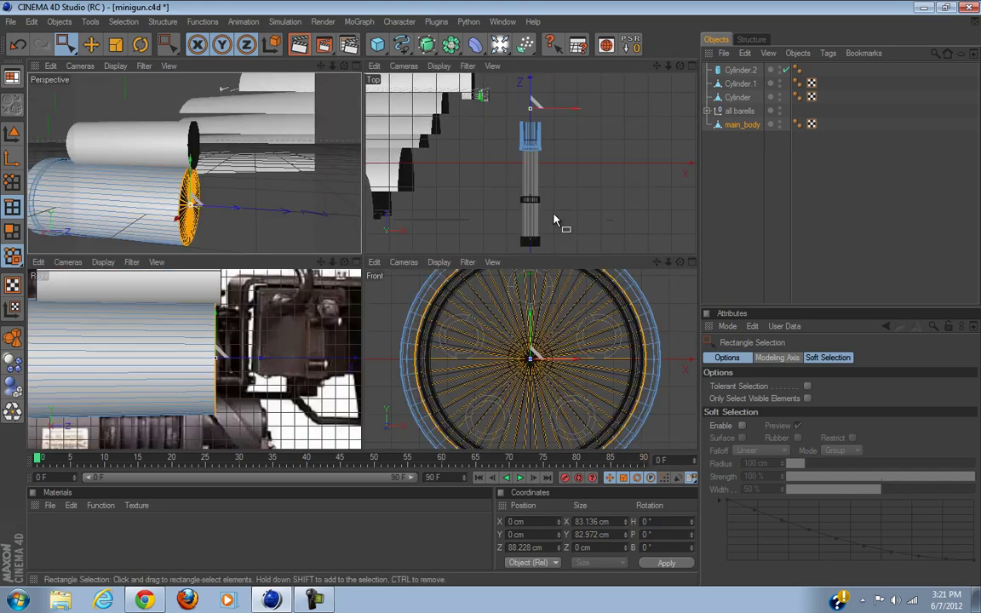
left_click(356, 263)
scroll(362, 304, "up", 2)
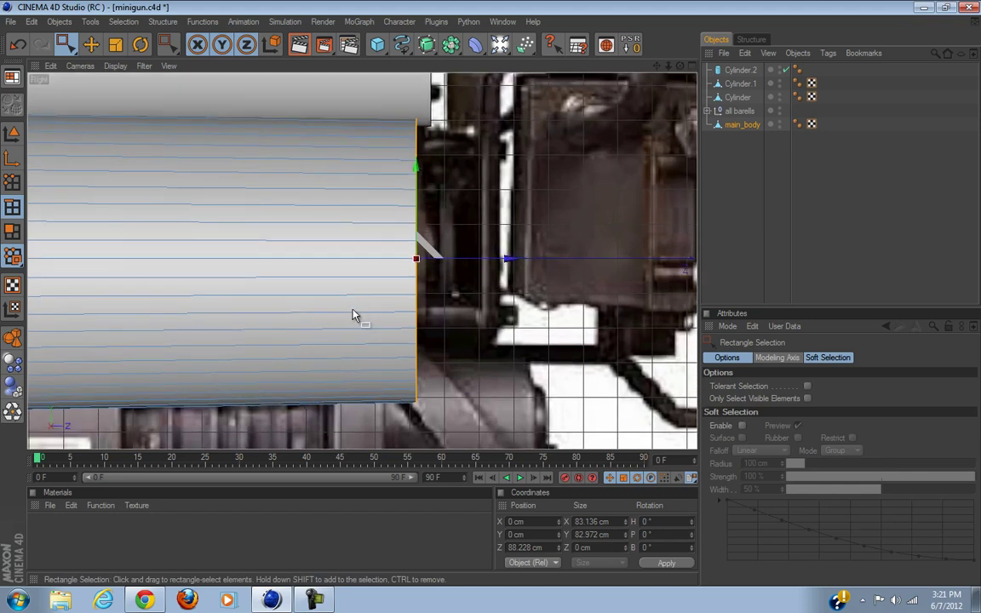
mouse_move(507, 259)
left_mouse_down()
mouse_move(392, 259)
mouse_move(517, 259)
left_mouse_up()
scroll(375, 251, "down", 3)
scroll(375, 257, "down", 2)
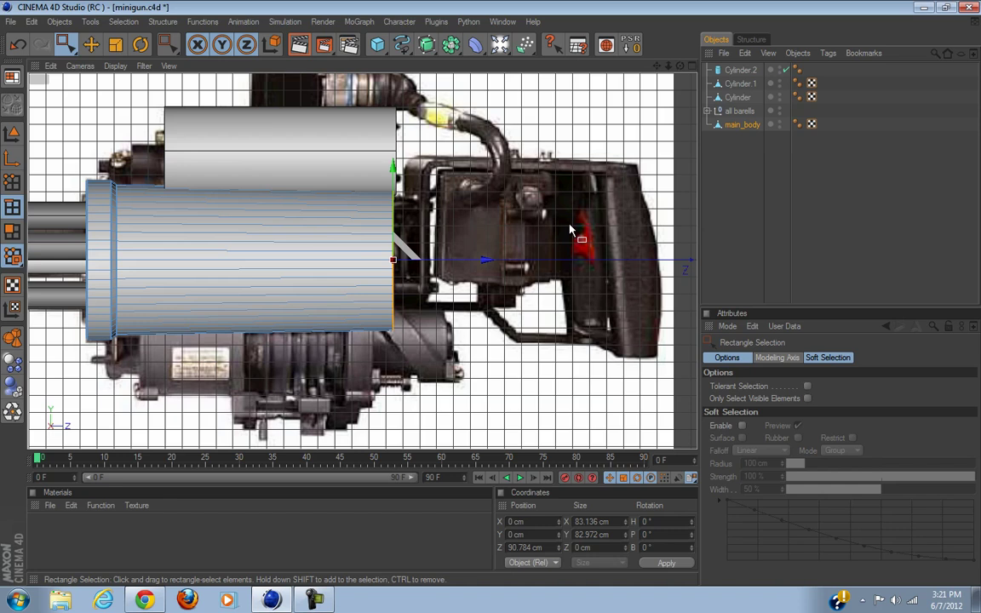
Select the upper housing cylinder in model mode and raise it to about Y 85.1 cm, uncovering the reference beneath.
left_click(736, 98)
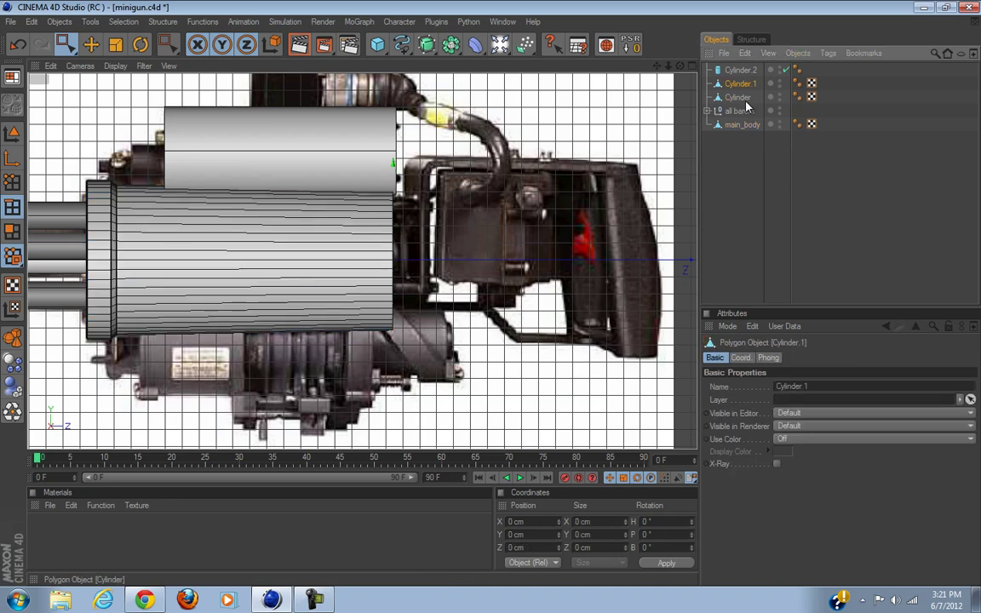
left_click(739, 70)
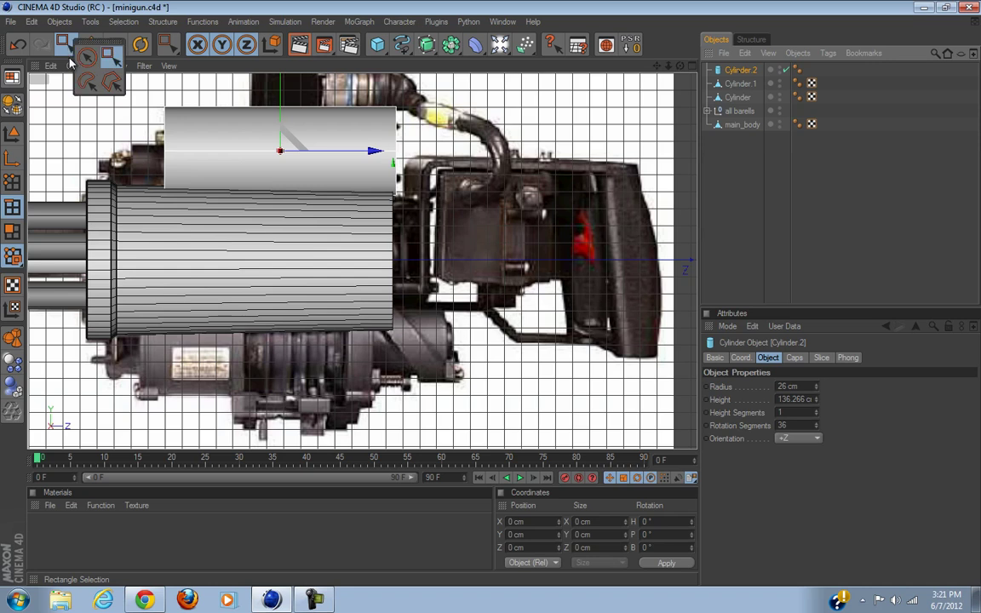
left_click(66, 44)
left_click(12, 132)
middle_click_drag(193, 184, 196, 259, "alt")
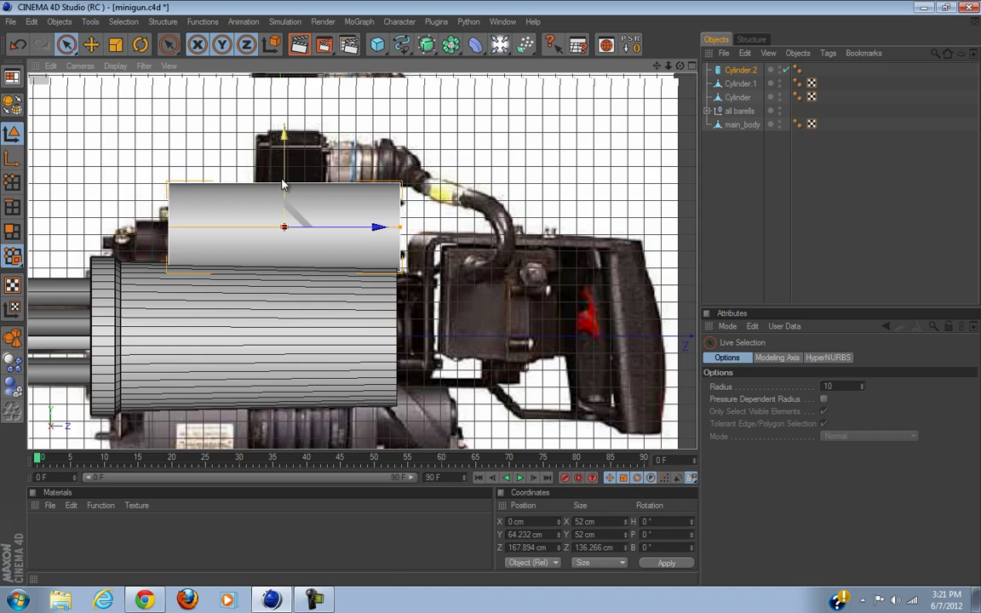
left_click_drag(286, 185, 286, 150)
middle_click_drag(451, 301, 526, 287, "alt")
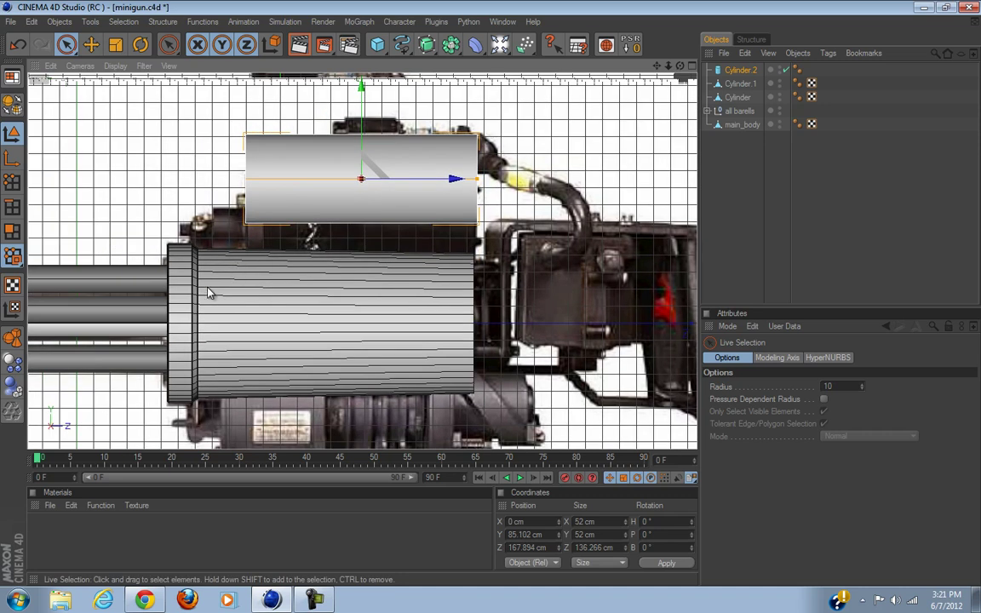
Examine main_body's taper against the reference image in the Right view, then inspect its collar and rear cap in the perspective view.
scroll(215, 283, "up", 4)
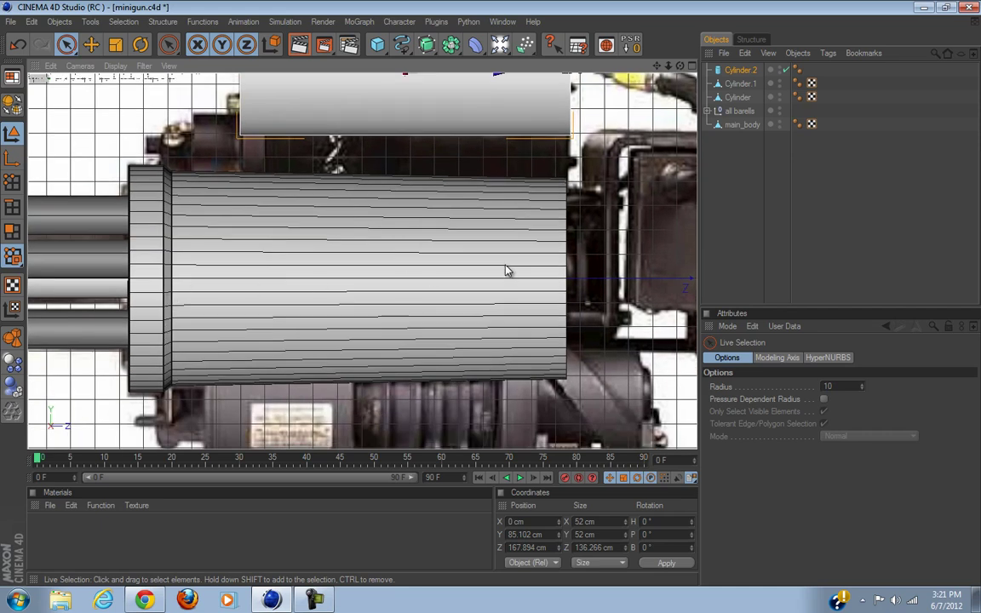
scroll(506, 271, "up", 5)
scroll(500, 271, "down", 5)
scroll(496, 266, "down", 1)
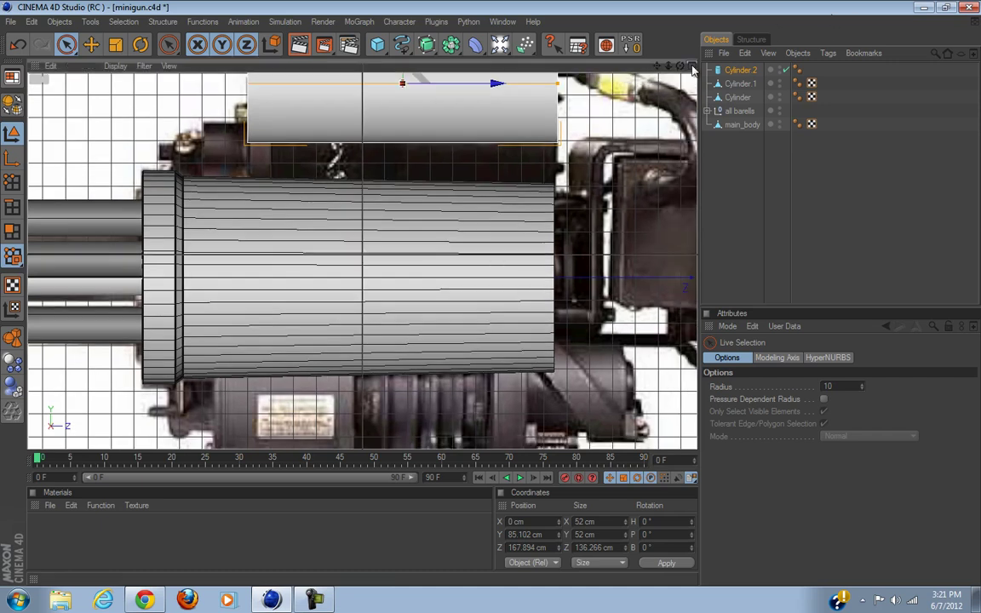
left_click(691, 65)
scroll(359, 324, "down", 2)
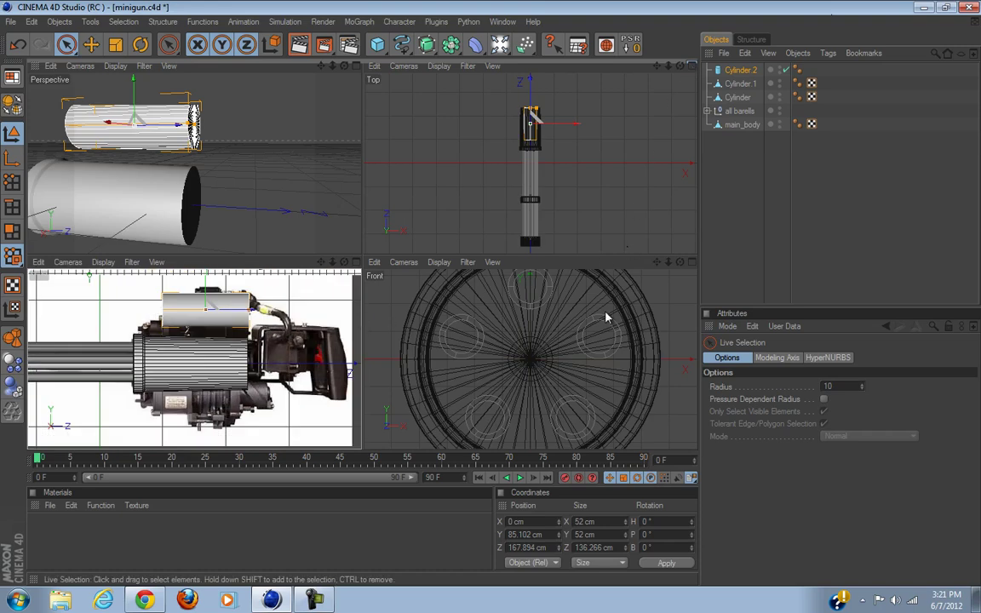
scroll(625, 309, "down", 2)
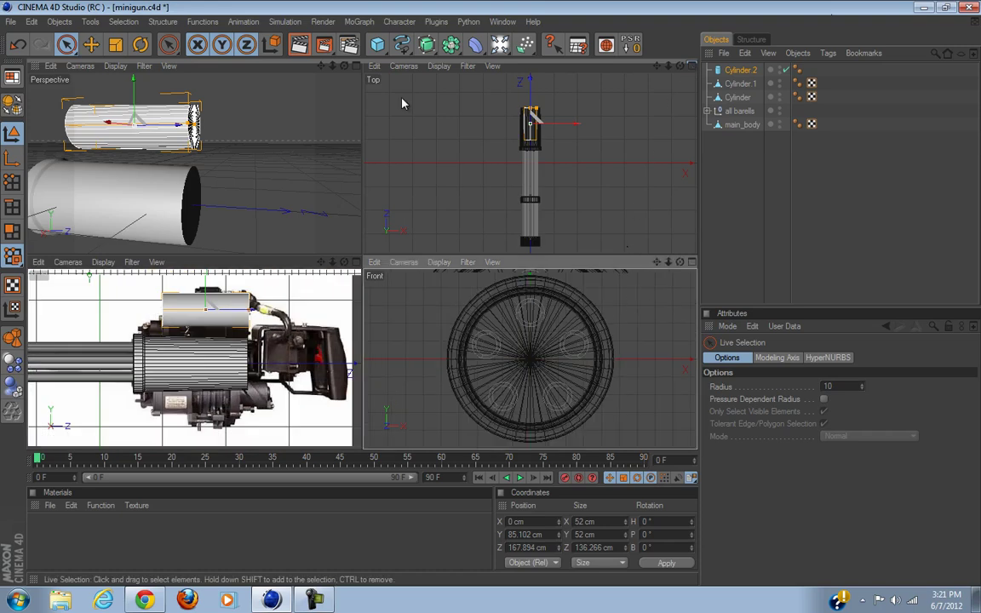
left_click(356, 66)
left_click_drag(422, 330, 530, 283, "alt")
scroll(465, 213, "down", 4)
left_click_drag(430, 234, 491, 294, "alt")
scroll(371, 289, "up", 4)
left_click_drag(370, 294, 344, 298, "alt")
scroll(306, 308, "up", 4)
scroll(306, 308, "down", 3)
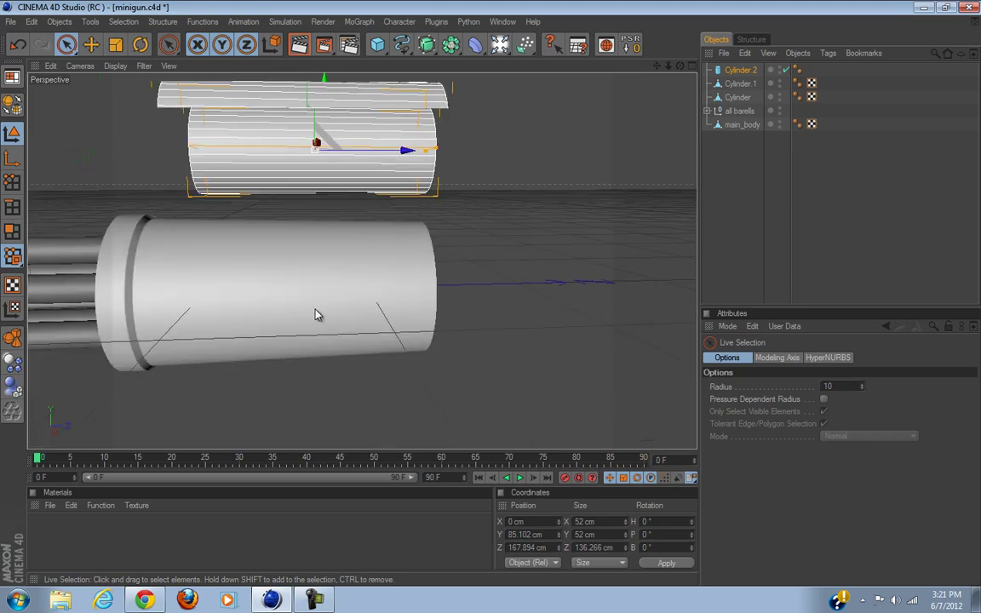
left_click_drag(208, 280, 493, 298, "alt")
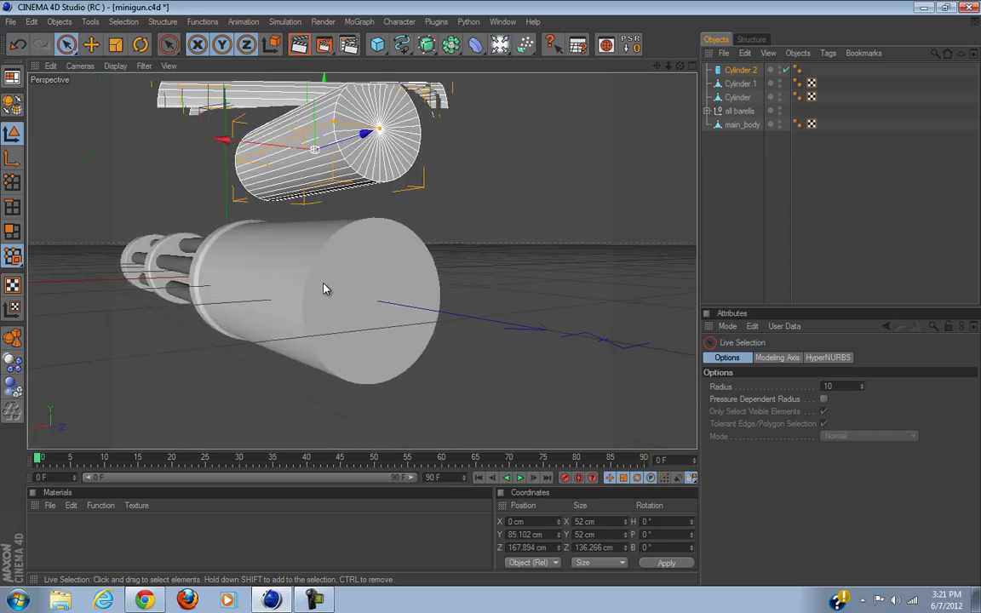
Select main_body for edge editing and loop-select the outer rim of its rear cap.
left_click(737, 97)
left_click(737, 125)
left_click_drag(566, 208, 459, 315, "alt")
left_click_drag(335, 321, 492, 296, "alt")
left_click(470, 285)
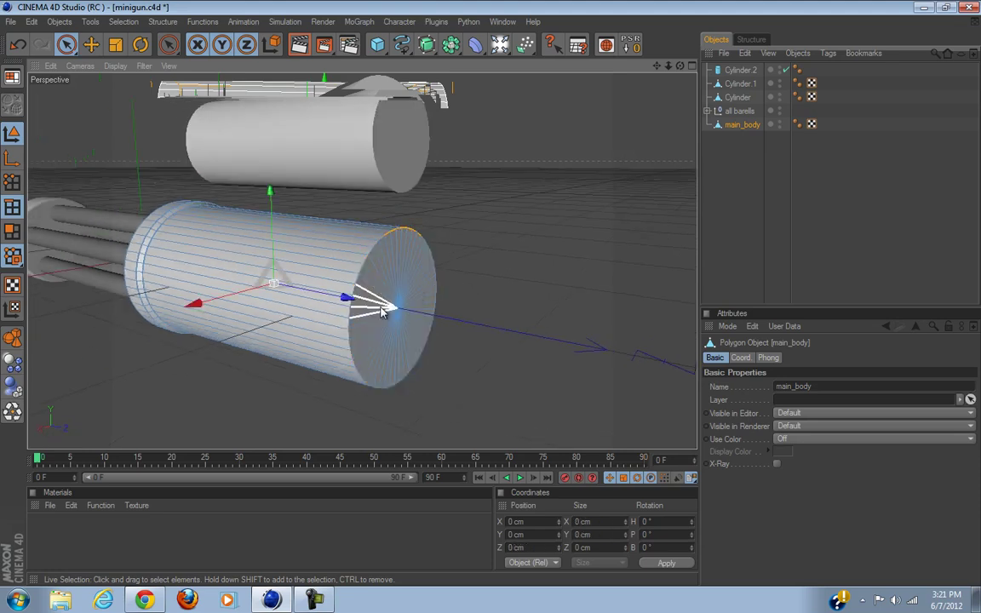
scroll(341, 349, "up", 3)
key("u")
key("l")
Add the edge loop where main_body's front collar meets the barrel section to the rear rim selection.
left_click_drag(87, 357, 109, 347, "alt")
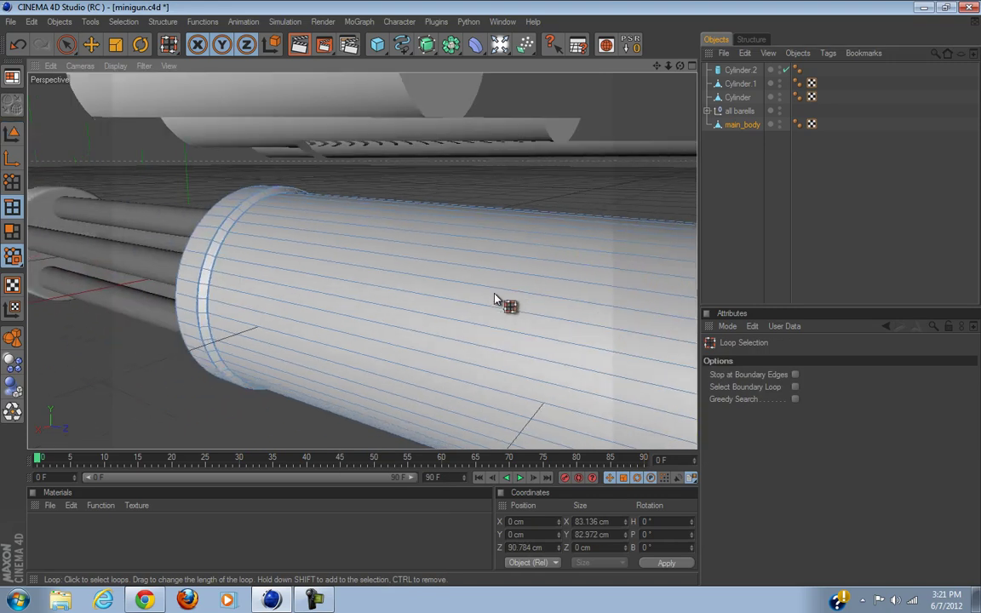
scroll(114, 353, "up", 2)
scroll(123, 349, "down", 2)
scroll(494, 300, "down", 3)
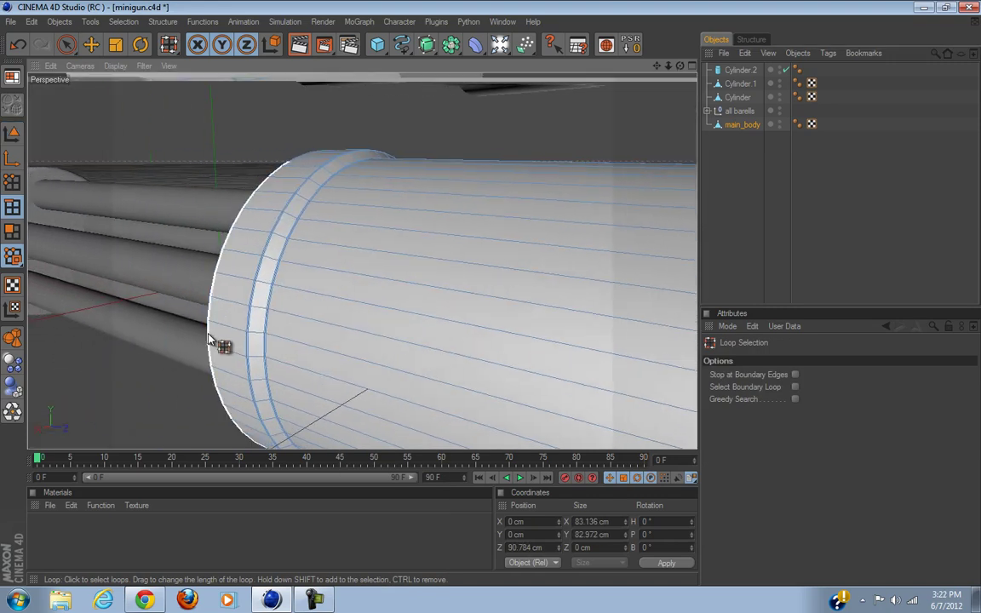
scroll(323, 327, "up", 3)
scroll(290, 342, "down", 1)
scroll(501, 300, "down", 2)
middle_click_drag(501, 299, 543, 297, "alt")
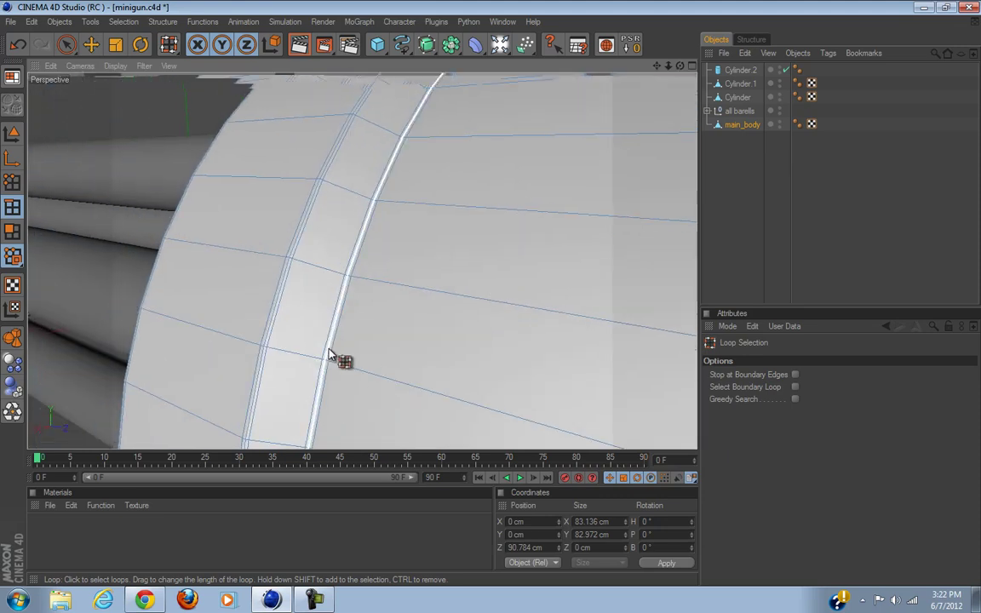
key("u")
key("l")
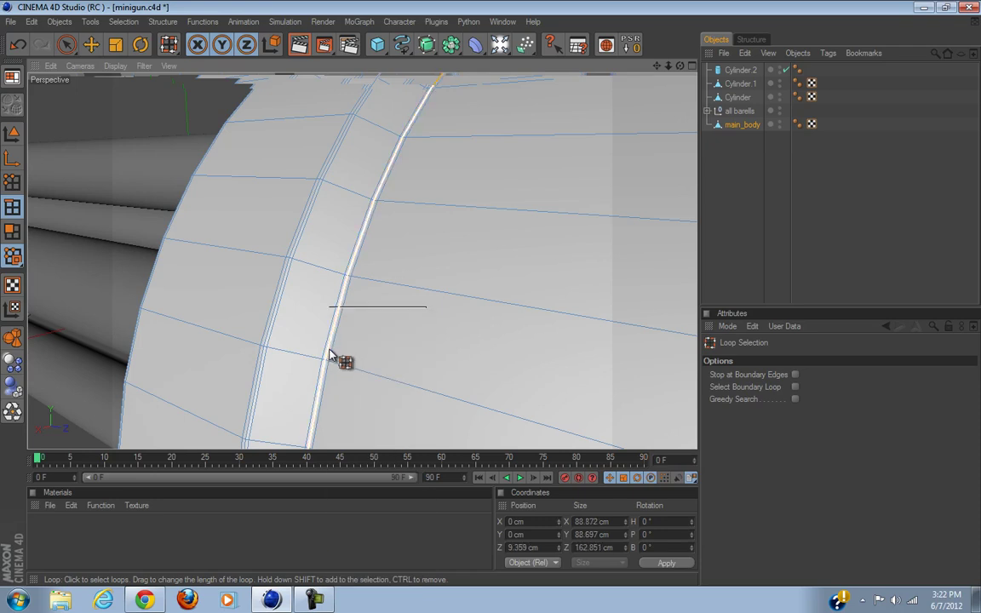
left_click(331, 356)
scroll(339, 366, "down", 3)
scroll(340, 368, "down", 3)
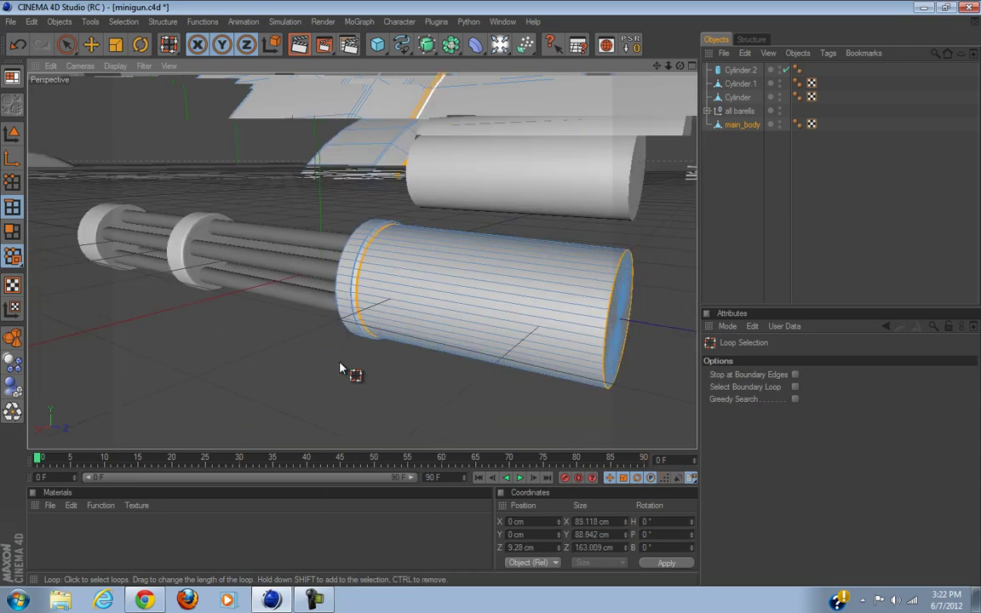
middle_click_drag(541, 301, 490, 298, "alt")
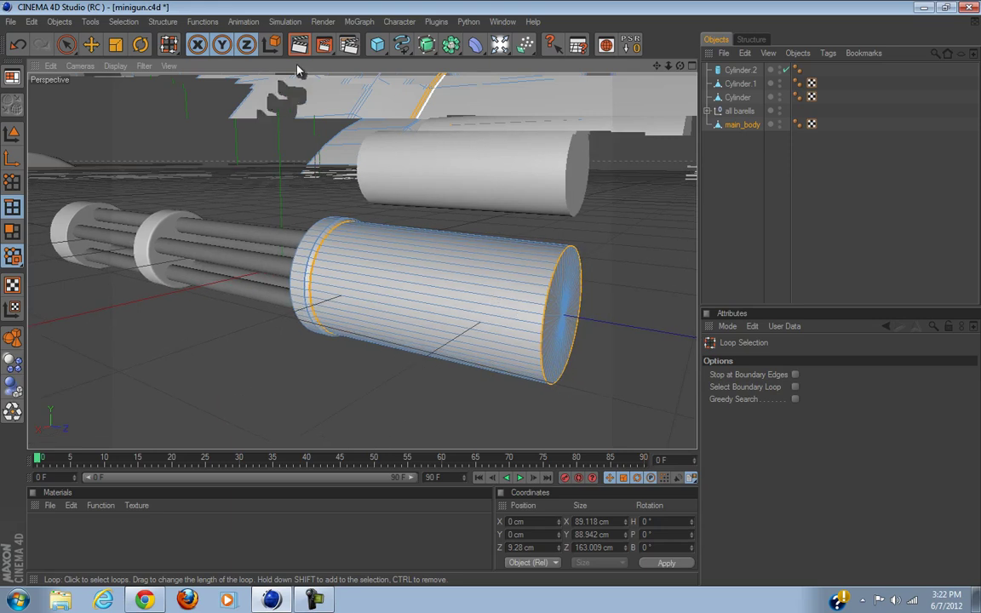
Try to scale up main_body's two selected edge loops together, undo the scaling and clear the edge selection.
left_click(118, 44)
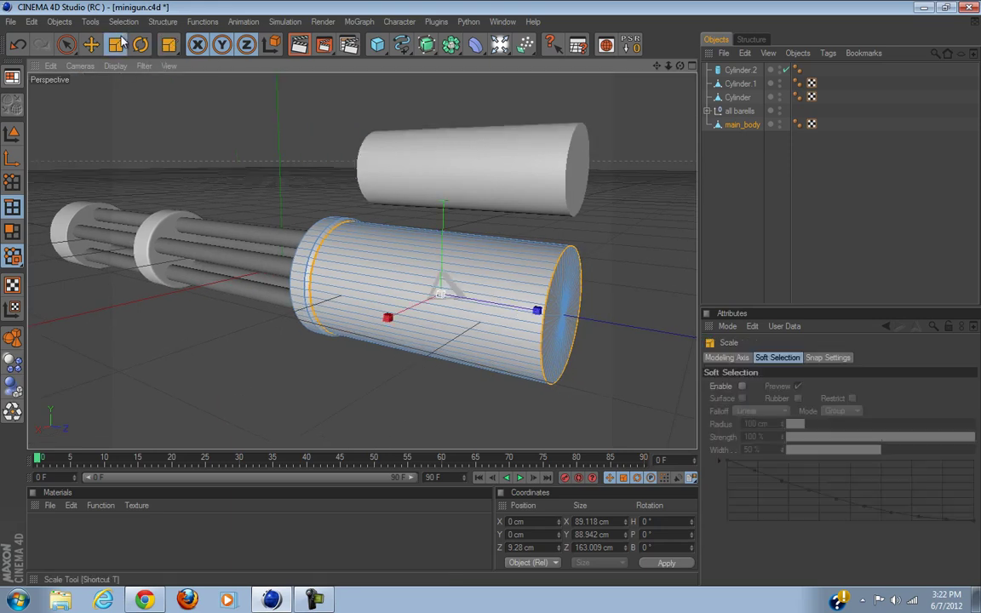
left_click_drag(478, 305, 549, 227, "alt")
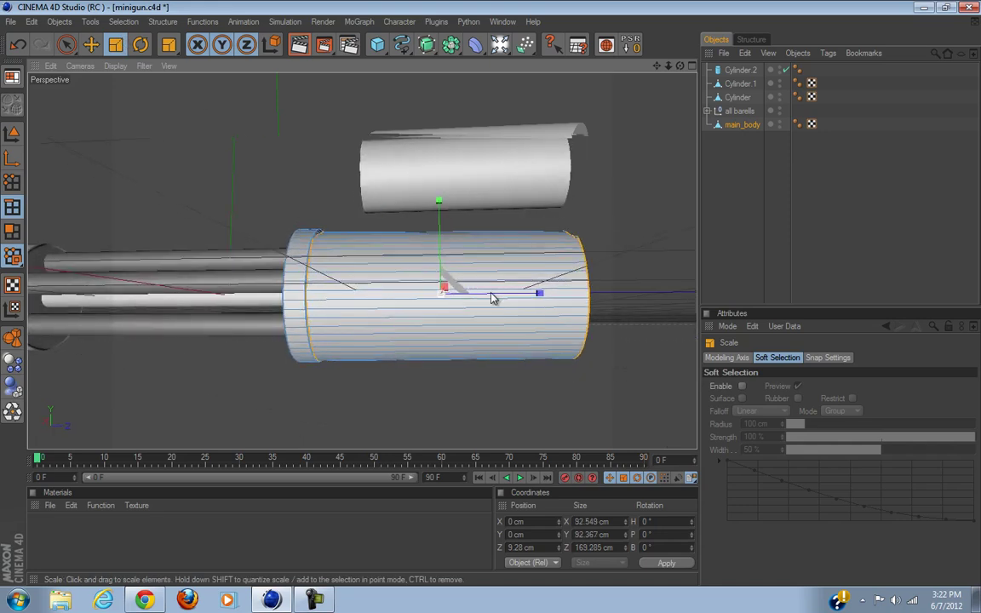
left_click_drag(493, 296, 492, 299)
key("ctrl+z")
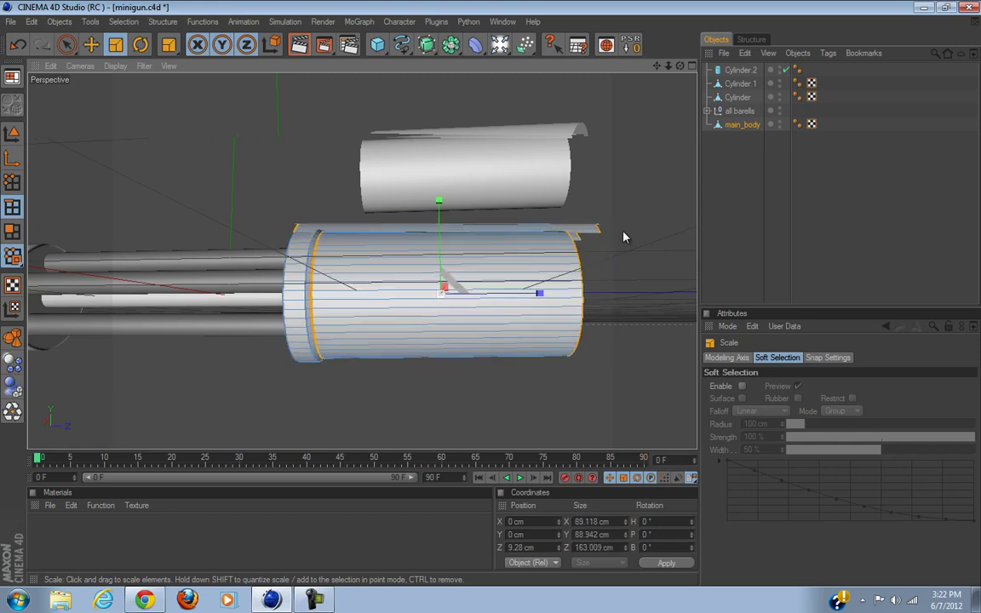
left_click(68, 46)
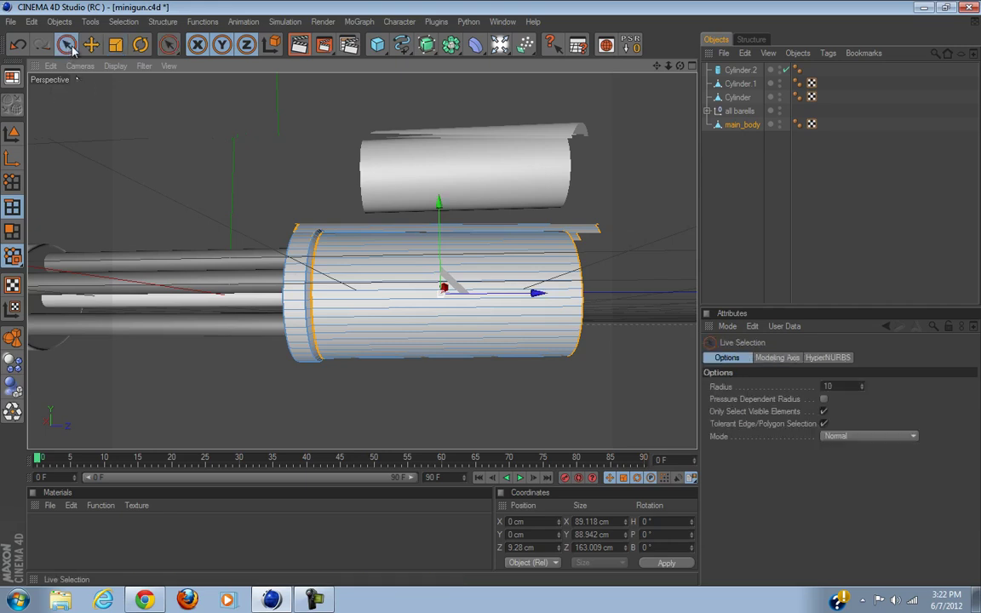
left_click(111, 131)
Loop-select main_body's rear rim and then the loop behind the front collar to read their X and Y sizes.
middle_click_drag(114, 135, 490, 294, "alt")
scroll(491, 298, "up", 5)
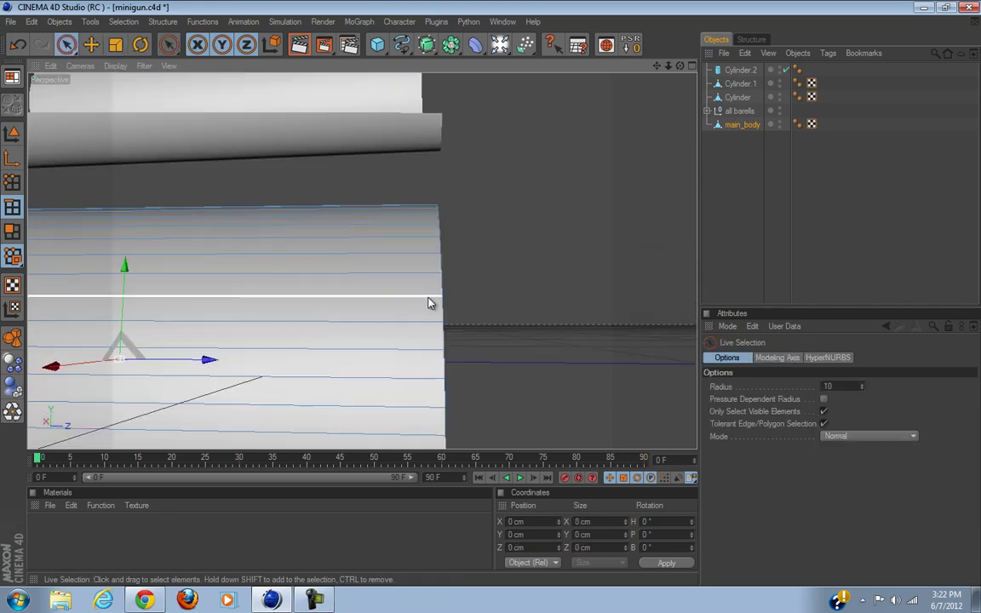
key("i")
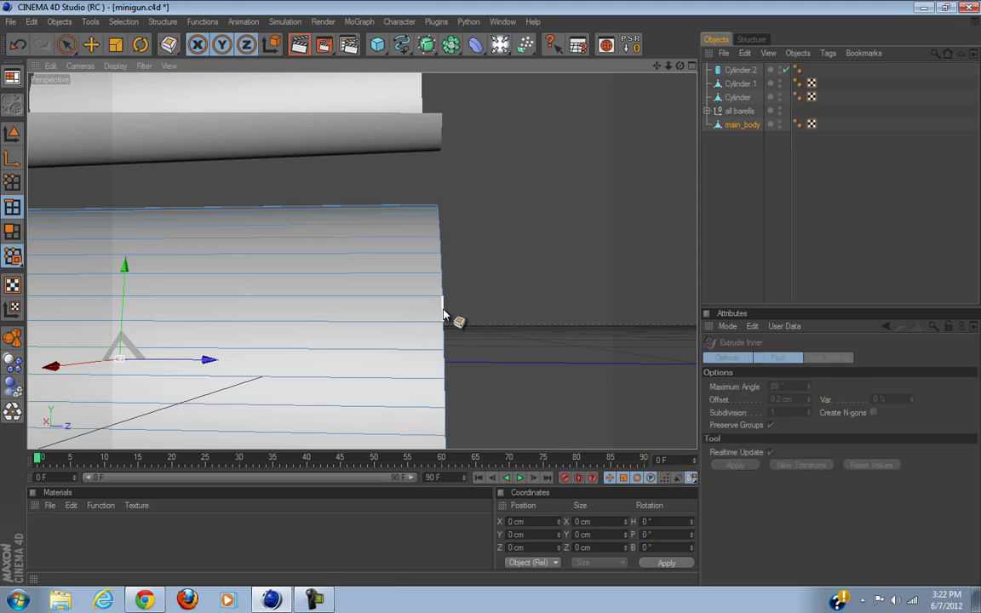
key("u")
key("l")
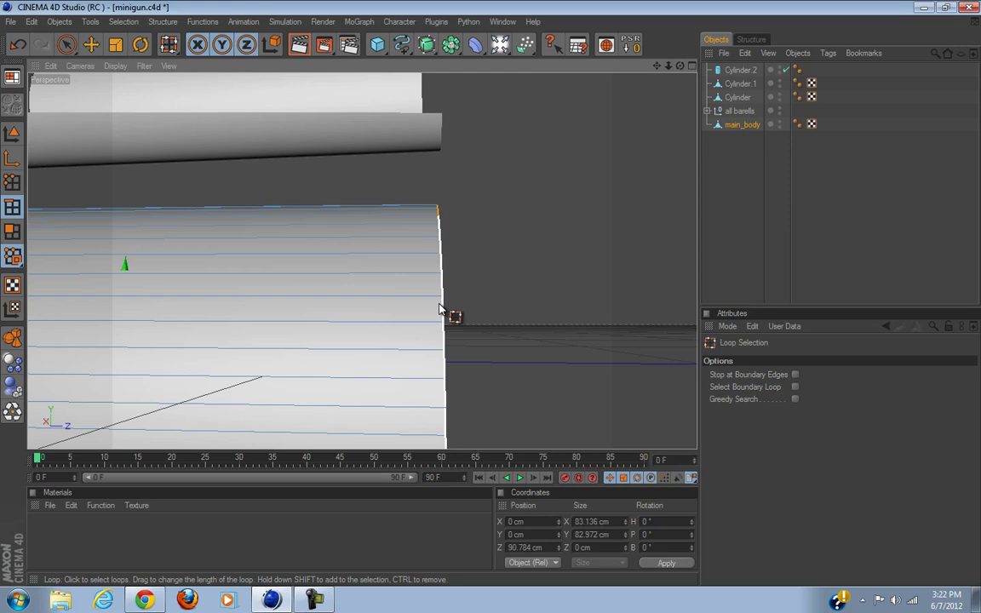
middle_click_drag(247, 298, 492, 297, "alt")
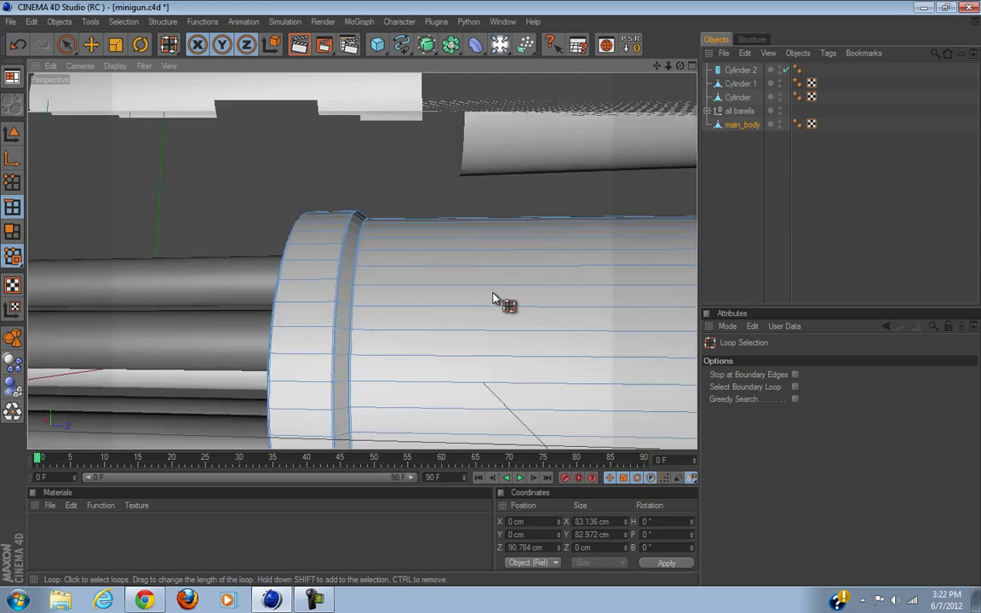
left_click(216, 157)
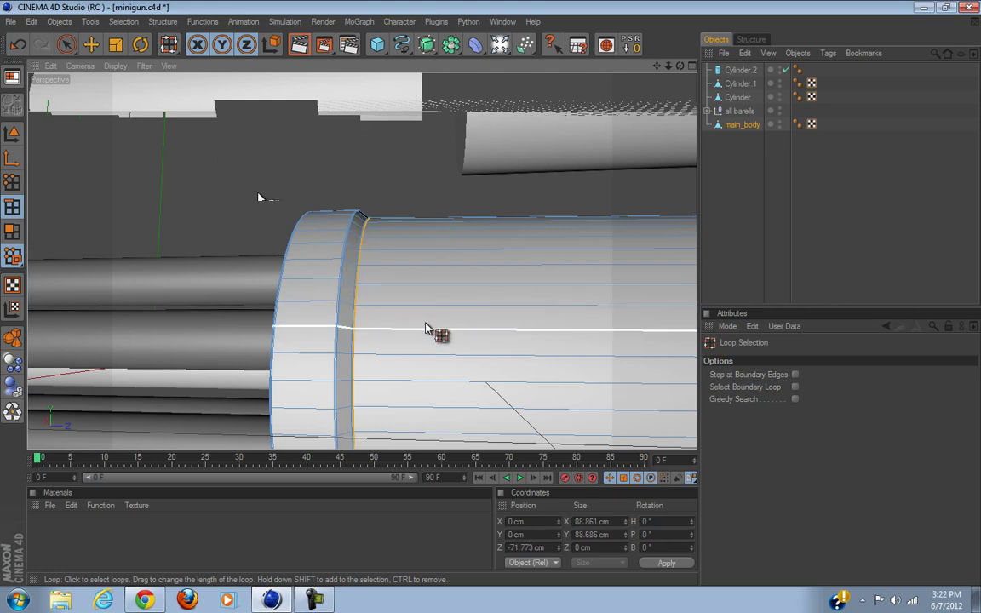
Loop-select main_body's rear rim and set its size to 88.861 cm in X and 88.868 cm in Y.
middle_click_drag(515, 295, 491, 294, "alt")
scroll(492, 297, "up", 5)
scroll(491, 299, "up", 5)
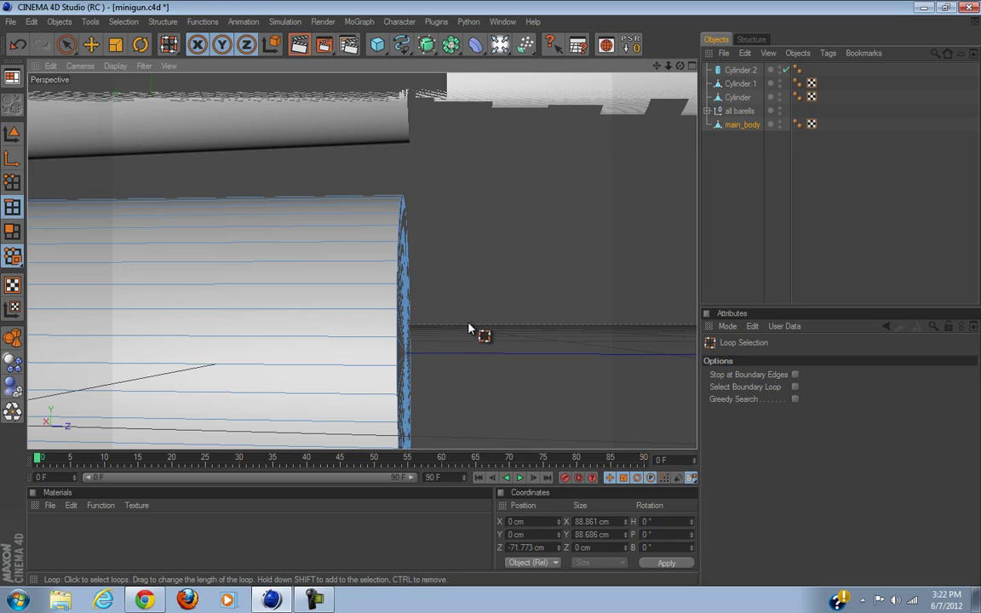
left_click(396, 337)
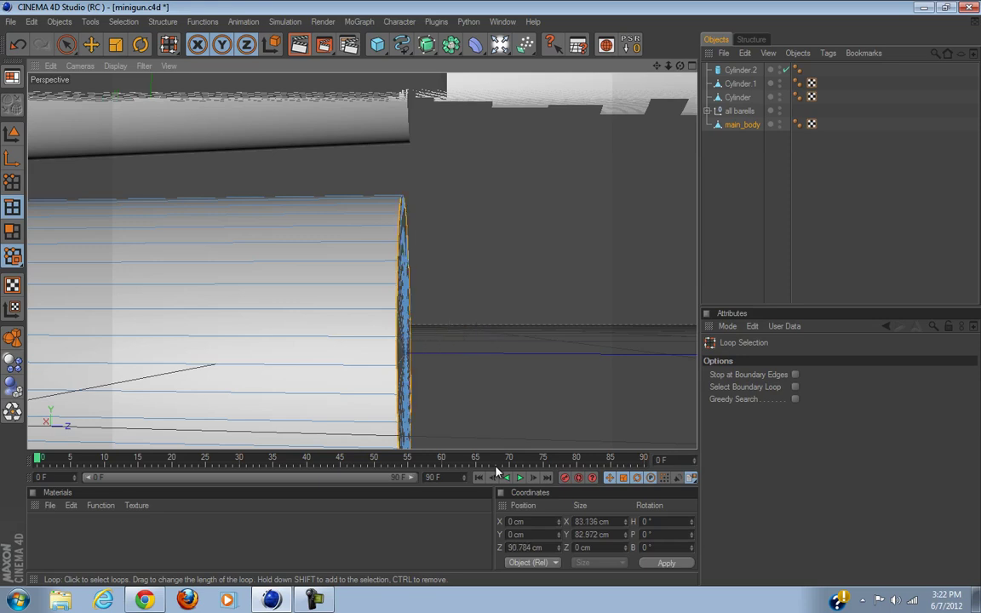
left_click(613, 521)
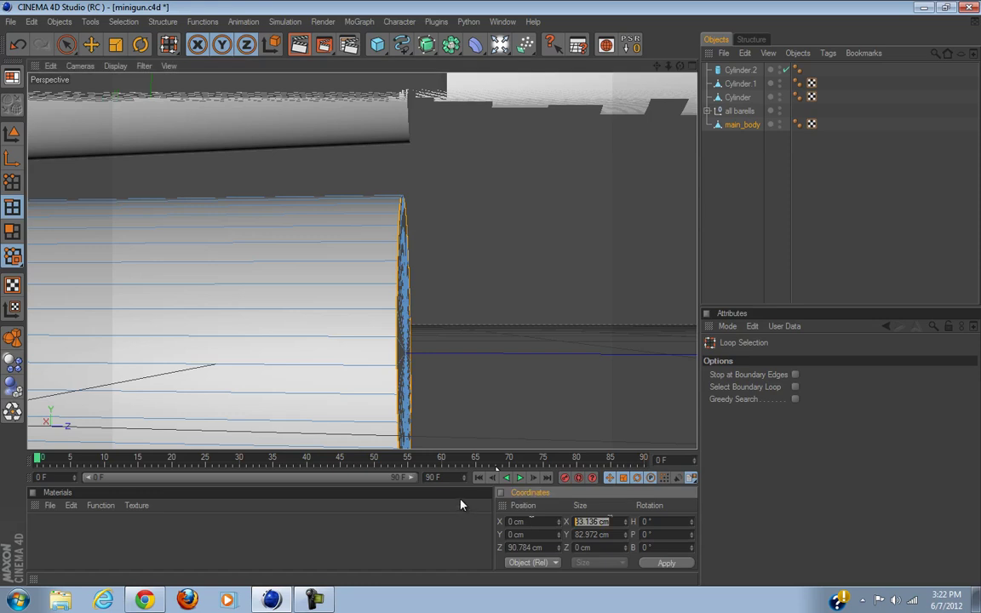
type("88")
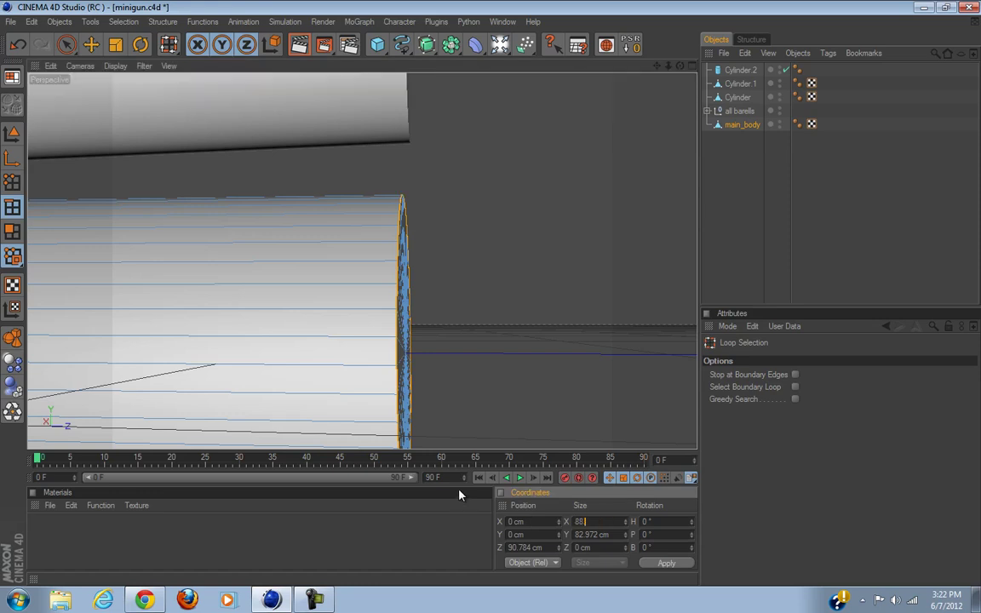
type(".861")
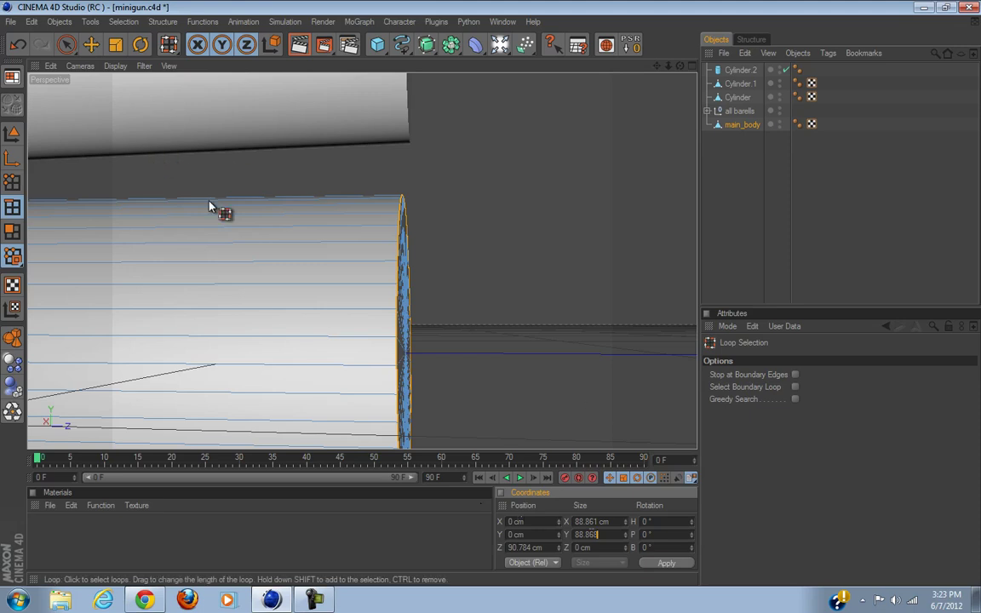
key("Return")
Check main_body's profile against the reference in the Right view, clear its edge selection and return to model mode.
scroll(256, 311, "down", 4)
left_click(692, 66)
middle_click(341, 304)
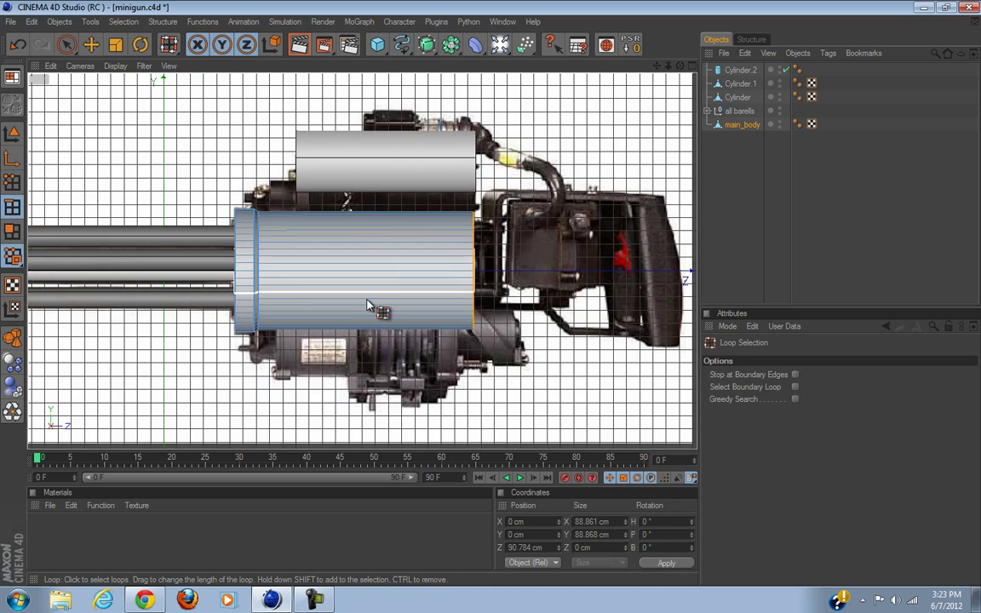
scroll(345, 312, "up", 5)
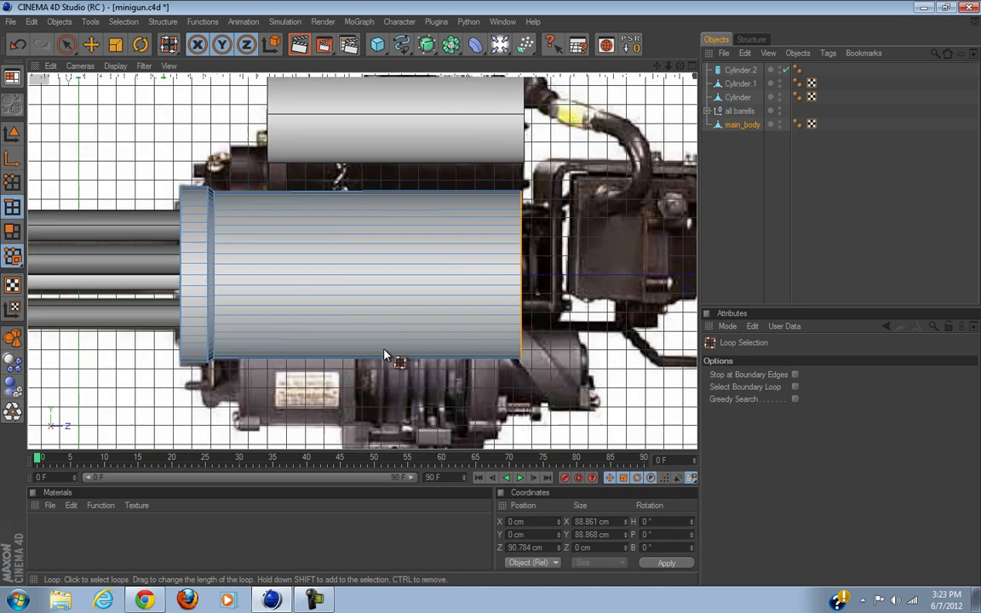
left_click(67, 44)
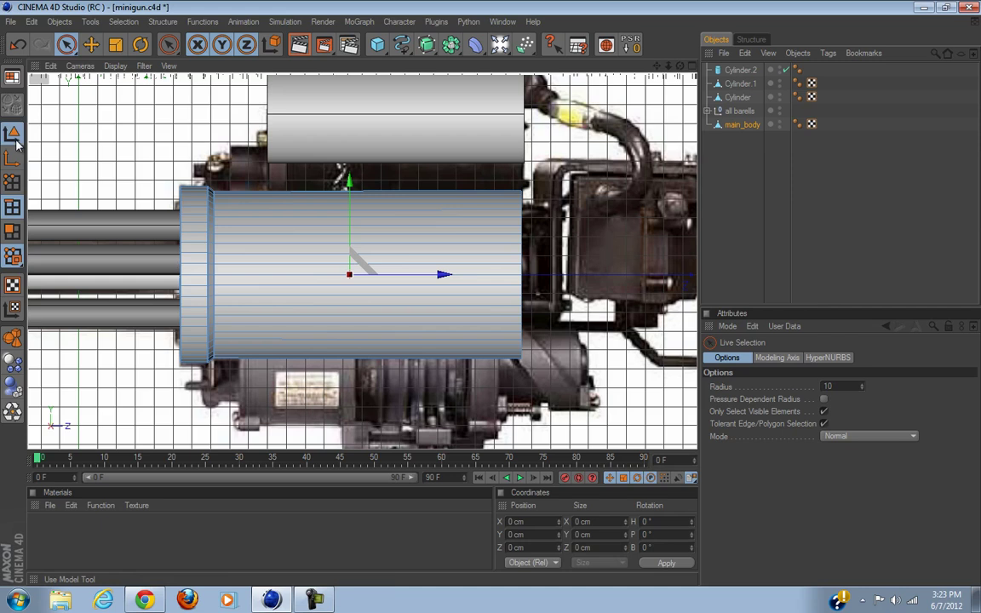
left_click(14, 138)
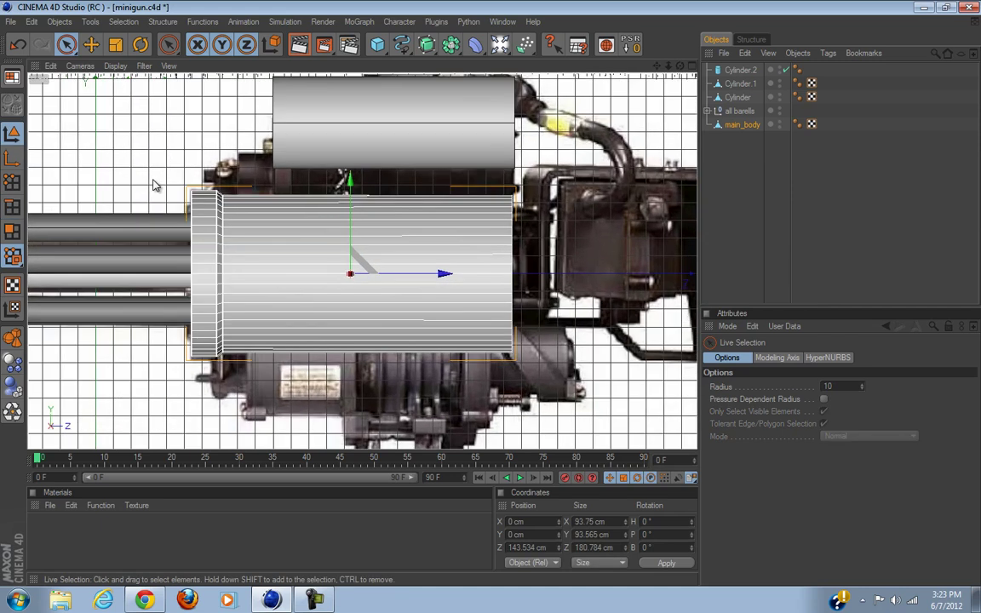
Select the upper housing cylinder, lower it to about Y 51.6 cm and shorten its height to about 134.5 cm.
middle_click_drag(493, 245, 493, 297, "alt")
scroll(168, 287, "up", 3)
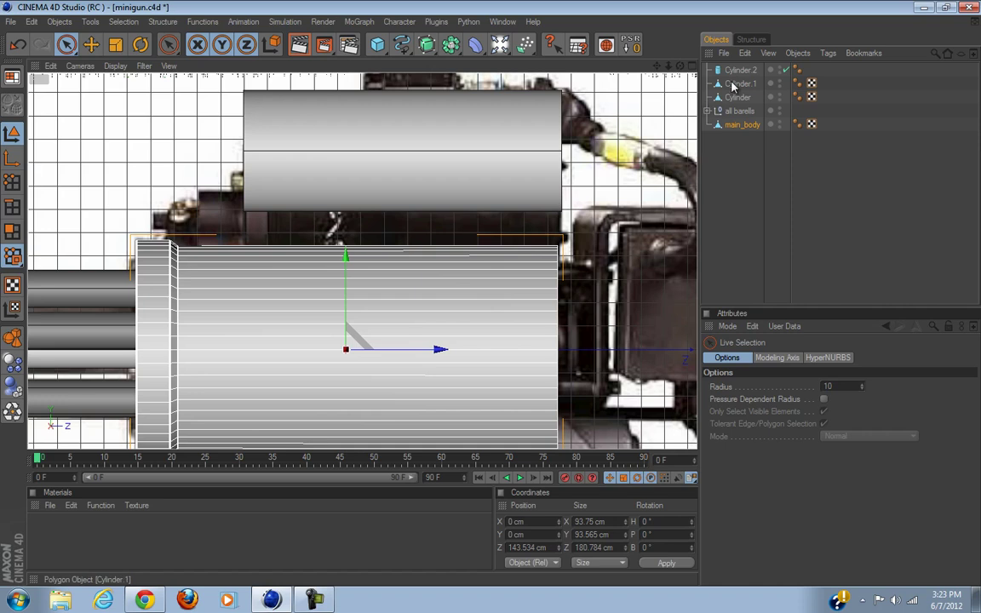
left_click(400, 155)
left_click_drag(404, 102, 404, 146)
middle_click_drag(491, 296, 553, 293, "alt")
left_click_drag(434, 166, 434, 6)
left_click_drag(492, 301, 492, 299)
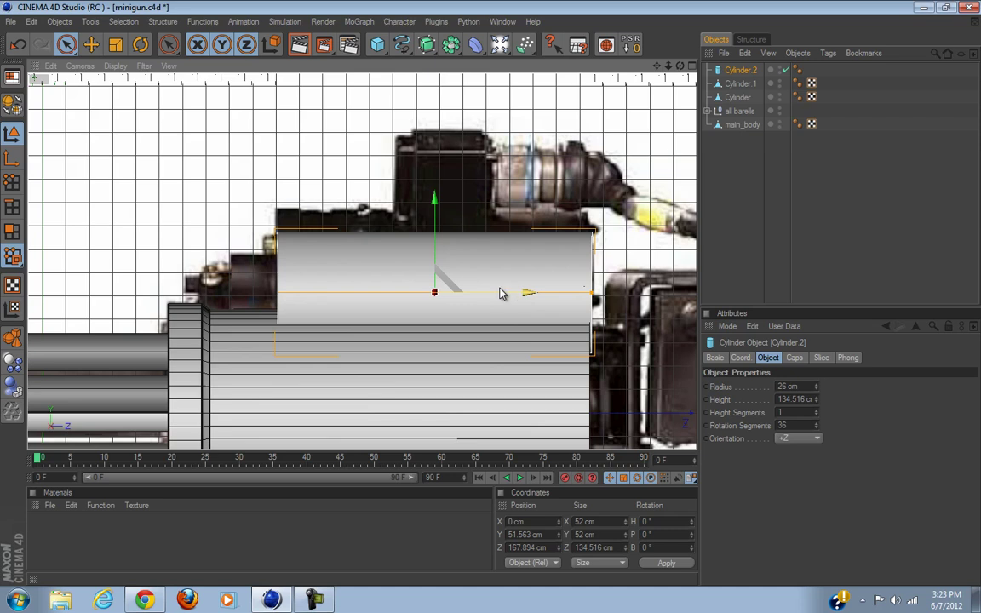
scroll(490, 293, "up", 3)
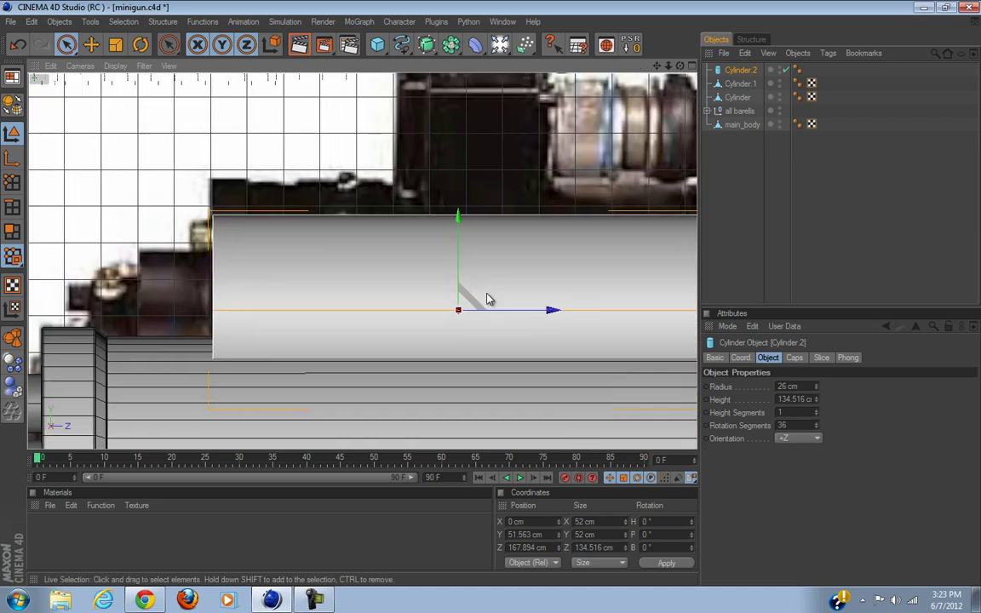
middle_click_drag(487, 294, 422, 296, "alt")
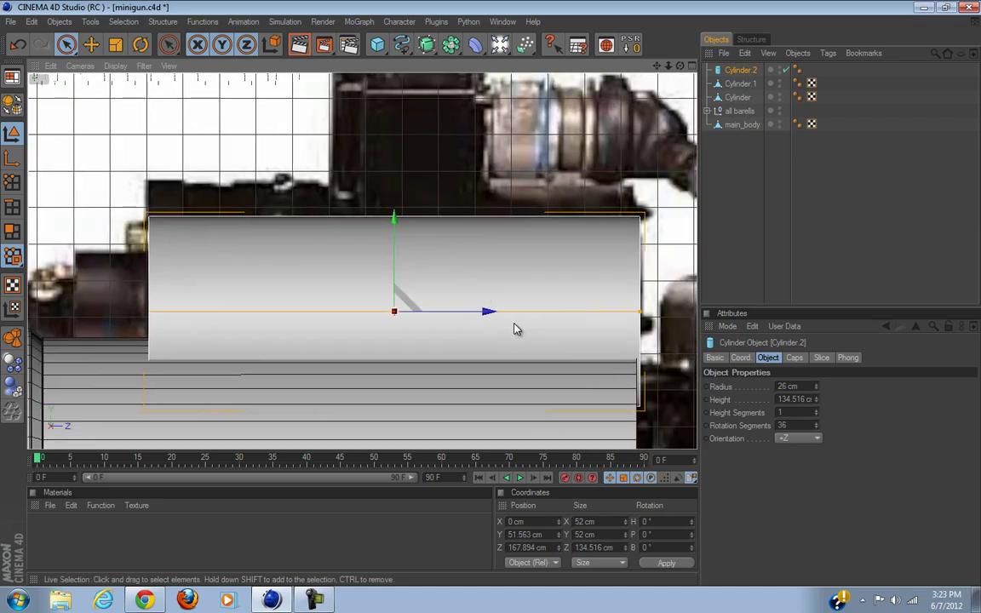
Shorten the upper housing cylinder to about 124.25 cm and position it at about Y 61.5 cm, Z 162.1 cm against the reference.
mouse_move(492, 313)
left_mouse_down()
mouse_move(489, 294)
mouse_move(476, 322)
mouse_move(490, 298)
left_mouse_up()
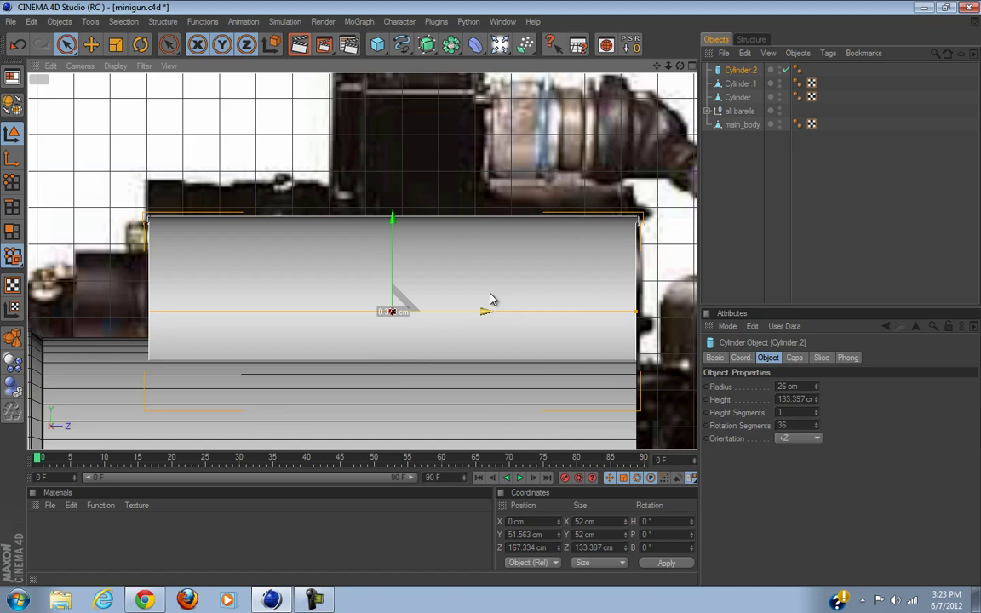
left_click_drag(491, 299, 491, 298)
left_click_drag(636, 312, 616, 311)
left_click_drag(423, 312, 408, 313)
left_click_drag(491, 299, 485, 299)
left_click_drag(376, 263, 493, 298)
mouse_move(436, 285)
left_mouse_down()
mouse_move(495, 298)
mouse_move(433, 269)
left_mouse_up()
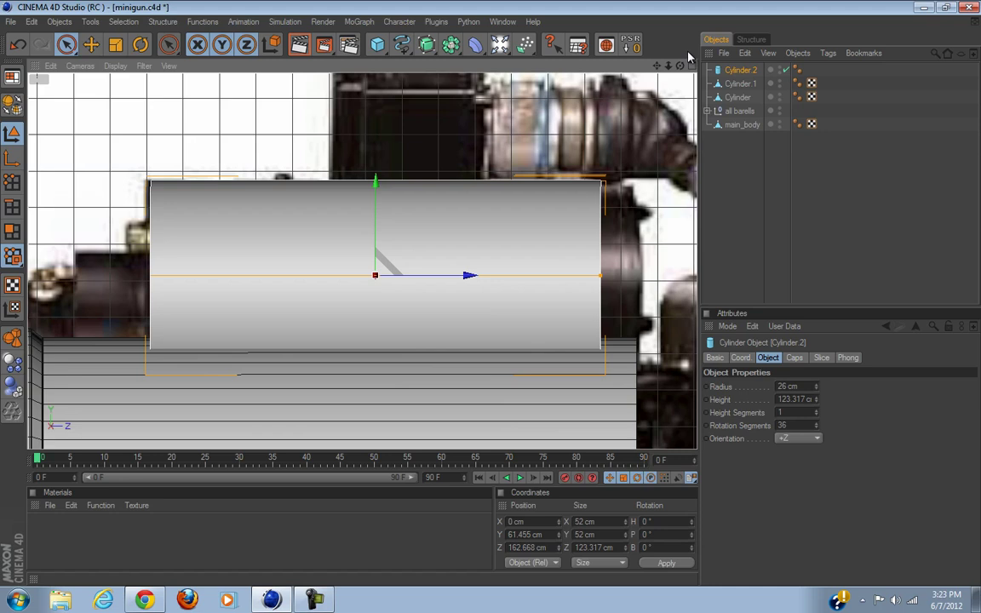
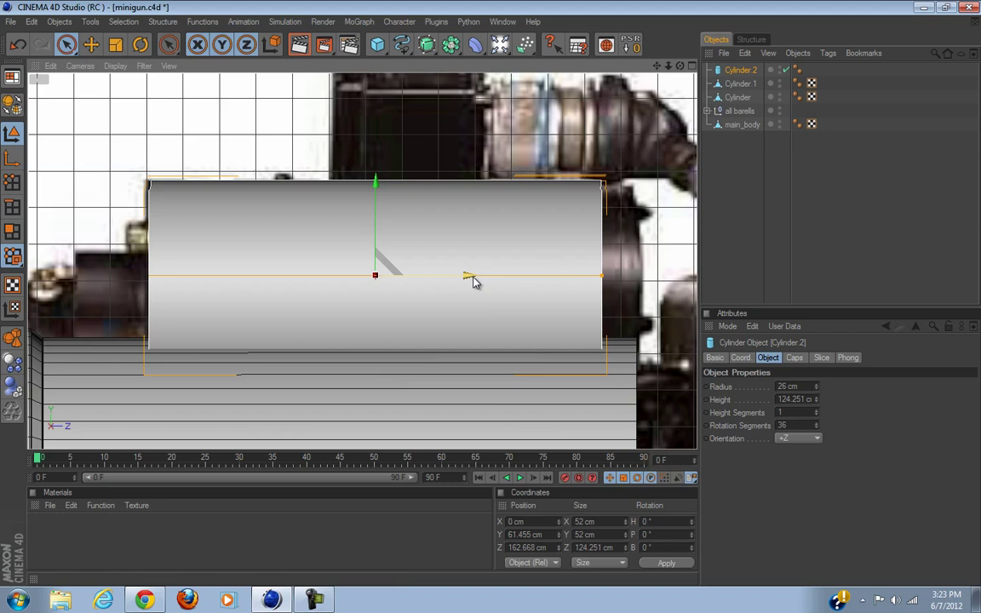
left_click_drag(472, 277, 492, 299)
Check the housing's placement in the Perspective view and set the Front view to Gouraud Shading (Lines).
middle_click(428, 125)
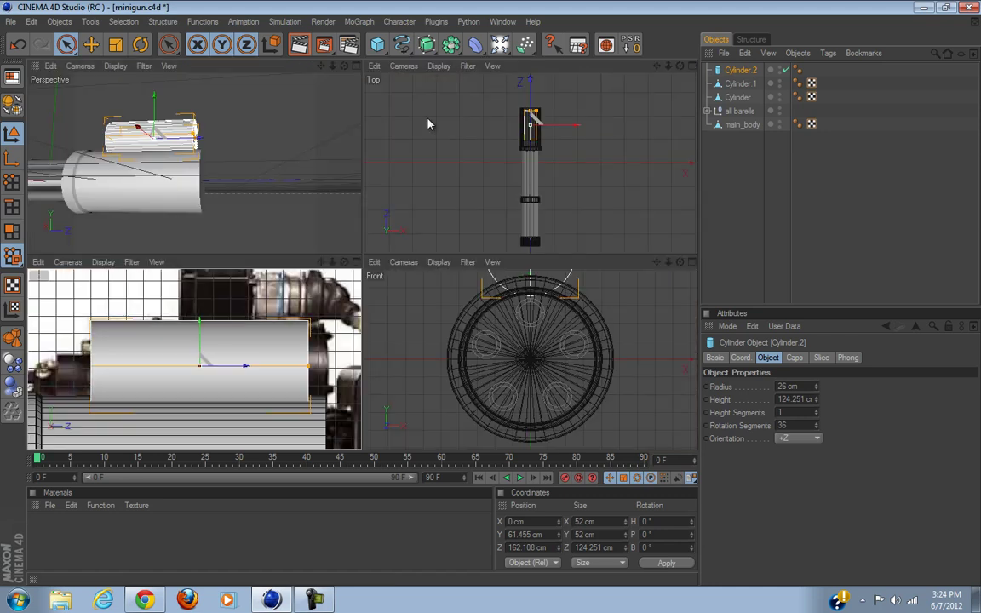
left_click(356, 67)
left_click_drag(493, 298, 525, 207, "alt")
middle_click(679, 143)
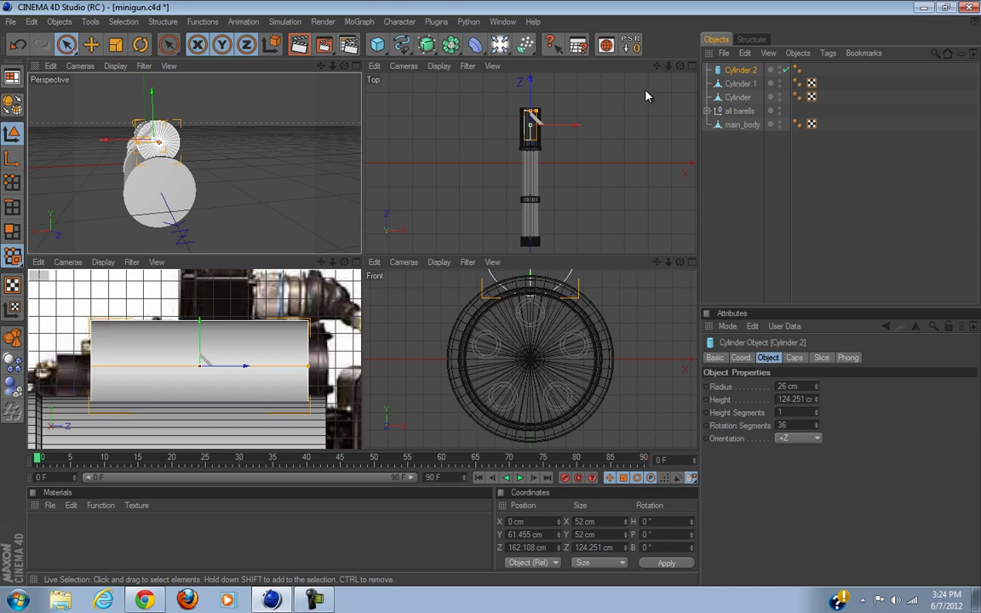
scroll(544, 339, "down", 6)
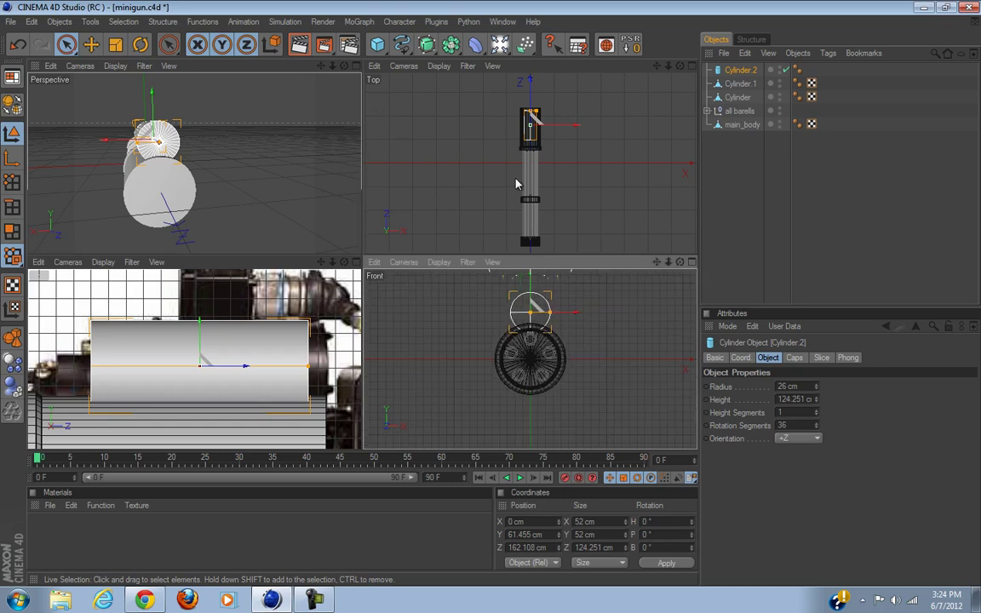
left_click(692, 263)
scroll(440, 386, "up", 3)
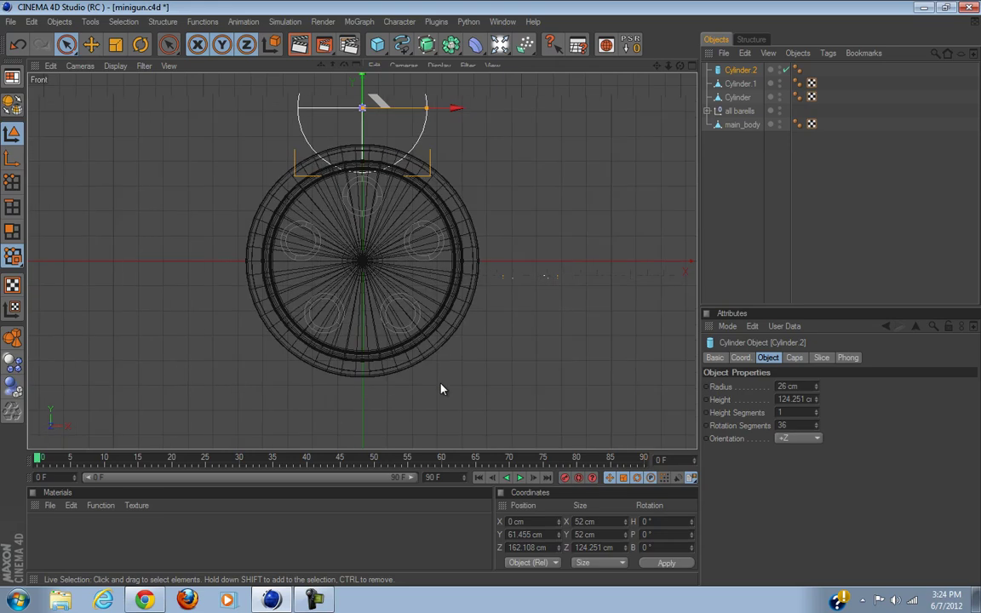
middle_click_drag(414, 159, 546, 357, "alt")
left_click(115, 66)
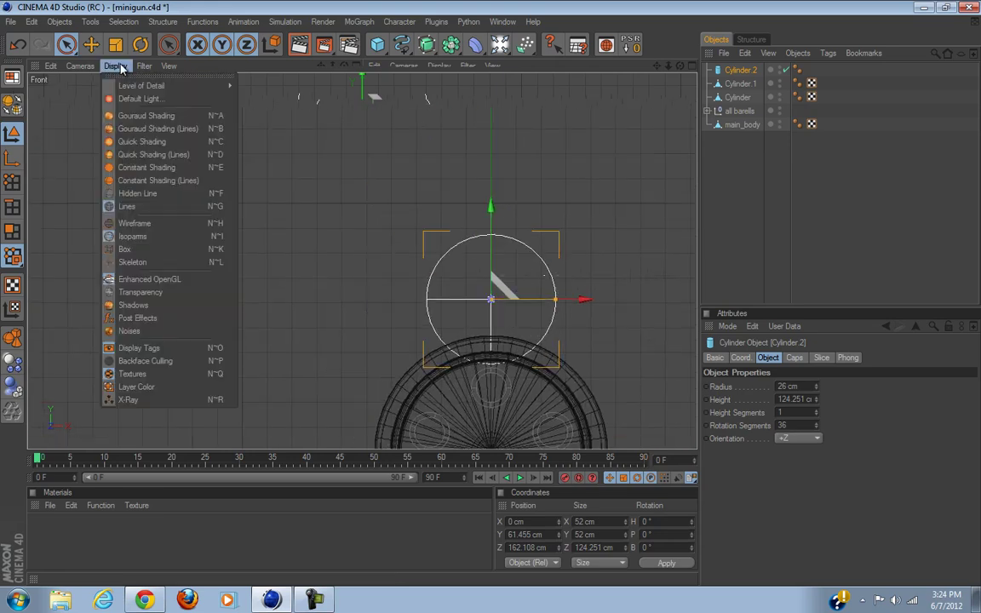
left_click(150, 116)
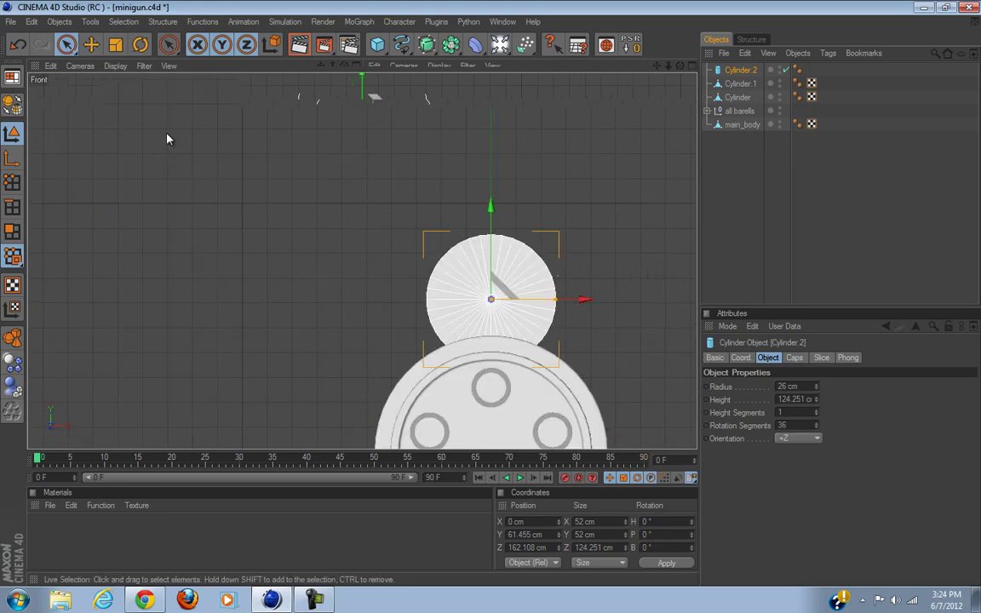
left_click(114, 66)
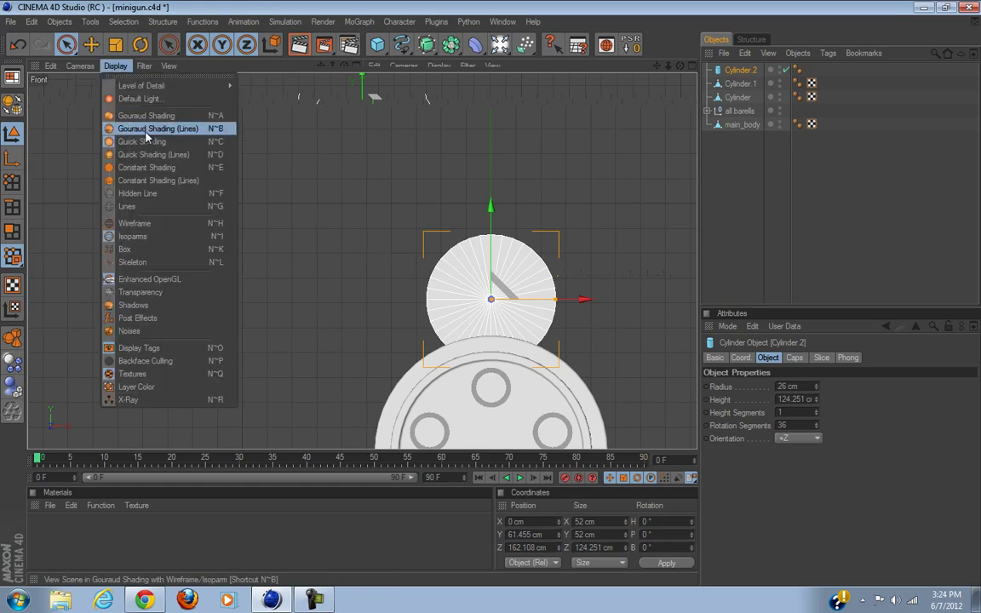
left_click(150, 125)
Offset the upper housing cylinder sideways to about X 24.3 cm in the Front view.
middle_click_drag(389, 405, 378, 317, "alt")
scroll(378, 317, "up", 2)
middle_click_drag(497, 287, 314, 332, "alt")
left_click_drag(417, 247, 520, 247)
left_click_drag(490, 299, 482, 299)
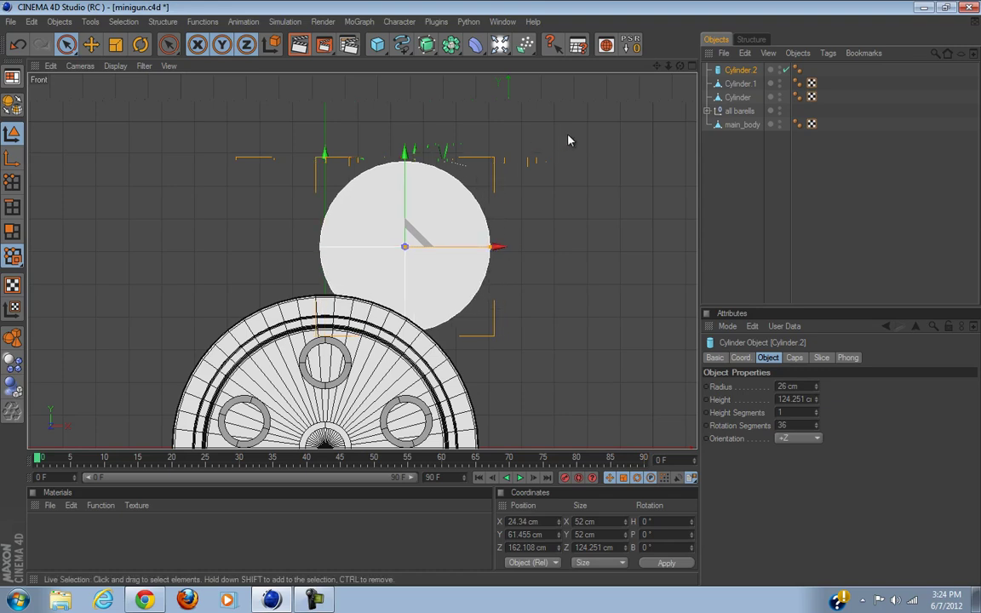
Examine from several angles in the Perspective view how the offset upper housing sits on main_body.
left_click(691, 66)
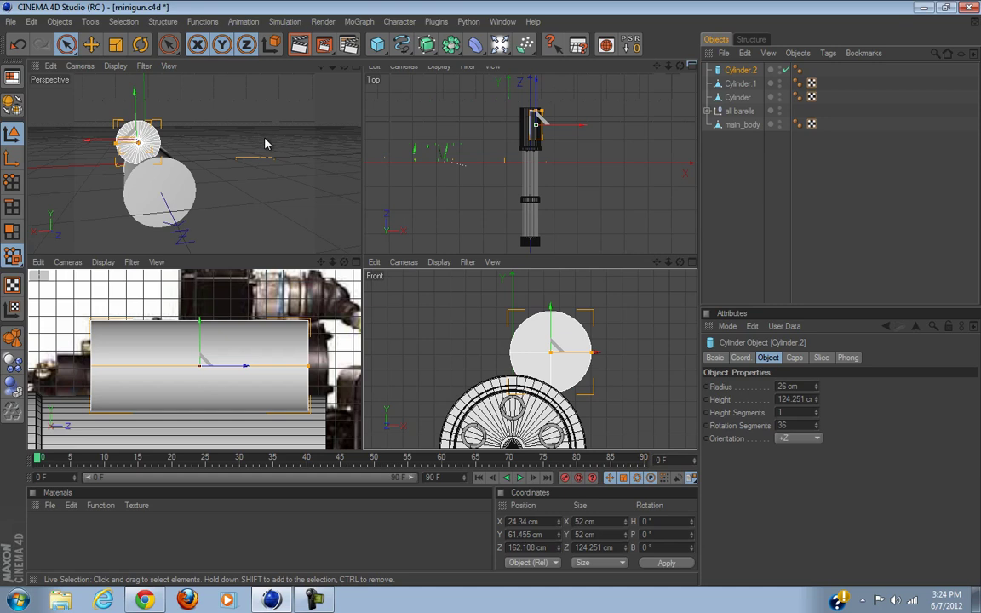
left_click_drag(230, 172, 362, 260, "alt")
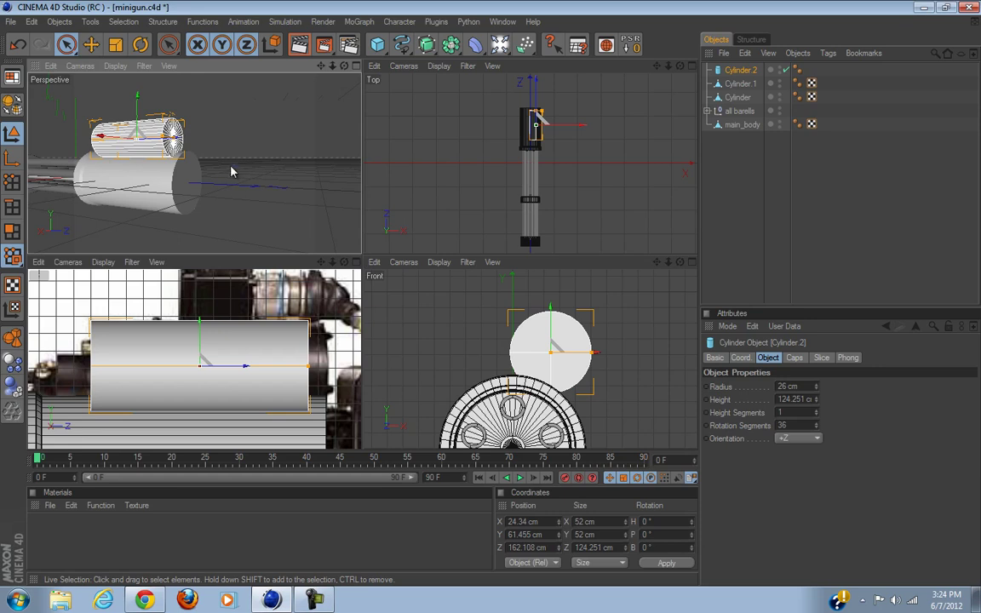
left_click(356, 67)
left_click_drag(493, 300, 490, 296, "alt")
scroll(287, 265, "up", 5)
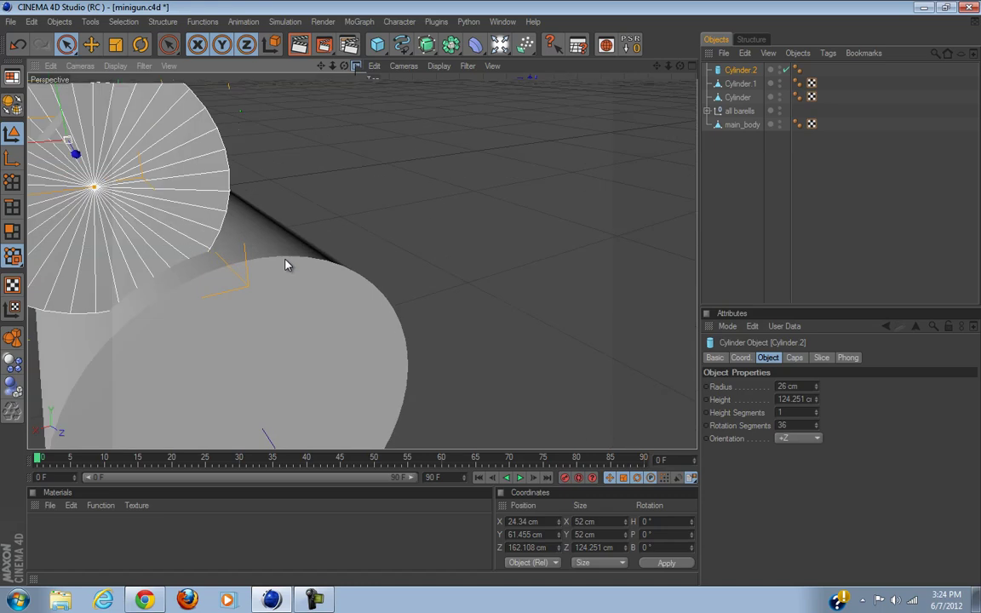
scroll(344, 324, "down", 5)
left_click_drag(241, 332, 511, 294, "alt")
scroll(283, 333, "up", 4)
left_click_drag(284, 333, 464, 298, "alt")
Make the upper housing cylinder editable and add a loop cut around it near its front end with the Knife.
left_click(12, 103)
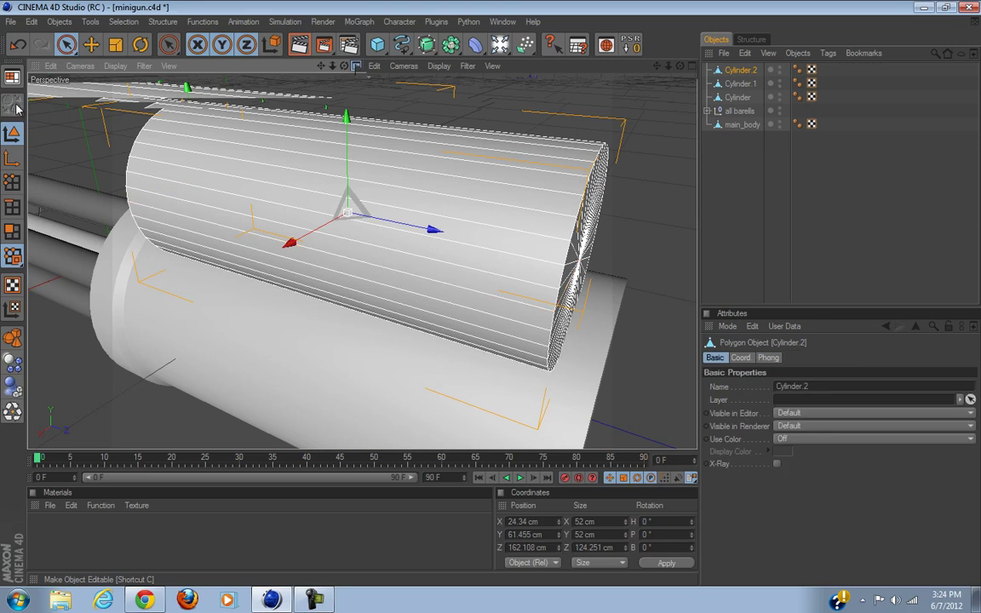
left_click(12, 231)
middle_click_drag(450, 263, 498, 300, "alt")
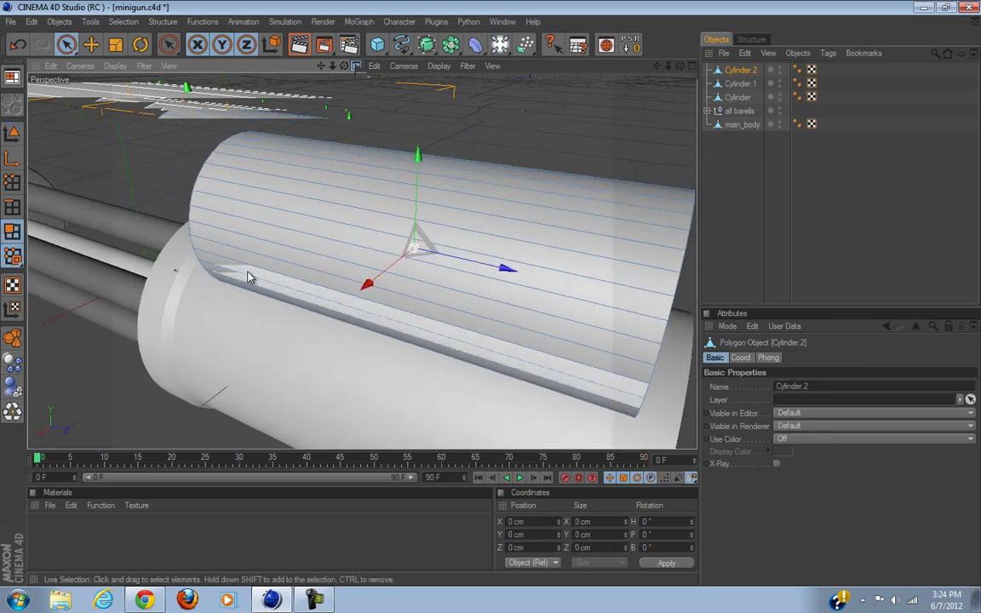
left_click_drag(289, 274, 492, 298, "alt")
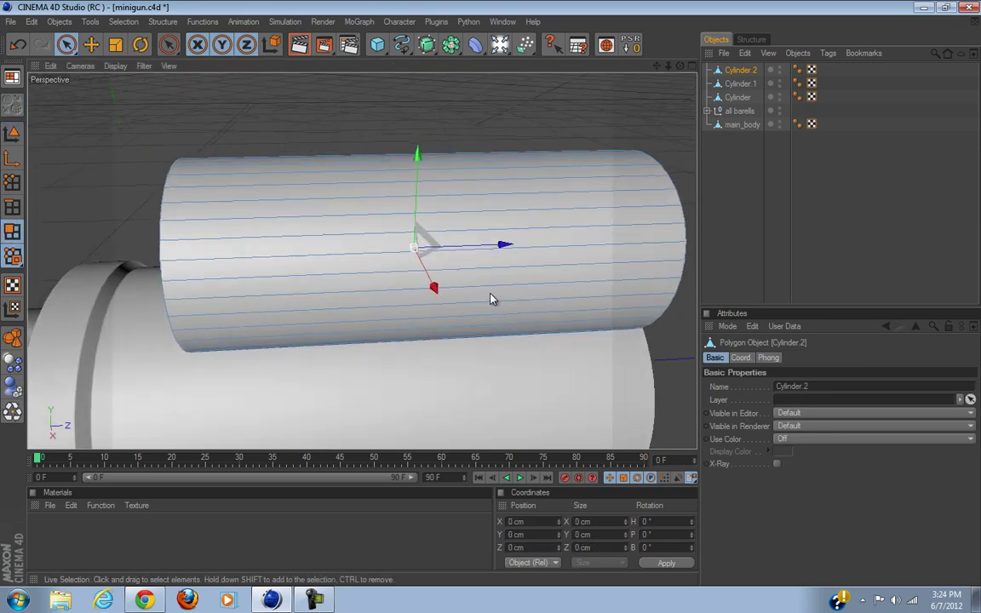
key("k")
left_click(201, 230)
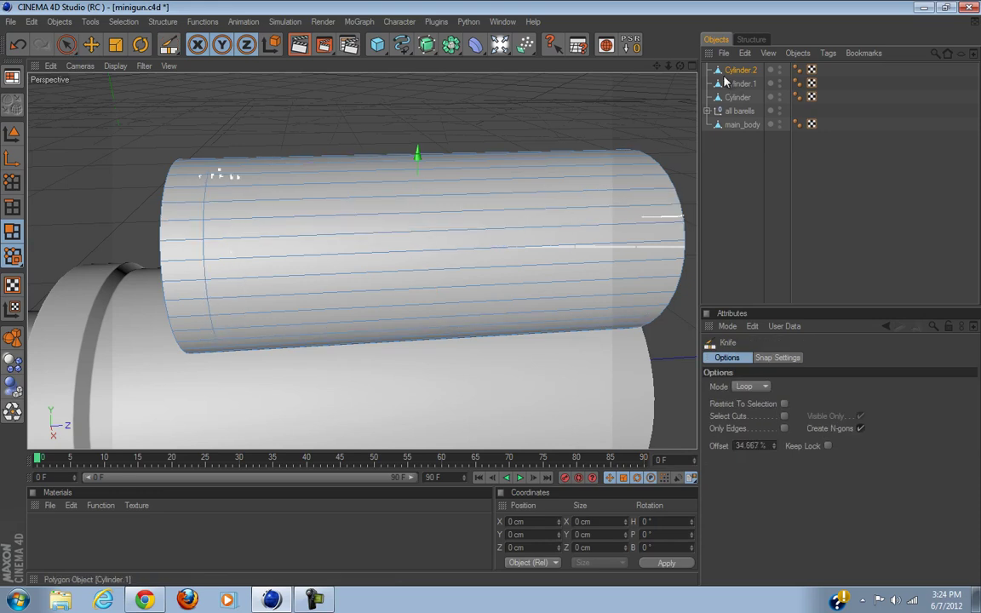
Loop-select the housing's long polygon band behind the front cut in the side view.
left_click(693, 65)
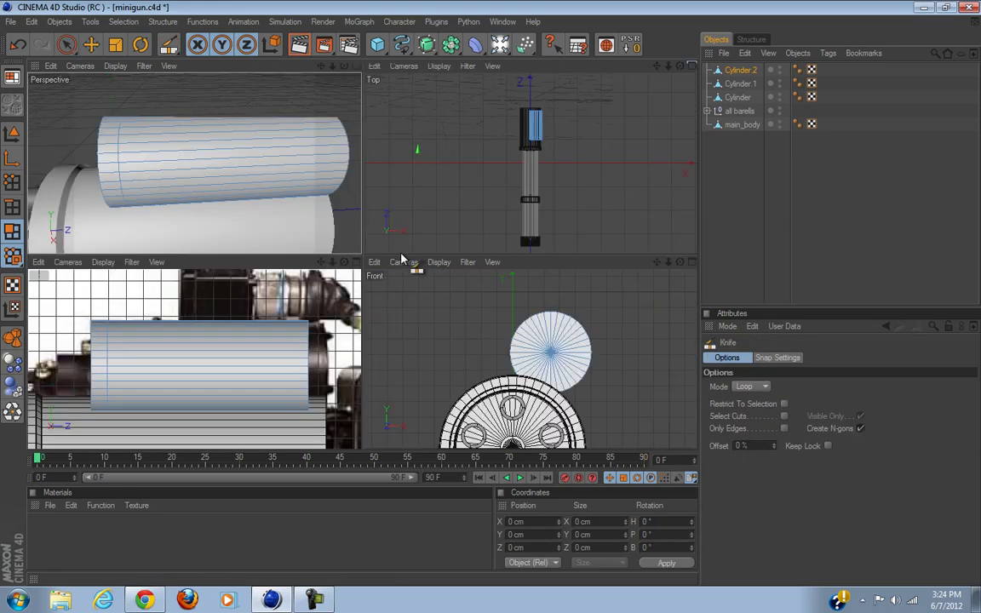
left_click(357, 264)
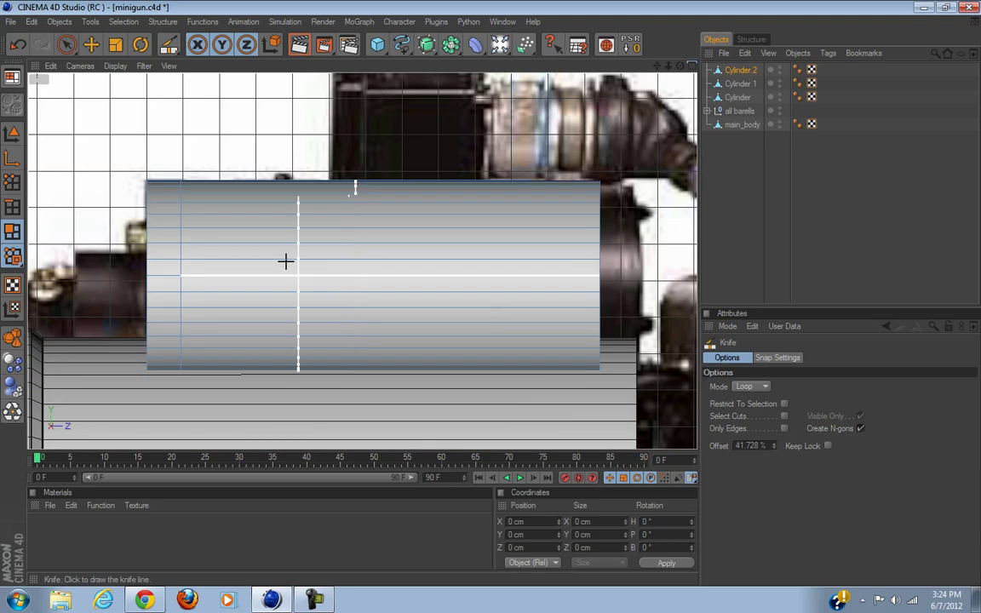
middle_click_drag(415, 241, 503, 301, "alt")
left_click(67, 47)
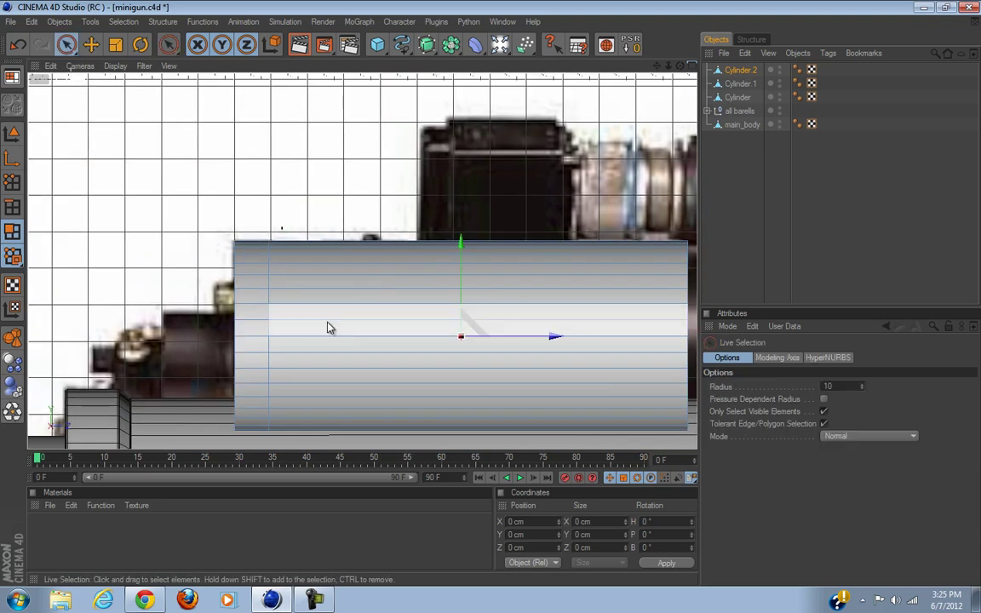
key("u")
key("l")
left_click(348, 280)
Try to scale the selected rear band down to about 48.7 cm in X and Y.
left_click(116, 45)
scroll(463, 184, "down", 1)
middle_click_drag(654, 170, 527, 175, "alt")
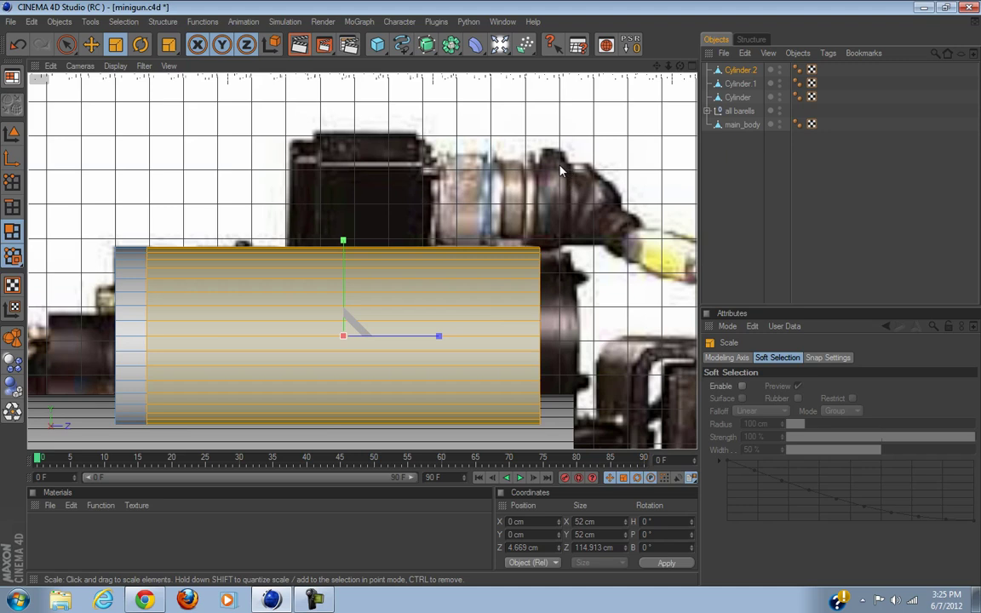
left_click_drag(557, 171, 491, 299)
middle_click_drag(383, 199, 468, 153, "alt")
scroll(383, 199, "up", 3)
middle_click_drag(317, 173, 491, 299, "alt")
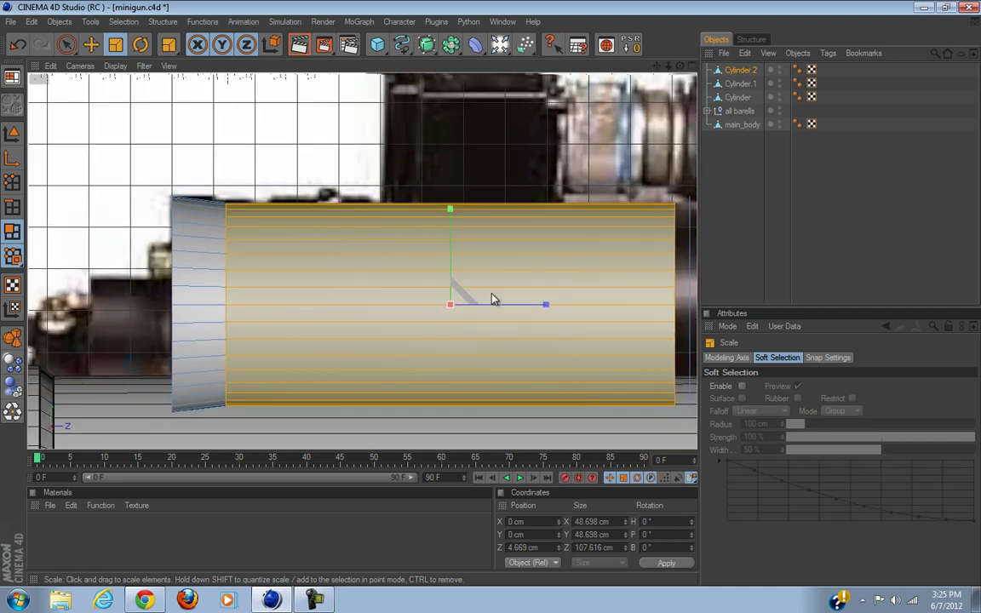
key("ctrl+z")
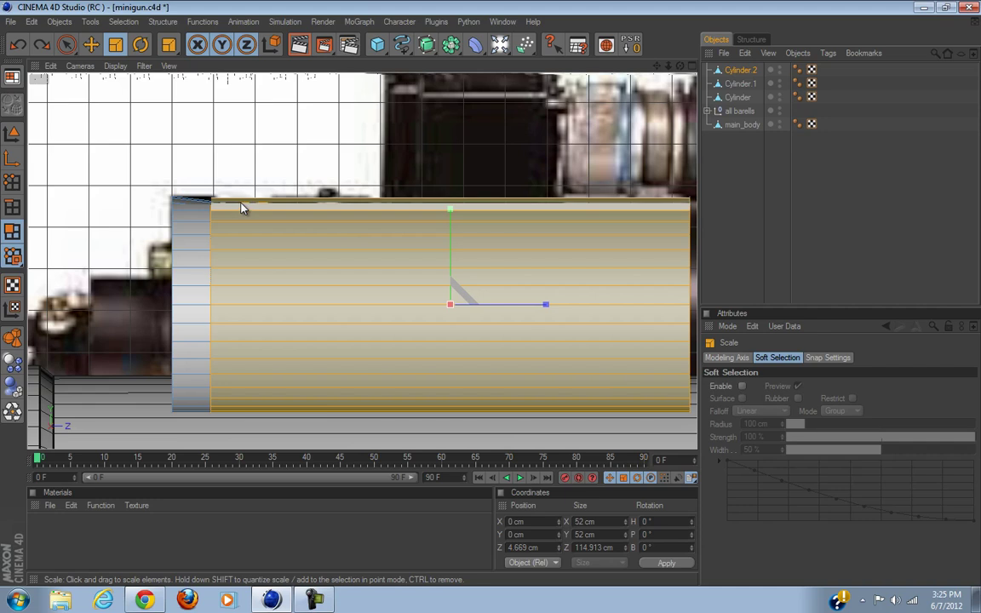
Add another loop cut within the front collar and scale the rear band to about 48.5 cm in X and Y.
key("k")
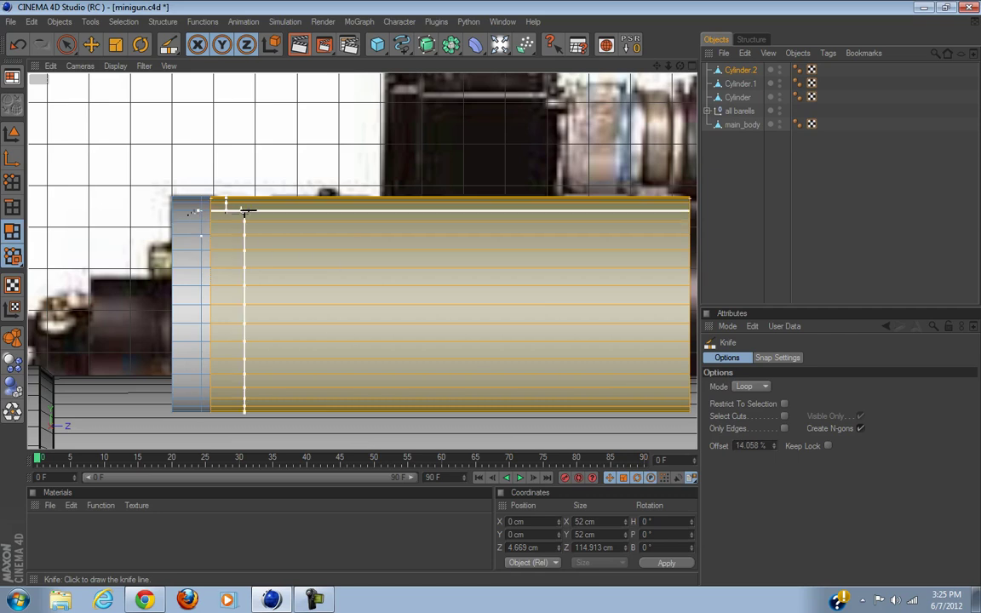
left_click(118, 47)
left_click_drag(356, 118, 491, 299)
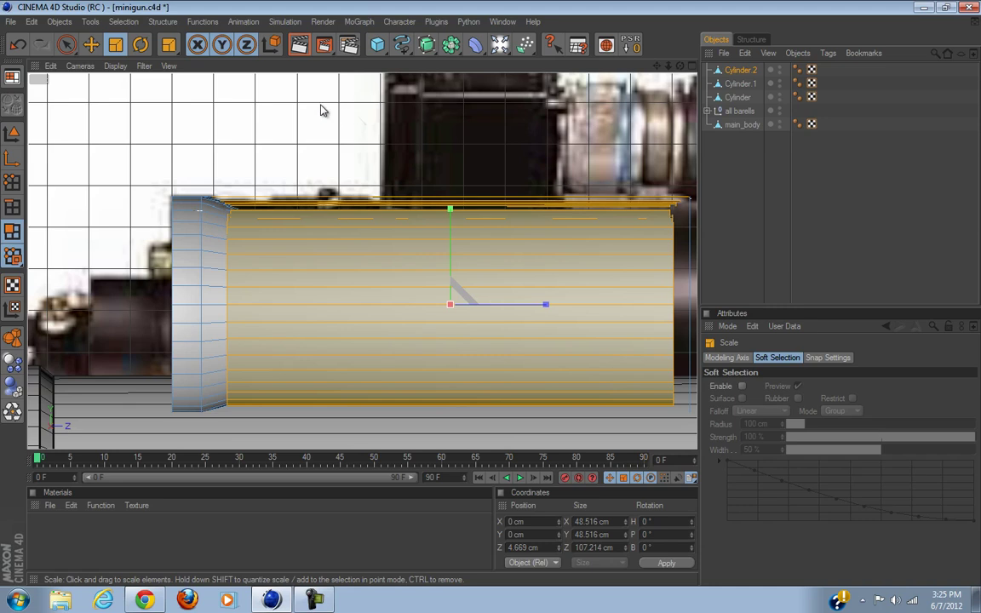
scroll(262, 191, "up", 1)
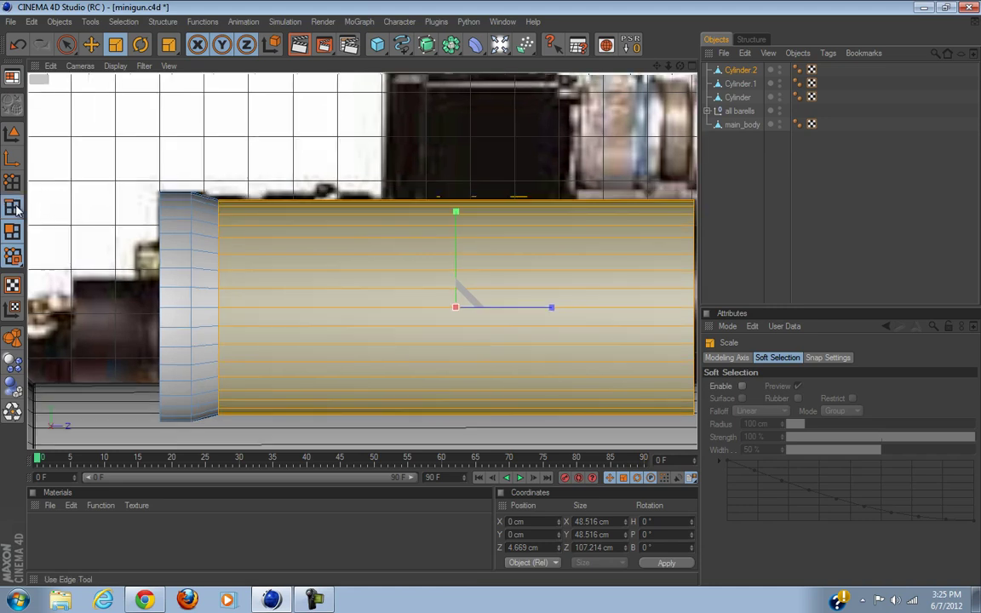
Loop-select the collar's rear edge and move it back to about Z -52.3 cm.
left_click(14, 207)
middle_click_drag(462, 269, 532, 304, "alt")
scroll(511, 298, "up", 4)
key("u")
key("l")
left_click(225, 272)
left_click(94, 45)
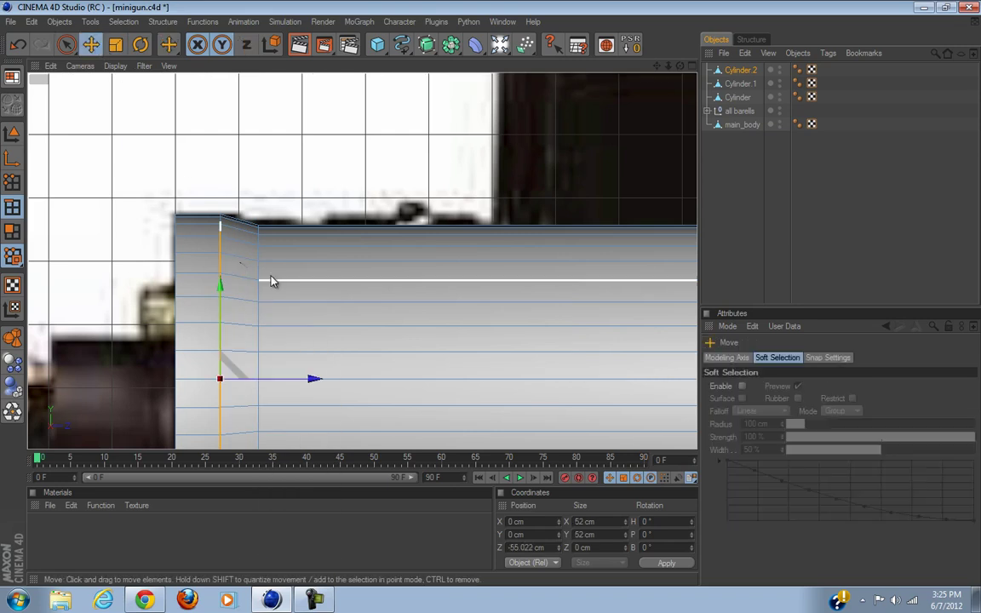
left_click_drag(311, 380, 491, 299)
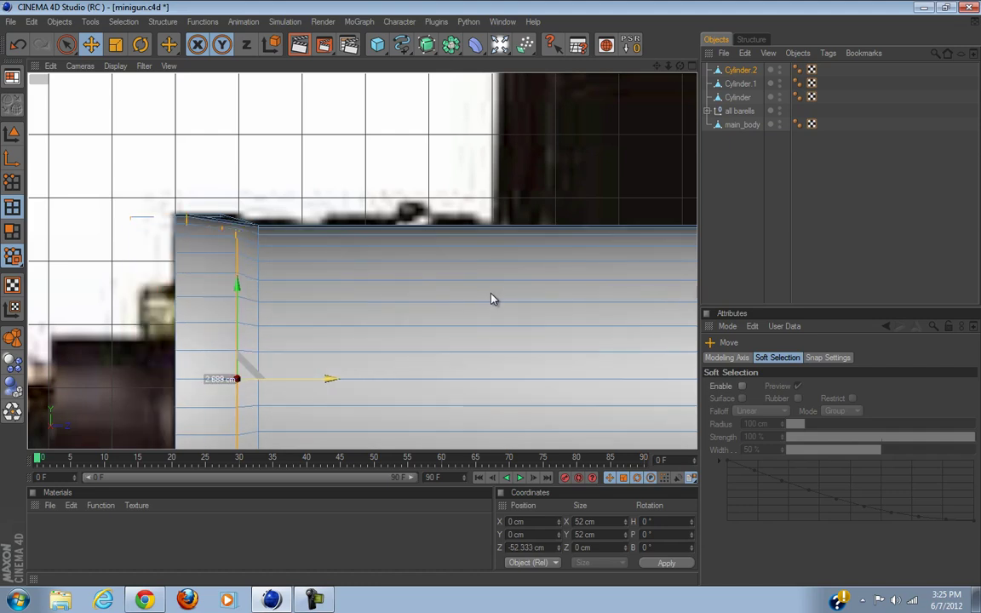
Loop-select the edge where the narrower section begins and move it forward to about Z -50.2 cm to steepen the taper.
key("u")
key("l")
left_click(260, 328)
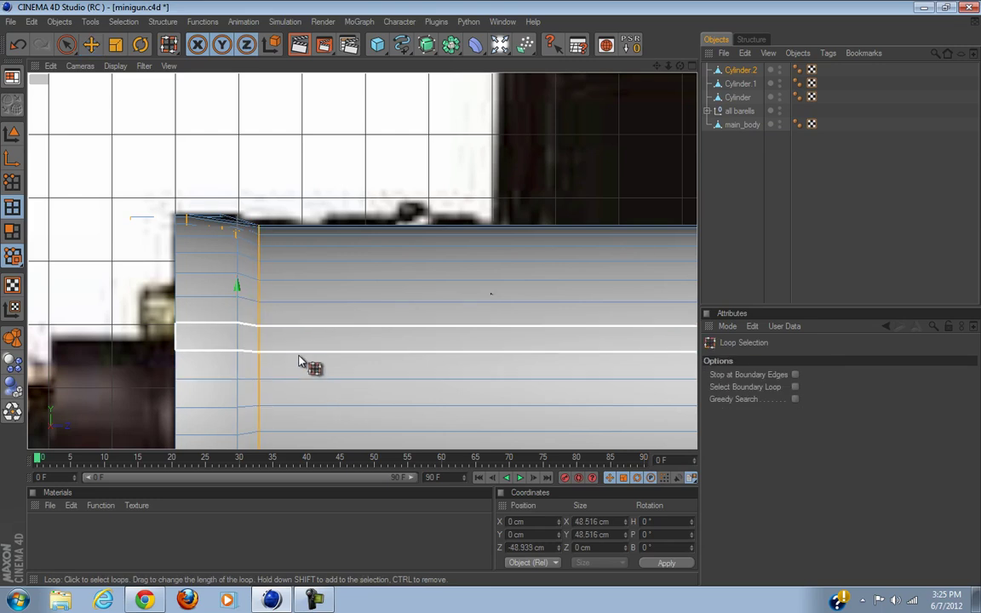
left_click(91, 45)
left_click_drag(340, 394, 495, 298)
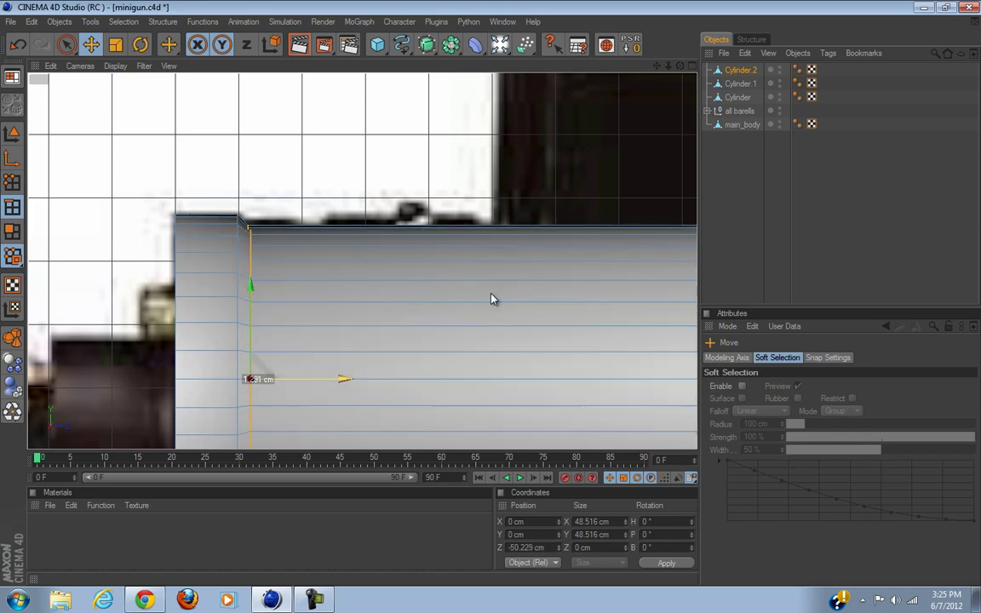
Clear the edge selection and compare the housing's front collar with the reference image up close.
scroll(357, 337, "down", 5)
middle_click_drag(357, 336, 492, 298, "alt")
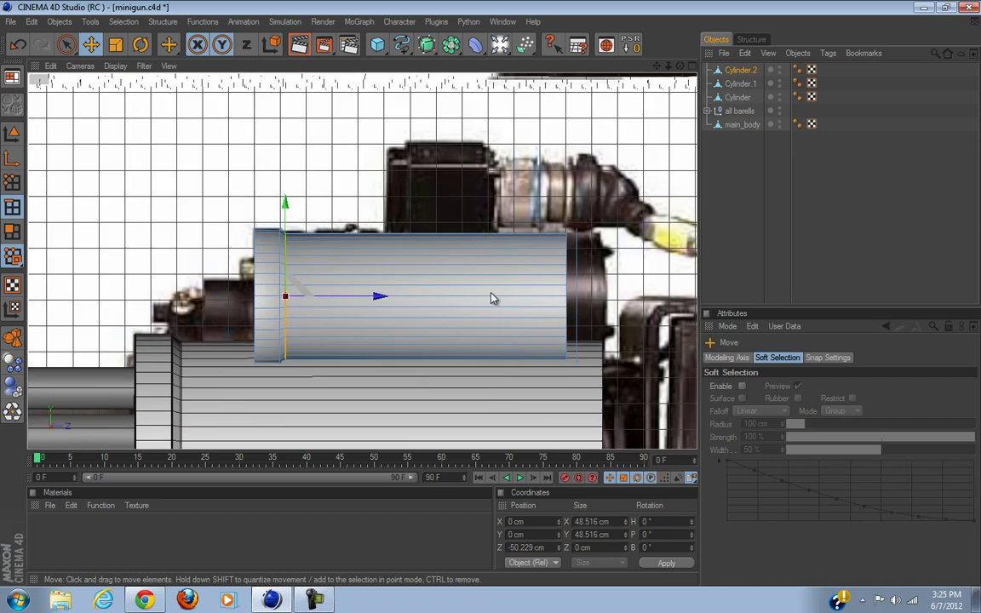
left_click(337, 142)
left_click(12, 411)
left_click(73, 447)
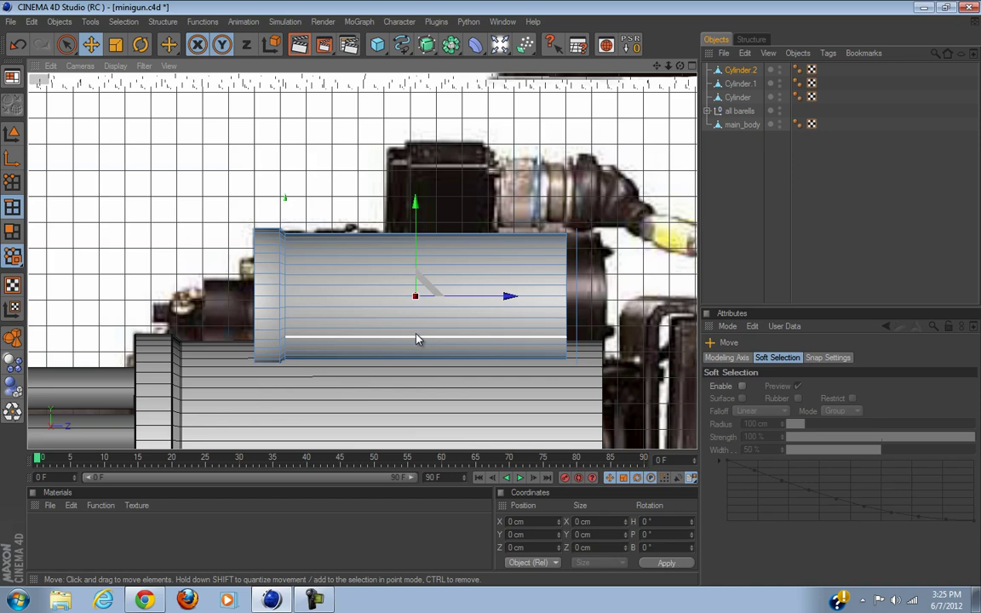
scroll(415, 339, "up", 8)
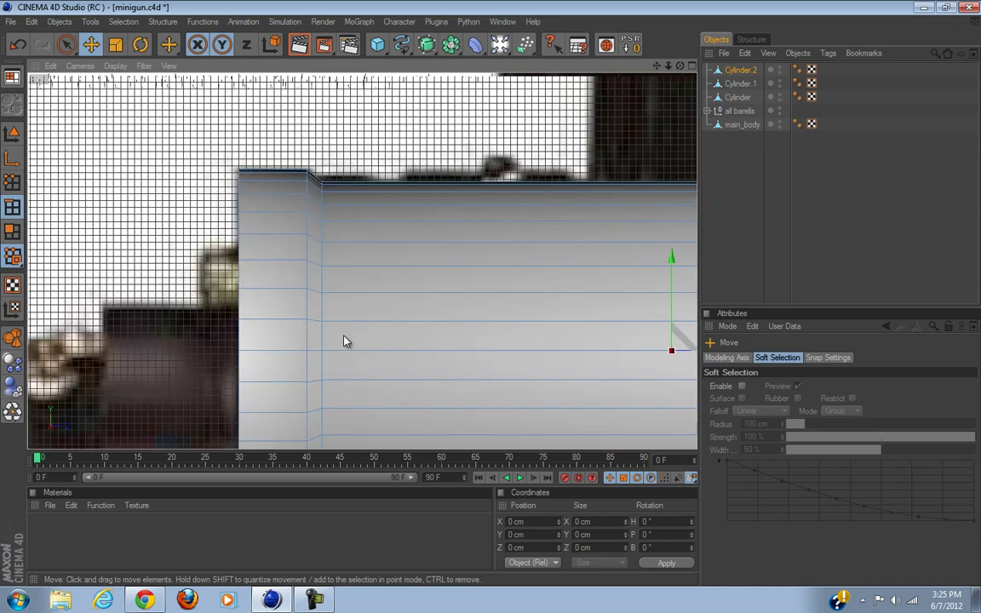
scroll(375, 323, "up", 6)
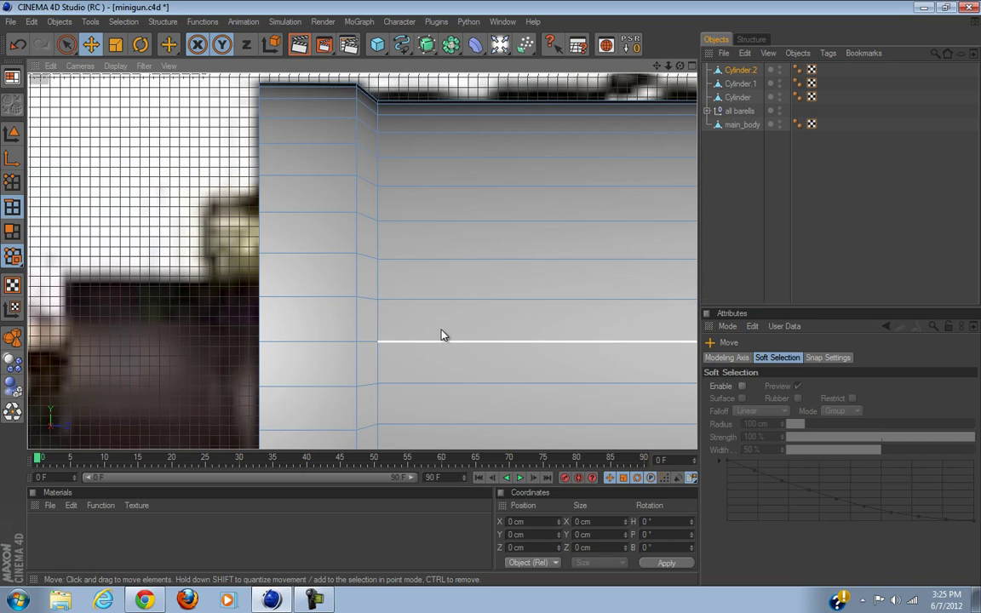
Undo the front collar's taper edits and band scaling, back to the housing's full-diameter cylinder with its front loop cuts.
left_click(686, 70)
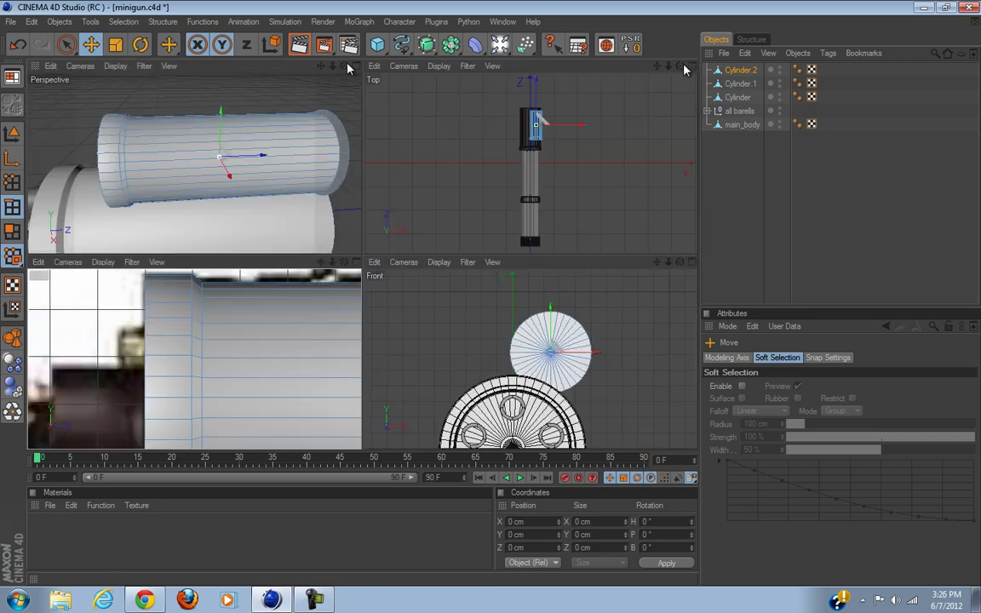
left_click(357, 67)
left_click_drag(545, 299, 491, 300, "alt")
key("ctrl+z")
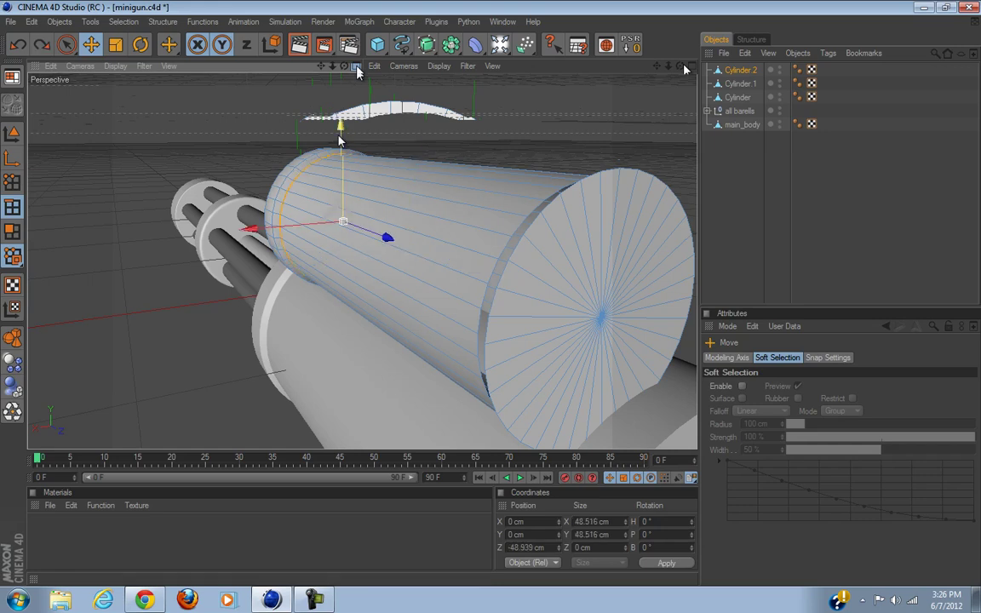
key("ctrl+z")
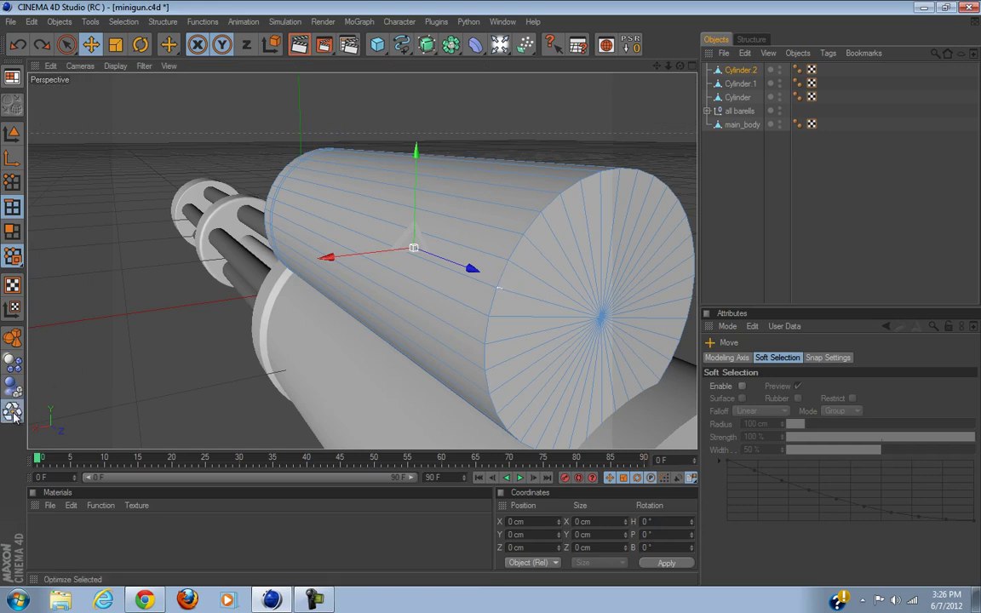
Run Optimize on the upper housing's mesh so its end caps are joined to the side faces.
key("u")
key("o")
left_click(68, 445)
Loop-select the long band of faces behind the housing's front loop cuts and bring up the side view with the reference image.
left_click_drag(237, 365, 272, 329, "alt")
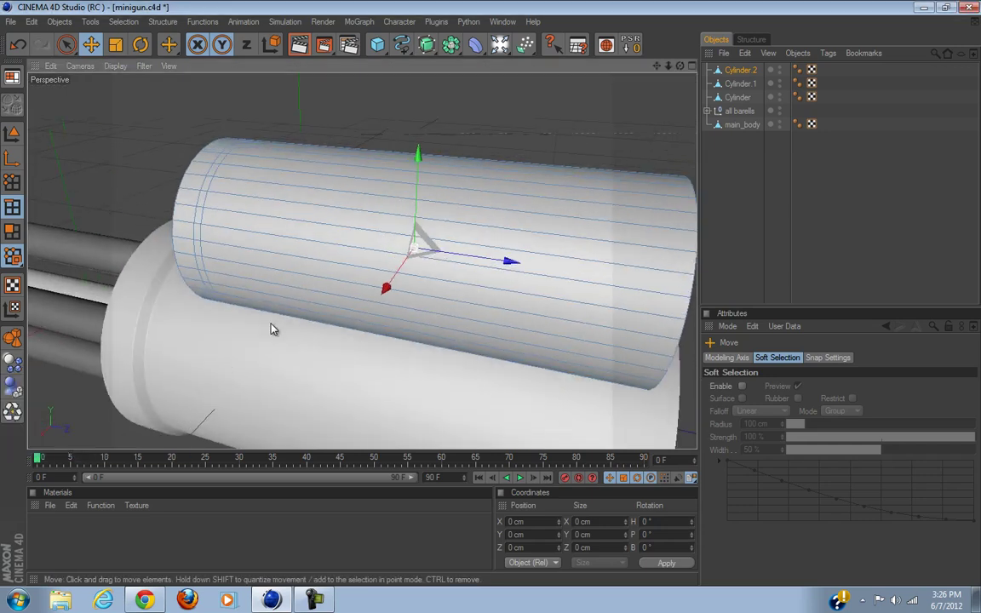
key("u")
key("l")
left_click(304, 271)
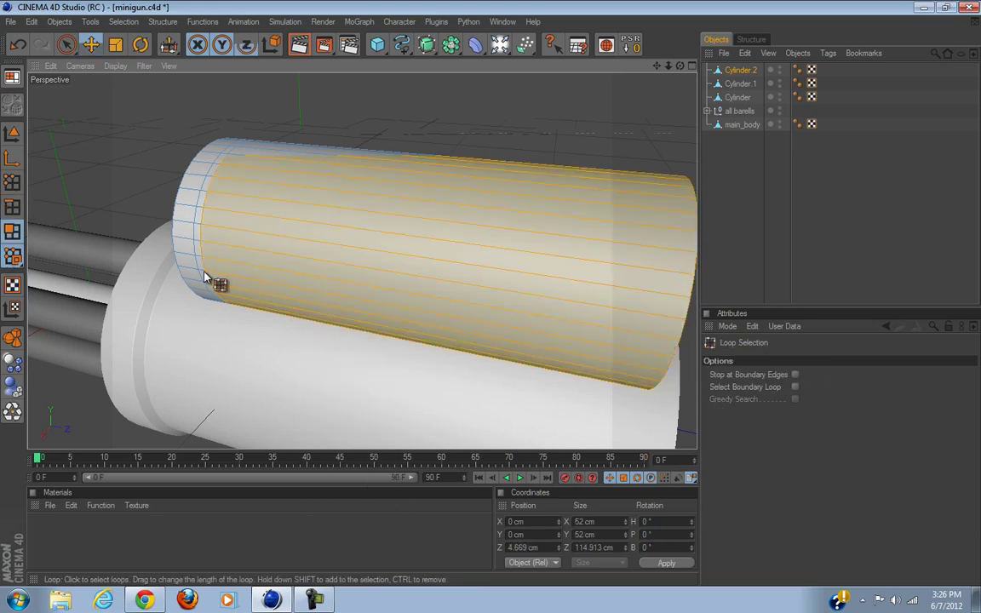
left_click(691, 66)
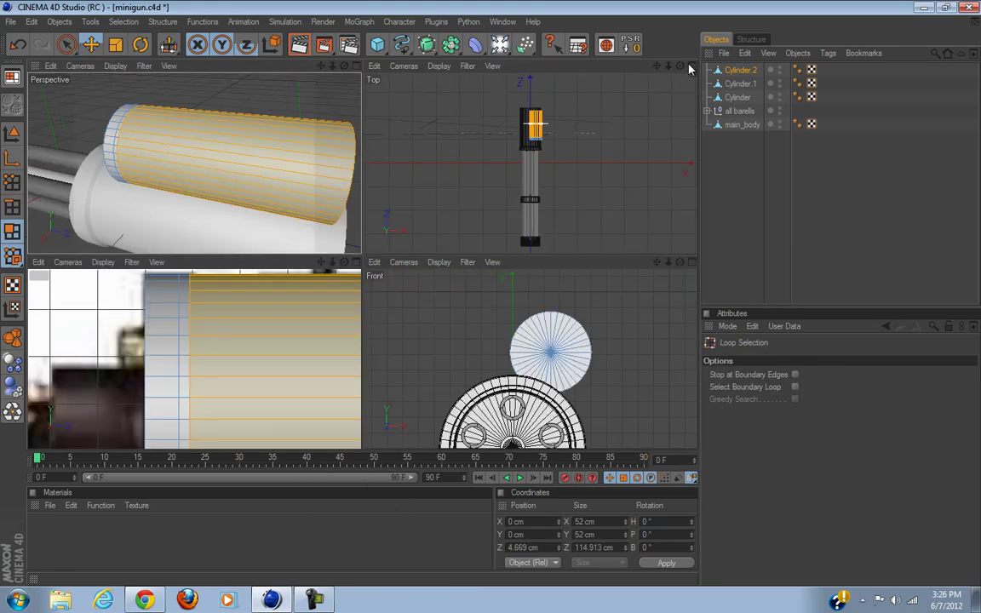
left_click(357, 262)
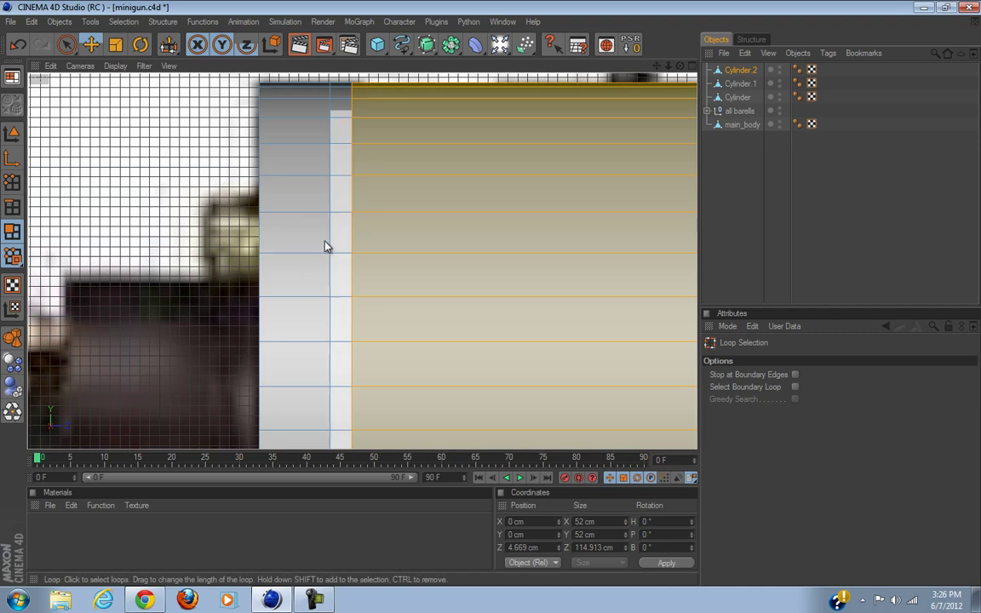
left_click(122, 45)
scroll(366, 187, "down", 2)
scroll(378, 200, "down", 3)
middle_click_drag(668, 290, 451, 303, "alt")
left_click_drag(521, 291, 492, 300)
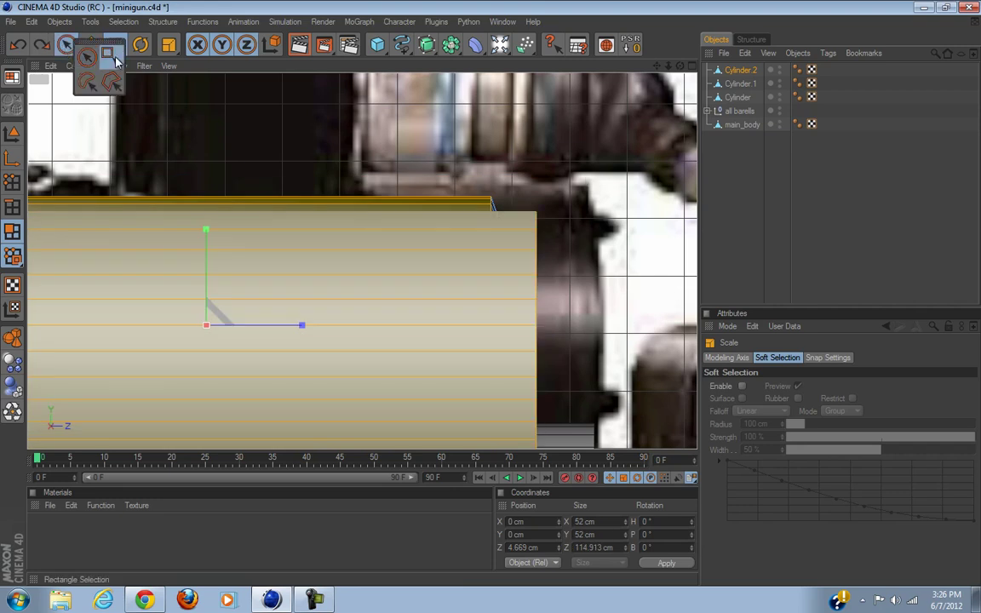
Add the housing's rear end cap faces to the face selection of the long section.
left_click(116, 59)
left_click_drag(490, 152, 698, 582)
scroll(486, 241, "down", 3)
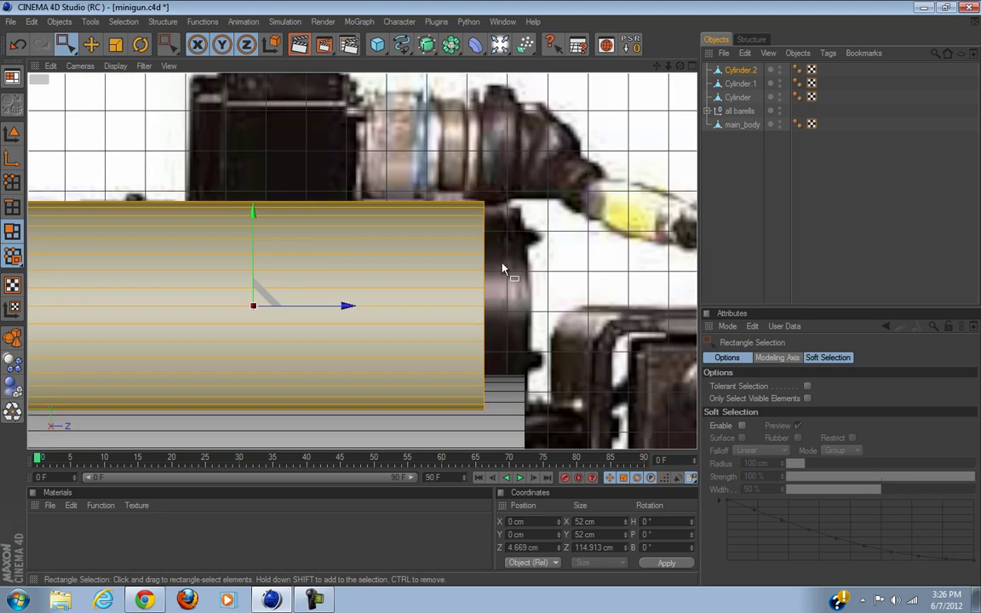
scroll(416, 332, "up", 3)
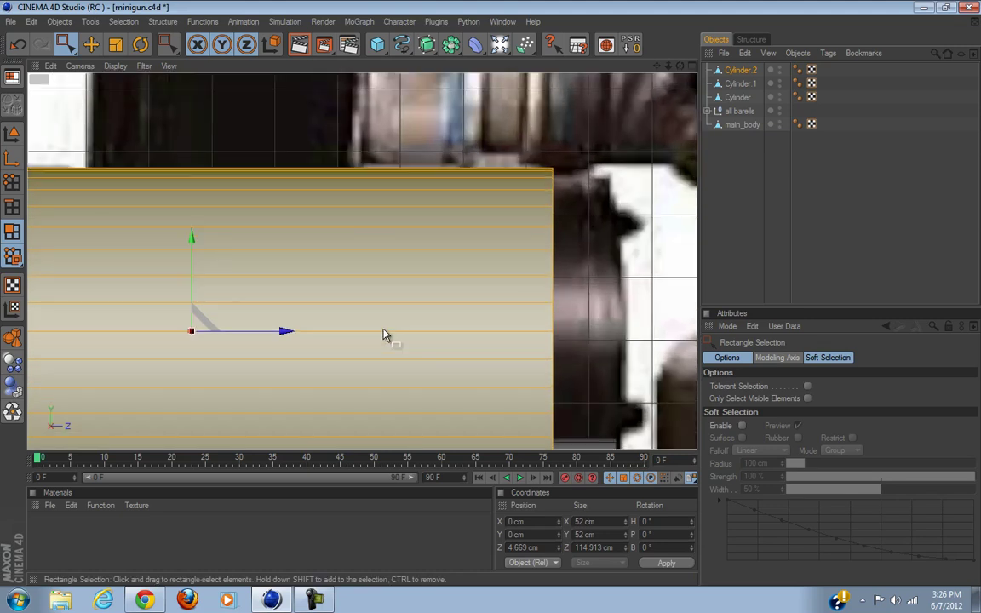
scroll(368, 330, "down", 2)
middle_click_drag(223, 346, 446, 380, "alt")
scroll(490, 295, "up", 2)
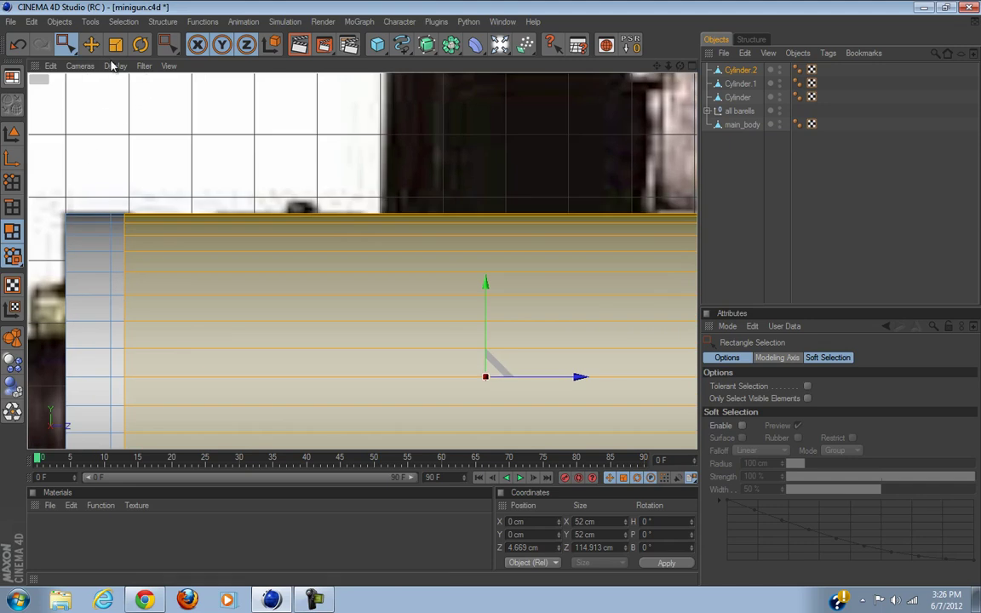
Scale the selected rear section of the housing uniformly to about 47.4 cm in X and Y and 104.8 cm in Z.
key("t")
left_click_drag(486, 296, 478, 288)
scroll(385, 221, "down", 2)
scroll(385, 226, "up", 1)
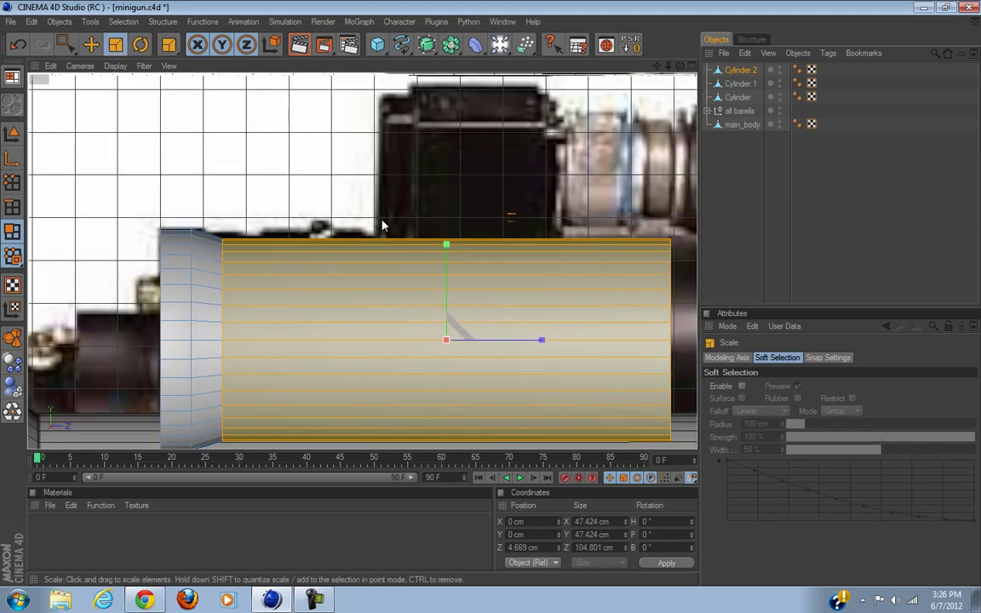
left_click(91, 45)
left_click_drag(486, 348, 490, 299)
key("ctrl+z")
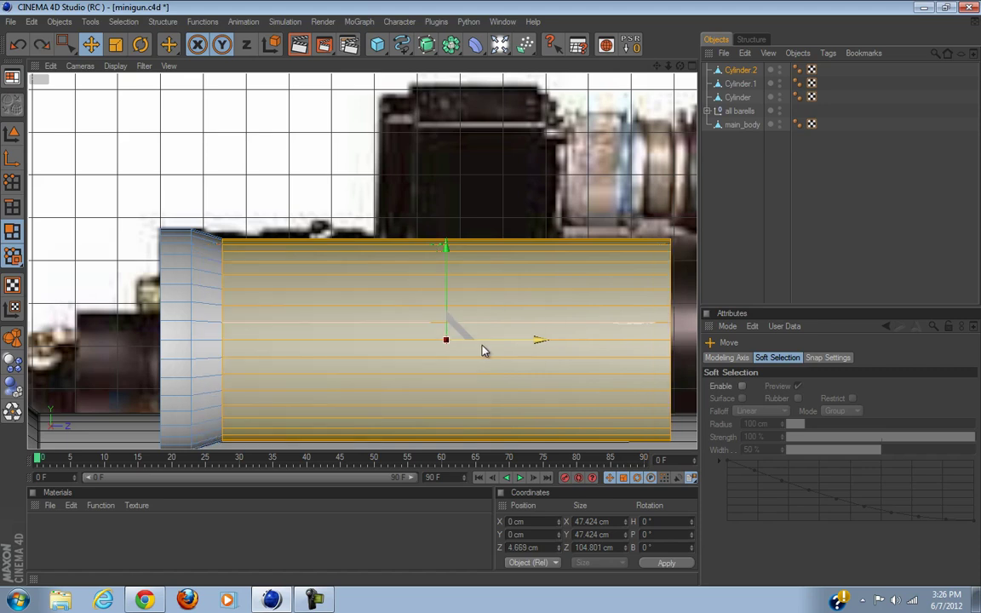
Loop-select the edge where the narrower section begins and move it forward to about Z -51.2 cm.
left_click(12, 209)
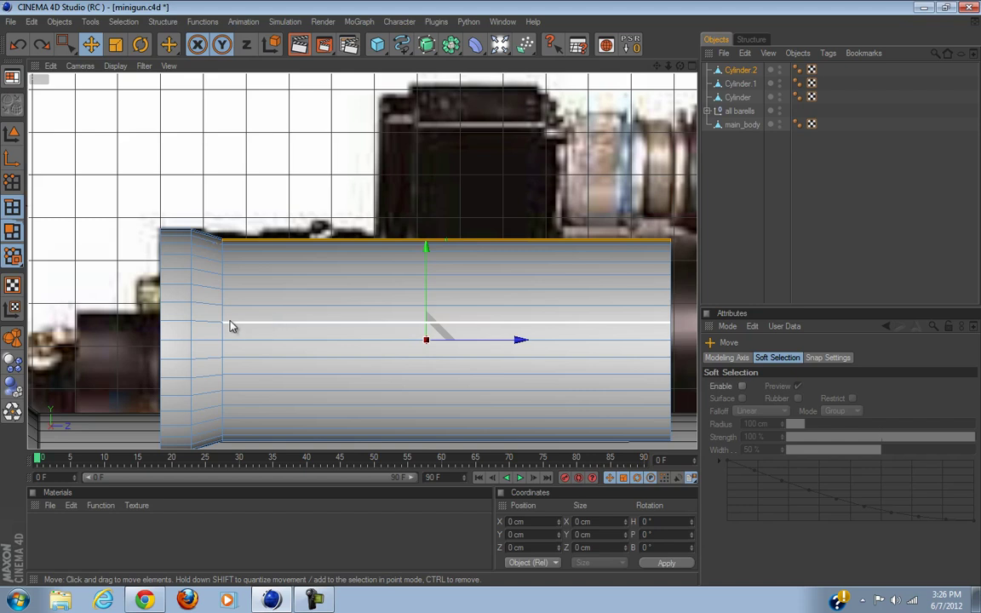
key("u")
key("l")
left_click(228, 334)
left_click(90, 46)
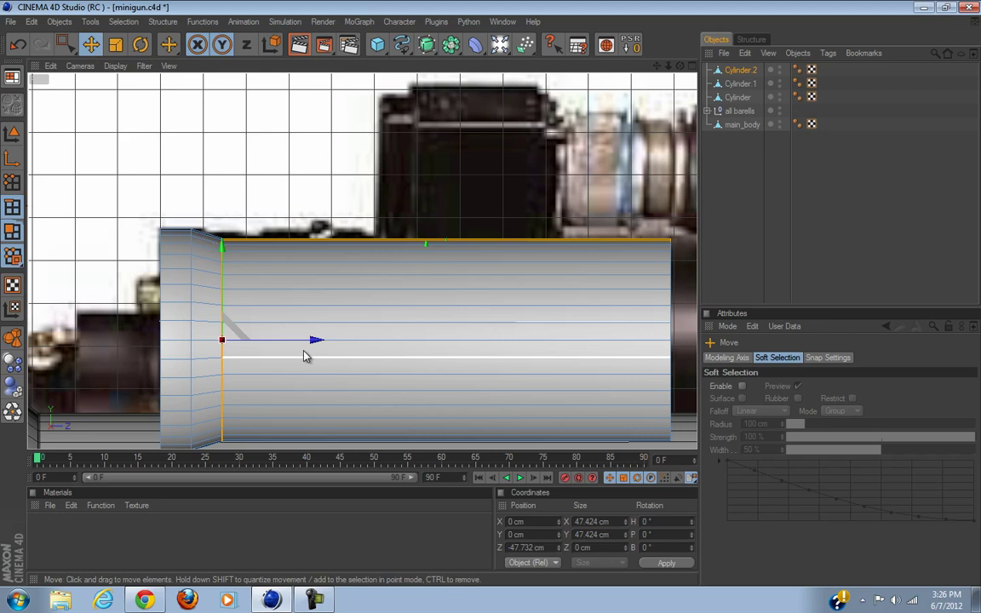
left_click_drag(311, 340, 301, 340)
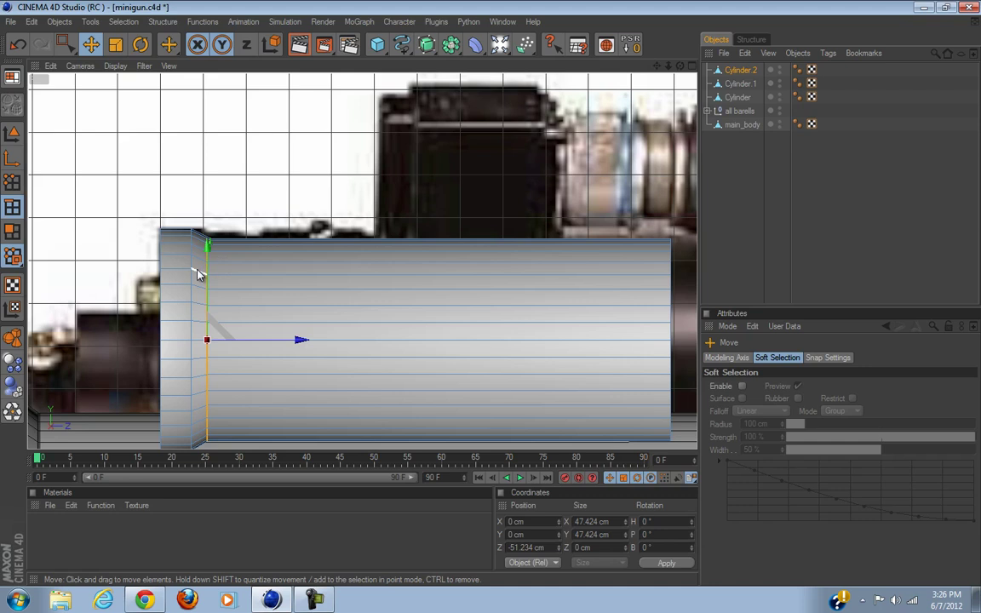
Loop-select the front collar's rear edge and move it back to about Z -53.3 cm to steepen the taper.
key("u")
key("l")
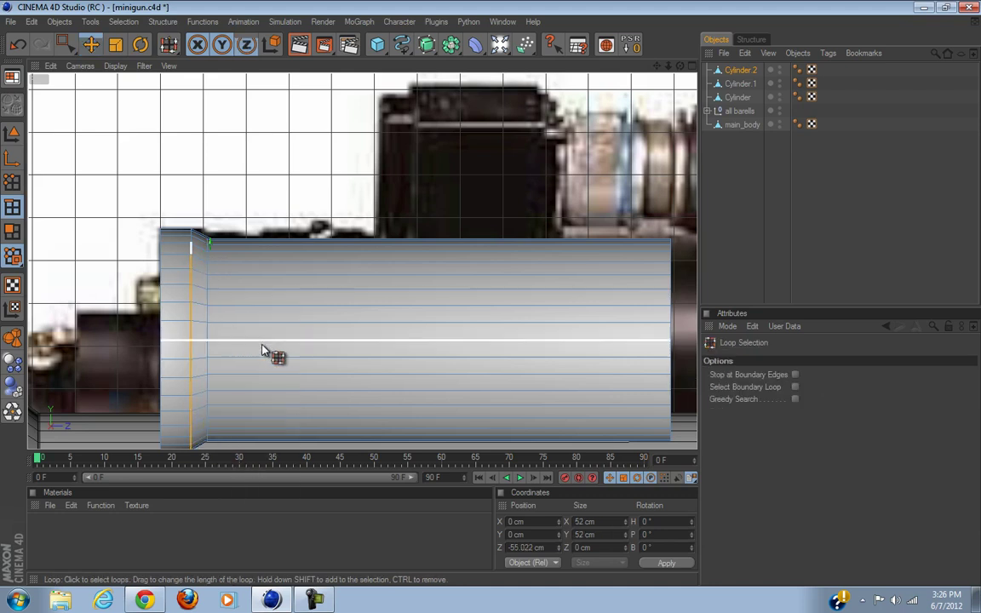
left_click(298, 370)
left_click(90, 45)
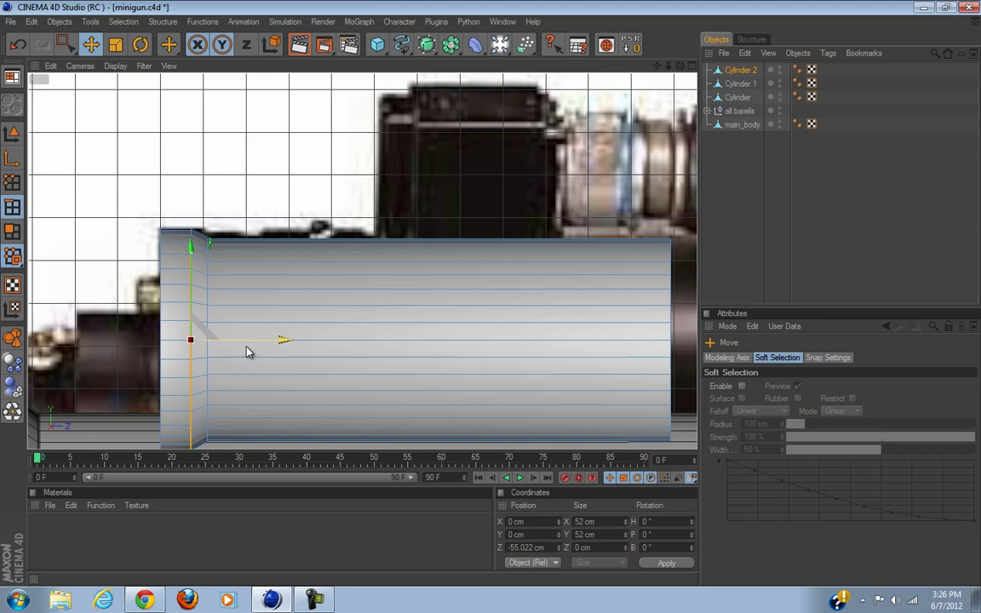
left_click_drag(492, 299, 492, 299)
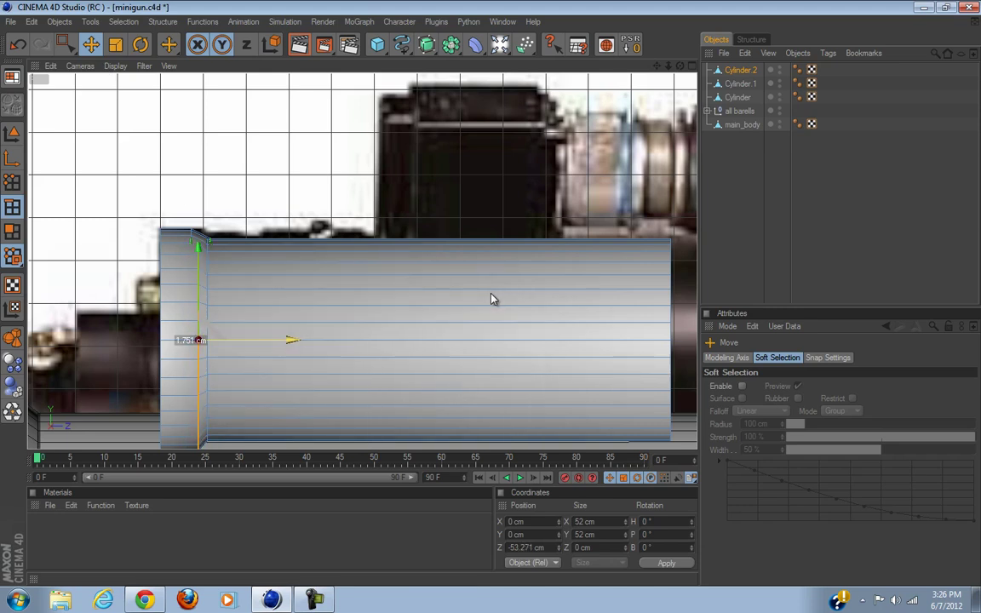
middle_click_drag(321, 387, 279, 353, "alt")
middle_click_drag(489, 294, 312, 315, "alt")
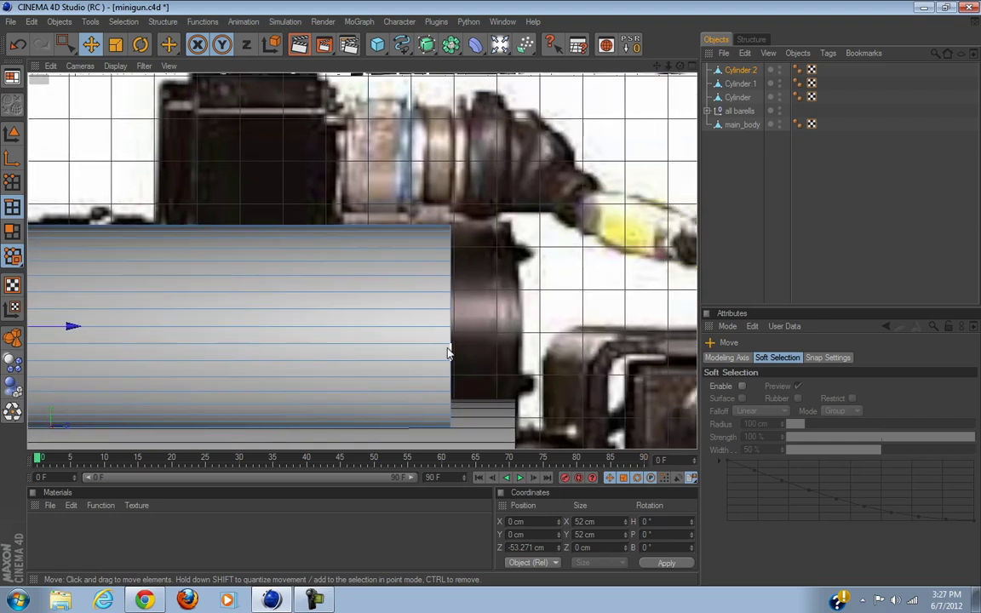
key("u")
key("l")
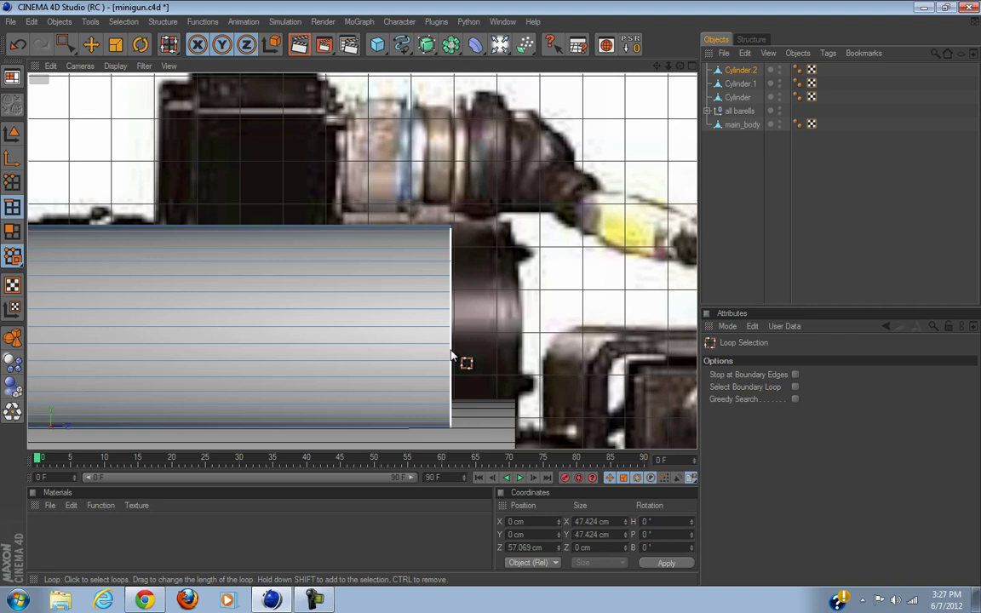
left_click(91, 63)
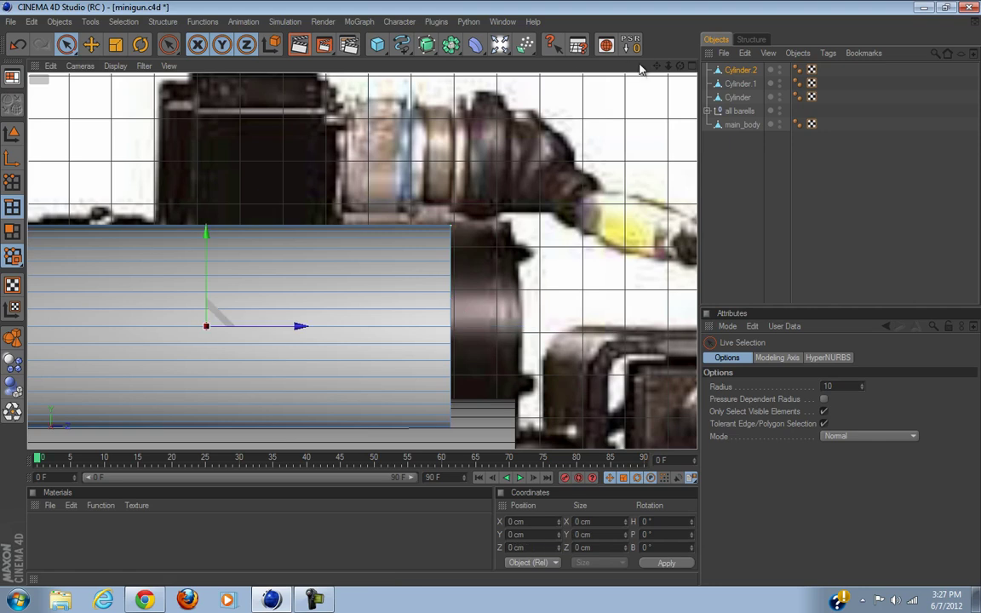
Loop-select the outer cap edges at both the front and rear ends of the housing in the perspective view.
left_click(691, 65)
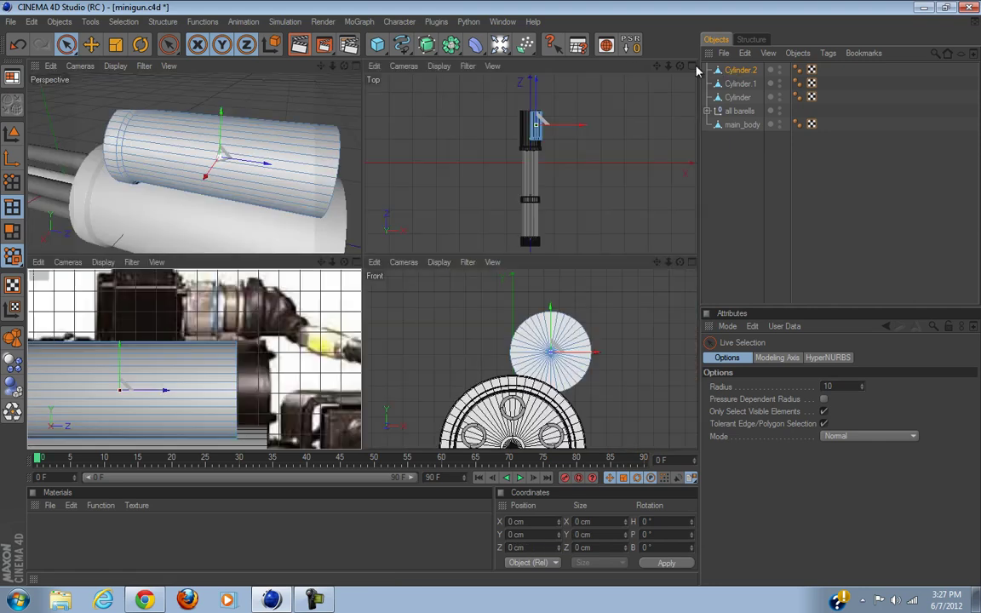
left_click(356, 67)
scroll(447, 261, "down", 3)
scroll(444, 262, "up", 3)
left_click_drag(444, 262, 493, 296, "alt")
scroll(273, 377, "up", 4)
key("u")
key("l")
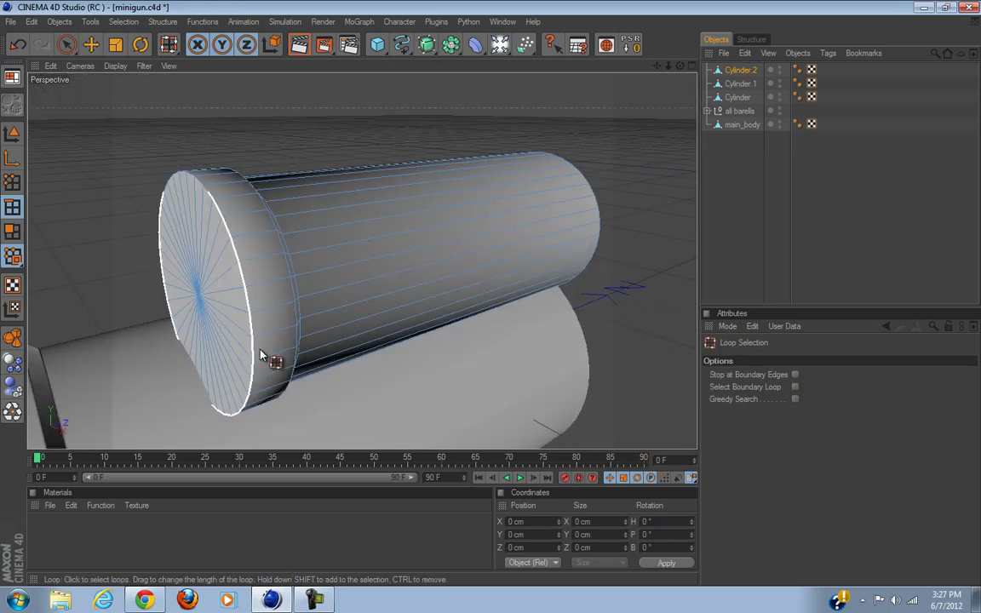
left_click(259, 357)
scroll(432, 362, "down", 4)
left_click_drag(567, 277, 398, 351, "alt")
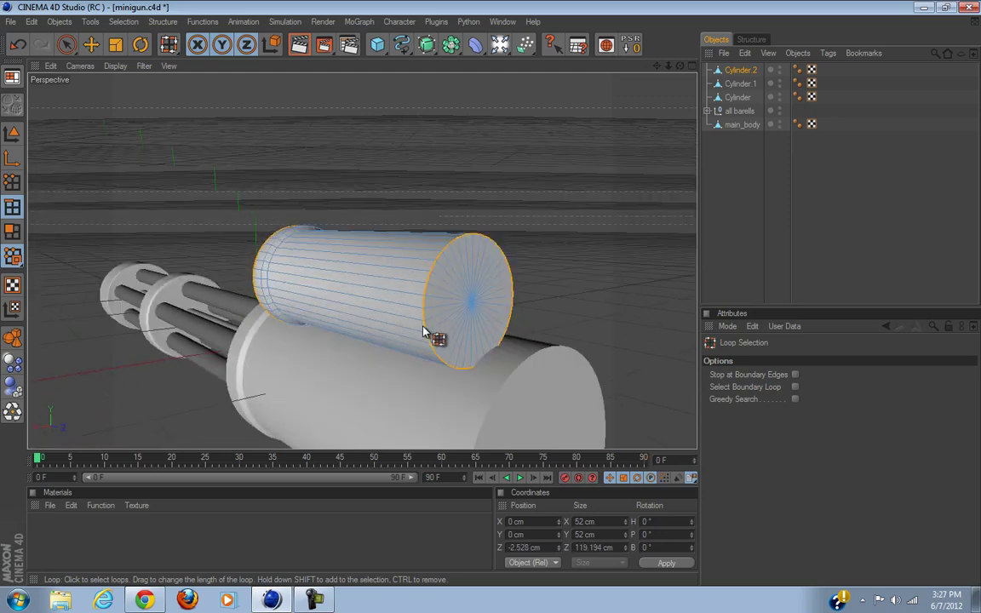
Start a Bevel on the two selected end edge loops and set its type to Convex.
left_click_drag(509, 322, 374, 277, "alt")
right_click(356, 156)
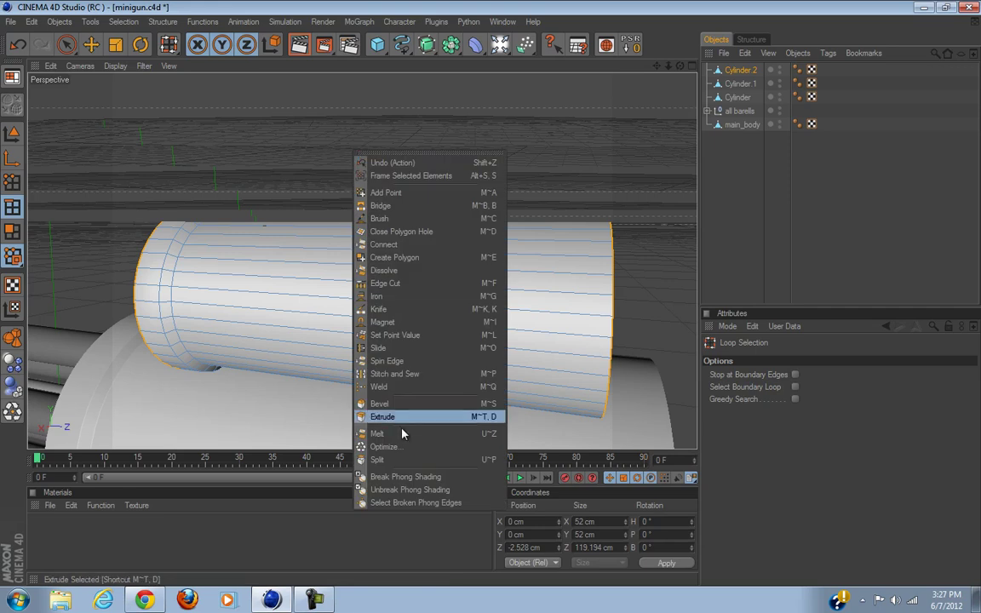
left_click(398, 409)
left_click(813, 437)
left_click(812, 470)
left_click_drag(491, 300, 263, 298)
left_click_drag(315, 176, 490, 299)
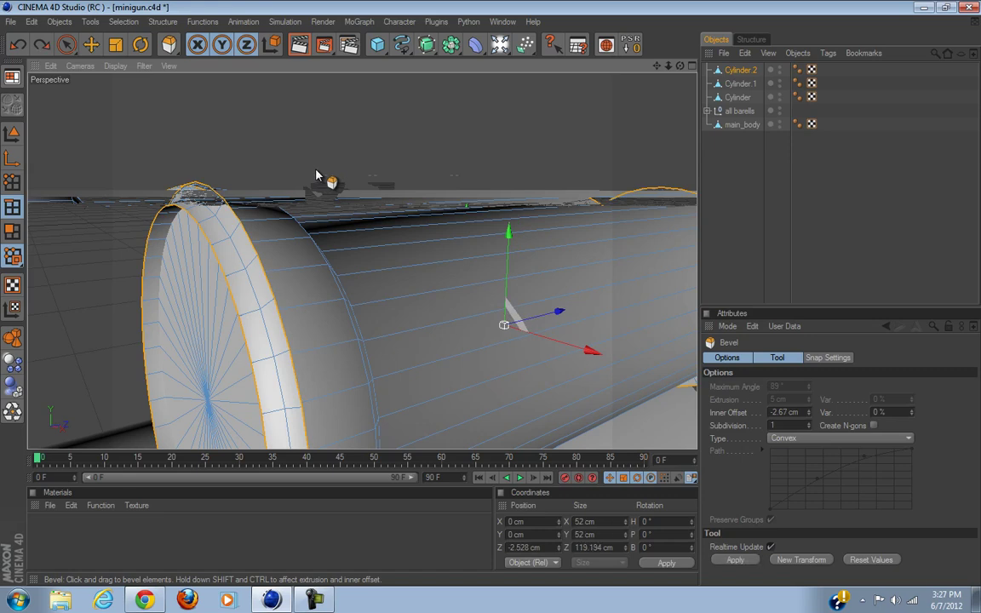
key("ctrl+z")
Bevel both end edge loops with an inner offset of about 0.96 cm and a raised subdivision, then clear the selection.
left_click_drag(315, 174, 491, 295)
left_click_drag(810, 423, 812, 429)
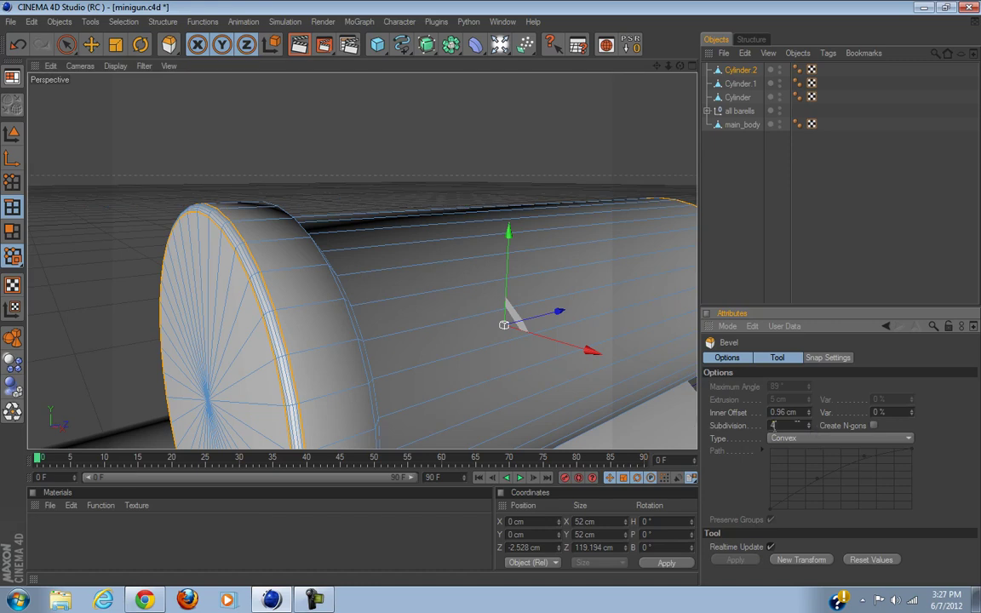
left_click(943, 457)
scroll(271, 308, "down", 5)
scroll(261, 324, "up", 3)
left_click(66, 44)
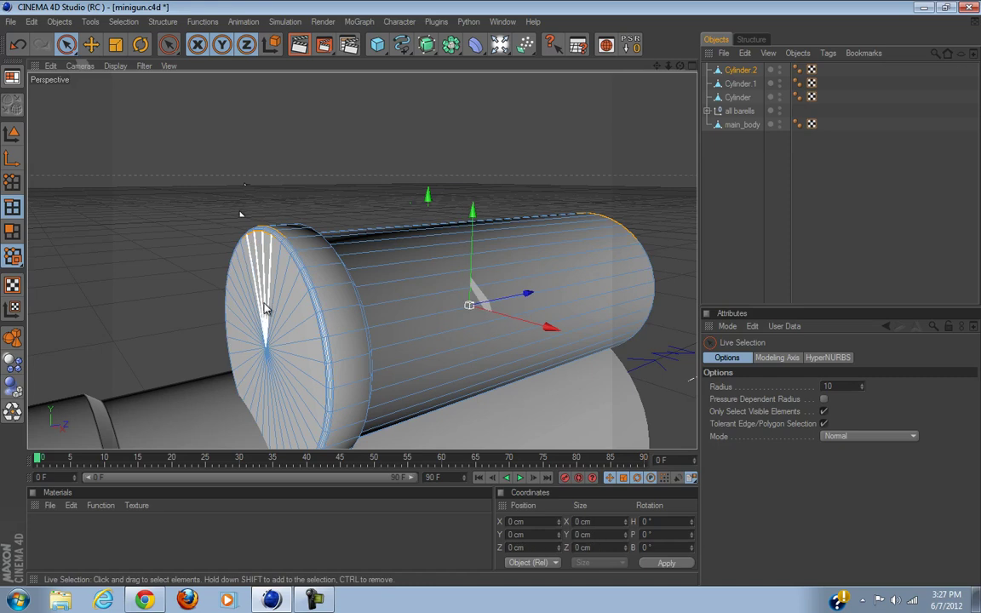
Add a Knife loop cut on the narrower section right behind the collar's taper.
left_click_drag(328, 298, 366, 324, "alt")
scroll(320, 333, "up", 5)
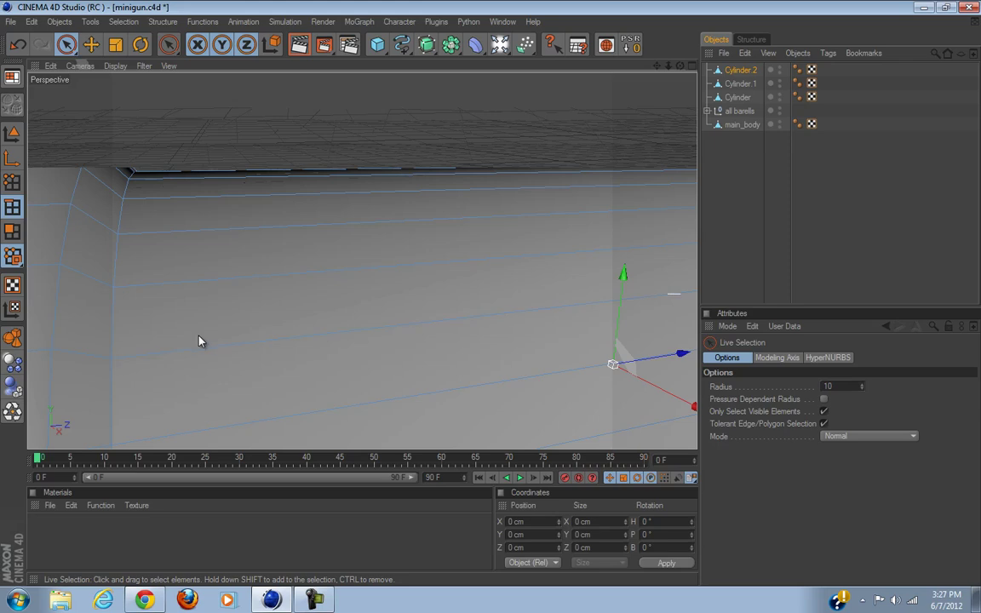
key("k")
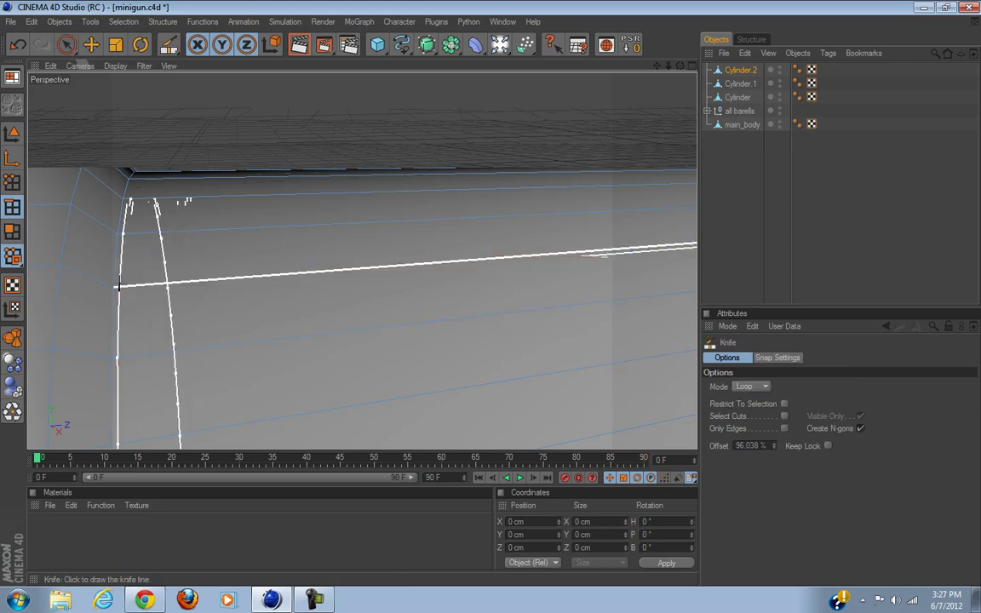
left_click(117, 286)
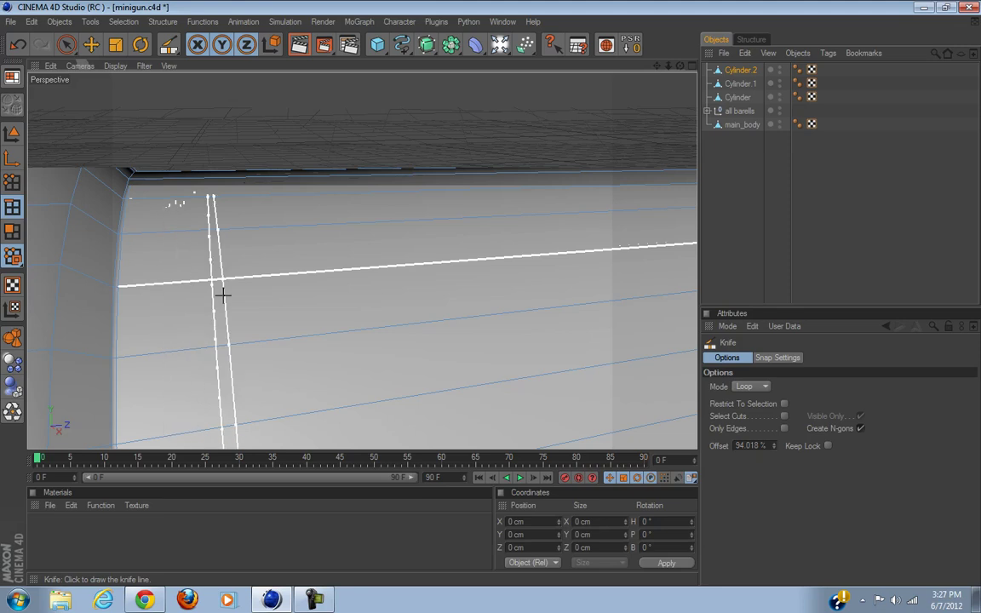
left_click_drag(495, 293, 491, 293, "alt")
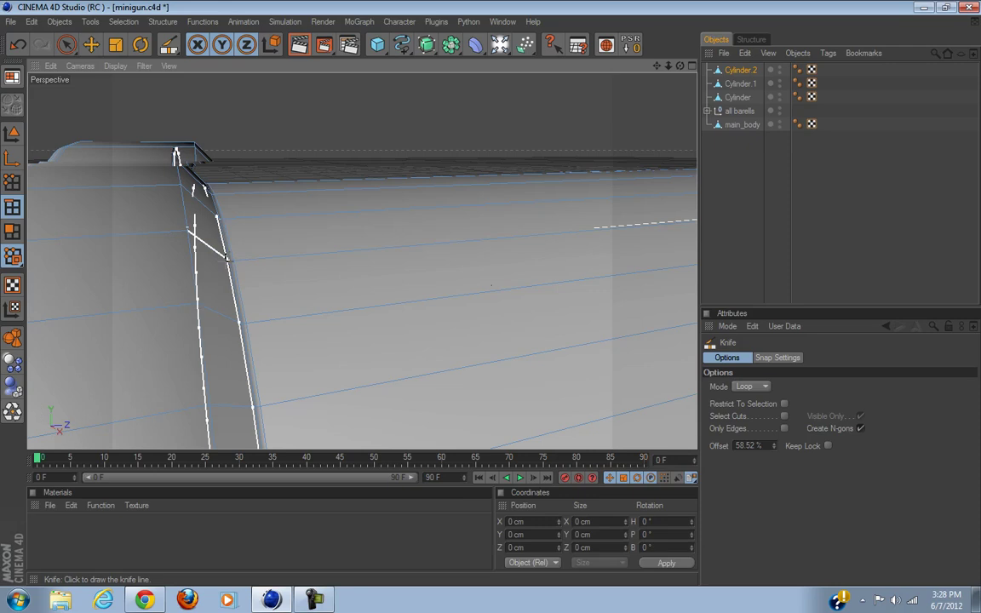
Add supporting loop cuts close to the front and rear edges of the collar's taper.
left_click(222, 261)
left_click(208, 272)
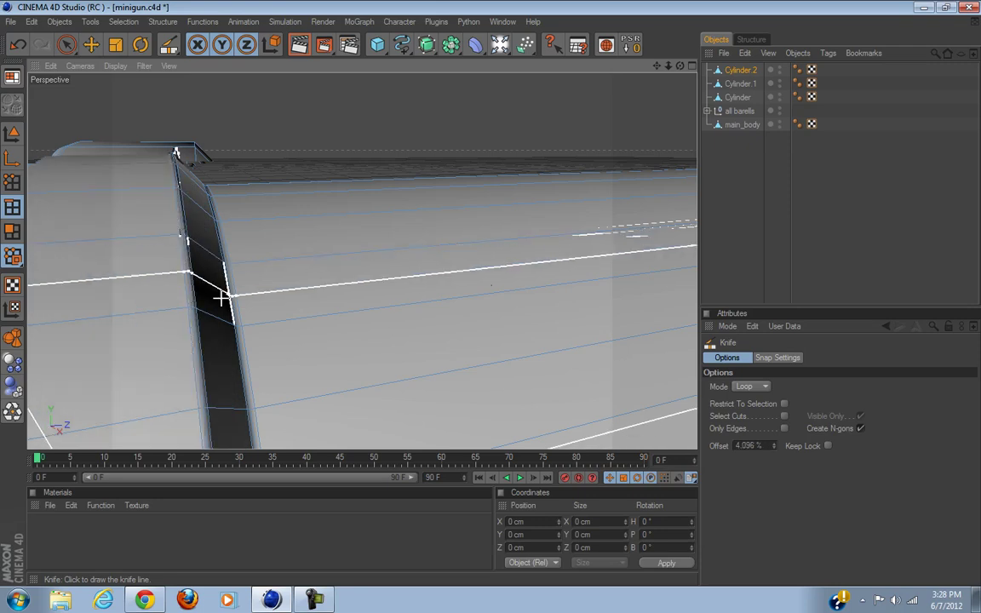
left_click(491, 291)
scroll(490, 291, "down", 7)
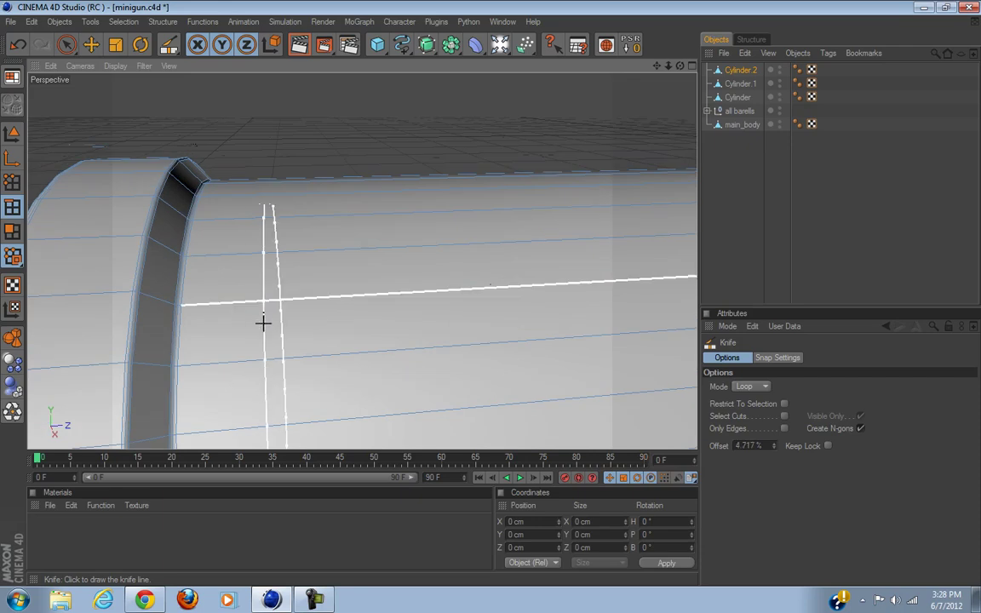
Finish the upper cylinder's supporting Knife loops with a cut near its rear end and switch to Live Selection.
scroll(265, 326, "down", 1)
scroll(304, 351, "up", 1)
scroll(311, 356, "up", 2)
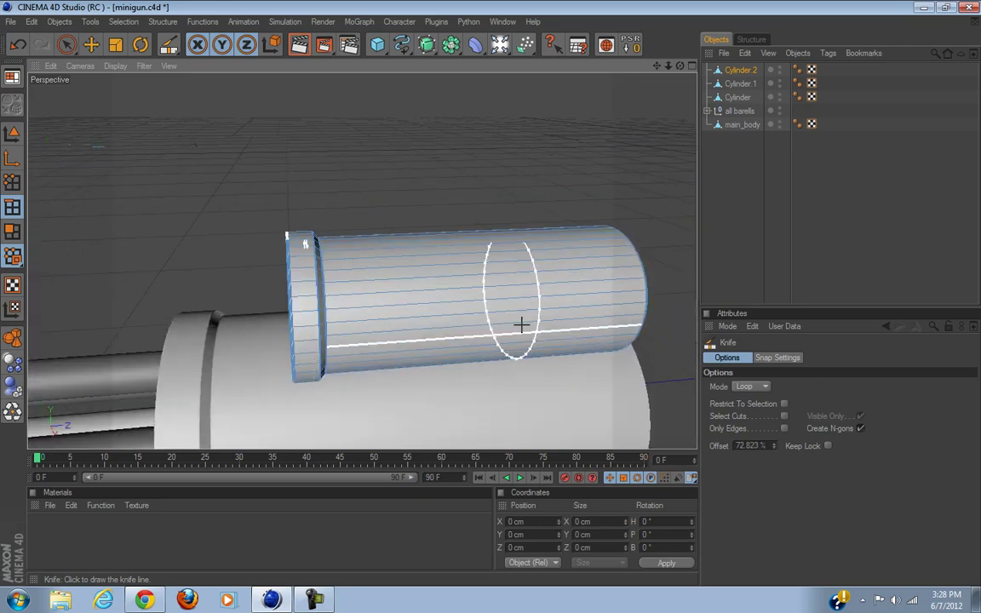
left_click_drag(361, 338, 390, 342, "alt")
scroll(310, 379, "up", 8)
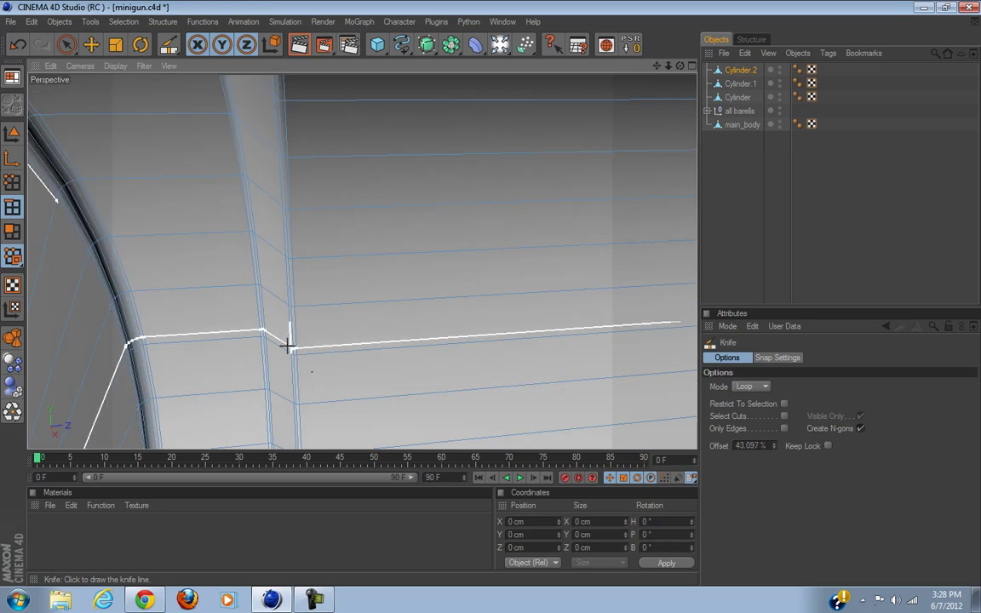
scroll(290, 344, "down", 5)
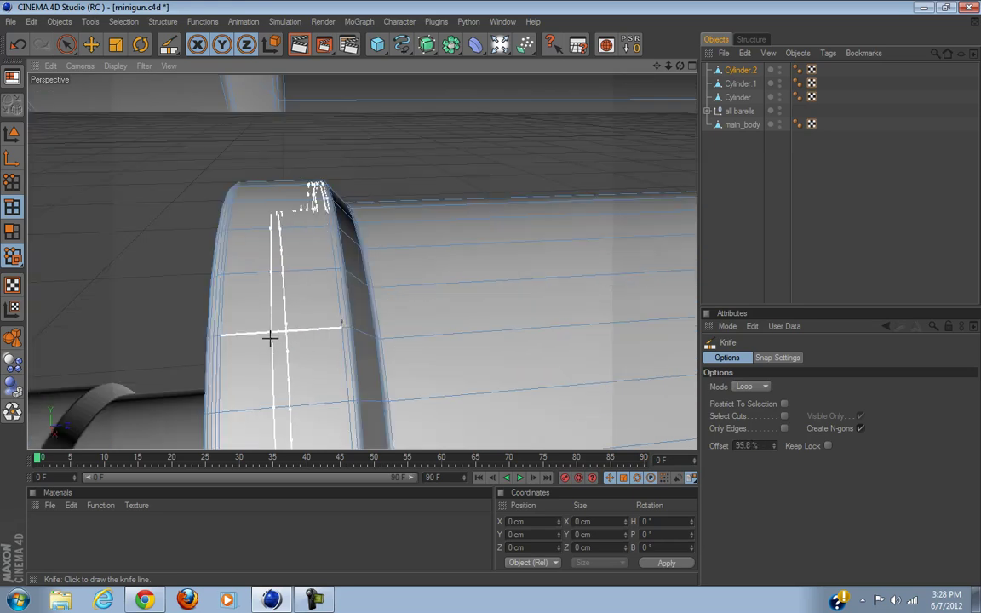
middle_click_drag(634, 280, 349, 288, "alt")
left_click(425, 375)
scroll(447, 383, "down", 6)
left_click(67, 45)
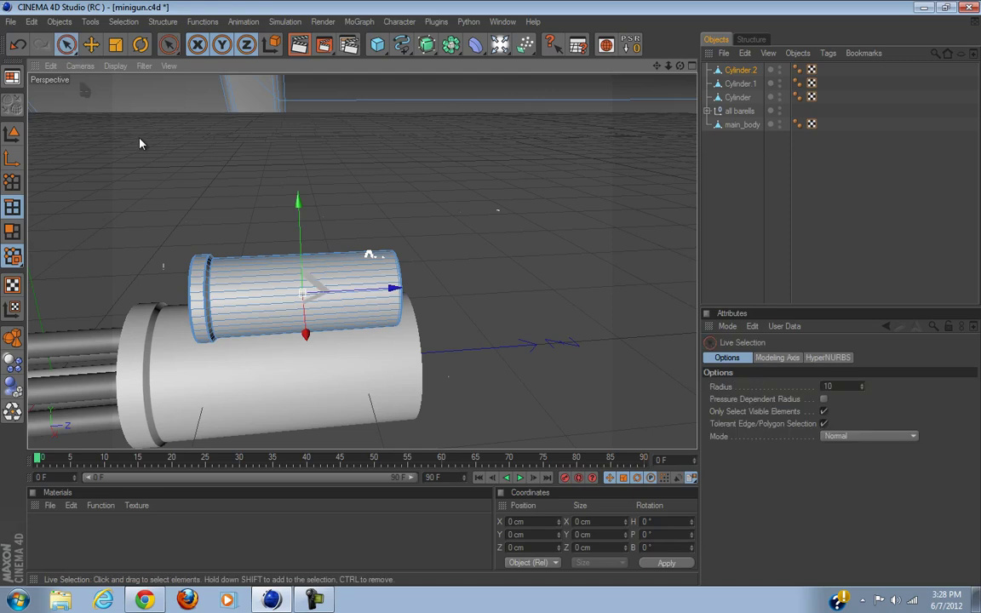
Temporarily hide Cylinder.2 in the side view to examine the front of the upper housing in the reference image.
left_click_drag(138, 142, 491, 298, "alt")
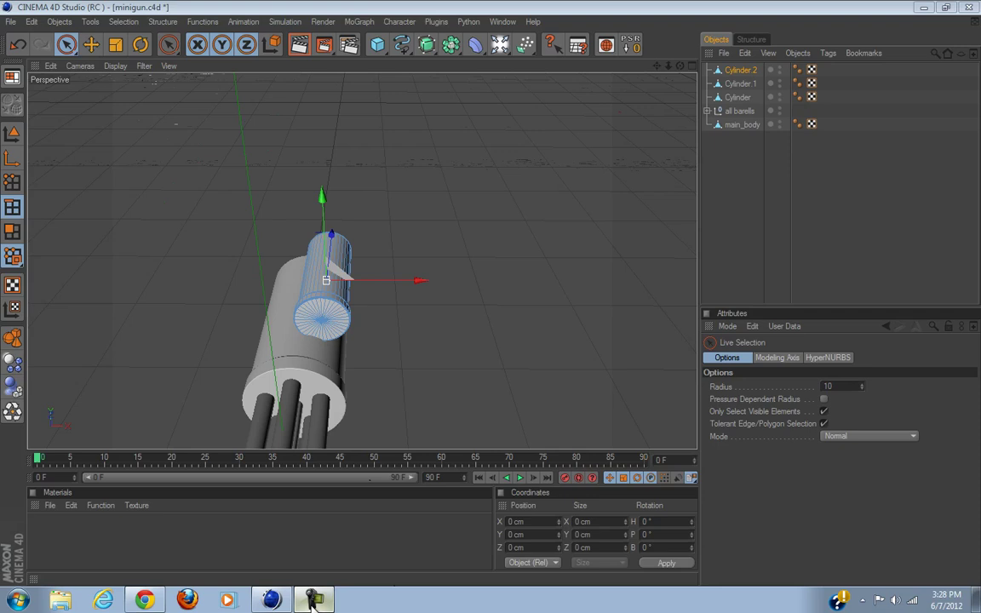
left_click_drag(372, 367, 502, 302, "alt")
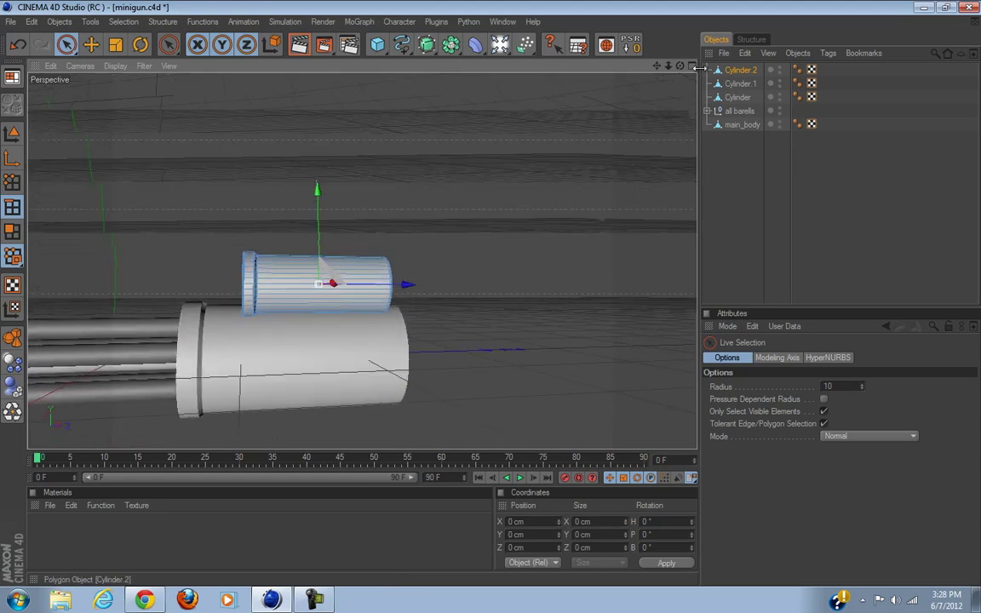
left_click(693, 67)
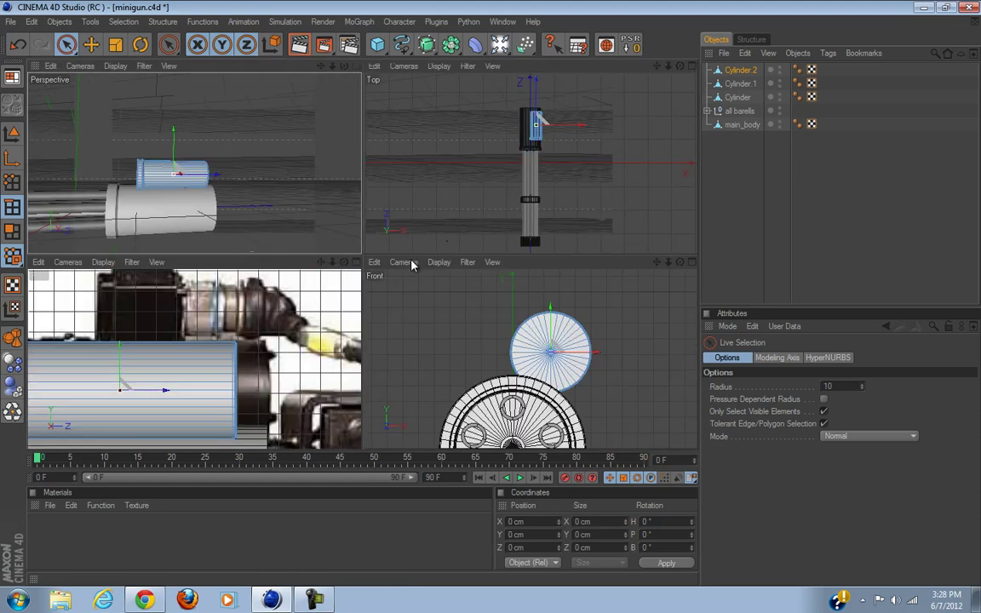
left_click(357, 262)
scroll(302, 268, "down", 5)
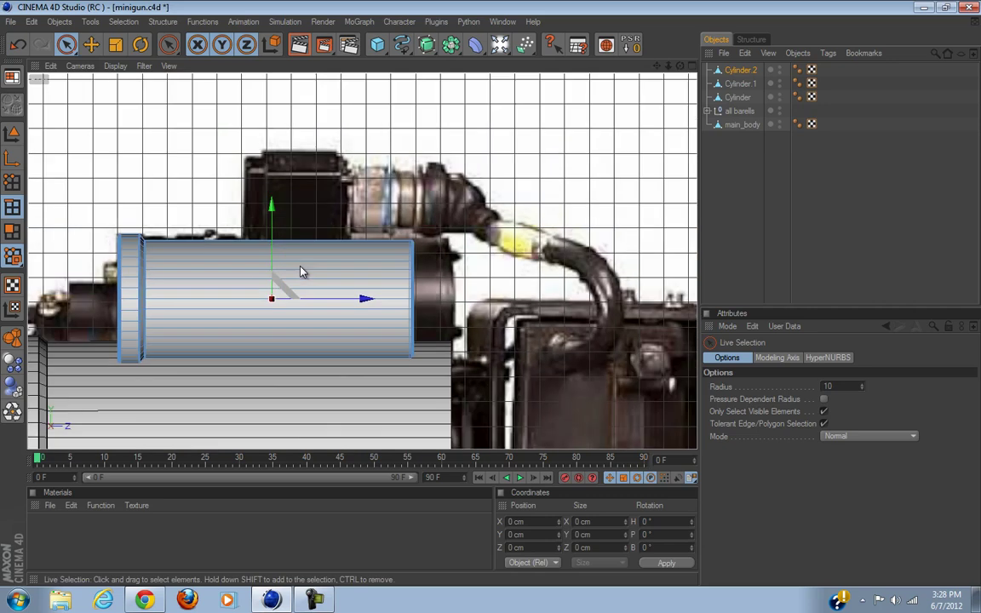
scroll(303, 269, "up", 2)
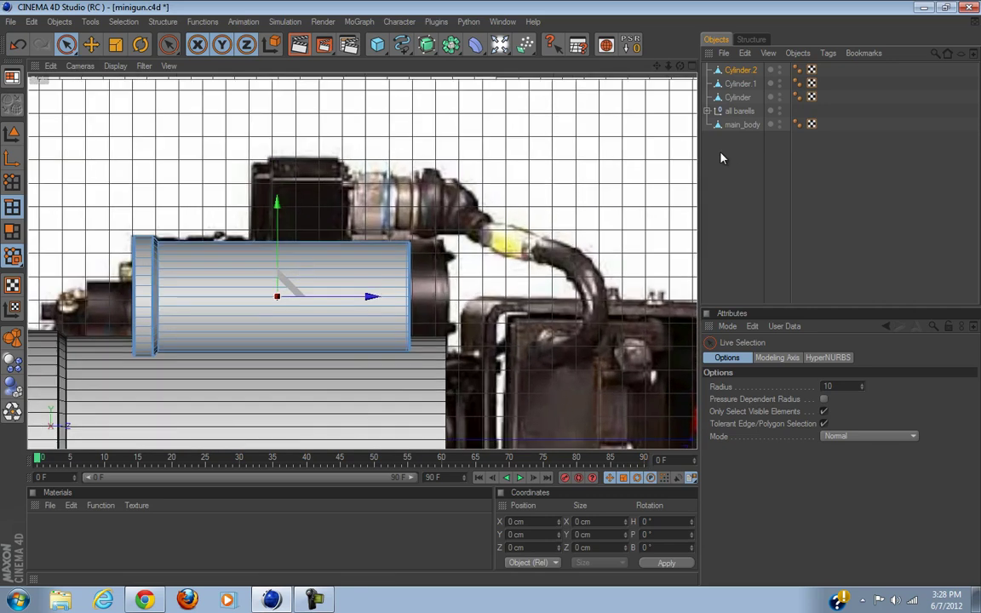
double_click(779, 67)
middle_click_drag(397, 293, 491, 295, "alt")
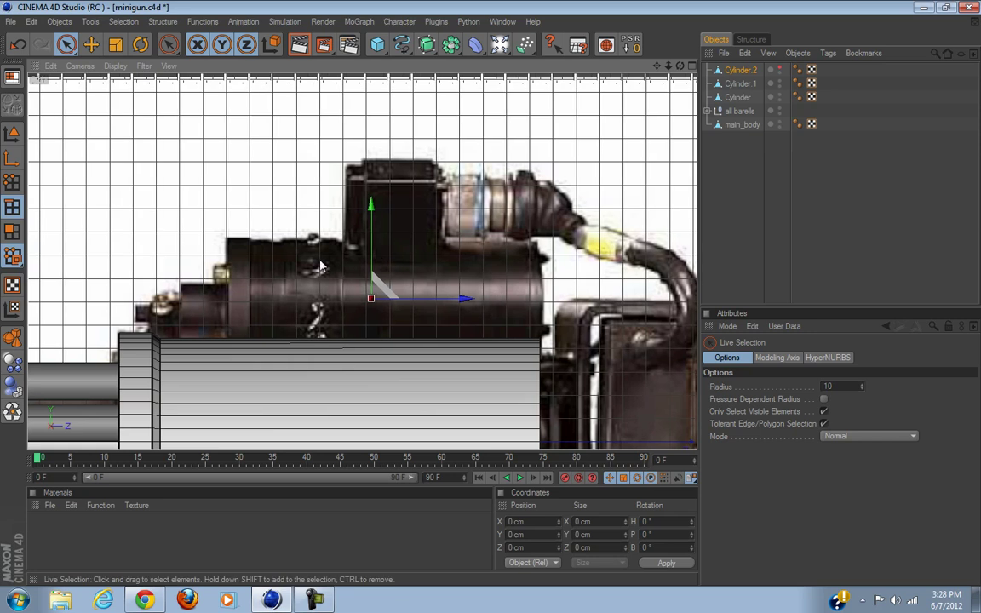
middle_click_drag(375, 305, 501, 294, "alt")
scroll(247, 338, "up", 2)
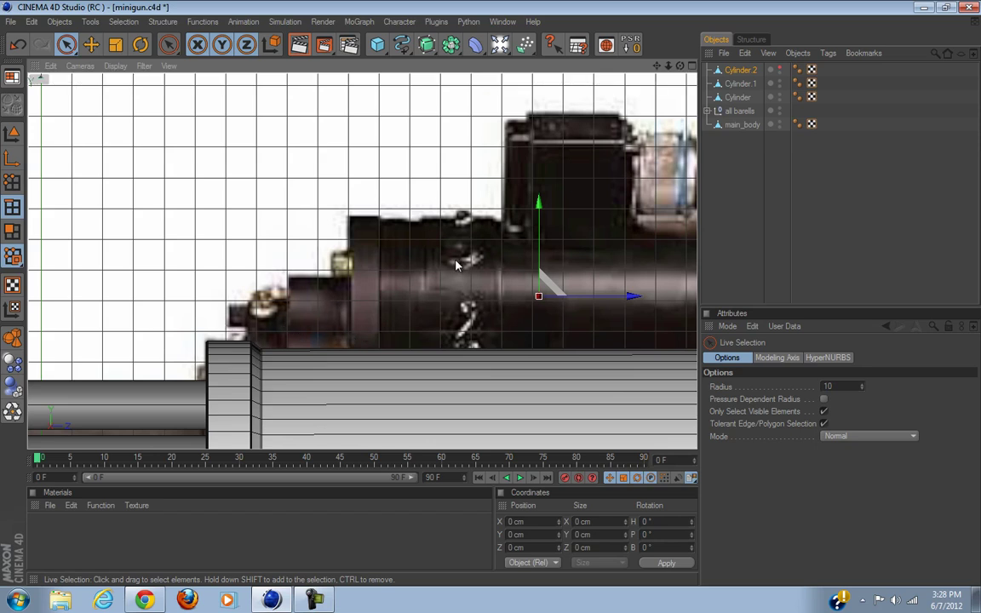
left_click(779, 72)
Select all polygons of Cylinder.2's front cap in polygon mode.
left_click(12, 133)
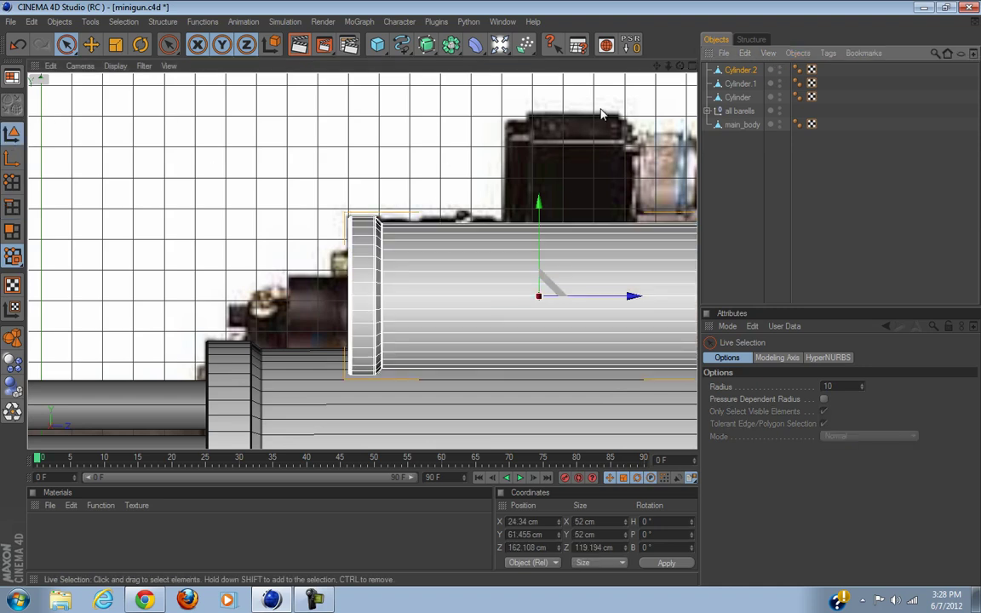
middle_click(695, 78)
left_click(356, 67)
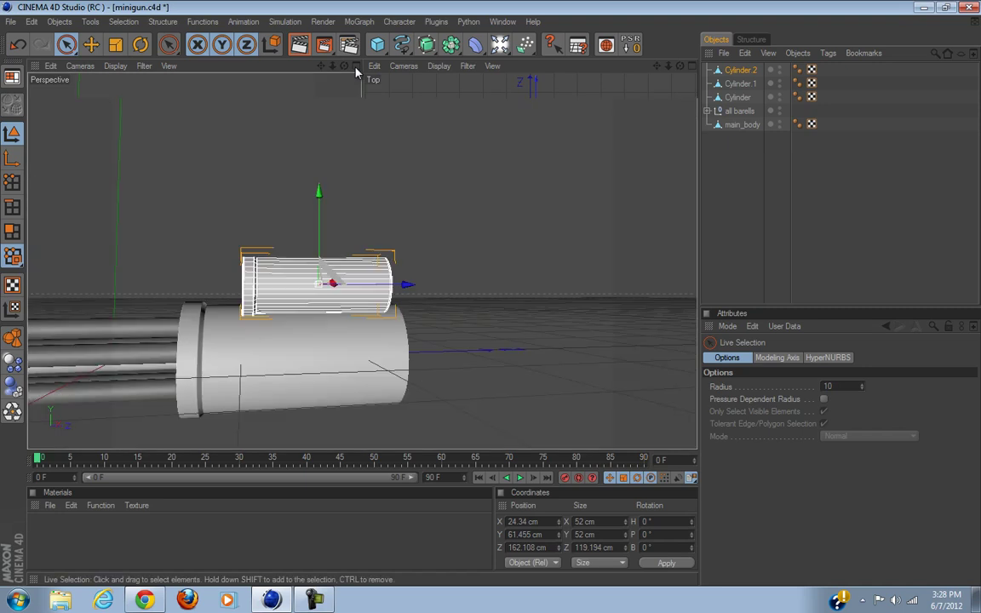
left_click_drag(432, 180, 473, 293, "alt")
scroll(425, 258, "up", 5)
left_click_drag(425, 258, 499, 291, "alt")
middle_click_drag(498, 291, 608, 264, "alt")
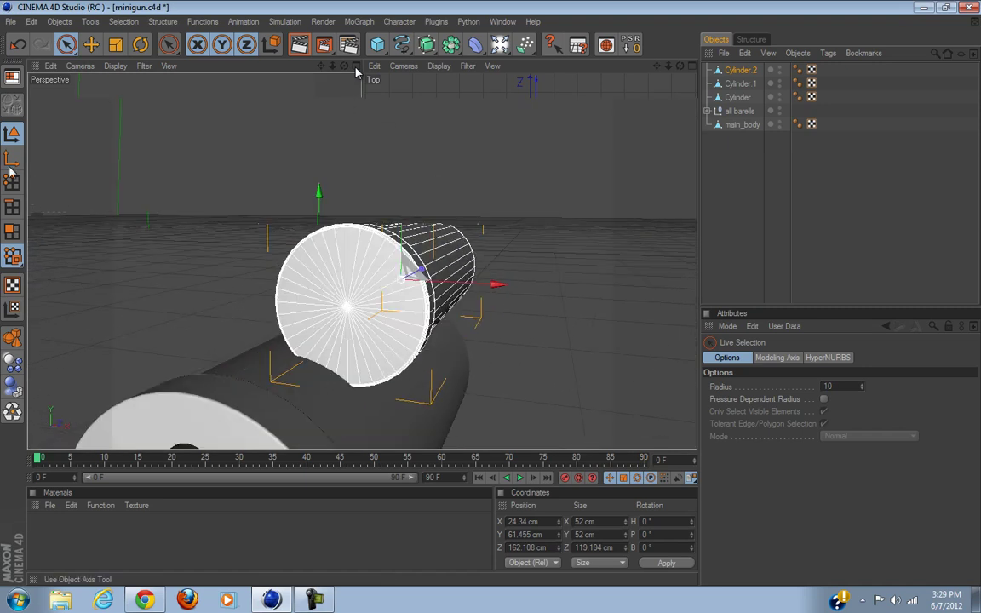
left_click(19, 232)
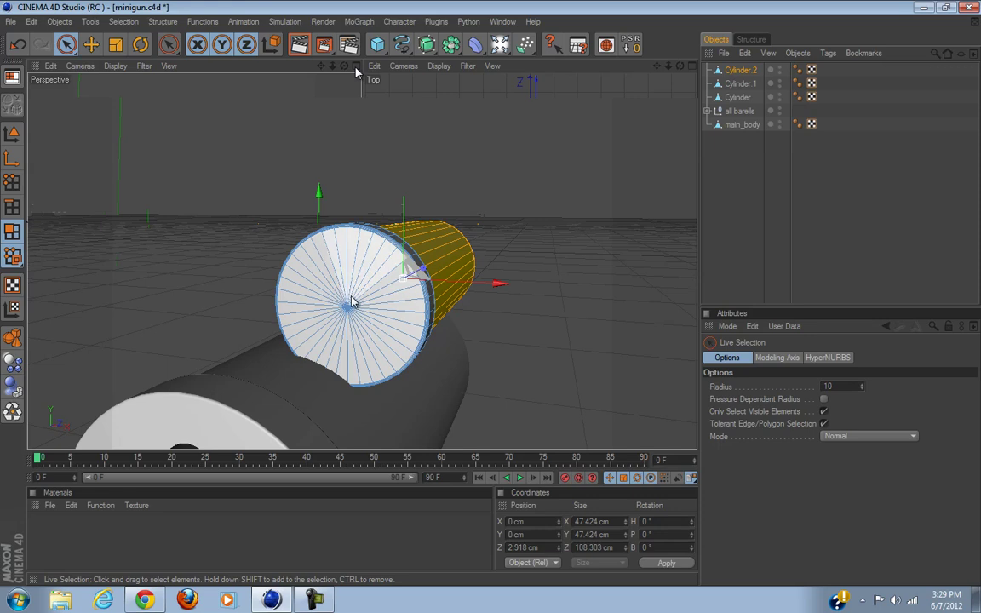
left_click(344, 328)
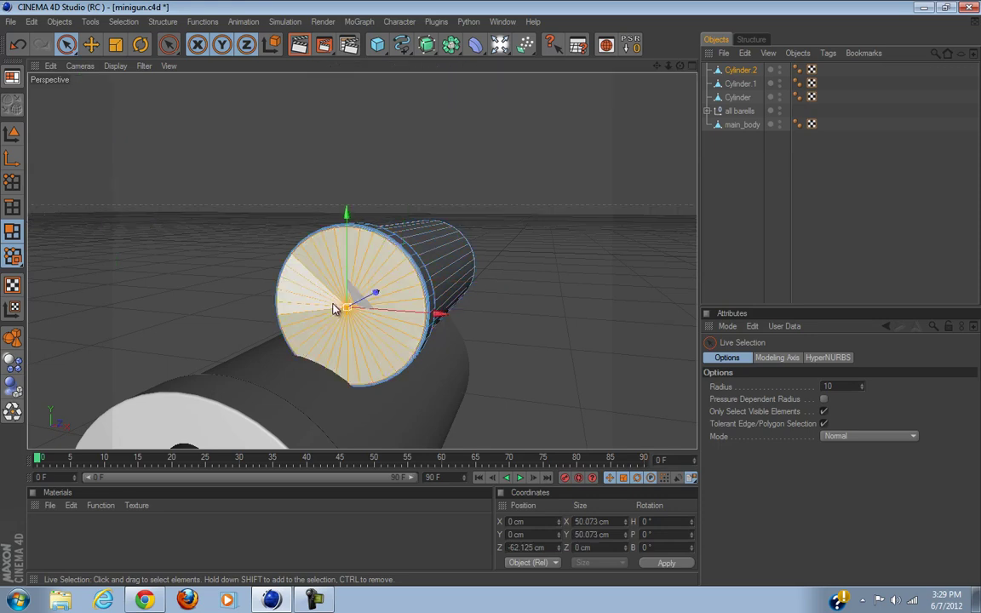
Inset the selected front cap polygons with Extrude Inner at an offset of about 9.3 cm.
left_click_drag(499, 291, 492, 345, "alt")
scroll(491, 346, "up", 3)
scroll(492, 346, "down", 3)
right_click(267, 199)
left_click(296, 302)
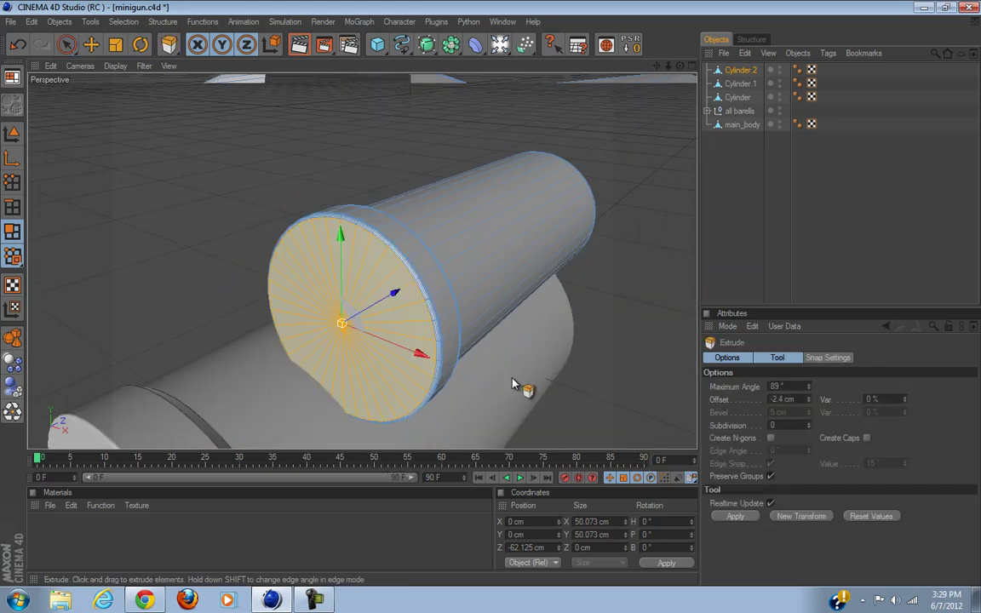
right_click(496, 392)
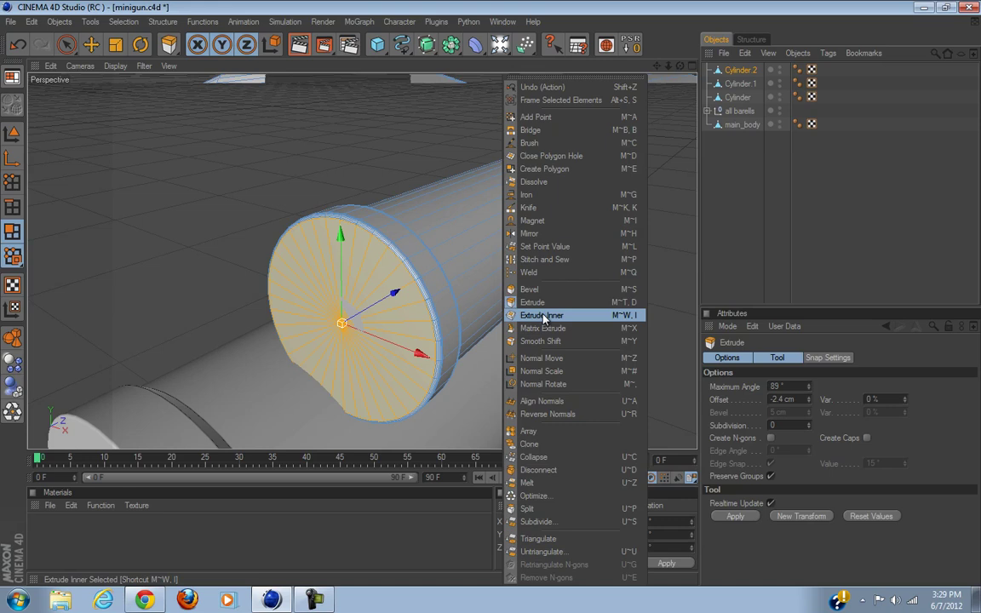
left_click(525, 313)
left_click_drag(489, 300, 499, 302)
Extrude the inset front polygons forward by about 13.1 cm to form a narrower stub.
right_click(499, 302)
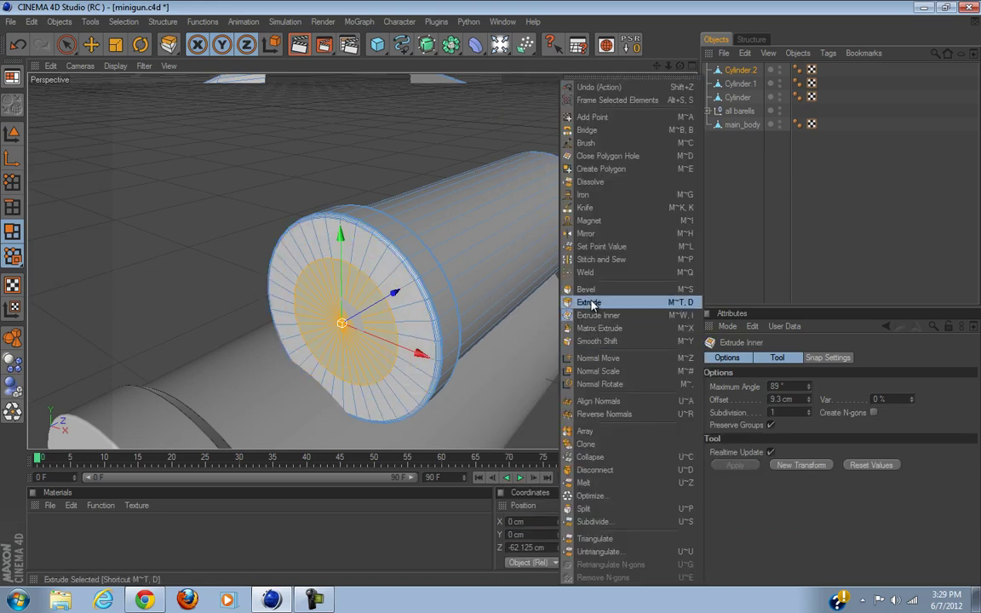
left_click(534, 274)
left_click_drag(511, 369, 377, 394)
scroll(376, 394, "down", 2)
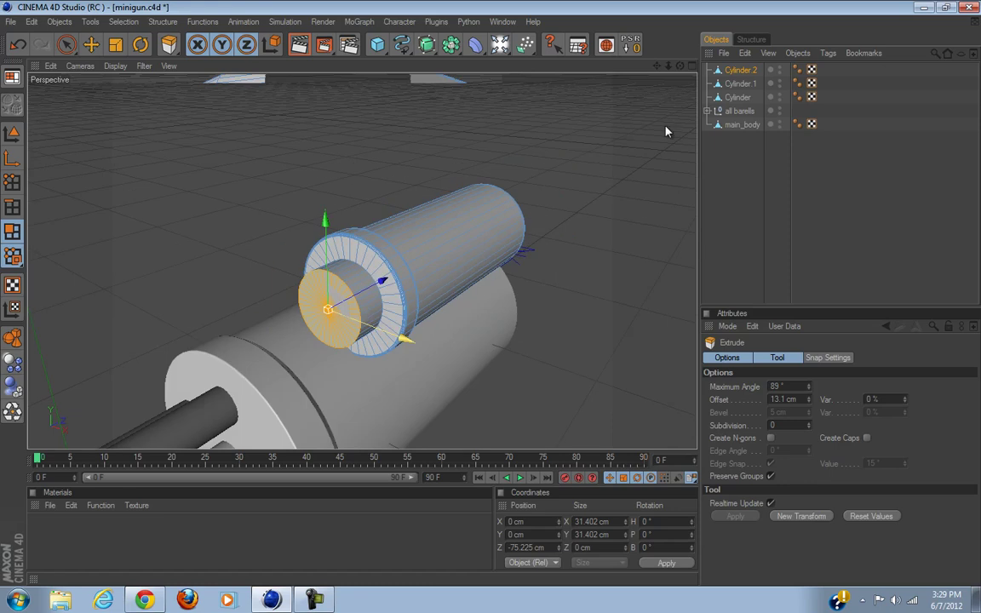
Compare the extruded front stub's length and height with the side-view reference.
left_click(691, 66)
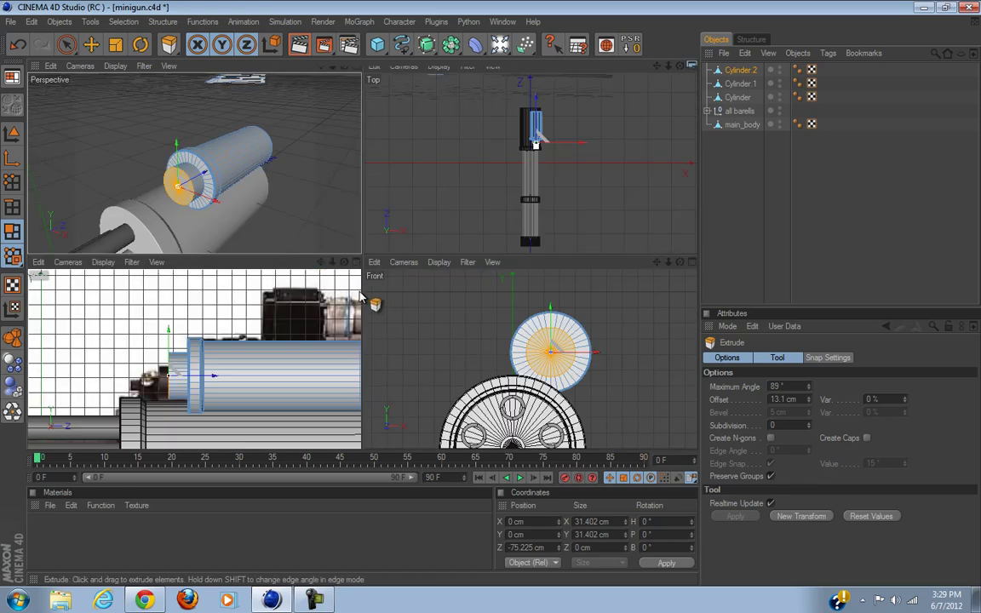
left_click(356, 262)
scroll(302, 369, "up", 2)
scroll(302, 369, "up", 1)
middle_click_drag(499, 296, 604, 277, "alt")
scroll(329, 385, "up", 4)
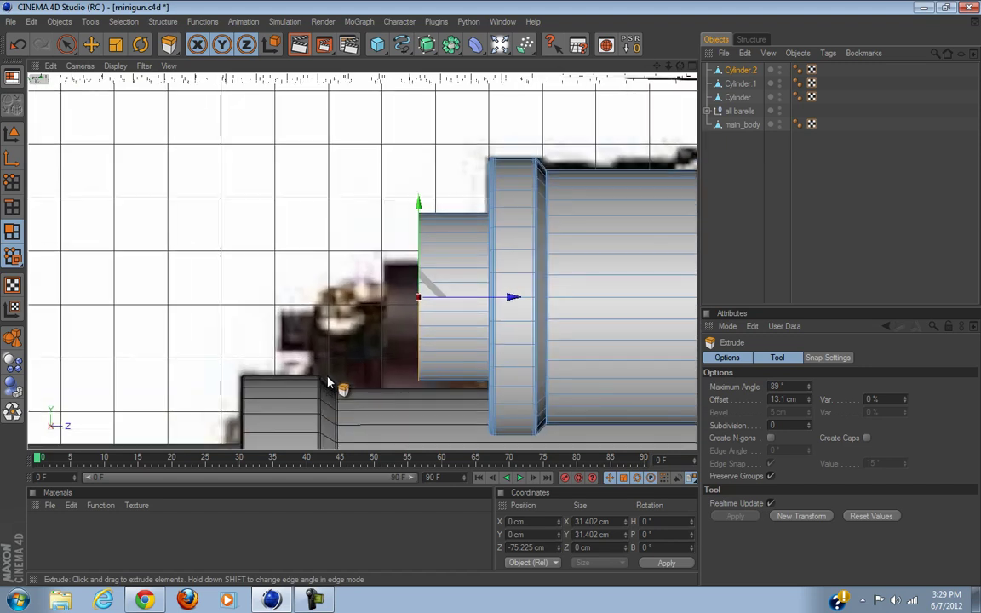
scroll(329, 385, "up", 1)
middle_click_drag(478, 340, 392, 325, "alt")
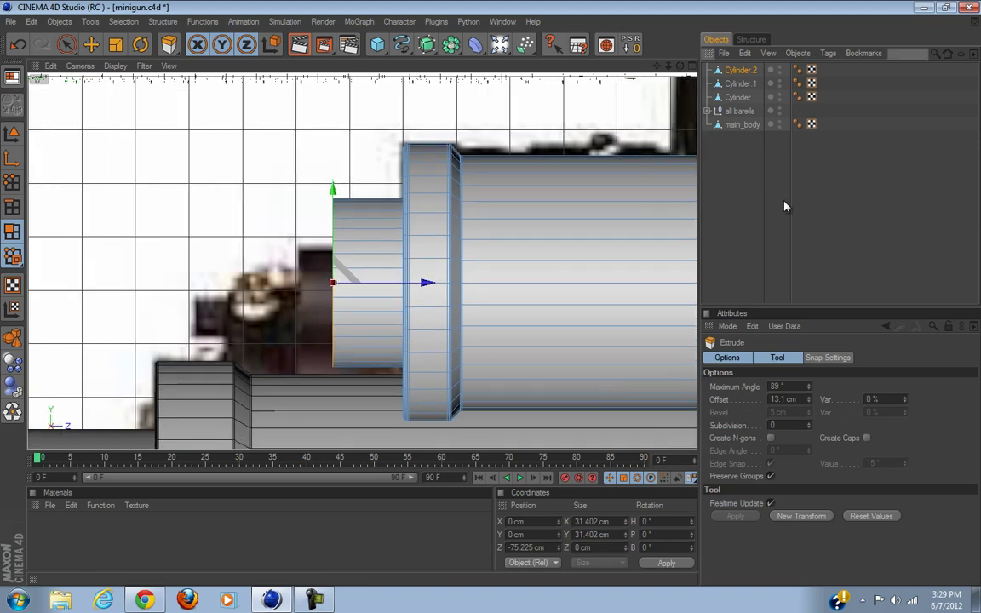
Hide Cylinder.2 and examine the stepped front fittings and neighbouring parts in the side-view reference.
left_click(780, 69)
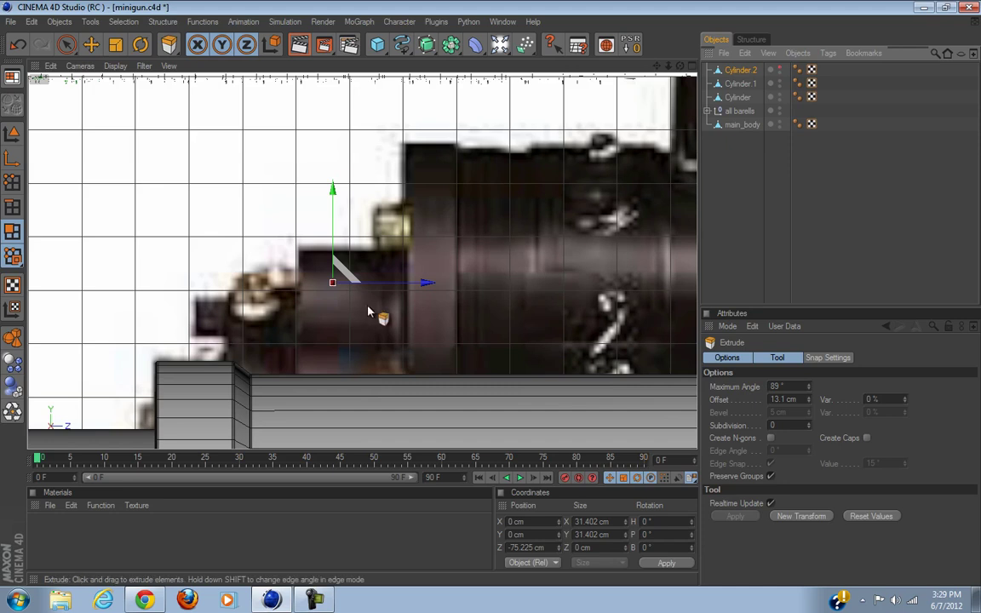
scroll(363, 308, "down", 10)
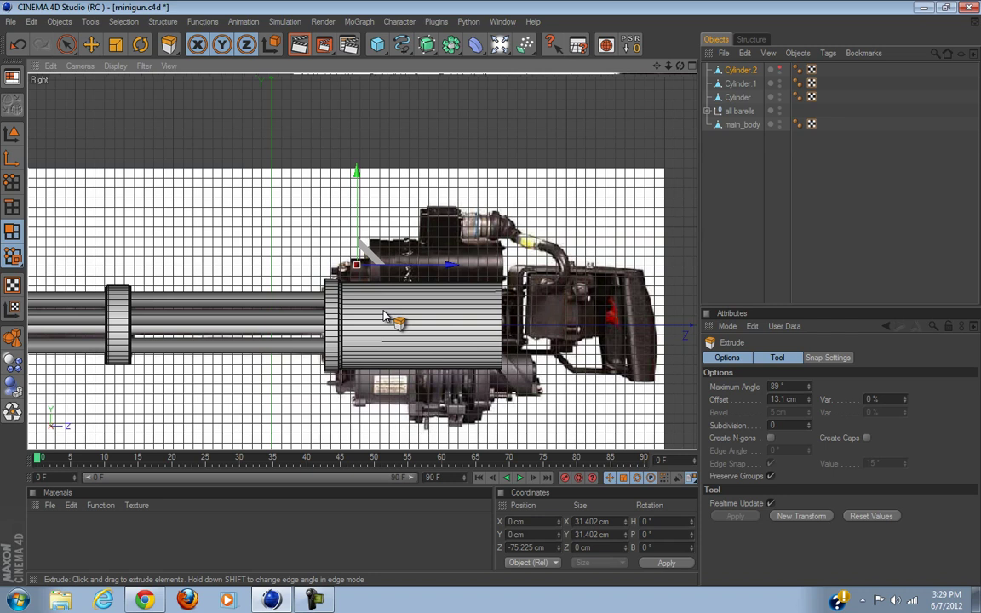
scroll(384, 316, "up", 8)
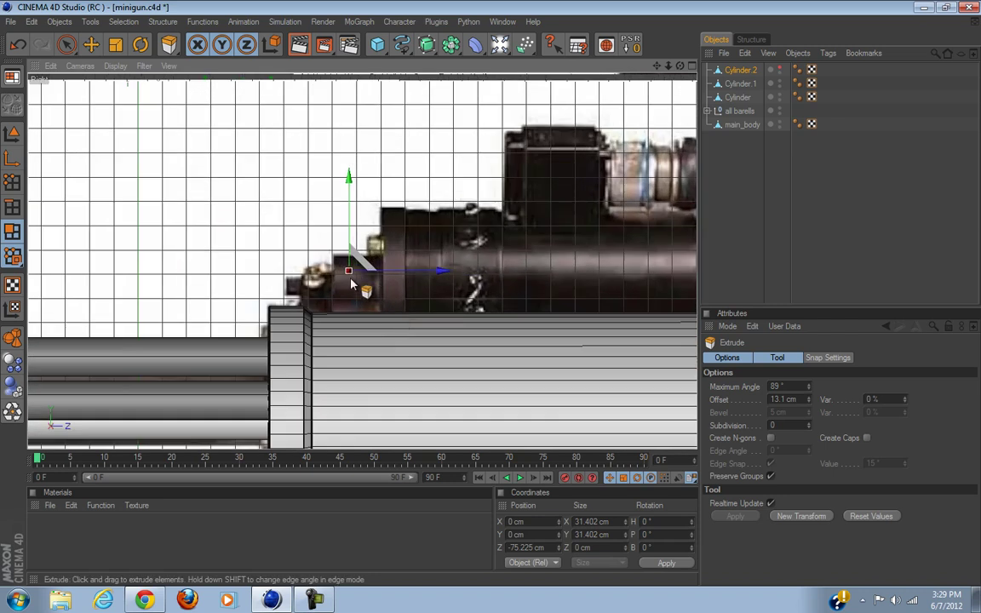
scroll(479, 304, "down", 4)
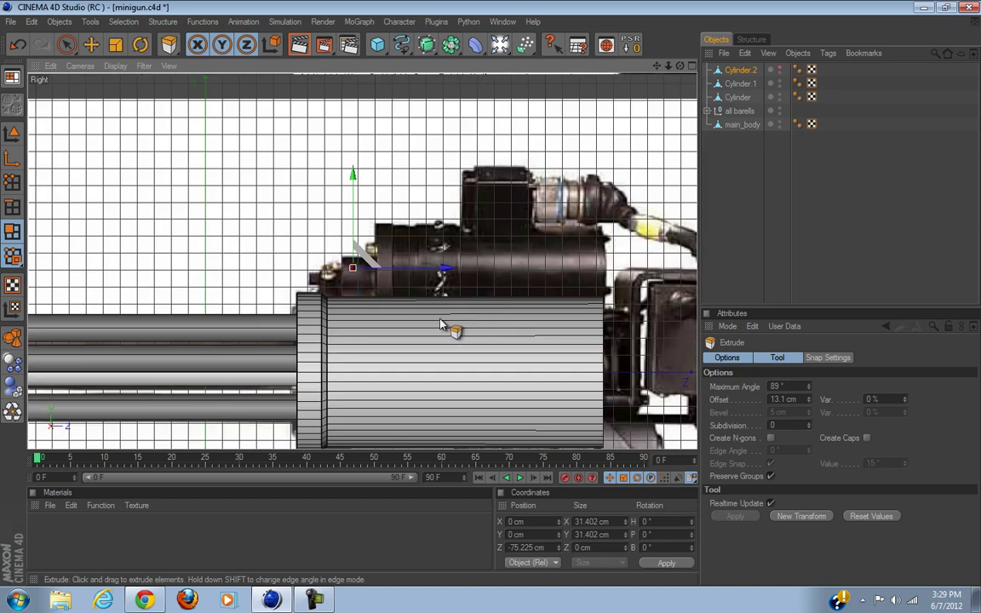
scroll(489, 300, "down", 3)
scroll(491, 298, "up", 3)
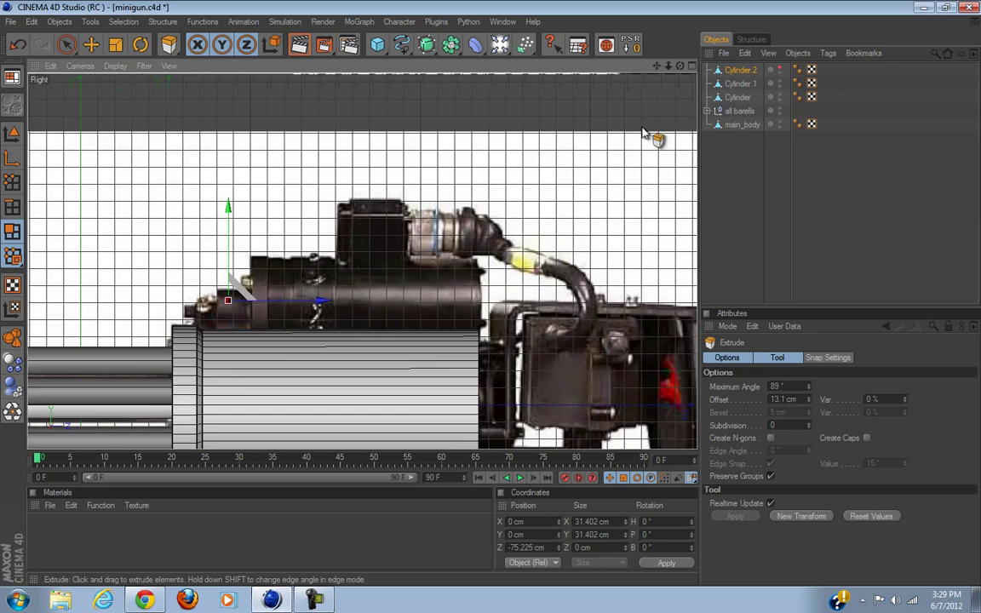
Make Cylinder.2 visible again and undo the forward extrusion of its inset front polygons.
left_click(689, 66)
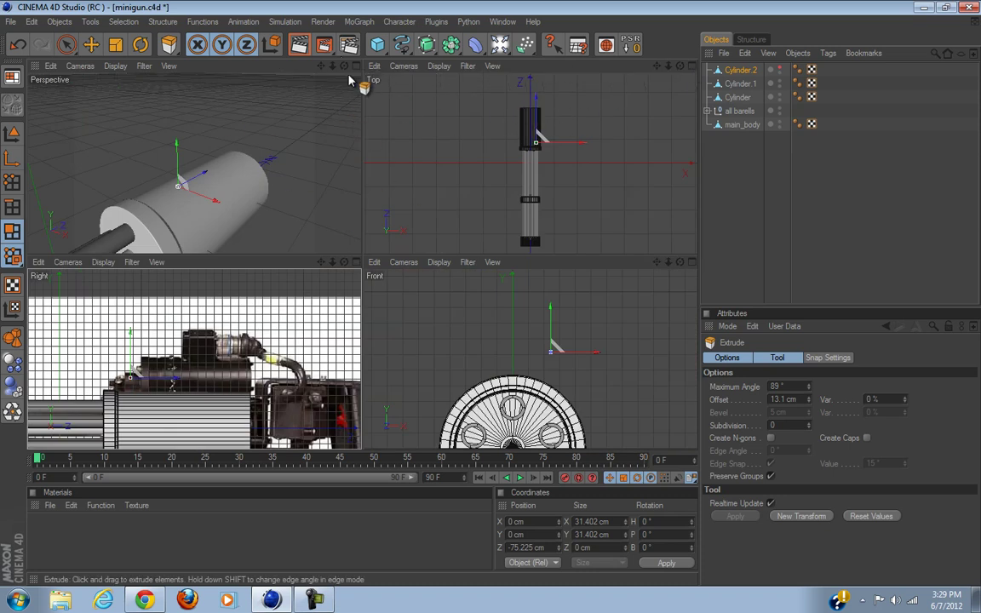
left_click(355, 67)
scroll(358, 293, "down", 6)
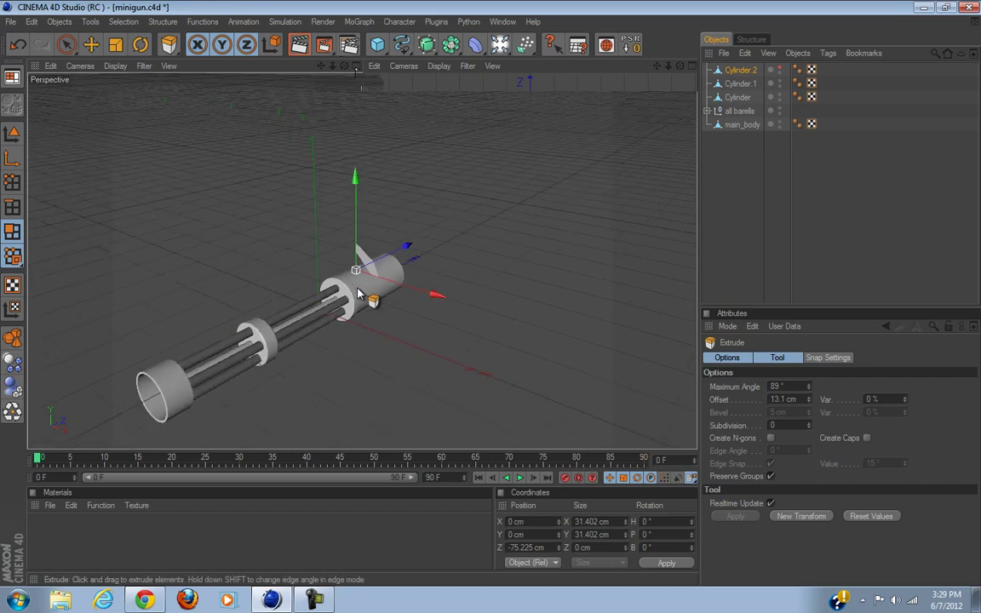
scroll(358, 293, "up", 5)
scroll(422, 295, "up", 8)
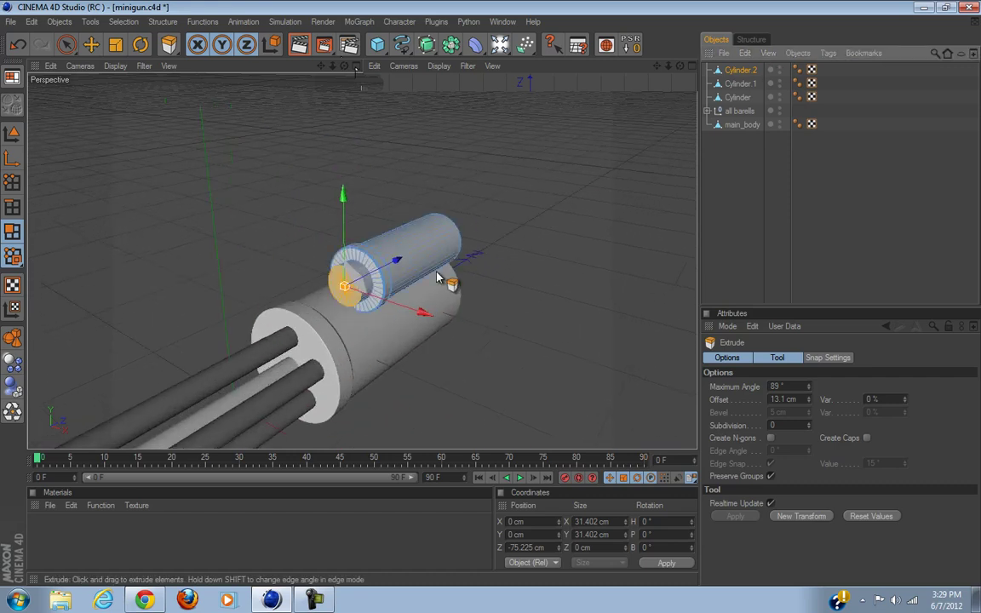
key("ctrl+z")
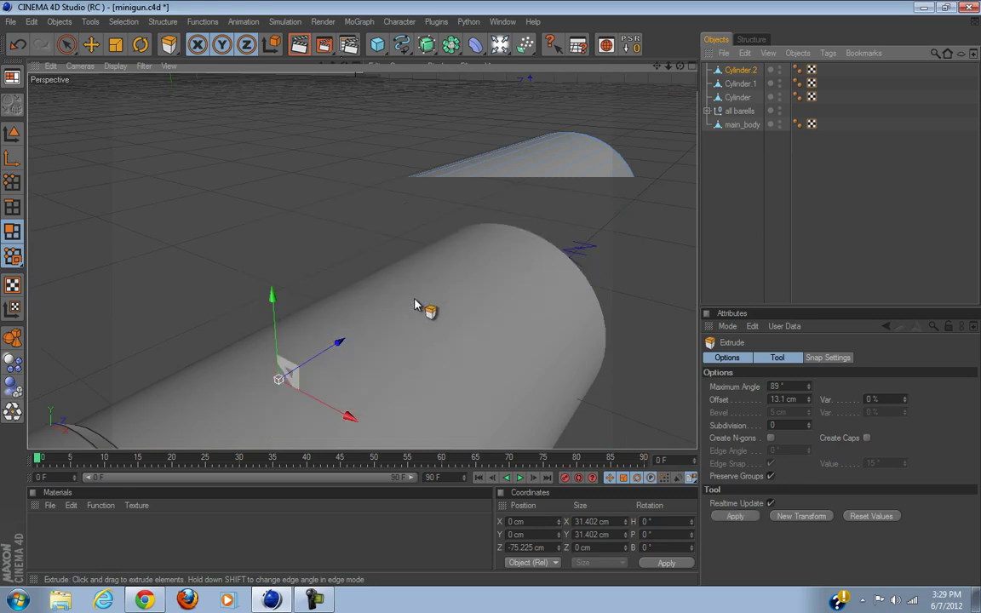
left_click(779, 67)
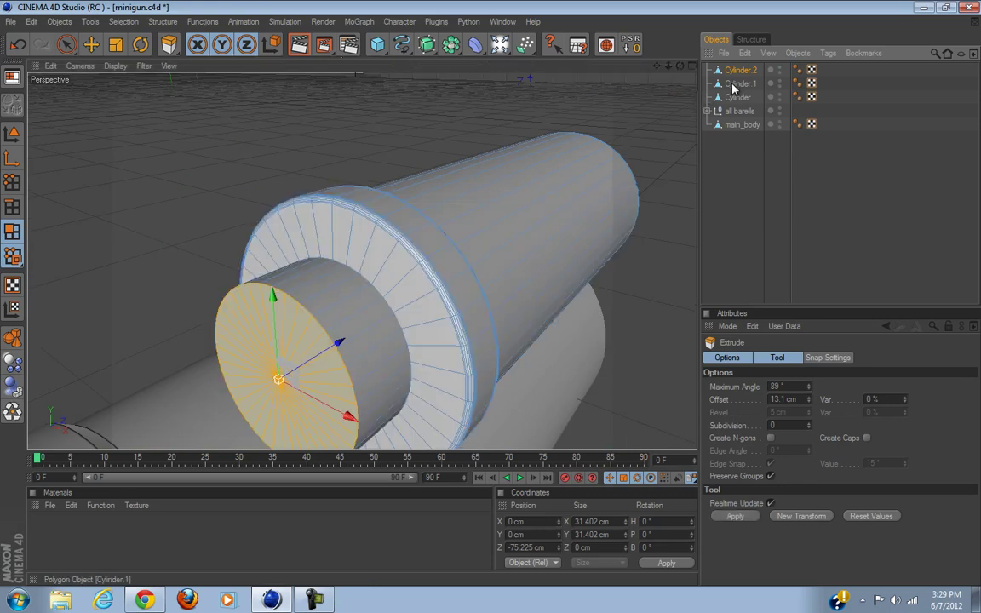
key("ctrl+z")
left_click_drag(349, 236, 328, 244, "alt")
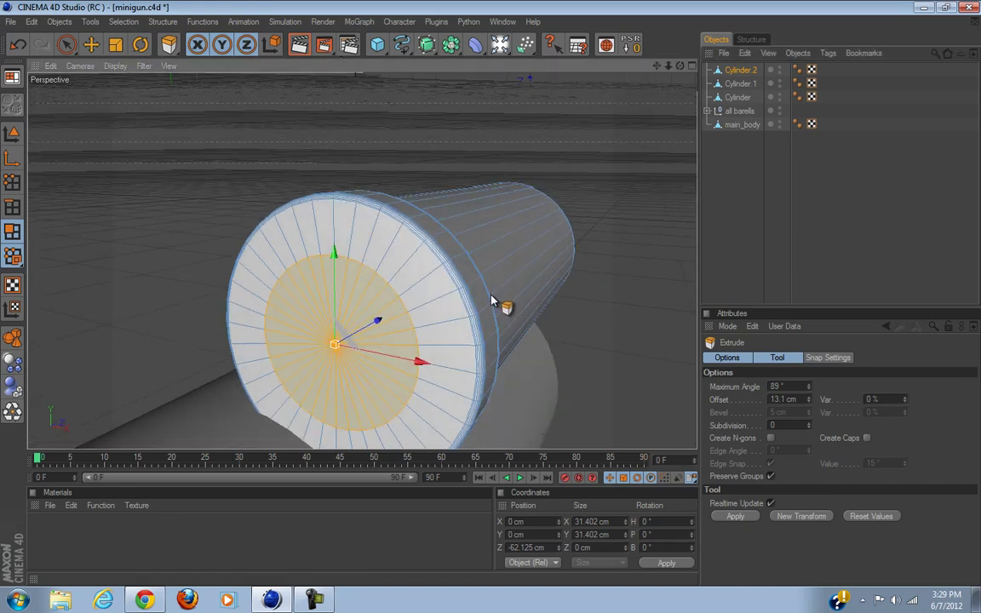
Inset the front face's central polygons by 1.1 cm and push them about 2 cm into the housing.
right_click(191, 160)
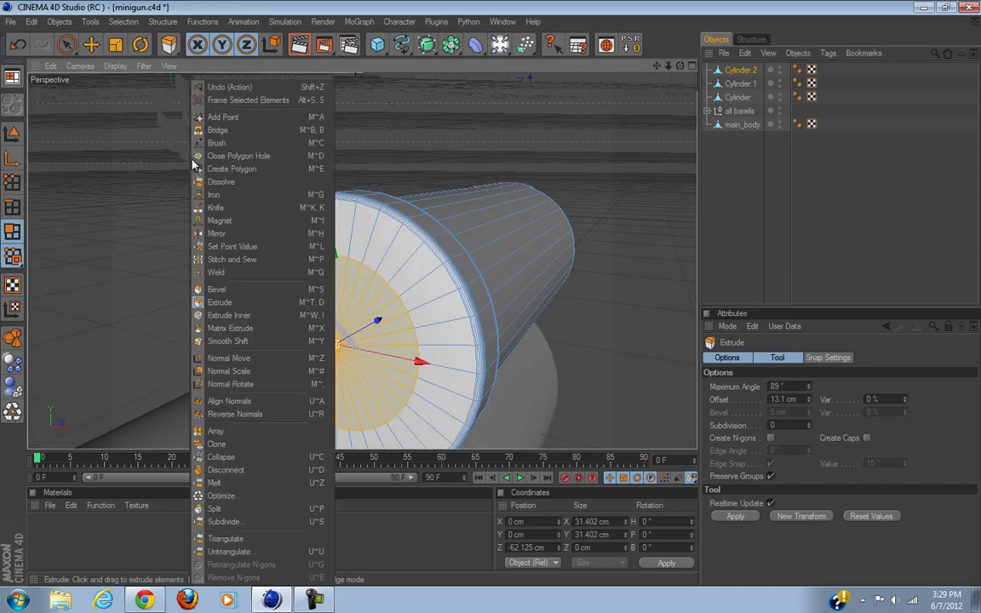
left_click(247, 315)
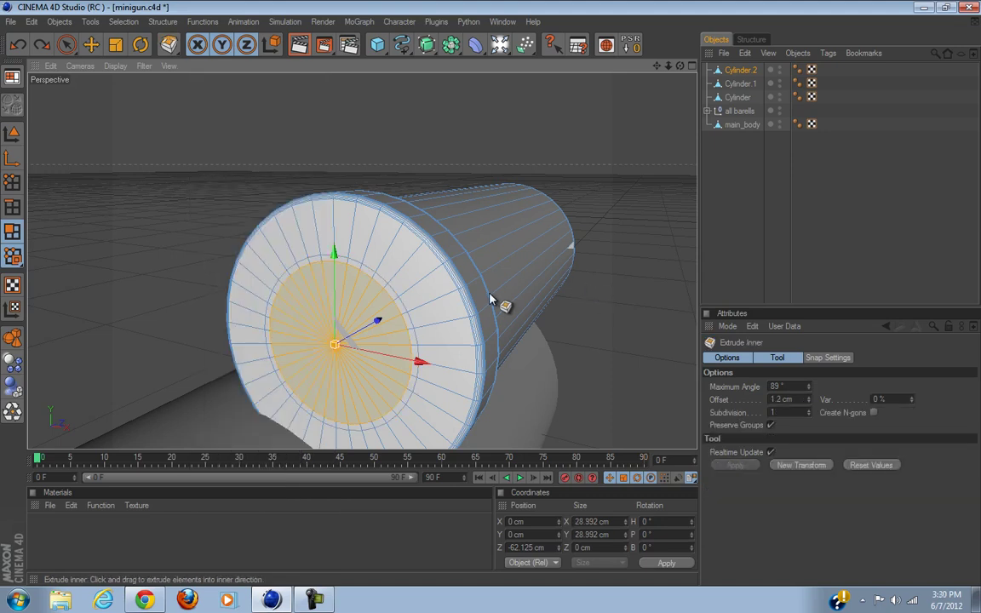
mouse_move(490, 294)
left_mouse_down()
mouse_move(508, 284)
mouse_move(491, 294)
left_mouse_up()
left_click_drag(390, 339, 497, 304)
left_click_drag(349, 338, 379, 328, "alt")
scroll(338, 375, "up", 5)
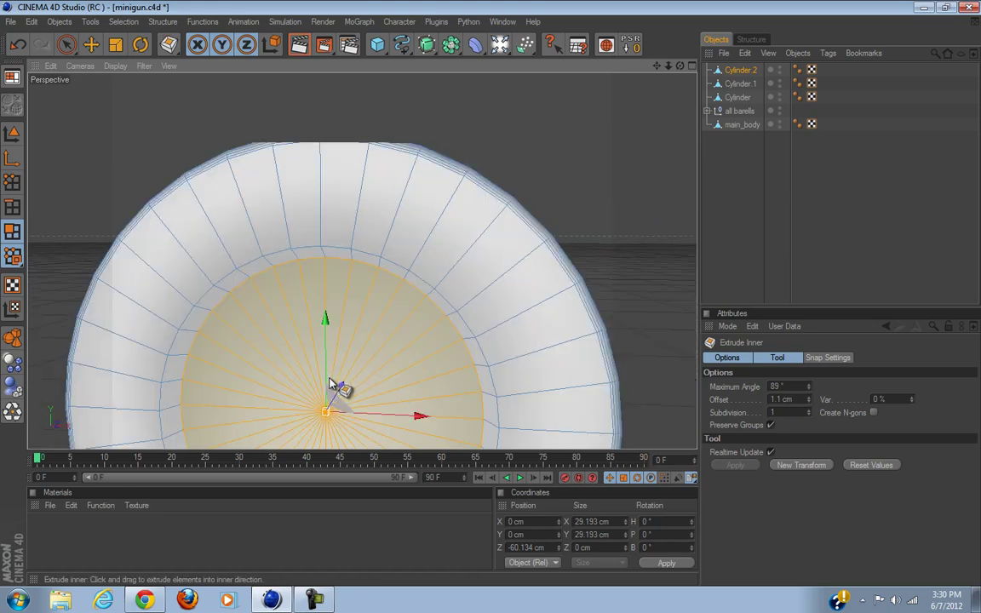
Inset the recessed central polygons again by 0.25 cm to form a narrow supporting ring.
right_click(377, 345)
left_click(416, 315)
left_click_drag(492, 299, 491, 300)
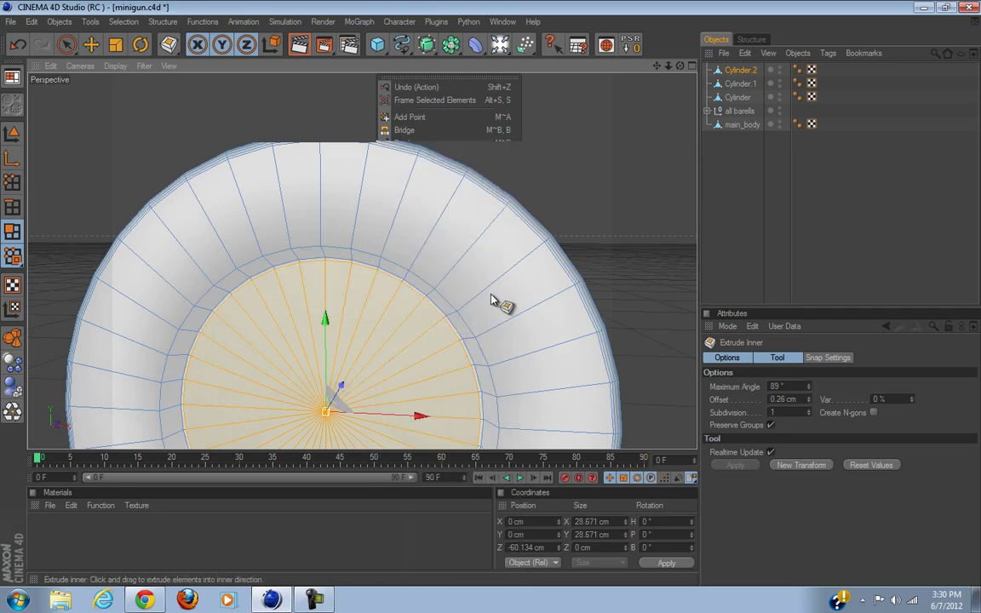
left_click_drag(428, 328, 492, 295, "alt")
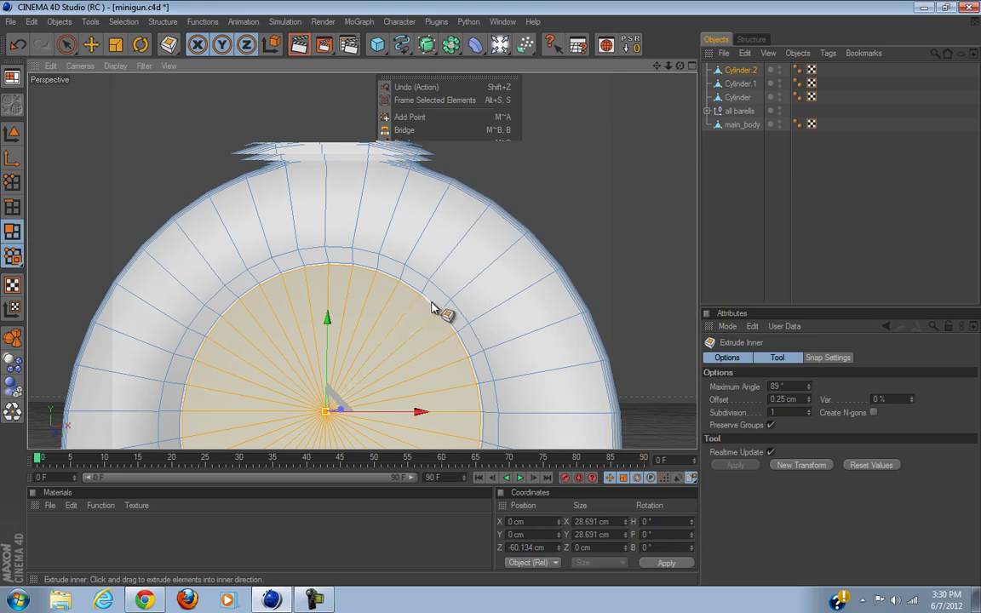
Loop-select the flat outer ring of polygons on the front face and inset it slightly.
key("u")
key("l")
left_click(494, 291)
key("m")
left_click(518, 319)
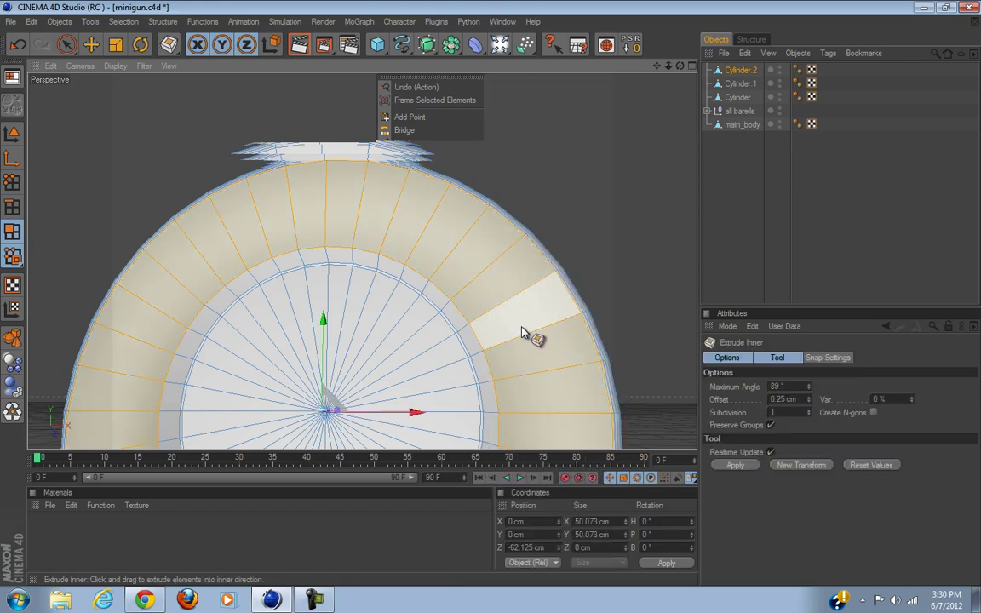
Loop-select the recess's sloped wall, inset it by 0.51 cm, and deselect Cylinder.2.
key("u")
key("l")
left_click(476, 359)
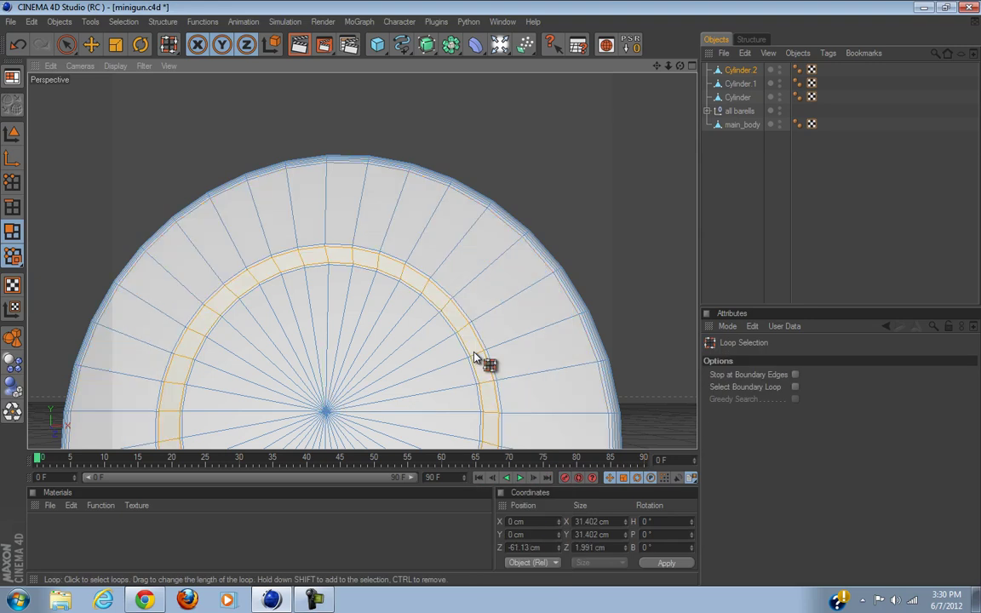
key("m")
left_click(492, 315)
left_click_drag(490, 293, 490, 294)
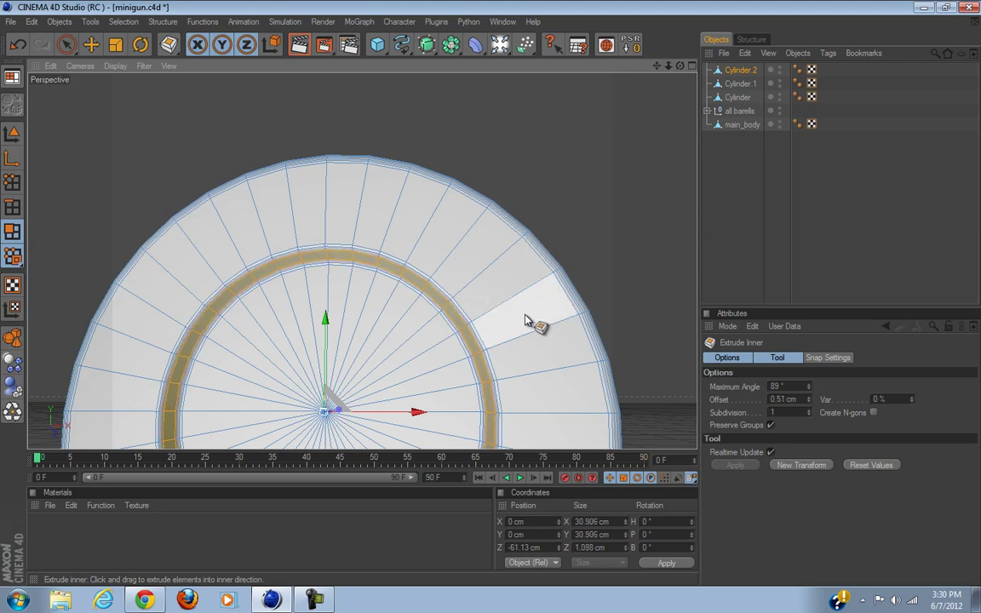
left_click(68, 51)
left_click(807, 177)
Inspect the recessed front, examine the housing's middle band in the side-view reference with Cylinder.2 hidden, and show Cylinder.2 again.
scroll(489, 296, "down", 8)
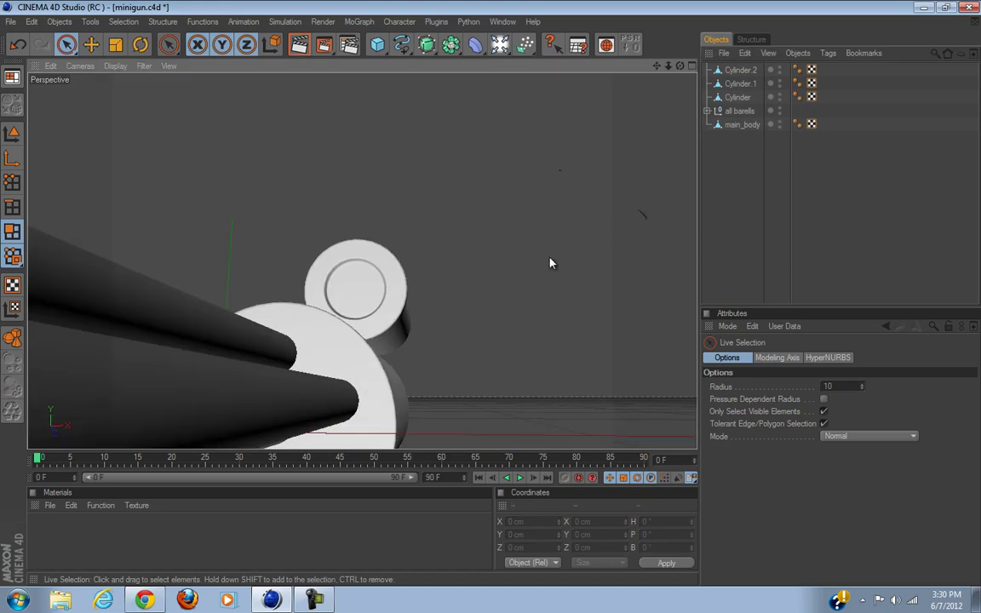
left_click_drag(488, 295, 389, 275, "alt")
left_click_drag(400, 314, 491, 299, "alt")
left_click_drag(431, 340, 323, 319, "alt")
left_click(690, 65)
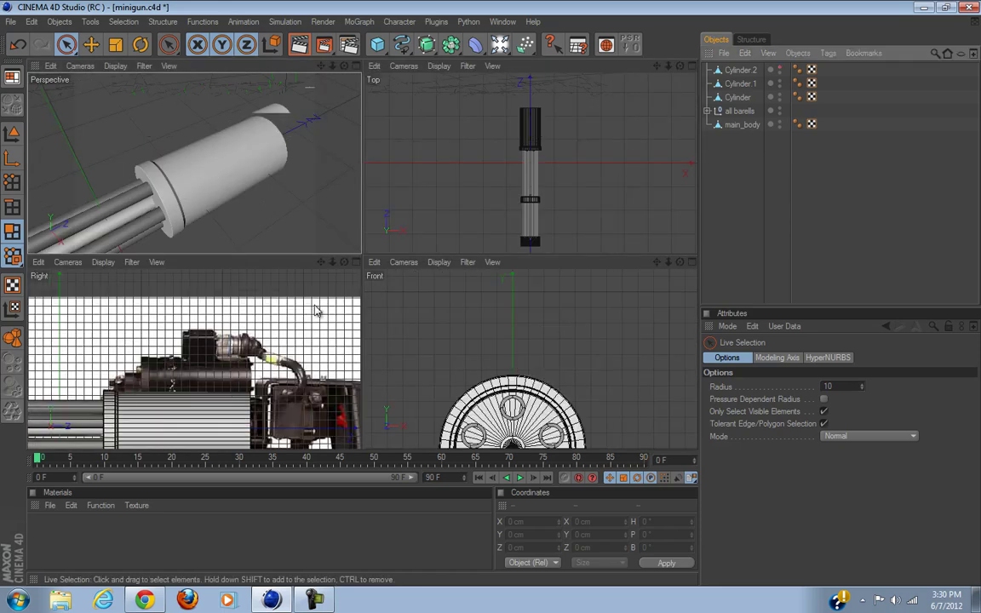
left_click(355, 263)
scroll(292, 375, "up", 3)
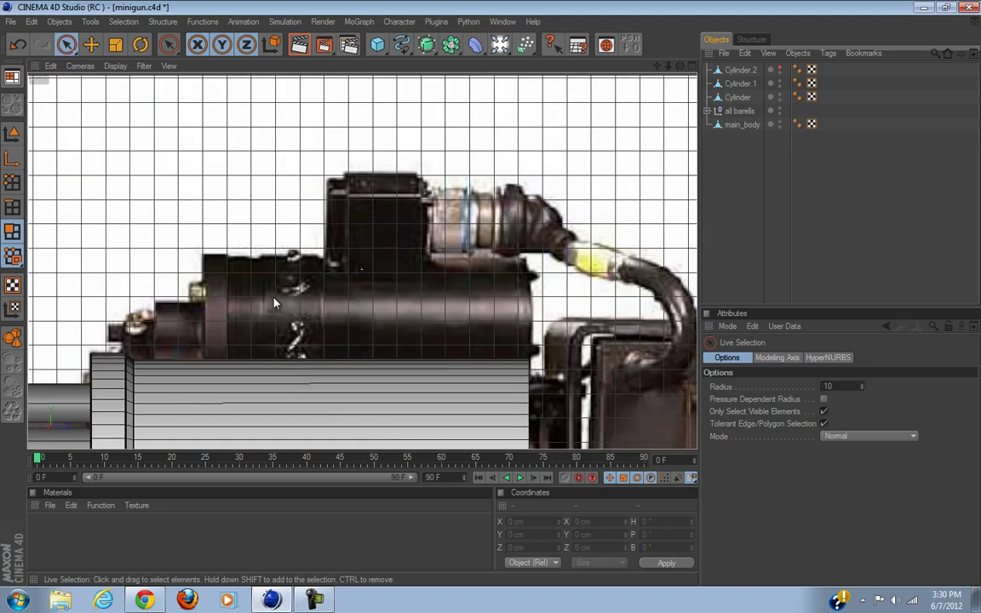
scroll(276, 299, "up", 4)
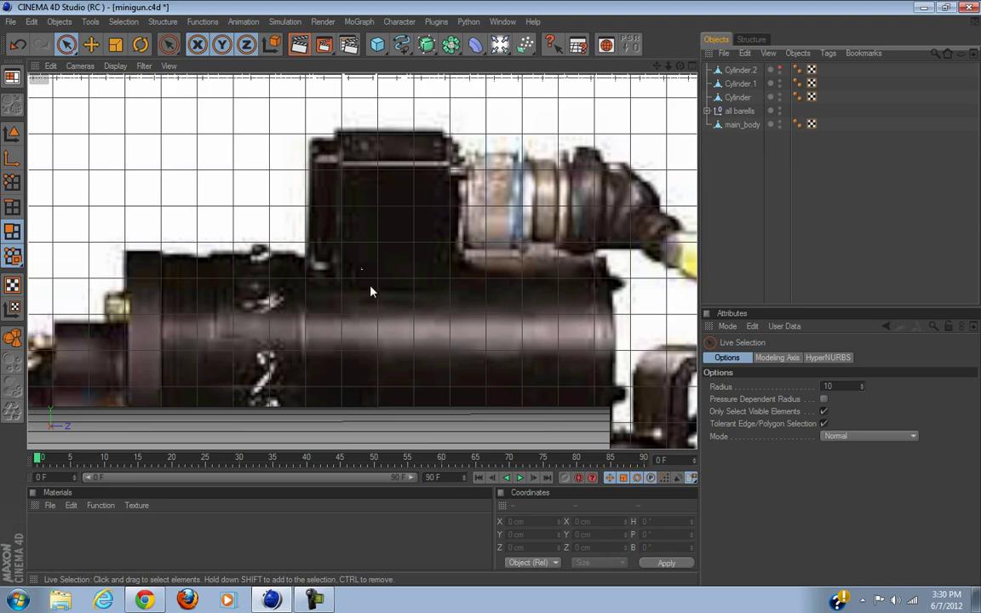
scroll(424, 260, "down", 2)
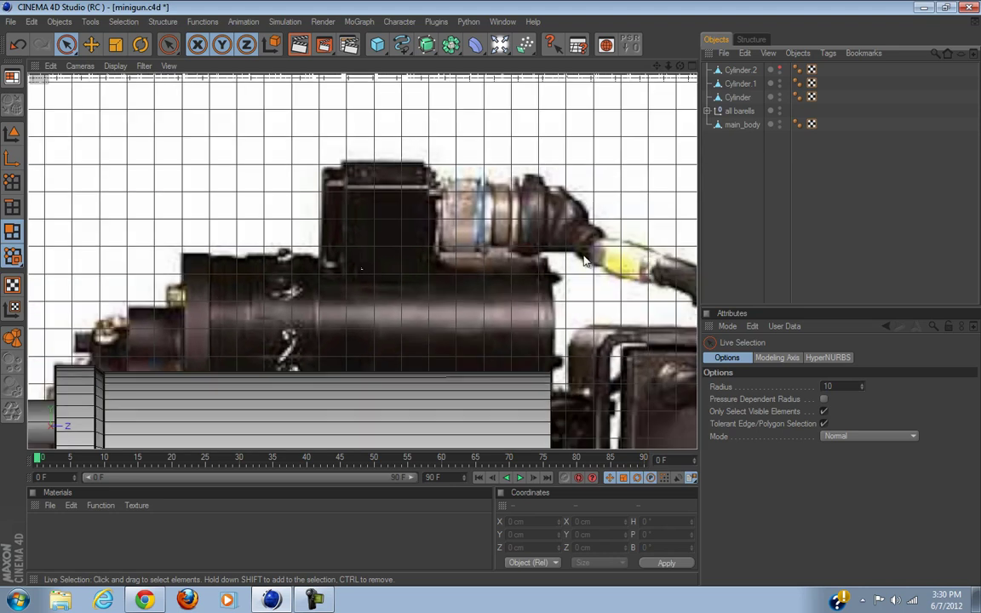
scroll(523, 304, "down", 2)
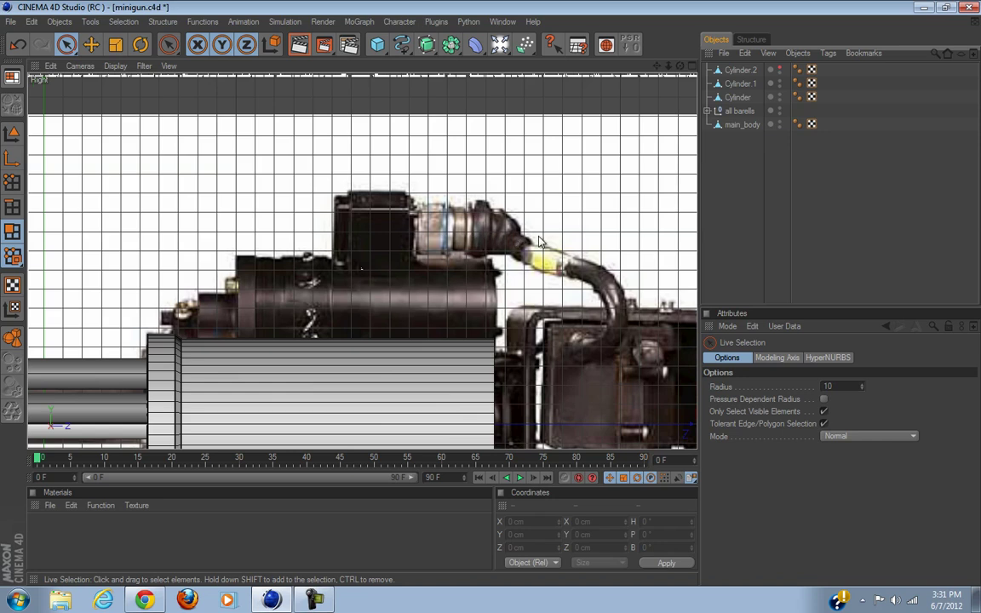
left_click(692, 67)
left_click(355, 67)
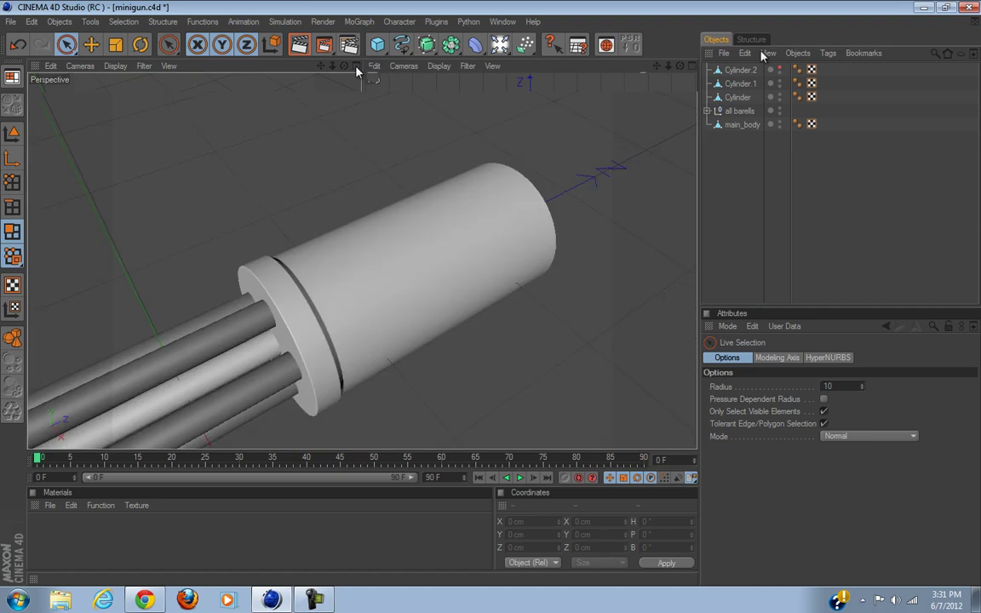
left_click(777, 70)
Cut two edge loops around Cylinder.2 with the Knife in Loop mode, bounding the raised band between collar and upper box.
scroll(526, 295, "up", 6)
scroll(529, 287, "down", 3)
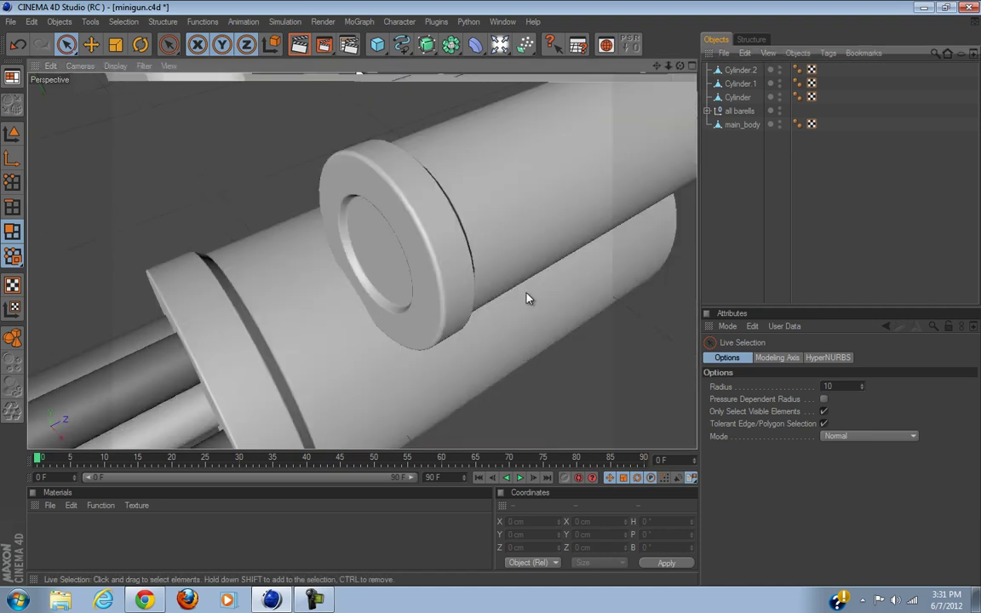
left_click(739, 72)
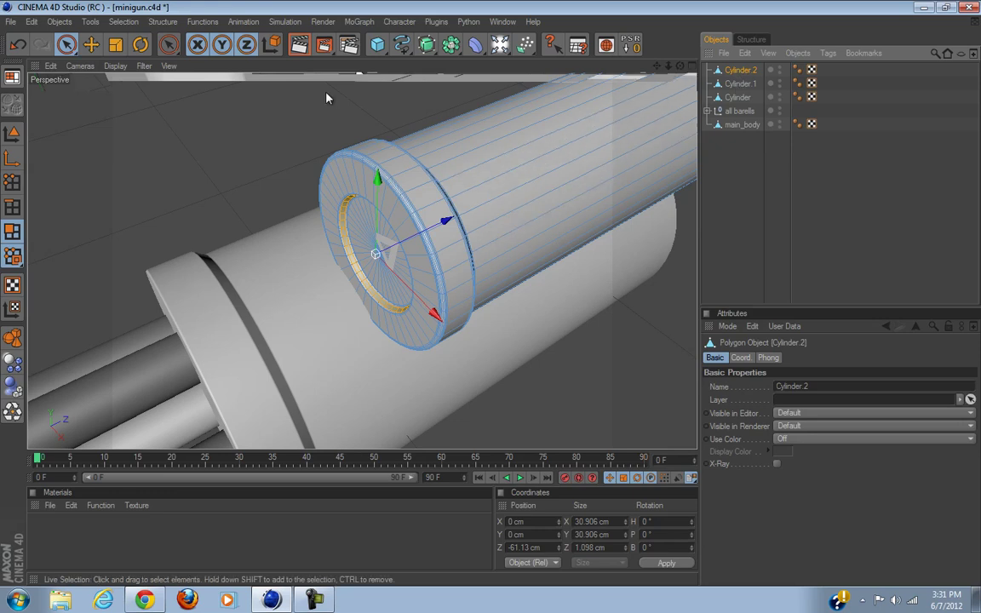
left_click(12, 207)
left_click(455, 195)
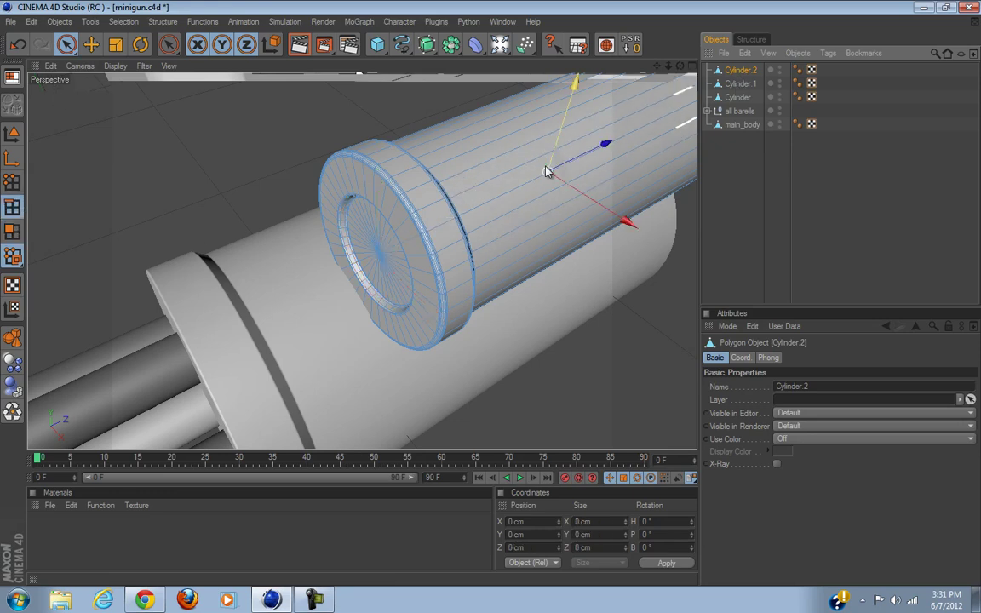
key("k")
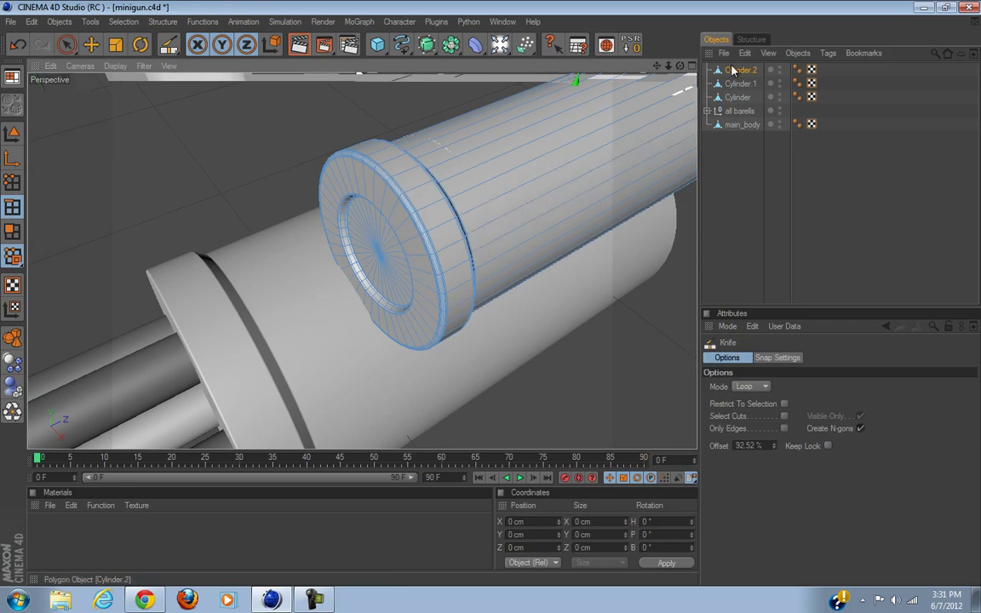
left_click(690, 66)
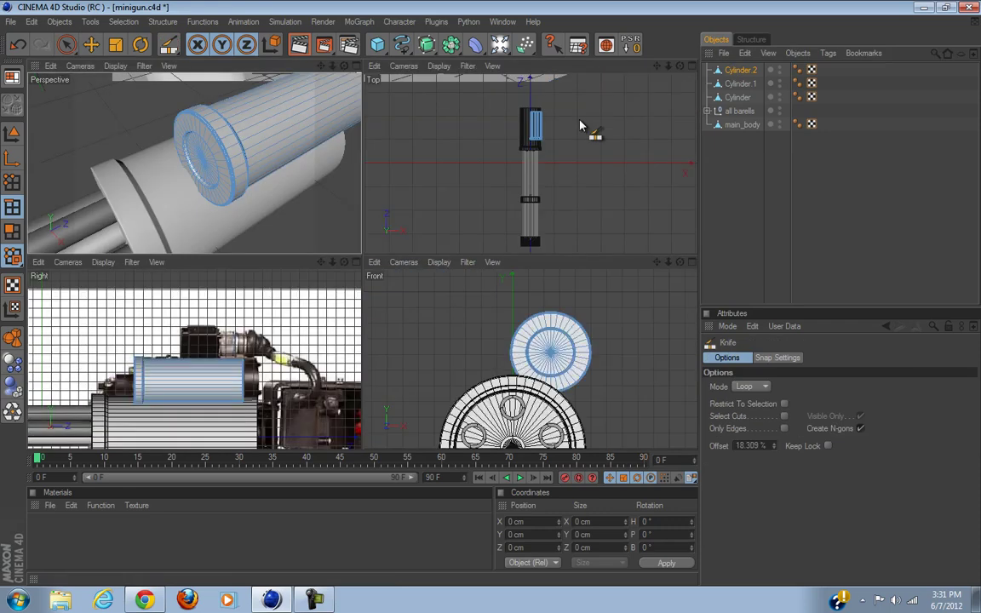
left_click(356, 262)
scroll(247, 332, "up", 5)
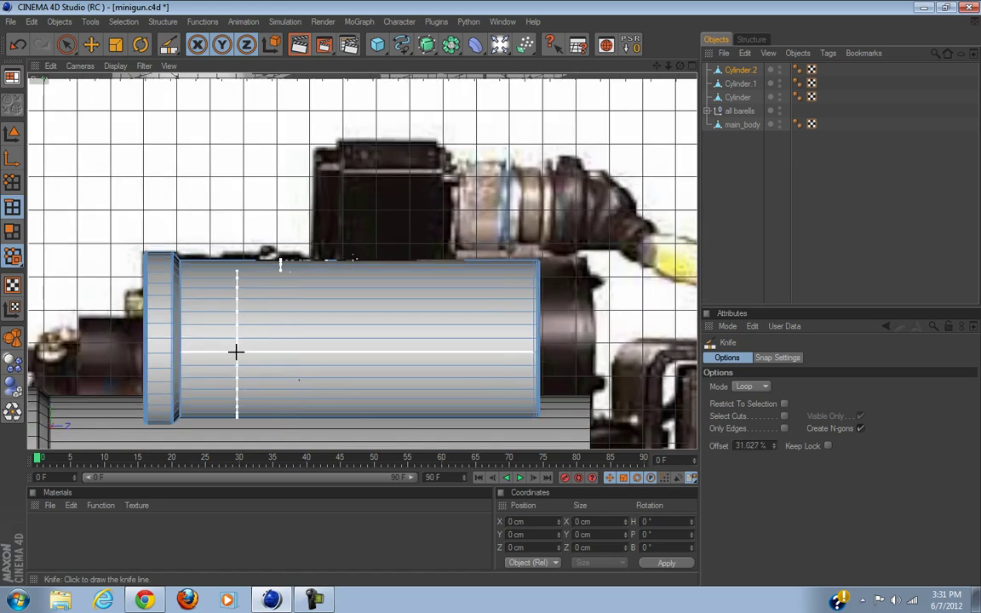
middle_click_drag(396, 255, 490, 291, "alt")
scroll(490, 291, "up", 3)
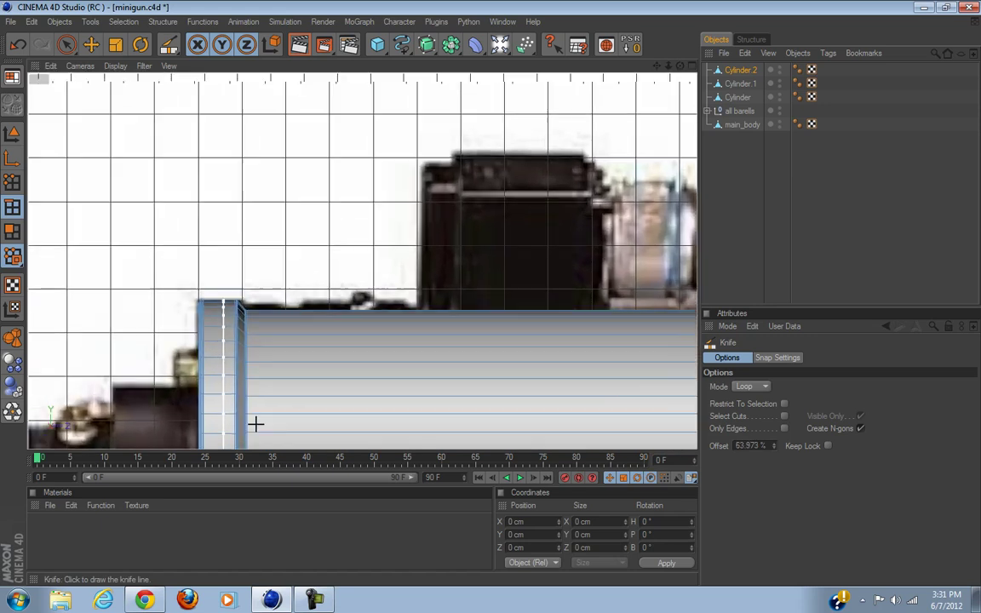
left_click(300, 348)
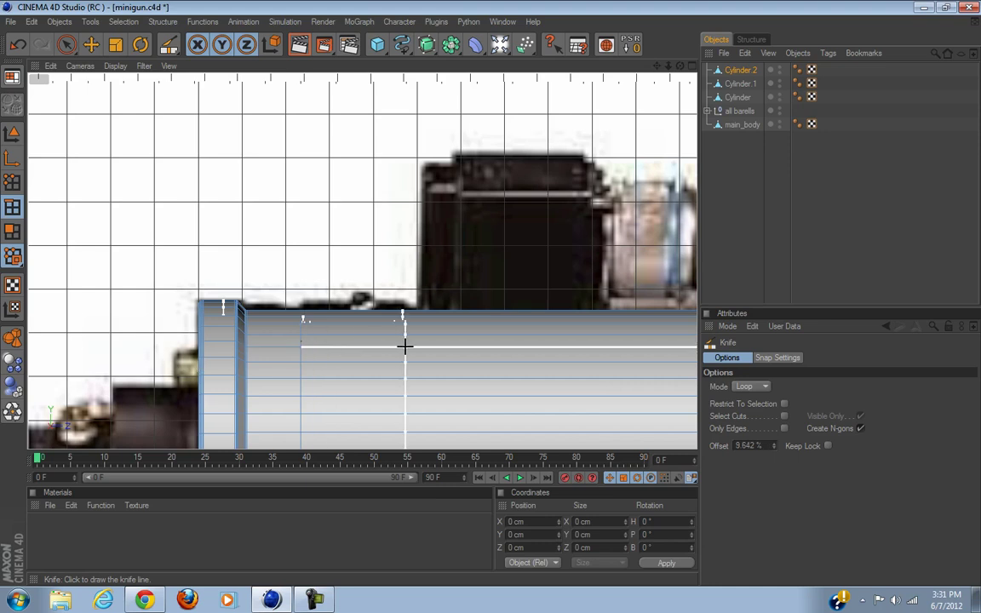
left_click(405, 346)
scroll(349, 406, "down", 3)
scroll(348, 405, "up", 3)
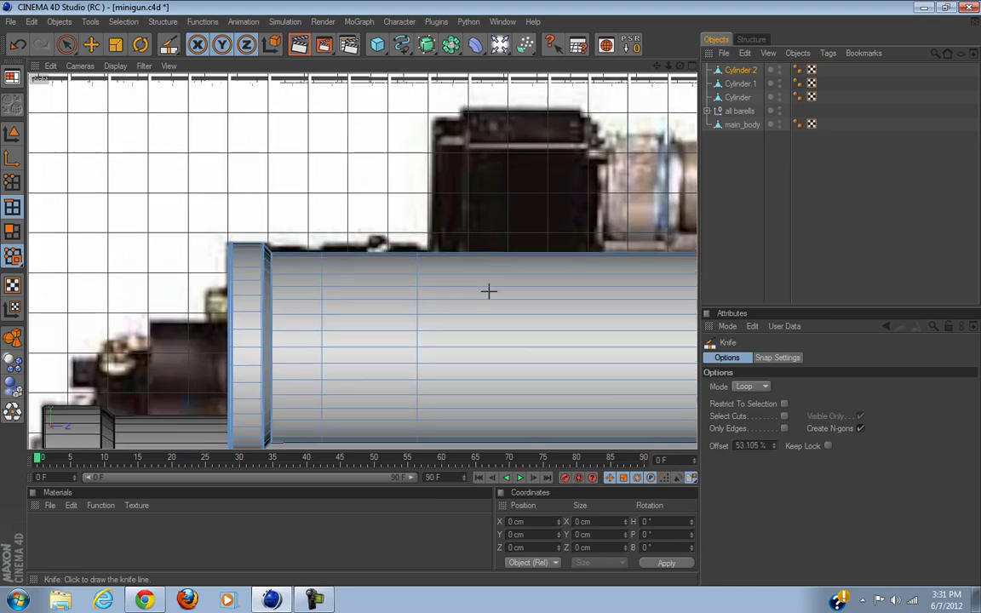
left_click(320, 320)
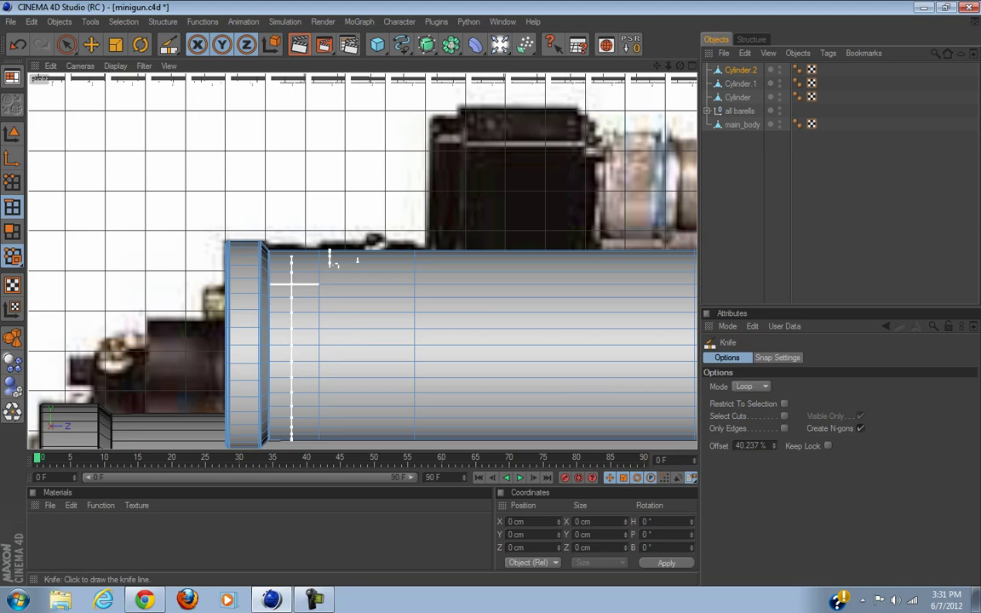
Loop-select the band of polygons between the two new cuts and inset it by 0.8 cm.
left_click(70, 47)
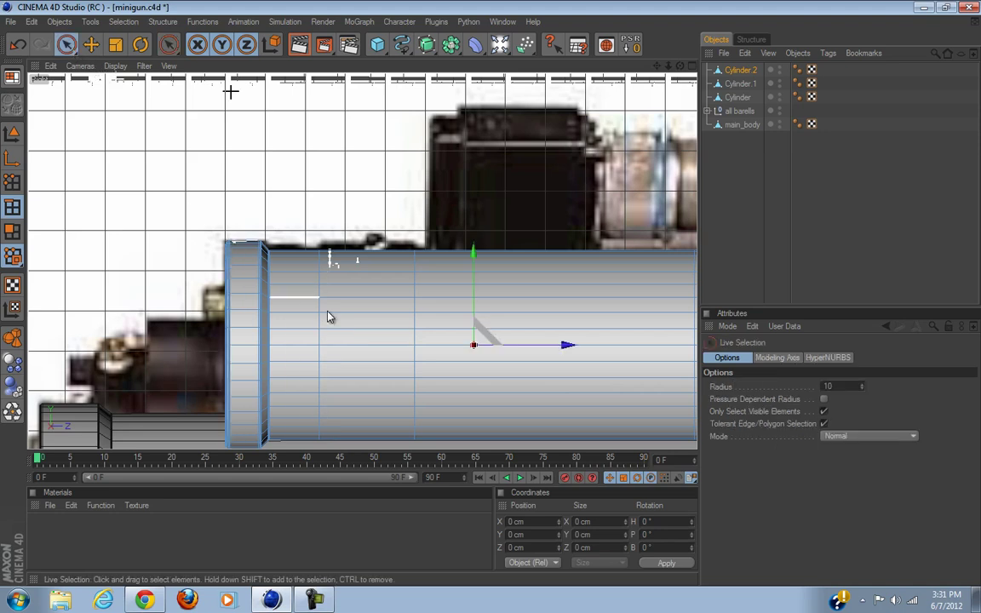
left_click(12, 230)
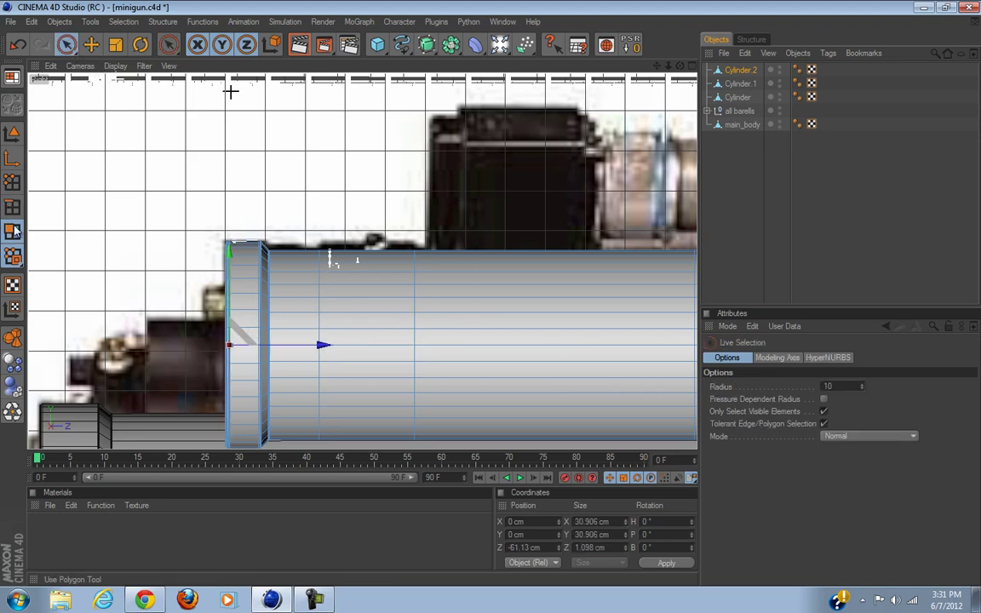
key("u")
key("l")
left_click(366, 314)
scroll(368, 387, "up", 1)
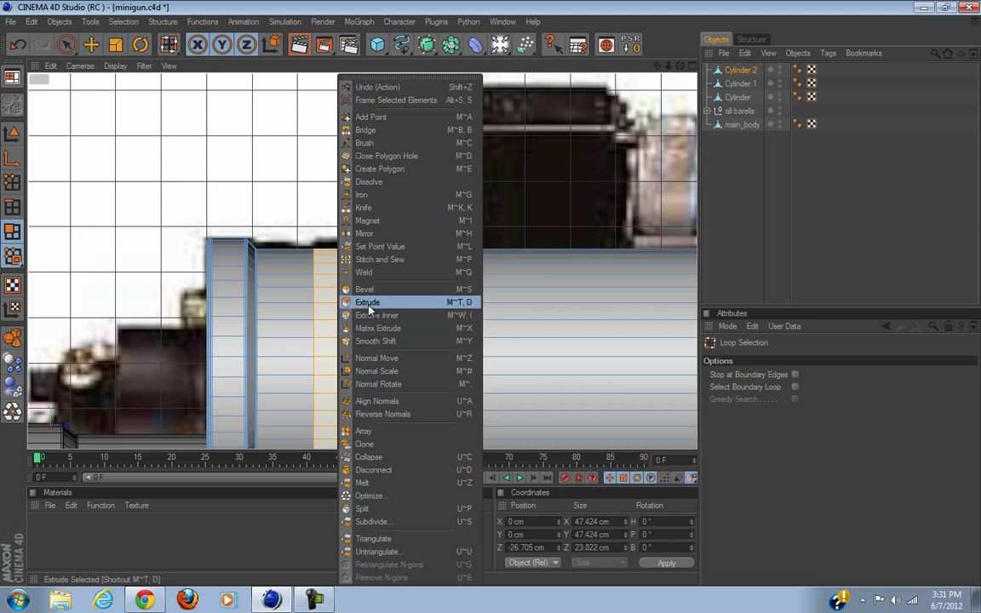
left_click(371, 315)
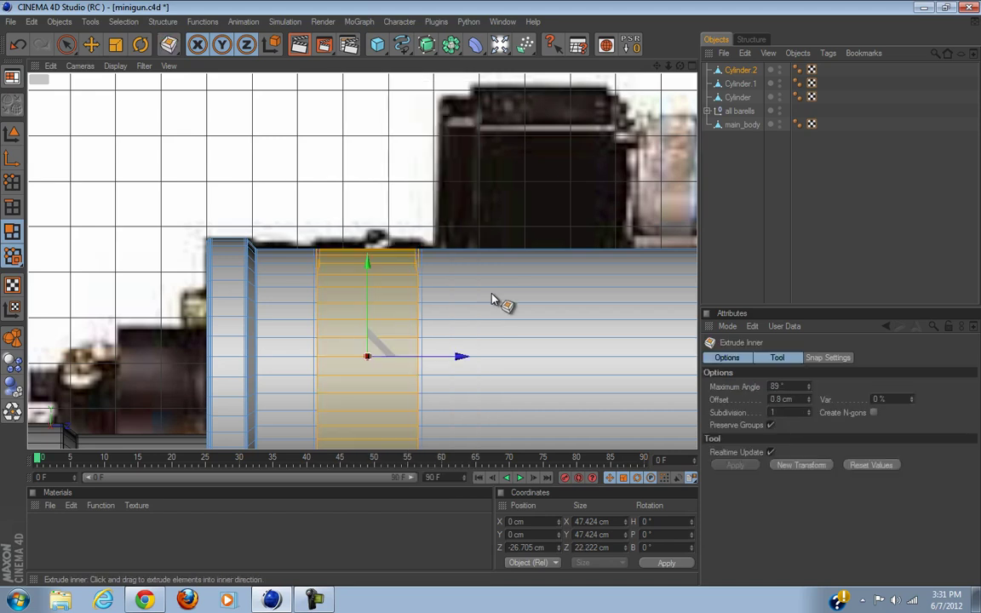
Try to scale the inset band in the side view, and undo the scaling.
left_click(116, 44)
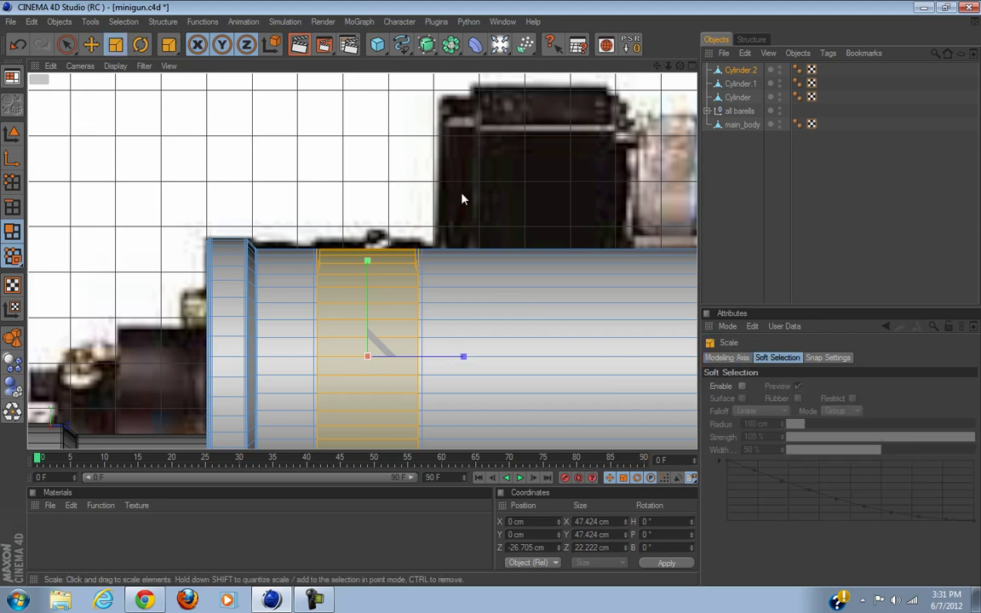
left_click_drag(387, 183, 492, 298)
key("ctrl+z")
Try to enlarge the inset band in X and Y to about 50.8 cm across in the perspective view, and undo it.
middle_click(662, 90)
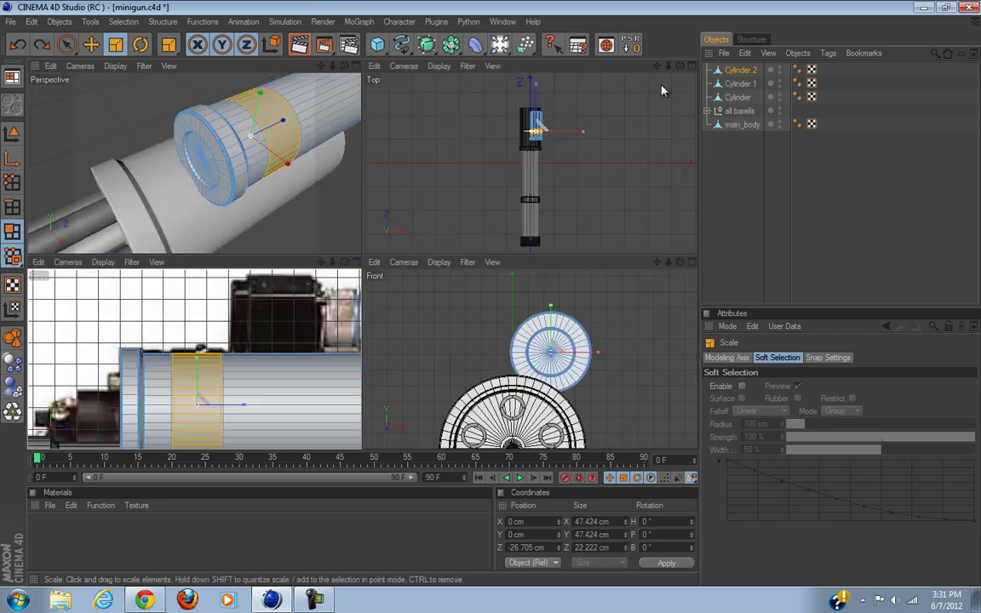
left_click(356, 67)
left_click_drag(346, 114, 493, 296, "alt")
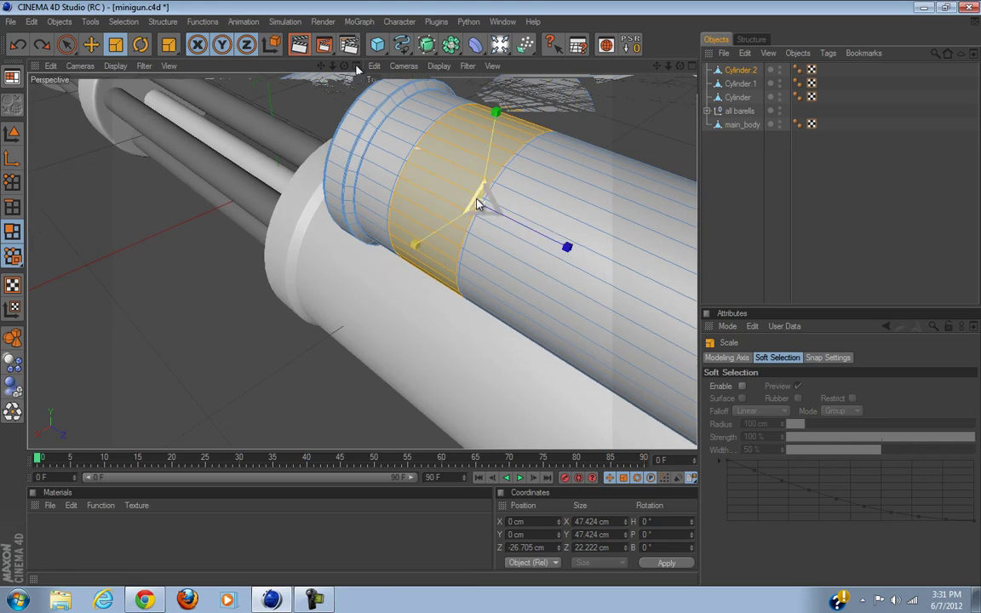
left_click_drag(480, 205, 491, 299)
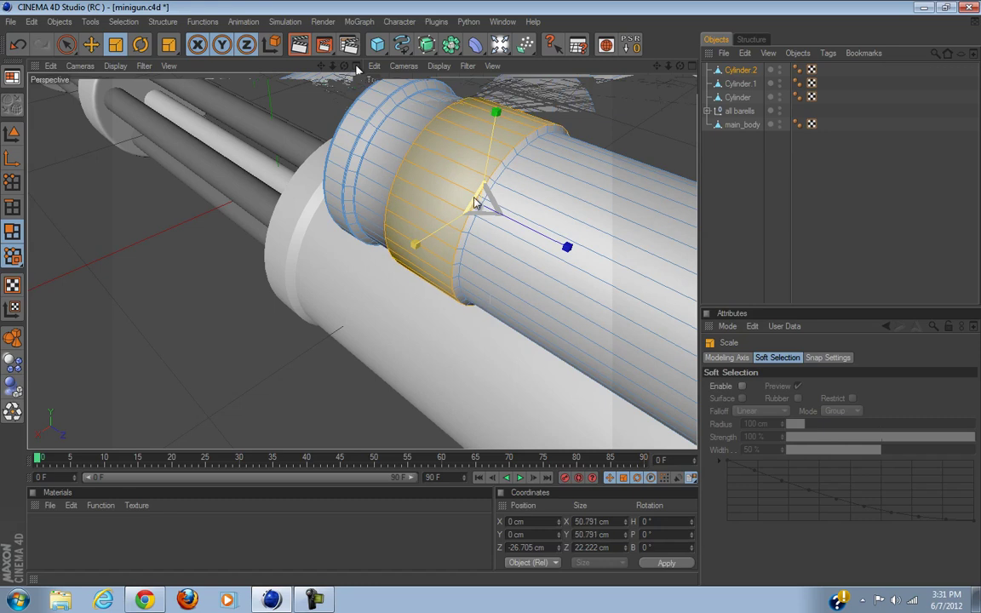
left_click_drag(465, 207, 392, 247, "alt")
key("ctrl+z")
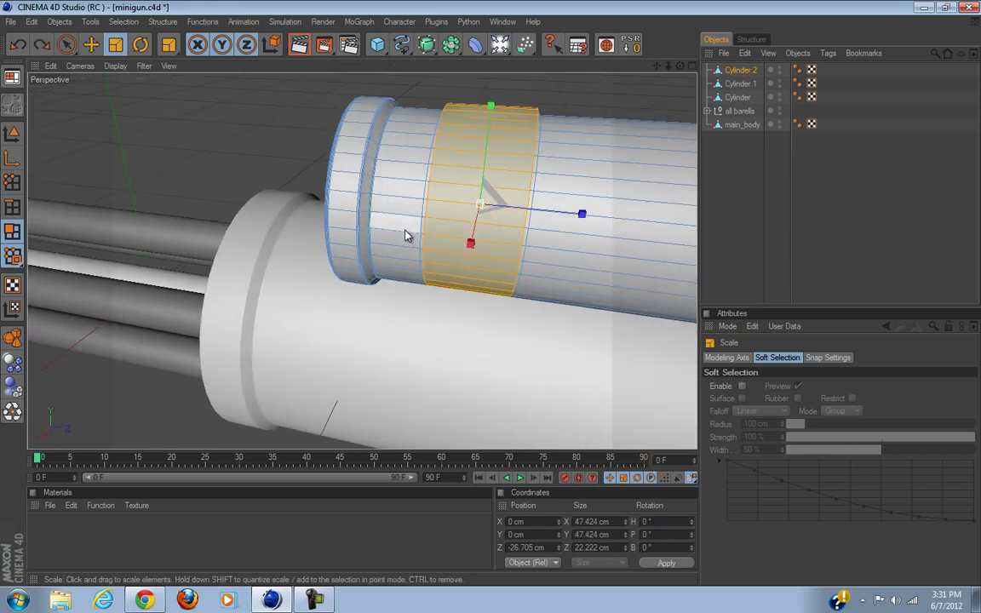
Review the perspective viewport's display options and its filter settings.
key("shift+v")
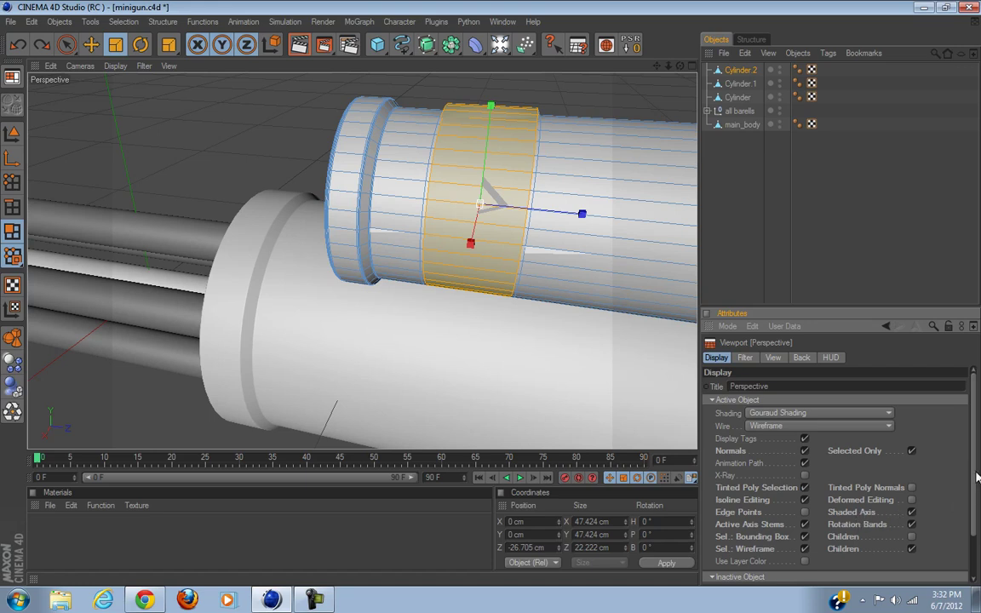
scroll(969, 509, "down", 3)
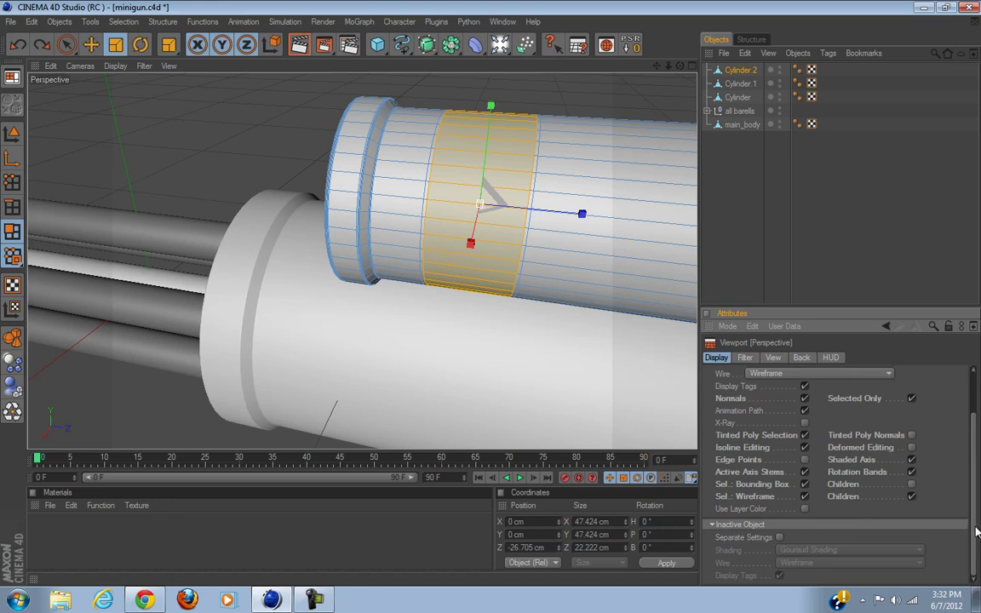
left_click_drag(976, 528, 977, 502)
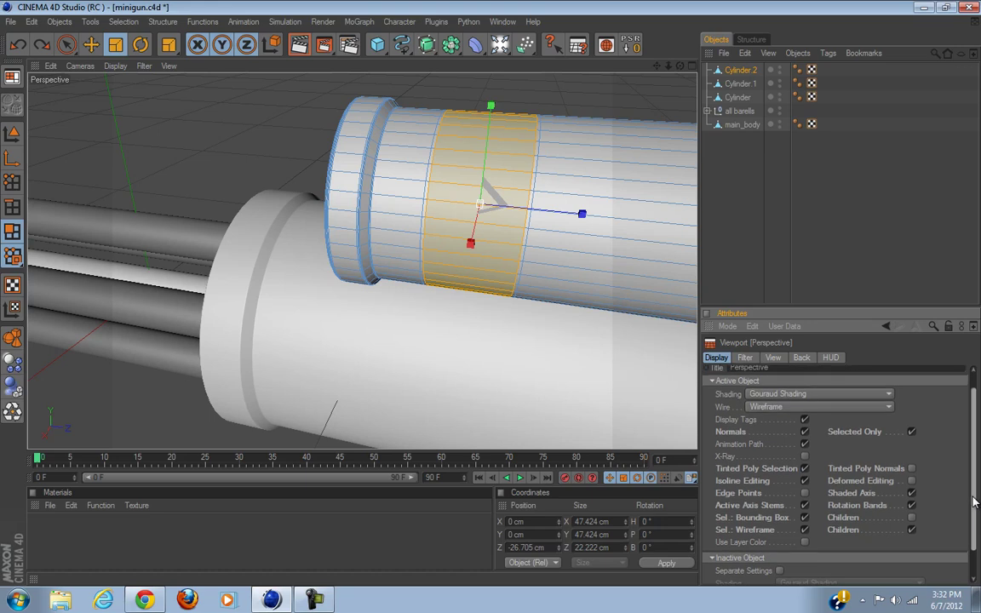
left_click(746, 358)
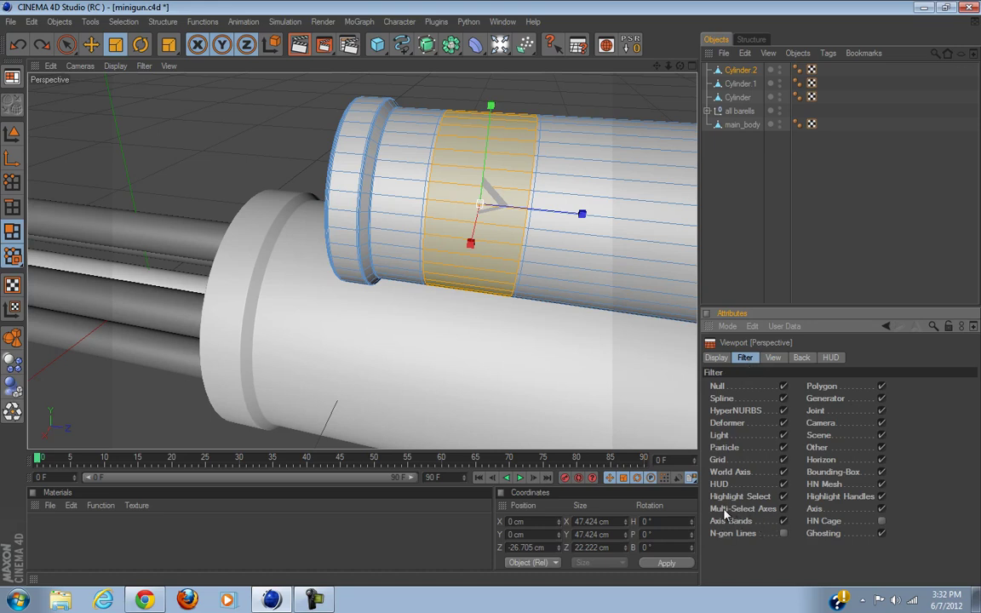
Scale the inset band on Cylinder.2 to about 51.3 cm in X and Y and 21.7 cm in Z.
left_click_drag(411, 298, 467, 286, "alt")
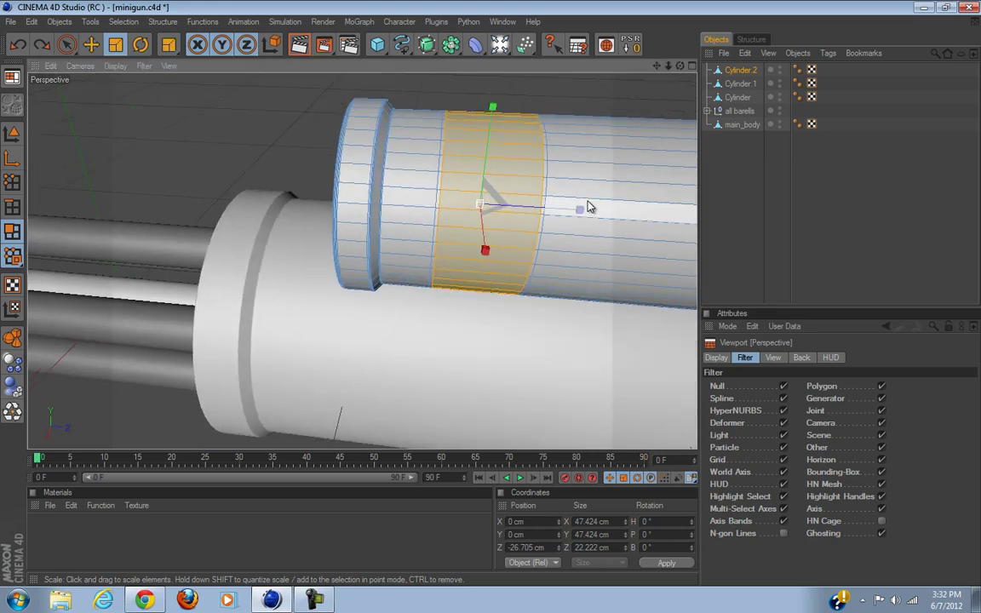
left_click_drag(536, 251, 495, 298, "alt")
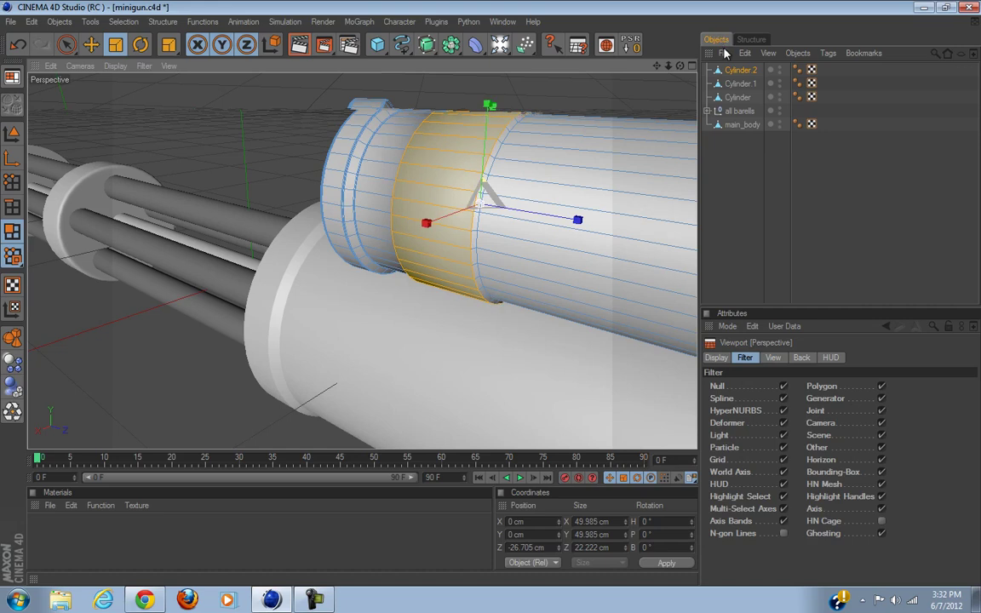
left_click(691, 65)
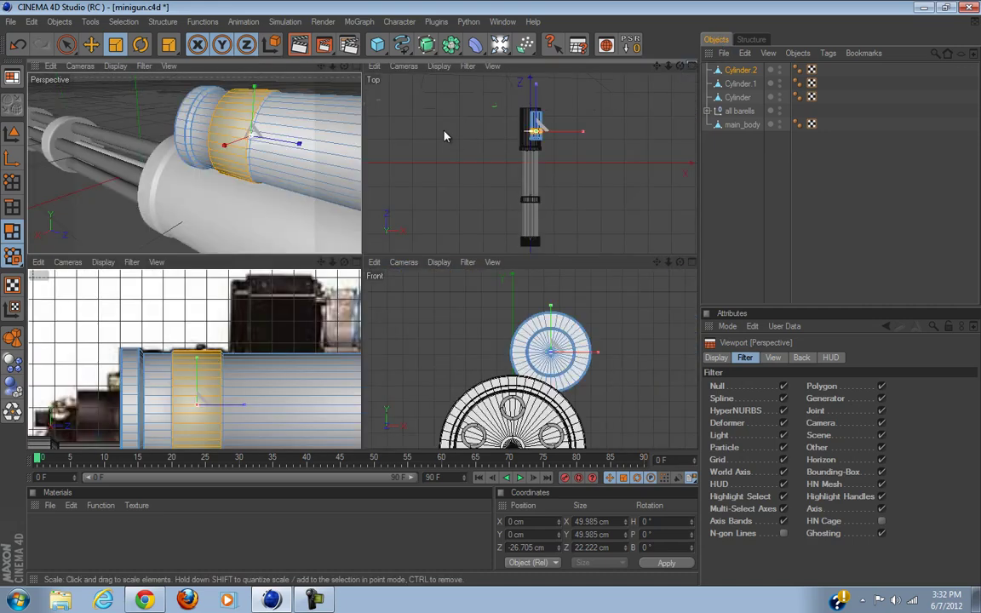
scroll(204, 347, "up", 5)
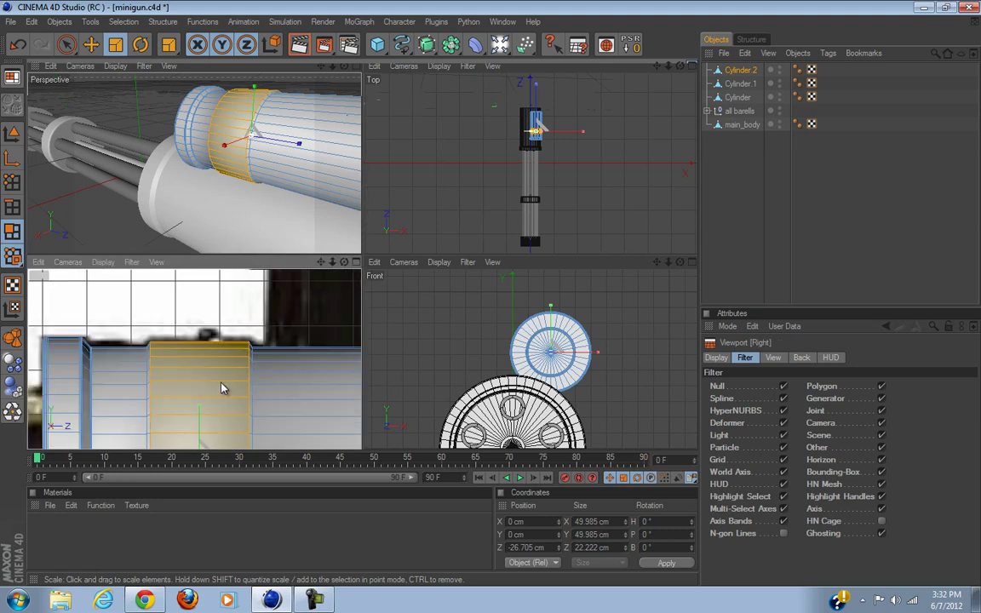
left_click_drag(252, 136, 256, 137)
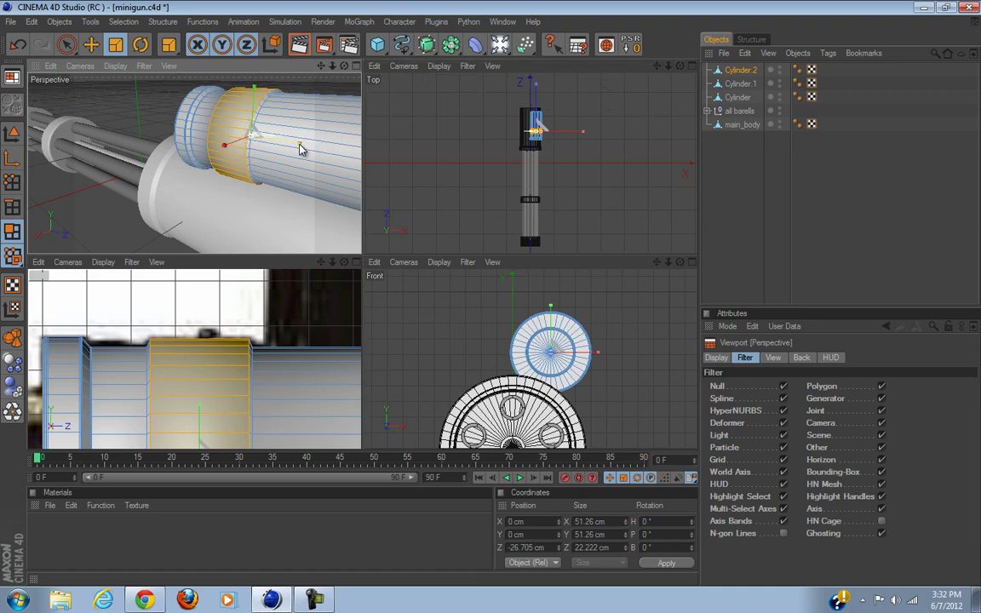
left_click_drag(299, 143, 295, 143)
Add Knife loop cuts close to both edges of the raised band on Cylinder.2.
left_click(357, 68)
left_click_drag(406, 202, 492, 295, "alt")
middle_click_drag(489, 285, 491, 334, "alt")
scroll(376, 316, "up", 5)
scroll(377, 316, "down", 2)
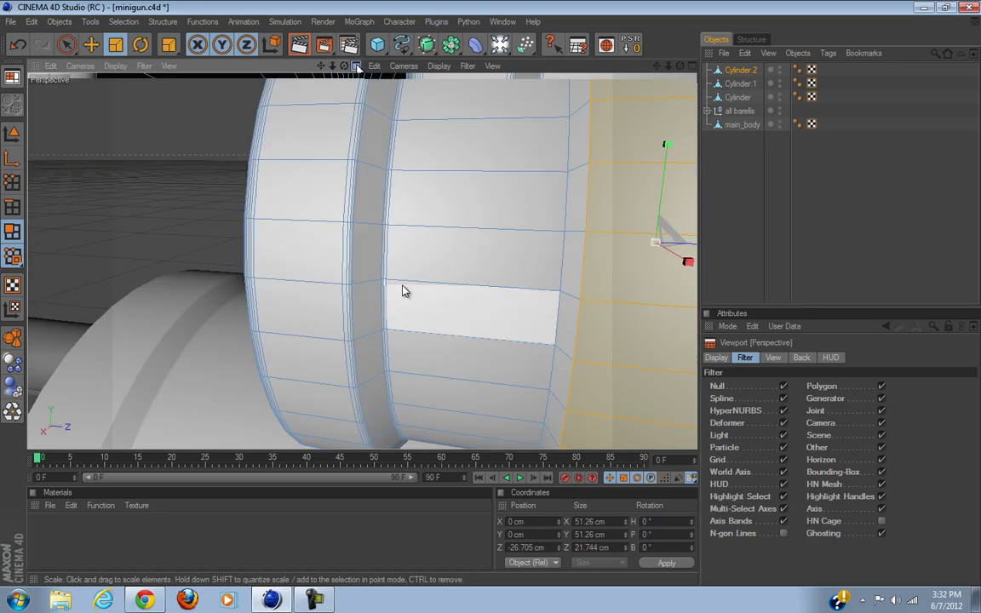
key("k")
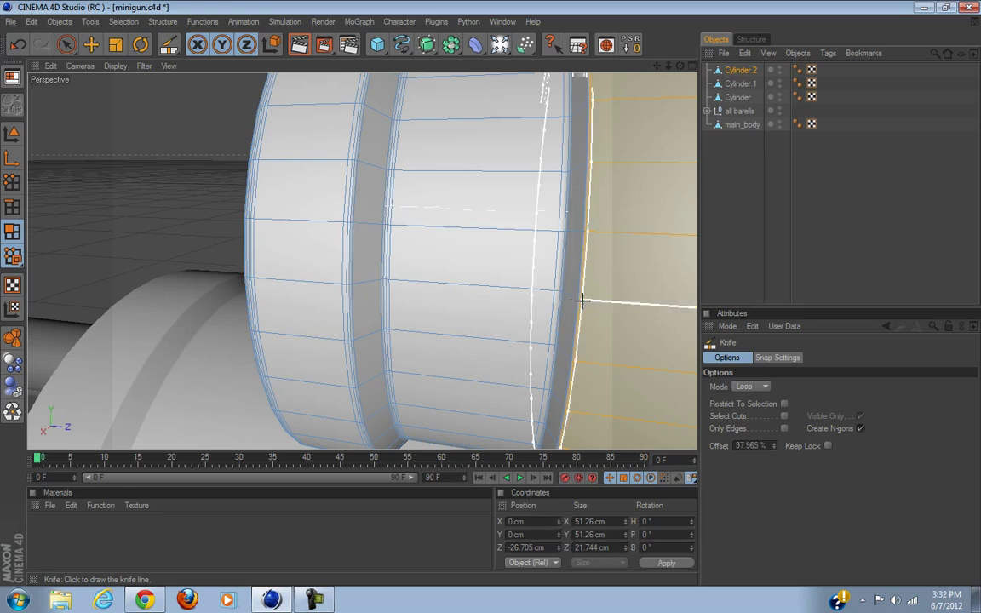
middle_click_drag(608, 306, 490, 291, "alt")
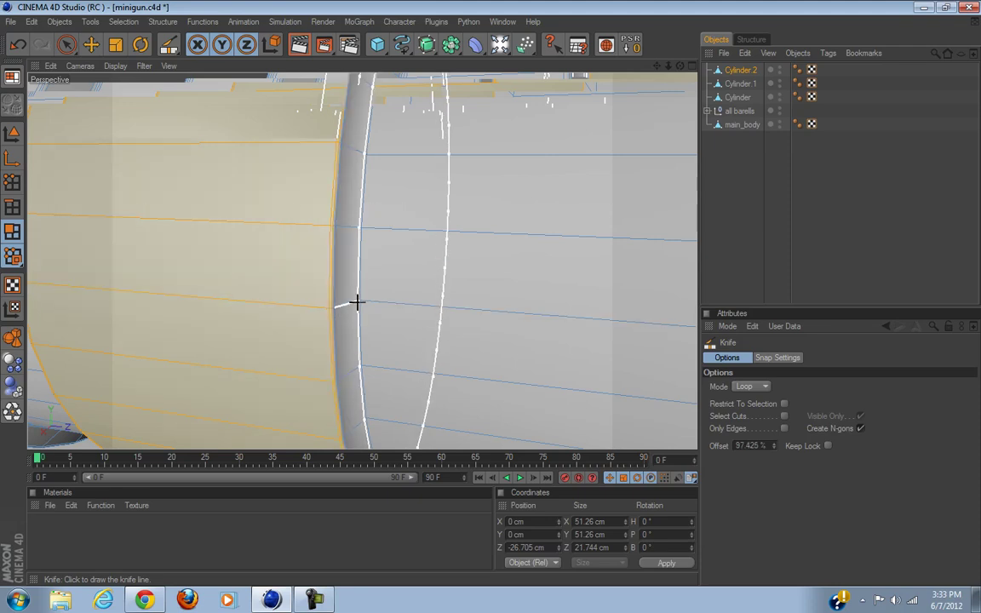
left_click(365, 299)
scroll(440, 318, "down", 5)
middle_click_drag(502, 295, 483, 298, "alt")
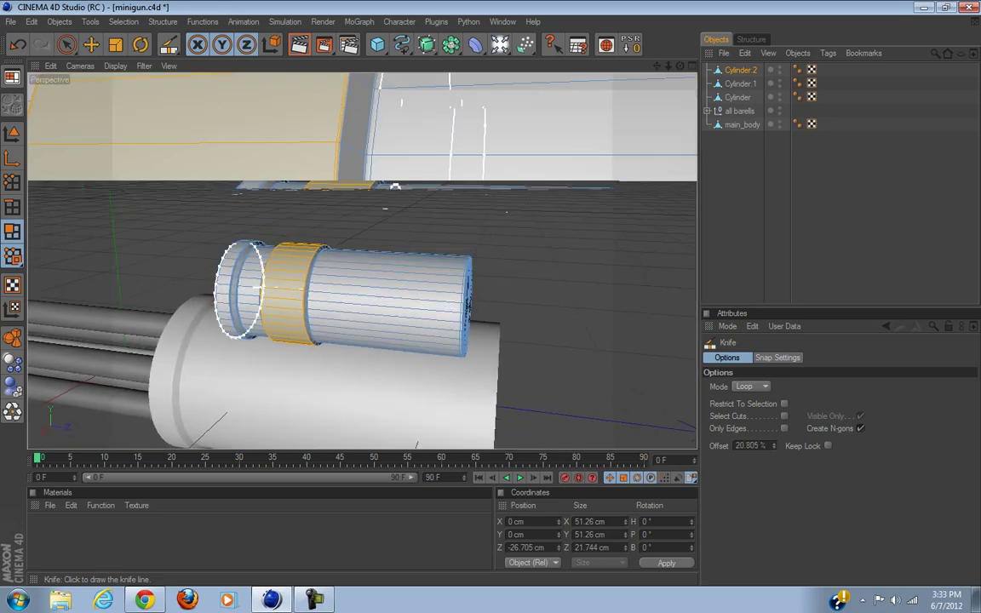
Deselect the band polygons and compare the upper housing with the reference in the side view.
left_click(67, 45)
left_click(381, 152)
mouse_move(475, 300)
left_mouse_down("alt")
mouse_move(517, 293)
mouse_move(493, 307)
mouse_move(479, 291)
mouse_move(501, 299)
mouse_move(513, 287)
mouse_move(482, 296)
mouse_move(502, 300)
mouse_move(489, 306)
mouse_move(481, 290)
left_mouse_up("alt")
left_click(691, 67)
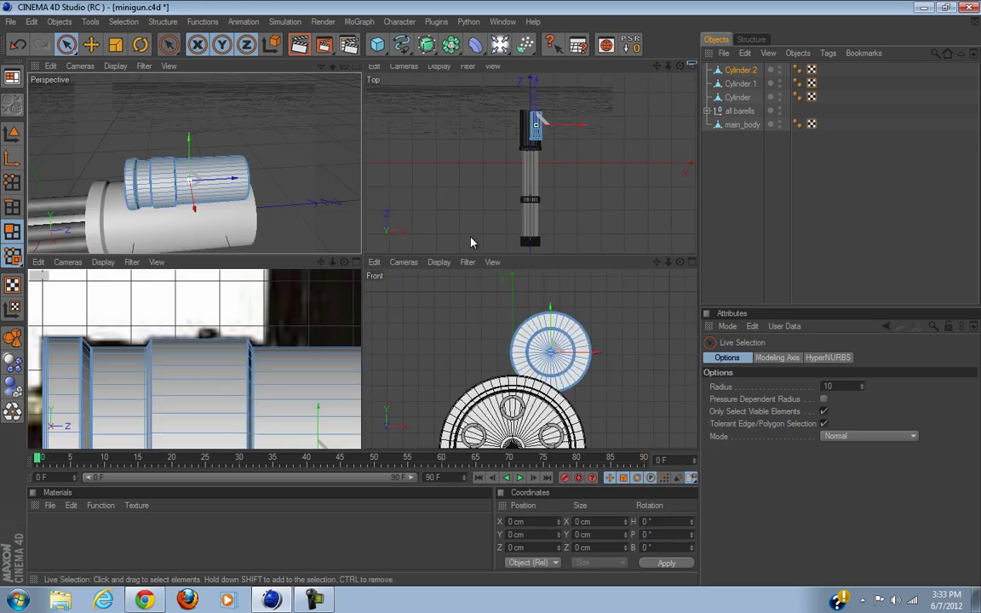
scroll(345, 309, "down", 3)
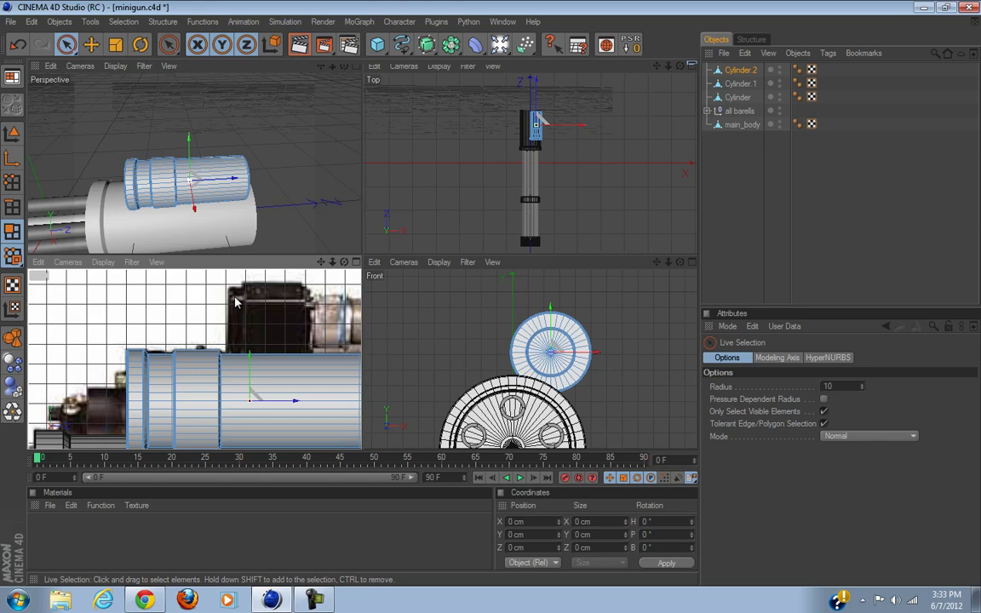
Add a cube, switch to model mode and narrow the cube to about 75.5 cm in X.
left_click(356, 67)
left_click(377, 45)
left_click_drag(410, 354, 488, 295, "alt")
left_click(13, 134)
scroll(145, 328, "down", 3)
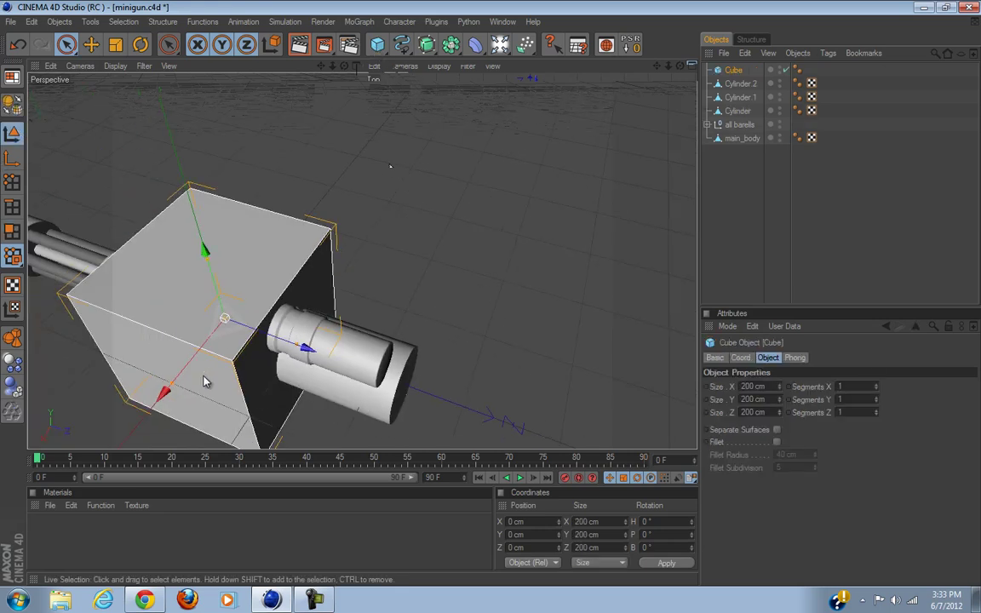
left_click_drag(171, 387, 205, 349)
scroll(298, 406, "up", 3)
middle_click_drag(298, 407, 497, 291, "alt")
left_click_drag(290, 319, 306, 303)
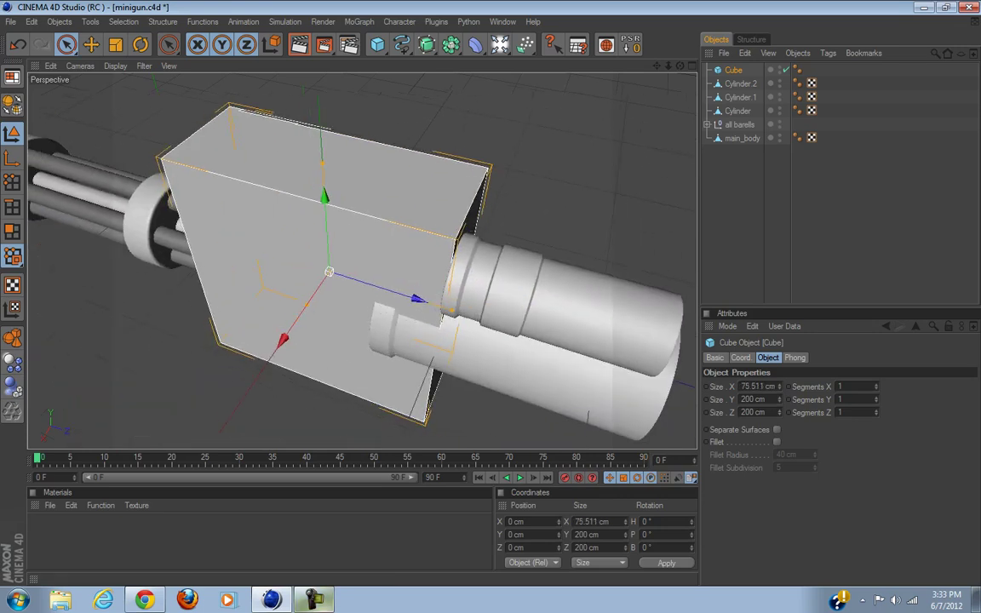
left_click(313, 601)
middle_click_drag(334, 431, 323, 389, "alt")
scroll(336, 437, "up", 3)
scroll(317, 381, "down", 3)
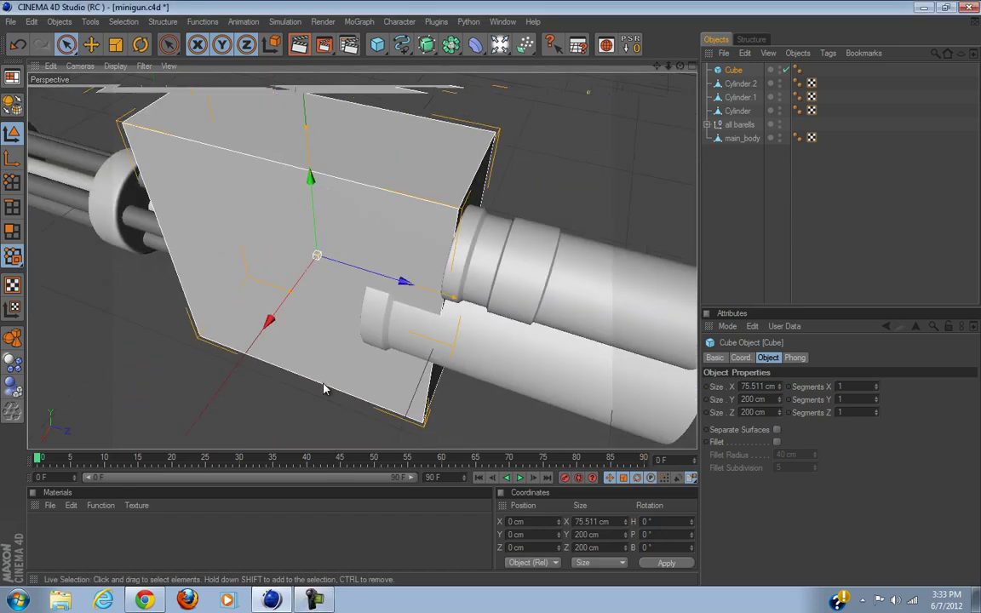
Reduce the cube to about 106 cm in Z and 70 cm in X, and move it over to the upper housing.
left_click_drag(453, 297, 389, 276)
left_click_drag(389, 277, 272, 268, "alt")
left_click_drag(350, 344, 483, 294, "alt")
left_click_drag(484, 293, 515, 319, "alt")
left_click_drag(542, 275, 491, 297)
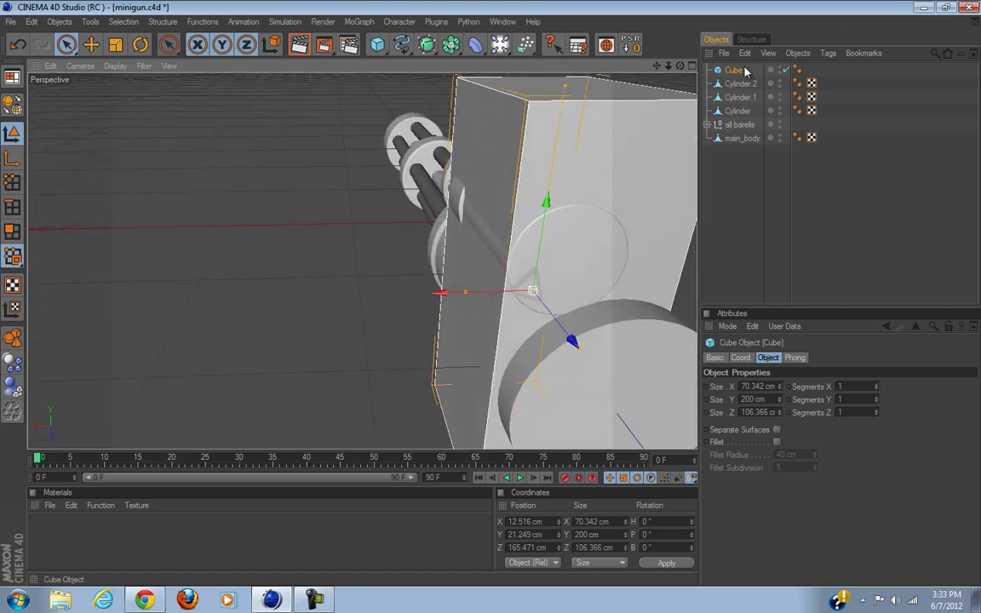
Centre the cube on Cylinder.2 by nesting it under the cylinder, resetting its PSR and returning it to the top level.
left_click_drag(741, 71, 739, 96)
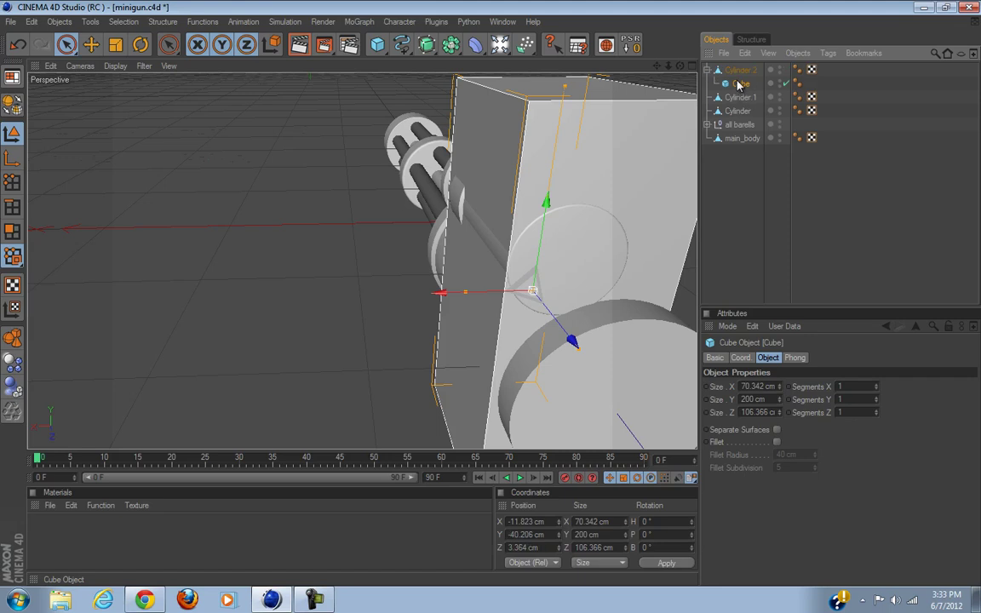
left_click(737, 74)
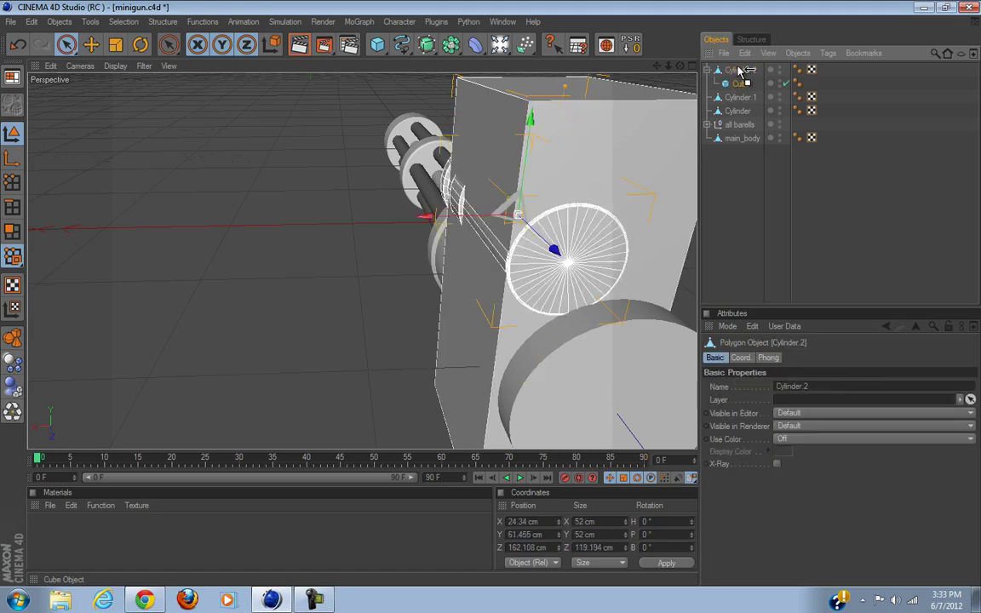
left_click_drag(738, 70, 737, 87)
left_click(630, 43)
scroll(515, 289, "down", 5)
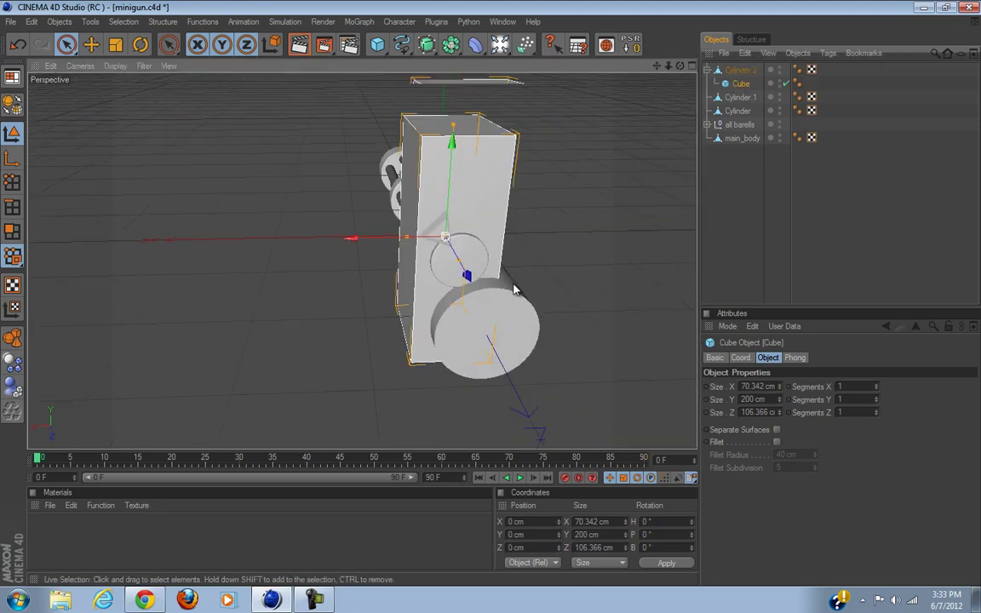
left_click_drag(739, 83, 737, 65)
Shrink the cube to about 16.5 cm in X, 38.4 cm in Y and 47.9 cm in Z.
left_click_drag(586, 169, 546, 126, "alt")
left_click_drag(453, 132, 433, 181)
scroll(407, 230, "up", 5)
middle_click_drag(453, 250, 449, 265, "alt")
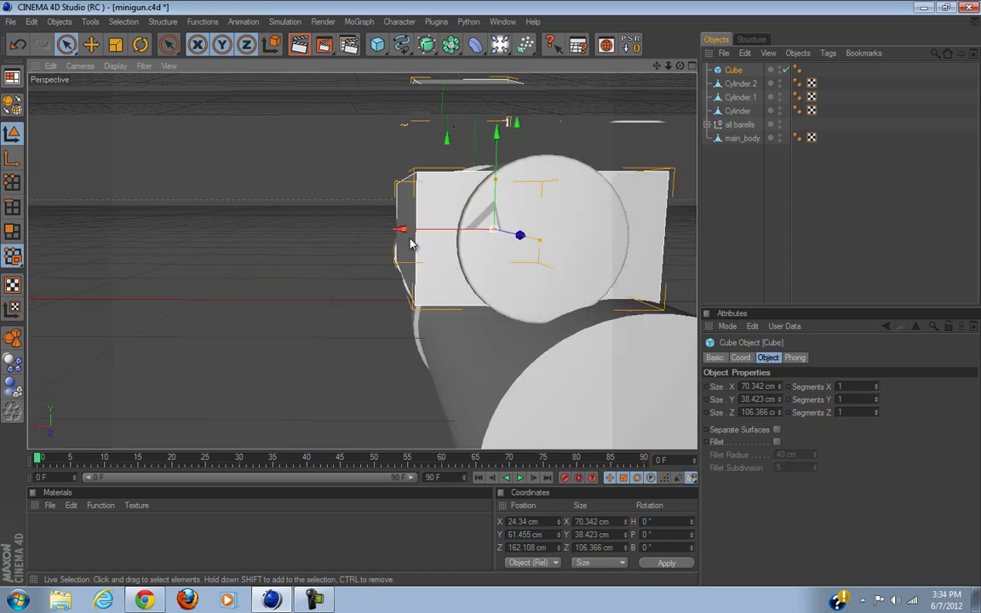
left_click_drag(405, 231, 495, 248)
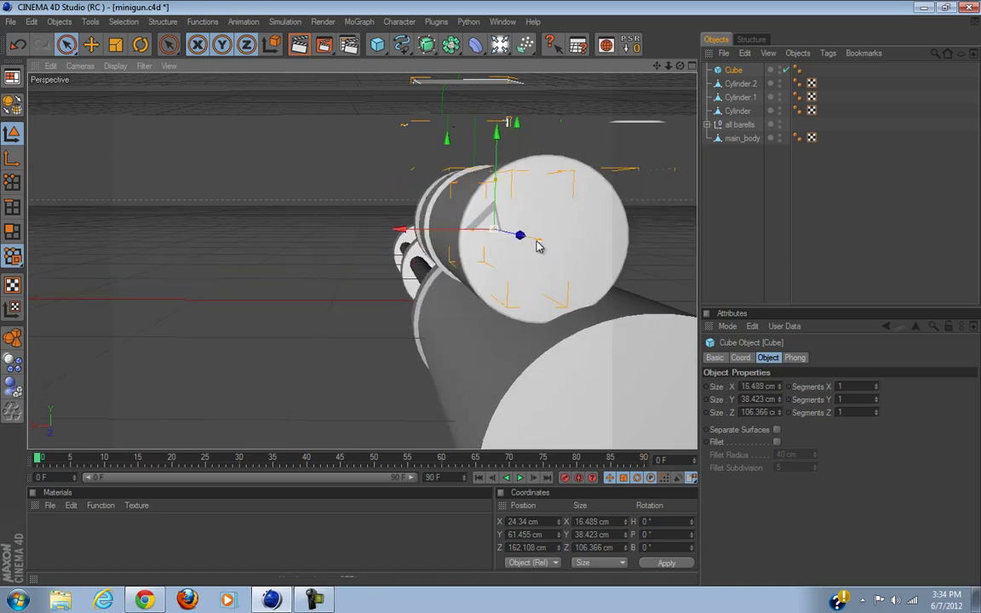
mouse_move(489, 298)
left_mouse_down("alt")
mouse_move(464, 288)
mouse_move(575, 285)
mouse_move(488, 298)
mouse_move(644, 287)
mouse_move(492, 299)
left_mouse_up("alt")
left_click_drag(568, 244, 492, 298)
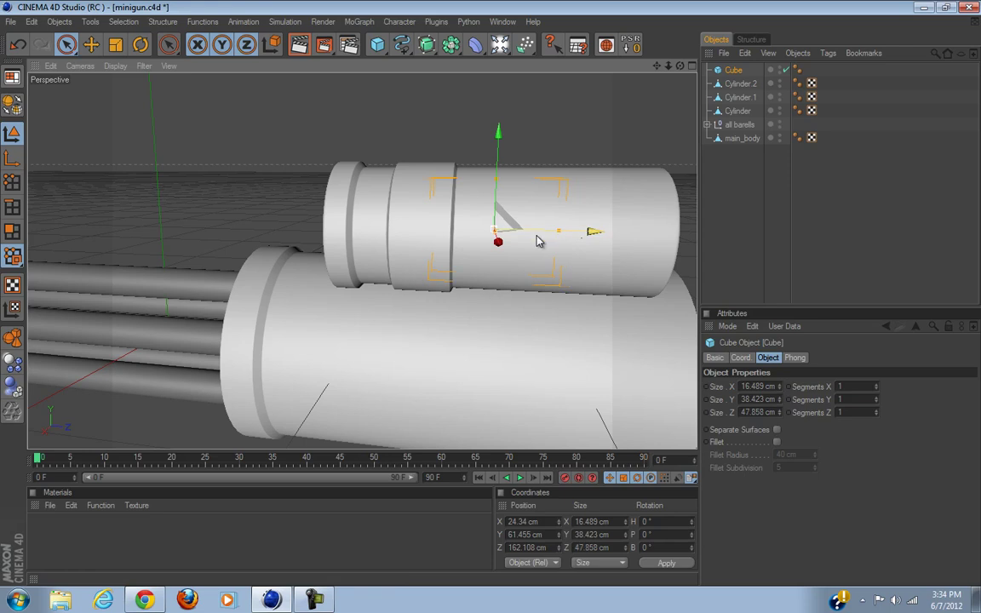
mouse_move(537, 236)
left_mouse_down()
mouse_move(491, 294)
mouse_move(536, 236)
left_mouse_up()
Raise the cube onto the housing's top at about Y 83.4 cm, and resize it to about 25 × 36.5 × 25.5 cm.
left_click_drag(531, 193, 494, 299)
left_click_drag(534, 121, 535, 139)
left_click_drag(585, 172, 563, 173)
mouse_move(491, 299)
left_mouse_down()
mouse_move(515, 185)
mouse_move(494, 299)
mouse_move(491, 192)
mouse_move(492, 299)
left_mouse_up()
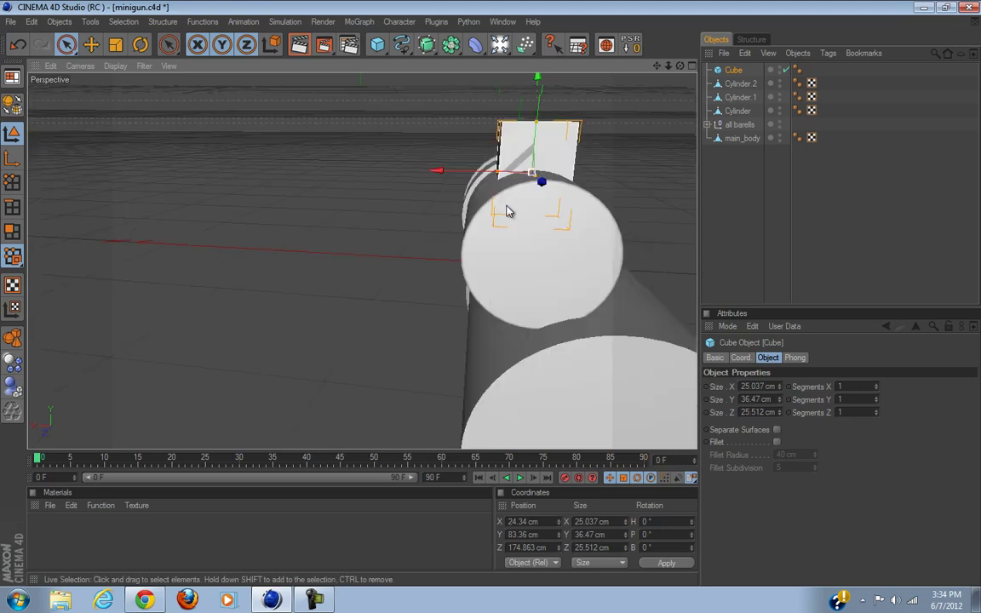
In the side view, lengthen the cube to about 36.5 cm in Z and position it at about Y 84.8 cm over the reference box.
left_click_drag(603, 174, 492, 299, "alt")
middle_click(684, 75)
middle_click(356, 263)
middle_click_drag(489, 331, 375, 389, "alt")
left_click_drag(500, 316, 526, 316)
left_click_drag(441, 284, 489, 308)
left_click_drag(439, 225, 440, 185)
left_click_drag(440, 246, 440, 246)
left_click_drag(466, 286, 457, 286)
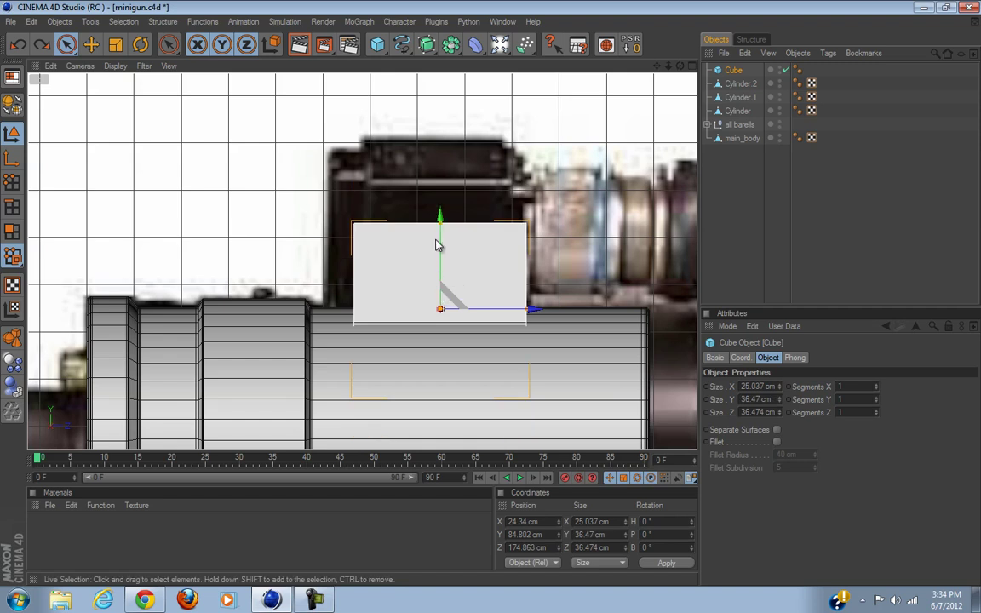
Rotate the cube to a bank of about 24.5° and toggle its visibility to check it against the reference.
left_click(141, 45)
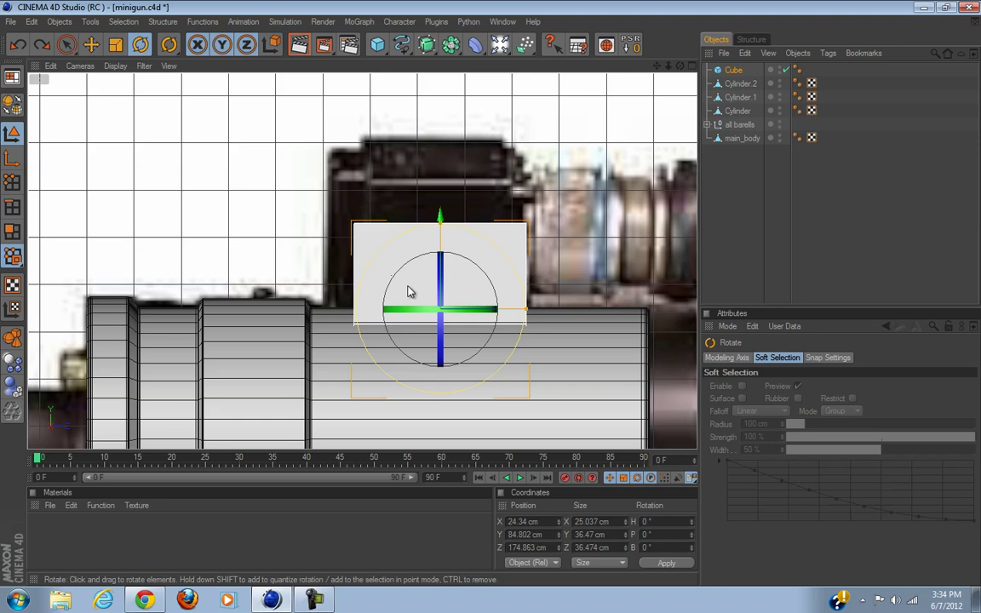
left_click_drag(444, 298, 449, 324)
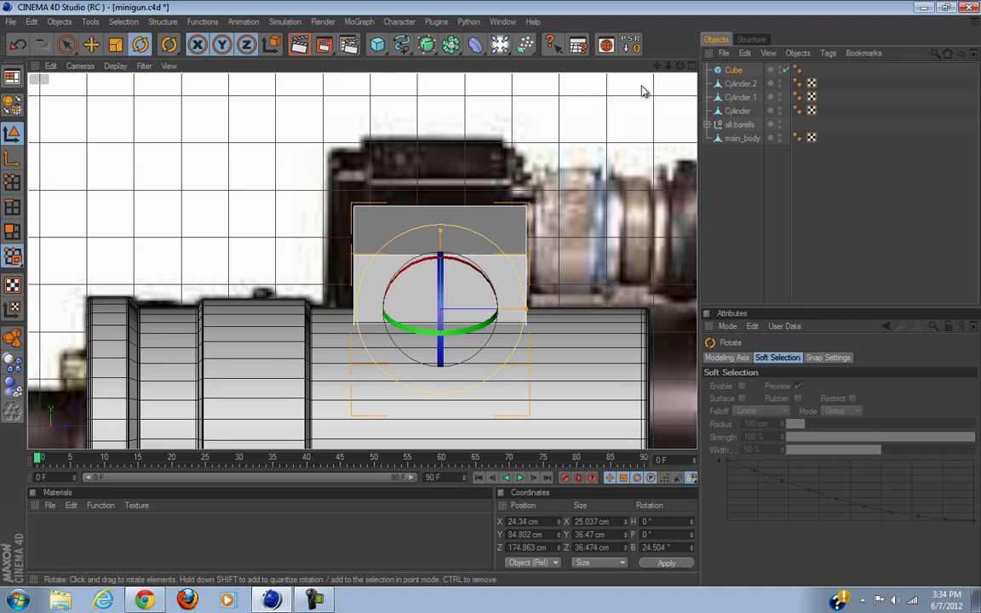
left_click(780, 73)
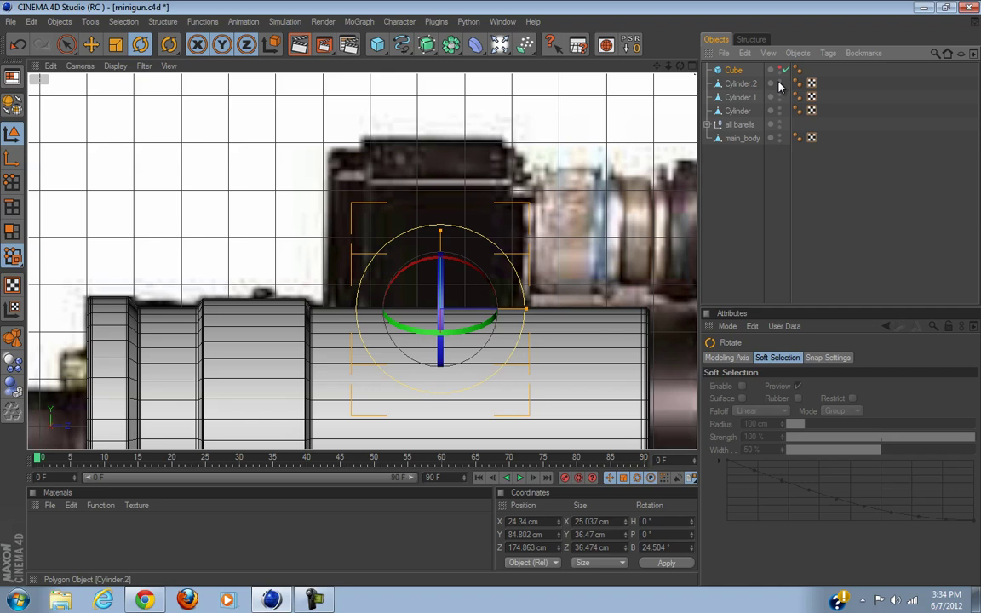
left_click(779, 83)
left_click(779, 72)
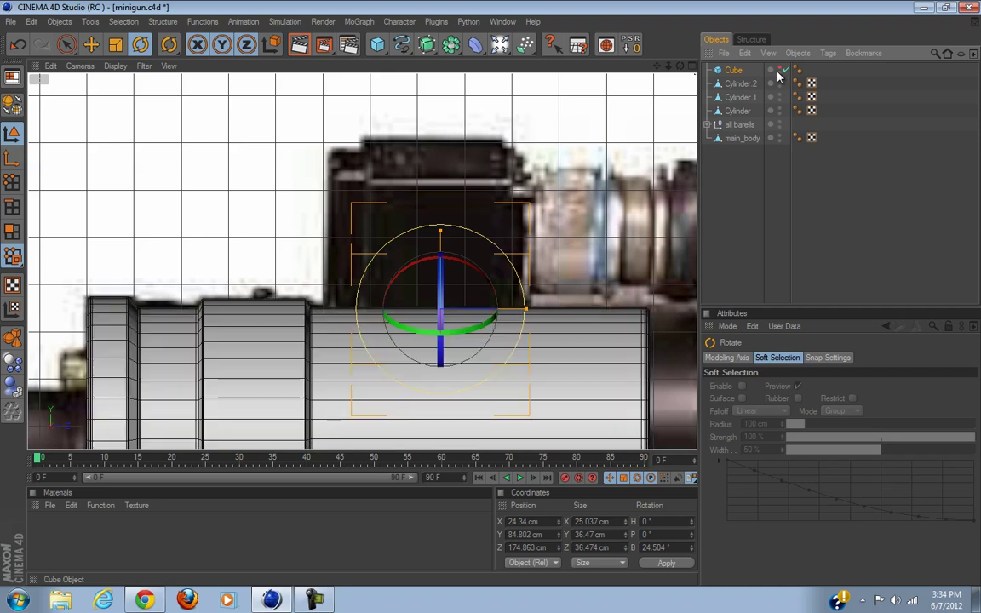
left_click(781, 72)
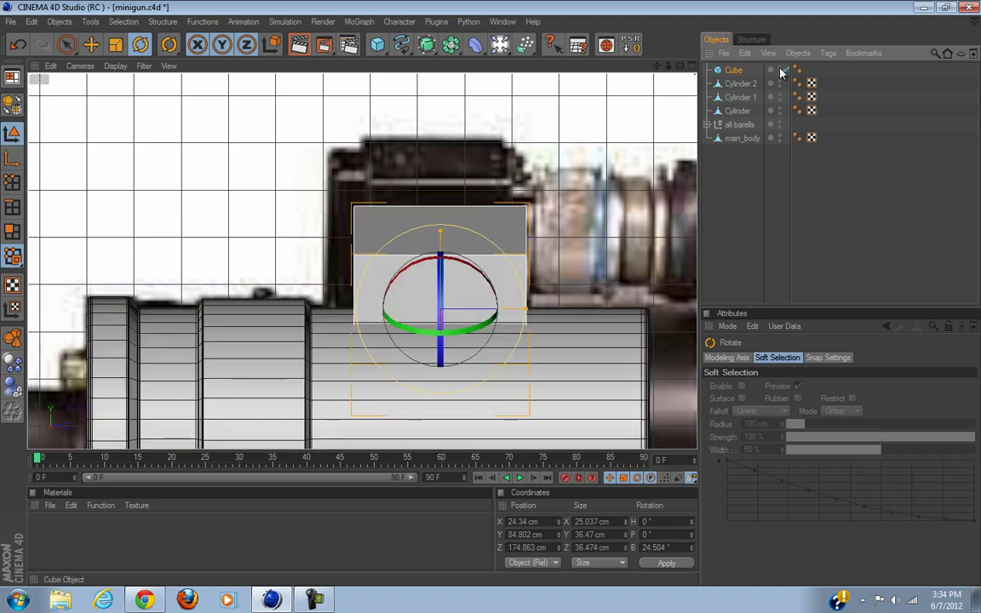
Slide the tilted cube along its own X axis to the housing's side, at about X 38.7 cm and Y 78.3 cm.
left_click(692, 65)
left_click(355, 66)
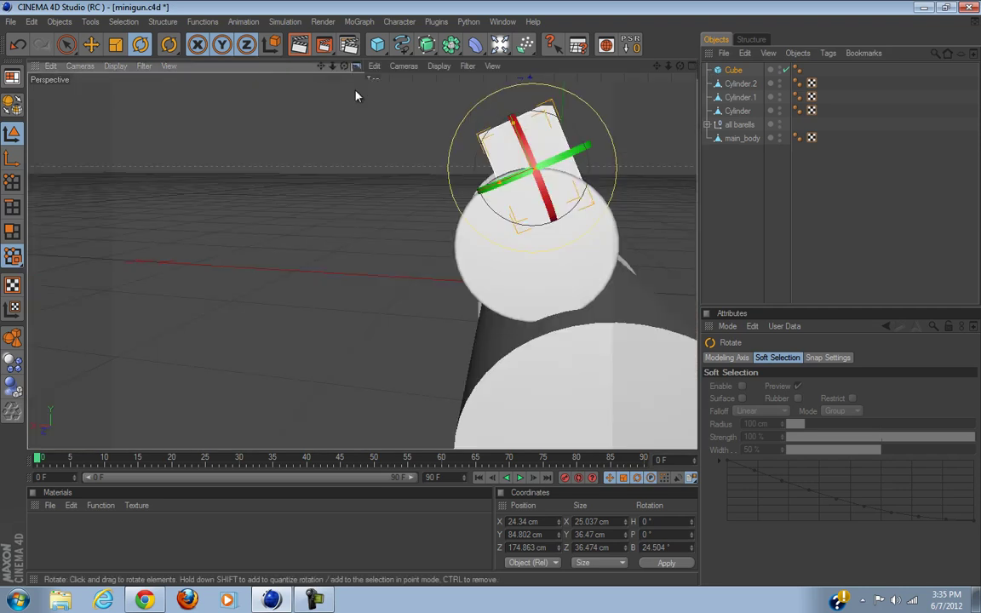
left_click(94, 49)
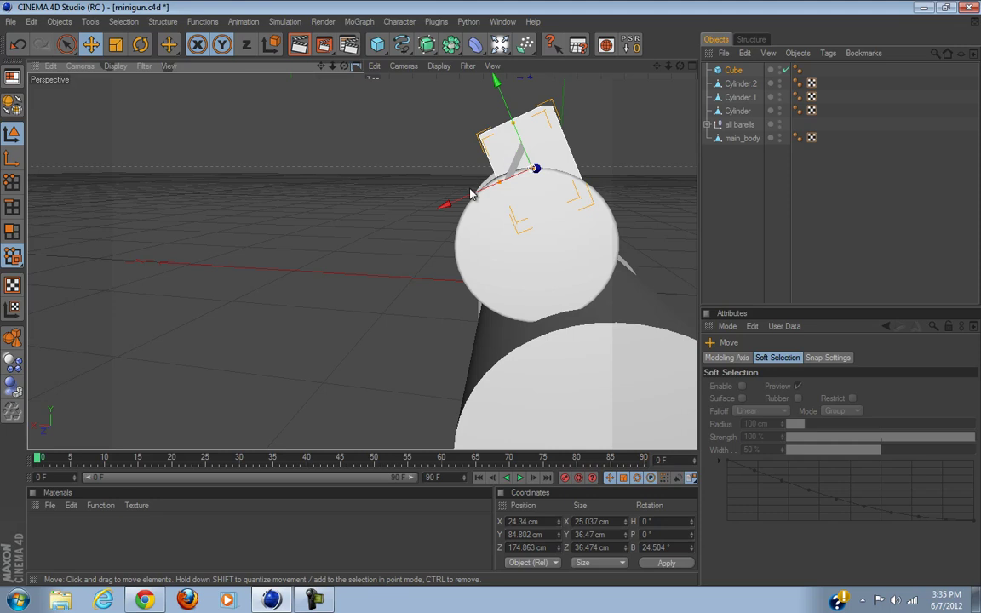
left_click_drag(471, 192, 424, 213)
left_click_drag(490, 294, 491, 293)
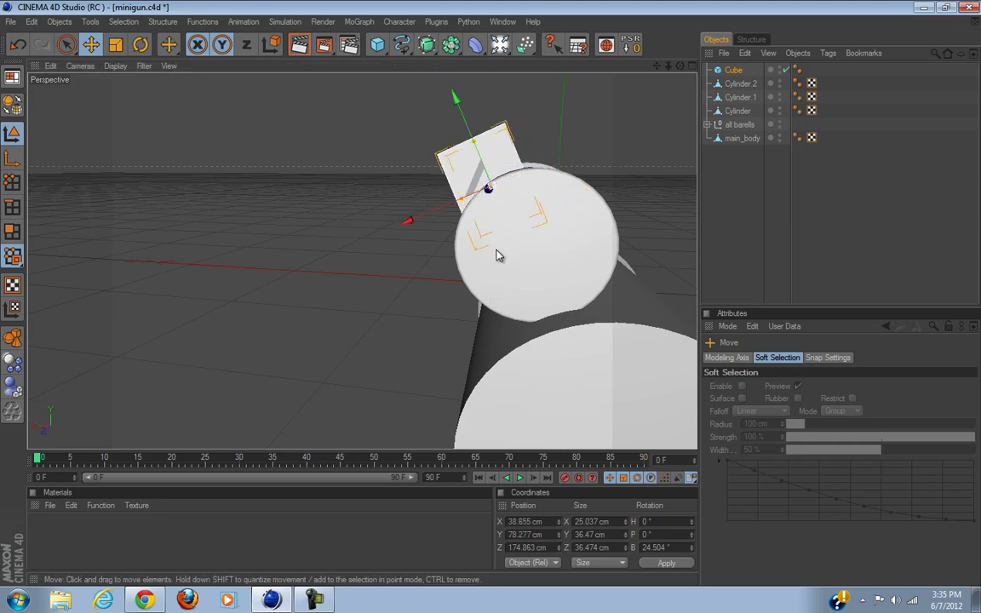
Set the bank rotation of the cube on the upper housing to 45°.
left_click(732, 71)
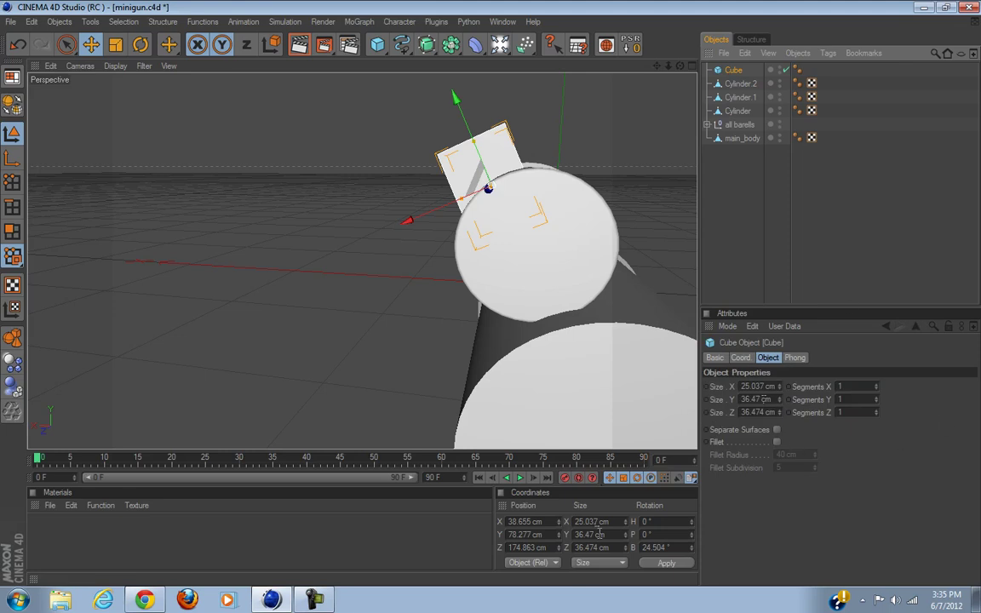
left_click(678, 548)
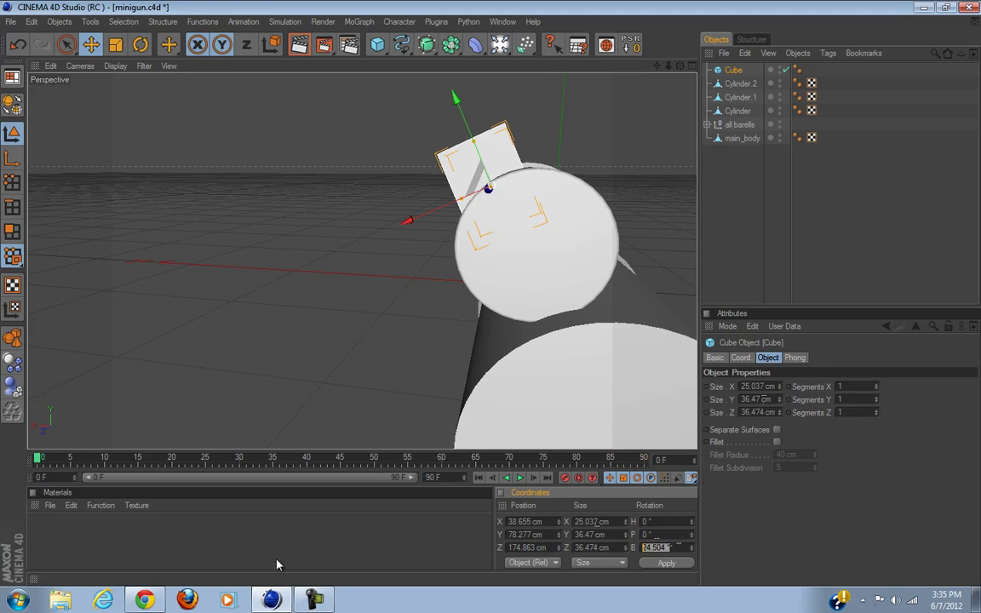
type("45")
key("Return")
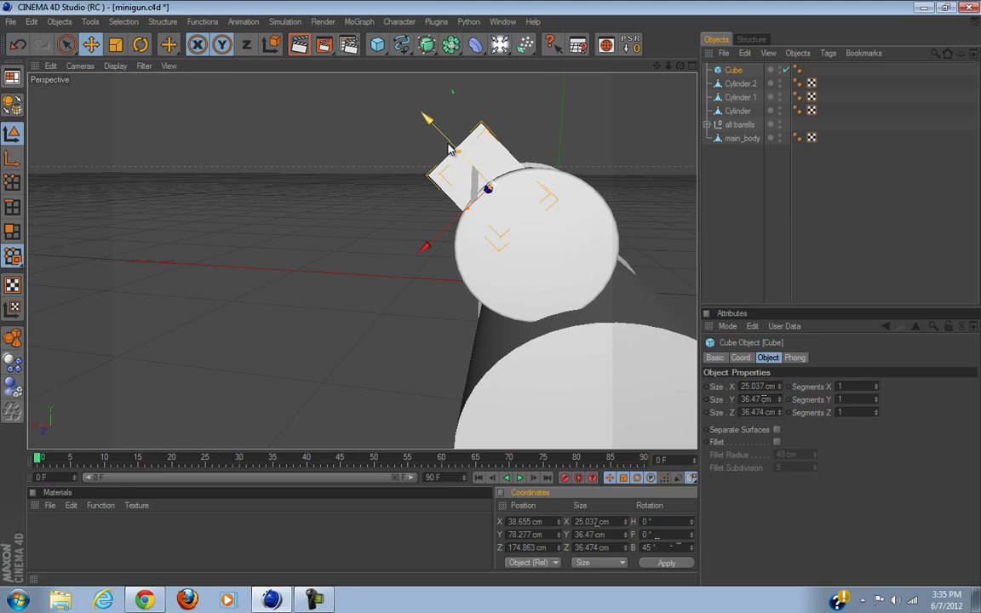
Slide the tilted cube along its own X axis to about X 39.3 cm and Y 75.7 cm on the housing's side.
left_click_drag(427, 249, 543, 280)
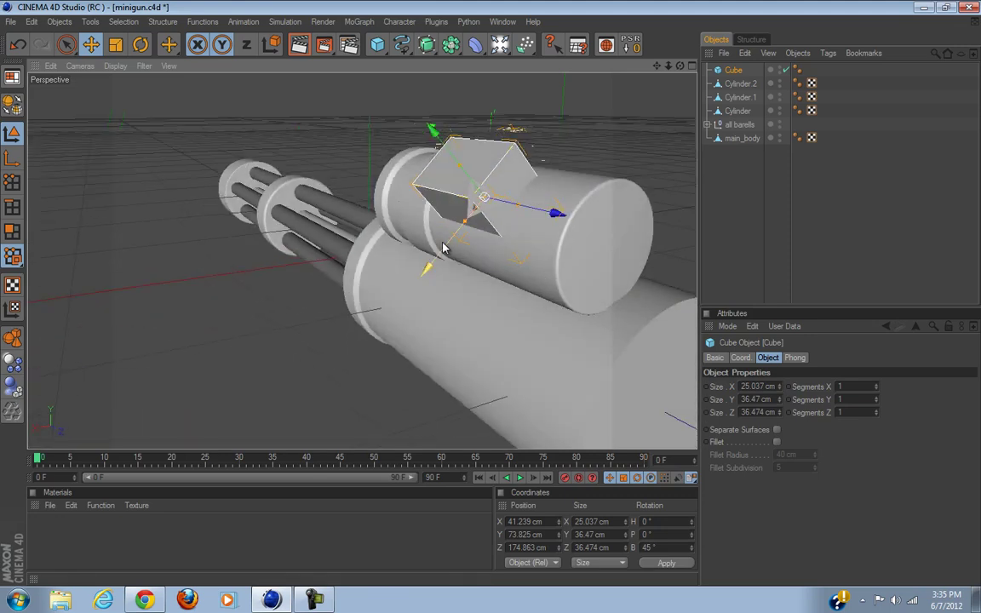
left_click_drag(441, 246, 491, 296)
left_click_drag(489, 297, 492, 294, "alt")
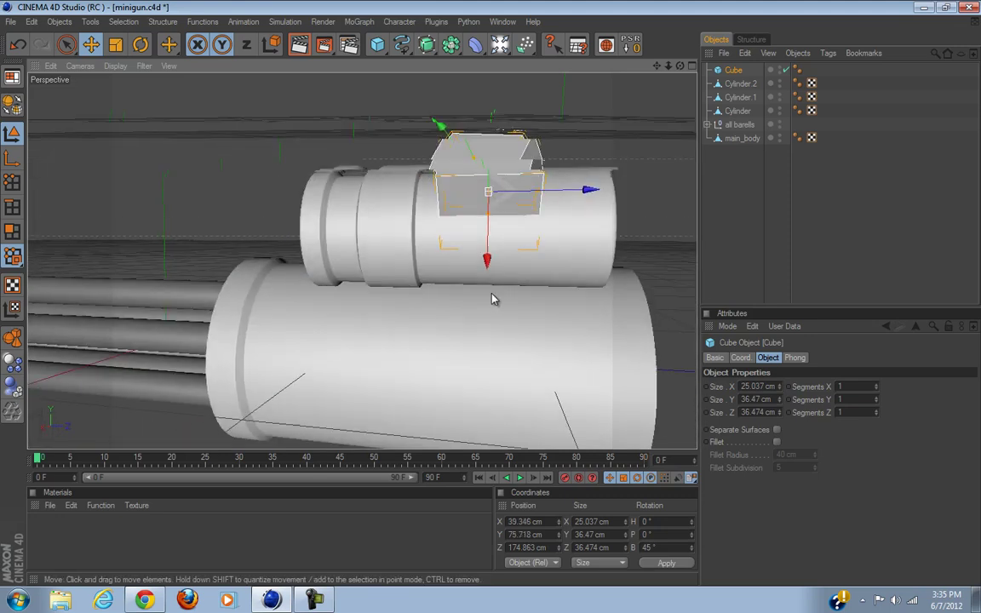
Adjust the cube's position along the housing against the side-view reference, to about Z 175.5 cm.
left_click(692, 66)
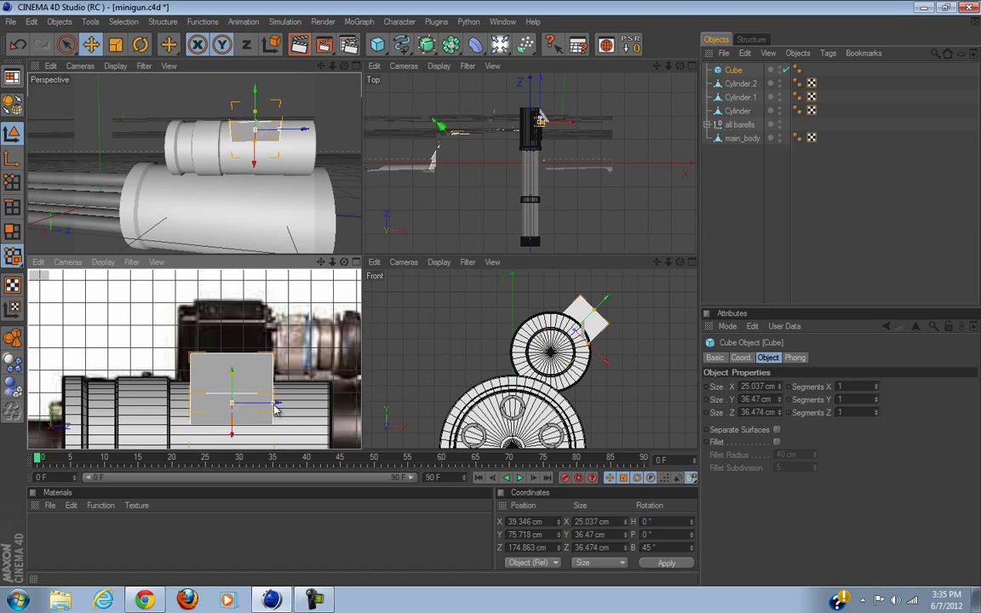
left_click_drag(267, 408, 259, 408)
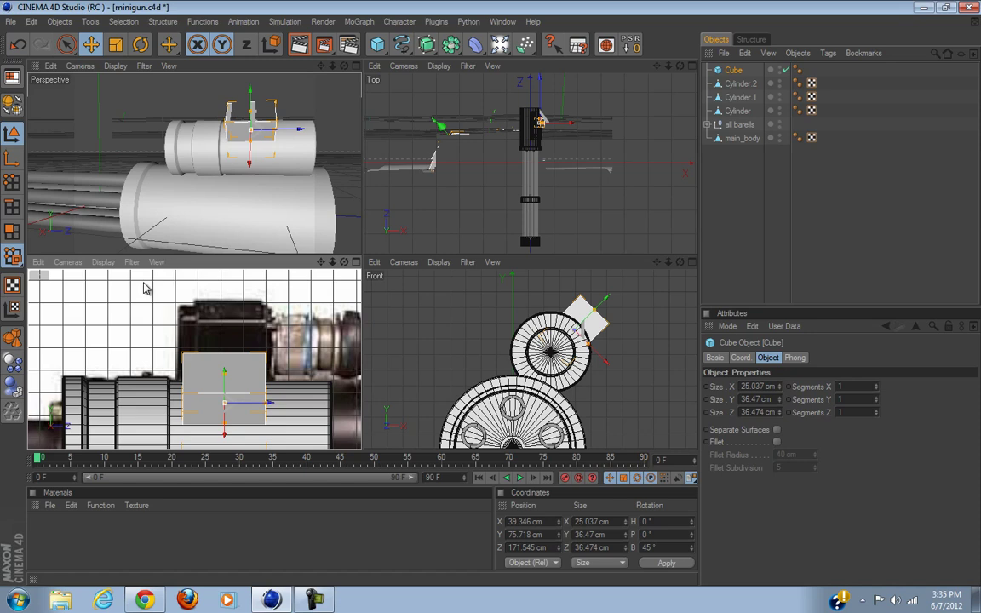
left_click_drag(238, 379, 362, 297)
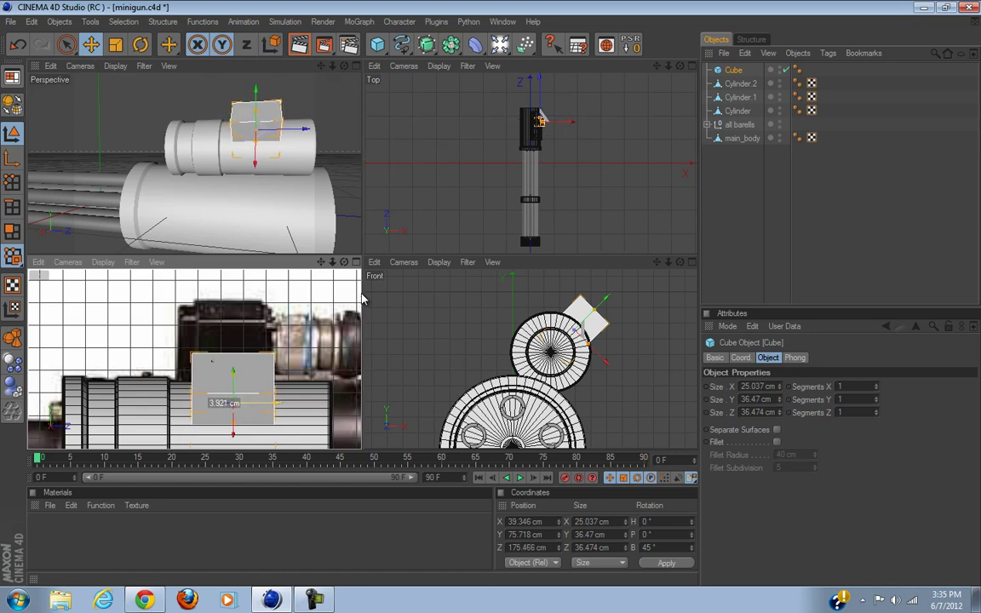
Round the cube's edges with a fillet of about 3.5 cm radius and 4 subdivisions.
left_click(354, 66)
left_click_drag(354, 185, 744, 468, "alt")
left_click(776, 442)
left_click_drag(647, 357, 493, 295, "alt")
left_click_drag(813, 466, 710, 466)
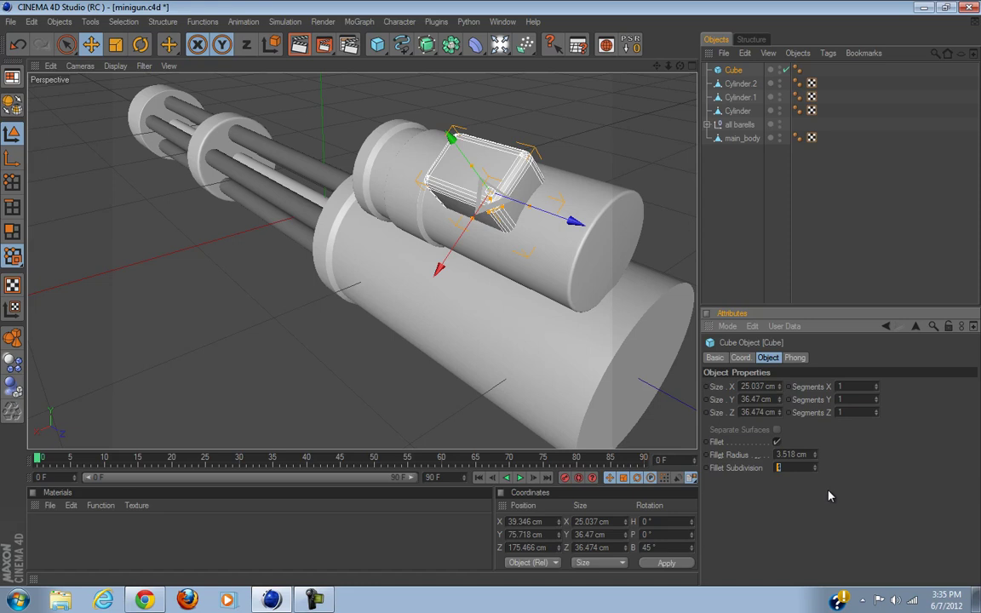
type("4")
key("Return")
Duplicate the cube, turn off the copy's fillet, and shrink it to about 12.8 cm in X and 27.2 cm in Y.
mouse_move(477, 302)
left_mouse_down("alt")
mouse_move(512, 300)
mouse_move(486, 300)
left_mouse_up("alt")
left_click_drag(734, 71, 735, 86, "ctrl")
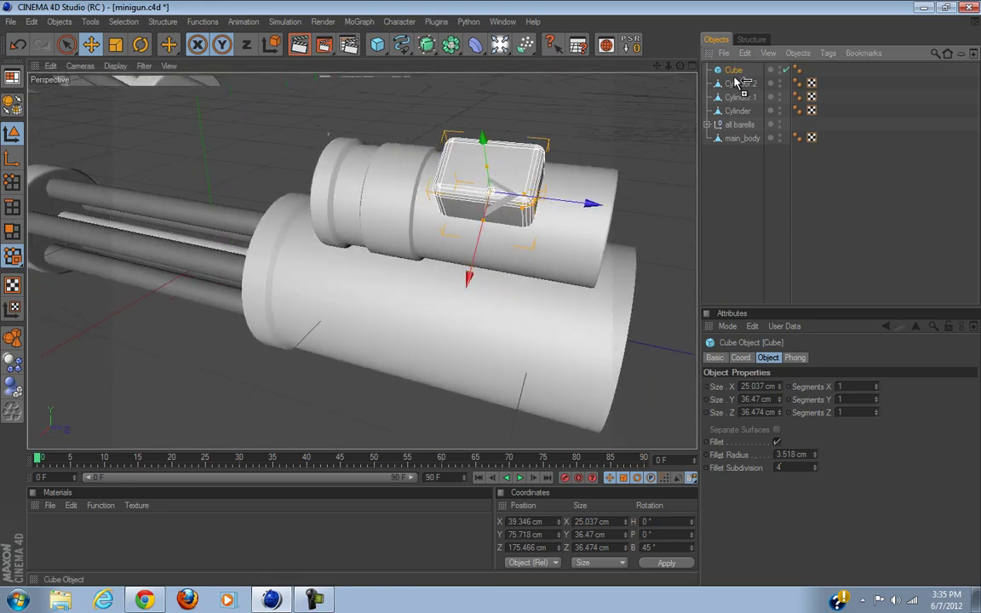
left_click(776, 442)
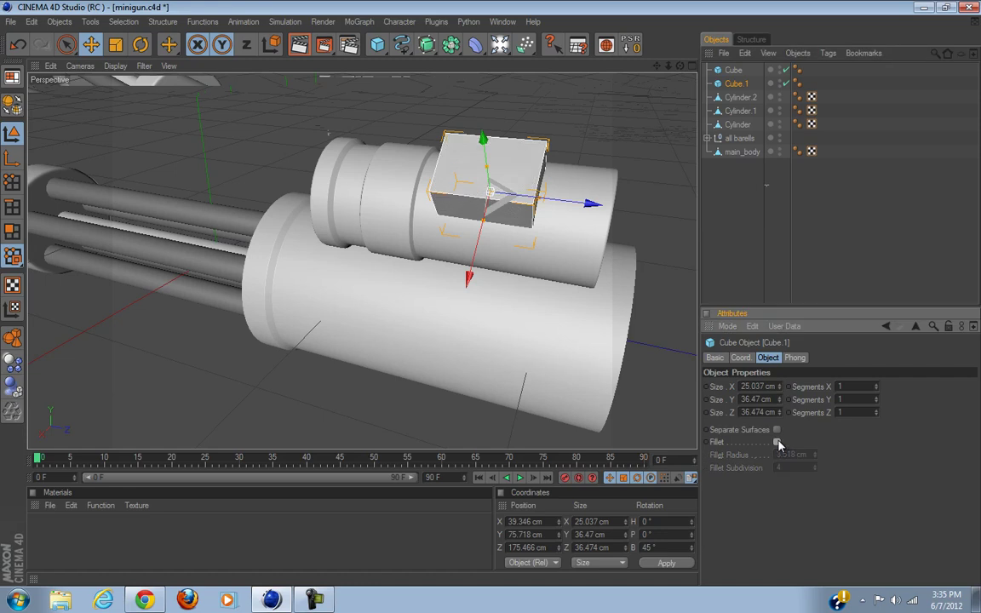
left_click_drag(511, 310, 488, 205, "alt")
left_click_drag(490, 156, 491, 166)
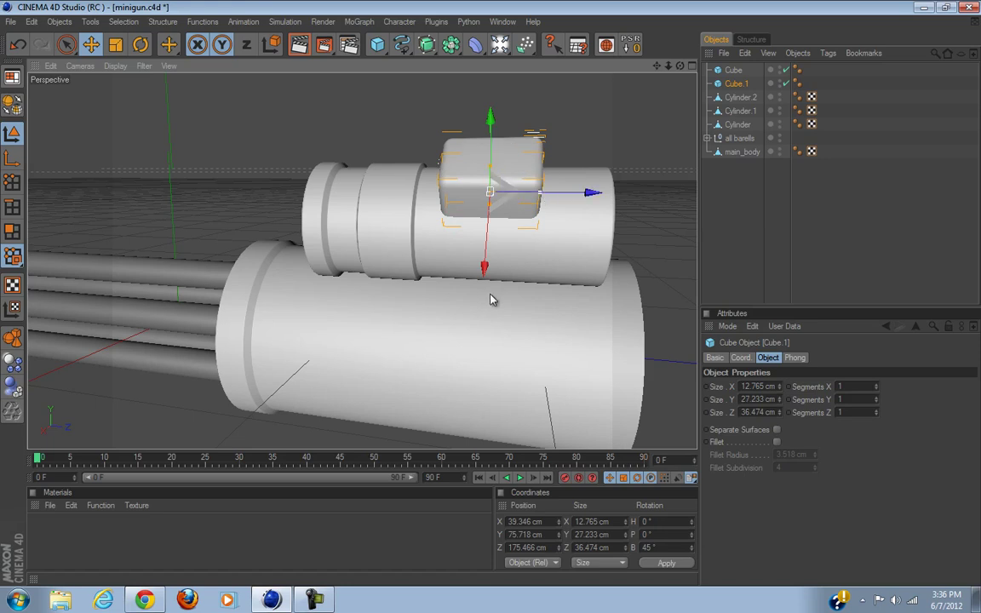
Shorten the duplicated cube to about 15.1 cm in Z.
left_click_drag(536, 233, 516, 239, "alt")
scroll(519, 235, "up", 5)
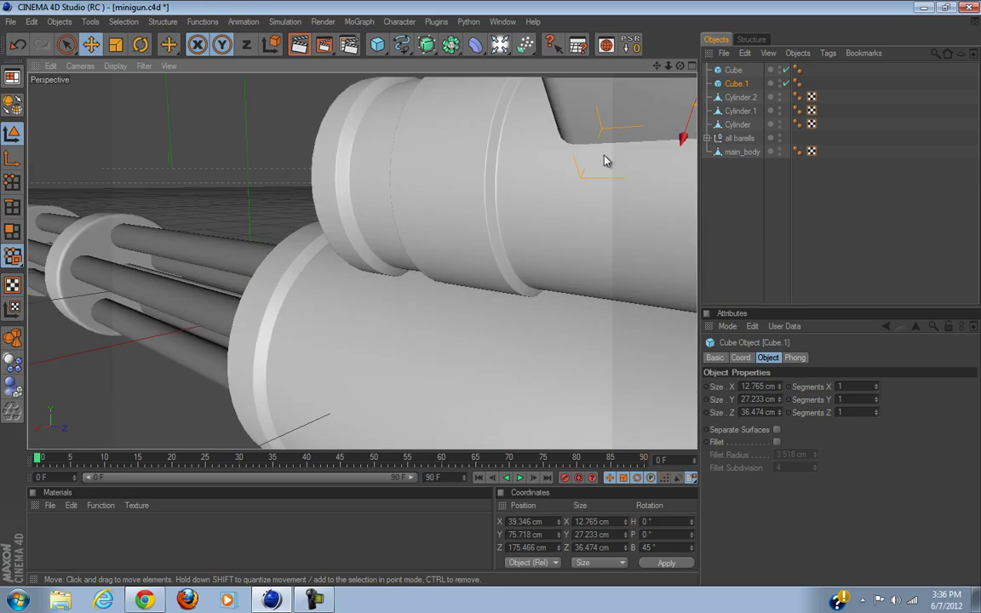
left_click_drag(534, 198, 482, 318)
key("ctrl+z")
left_click_drag(564, 222, 639, 243, "alt")
left_click(69, 47)
left_click_drag(564, 164, 495, 168)
left_click_drag(536, 226, 532, 201, "alt")
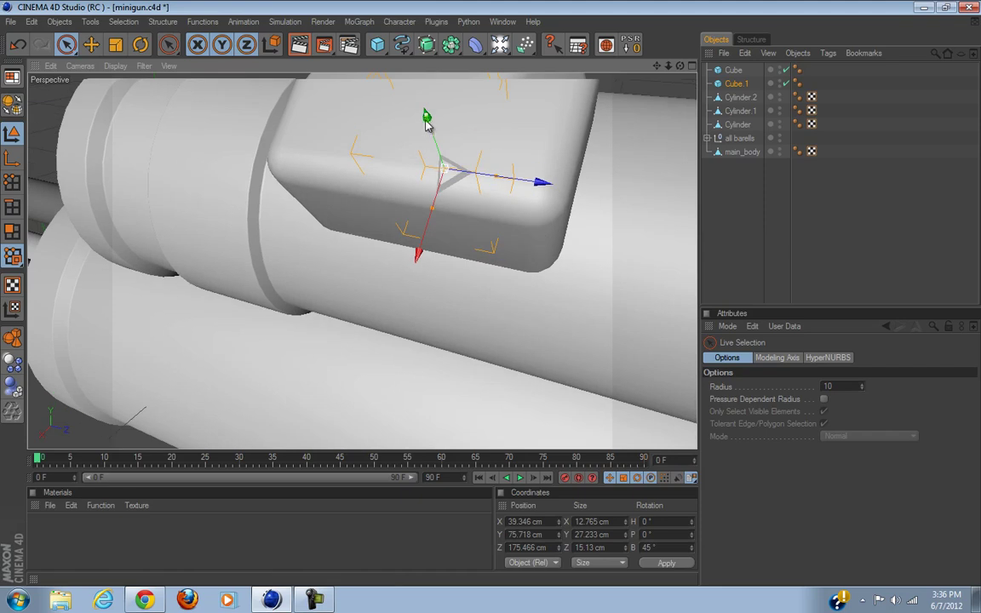
Slide the smaller cube out of the larger one's front end to about Z 157.6 cm, checking it in the side view.
left_click_drag(453, 166, 501, 186, "alt")
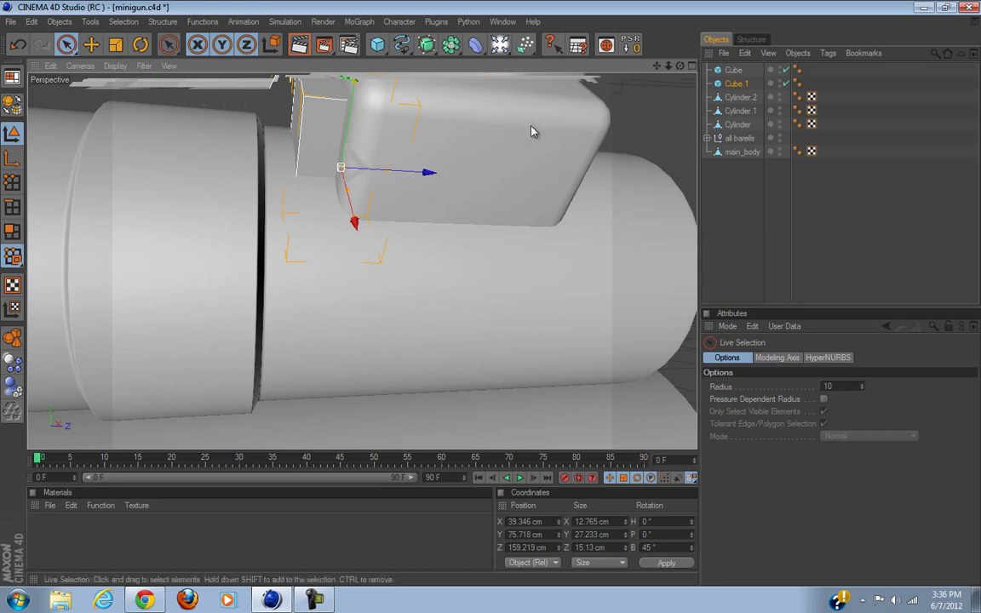
left_click(691, 66)
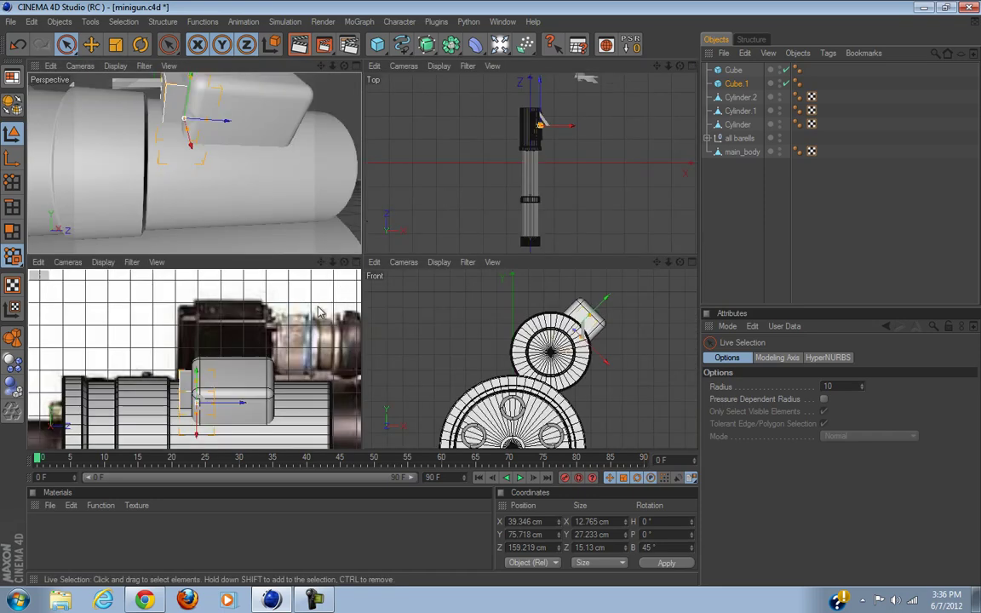
middle_click(357, 271)
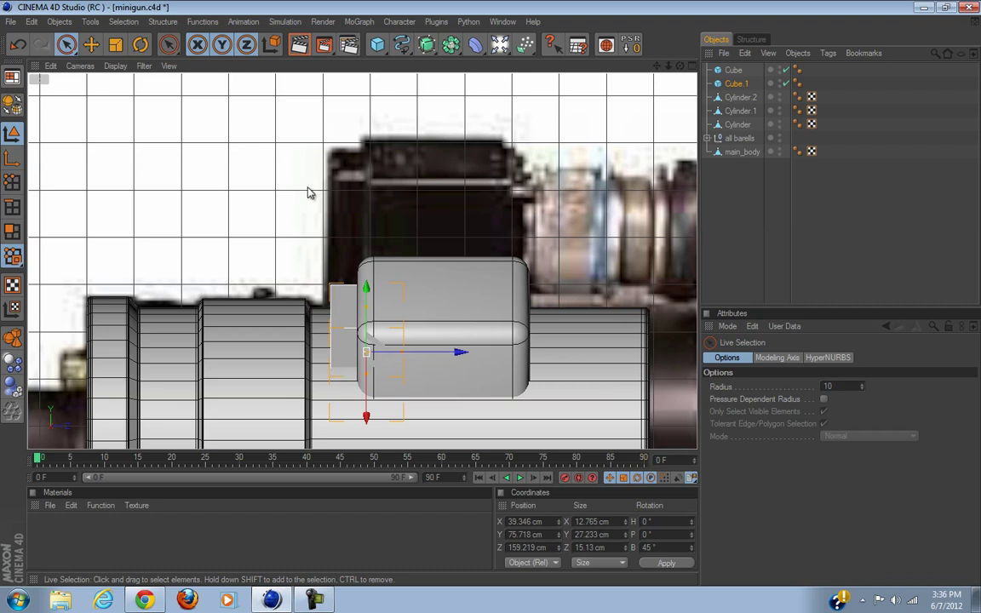
left_click_drag(445, 357, 437, 357)
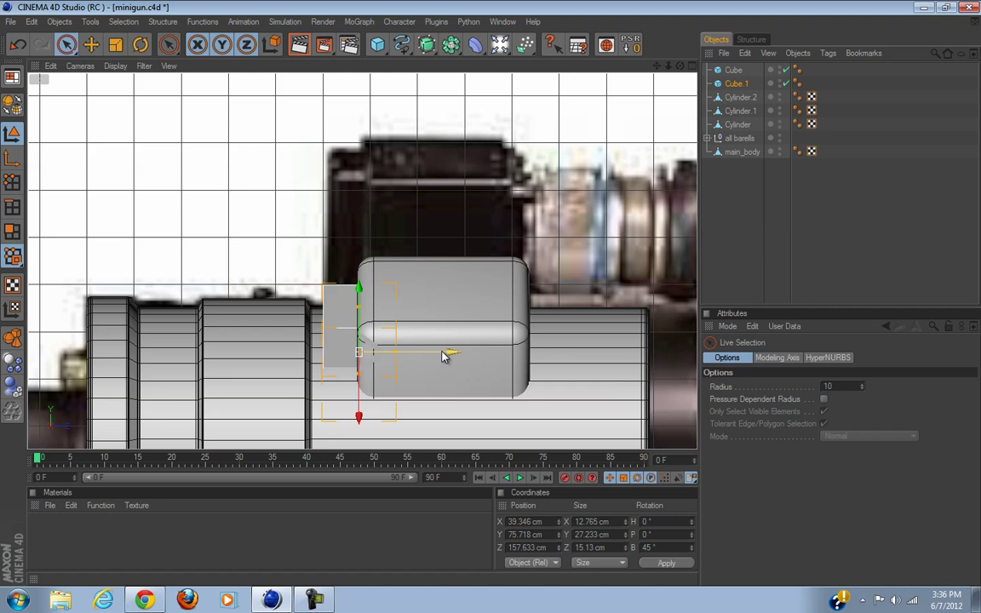
Check the smaller cube against the side-view reference and turn its fillet back on.
scroll(392, 217, "down", 5)
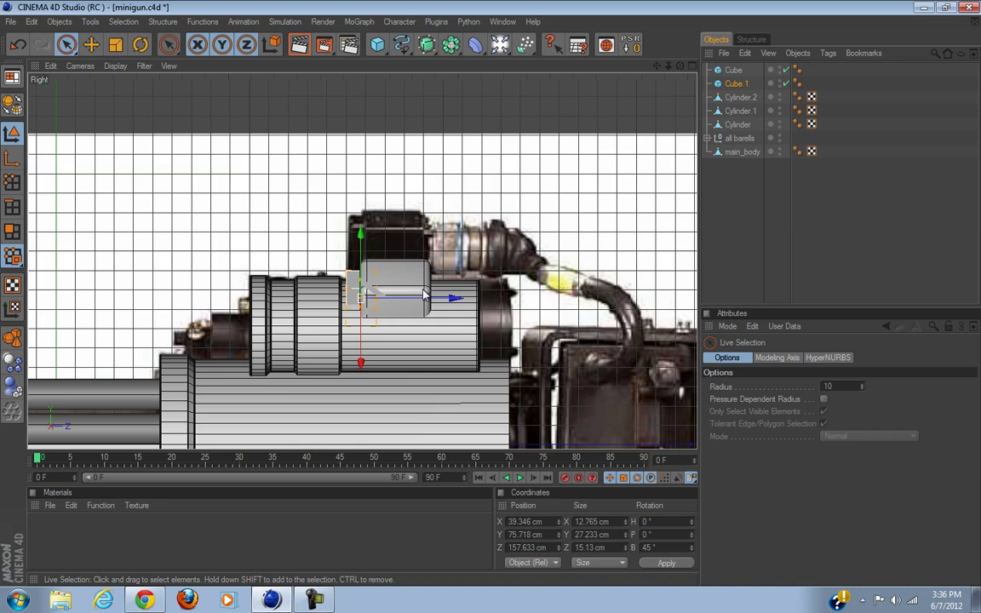
scroll(423, 294, "down", 2)
scroll(409, 306, "down", 2)
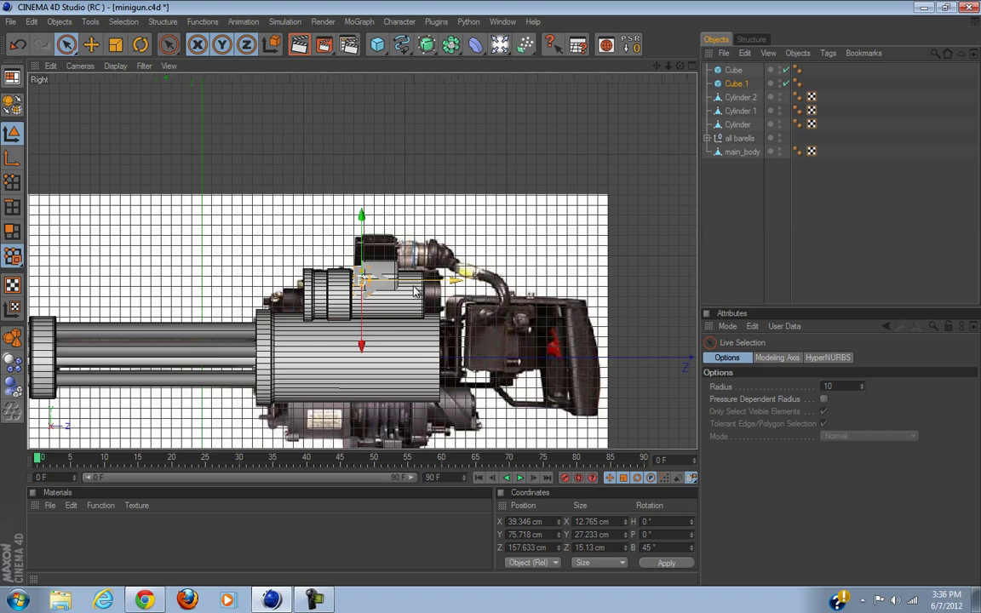
scroll(406, 310, "up", 4)
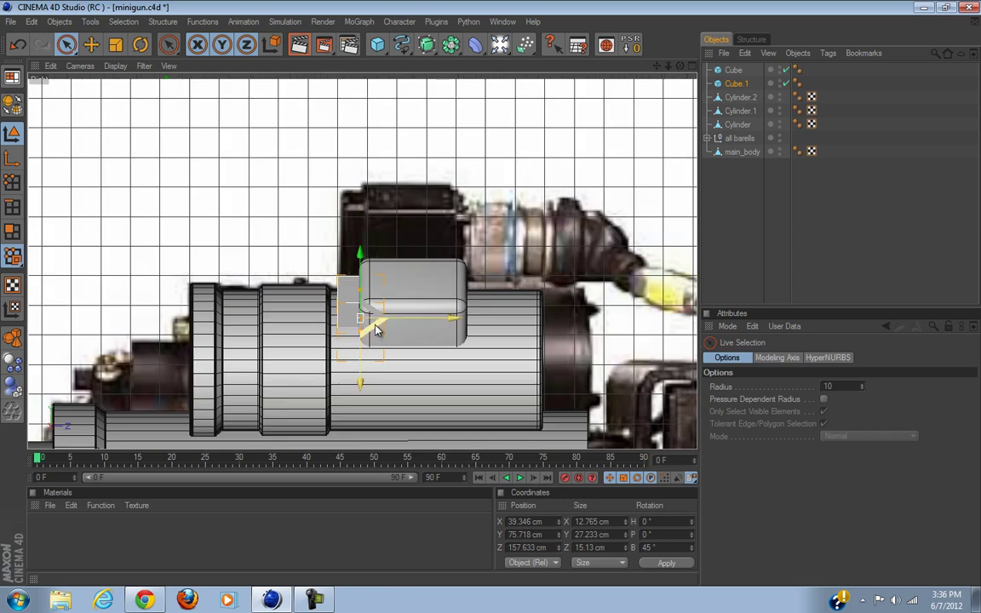
scroll(377, 329, "up", 4)
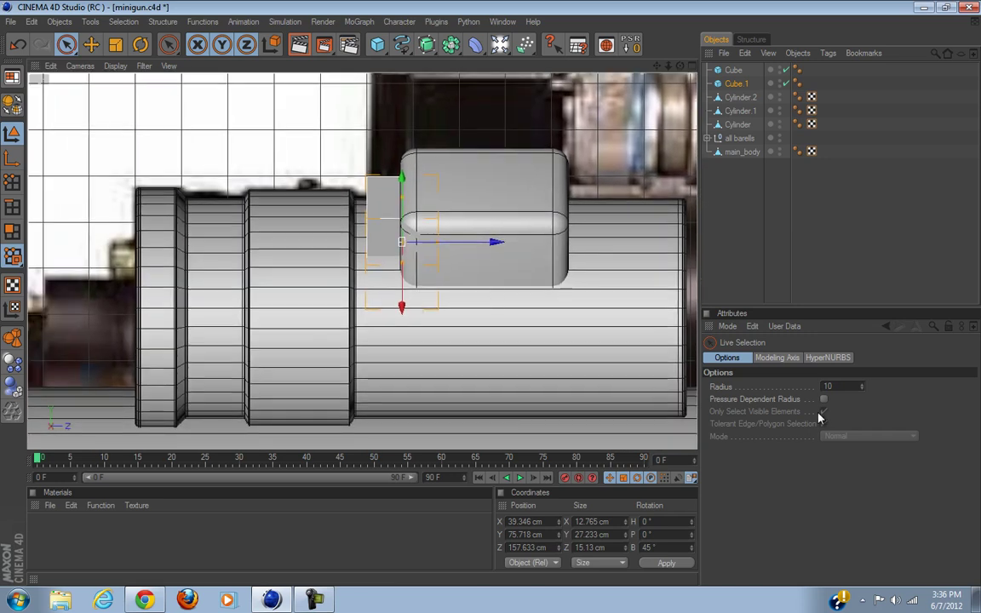
left_click(735, 84)
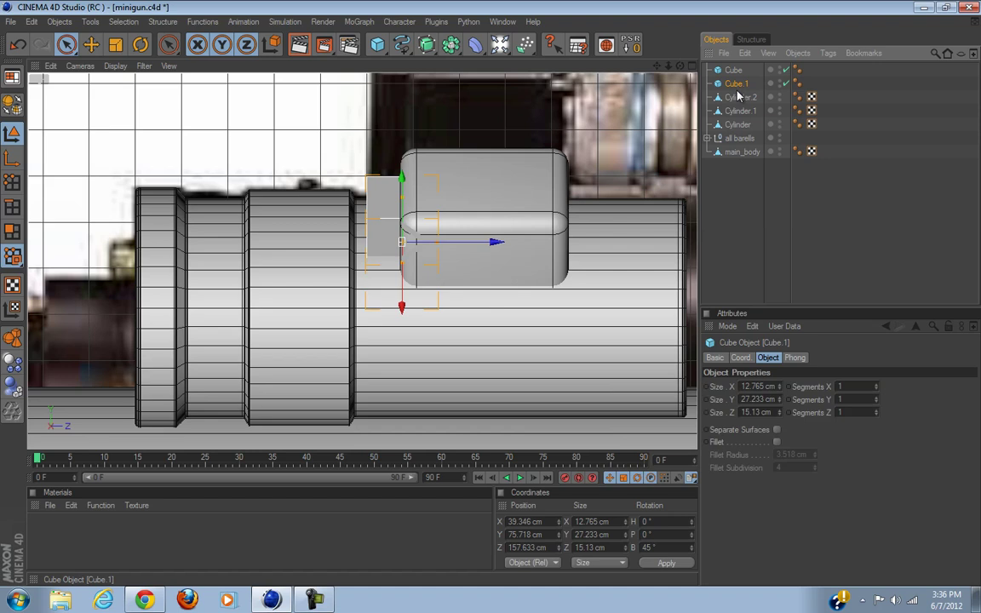
left_click(777, 441)
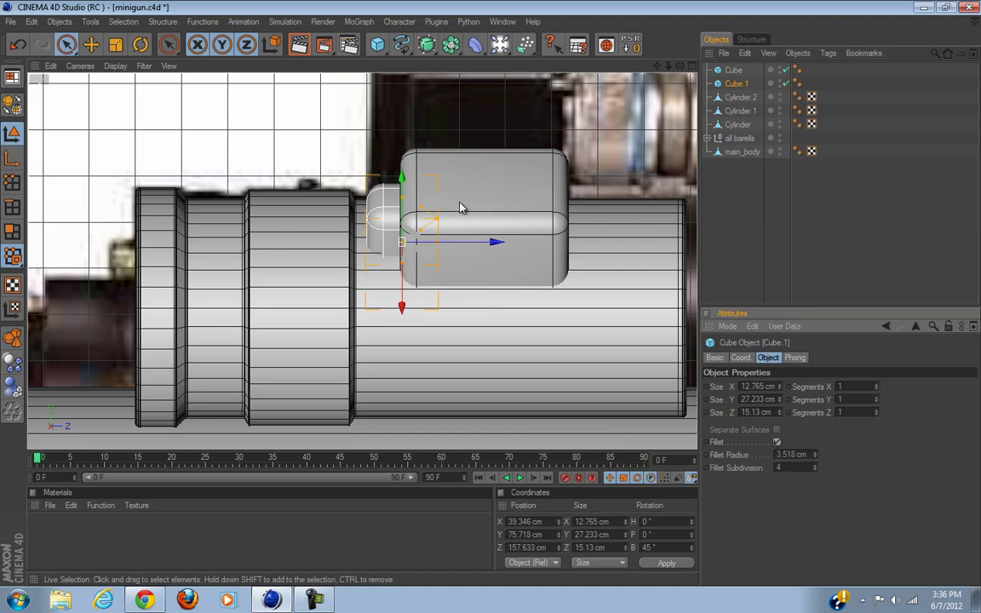
Inspect the two boxes in perspective and try a fillet radius of 2 cm on the larger cube.
left_click(692, 66)
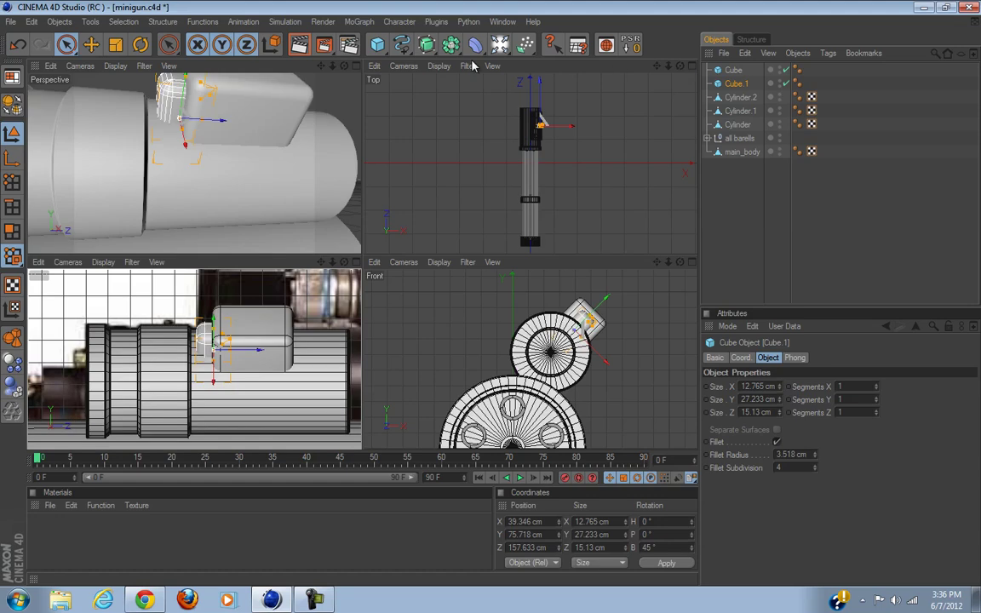
left_click(356, 67)
left_click(844, 224)
scroll(479, 252, "down", 5)
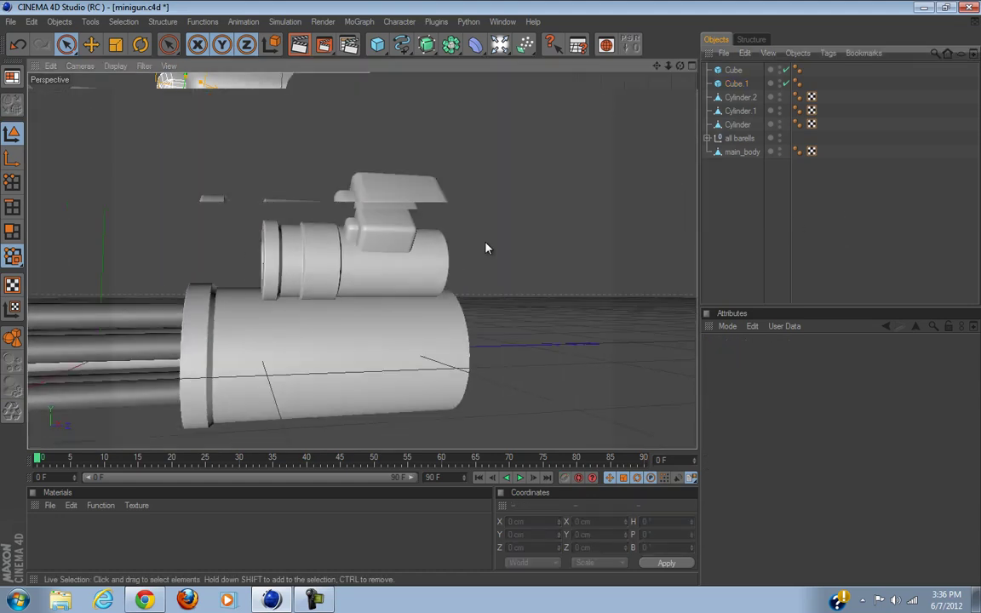
left_click_drag(479, 252, 491, 295, "alt")
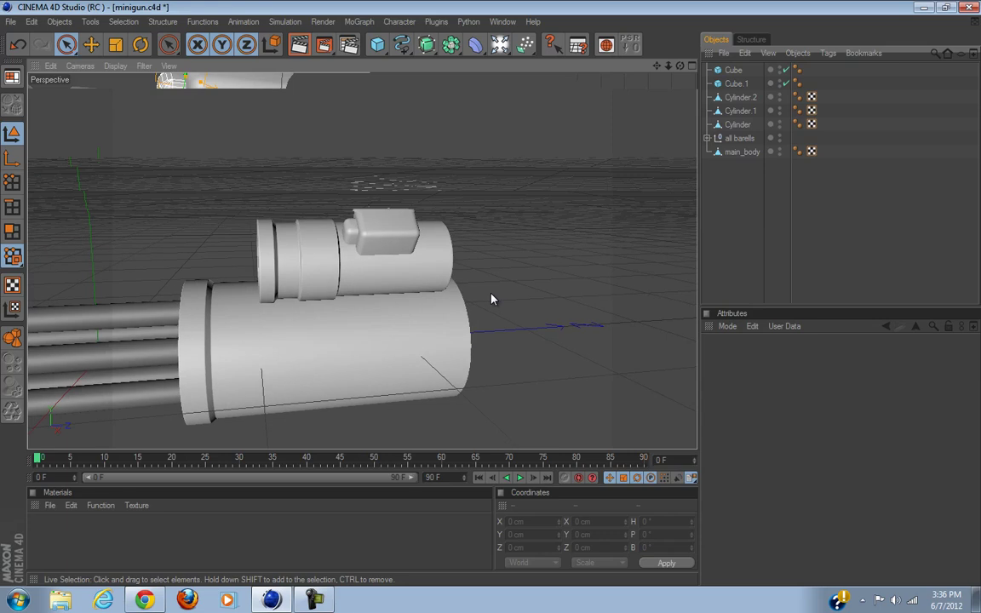
left_click(736, 69)
left_click(734, 71)
left_click_drag(797, 466, 776, 456)
type("2")
key("Return")
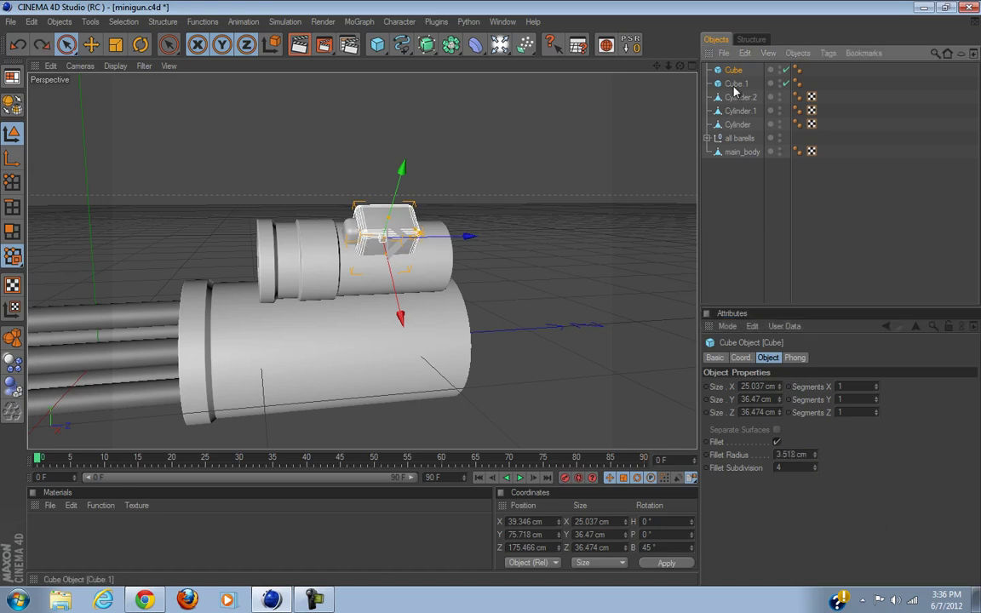
Set the smaller cube's fillet radius to 2 cm and deselect it.
left_click(736, 84)
left_click(802, 454)
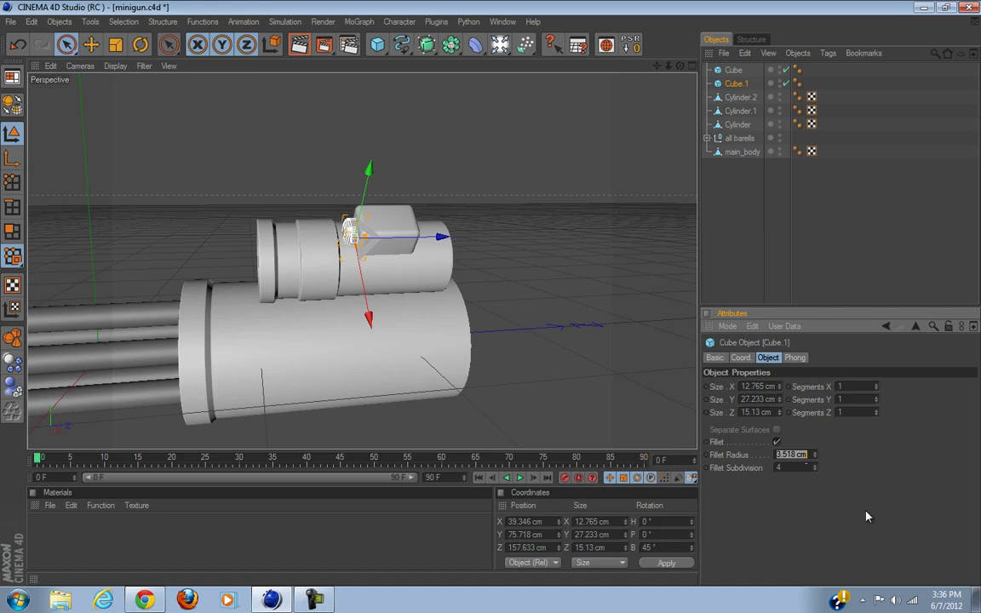
type("2")
key("Return")
left_click(846, 235)
Examine the gun from above and behind, glance at the 3D Nutt minigun post in Chrome, and return to Cinema 4D.
left_click_drag(589, 265, 335, 329, "alt")
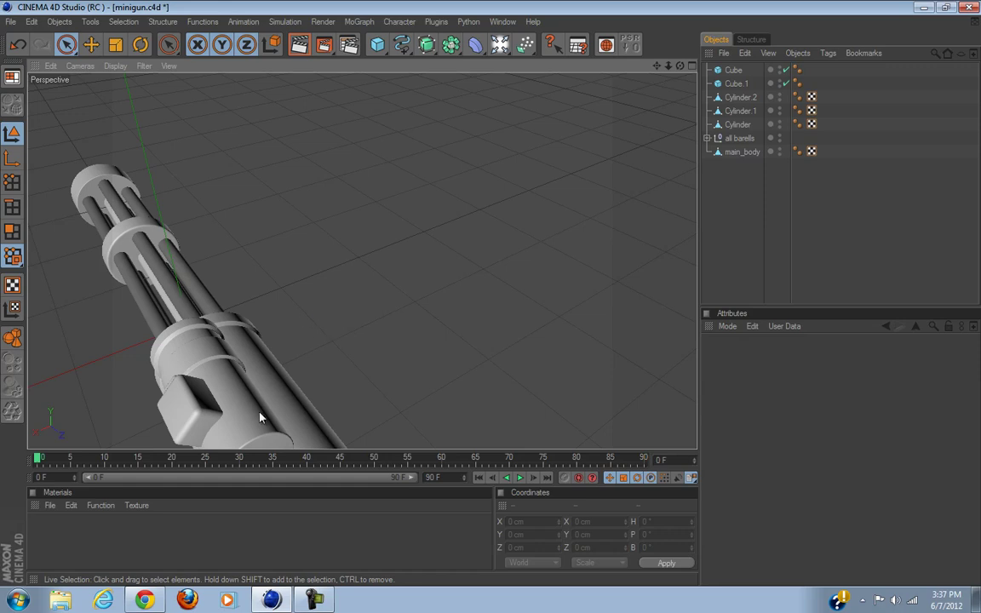
middle_click_drag(253, 434, 492, 298, "alt")
scroll(252, 436, "up", 3)
left_click_drag(252, 440, 328, 388, "alt")
left_click(146, 599)
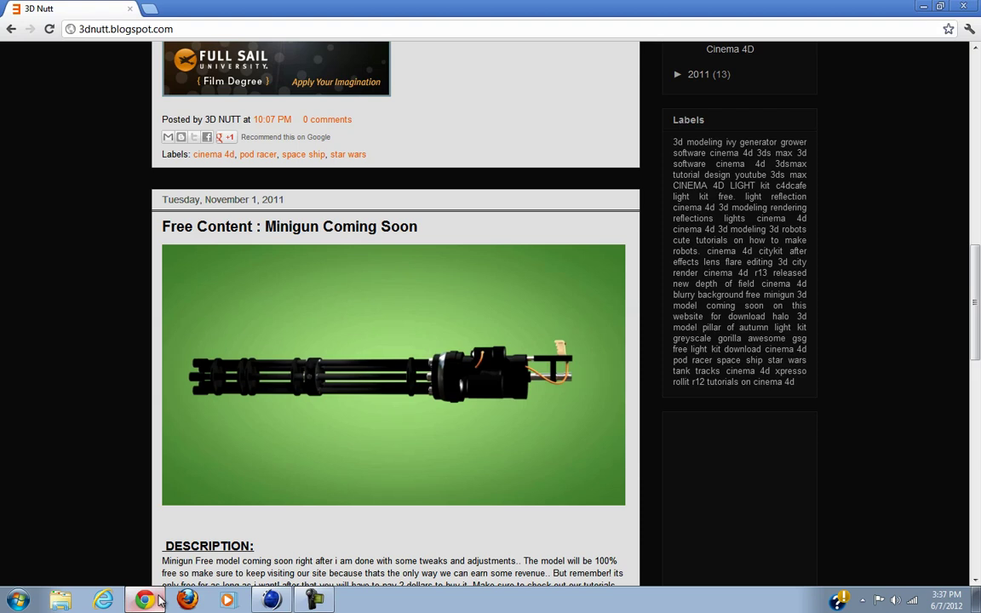
left_click(274, 600)
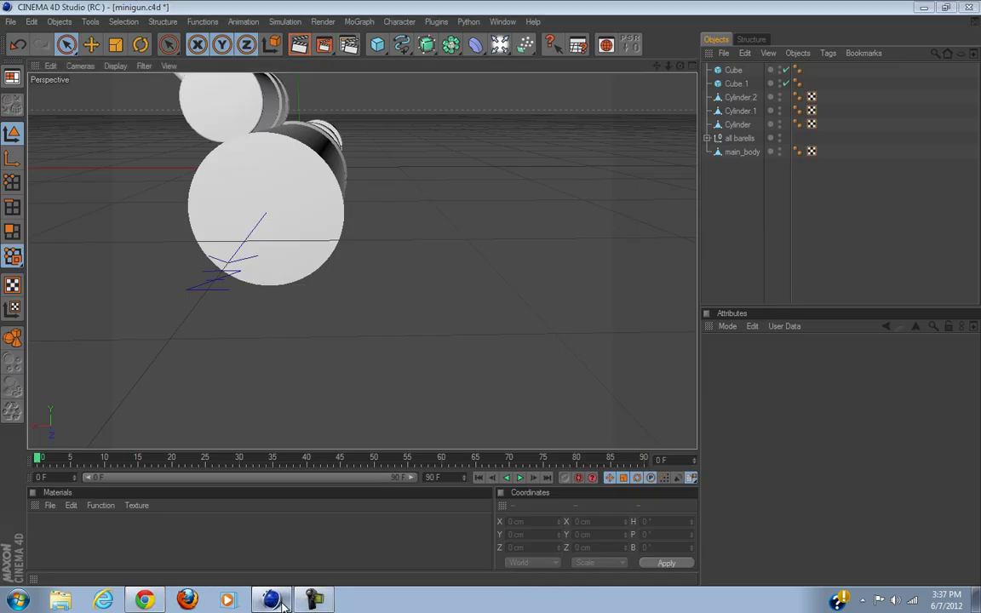
left_click(272, 600)
left_click(273, 601)
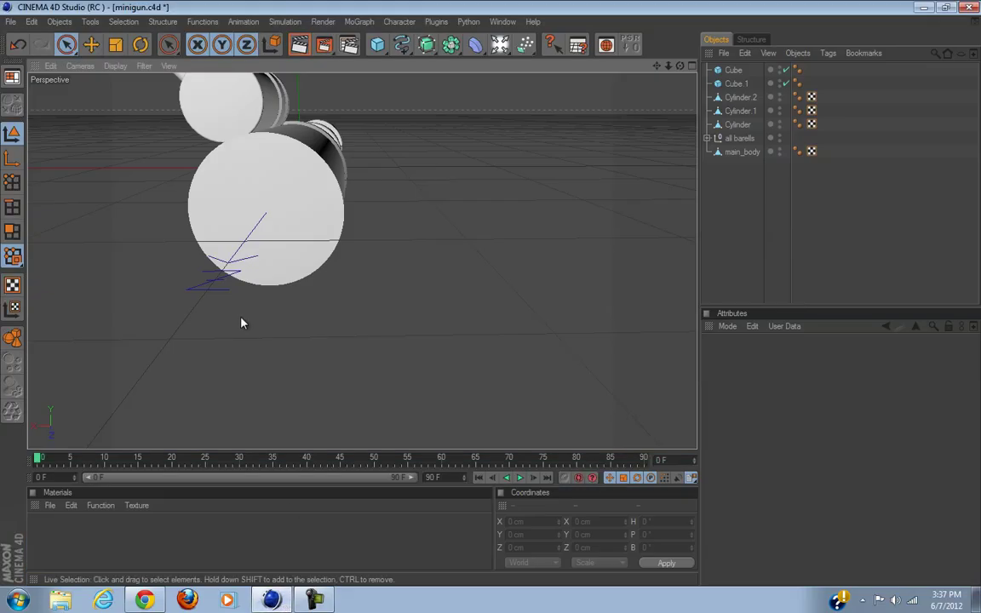
Compare the housing and its boxes with the reference photo in the enlarged side view.
left_click(691, 66)
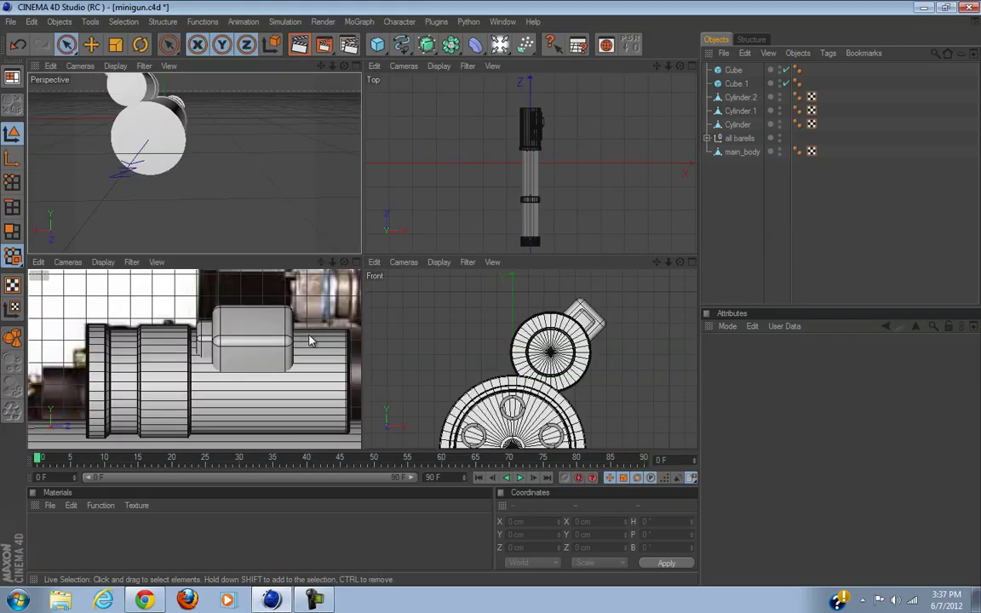
left_click(365, 268)
scroll(417, 325, "down", 2)
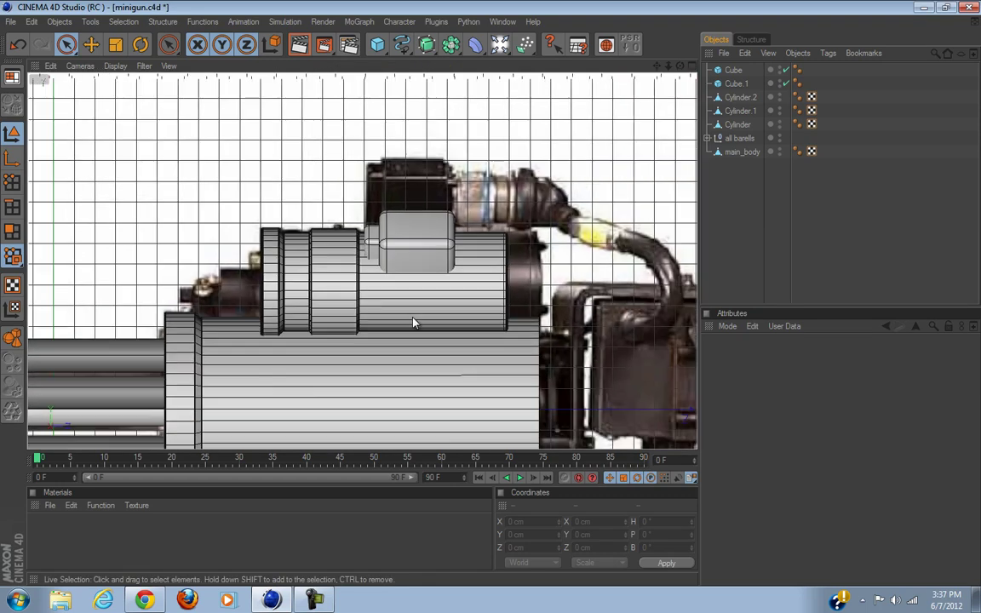
Add a cylinder at the larger cube's position and set its orientation to +Z.
middle_click_drag(491, 184, 426, 211, "alt")
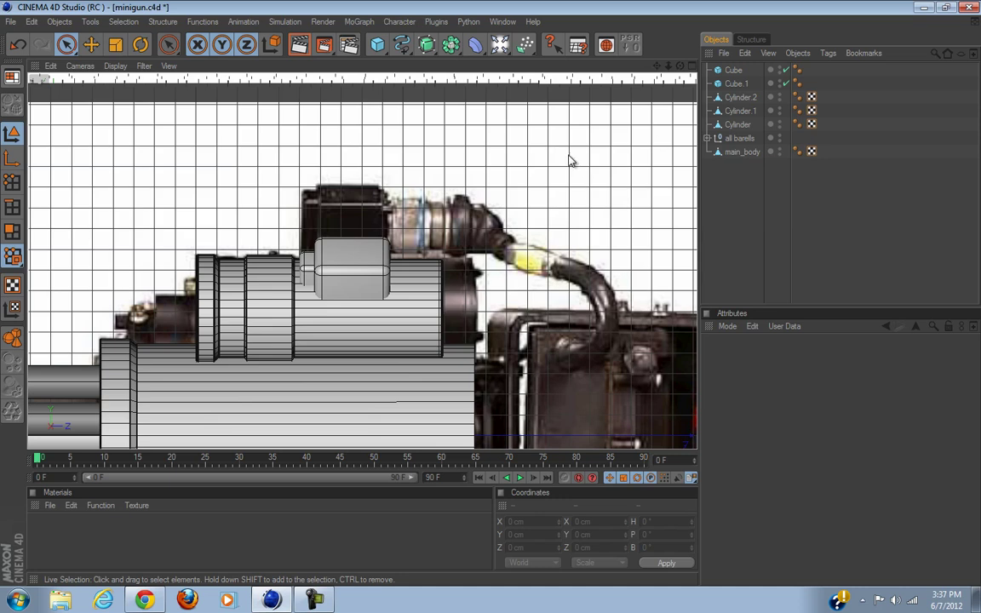
left_click(733, 70)
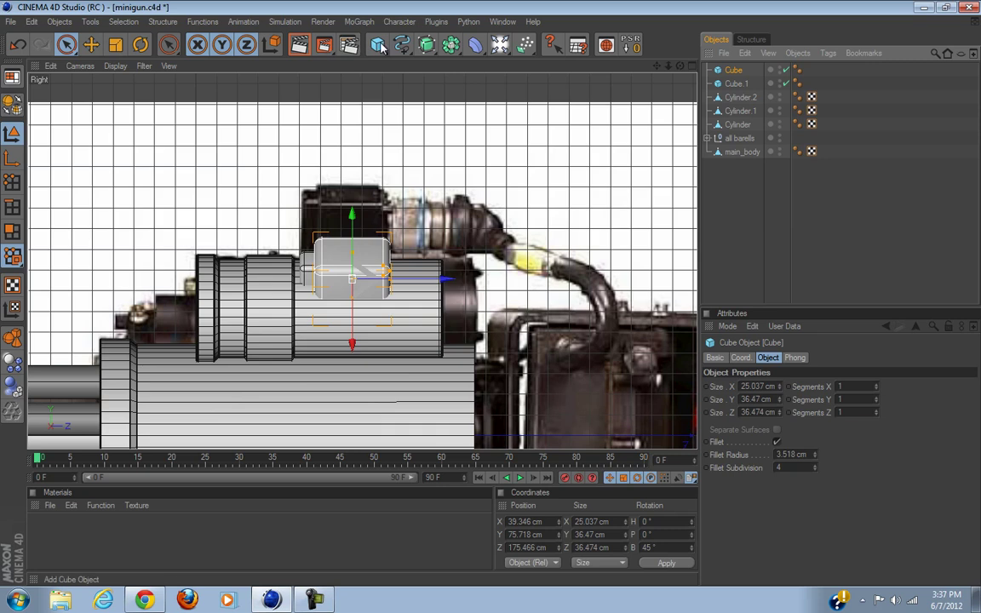
left_click_drag(381, 46, 648, 54)
left_click(815, 440)
left_click(799, 452)
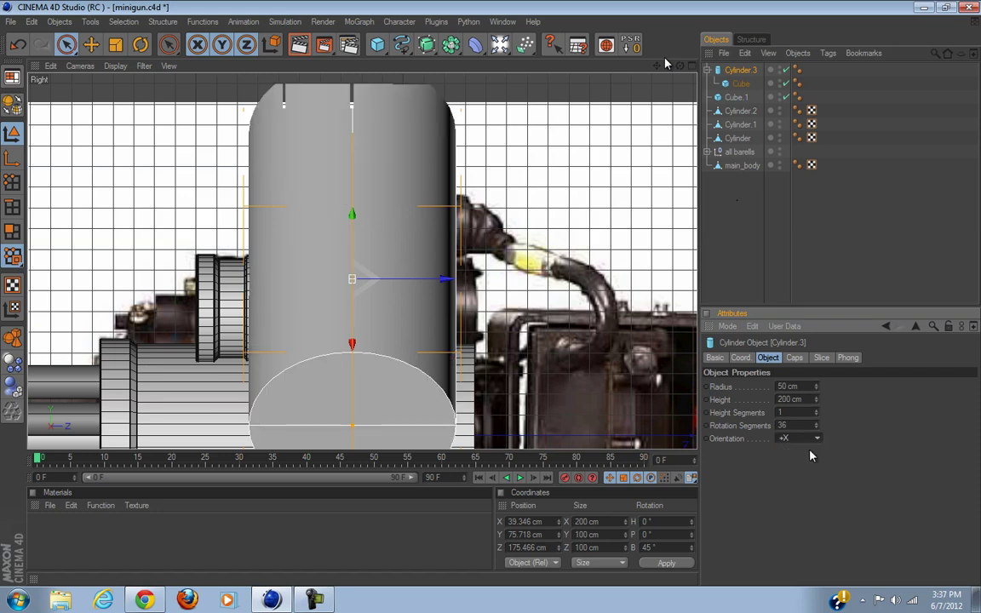
left_click(800, 440)
left_click(813, 511)
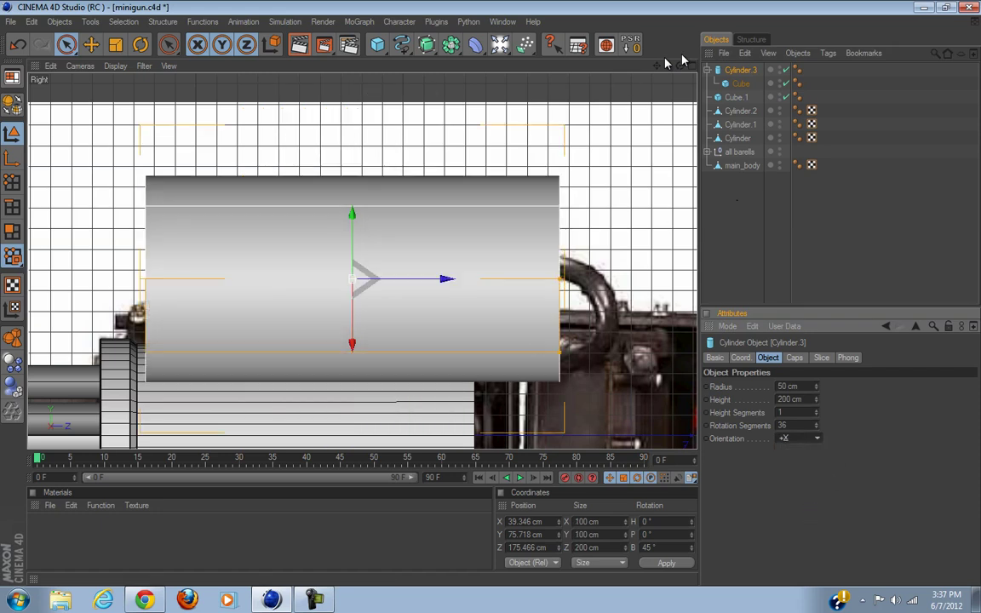
Shrink the cylinder in the perspective view to a radius of about 10.7 cm and a height of about 27.6 cm.
middle_click(98, 78)
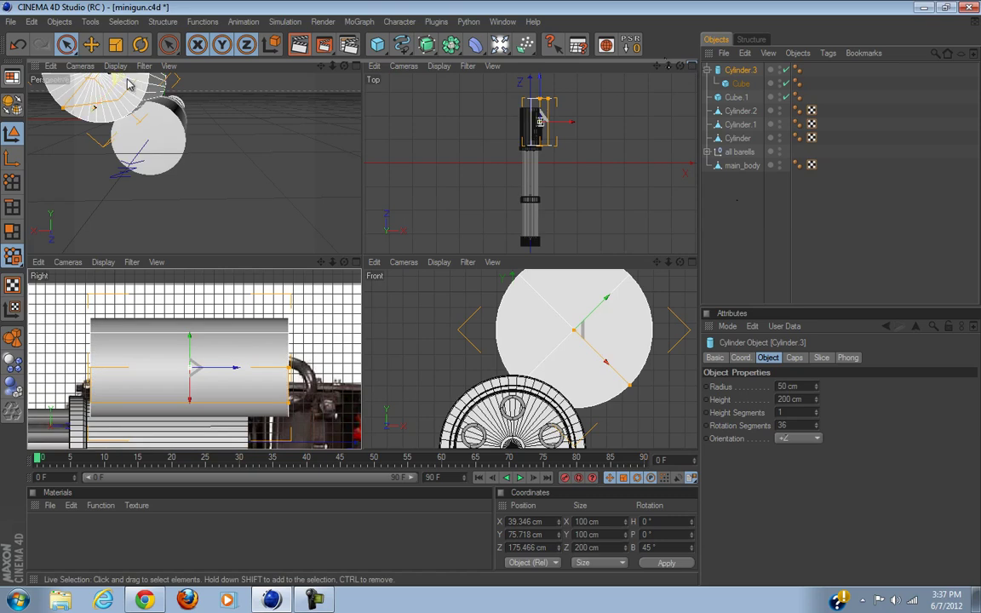
left_click(355, 66)
left_click_drag(376, 176, 490, 293, "alt")
scroll(322, 305, "up", 5)
scroll(442, 256, "down", 7)
left_click_drag(459, 318, 491, 298)
scroll(389, 302, "up", 5)
scroll(388, 302, "up", 4)
key("ctrl+z")
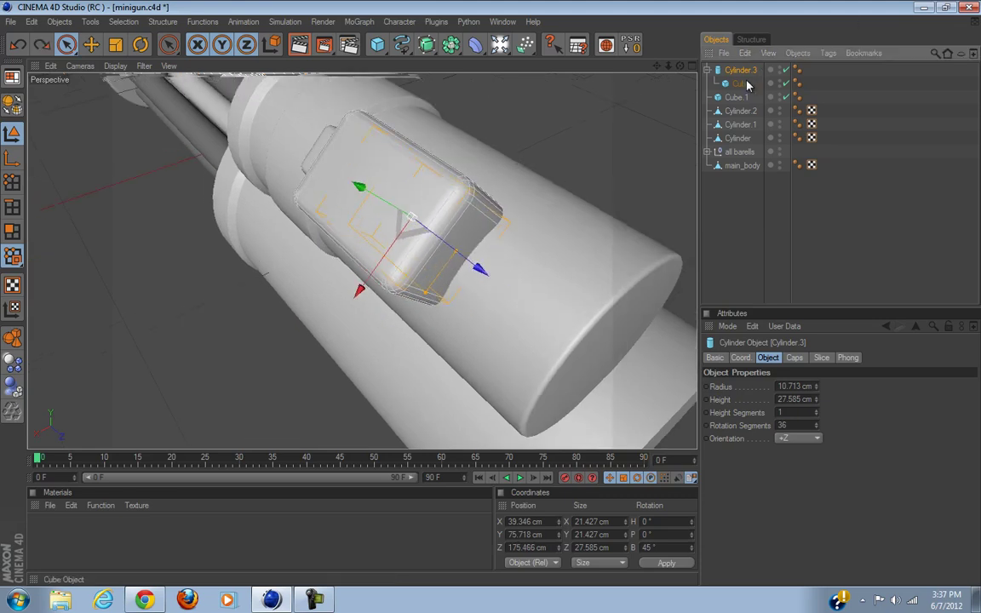
Unparent the larger cube from the cylinder, then fit the cylinder onto the cube's rear face at about 5.8 cm radius and 7 cm height.
left_click_drag(740, 67, 739, 65)
left_click(738, 84)
left_click_drag(468, 342, 491, 309, "alt")
left_click_drag(494, 246, 471, 284)
left_click_drag(424, 227, 398, 196)
left_click_drag(424, 227, 371, 196, "alt")
left_click_drag(419, 246, 428, 236)
left_click_drag(428, 236, 435, 207, "alt")
left_click_drag(491, 298, 492, 298)
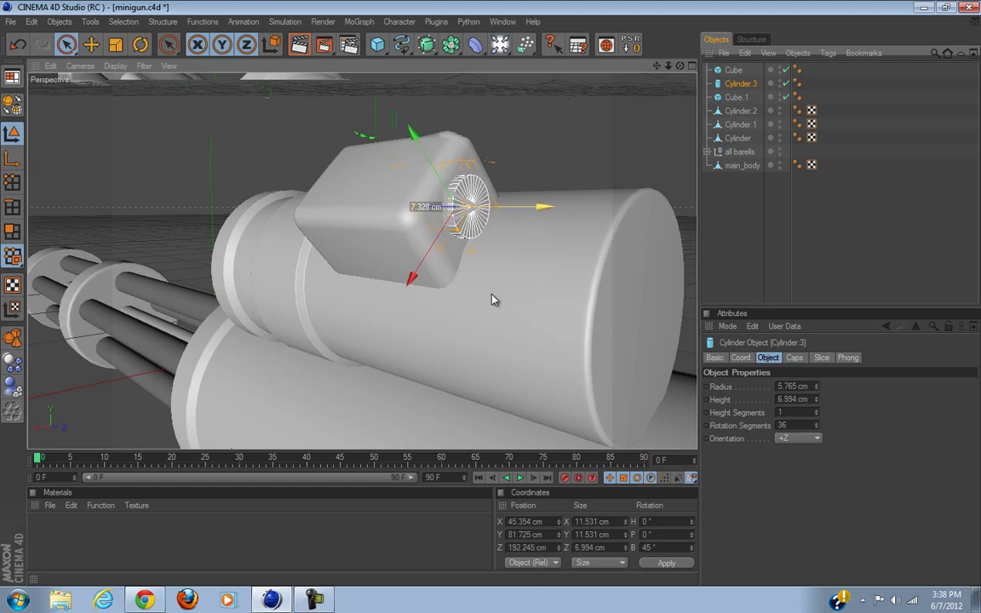
Fine-tune the cylinder's position on the cube's rear face and reduce its radius to about 5.5 cm.
left_click_drag(492, 295, 495, 292)
scroll(482, 224, "up", 3)
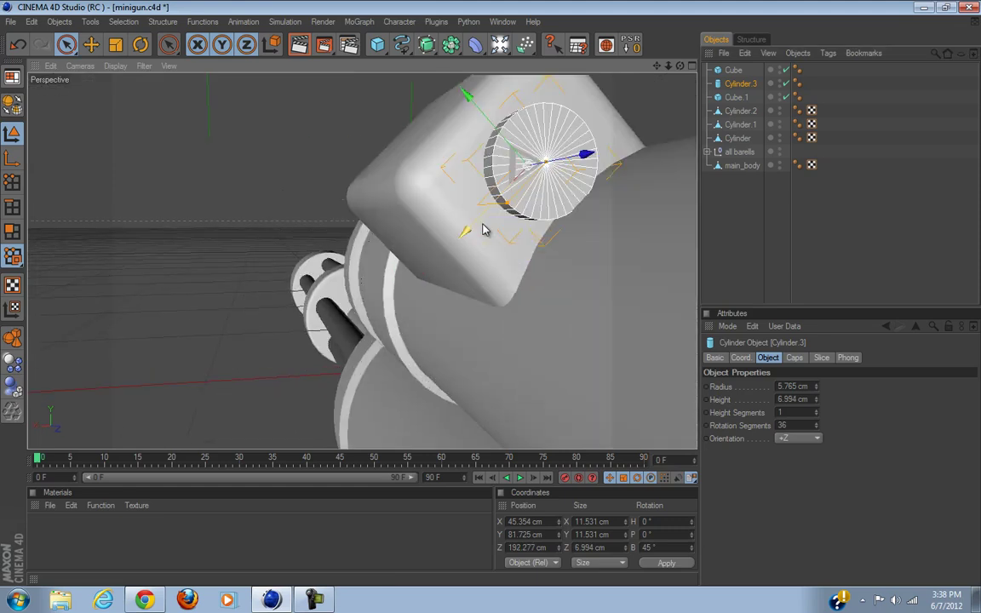
left_click_drag(465, 228, 416, 158, "alt")
mouse_move(492, 298)
left_mouse_down("alt")
mouse_move(437, 254)
mouse_move(441, 237)
mouse_move(420, 255)
mouse_move(433, 243)
mouse_move(479, 295)
mouse_move(503, 284)
mouse_move(493, 298)
left_mouse_up("alt")
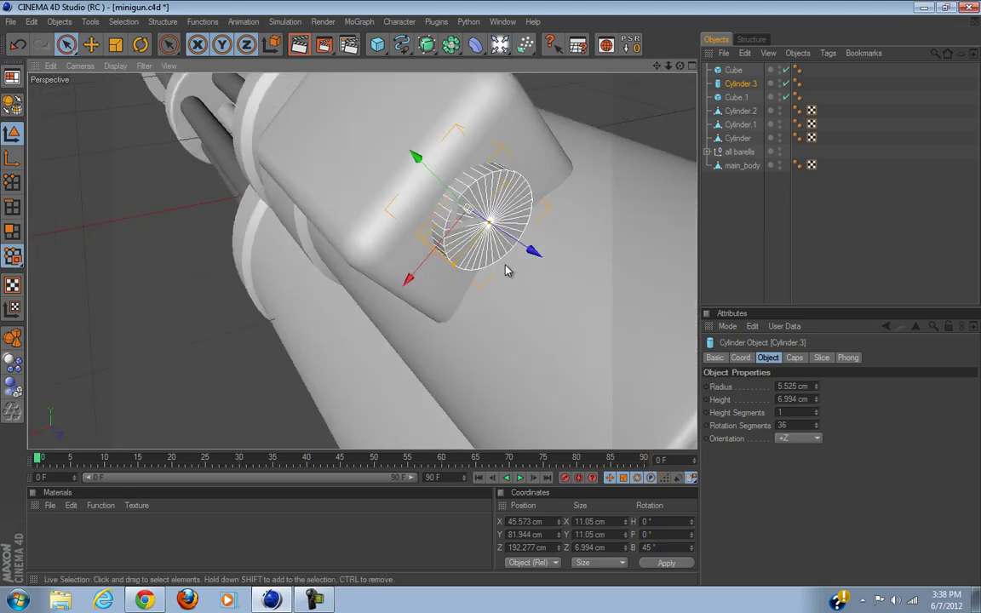
scroll(506, 270, "down", 5)
scroll(506, 271, "up", 5)
middle_click_drag(305, 167, 271, 193, "alt")
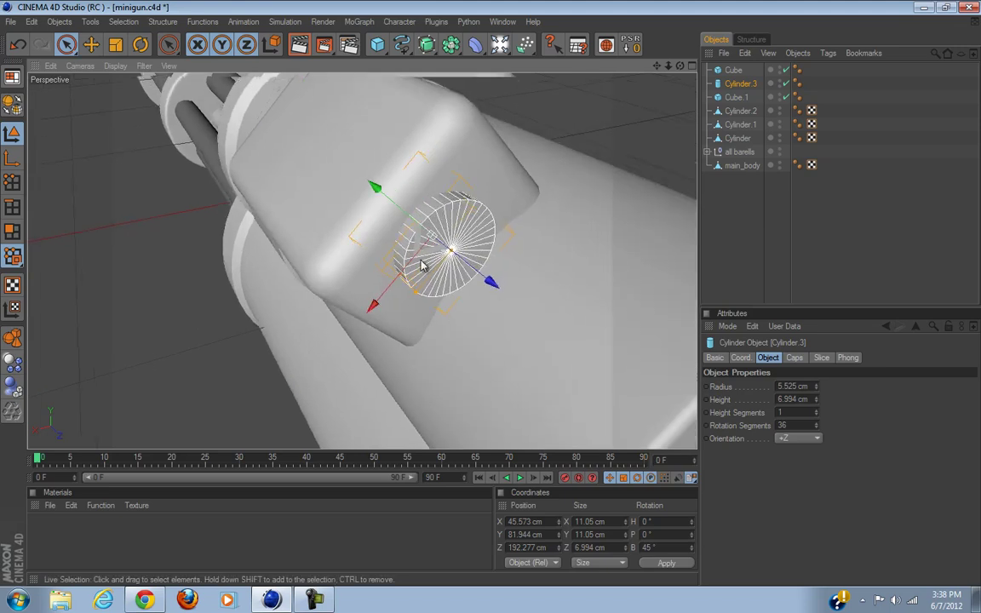
Make the small cylinder editable and optimize its mesh with a tolerance of 0.01 cm.
left_click(12, 106)
left_click(13, 230)
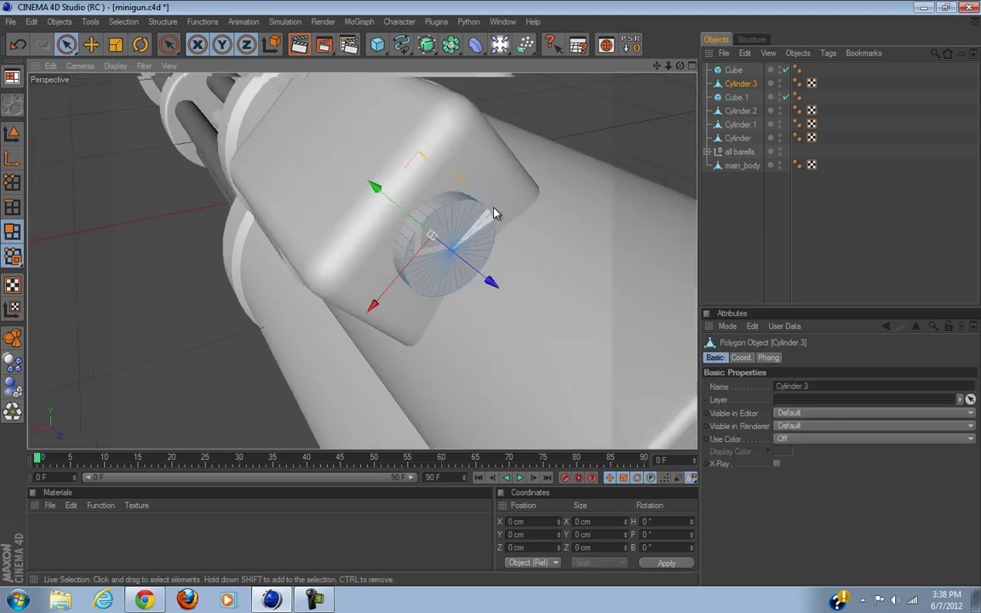
left_click_drag(491, 302, 513, 199, "alt")
left_click_drag(460, 258, 464, 259)
left_click(540, 140)
left_click(11, 416)
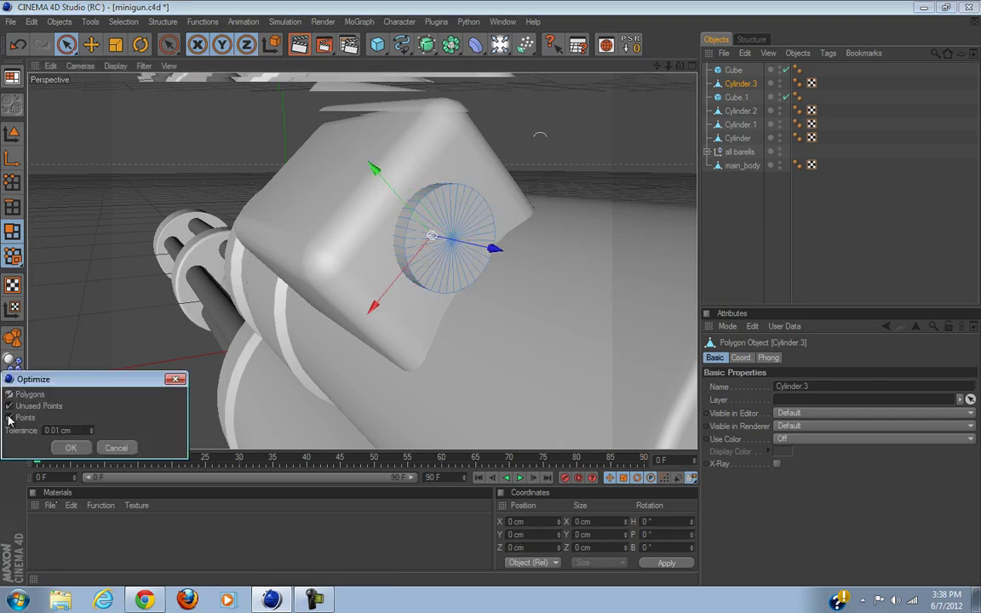
left_click(70, 450)
Select the small cylinder's rear cap polygons and inset them about 0.47 cm with Extrude Inner.
middle_click_drag(390, 303, 326, 342, "alt")
mouse_move(398, 295)
left_mouse_down()
mouse_move(379, 294)
mouse_move(382, 304)
left_mouse_up()
middle_click_drag(385, 315, 414, 338, "alt")
scroll(416, 339, "up", 2)
scroll(416, 338, "down", 2)
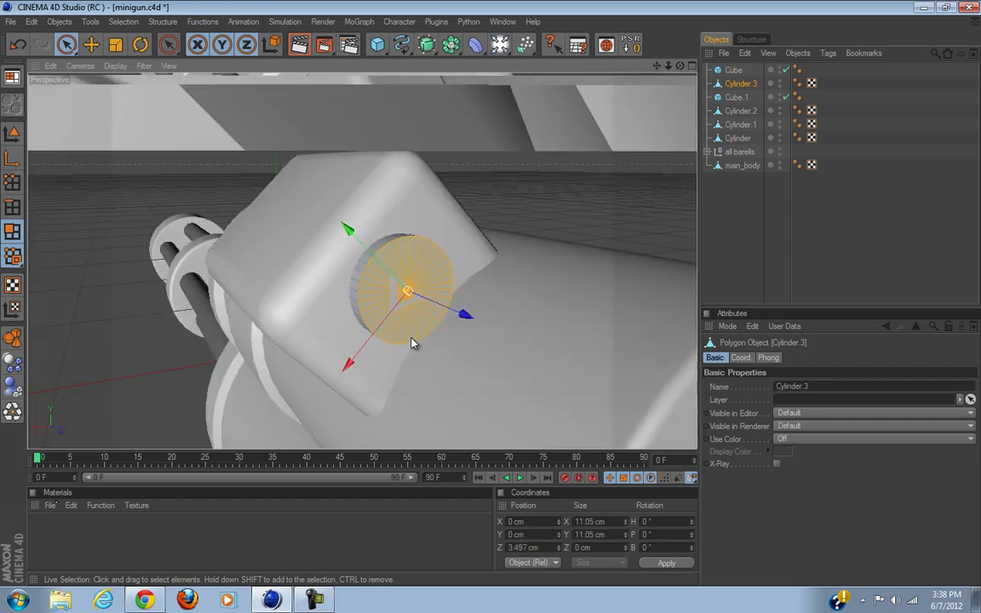
scroll(411, 343, "up", 5)
scroll(404, 318, "down", 5)
right_click(564, 191)
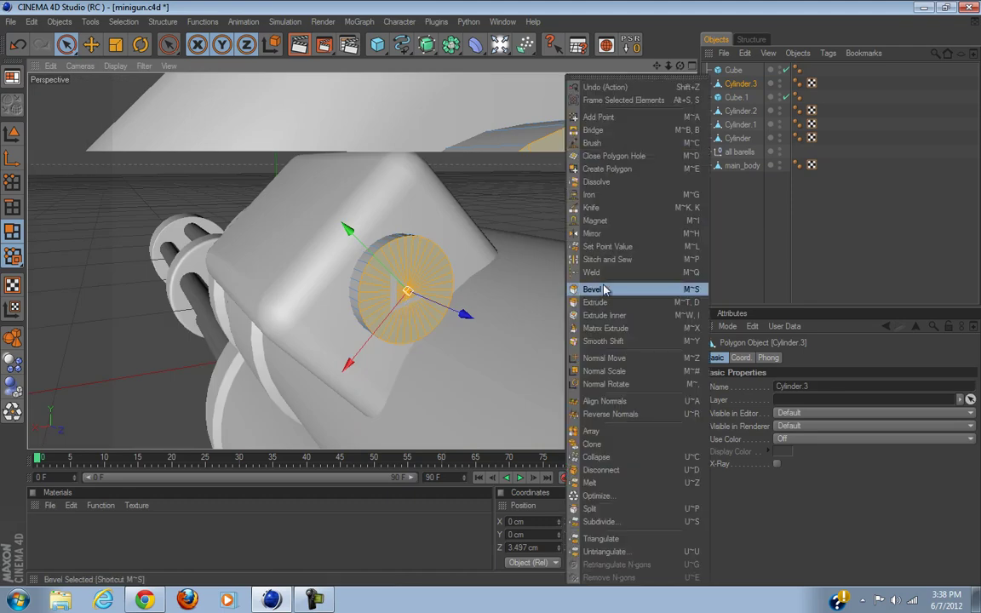
left_click(604, 314)
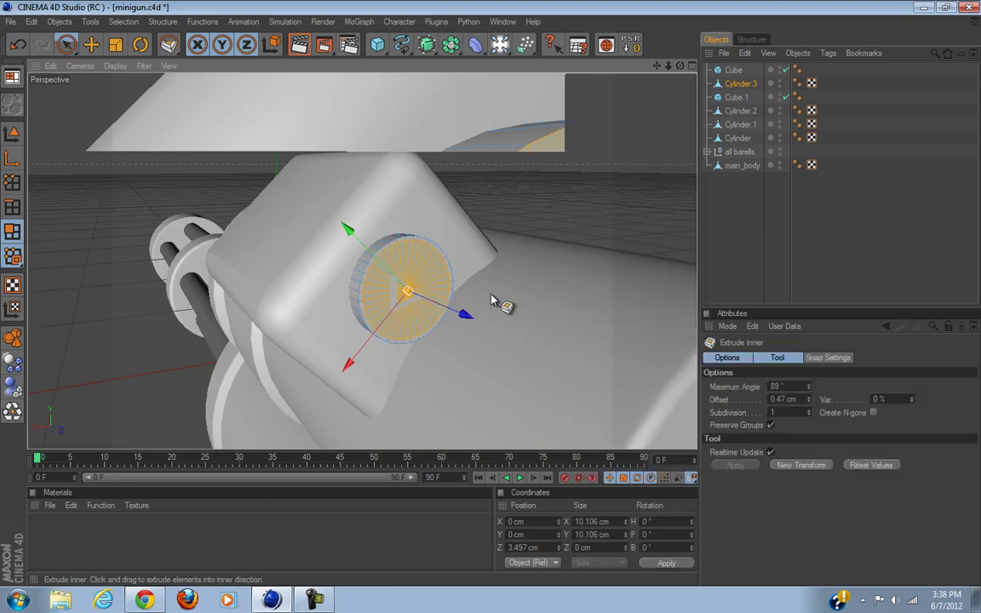
Extrude the inset cap outward by about 0.94 cm.
right_click(539, 182)
left_click(592, 303)
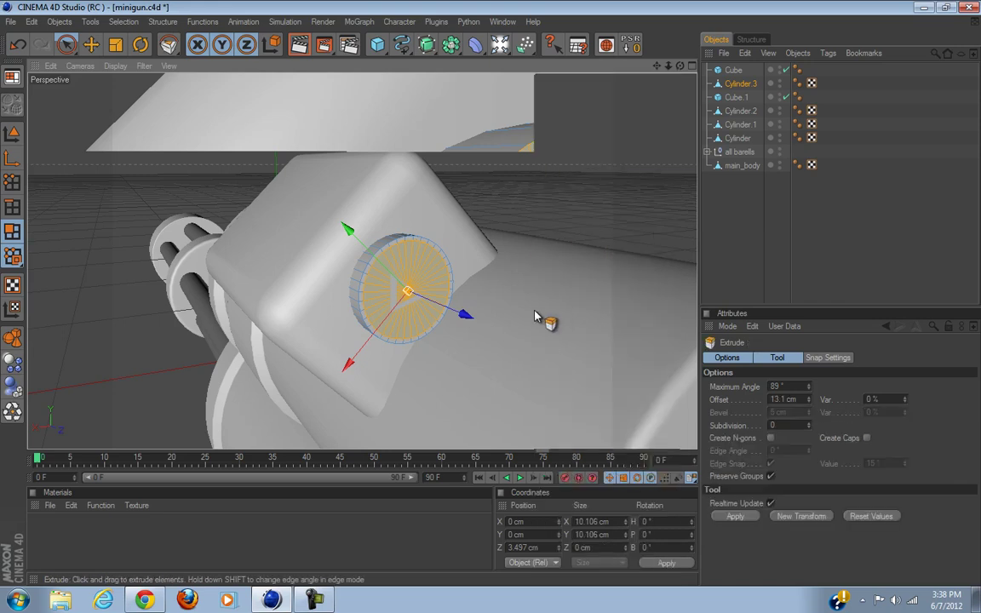
left_click_drag(541, 271, 537, 267, "alt")
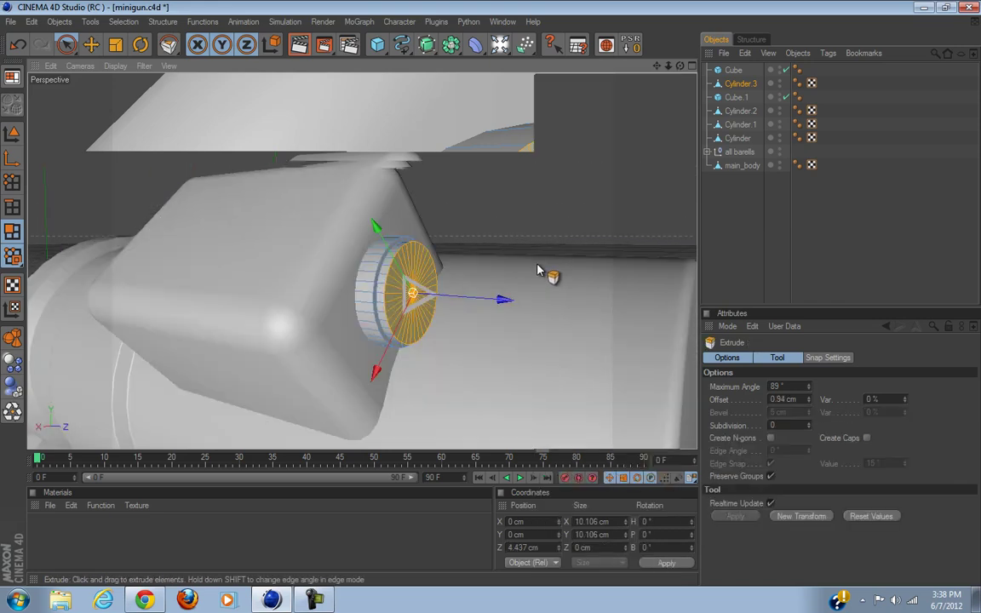
scroll(532, 269, "up", 5)
scroll(531, 267, "down", 5)
Extrude the cap slightly further and scale it up to about 11.6 cm across to start a raised ring.
right_click(526, 261)
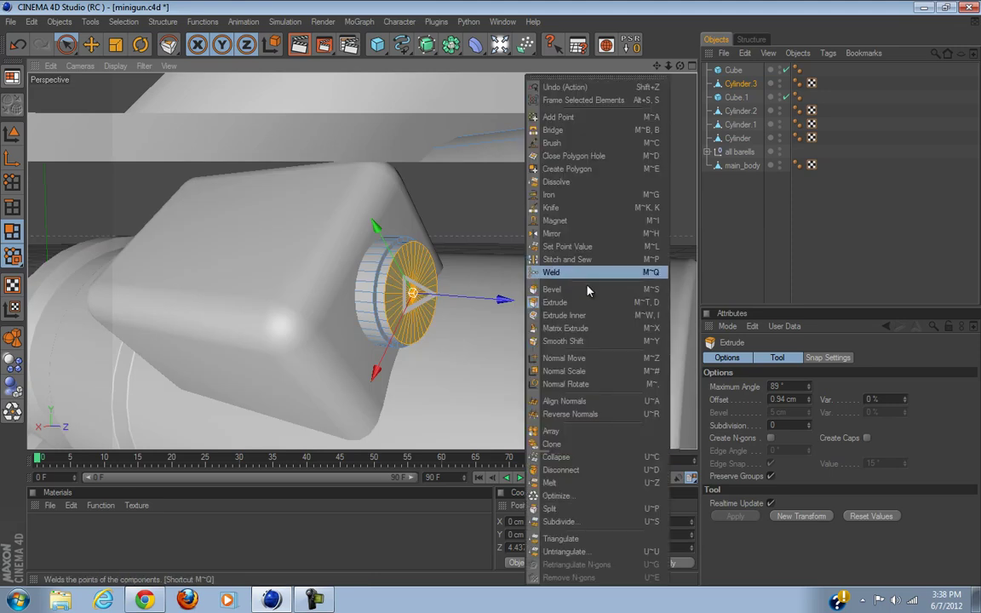
left_click(596, 376)
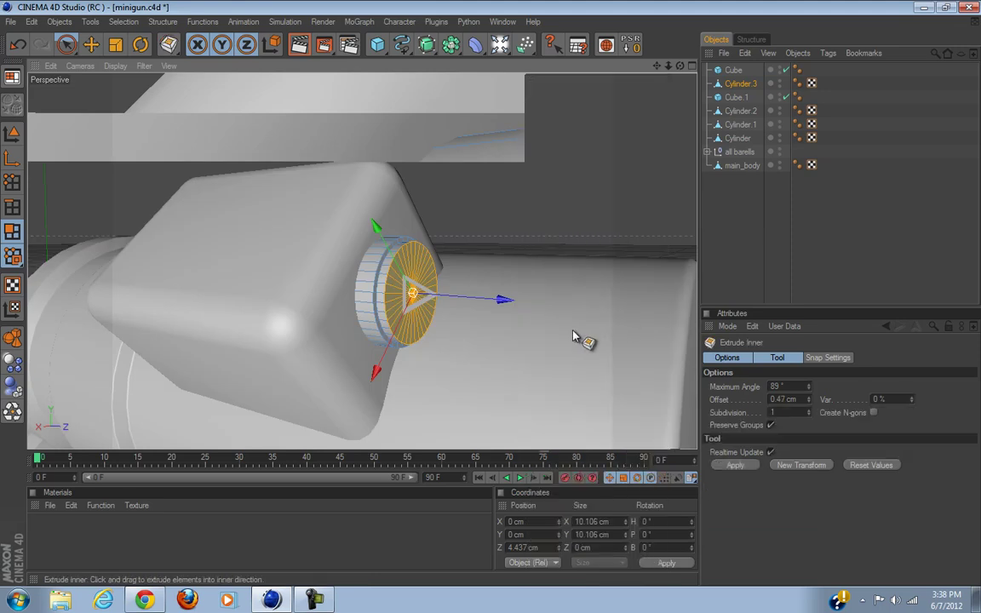
right_click(574, 336)
left_click(603, 303)
left_click_drag(532, 333, 503, 303)
left_click(116, 44)
left_click_drag(400, 184, 493, 298)
Extrude the enlarged cap by about 0.6 cm and once more by about 0.35 cm.
right_click(460, 331)
left_click(501, 313)
right_click(502, 336)
left_click(534, 302)
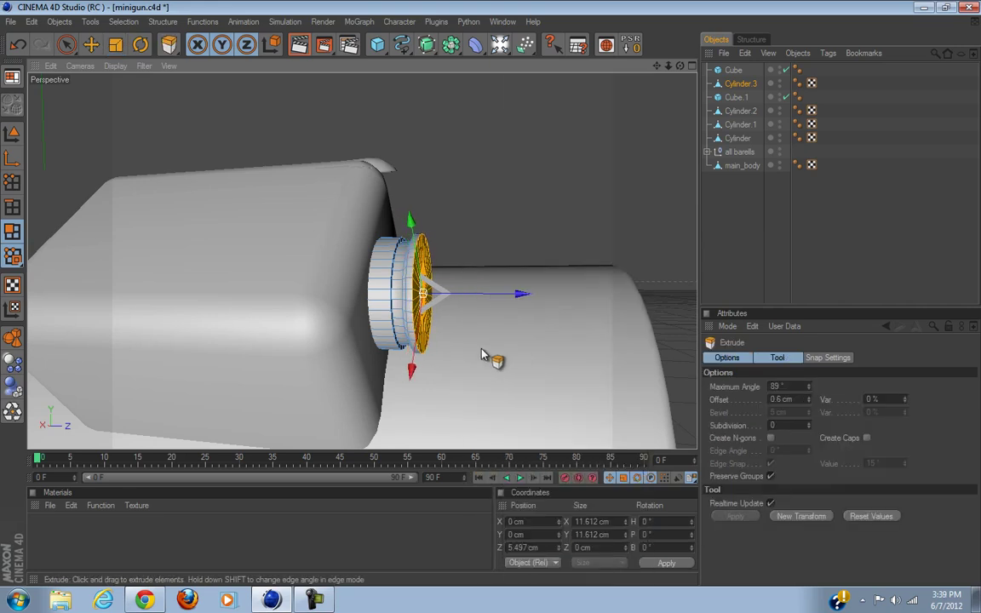
left_click_drag(482, 355, 491, 299)
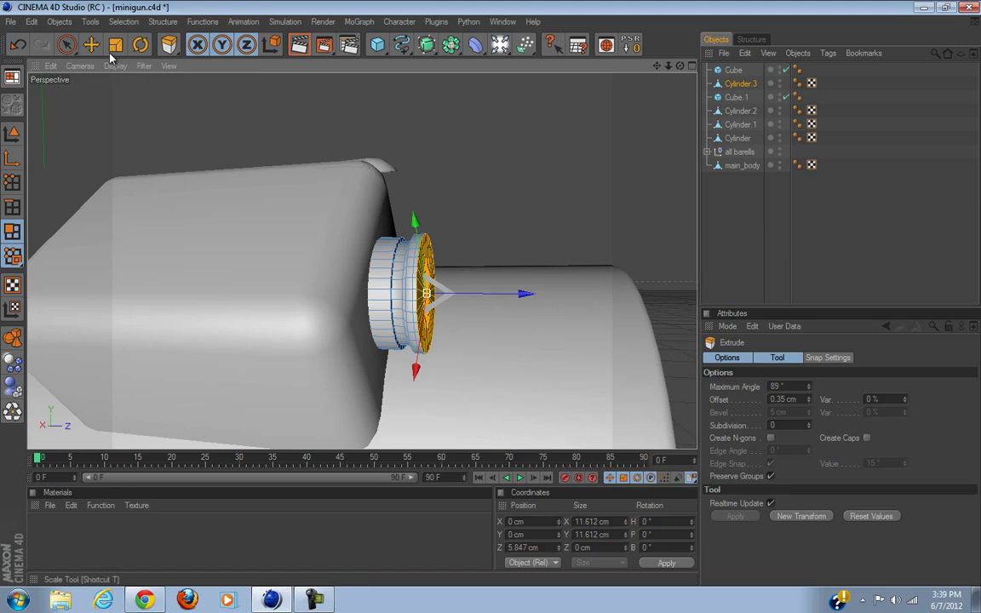
Scale the cap down slightly and extrude it by about 0.57 cm to close off the raised ring.
left_click(116, 45)
right_click(490, 298)
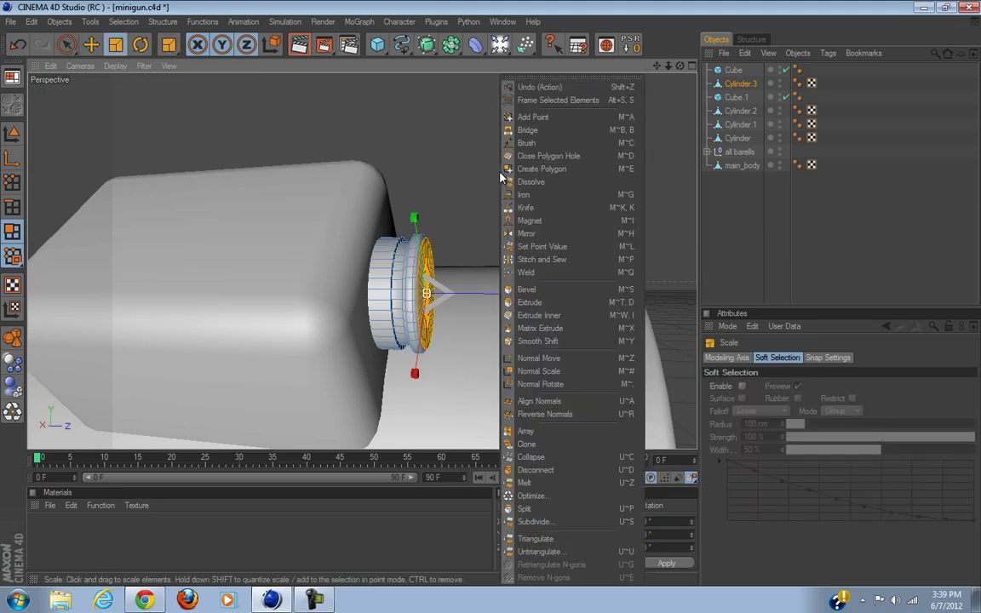
left_click(558, 302)
left_click_drag(490, 298, 503, 300)
Inset the ring's end cap by about 1.34 cm with Extrude Inner.
right_click(507, 302)
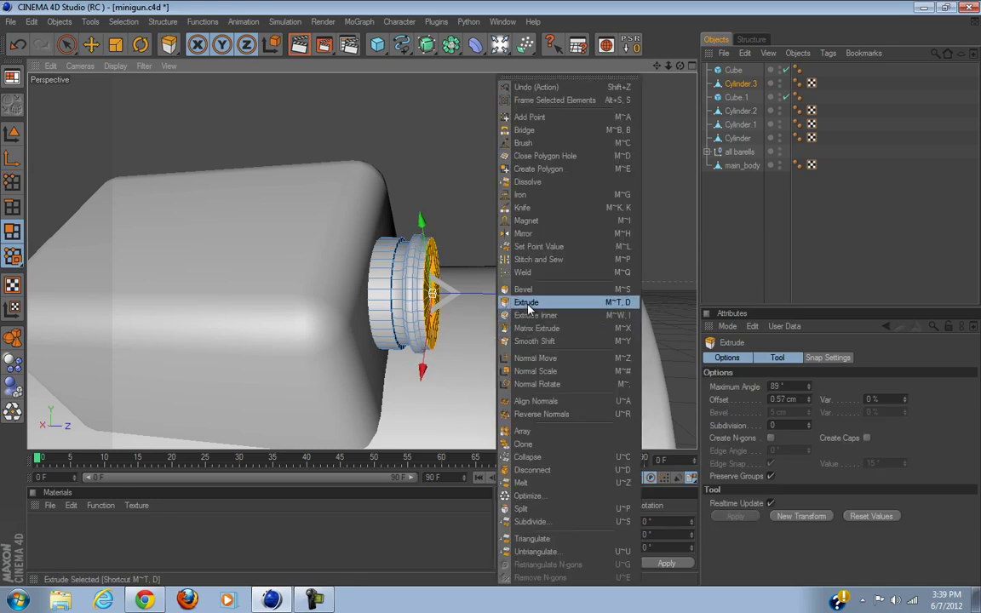
left_click(529, 316)
right_click(517, 324)
left_click(539, 316)
left_click_drag(491, 296, 493, 298)
Extrude the inset cap outward by about 1.39 cm to form a narrower neck.
left_click_drag(521, 332, 501, 331, "alt")
right_click(502, 334)
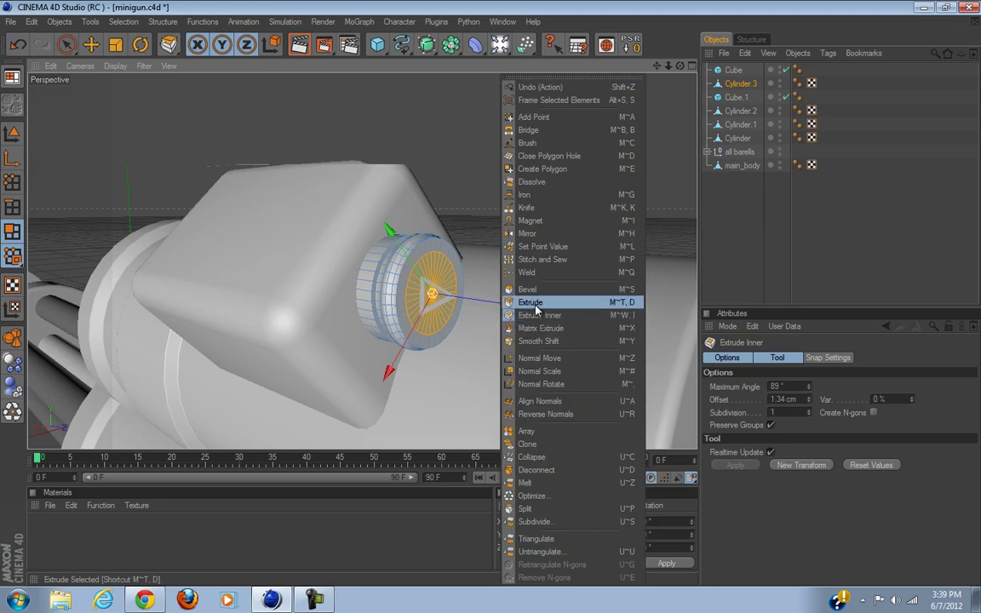
left_click(533, 305)
mouse_move(488, 299)
left_mouse_down()
mouse_move(460, 300)
mouse_move(490, 291)
mouse_move(476, 287)
mouse_move(492, 299)
left_mouse_up()
Extrude the neck's cap about 0.6 cm further and scale it up to about 9.4 cm across as a flared lip.
right_click(506, 339)
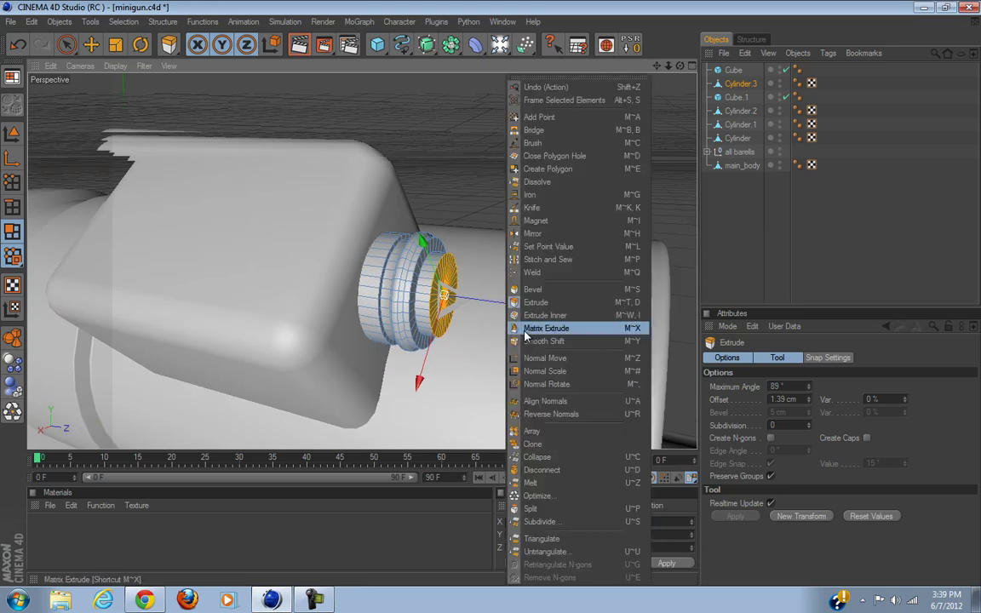
left_click(541, 303)
left_click_drag(511, 351, 491, 300)
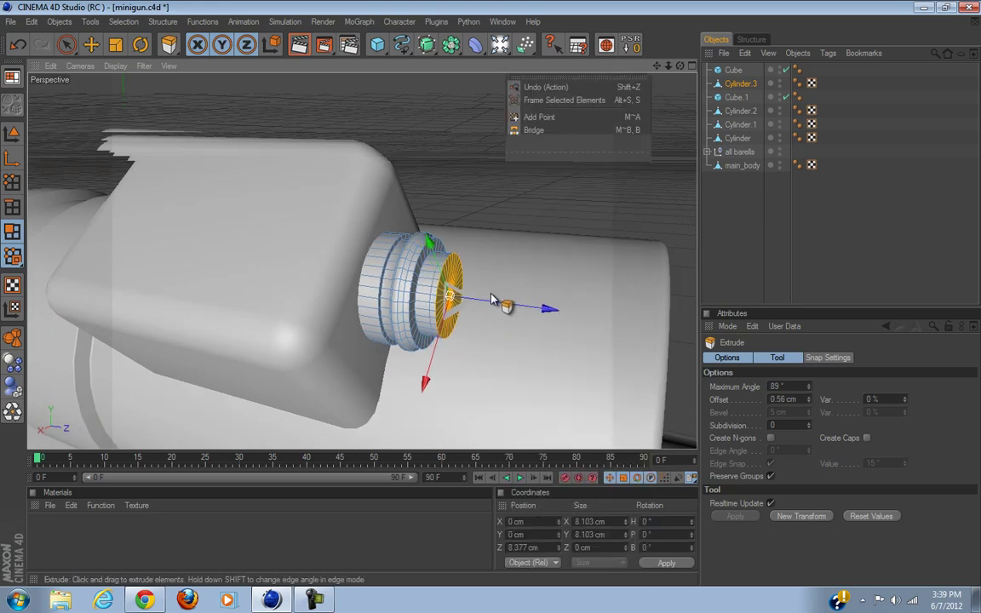
left_click(116, 46)
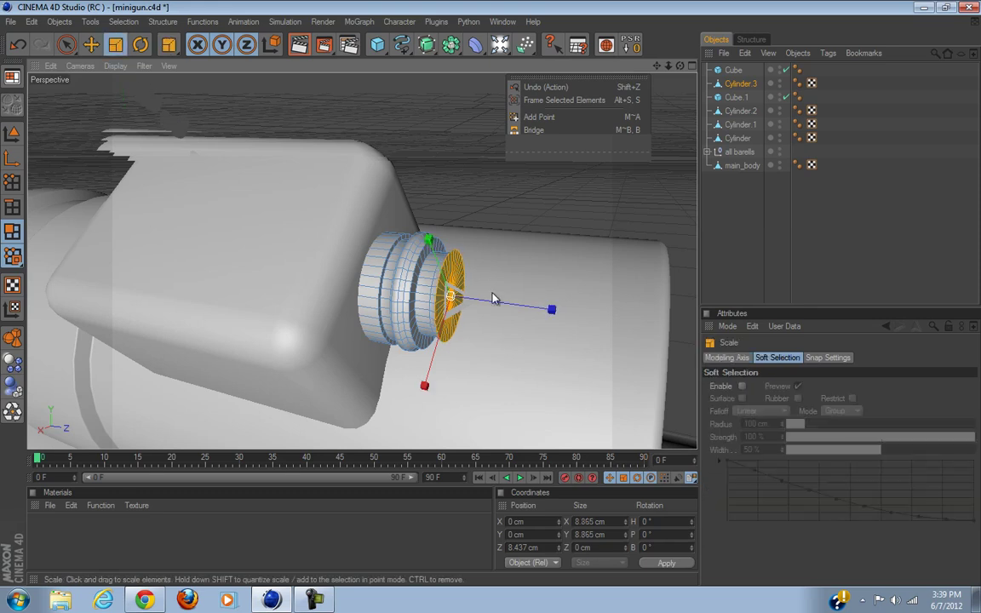
left_click_drag(496, 281, 484, 371, "alt")
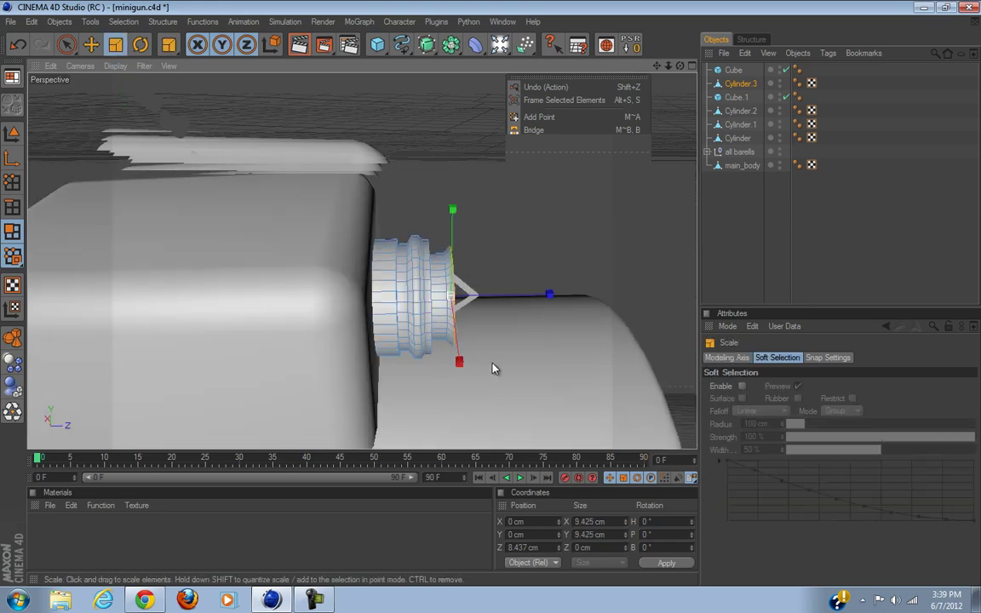
Extrude the flared cap by about 0.89 cm and check the stepped connector from several angles.
left_click(548, 303)
left_click_drag(492, 298, 507, 349)
left_click_drag(492, 295, 372, 355, "alt")
scroll(435, 329, "up", 5)
scroll(428, 330, "down", 5)
left_click_drag(323, 401, 522, 318, "alt")
scroll(375, 381, "up", 5)
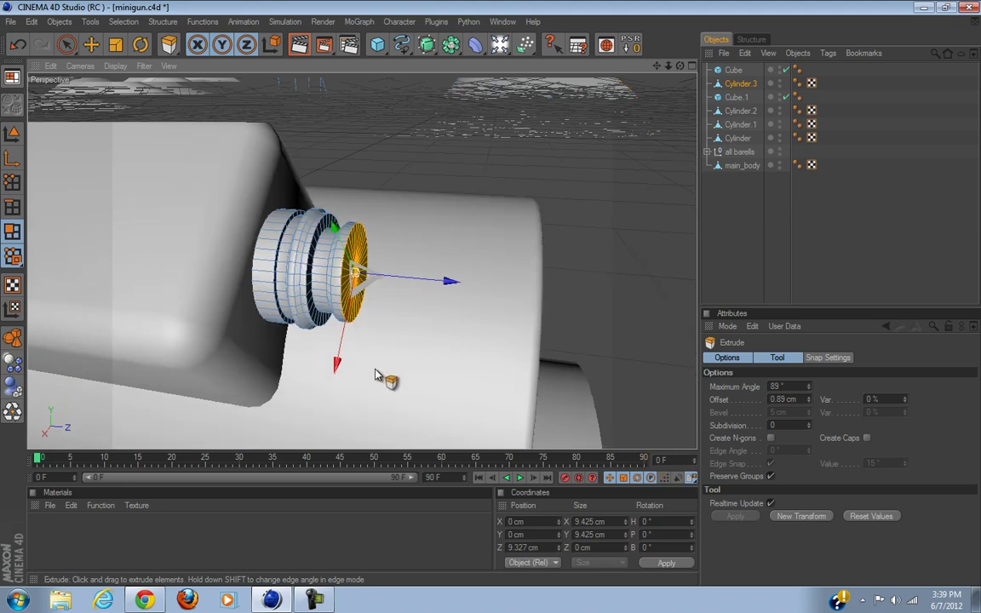
scroll(377, 377, "down", 5)
left_click_drag(377, 376, 492, 300, "alt")
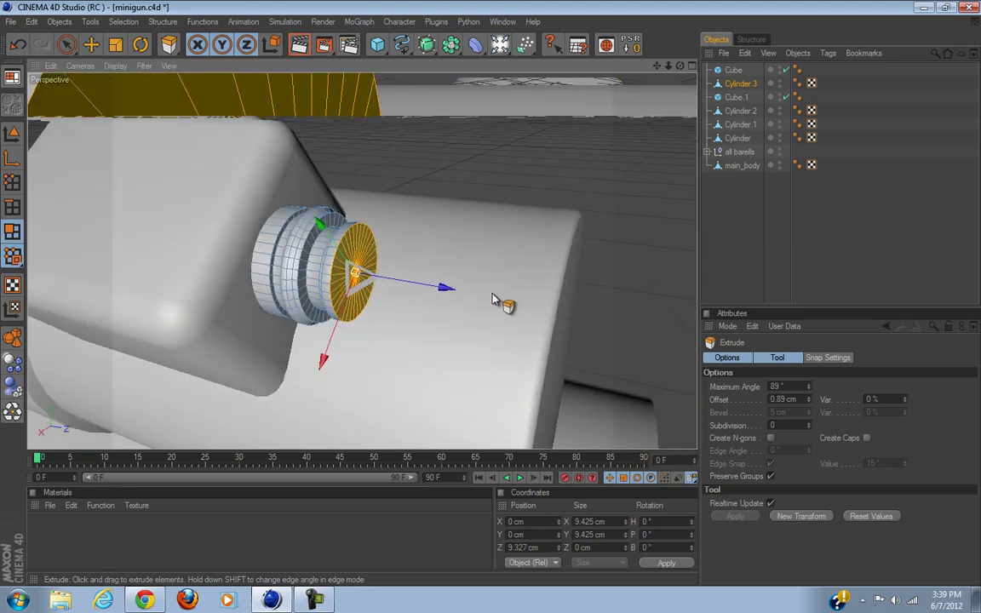
Inset the end cap by about 0.79 cm and extrude it outward by about 1.45 cm.
scroll(378, 365, "up", 5)
scroll(376, 365, "down", 5)
right_click(377, 364)
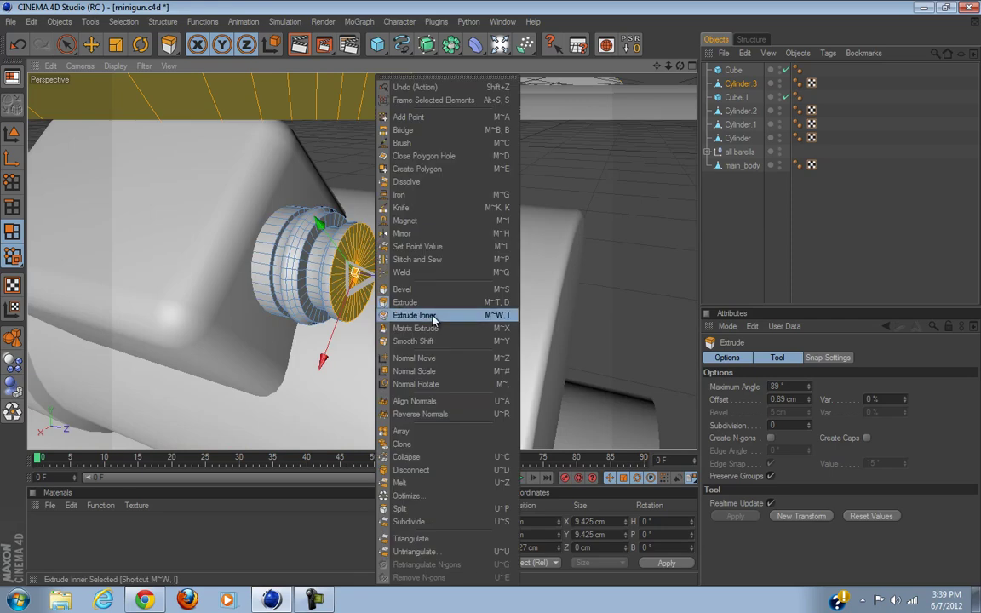
left_click(413, 317)
right_click(493, 303)
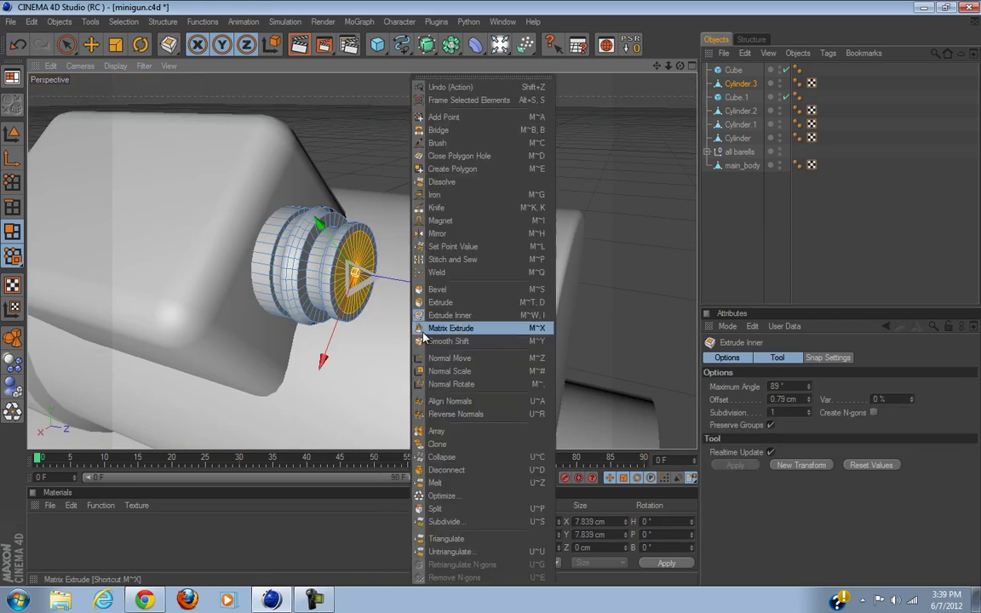
left_click(442, 298)
left_click_drag(442, 317, 502, 302)
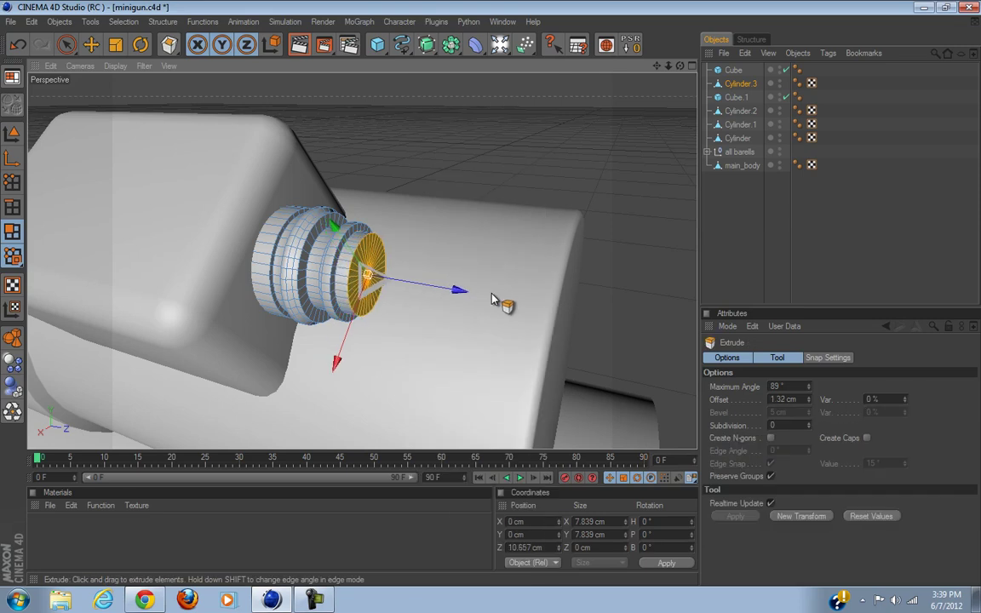
Try widening the connector's end cap with an Extrude Inner offset of about -0.34 cm, then undo it.
right_click(502, 302)
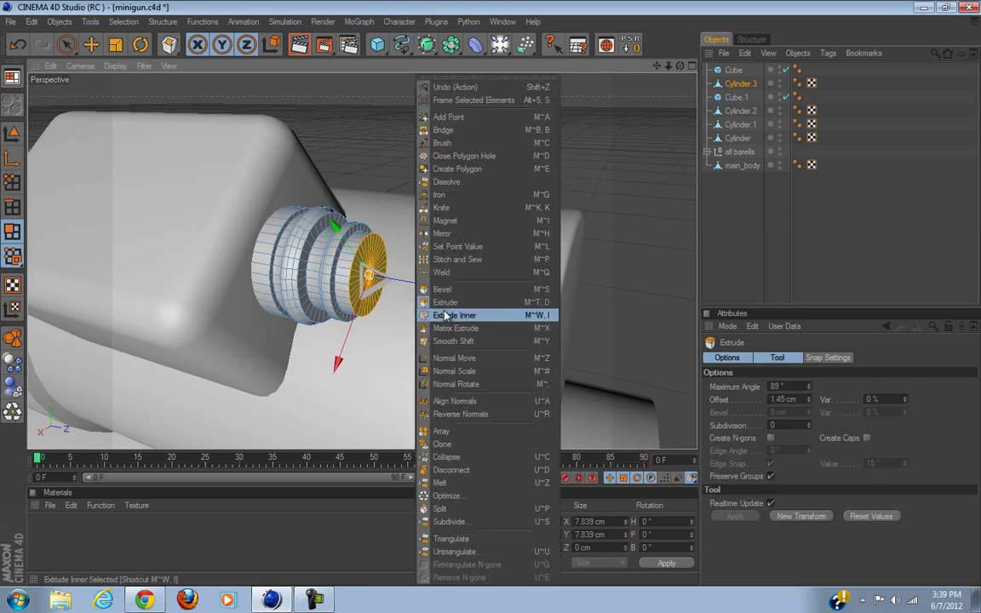
left_click(430, 315)
left_click_drag(491, 294, 486, 295)
left_click_drag(486, 295, 429, 337, "alt")
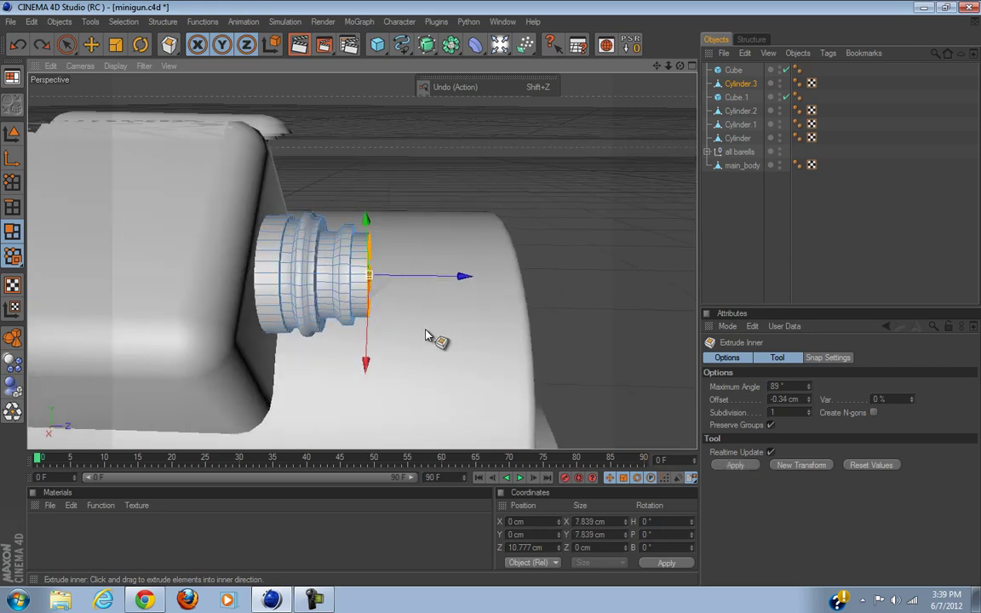
Extrude the connector's end cap by about 0.65 cm and scale it up to about 9.26 cm across.
scroll(427, 335, "up", 5)
scroll(426, 334, "down", 5)
left_click_drag(517, 289, 491, 299, "alt")
right_click(425, 335)
left_click(452, 300)
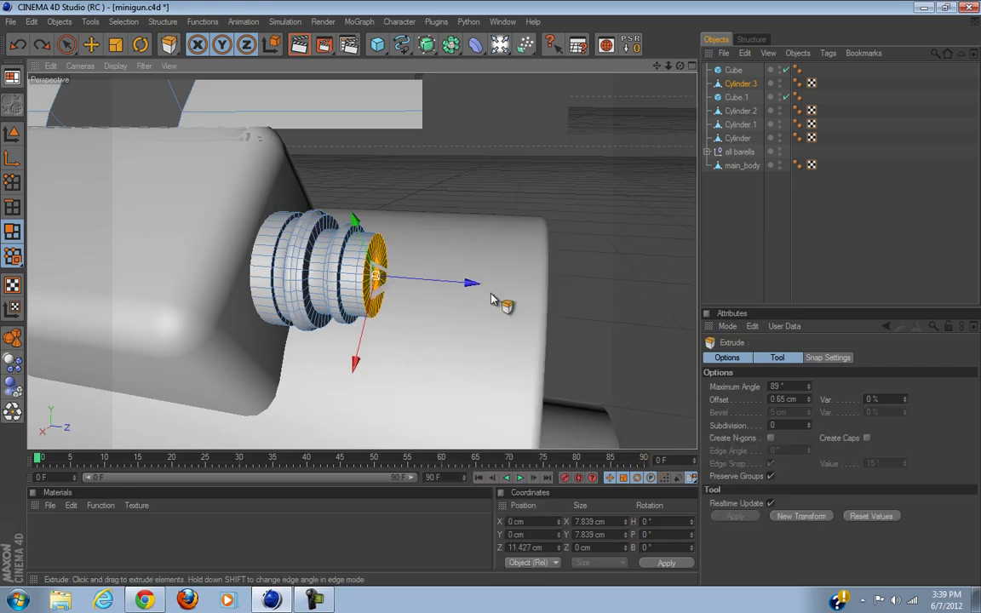
left_click(116, 45)
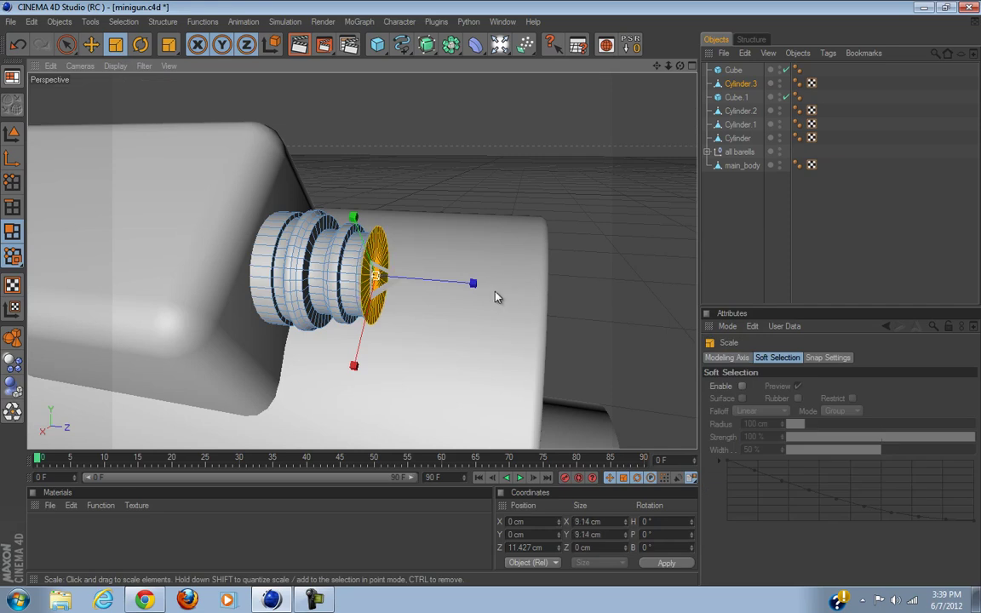
Extrude the widened end cap outward by about 1.99 cm to form a collar.
right_click(405, 359)
left_click(436, 300)
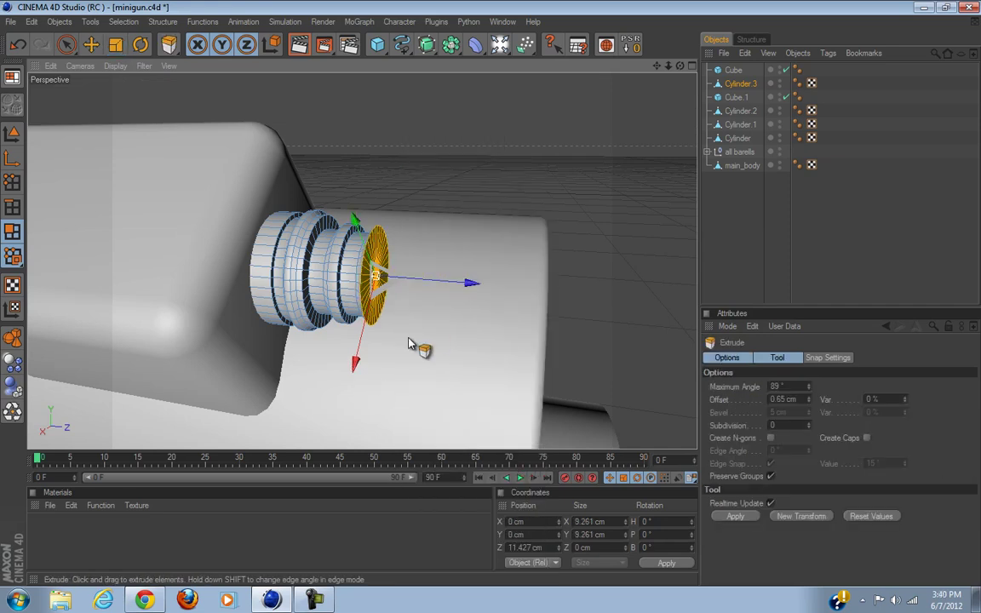
left_click_drag(415, 346, 491, 299)
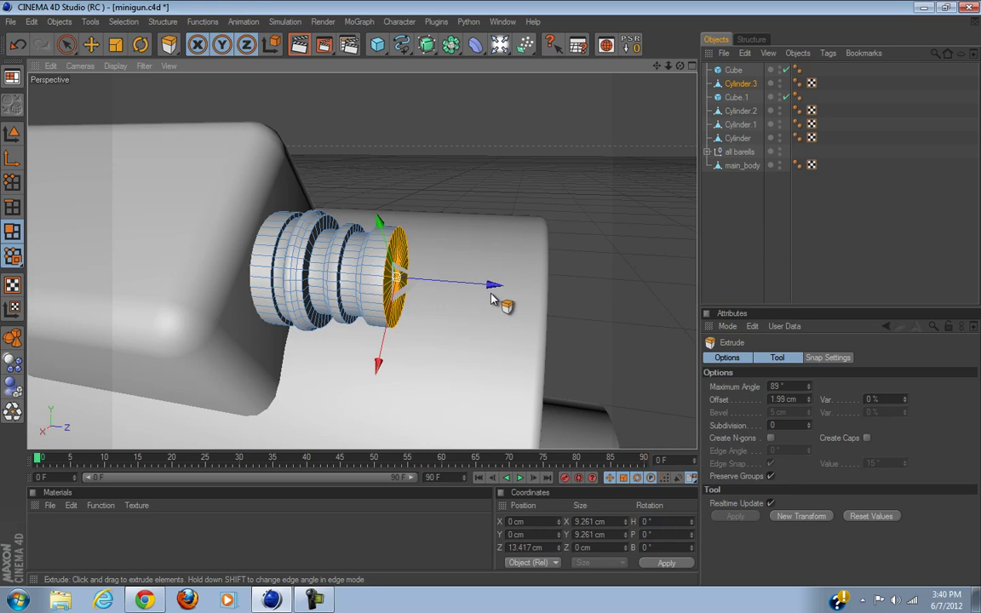
Inset the collar's end cap to about 7.66 cm across and extrude it inward by about 0.7 cm.
mouse_move(406, 341)
left_mouse_down("alt")
mouse_move(503, 295)
mouse_move(416, 342)
left_mouse_up("alt")
right_click(420, 340)
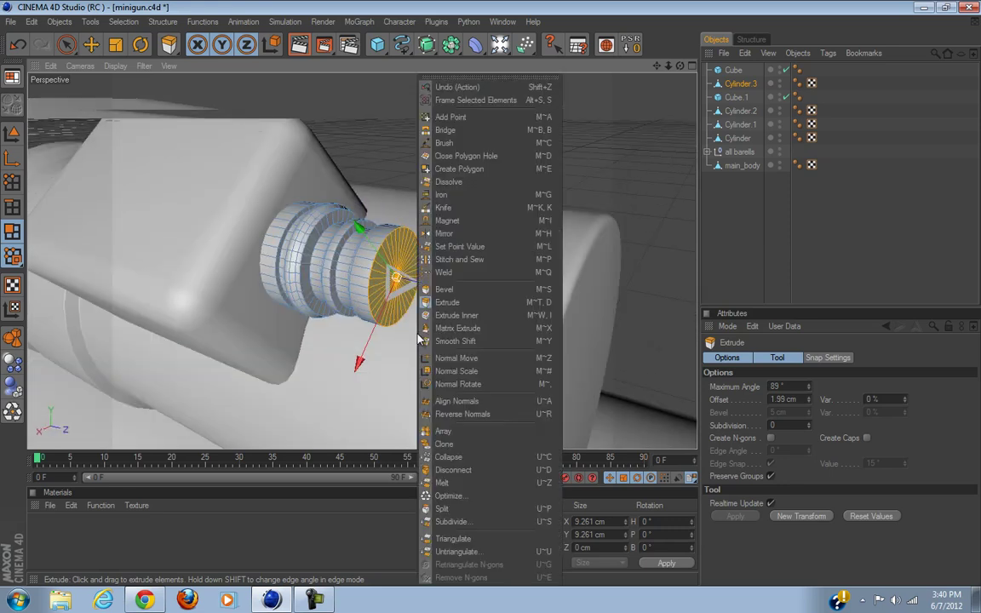
left_click(434, 315)
right_click(491, 296)
mouse_move(489, 295)
left_mouse_down()
mouse_move(499, 304)
mouse_move(491, 298)
left_mouse_up()
left_click(502, 304)
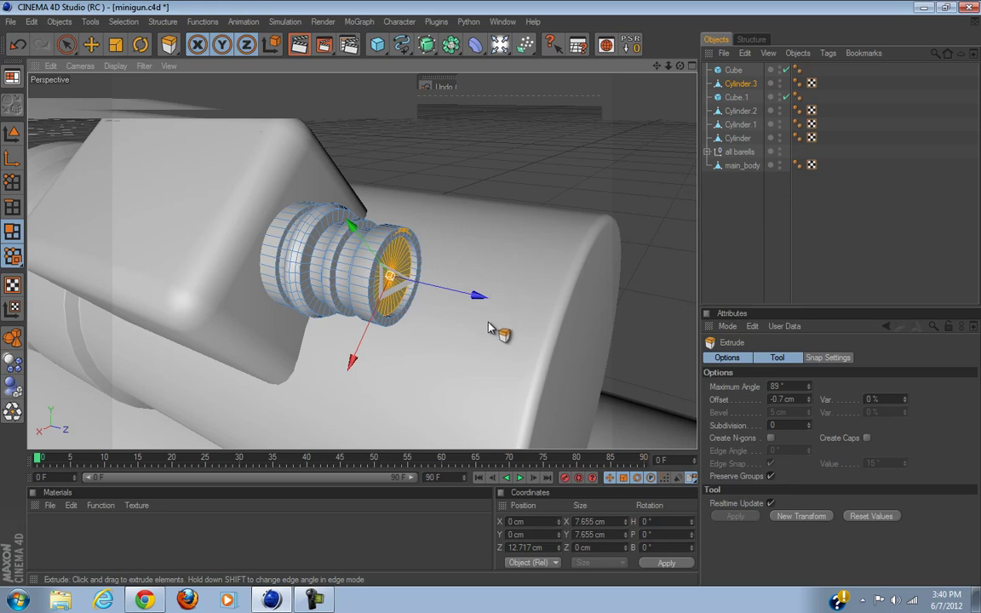
Inset the recessed cap by about 0.76 cm and extrude it outward by about 2.95 cm as a narrower neck.
right_click(488, 327)
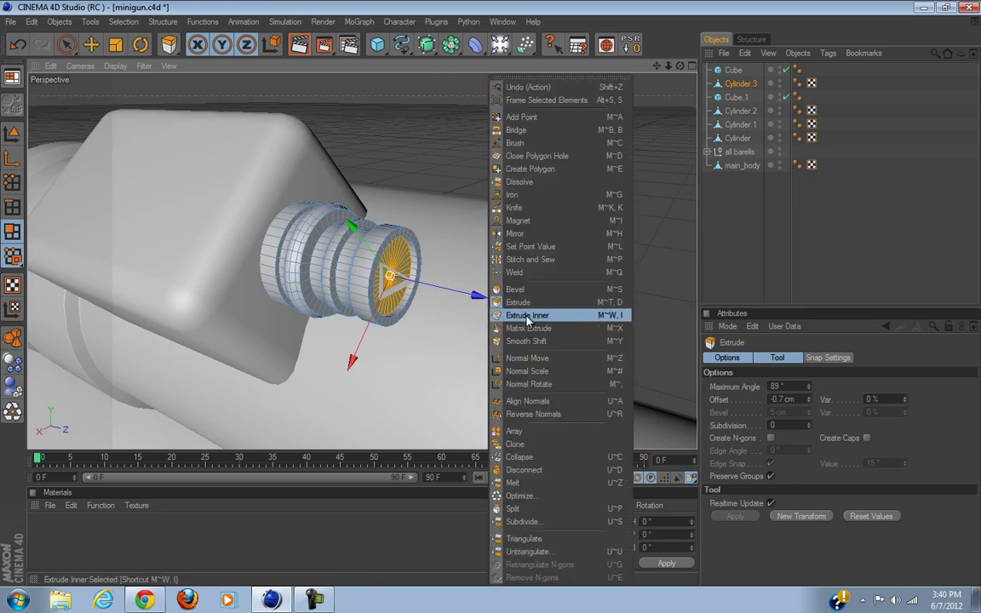
left_click(525, 316)
left_click_drag(525, 324, 486, 295)
right_click(492, 299)
left_click(511, 313)
scroll(486, 295, "down", 5)
scroll(418, 331, "up", 5)
scroll(404, 343, "up", 6)
scroll(403, 348, "down", 6)
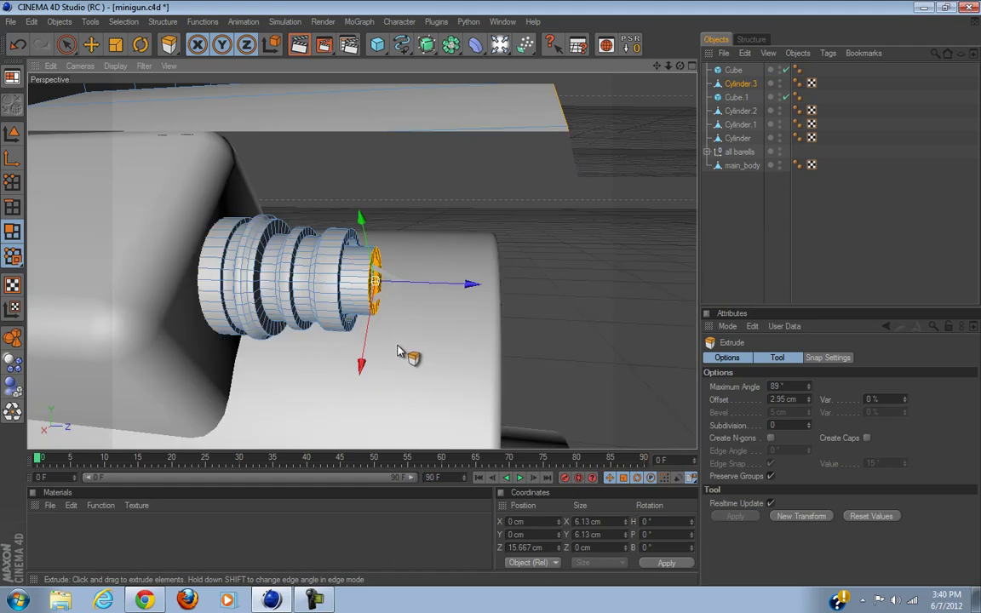
Extrude the neck's end cap by about 0.56 cm and scale it up to about 9.06 cm across.
right_click(399, 347)
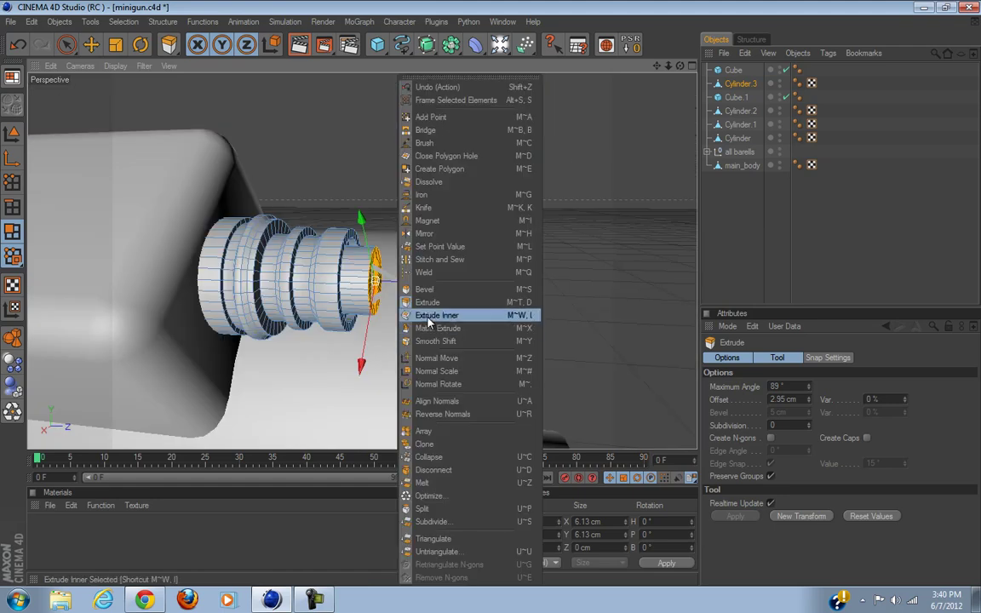
left_click(430, 316)
right_click(428, 322)
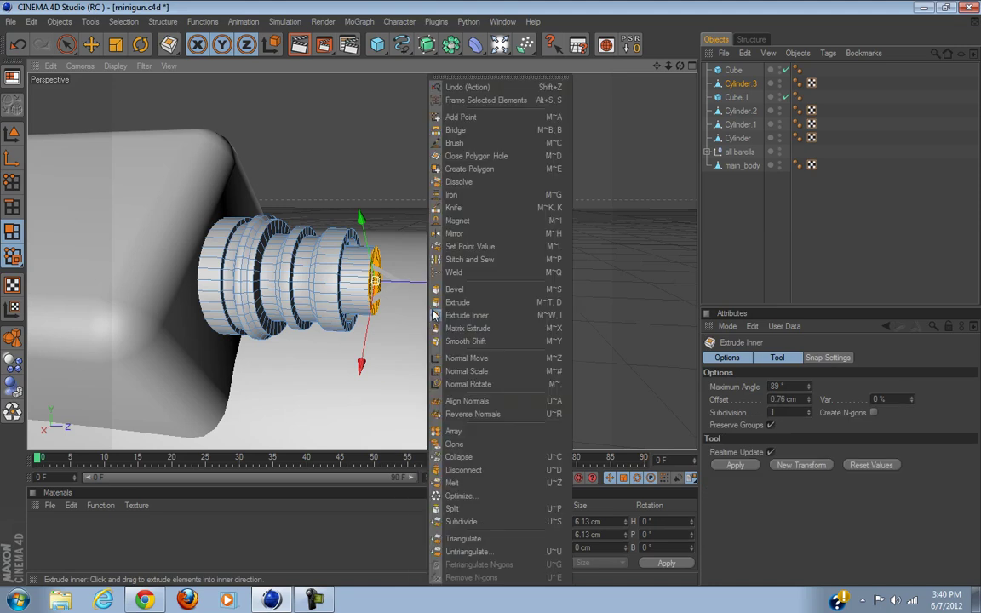
left_click(449, 304)
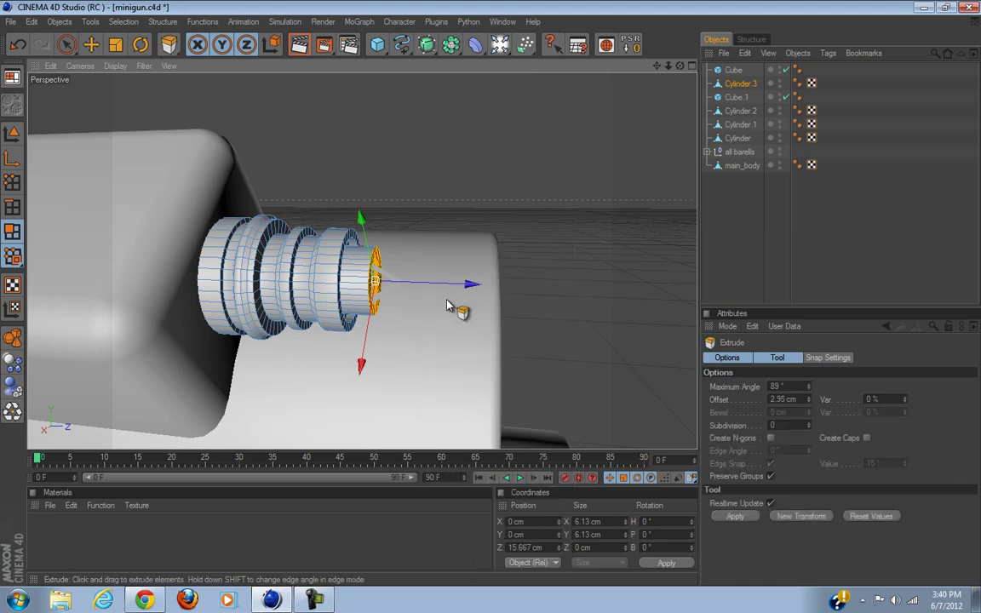
left_click_drag(434, 325, 492, 298)
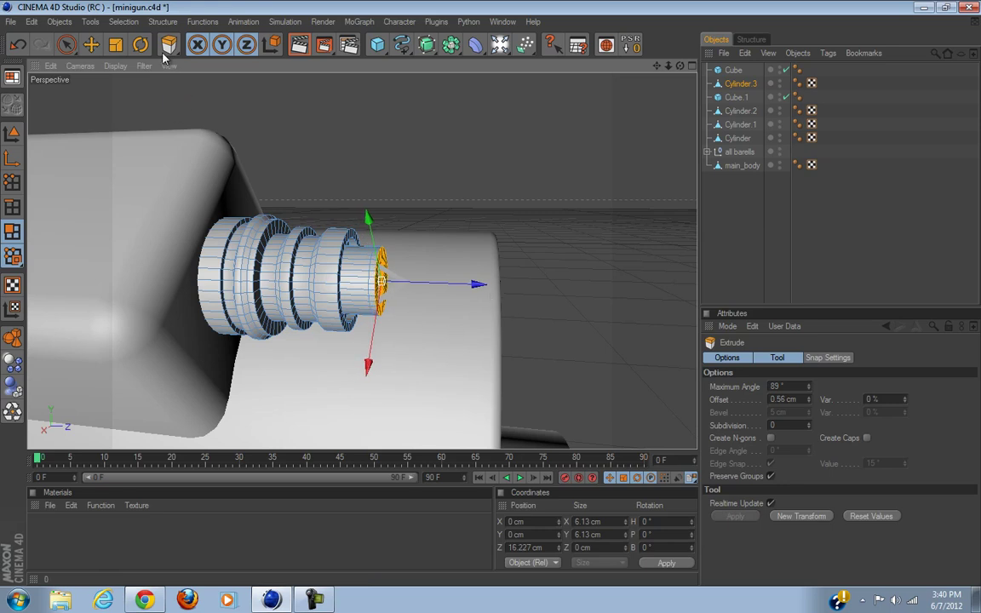
left_click(119, 46)
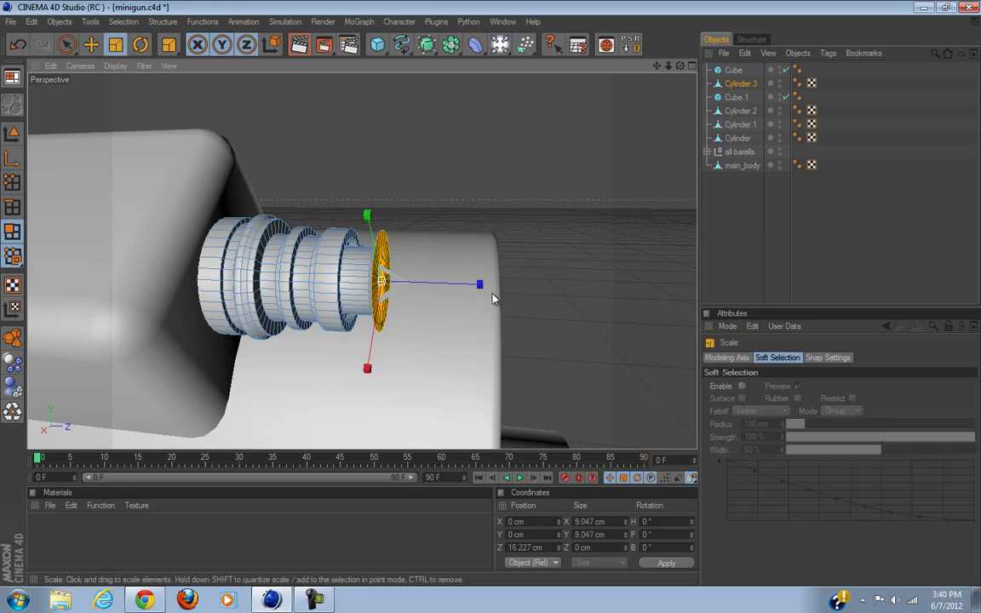
Extrude the flared end cap outward by about 0.89 cm and again by about 0.66 cm to form the end flange.
right_click(436, 332)
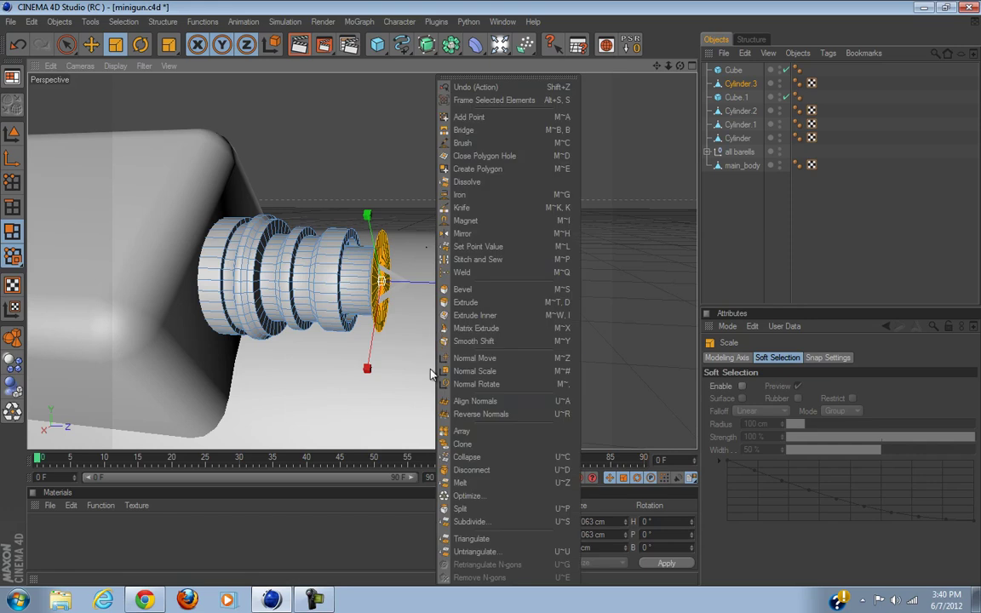
left_click(472, 302)
left_click_drag(504, 300, 432, 339)
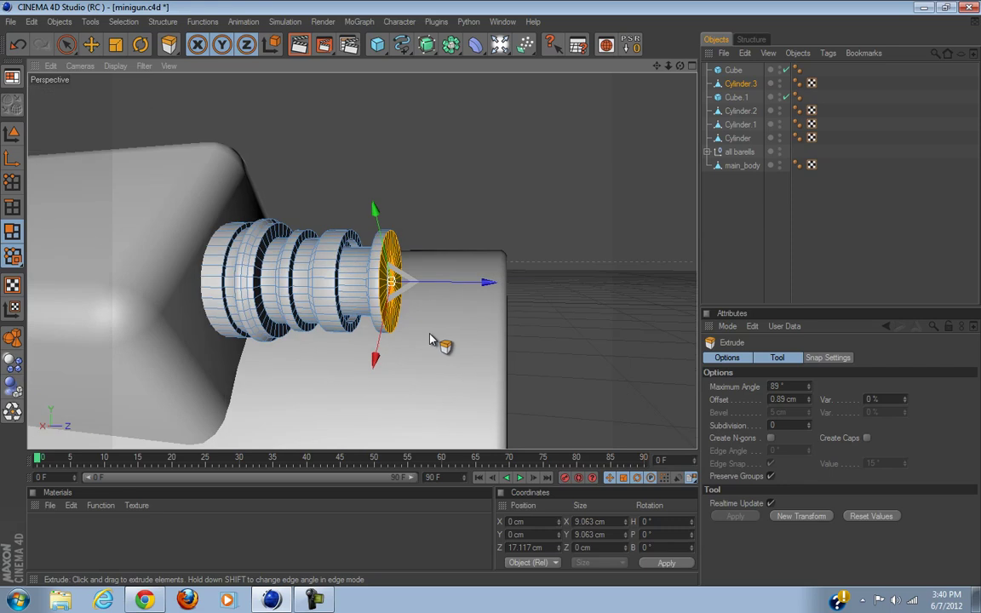
right_click(433, 305)
left_click(482, 303)
left_click_drag(456, 339, 502, 302)
Inset the flange's end cap by about 0.97 cm and extrude it inward by about 0.49 cm.
right_click(491, 299)
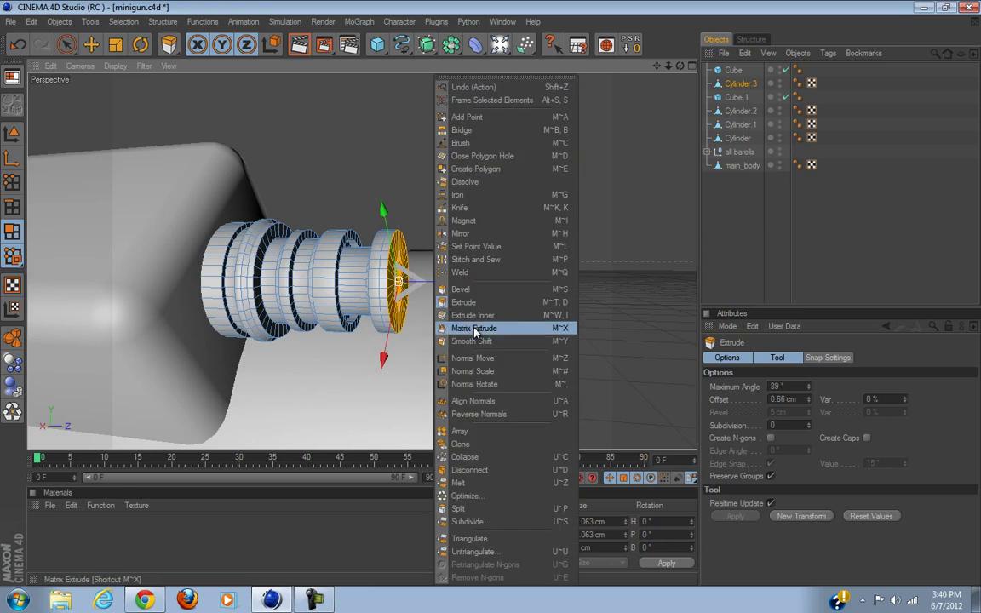
left_click(473, 327)
right_click(477, 332)
left_click(482, 314)
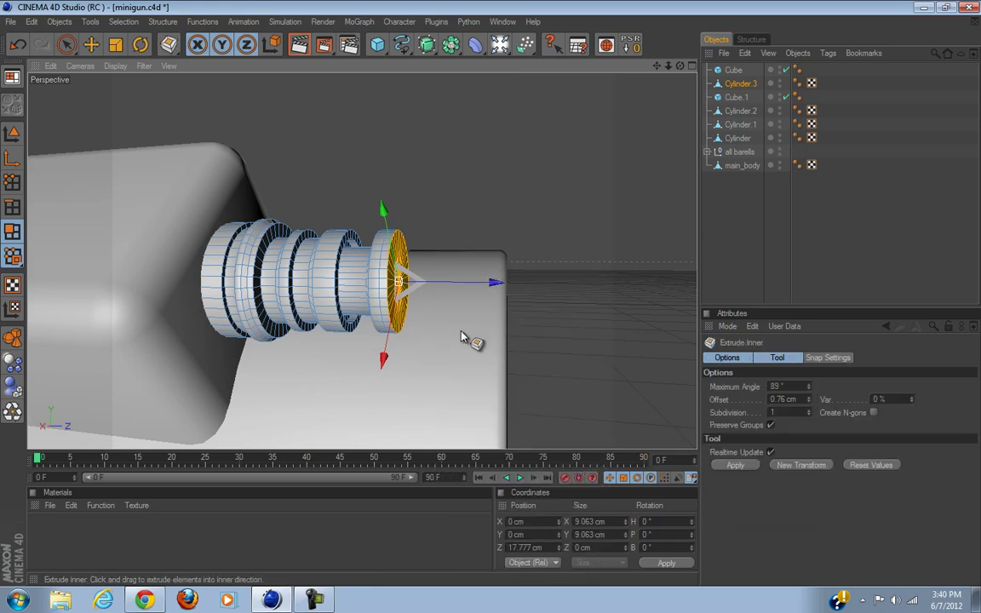
right_click(491, 300)
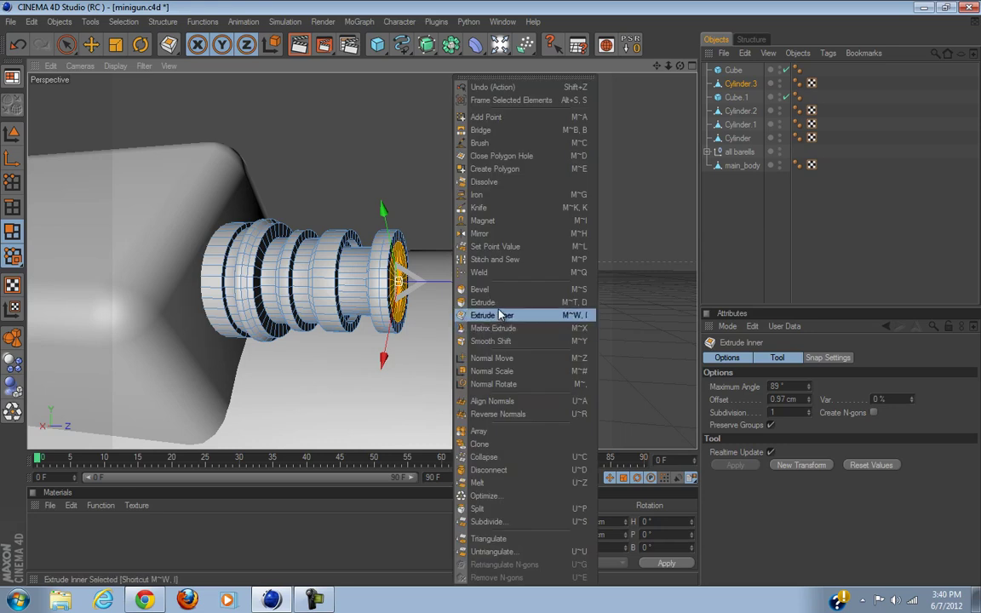
left_click(447, 275)
left_click_drag(490, 295, 490, 296)
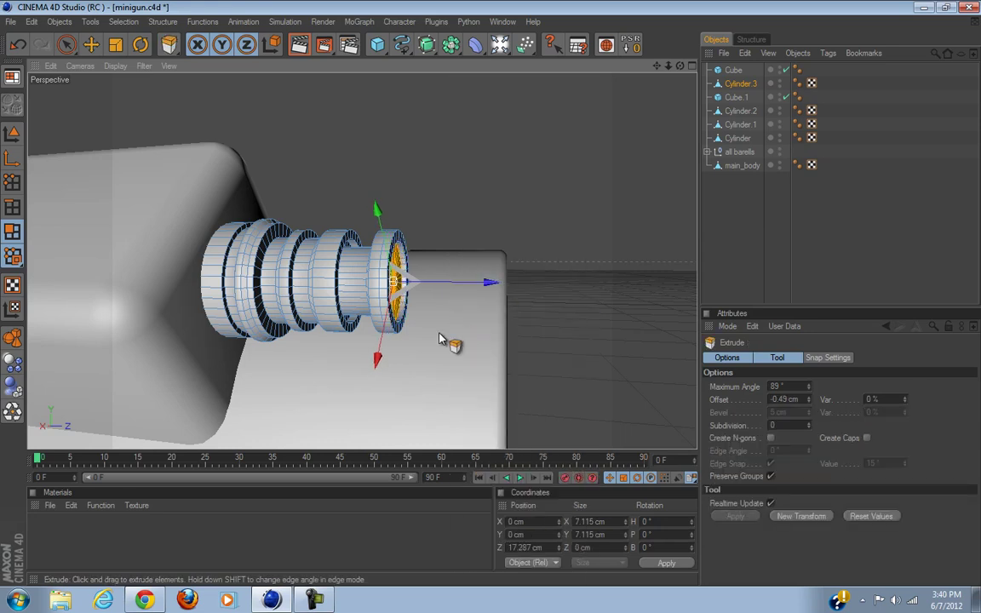
Compare the stepped connector with the hose fitting in the side-view reference image and check the whole model in perspective.
left_click_drag(423, 341, 6, 120, "alt")
left_click(67, 48)
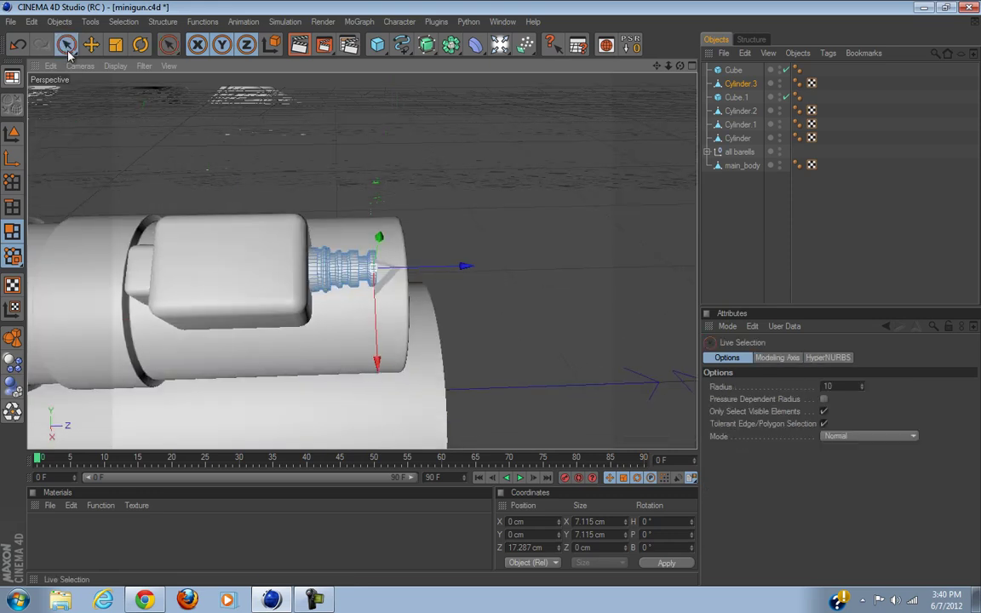
left_click(691, 68)
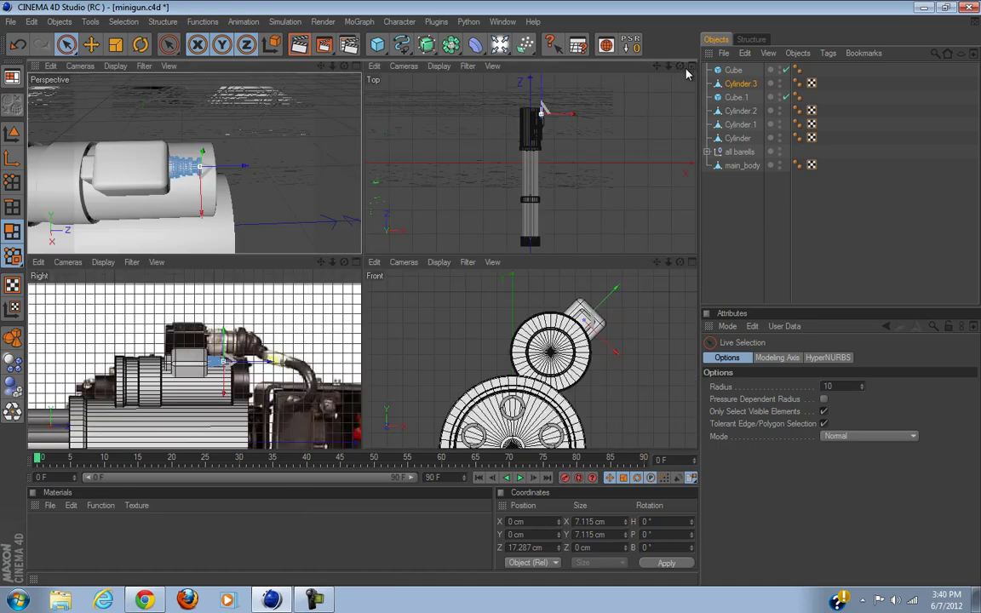
scroll(355, 314, "up", 5)
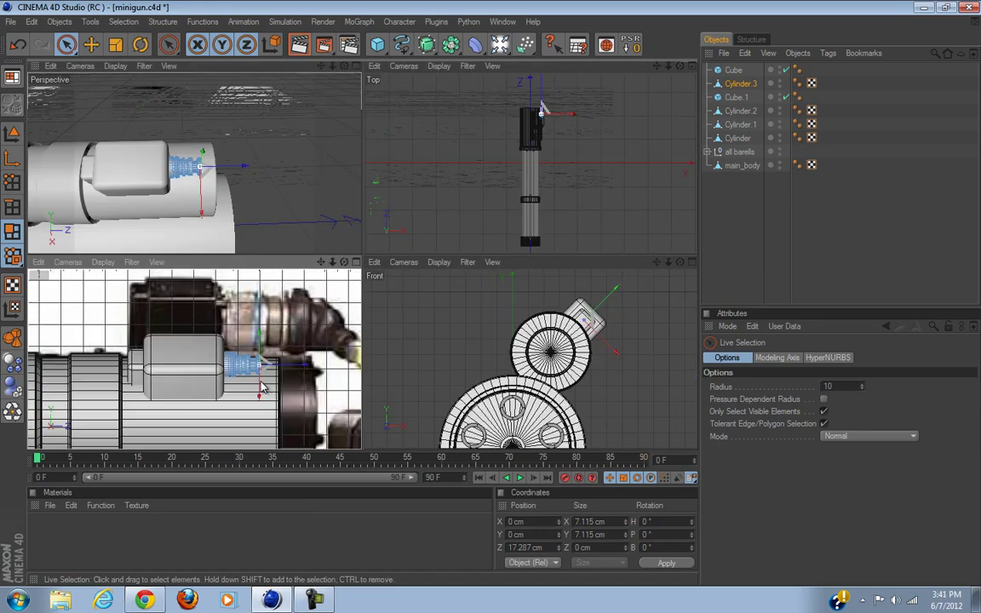
left_click_drag(323, 264, 322, 284)
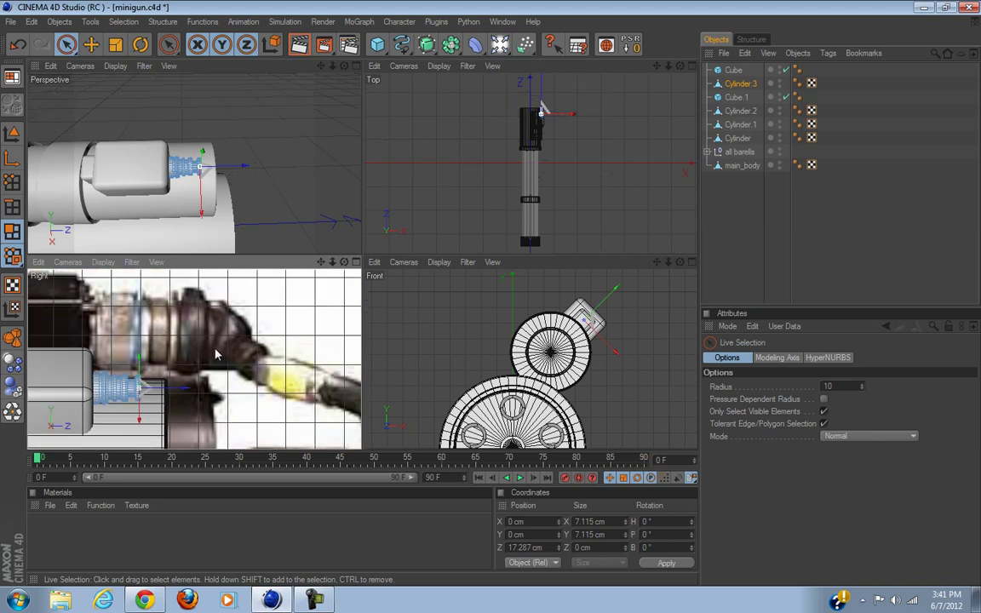
middle_click_drag(215, 354, 194, 317, "alt")
middle_click(314, 352)
scroll(313, 352, "down", 10)
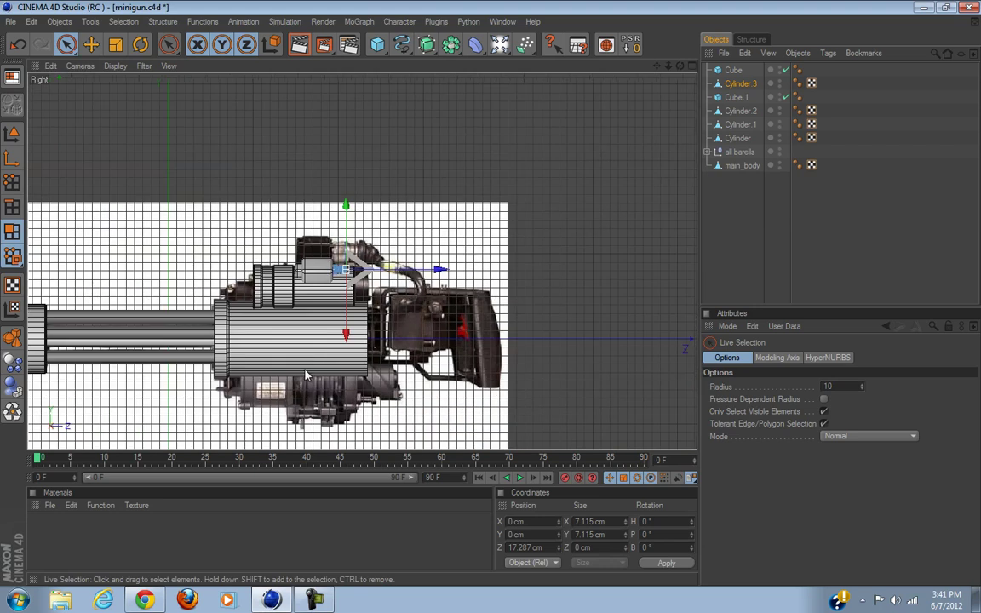
scroll(319, 374, "up", 5)
scroll(337, 372, "down", 6)
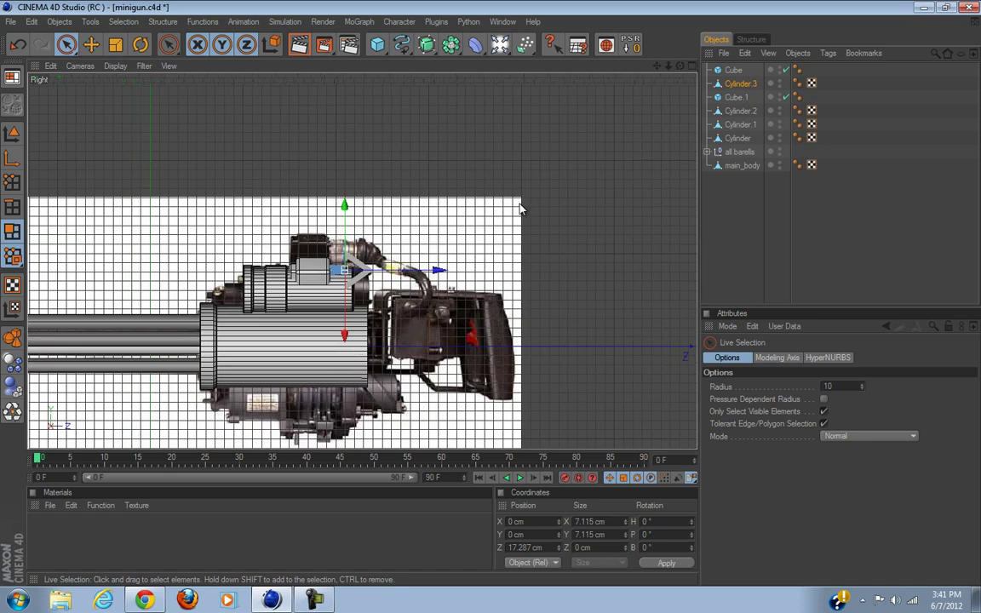
scroll(368, 318, "up", 10)
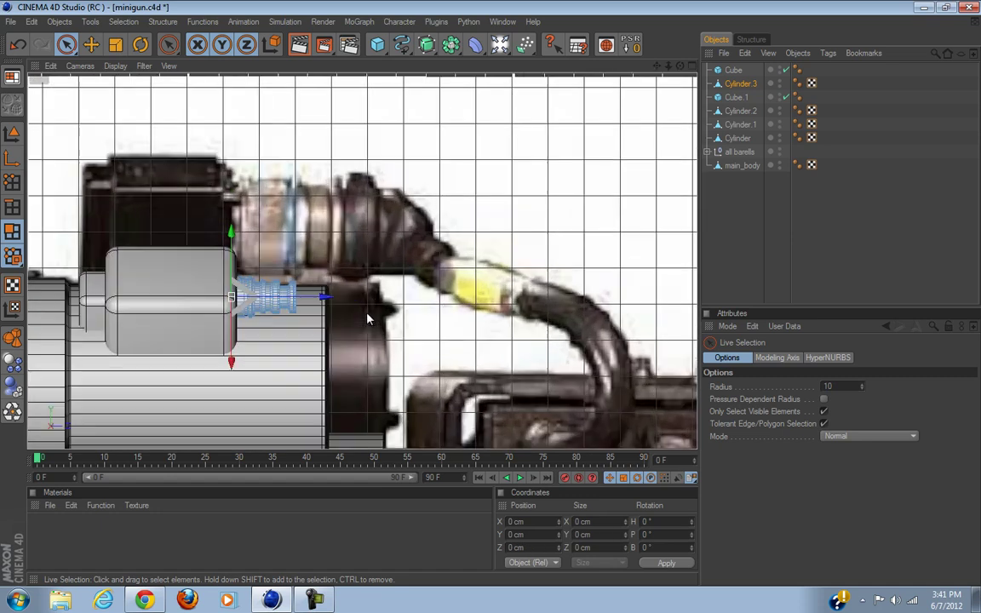
scroll(366, 315, "up", 6)
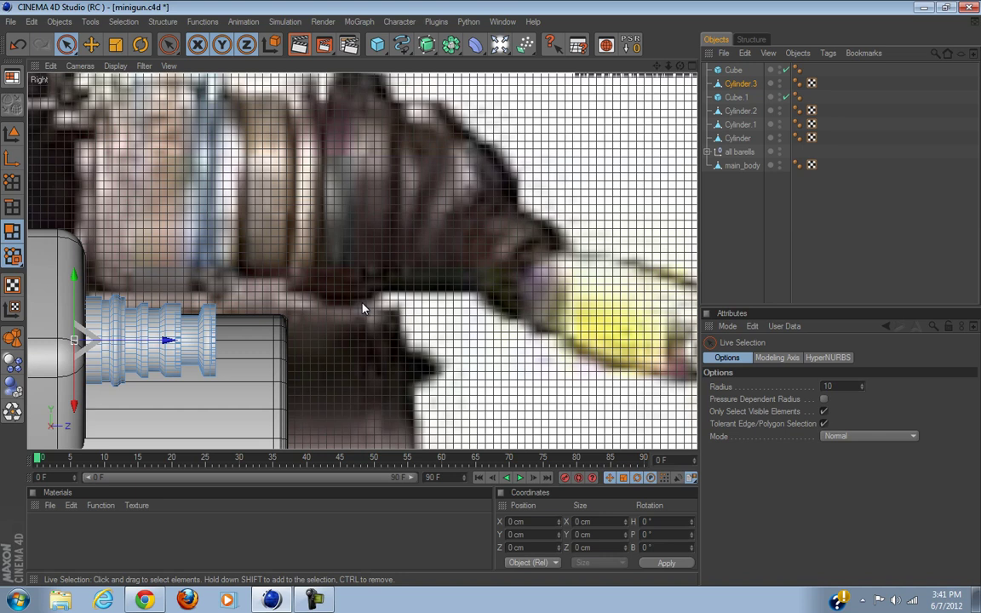
left_click(689, 65)
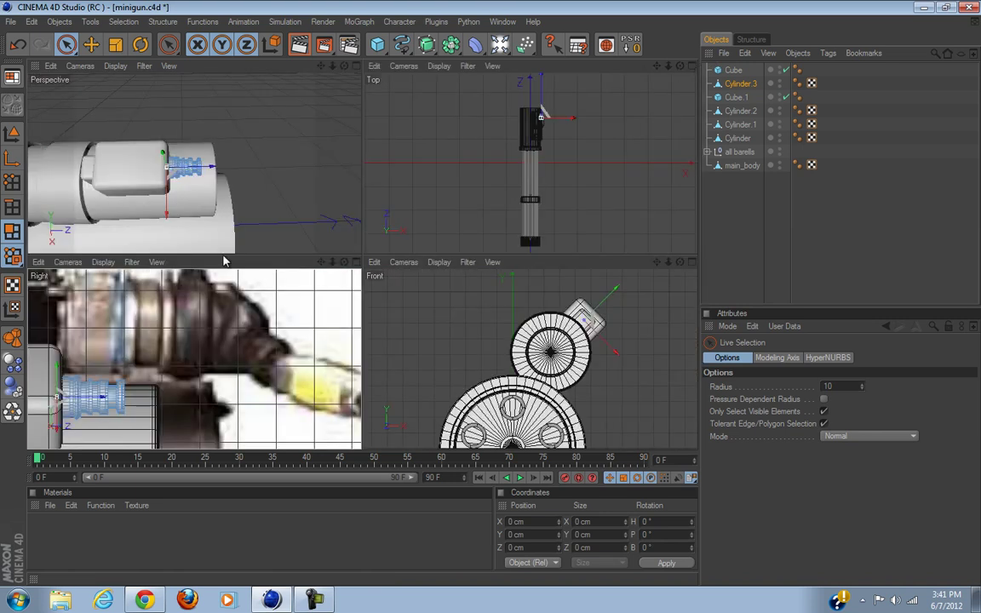
left_click(355, 67)
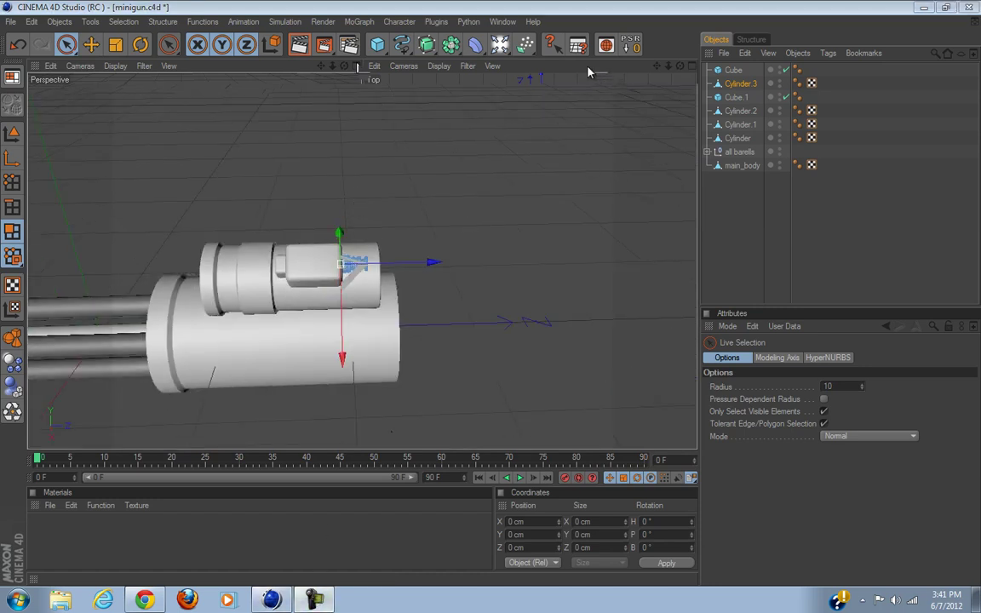